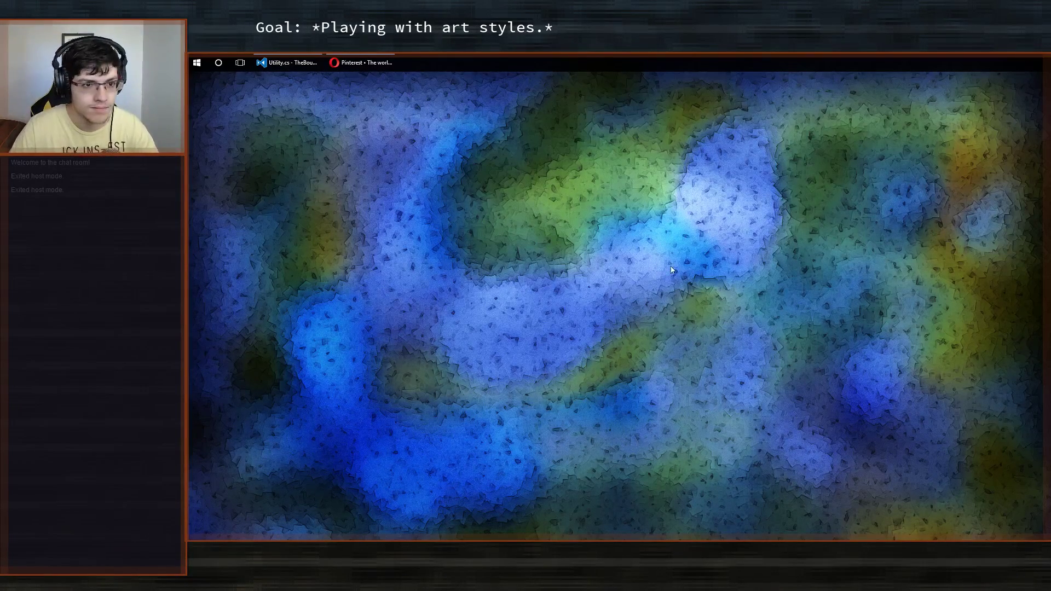
click(286, 62)
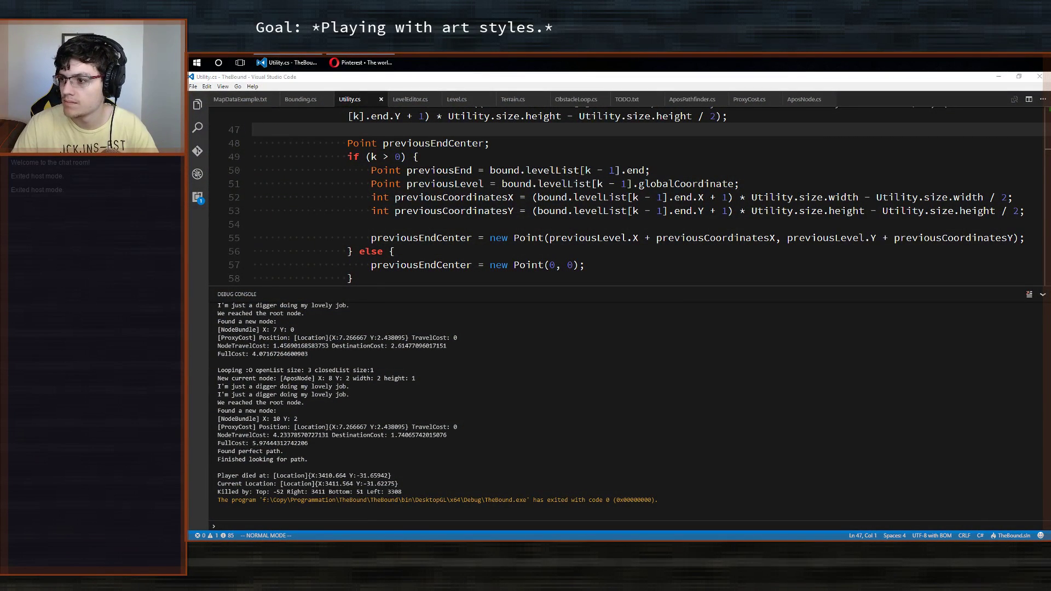
key(alt+Tab)
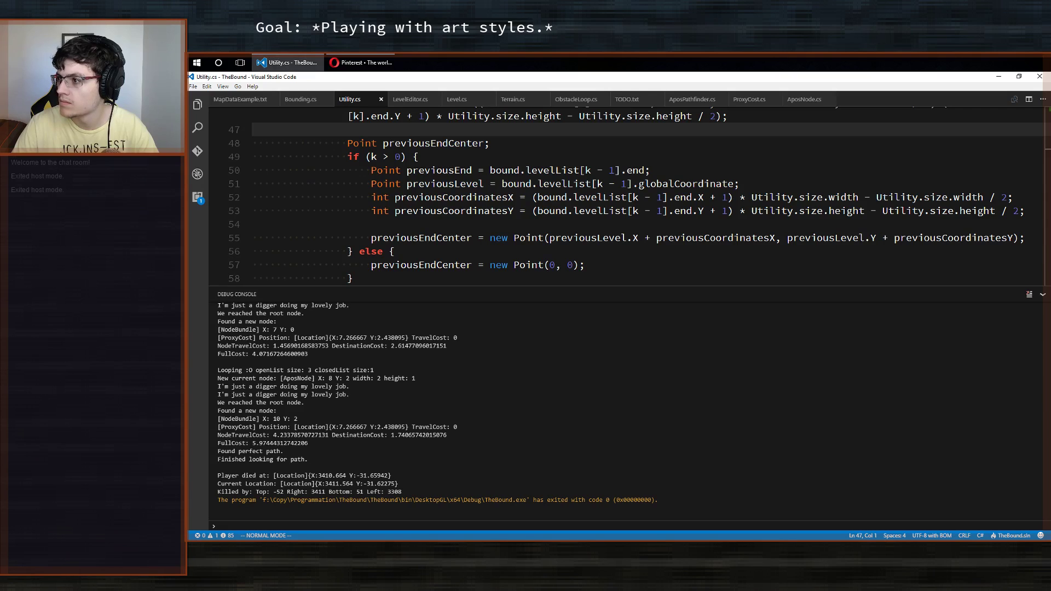
key(alt+Tab)
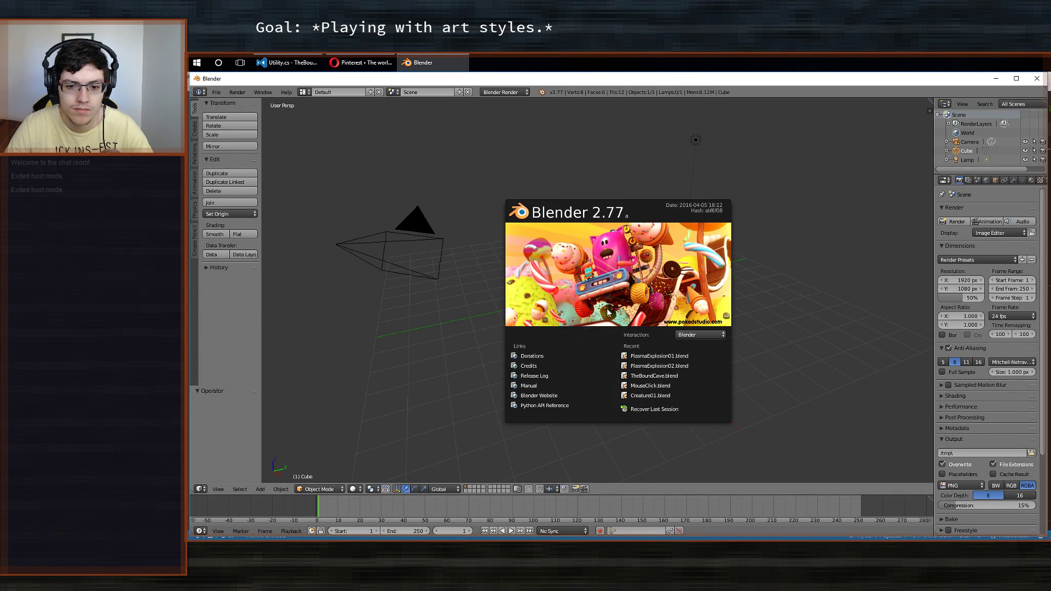
Delete the default cube and add a cylinder mesh in its place at the origin.
click(815, 273)
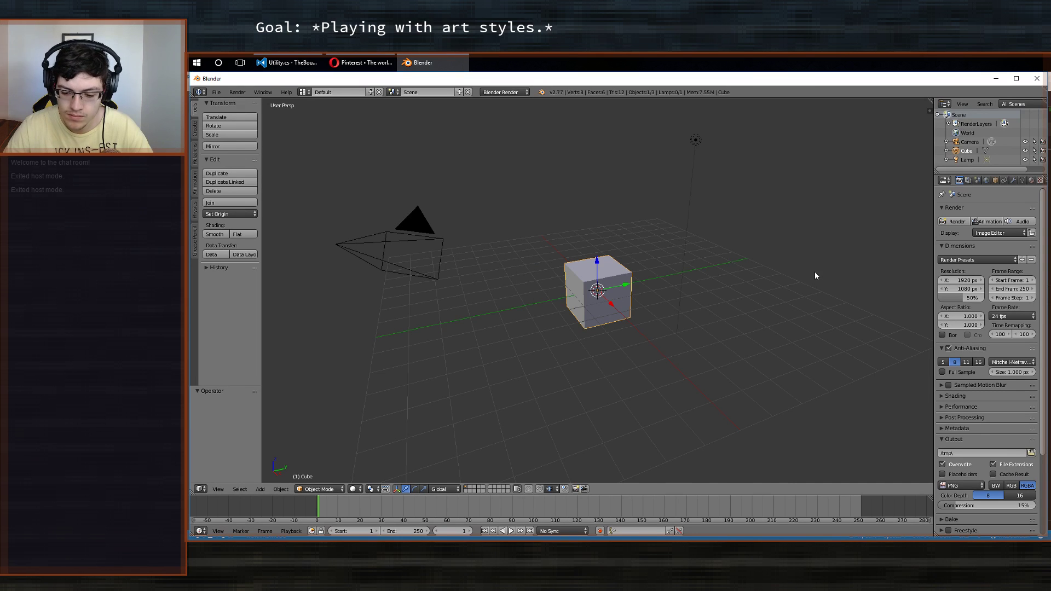
key(KP_7)
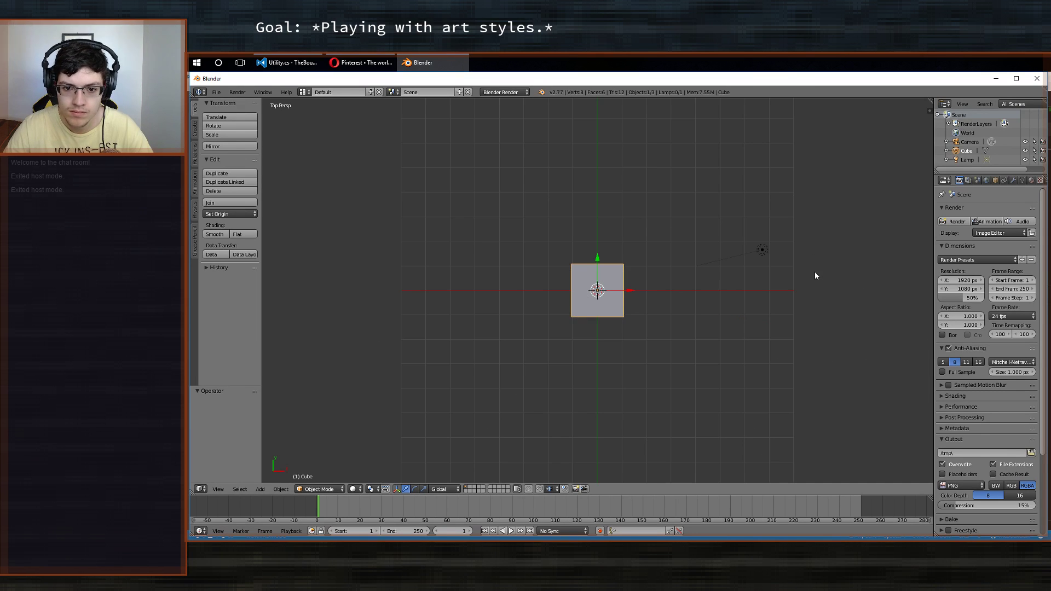
key(x)
click(578, 284)
key(shift+a)
mouse_move(586, 292)
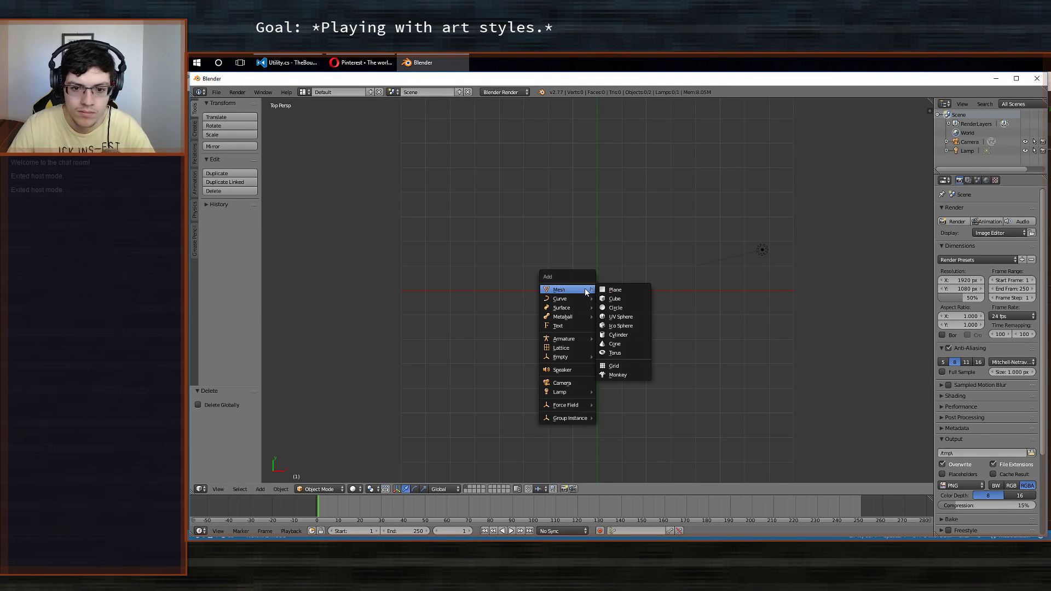
click(638, 334)
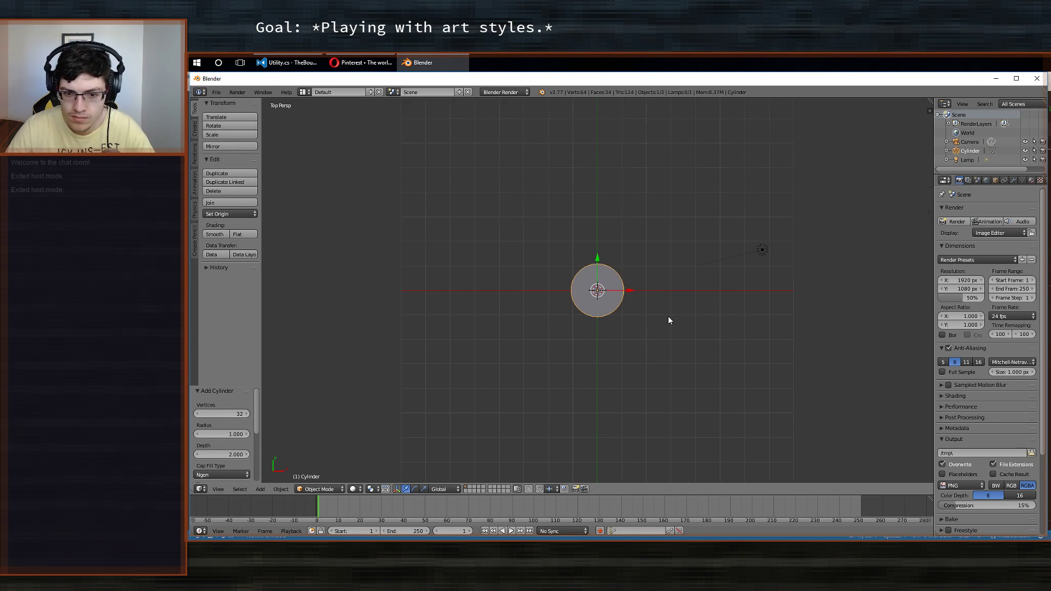
Rotate the cylinder -90° about the global Y axis so that it lies along X.
key(KP_1)
key(r)
key(x)
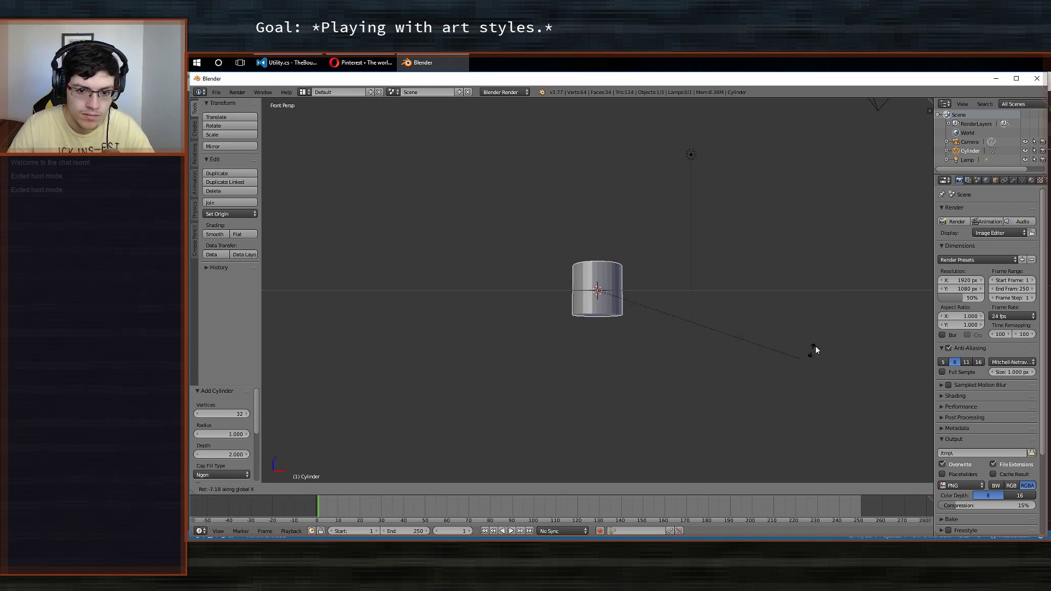
key(y)
key(ctrl)
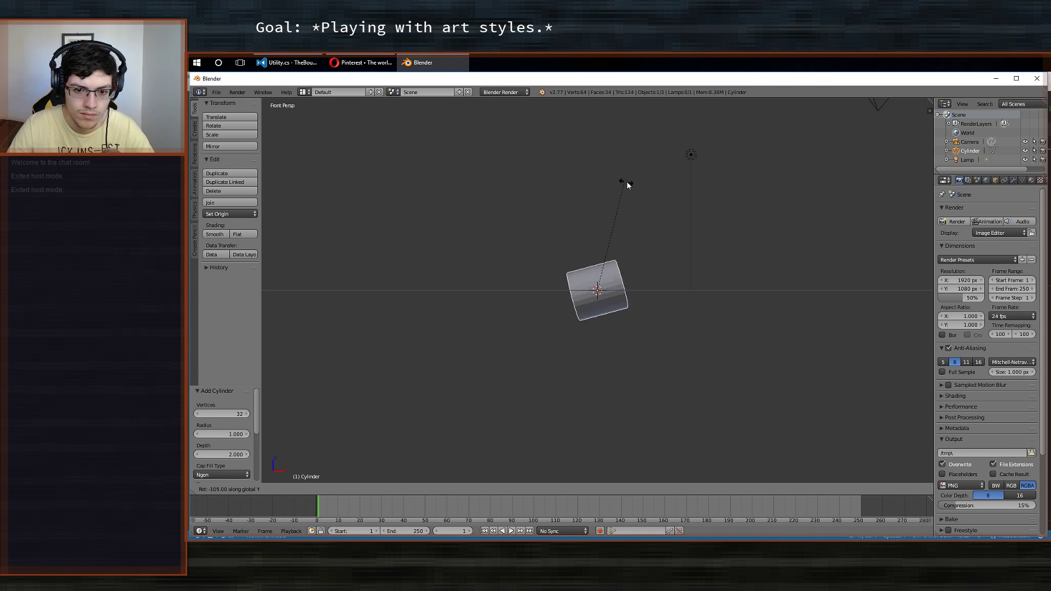
click(645, 189)
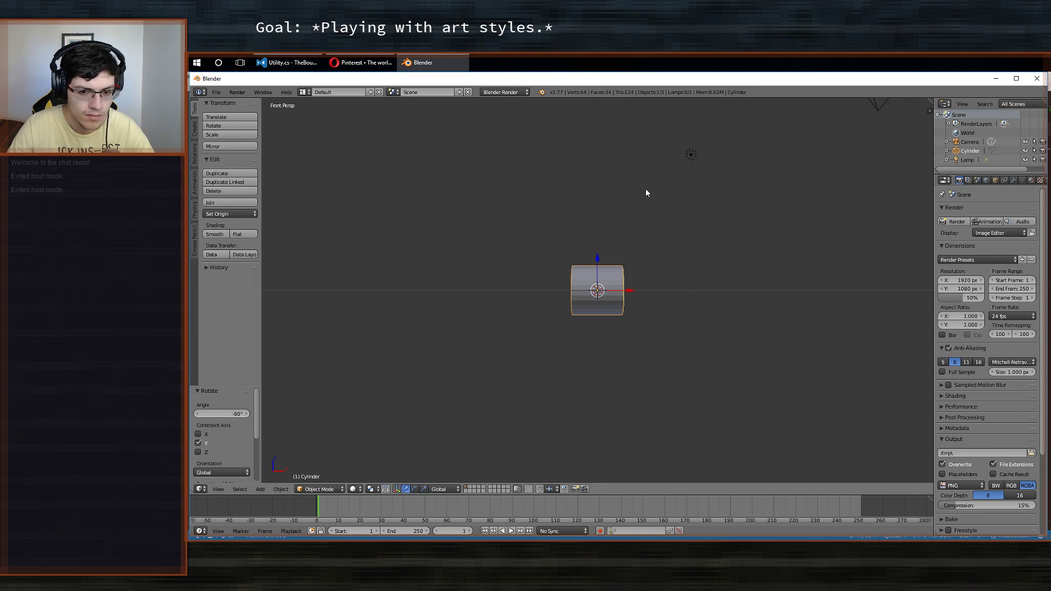
Delete the lamp from the scene.
key(KP_5)
scroll(637, 189, up, 1)
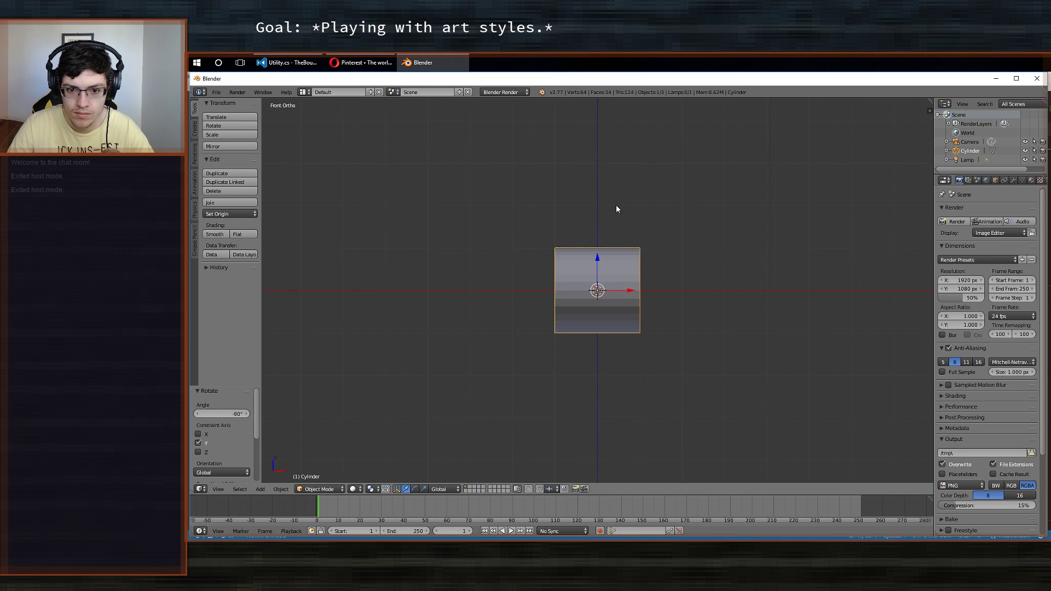
scroll(616, 204, down, 3)
right_click(681, 170)
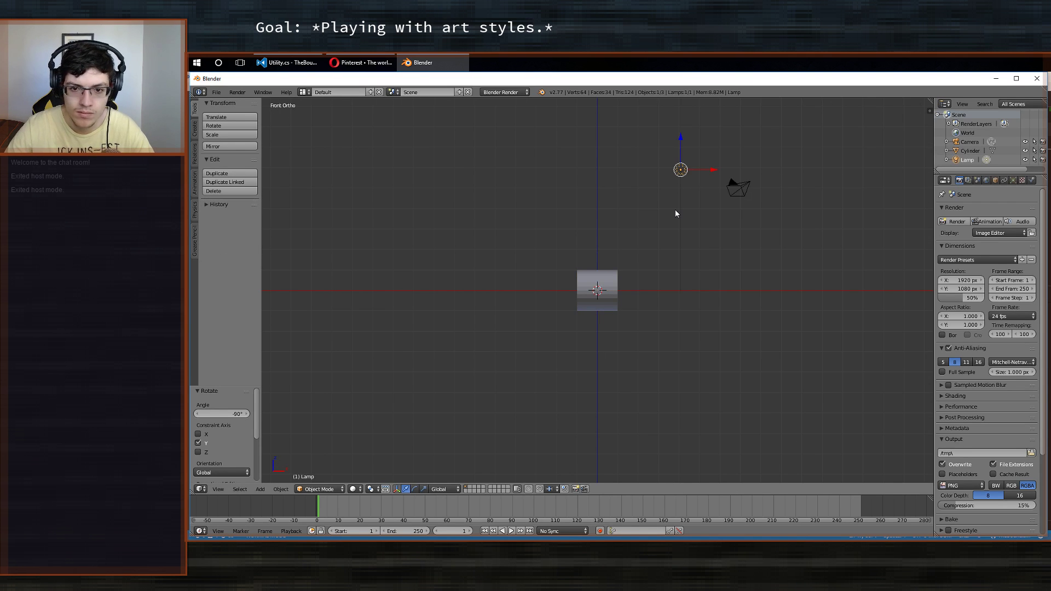
key(x)
click(679, 228)
Align the camera to the top view so it looks straight down on the cylinder.
right_click(612, 288)
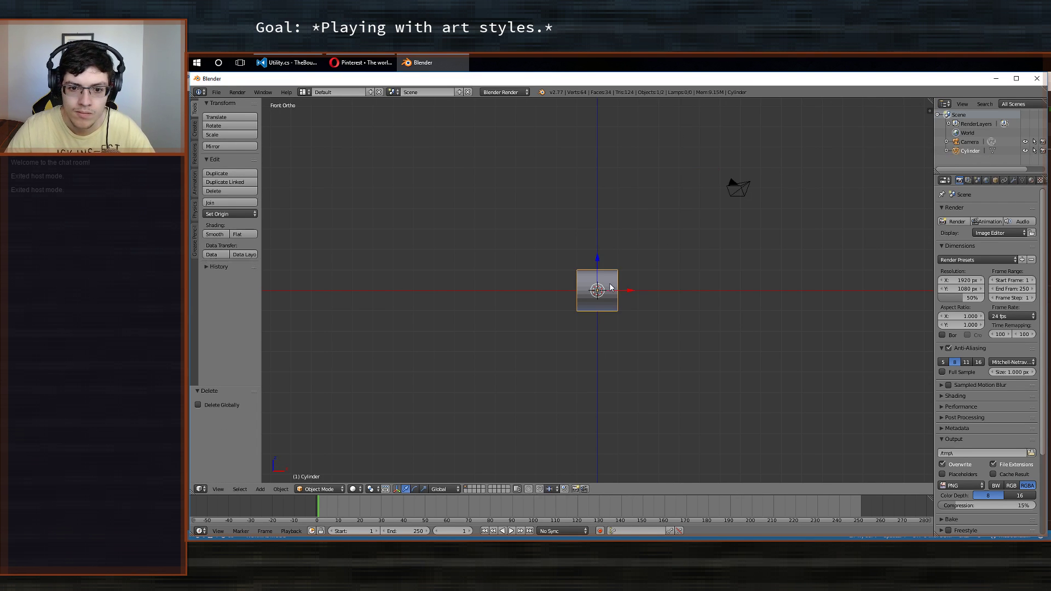
key(KP_7)
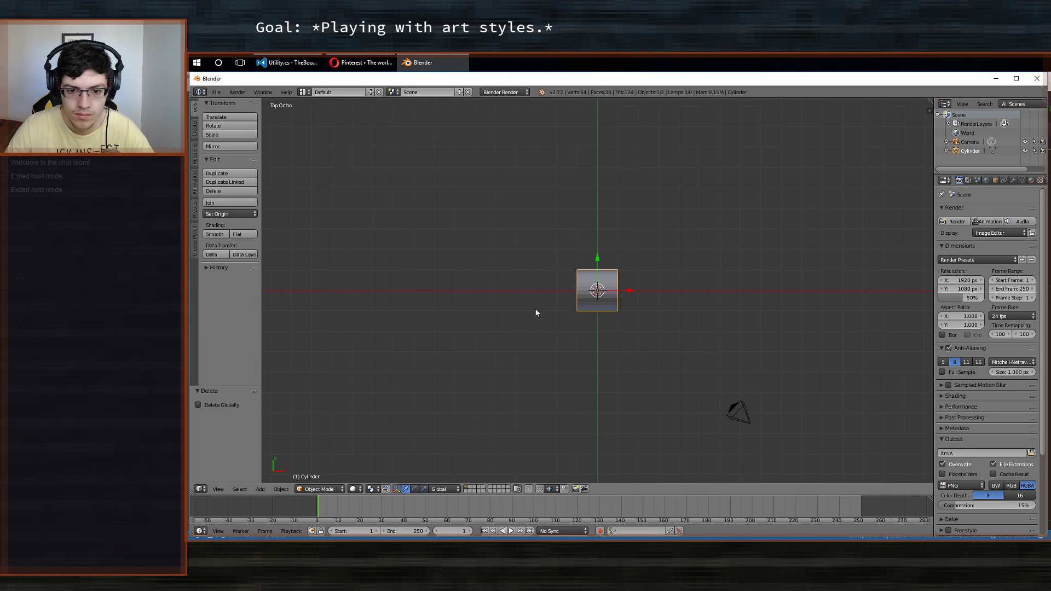
scroll(539, 313, up, 5)
key(ctrl+alt+KP_0)
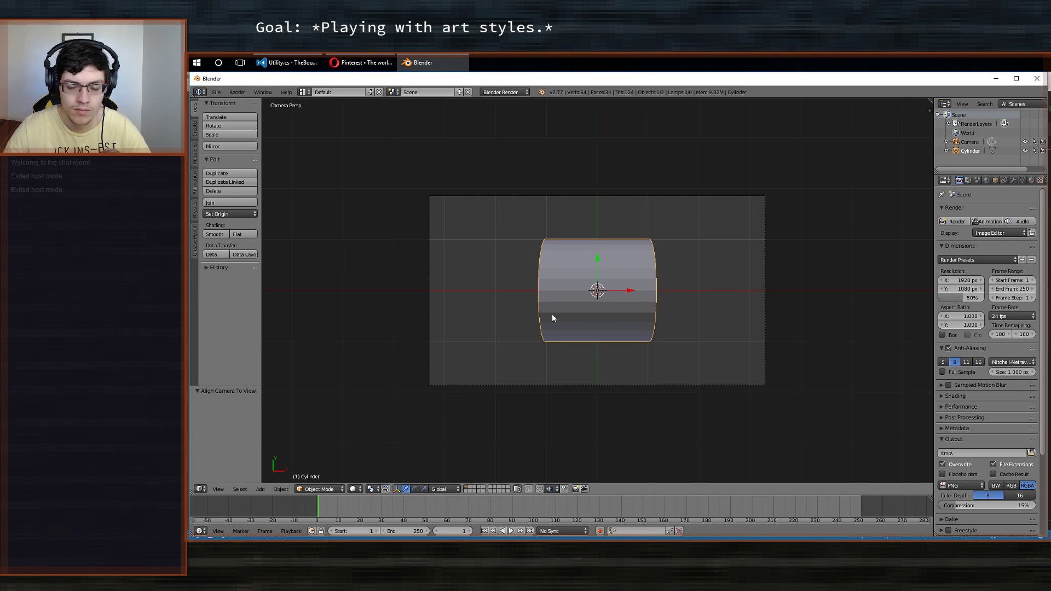
key(s)
right_click(672, 316)
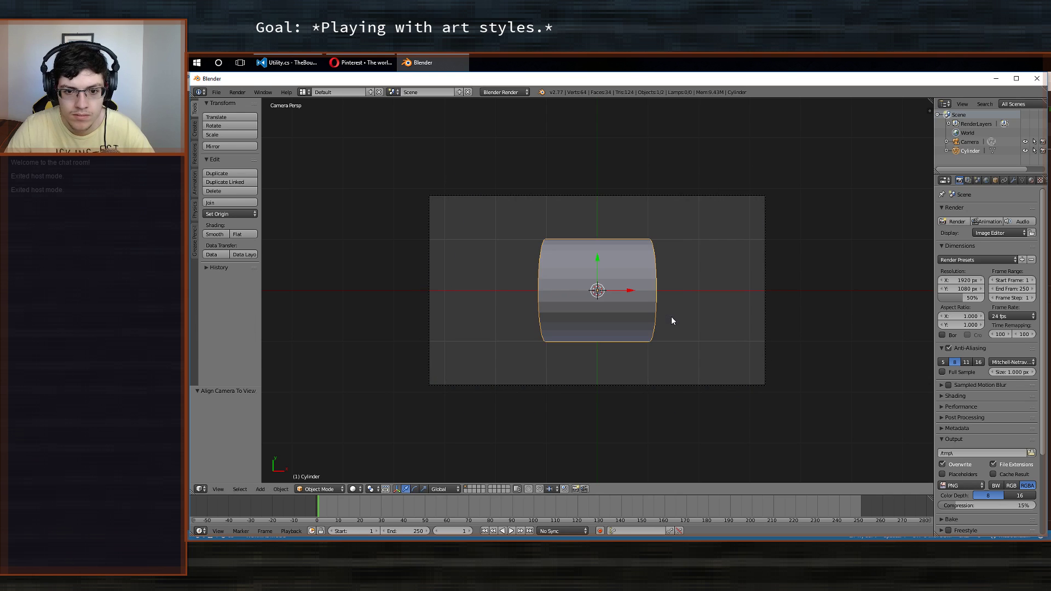
Move the camera up about 4.6 units along the global Z axis, away from the cylinder.
scroll(677, 325, down, 1)
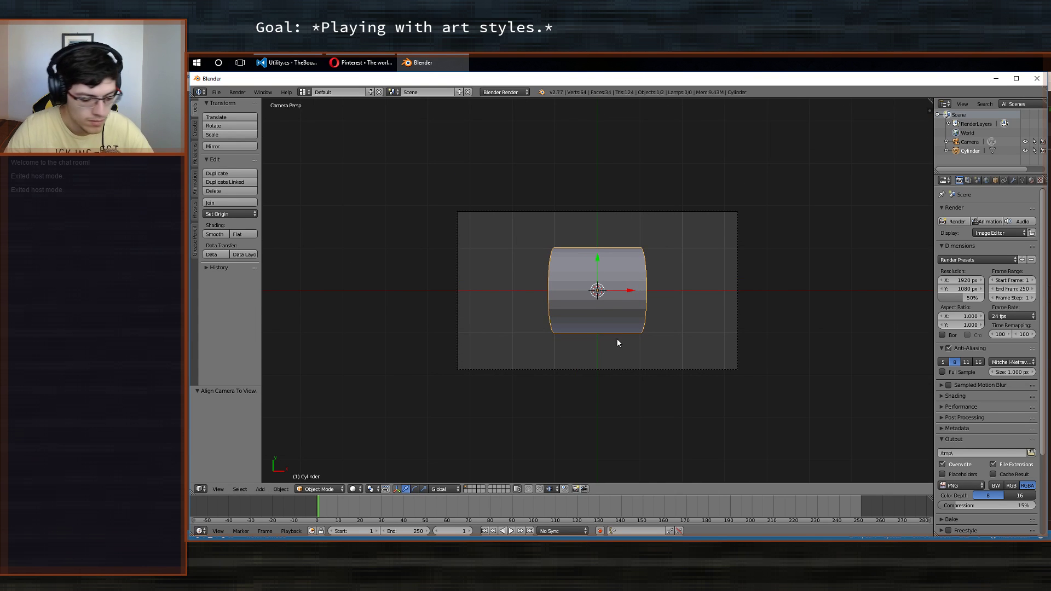
right_click(740, 304)
key(g)
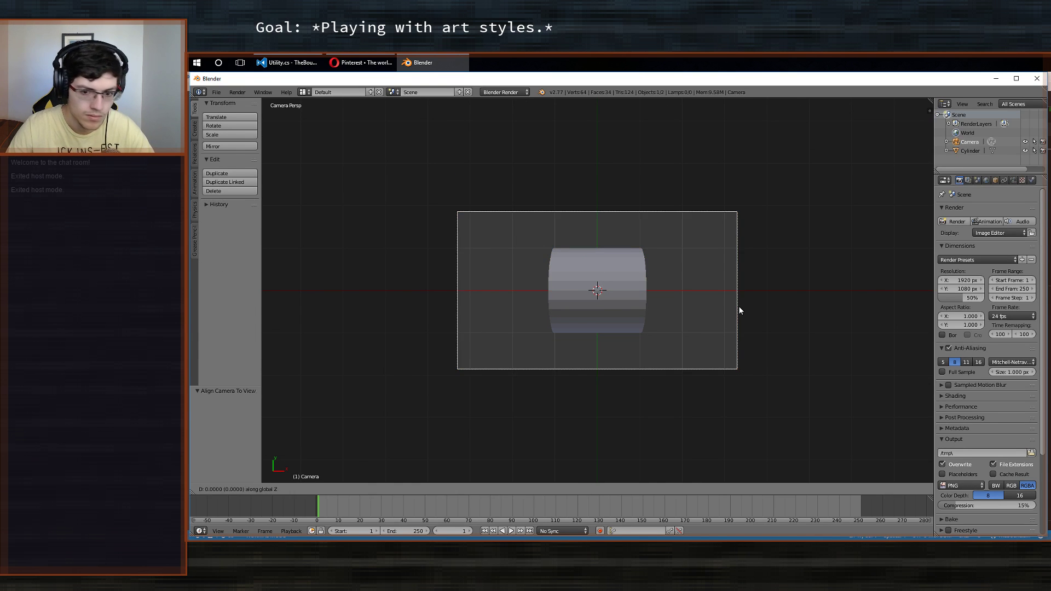
key(z)
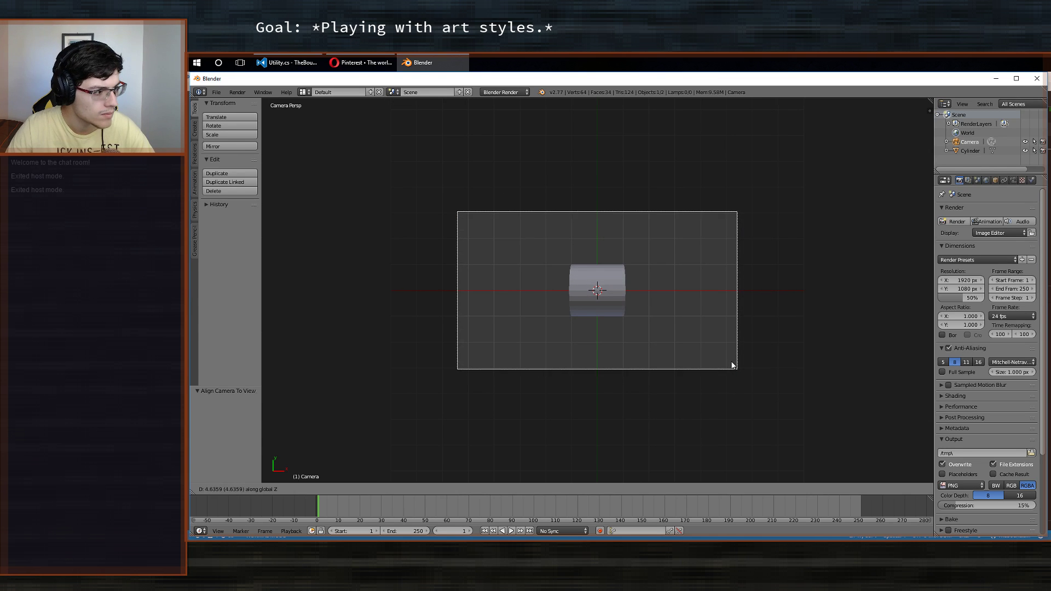
click(722, 366)
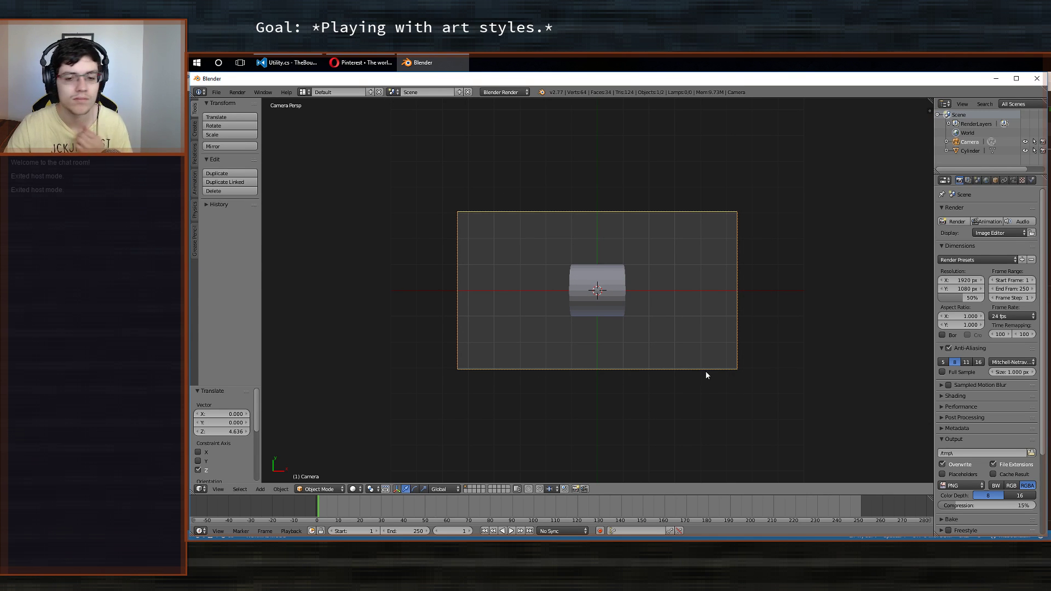
Lengthen the cylinder mesh by moving its +X end vertices about 2.4 units outward along the X axis.
right_click(609, 294)
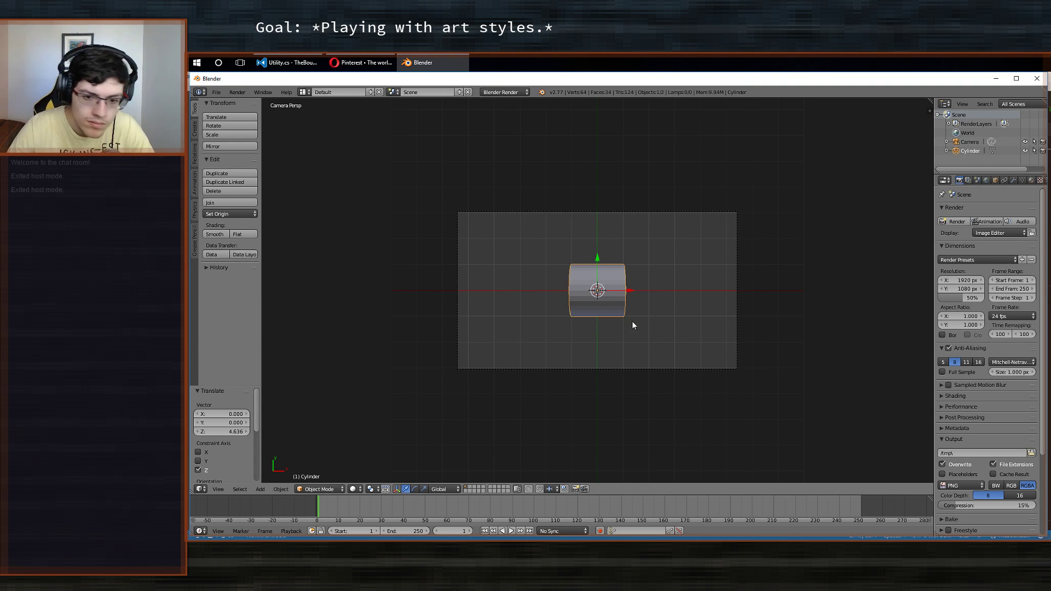
key(Tab)
key(a)
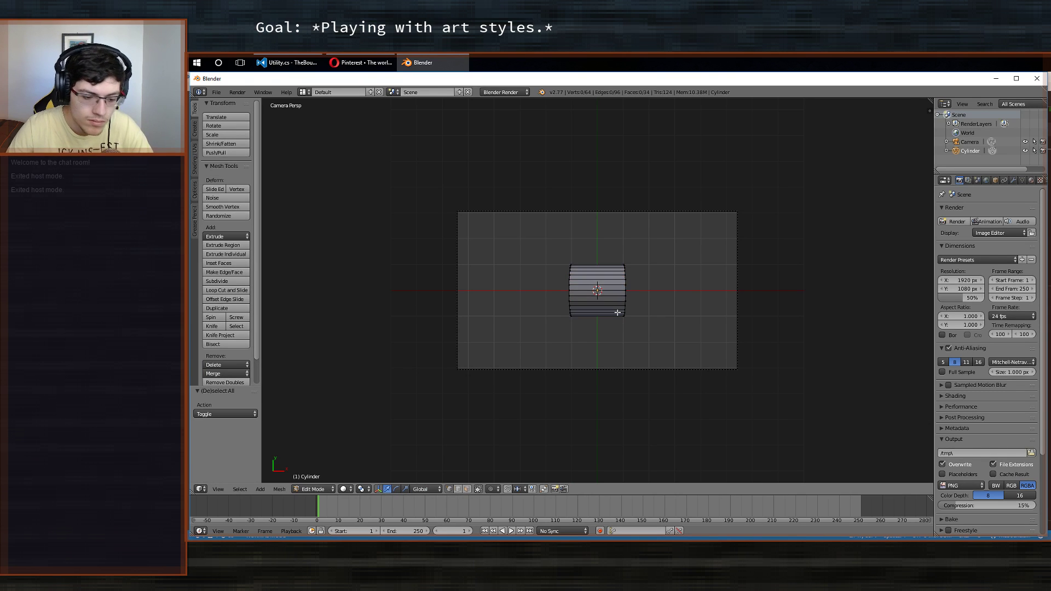
key(z)
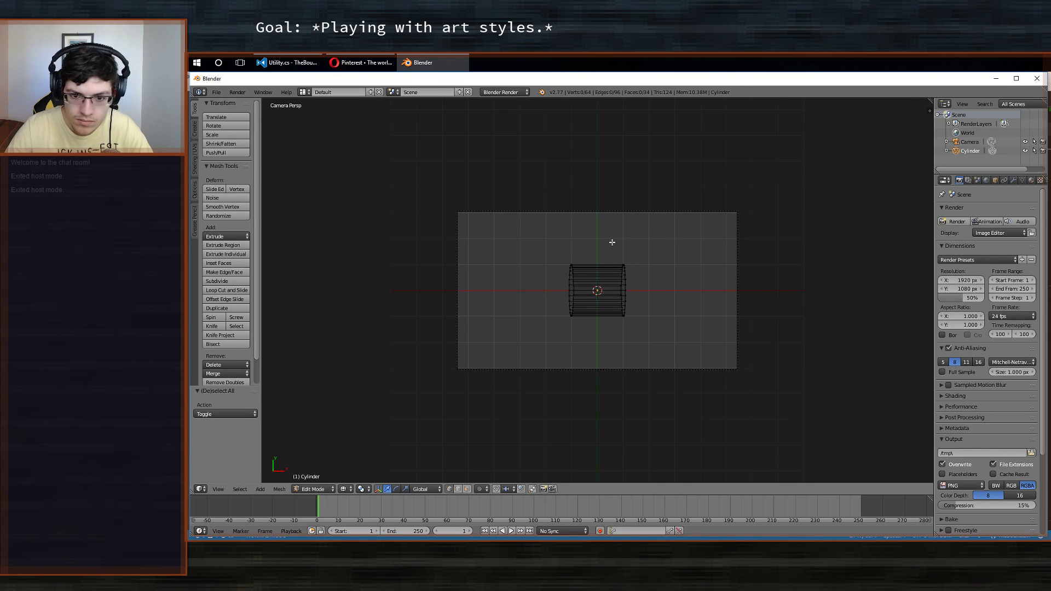
key(b)
drag(606, 230, 728, 352)
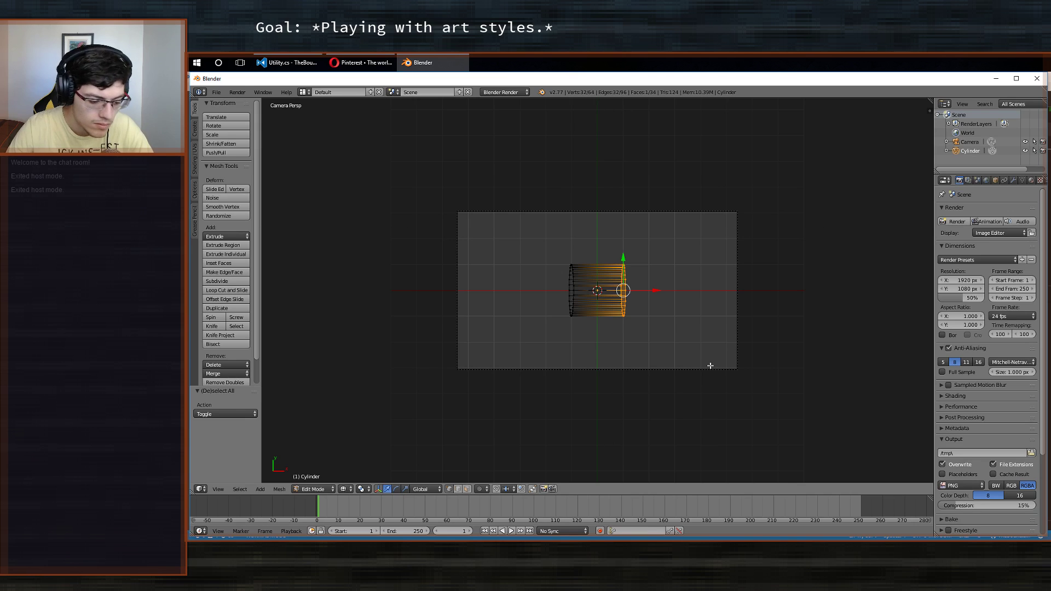
key(g)
key(x)
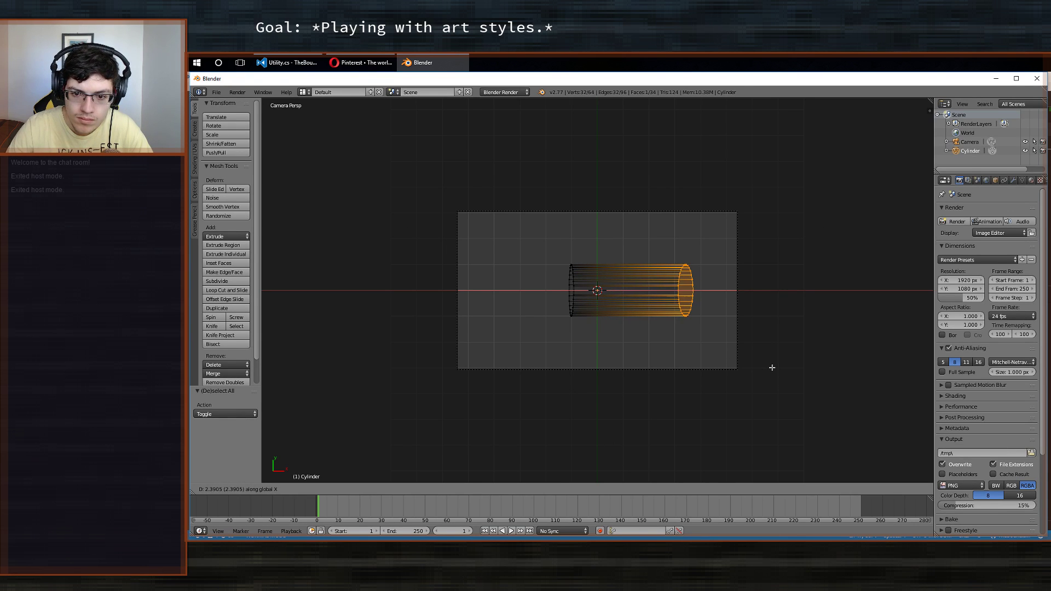
click(771, 366)
Move the cylinder's -X end vertices about 3 units outward along X and restore solid shading.
key(a)
key(b)
drag(525, 230, 592, 383)
key(g)
key(x)
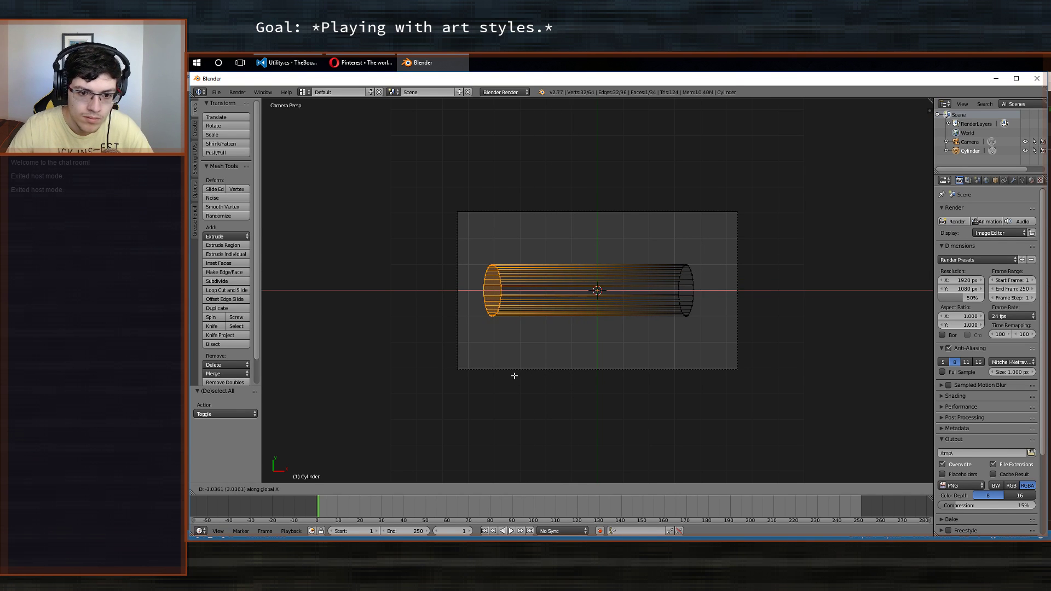
click(518, 376)
key(a)
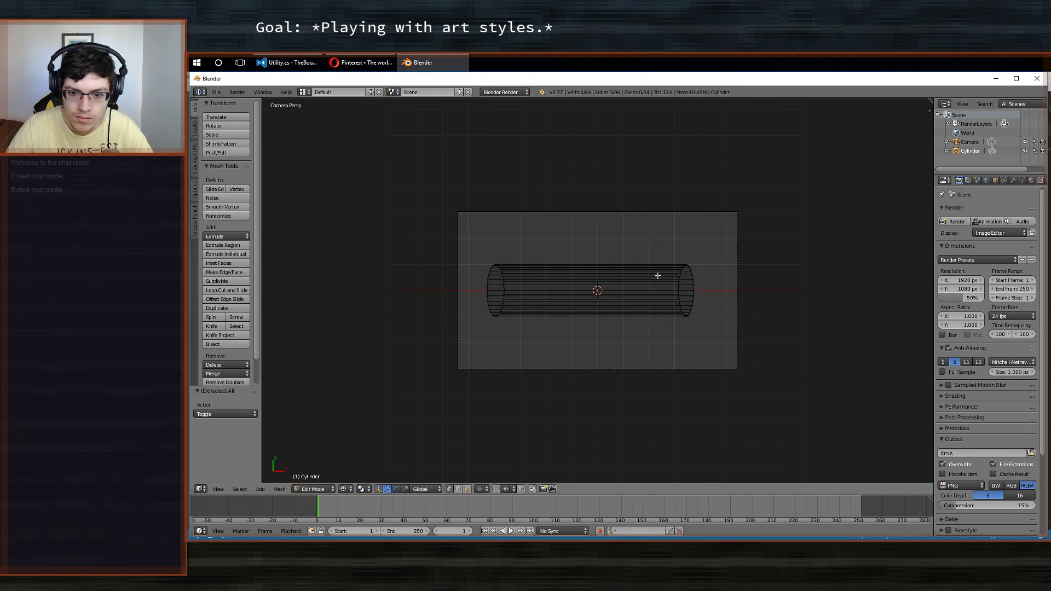
key(z)
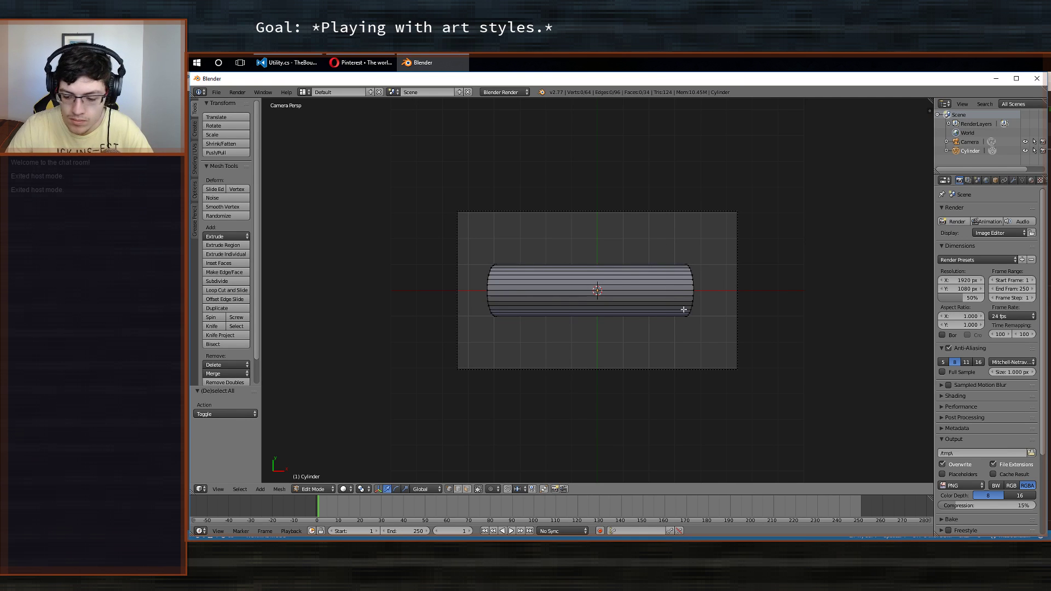
Extrude the cylinder's +X end face outward by 1 unit along the X axis.
key(KP_3)
key(KP_1)
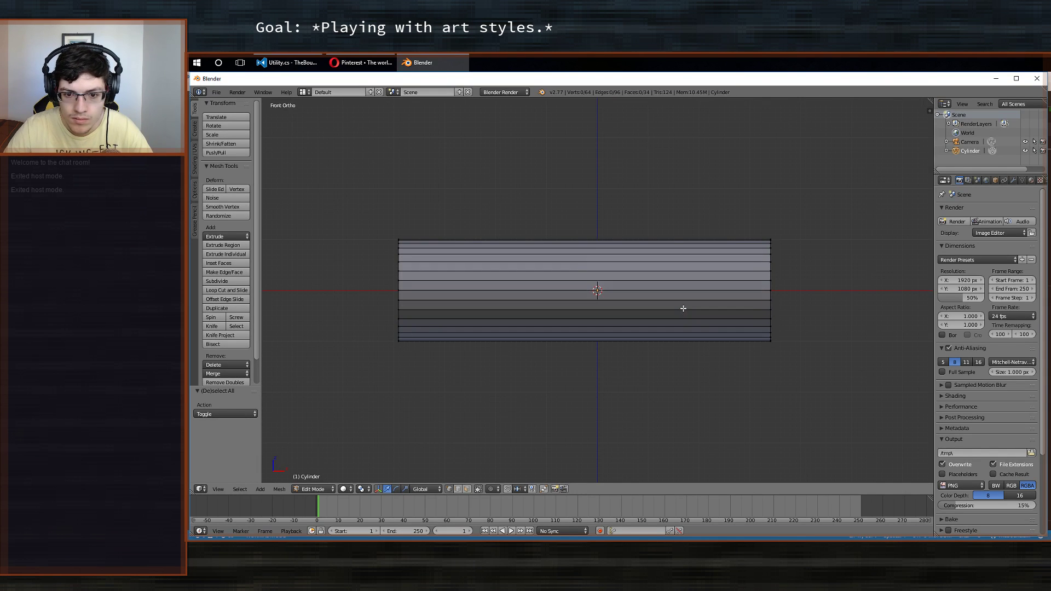
key(z)
mouse_move(747, 209)
middle_down()
mouse_move(720, 317)
mouse_move(712, 317)
mouse_move(722, 315)
middle_up()
key(KP_1)
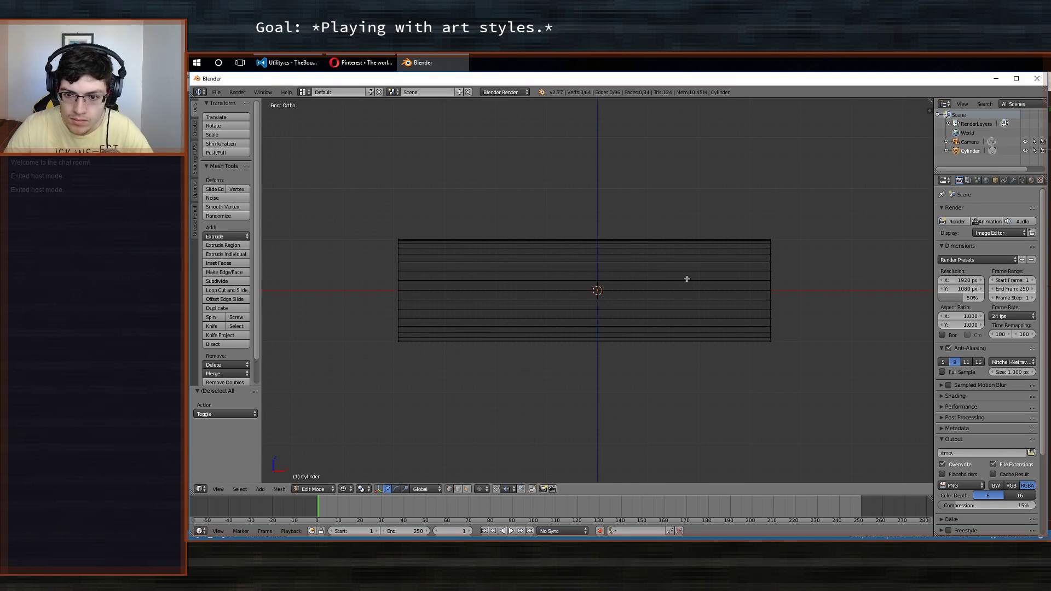
key(b)
drag(759, 208, 828, 459)
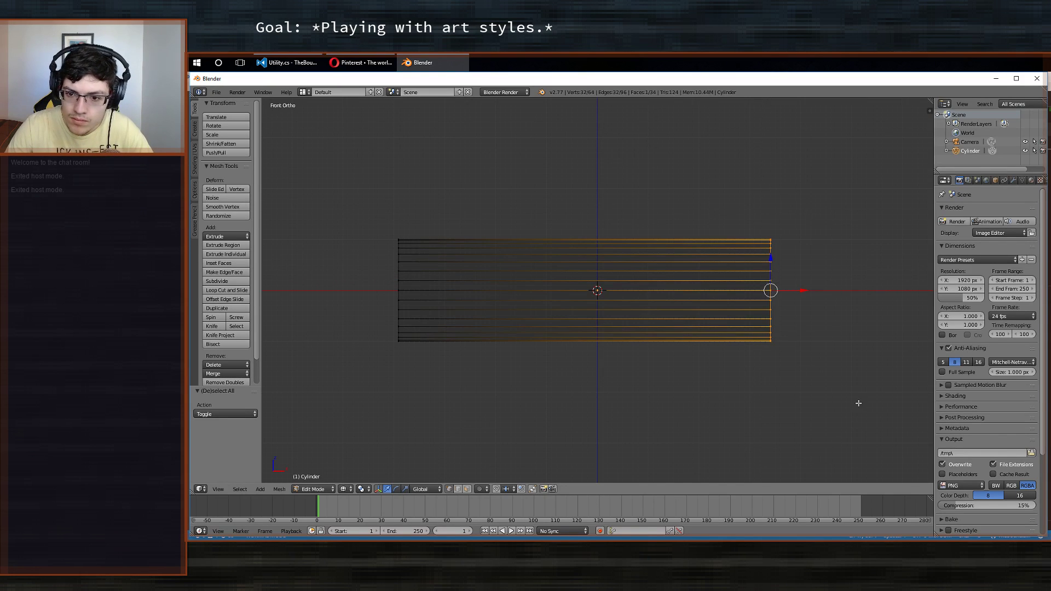
middle_drag(859, 404, 768, 400)
key(e)
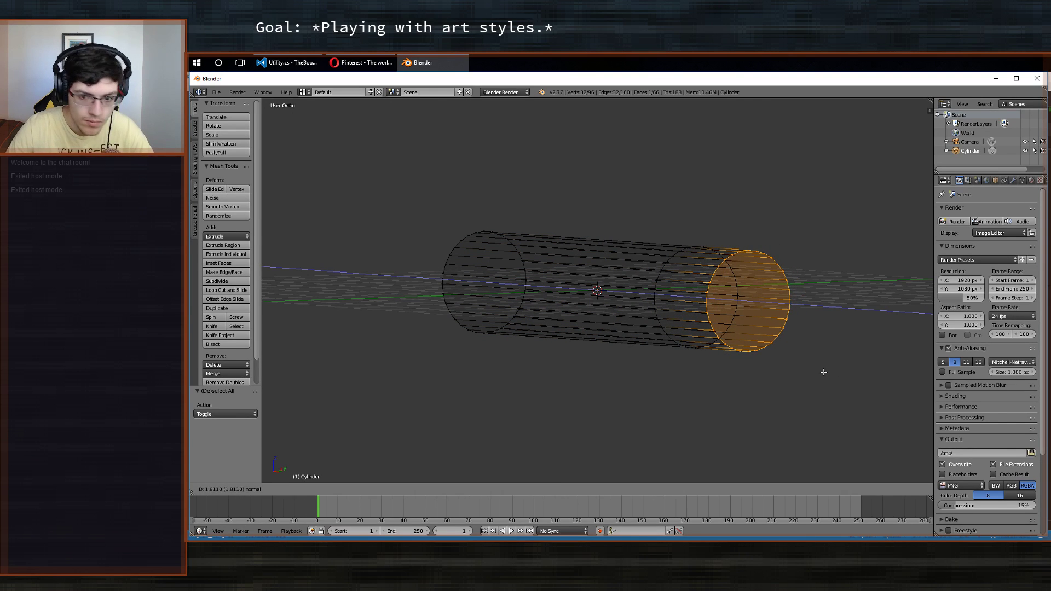
key(x)
key(x)
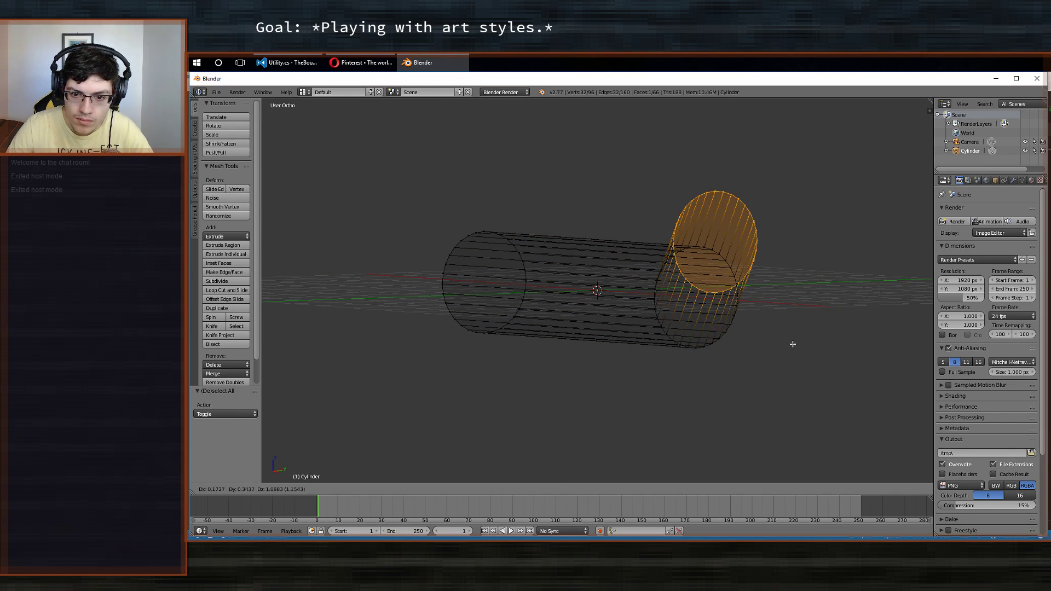
key(Return)
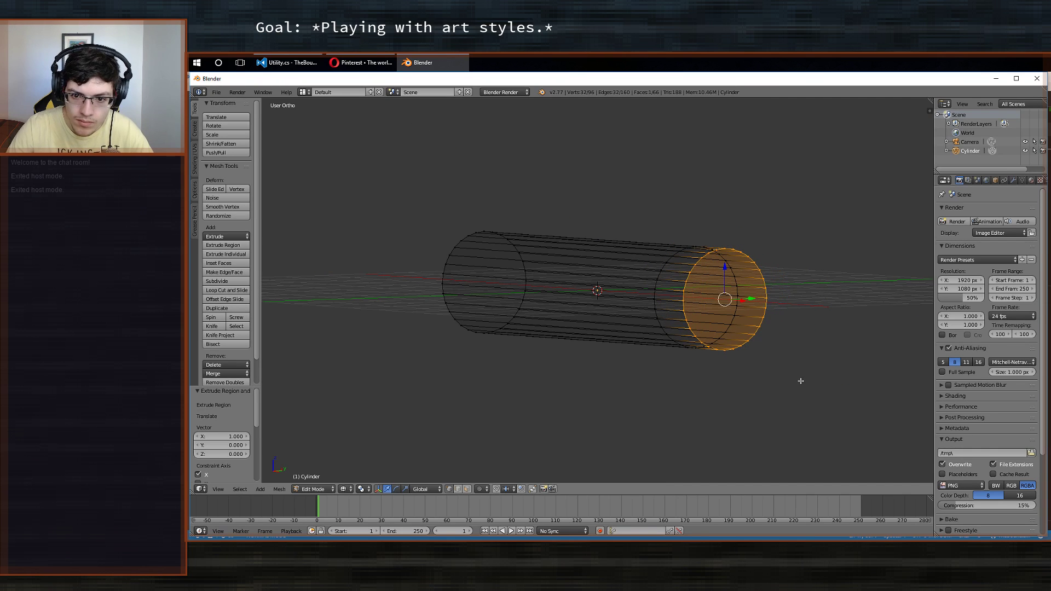
key(KP_1)
scroll(831, 343, up, 2)
shift+middle_drag(831, 342, 700, 324)
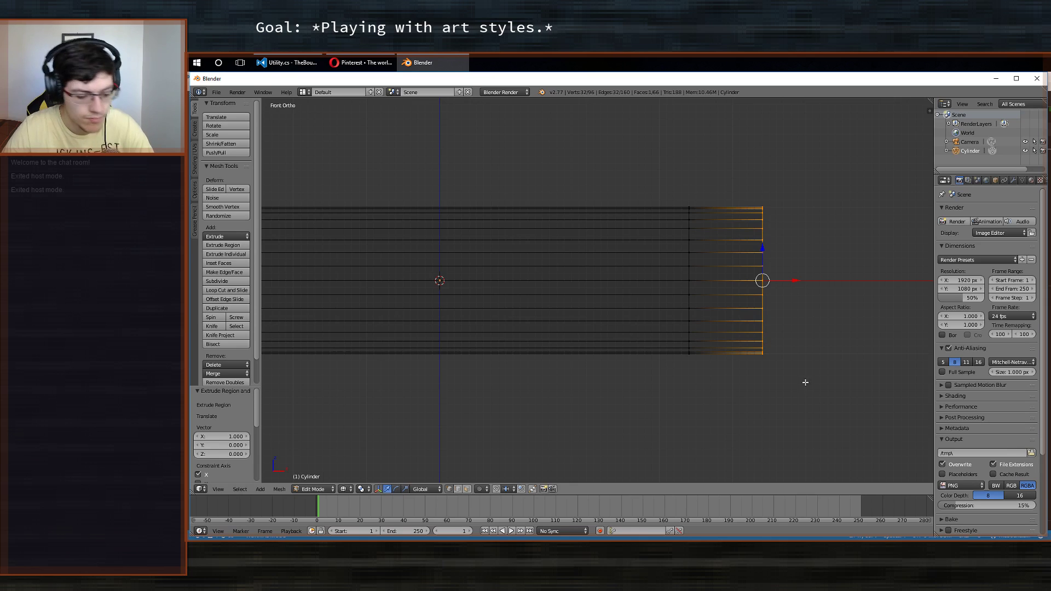
Scale the extruded +X end ring down almost to a point, forming a cone.
key(s)
click(781, 314)
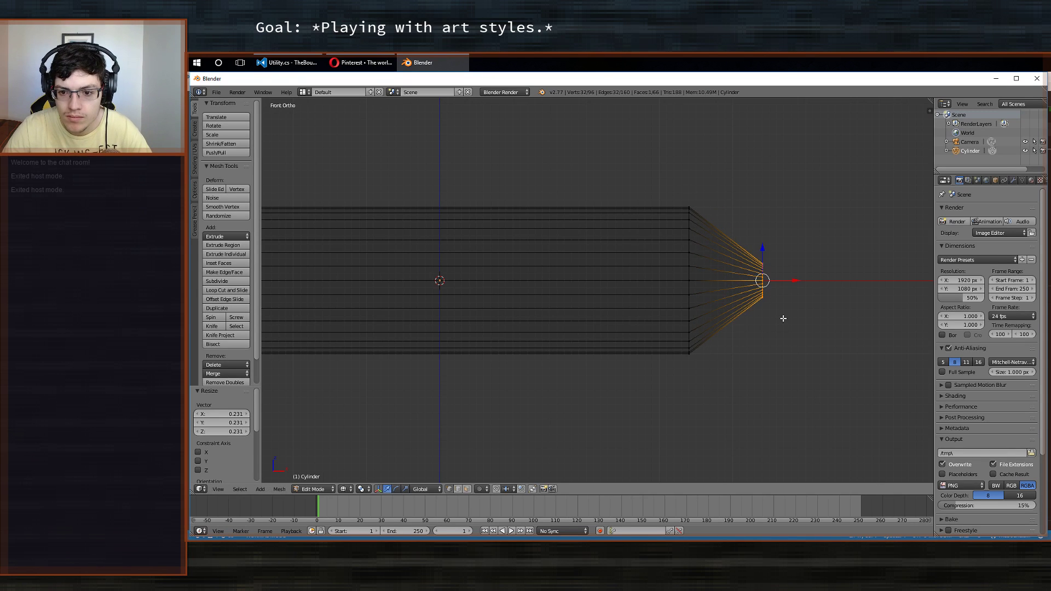
key(s)
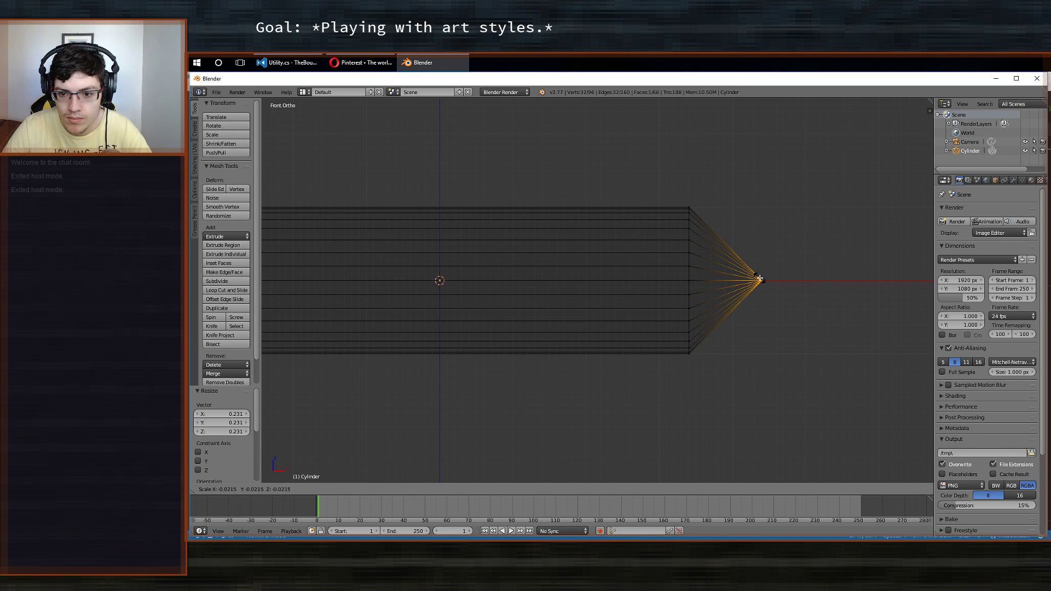
click(761, 281)
key(s)
click(814, 354)
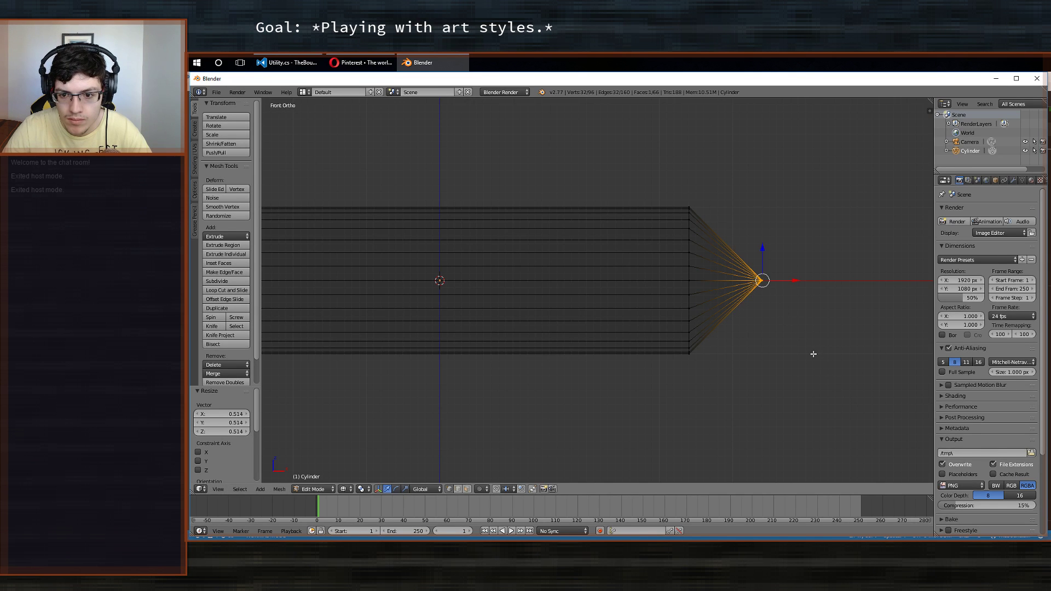
Try to dissolve the collapsed vertices at the cylinder's +X tip.
middle_drag(812, 352, 621, 368)
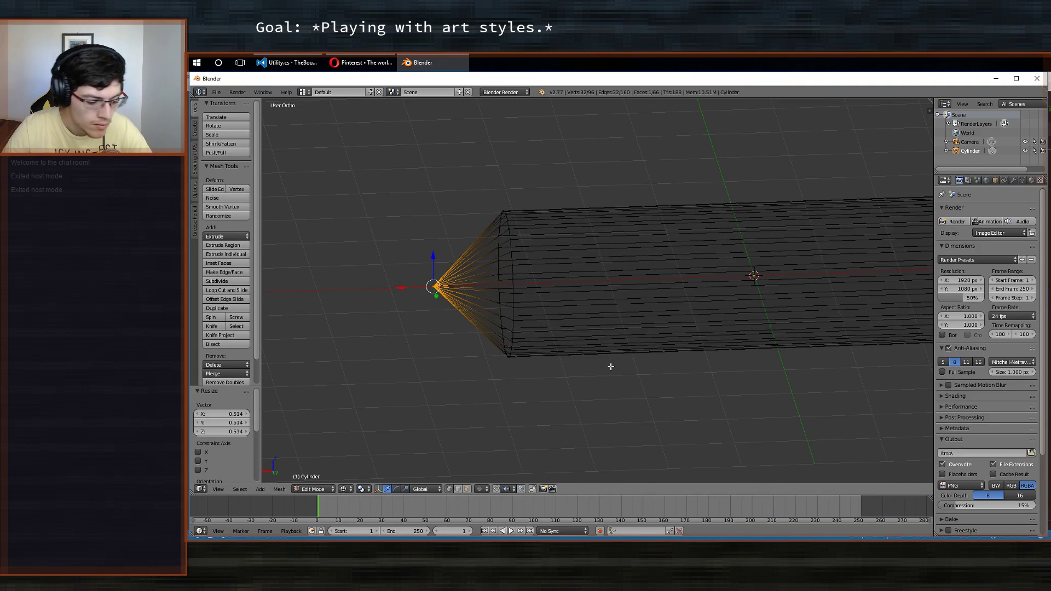
key(x)
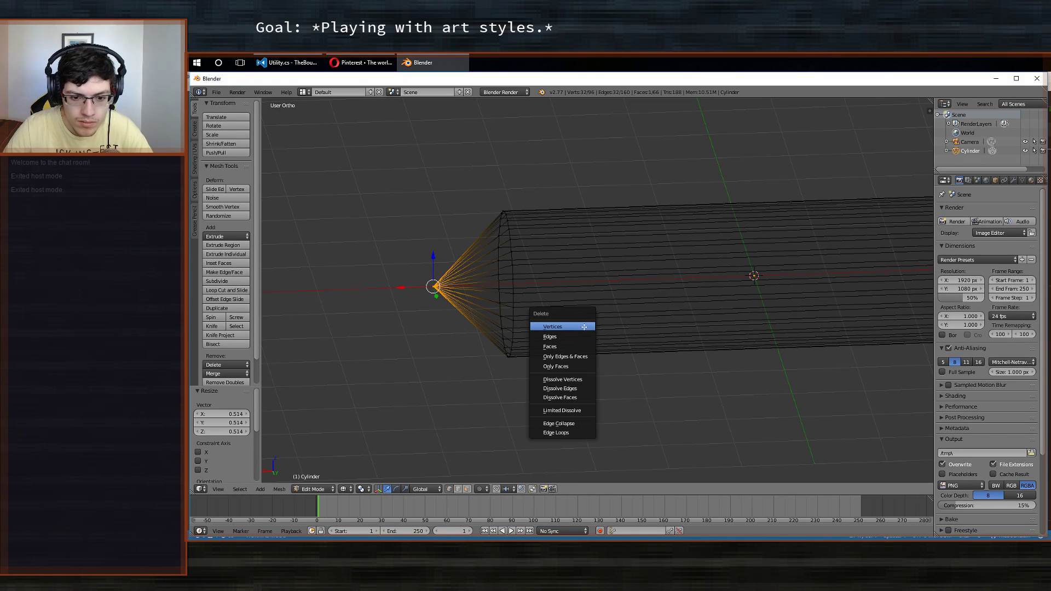
click(588, 387)
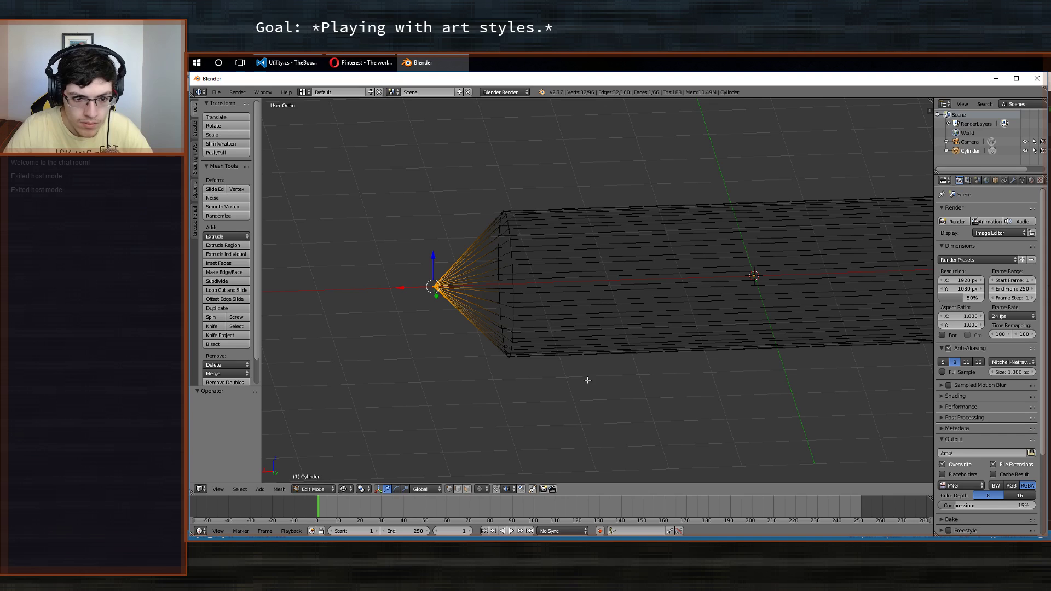
key(x)
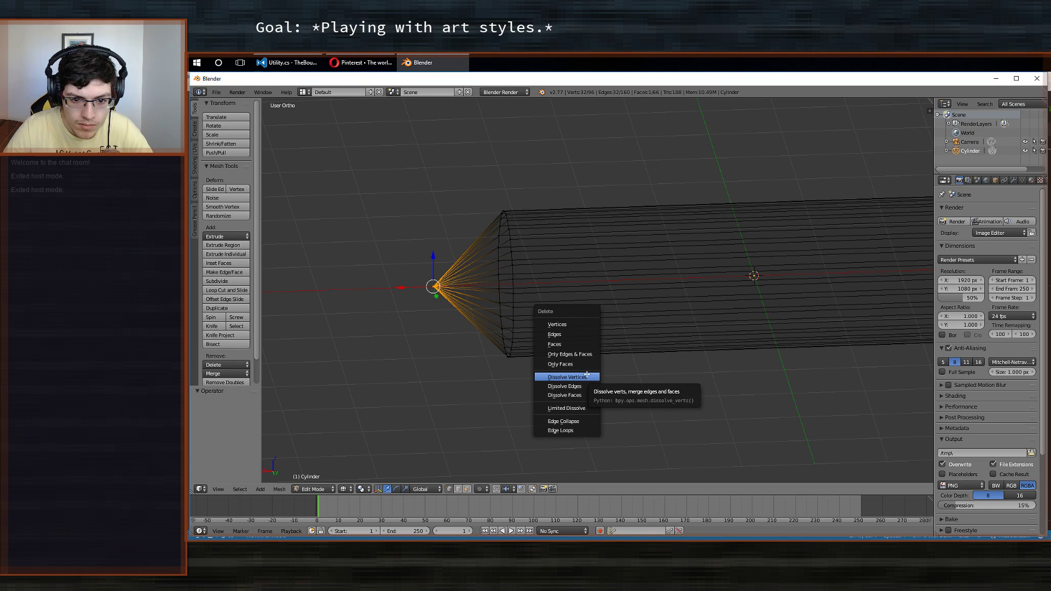
key(Escape)
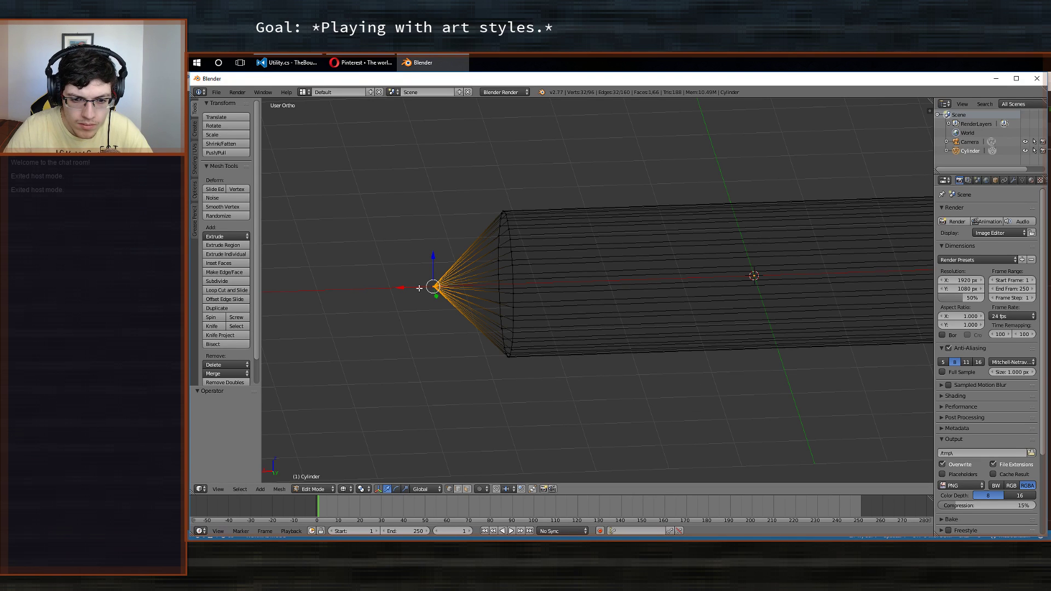
Merge the collapsed +X tip vertices into one with the At Center option.
key(space)
text(merge)
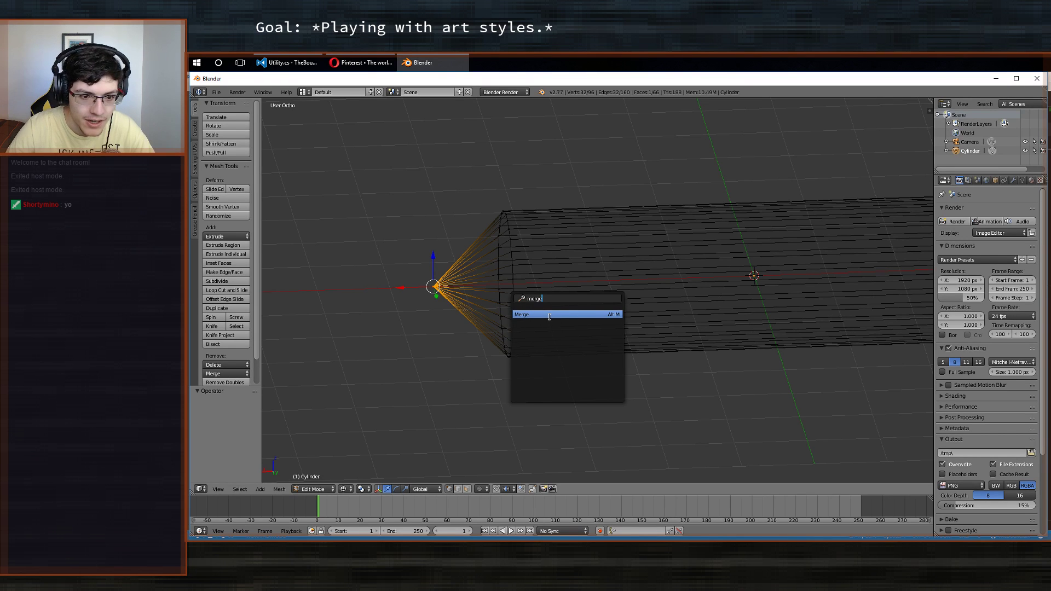
key(Escape)
key(space)
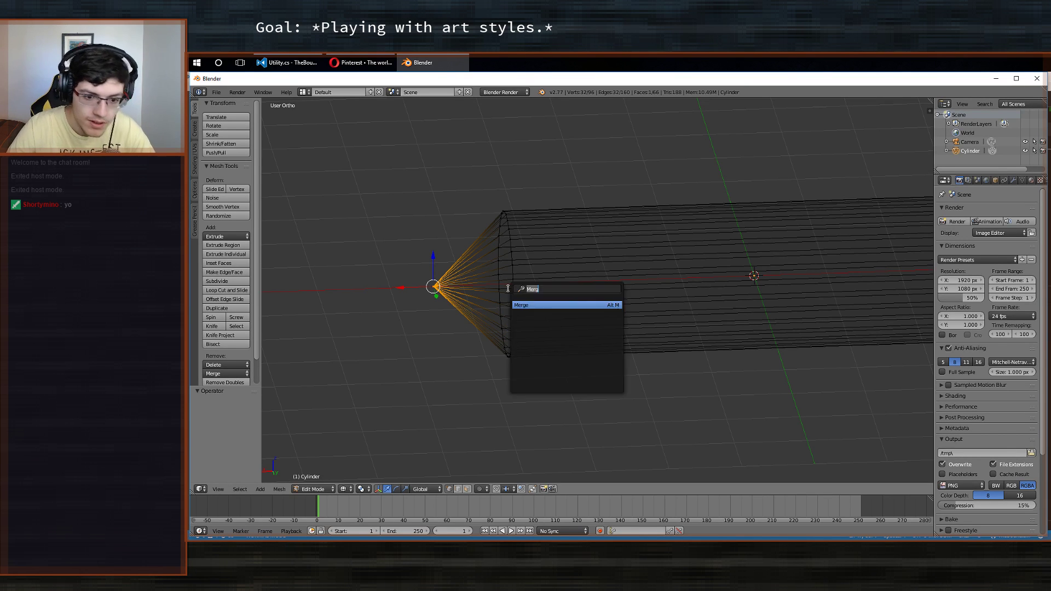
click(525, 304)
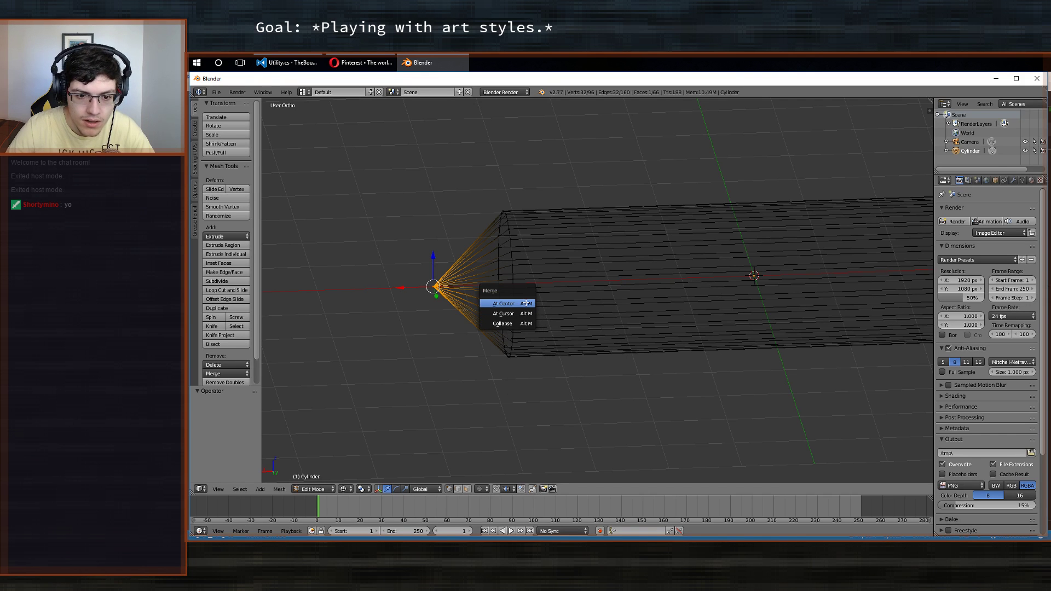
click(526, 303)
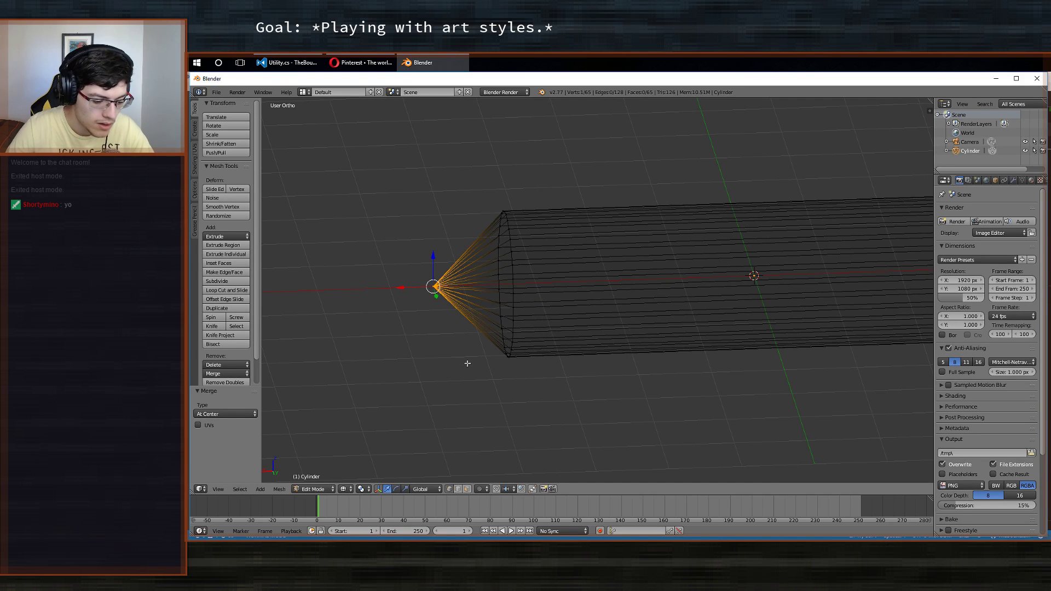
Check whether the merged +X tip moves as a single vertex and inspect the whole shape in solid shading.
key(g)
key(Escape)
key(a)
key(a)
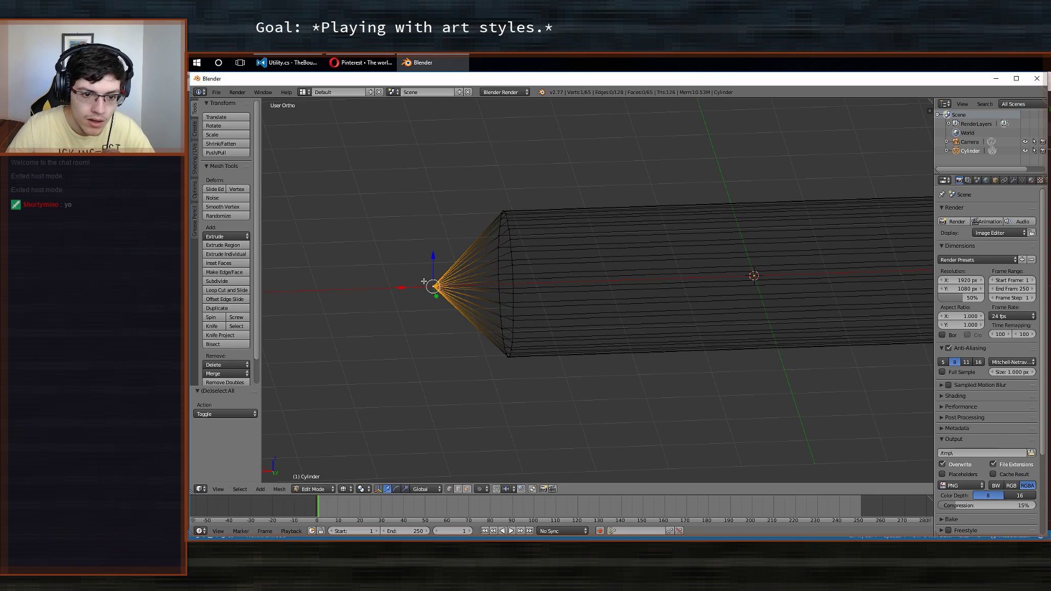
key(g)
key(Escape)
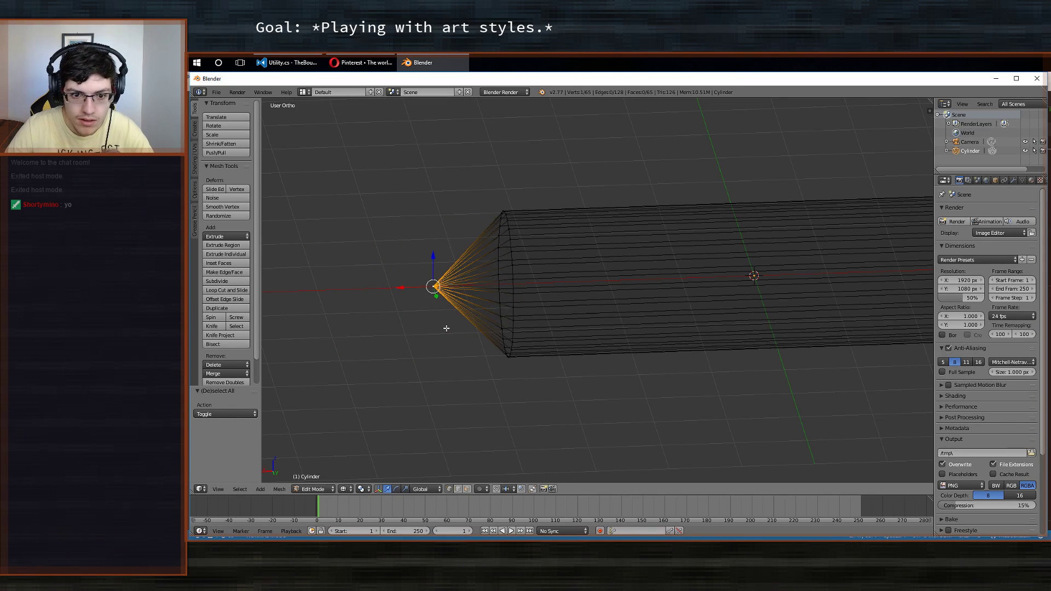
key(z)
mouse_move(404, 385)
middle_down()
mouse_move(523, 444)
mouse_move(611, 428)
mouse_move(553, 390)
middle_up()
scroll(610, 428, down, 5)
key(a)
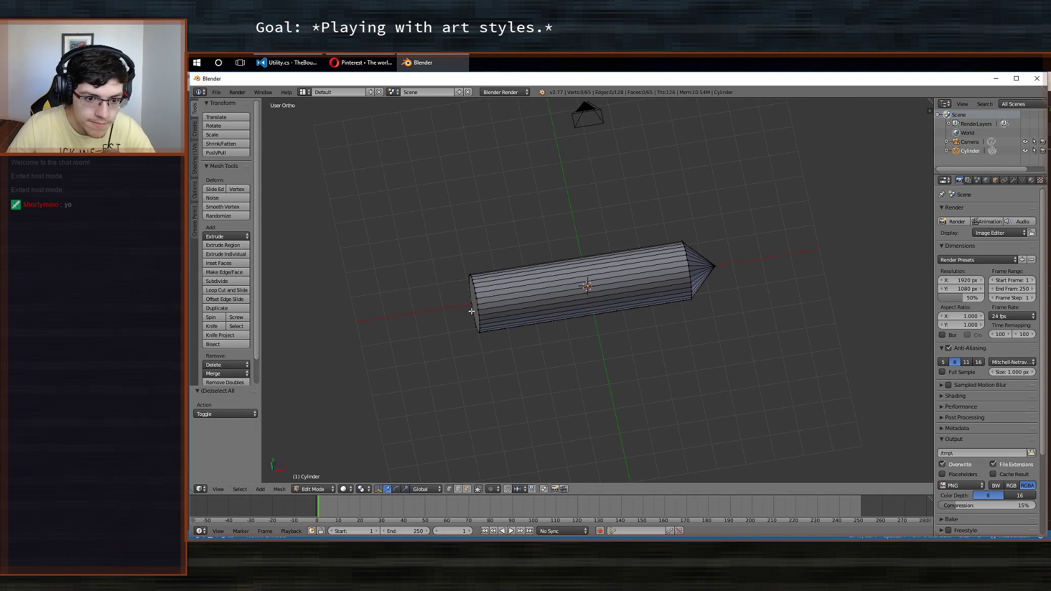
Extrude the cylinder's -X end face outward by 1.1 units.
key(KP_1)
key(z)
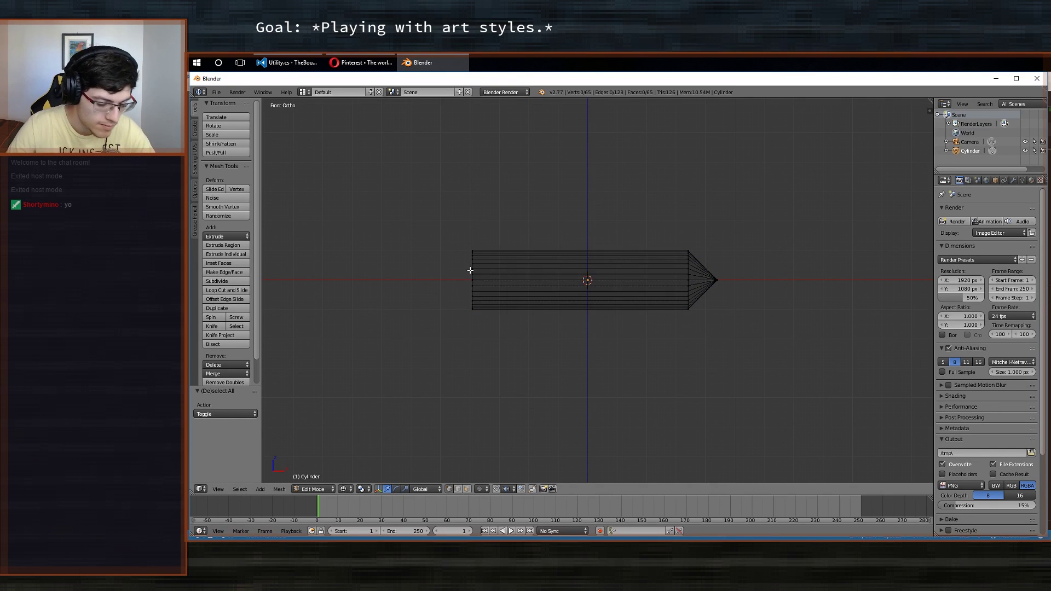
key(b)
drag(455, 230, 585, 372)
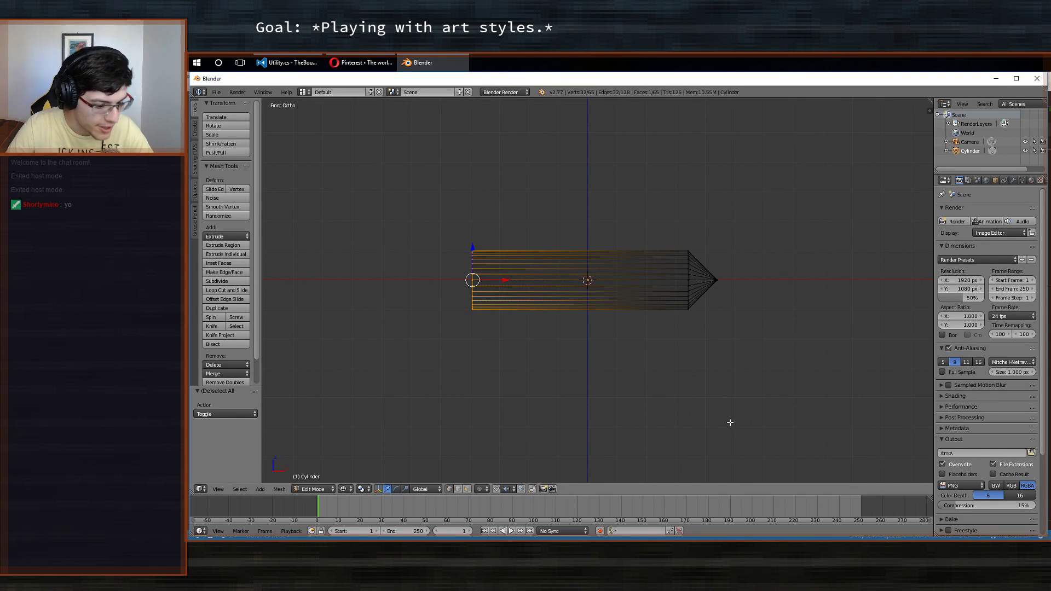
key(e)
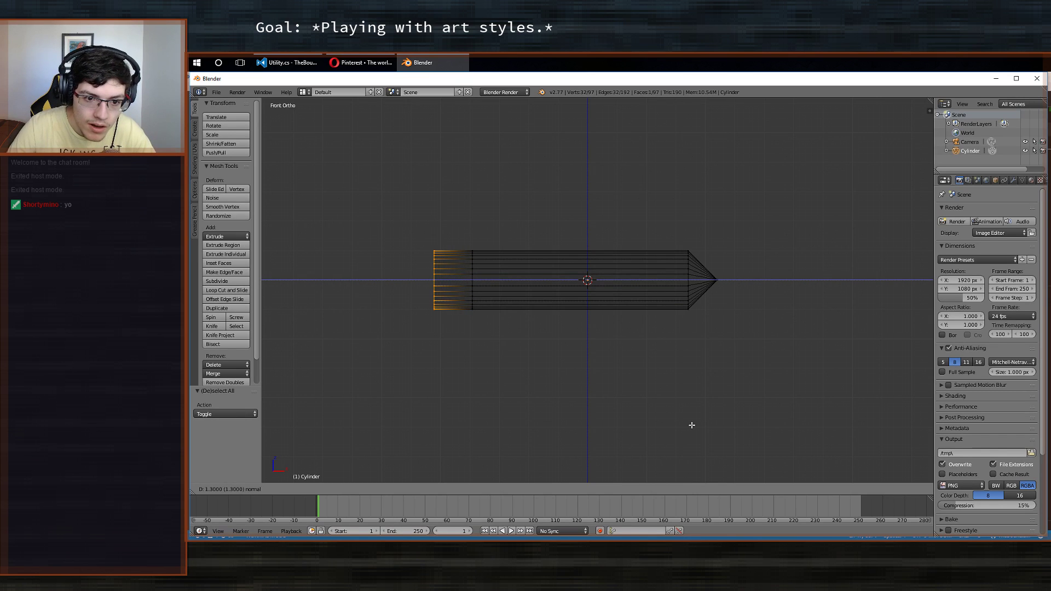
click(698, 424)
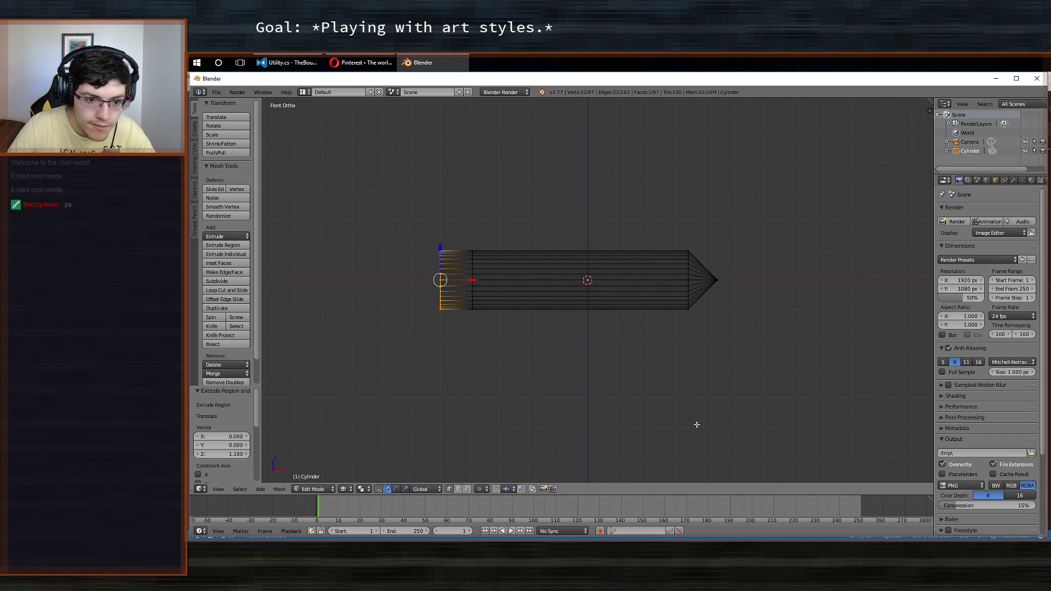
Scale the extruded -X end ring down almost to a point, mirroring the cone at the other end.
key(s)
click(462, 307)
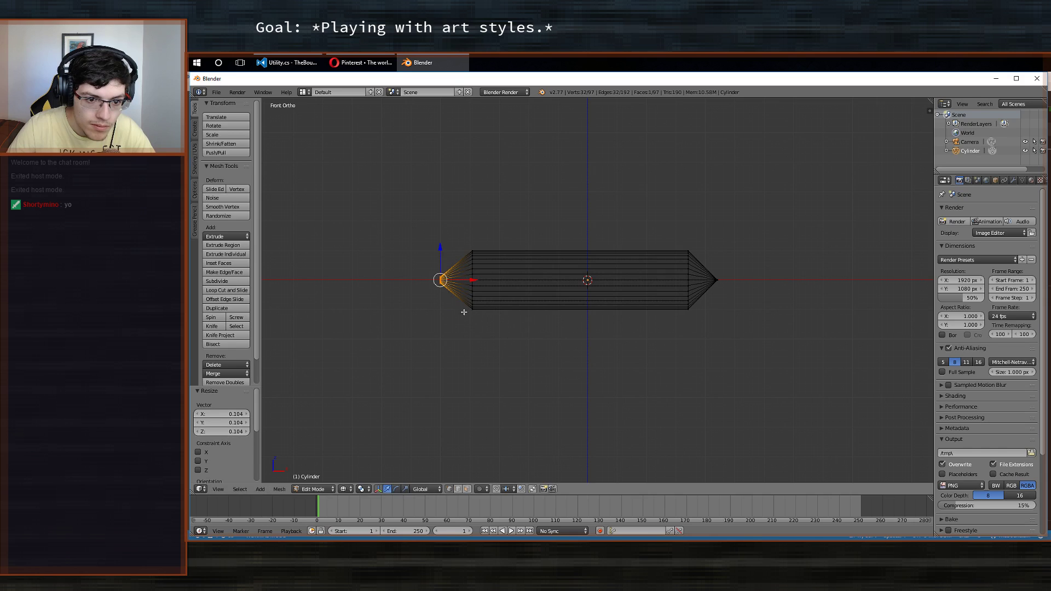
key(s)
click(807, 392)
key(s)
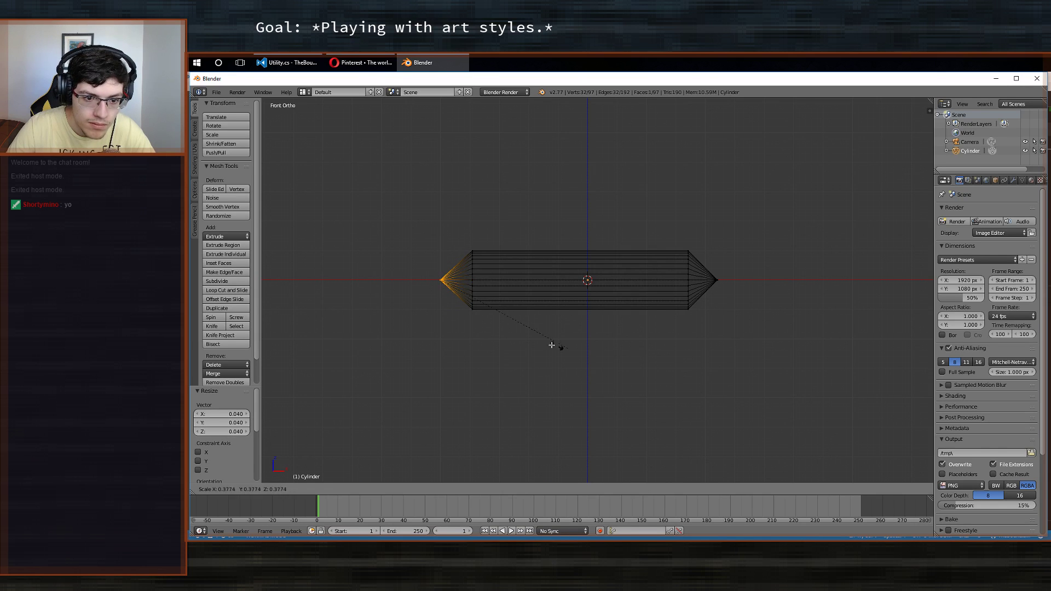
click(473, 317)
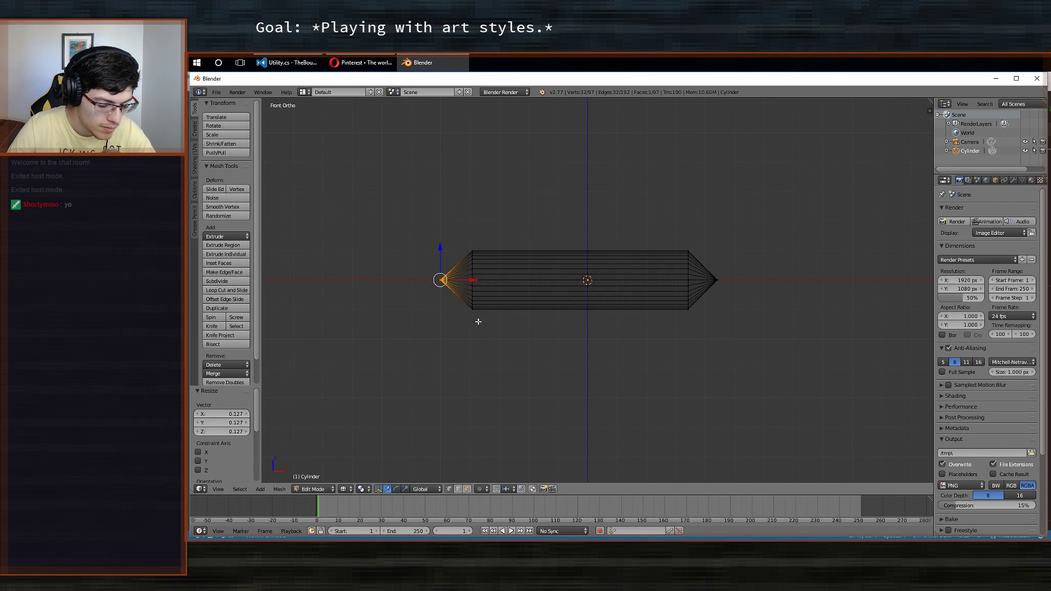
Merge the collapsed -X tip vertices into one and select the merged vertex.
key(alt+m)
click(479, 321)
key(a)
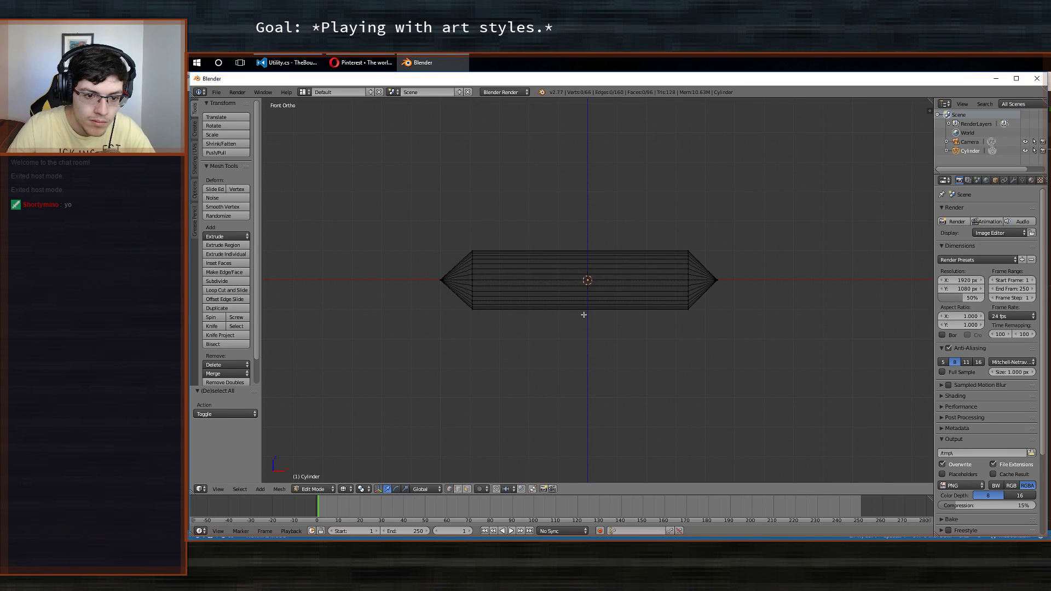
key(a)
right_click(441, 282)
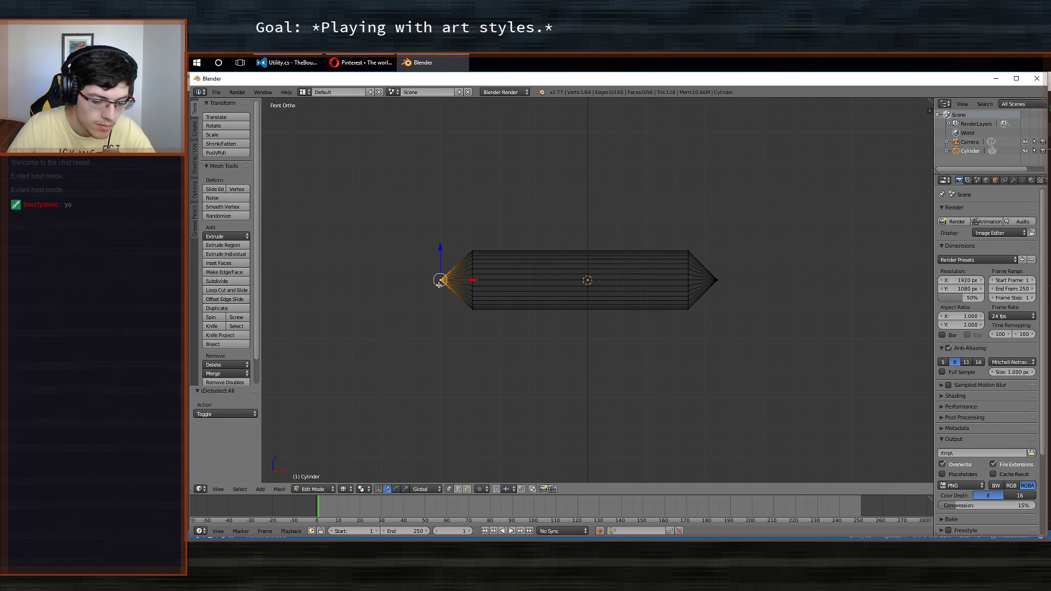
View the shape through the camera in solid shading and return to Object Mode.
key(KP_0)
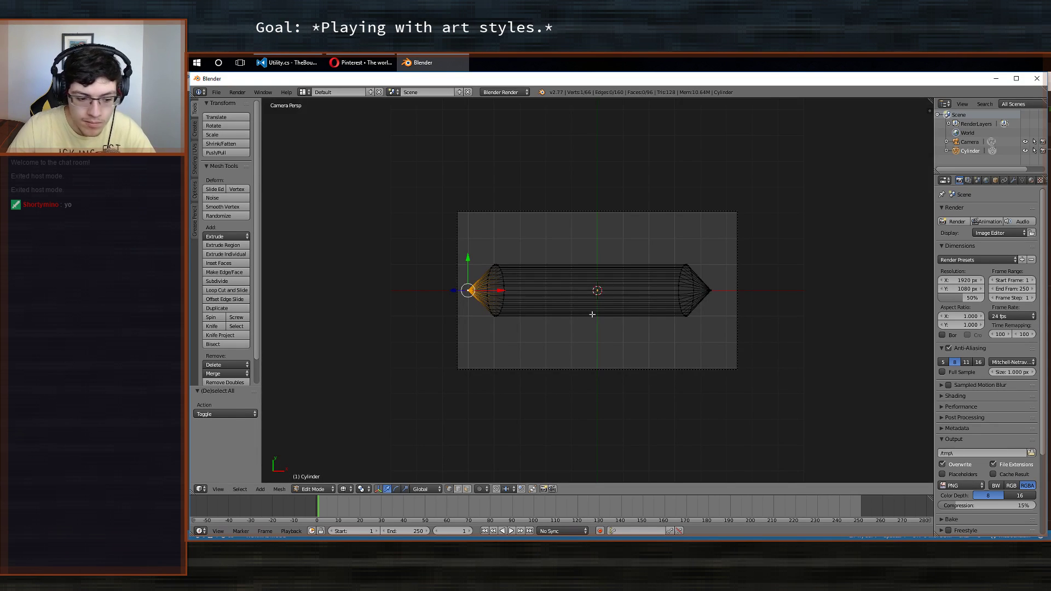
key(z)
key(Tab)
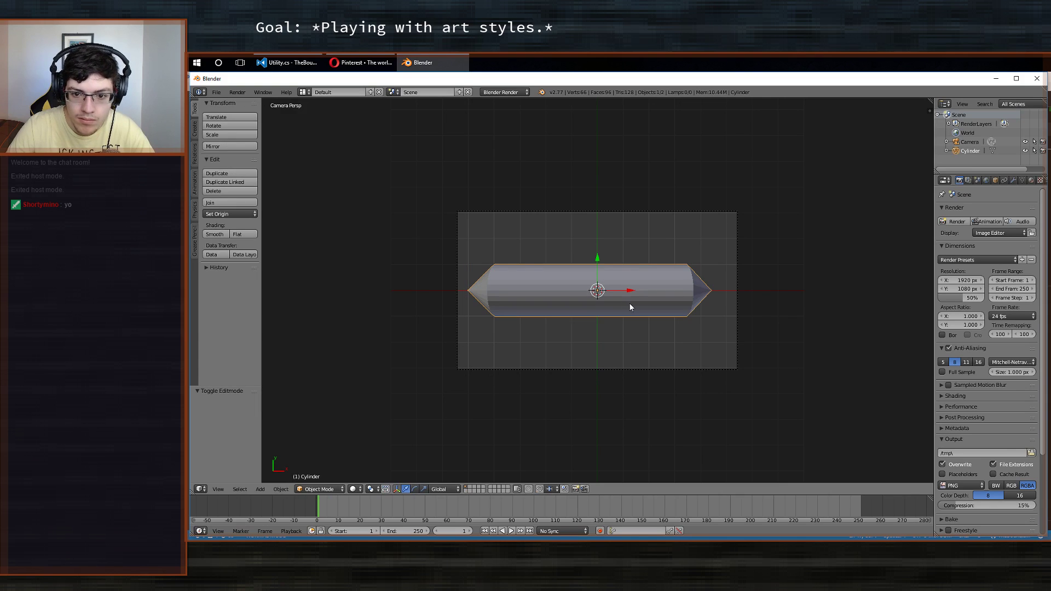
Add a new material to the cylinder and set its diffuse colour to bright green.
click(1032, 180)
click(978, 241)
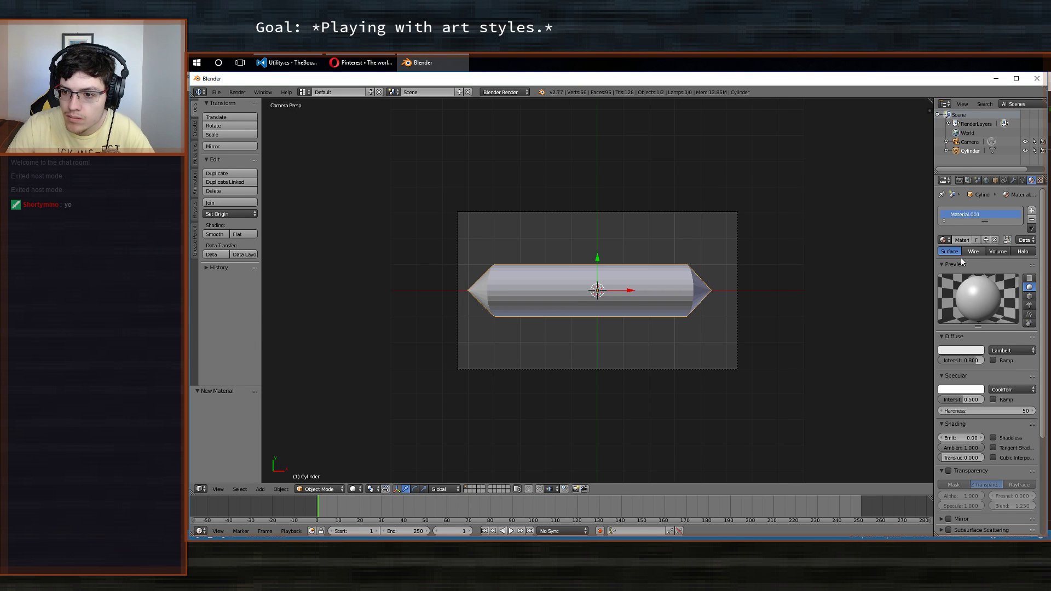
click(962, 349)
click(918, 242)
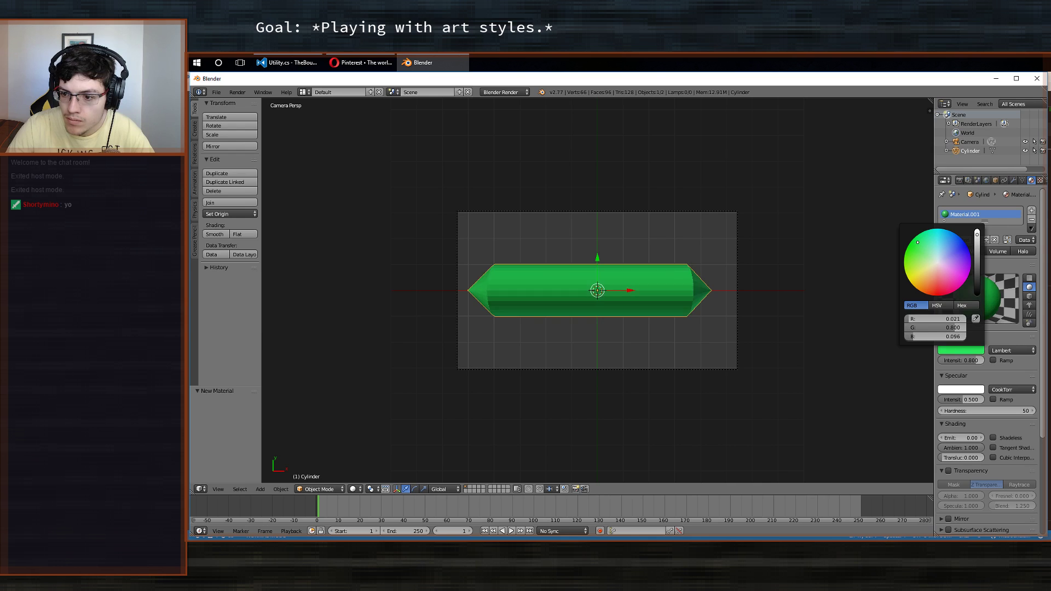
drag(918, 242, 904, 242)
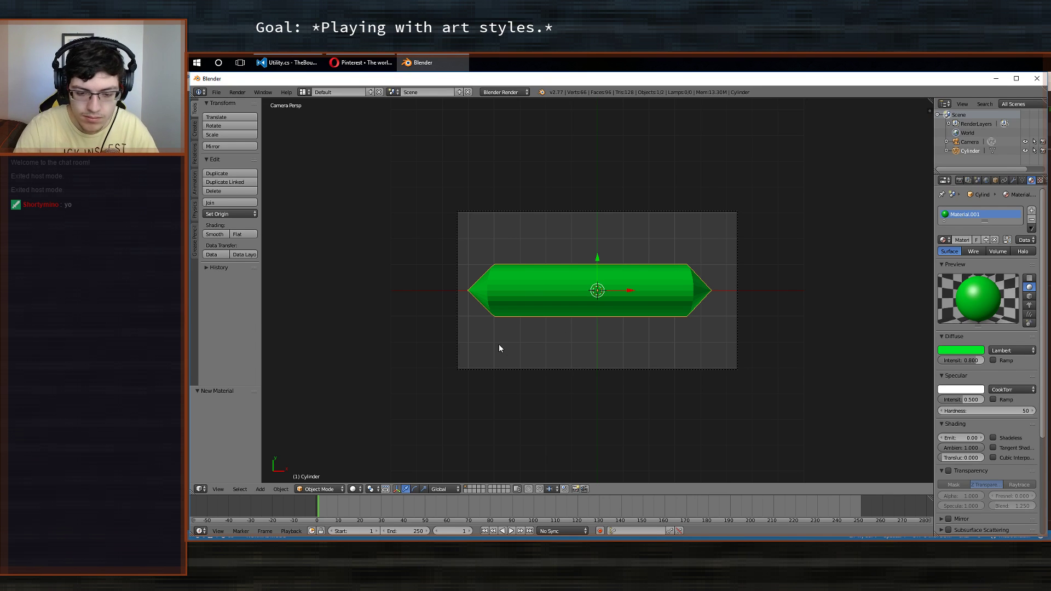
Render the camera view and make the green material shadeless.
key(F12)
click(993, 439)
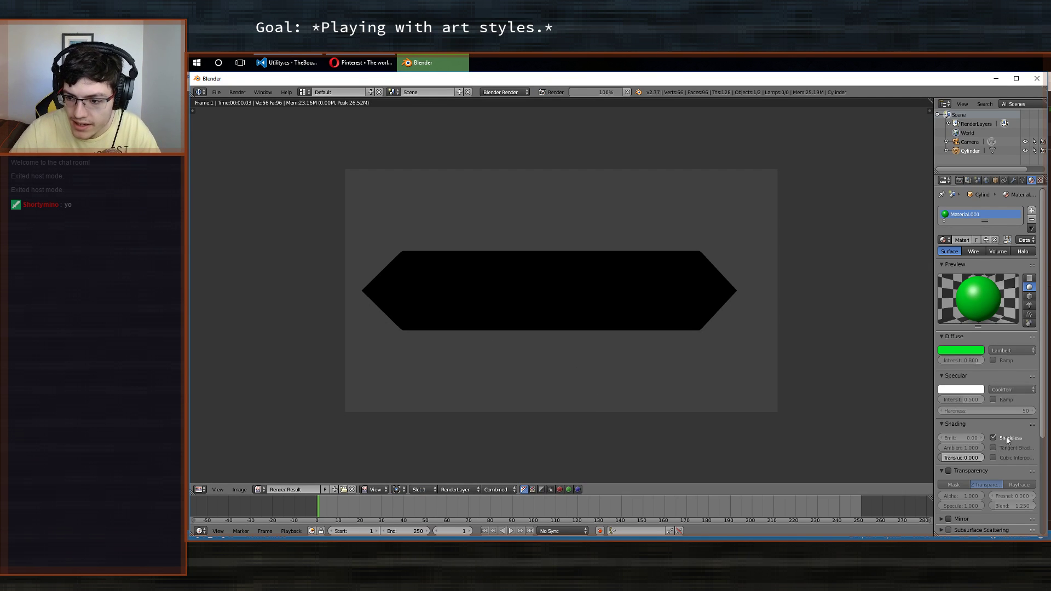
middle_drag(517, 350, 632, 356)
middle_drag(724, 291, 681, 282)
Cancel the running render and render the shape again with the shadeless green material.
key(F12)
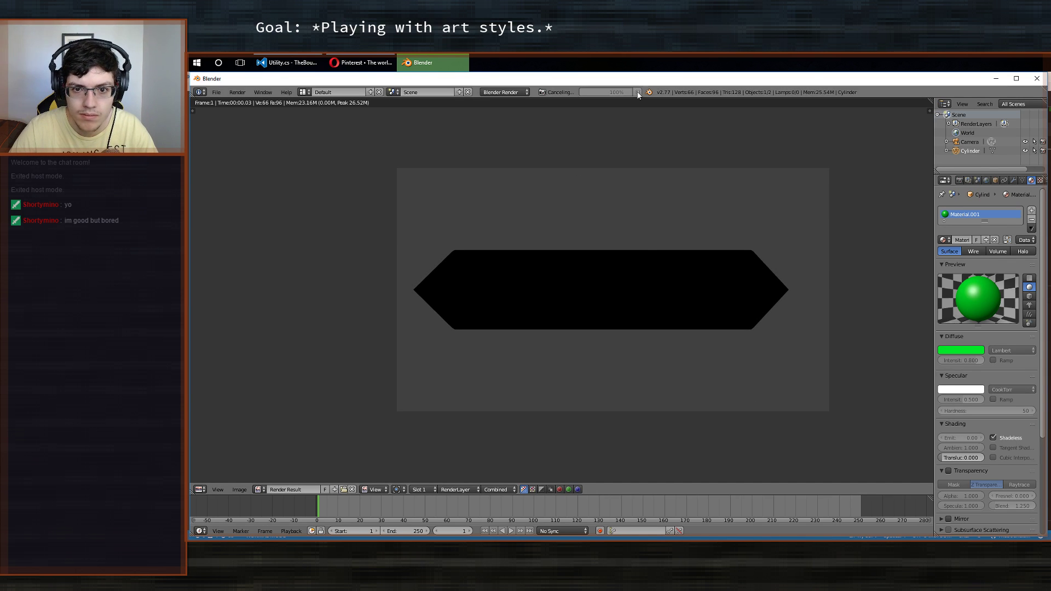
click(638, 92)
middle_drag(645, 321, 568, 326)
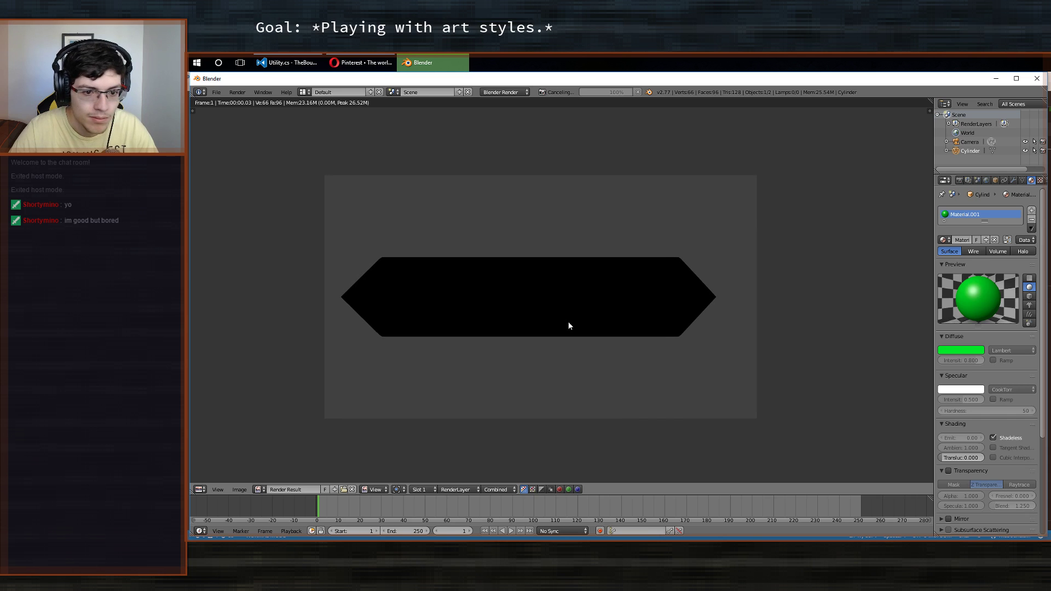
click(638, 92)
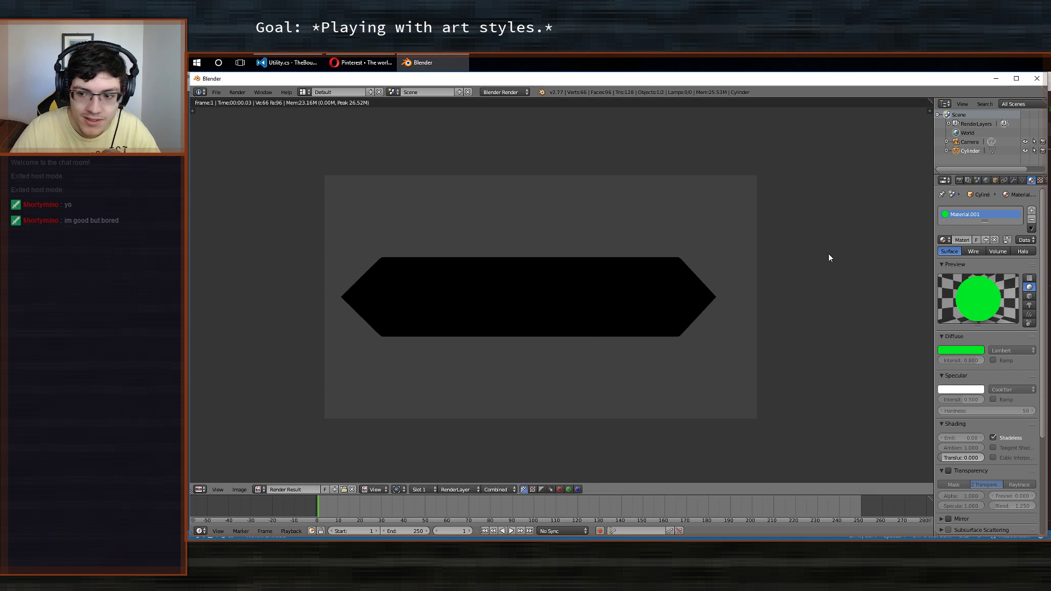
key(F12)
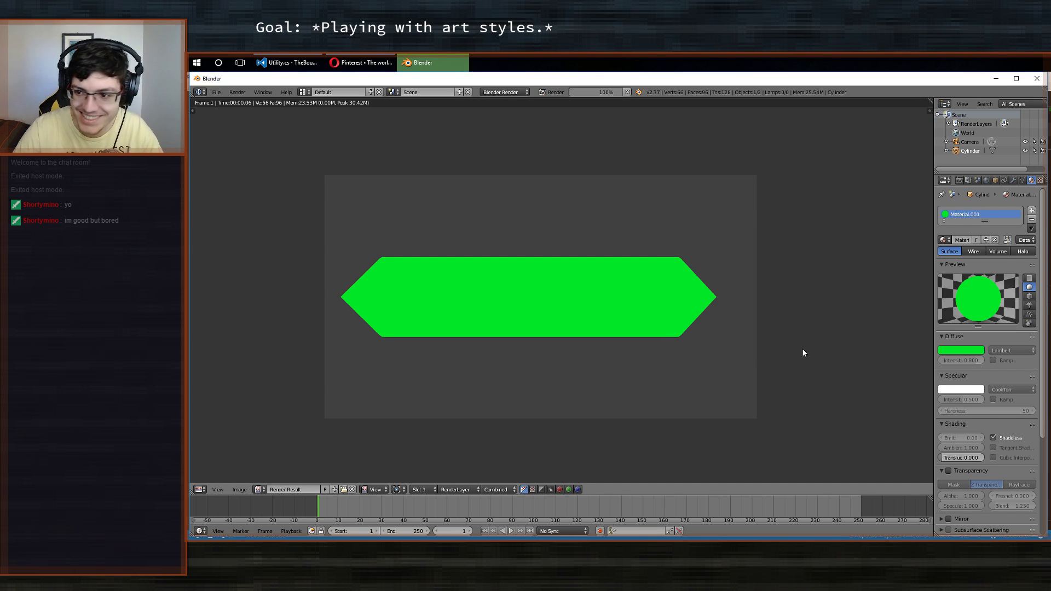
scroll(730, 359, down, 1)
middle_drag(730, 358, 782, 360)
scroll(720, 387, up, 1)
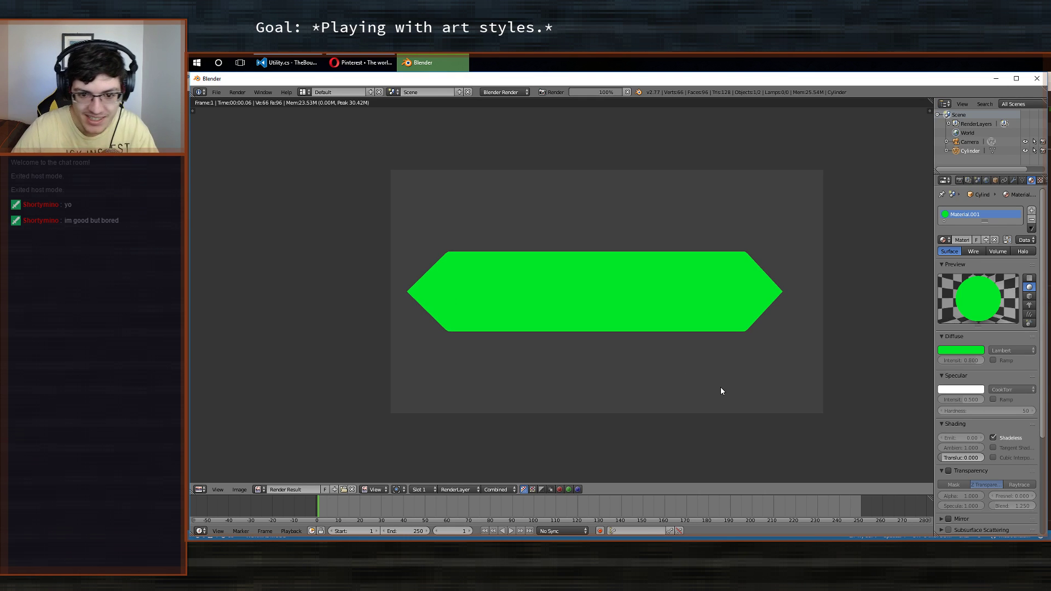
Examine the rendered green silhouette from end to end and return to the 3D view.
middle_drag(799, 255, 591, 186)
middle_drag(672, 245, 751, 265)
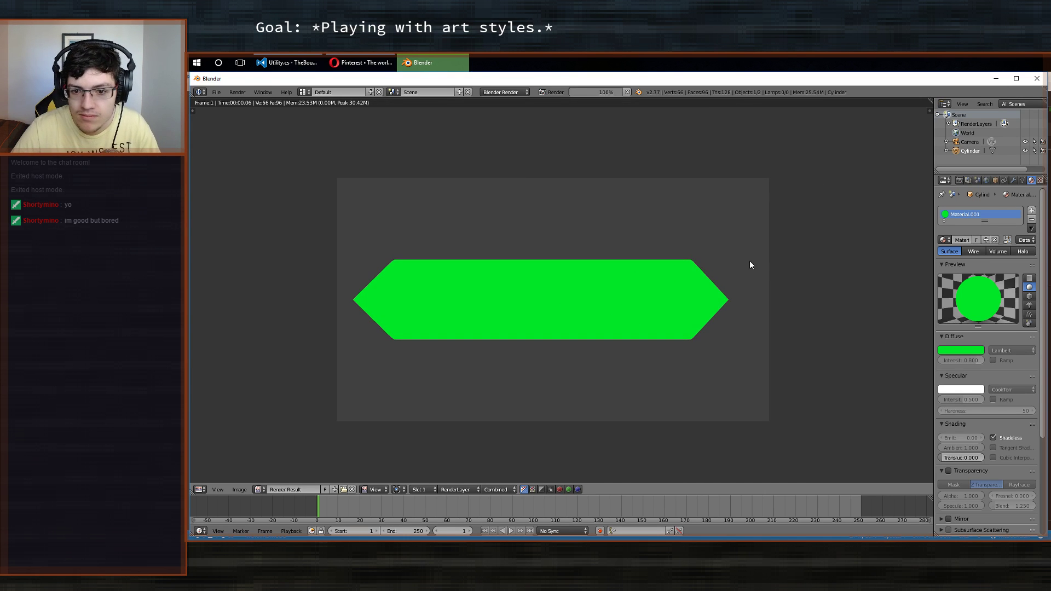
middle_drag(619, 287, 599, 317)
middle_drag(722, 353, 649, 339)
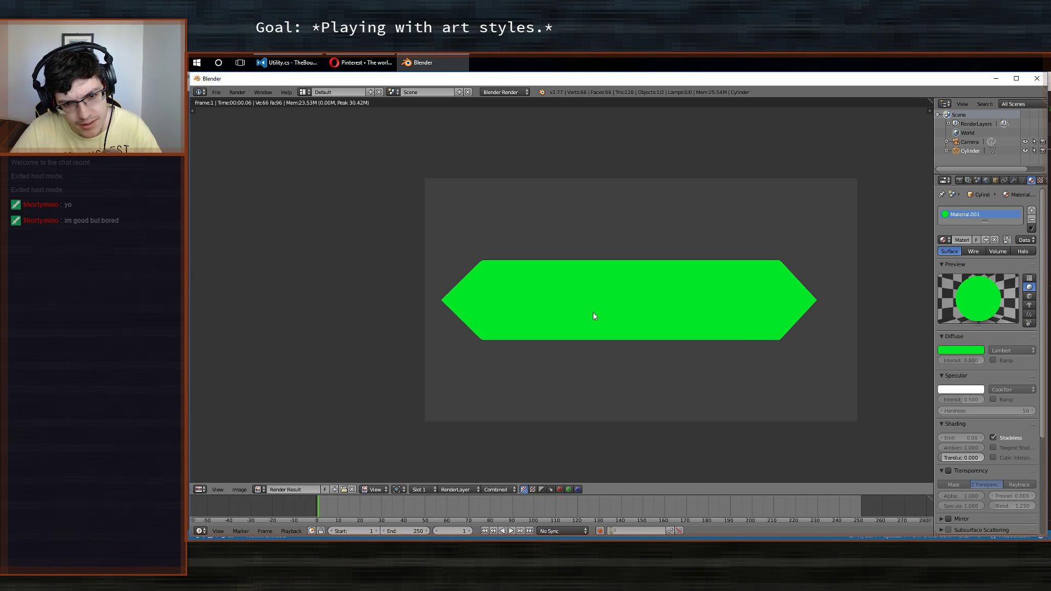
key(Escape)
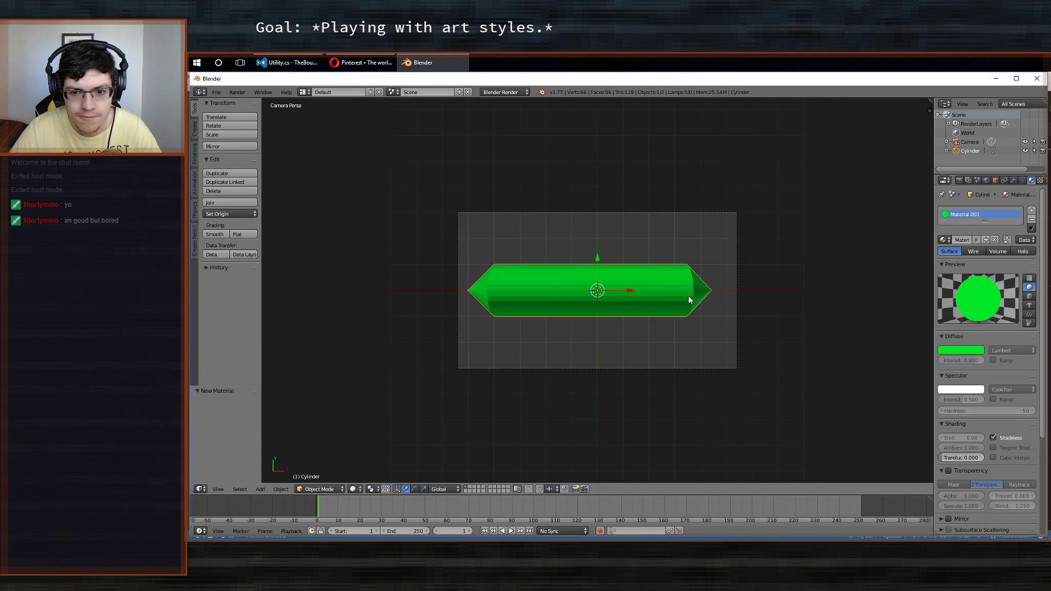
Put the cylinder into Edit Mode and show it in an orthographic wireframe view.
key(Tab)
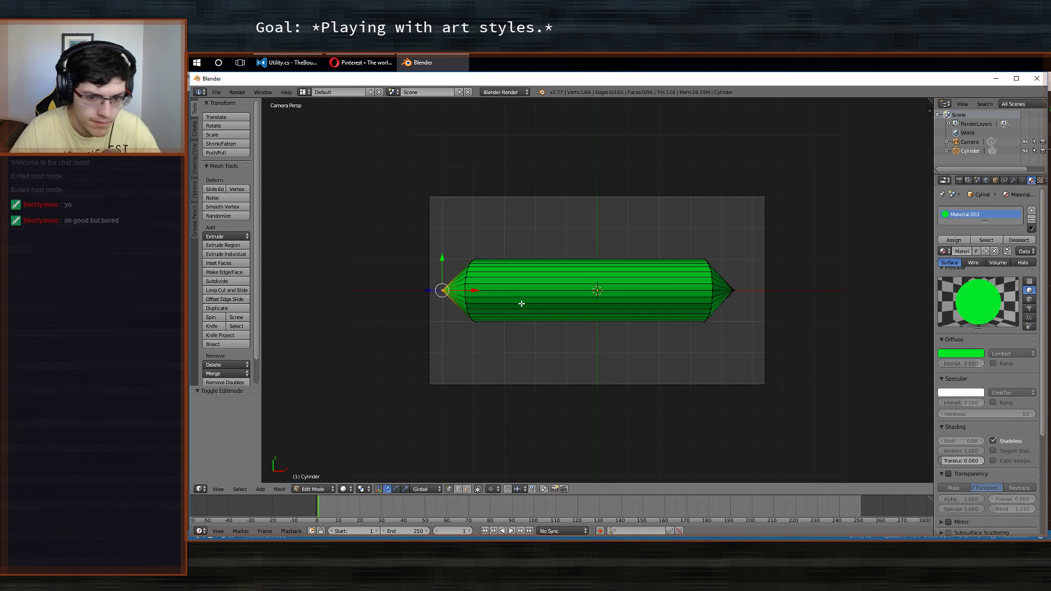
key(a)
key(a)
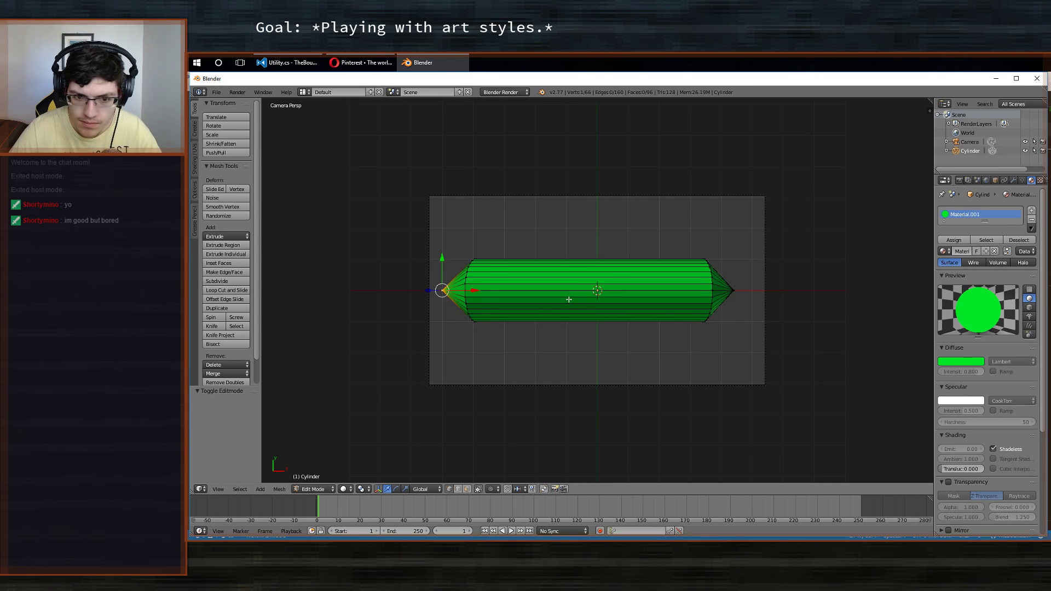
key(KP_5)
scroll(548, 297, up, 4)
key(z)
key(b)
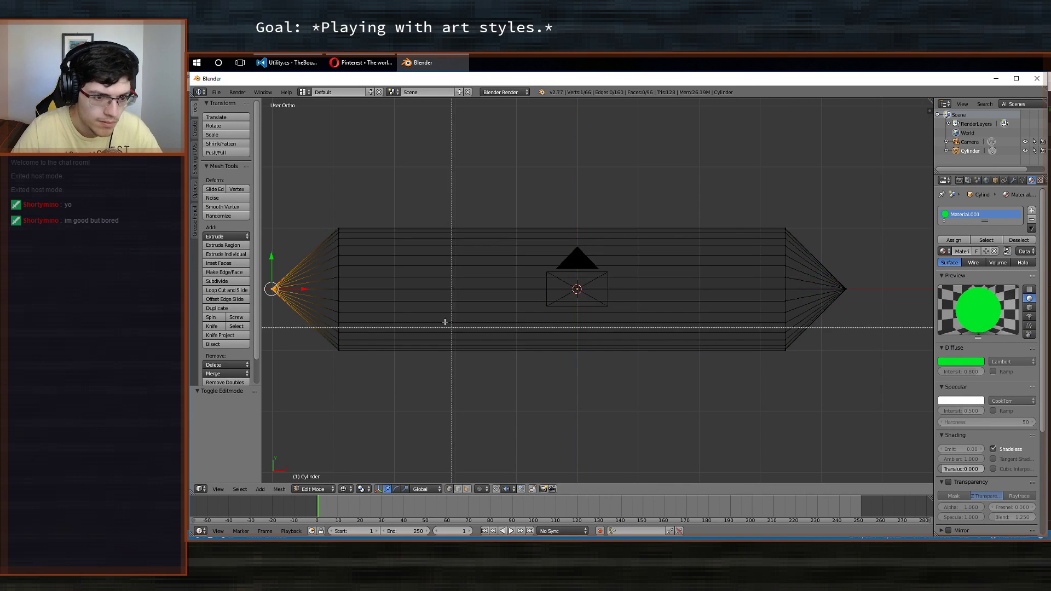
drag(320, 194, 383, 403)
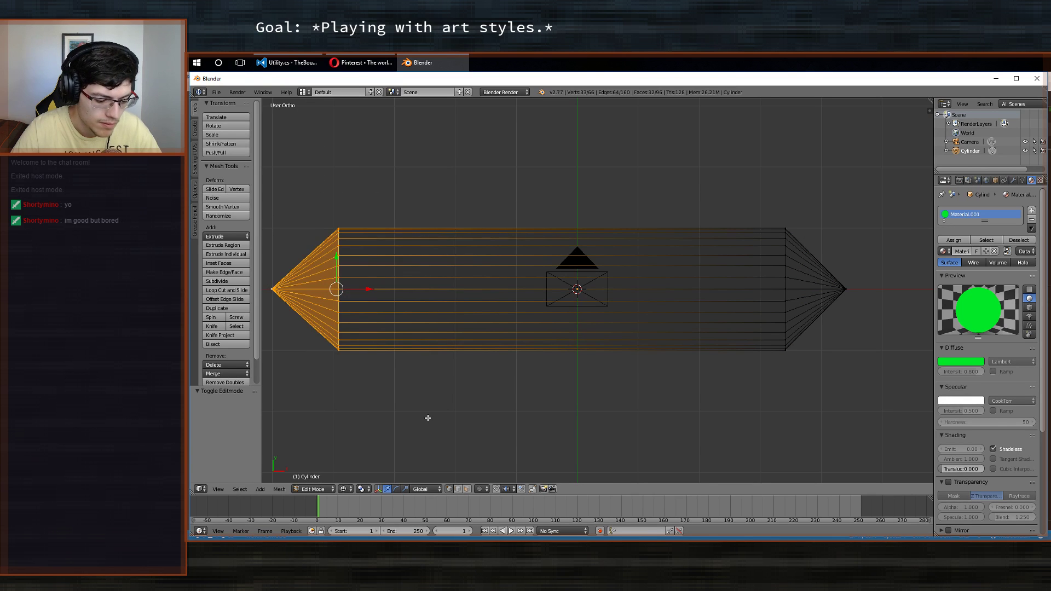
key(r)
right_click(439, 373)
key(z)
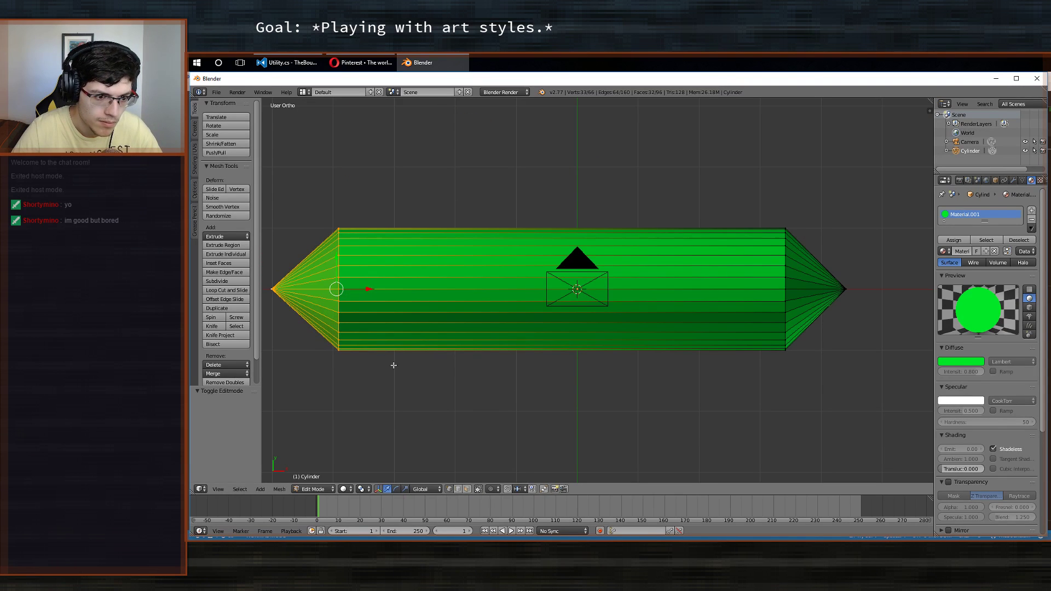
key(Tab)
key(z)
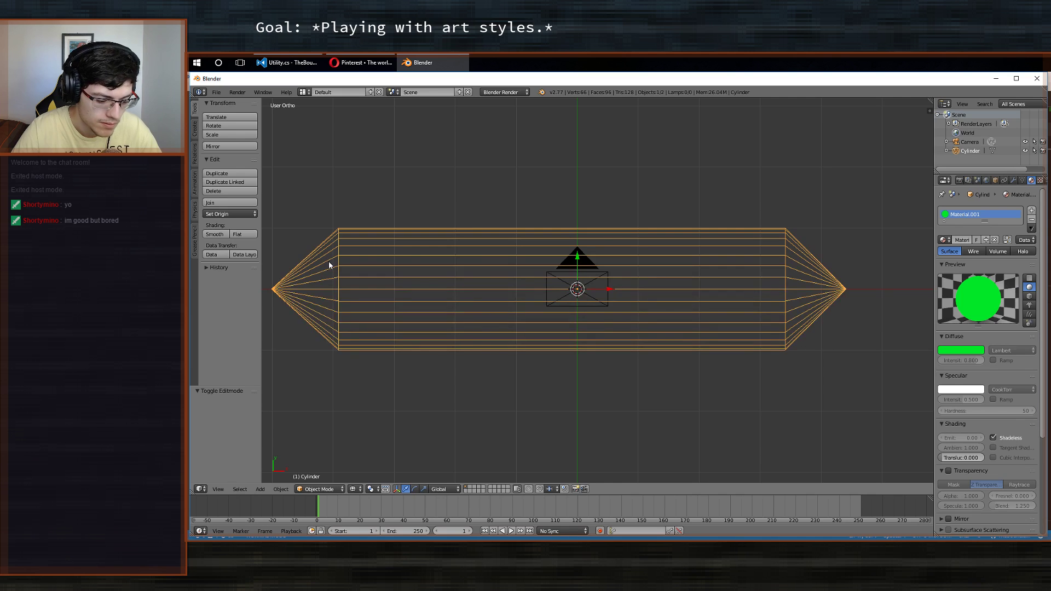
key(Tab)
key(a)
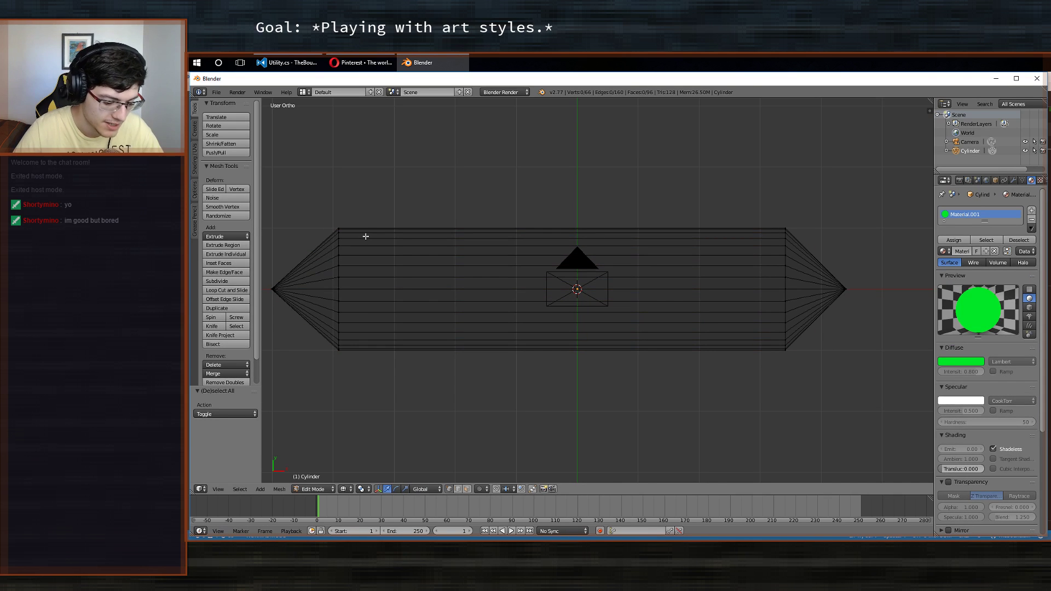
Try to extrude the vertex ring at the cylinder's left shoulder toward the tip.
key(ctrl+z)
key(ctrl+z)
key(ctrl+z)
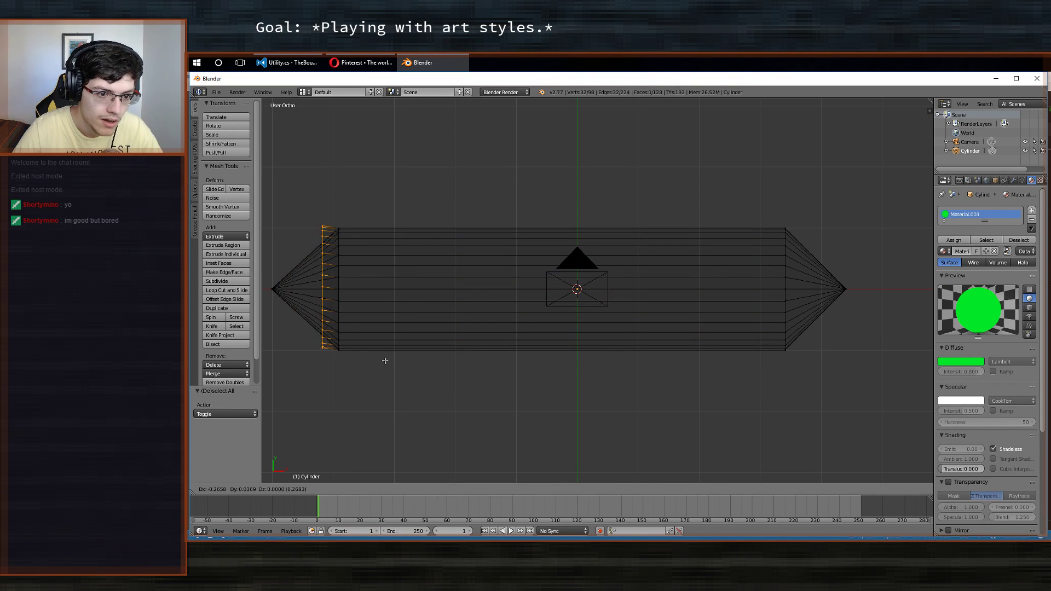
key(ctrl+shift+z)
key(ctrl+shift+z)
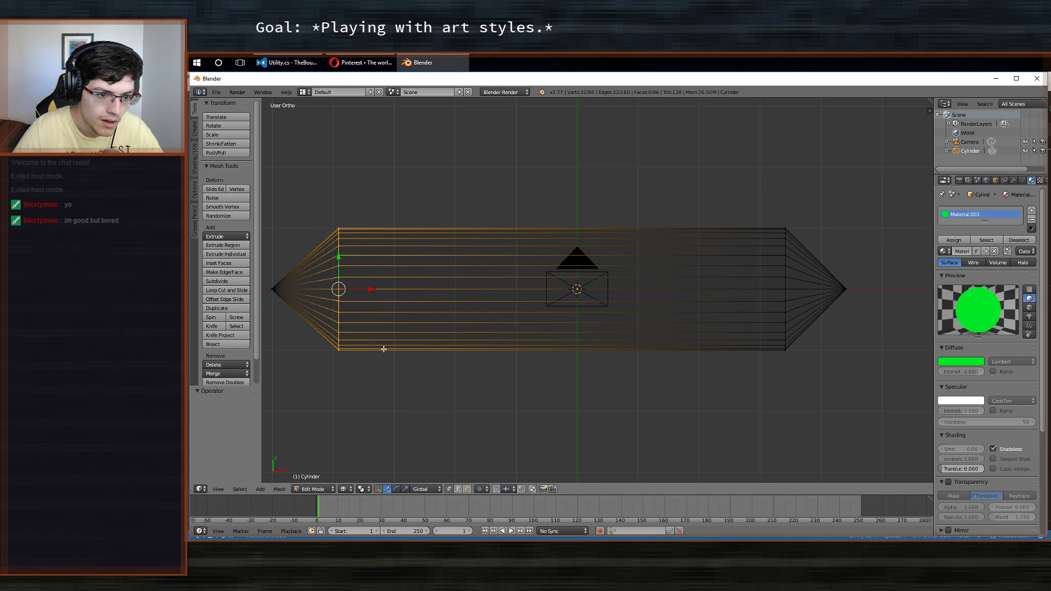
Try the Spin tool on the cylinder's left tip vertex and undo it.
right_click(282, 295)
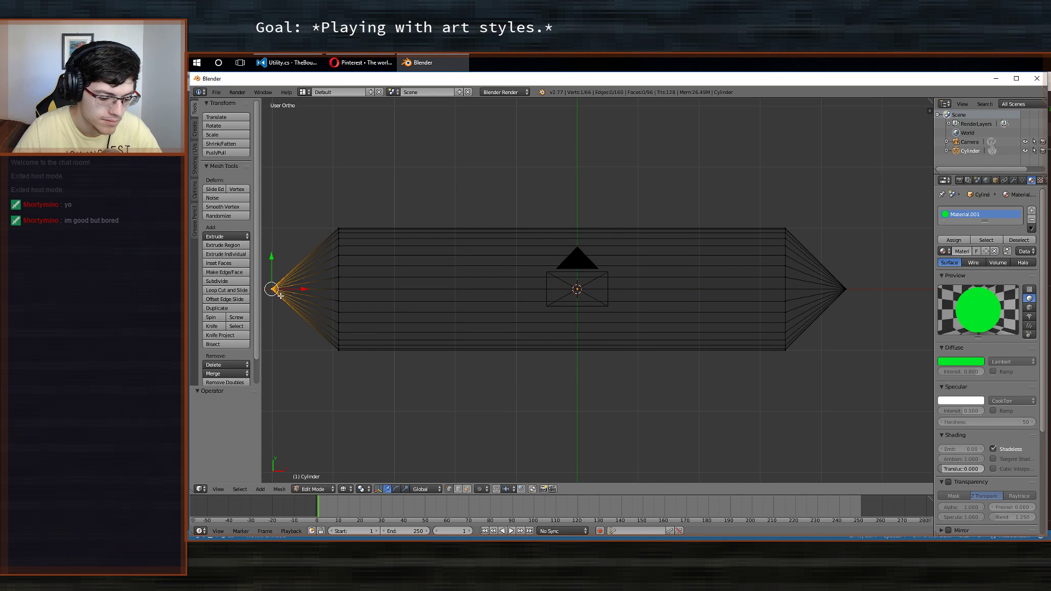
click(211, 317)
scroll(356, 228, down, 4)
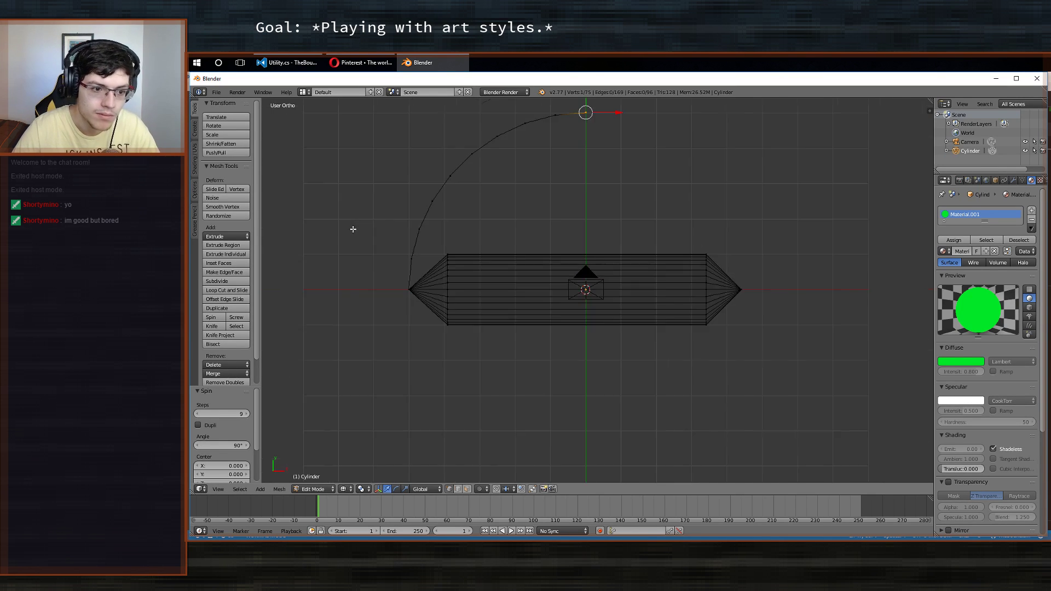
key(ctrl+z)
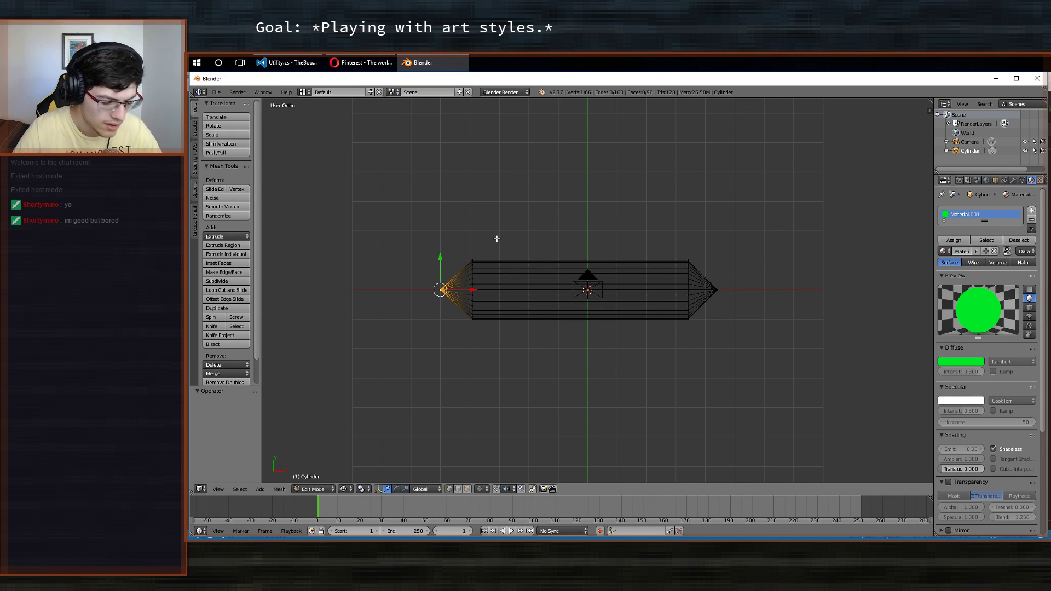
Add four evenly spaced loop cuts along the cylinder's body and clear the selection.
key(ctrl+r)
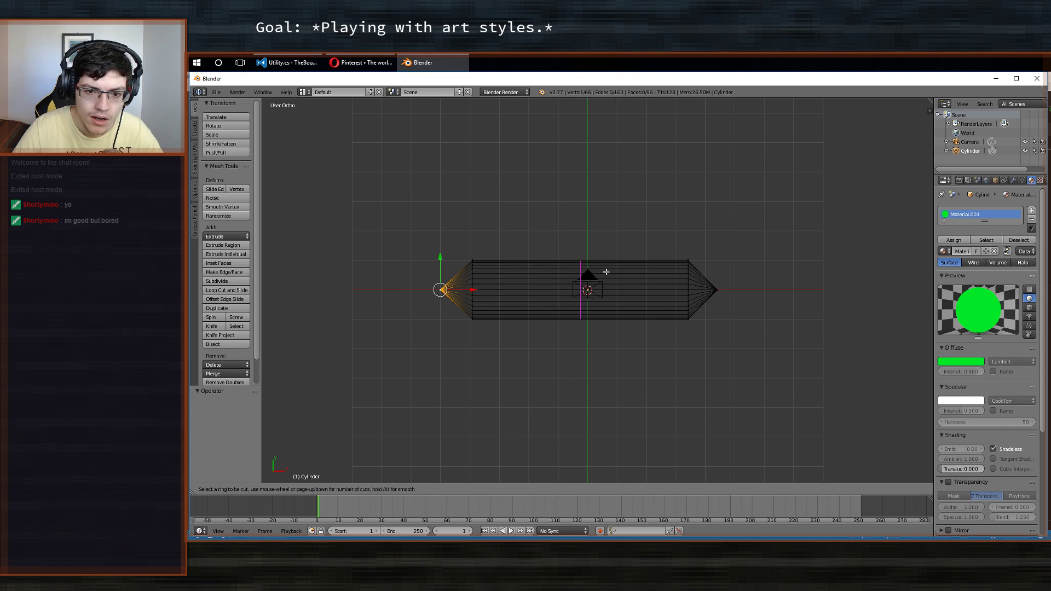
scroll(606, 272, up, 1)
scroll(607, 271, up, 2)
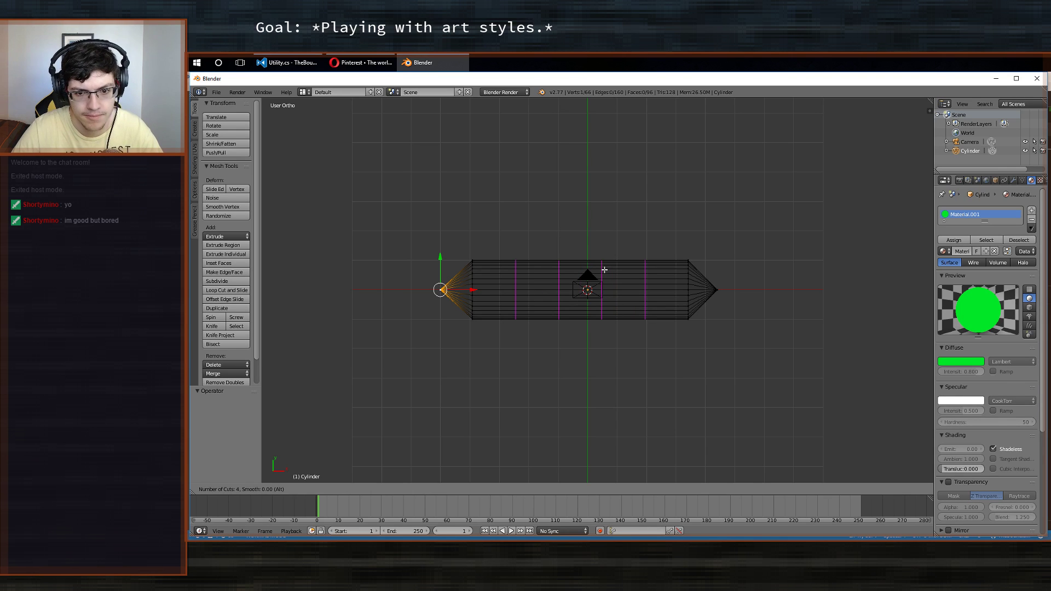
click(604, 270)
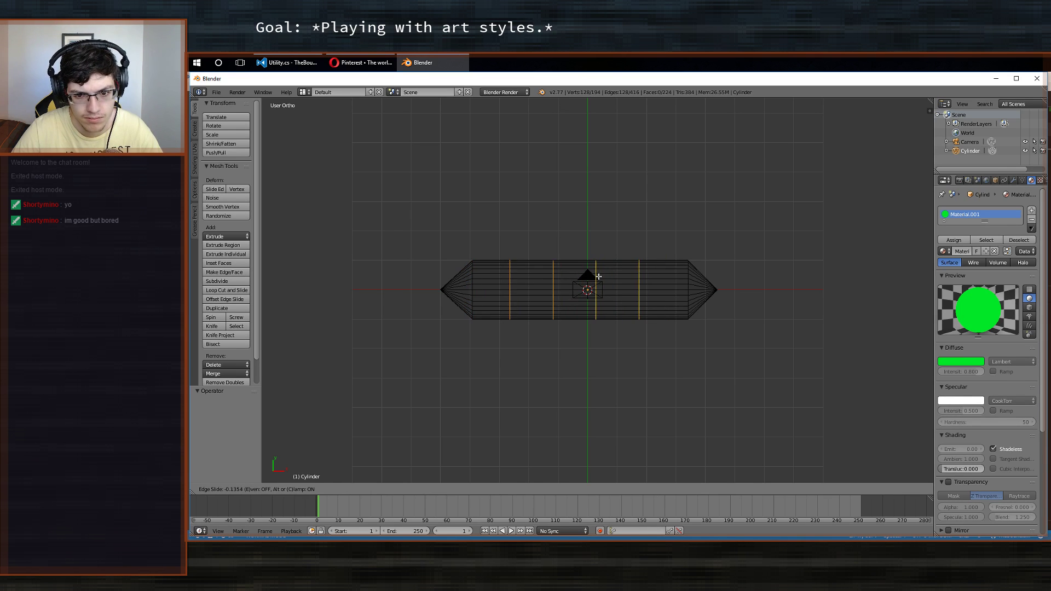
right_click(549, 286)
key(a)
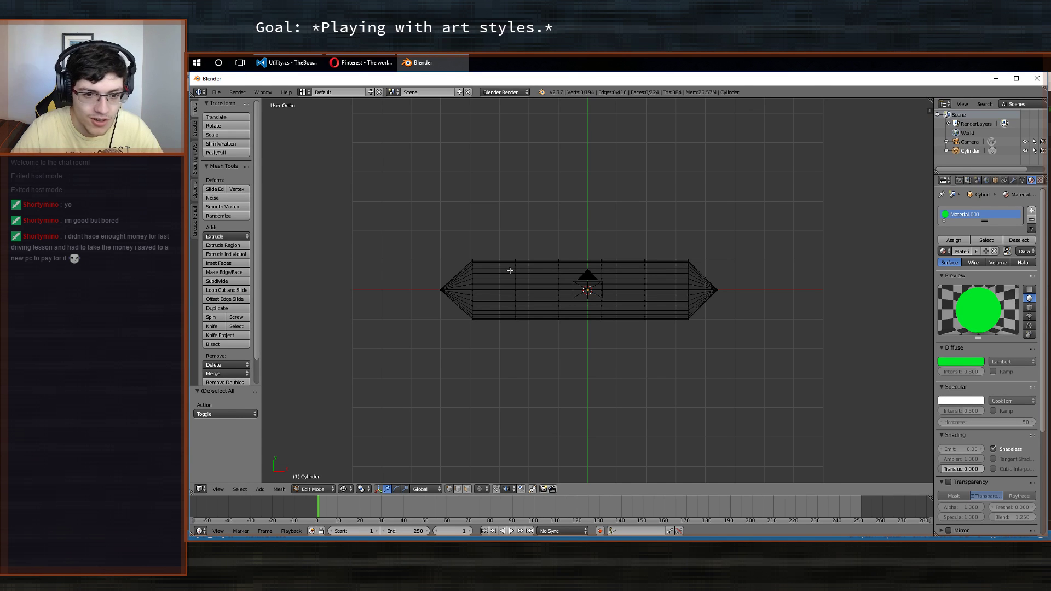
Move the leftmost loop cut about 1.24 units along X toward the cylinder's left shoulder.
key(b)
drag(498, 214, 547, 395)
key(x)
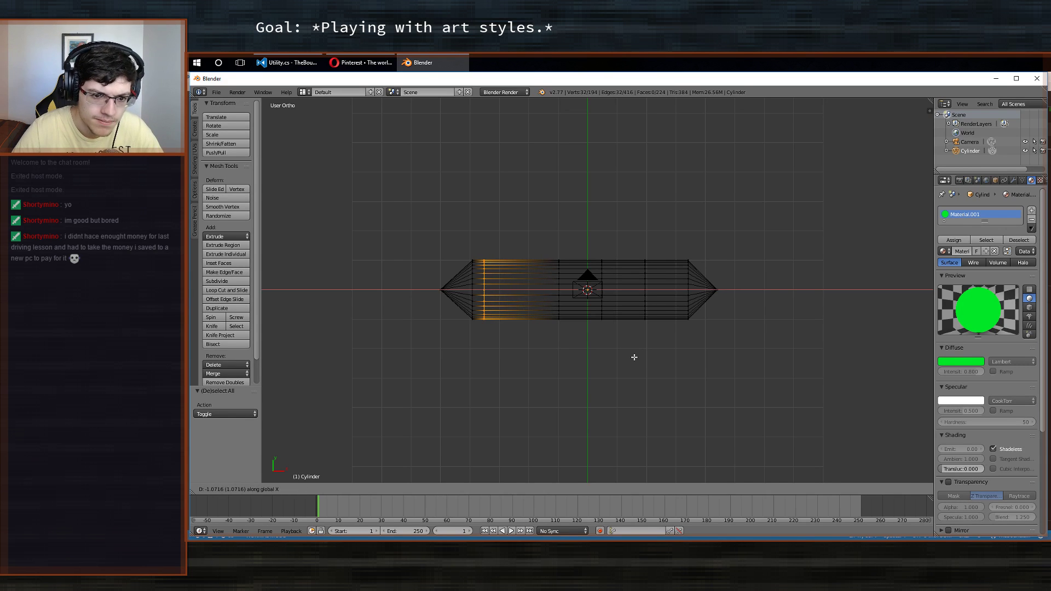
click(630, 357)
Scale the left shoulder ring to about 0.82 and move it about 0.5 units along X toward the left tip.
scroll(629, 357, up, 3)
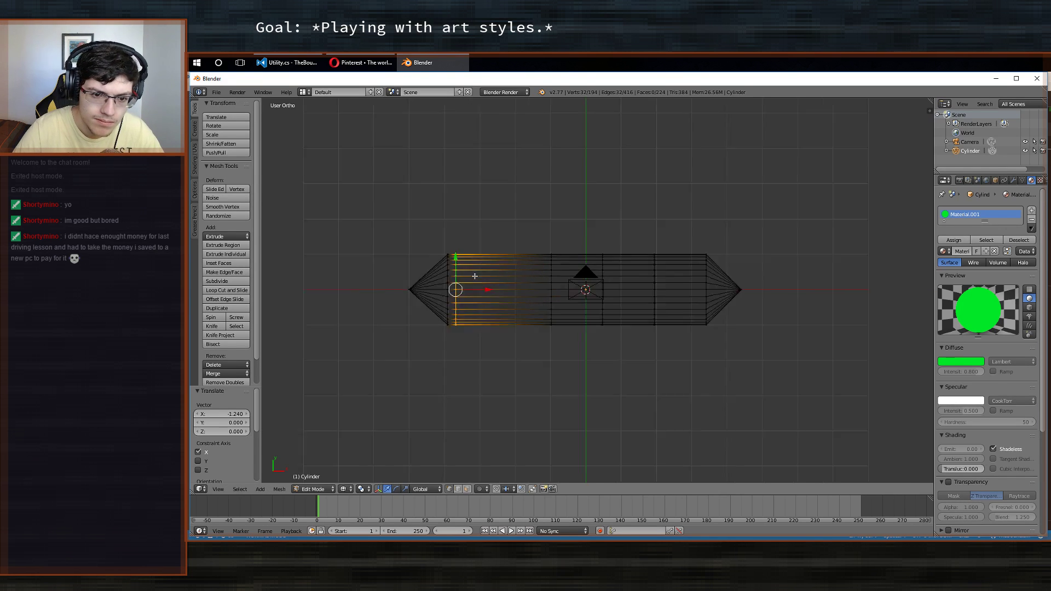
shift+middle_drag(420, 291, 493, 307)
scroll(500, 312, up, 2)
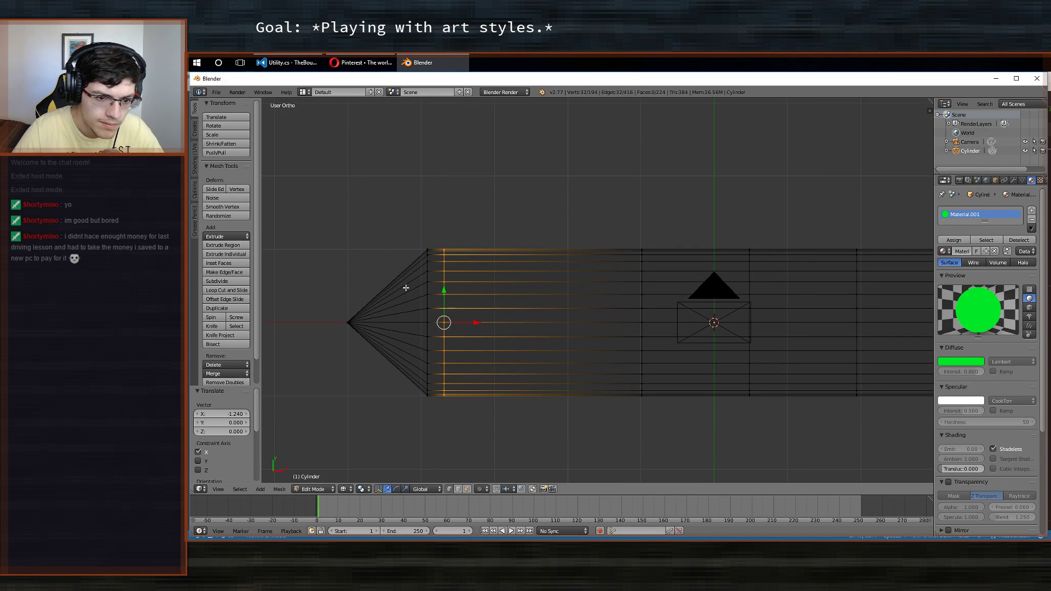
key(a)
key(b)
drag(389, 224, 438, 445)
key(s)
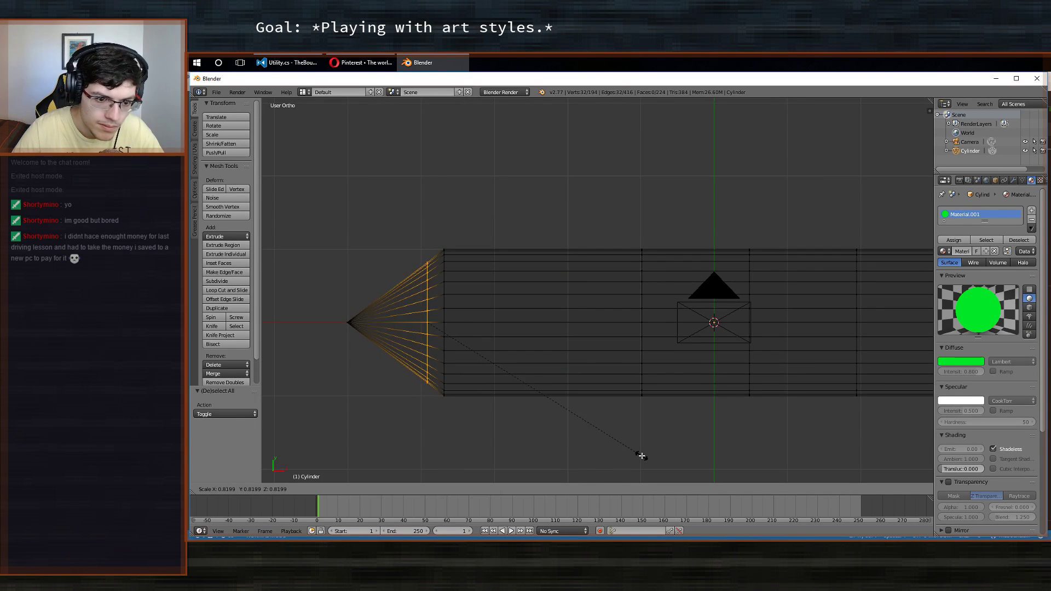
click(641, 456)
key(g)
key(x)
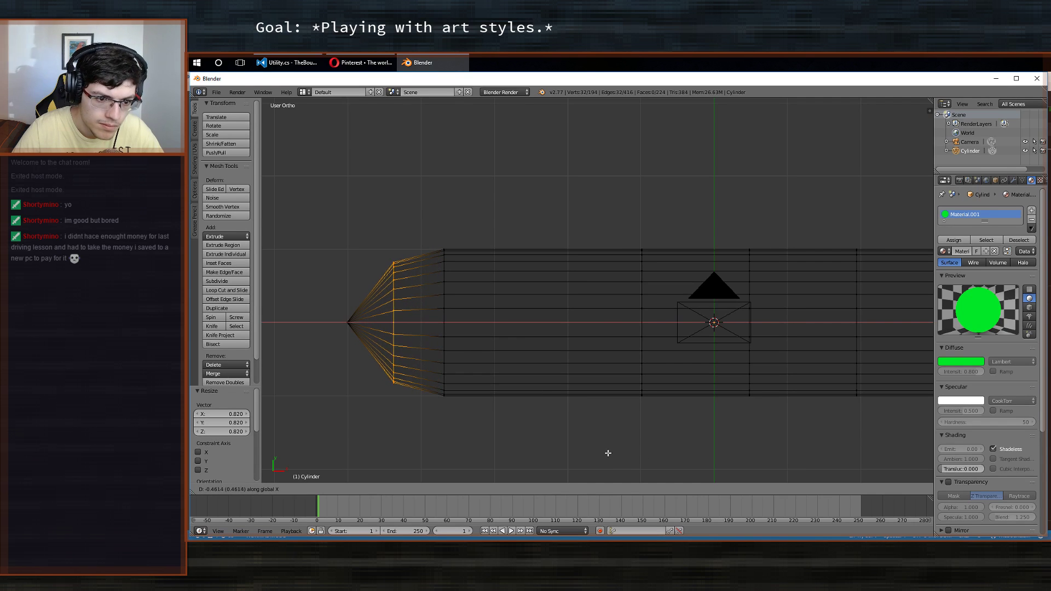
click(606, 454)
key(a)
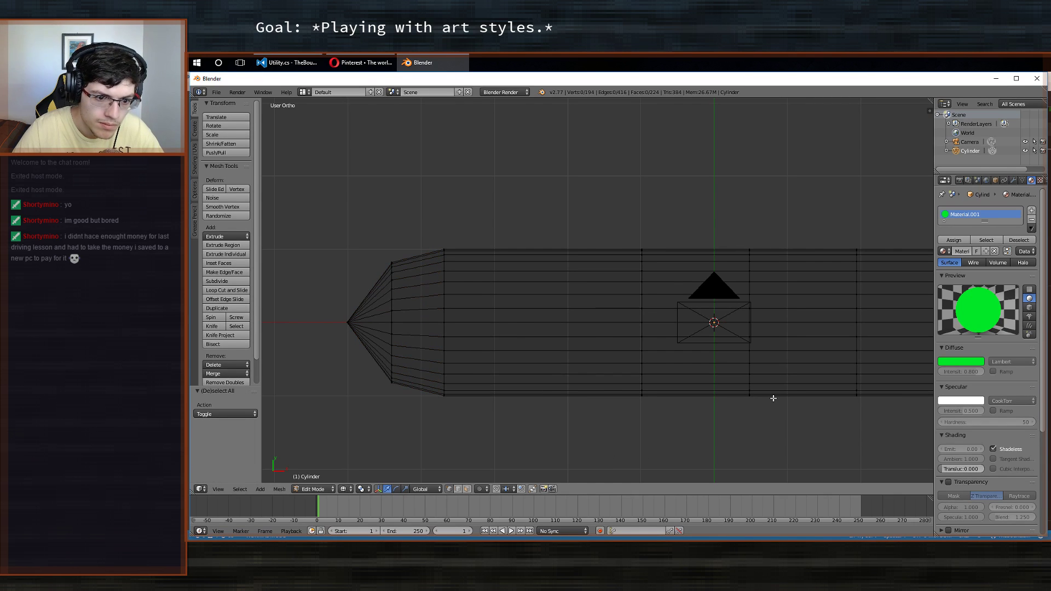
Move the rightmost loop cut along X until it sits just inside the cylinder's right shoulder.
middle_drag(772, 397, 384, 367)
key(b)
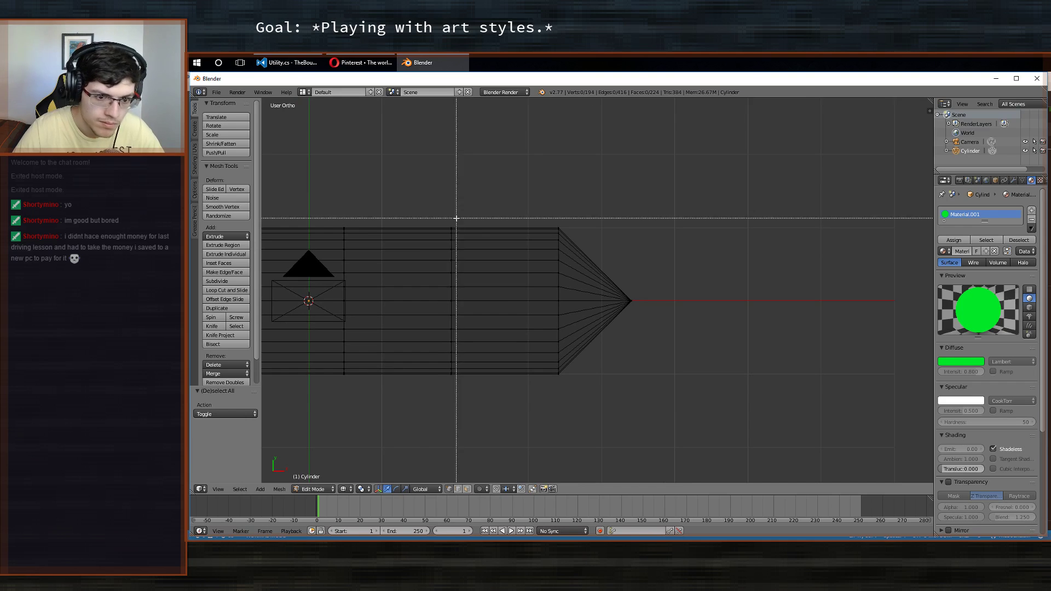
drag(411, 184, 488, 455)
key(g)
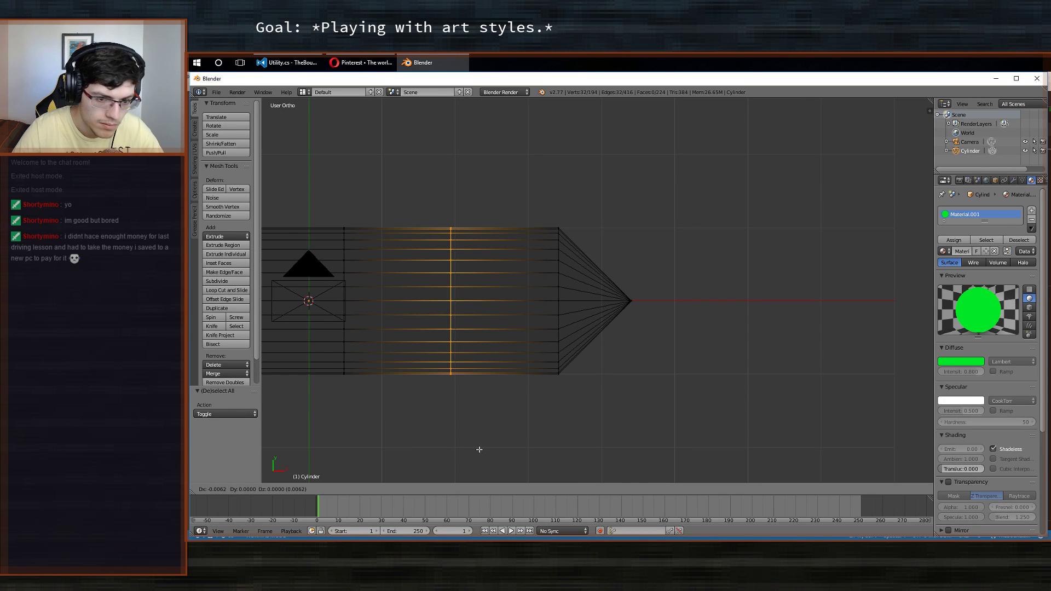
key(x)
click(573, 453)
key(a)
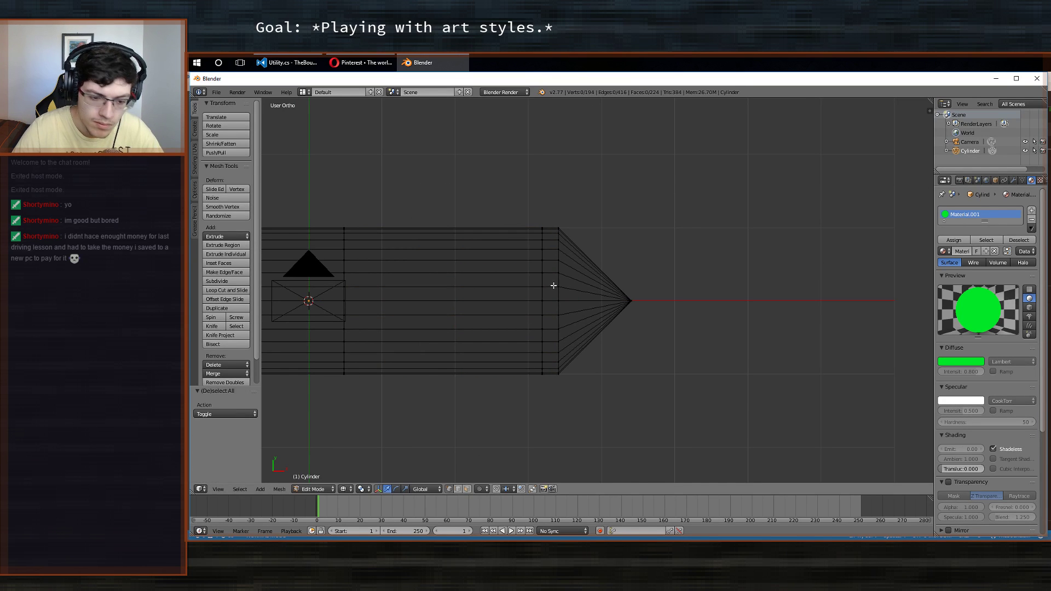
Scale the right shoulder ring to about 0.74 and move it about 0.35 units along X toward the right tip.
key(b)
drag(552, 199, 575, 425)
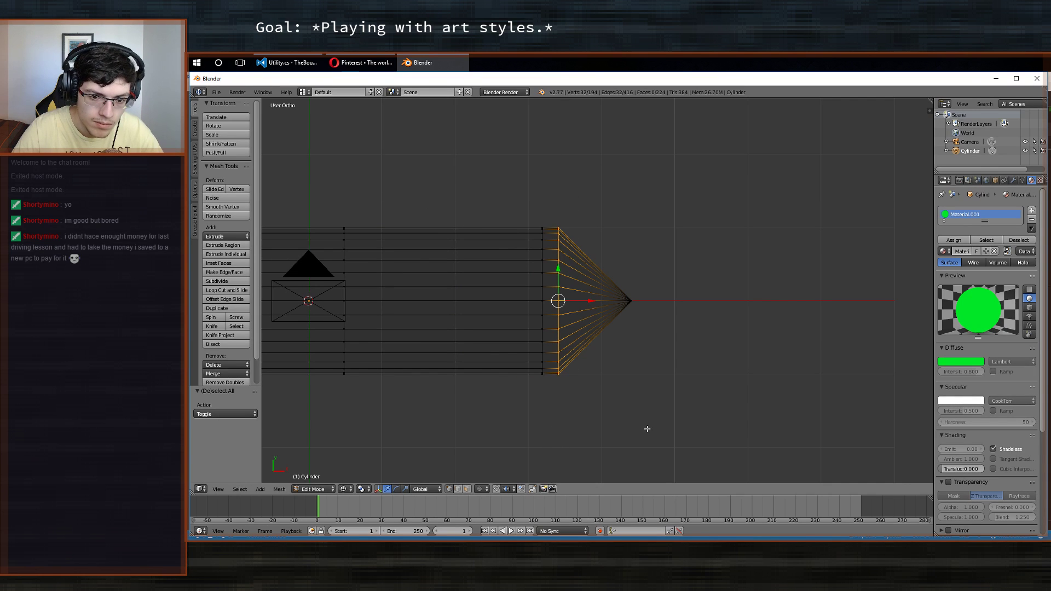
key(s)
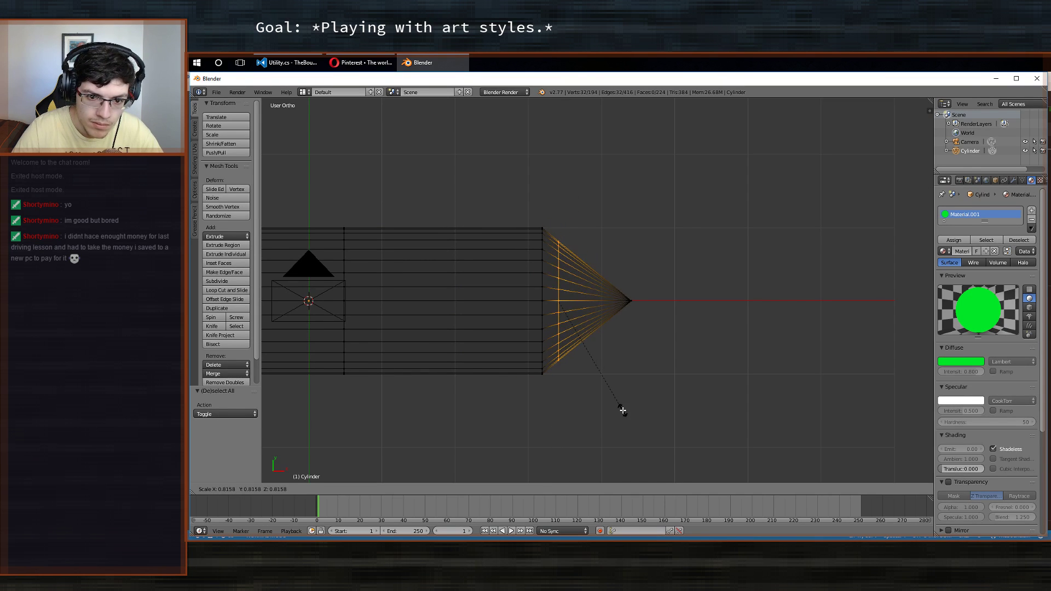
click(613, 401)
key(g)
key(x)
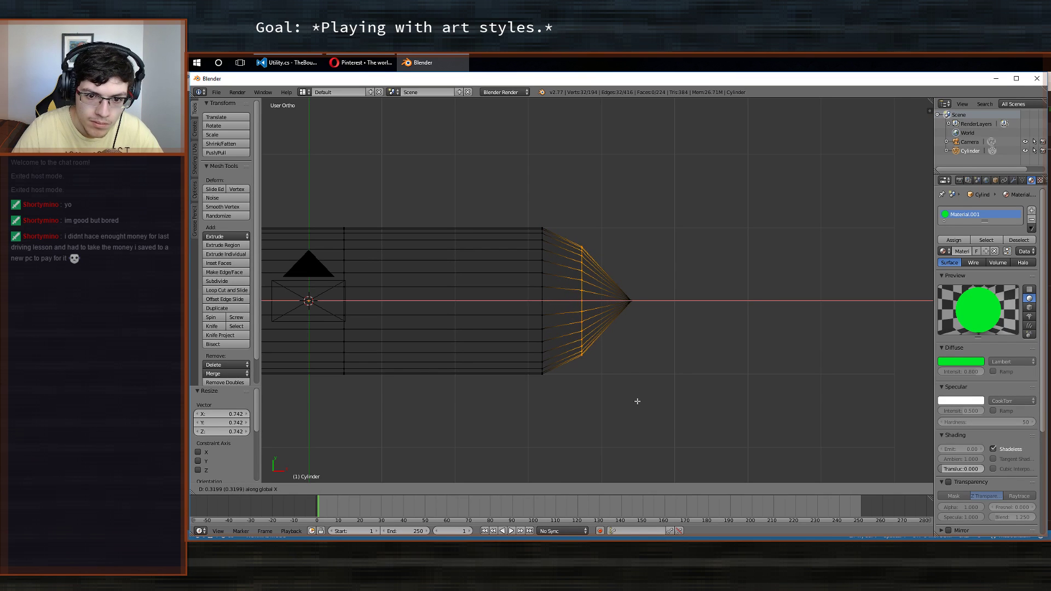
click(640, 401)
key(a)
Render the reshaped cylinder, inspect its outline, cancel the repeated render and return to the 3D view.
key(F12)
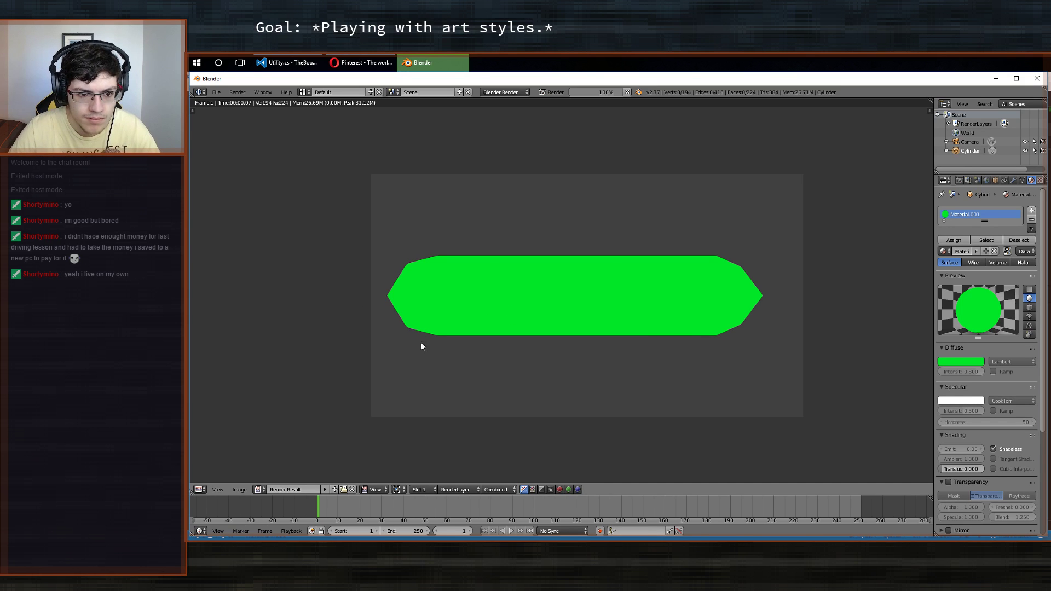
middle_drag(422, 347, 496, 346)
middle_drag(887, 312, 592, 301)
key(F12)
click(638, 93)
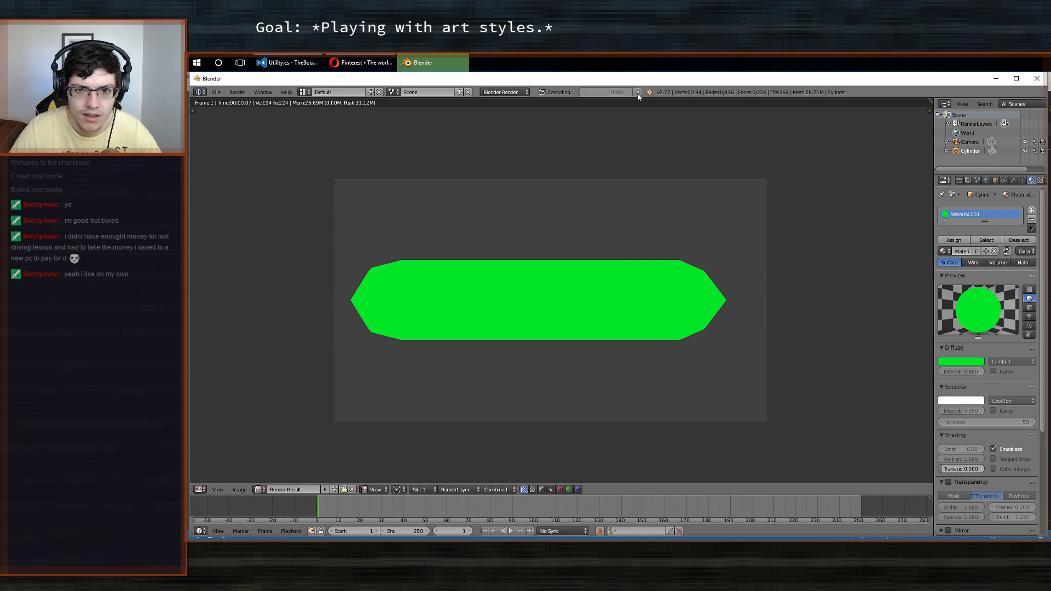
key(Escape)
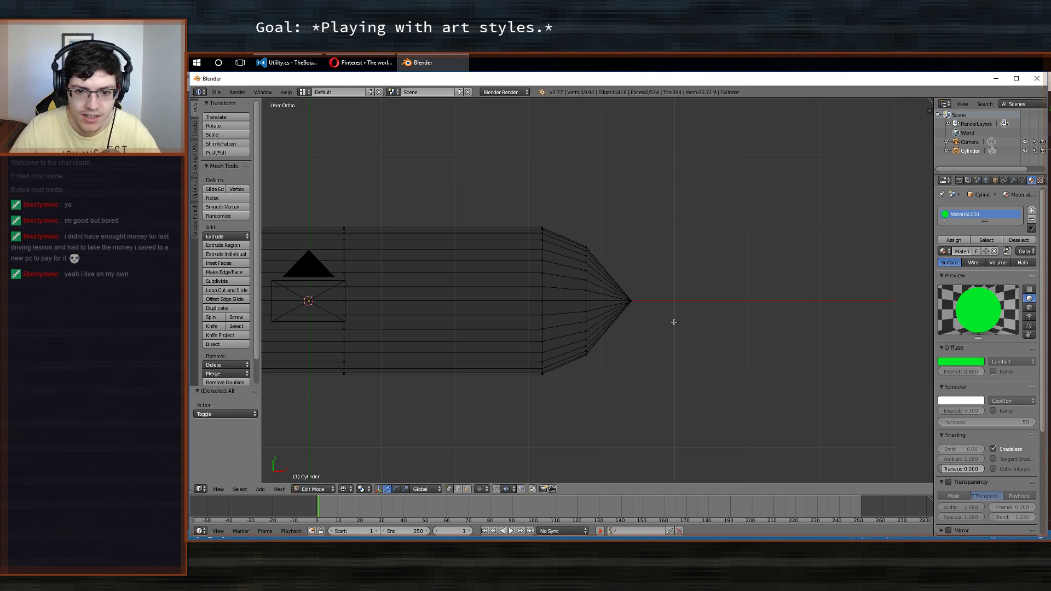
Select the right tip vertex and move it about 0.19 units inward along X.
key(a)
key(a)
key(b)
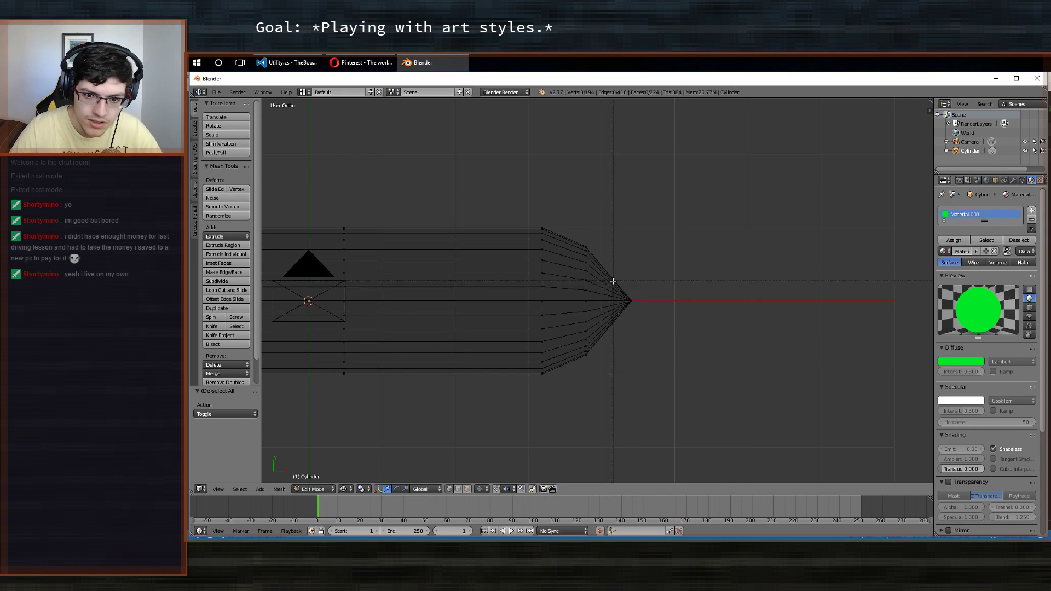
drag(613, 281, 650, 326)
key(g)
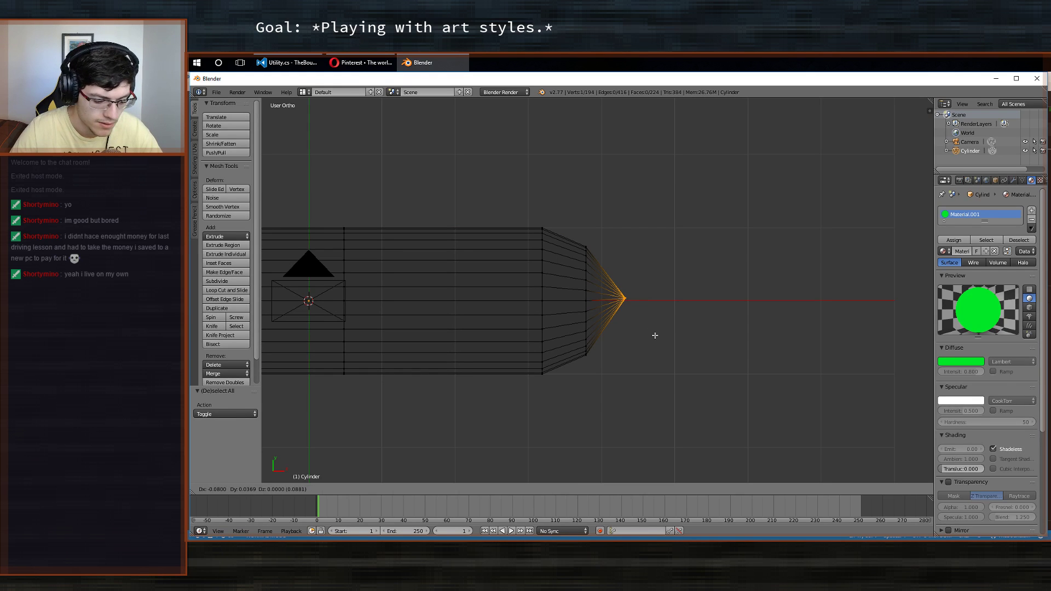
key(x)
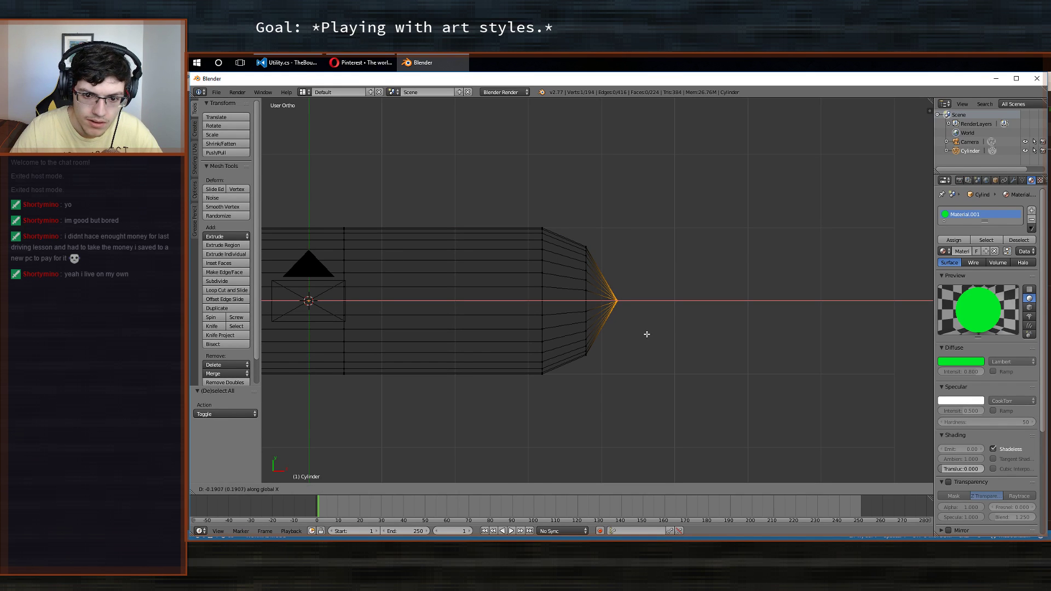
click(647, 334)
Select the left tip vertex and move it about 0.23 units inward along X.
middle_drag(445, 321, 350, 324)
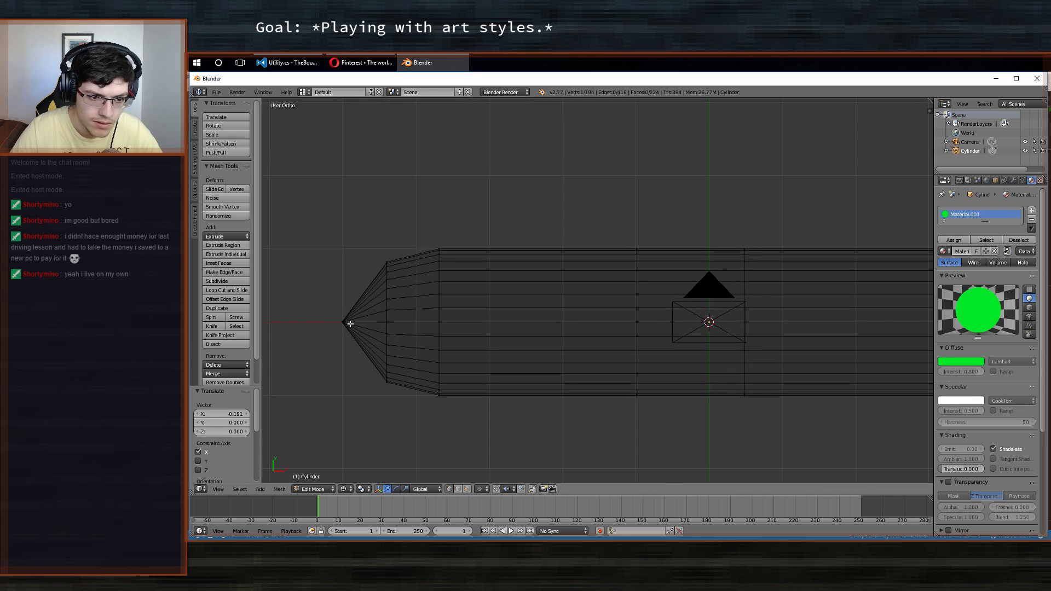
right_click(340, 307)
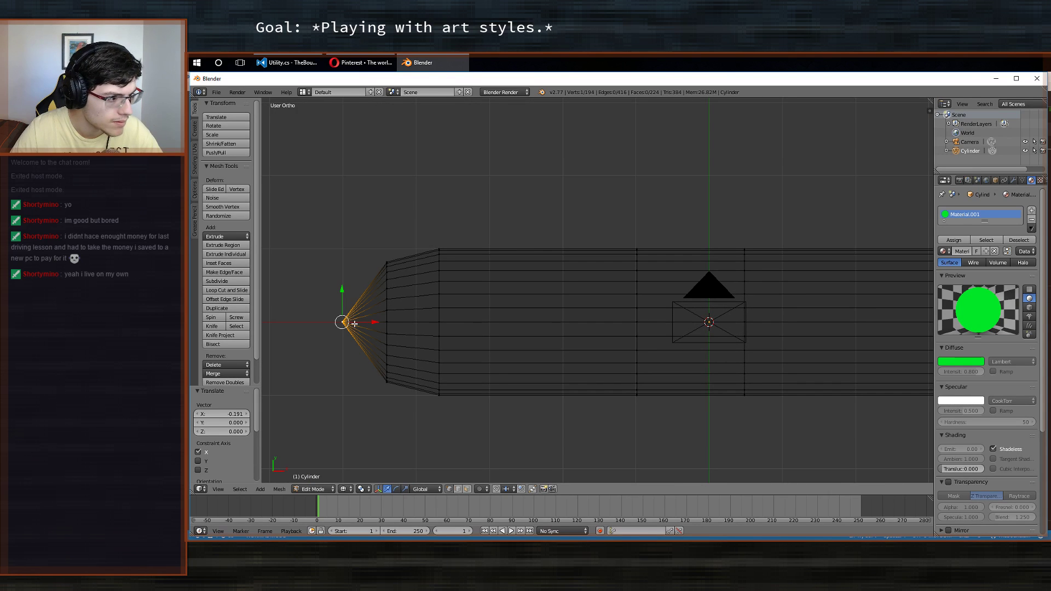
key(g)
key(x)
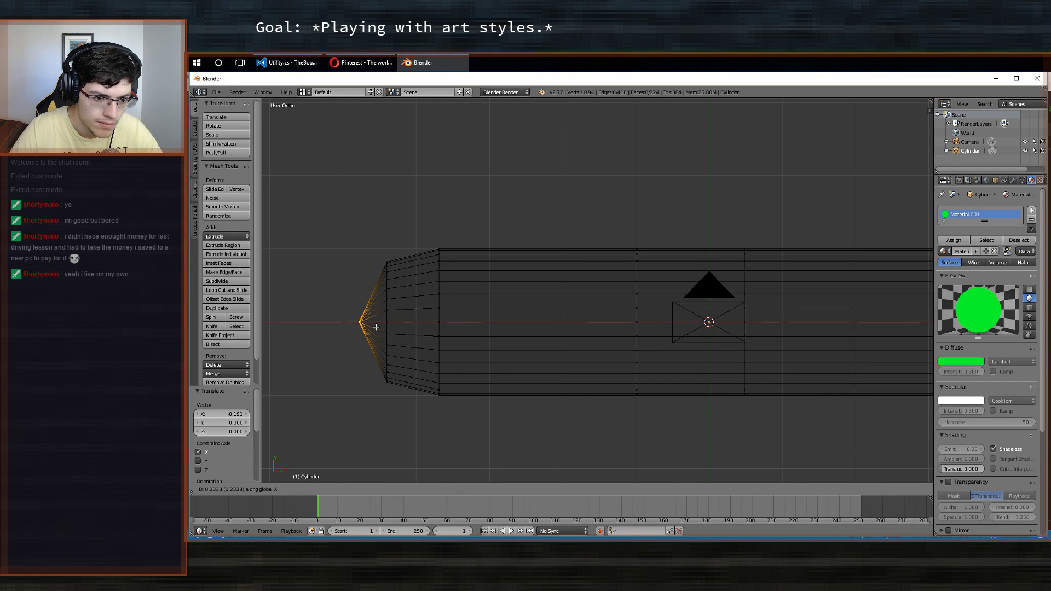
click(376, 328)
key(a)
Display the mesh in solid shading and enlarge the workspace by hiding the tool shelf and maximizing the window.
shift+middle_drag(739, 370, 638, 309)
key(z)
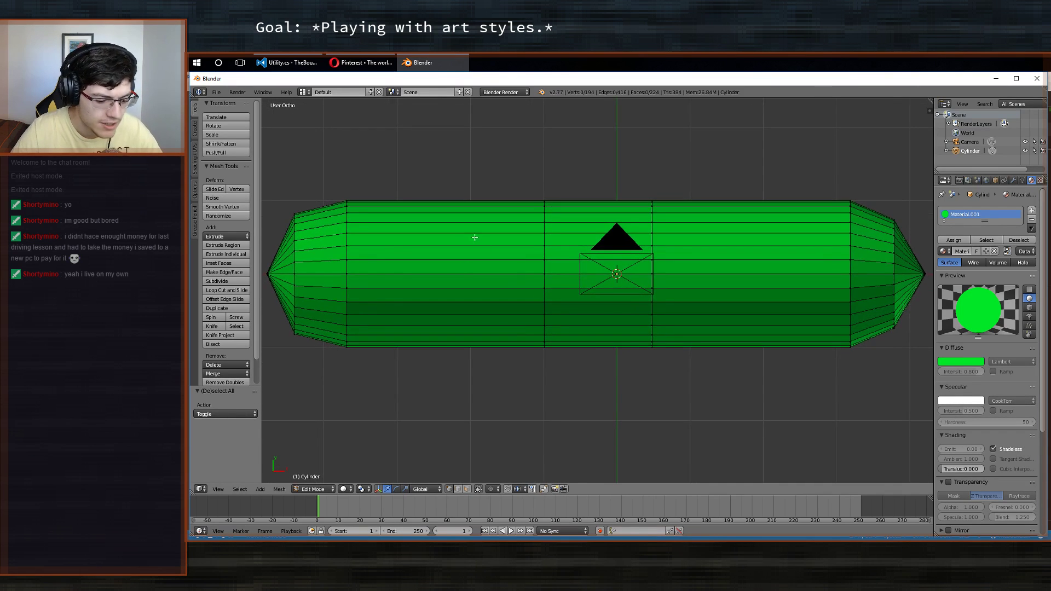
key(t)
shift+middle_drag(524, 312, 538, 340)
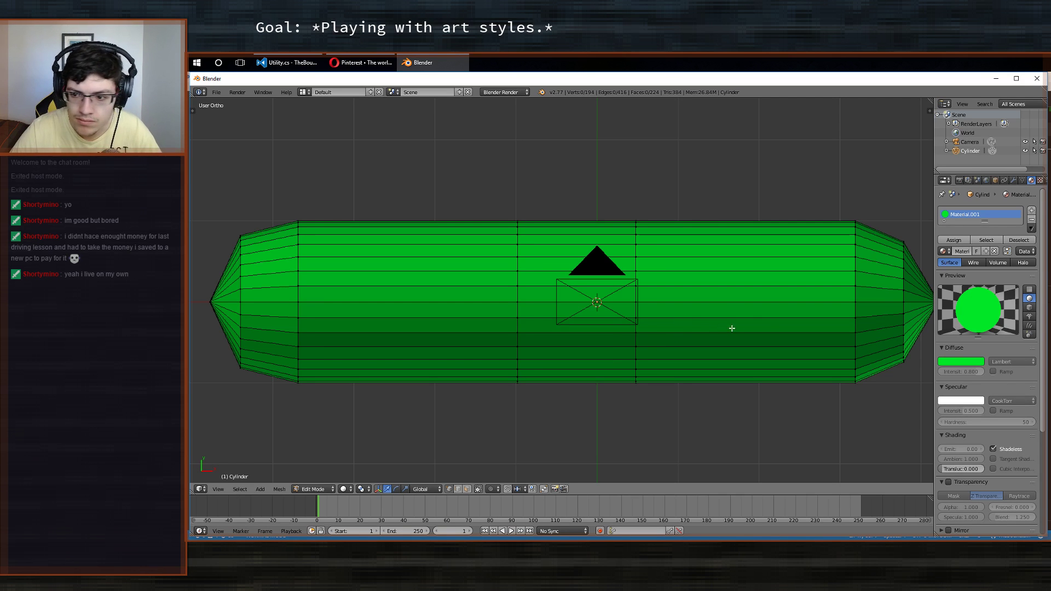
shift+middle_drag(732, 327, 760, 298)
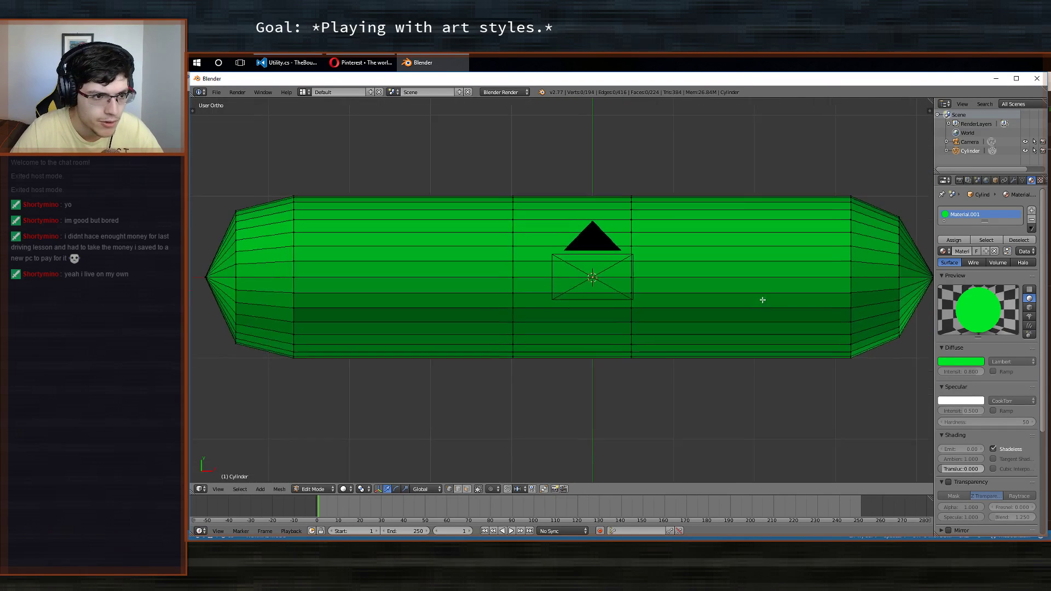
double_click(646, 80)
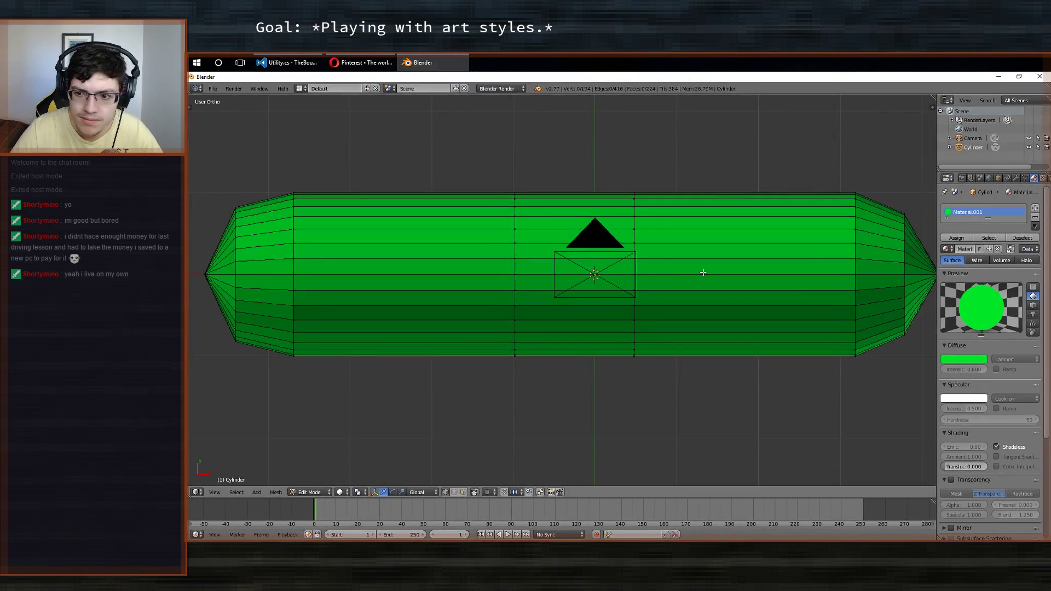
shift+middle_drag(539, 264, 635, 304)
Render the cylinder with its shortened tips, inspect both ends of the outline and return to the 3D view.
key(F12)
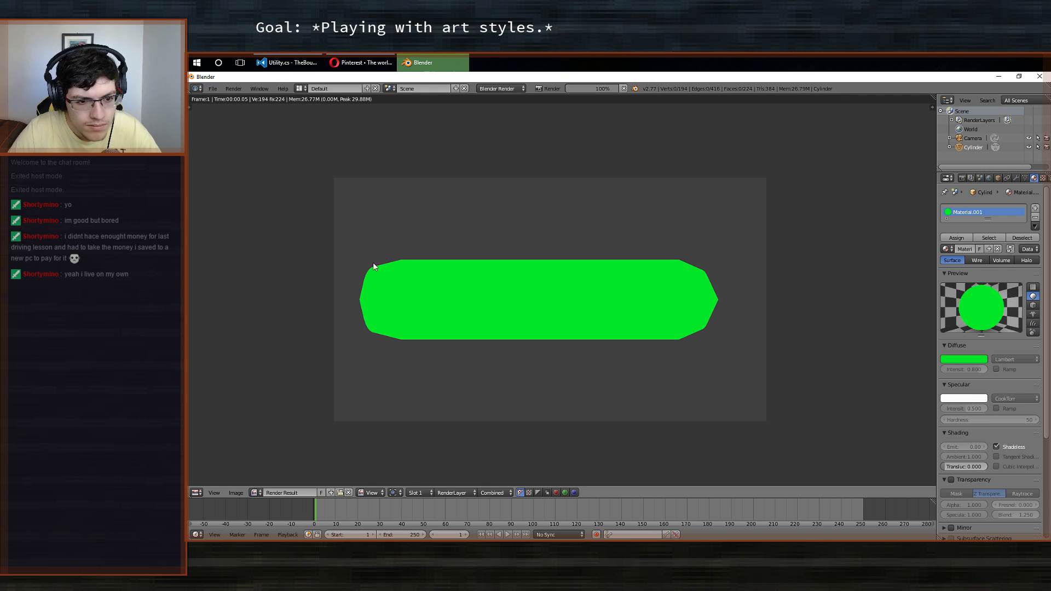
middle_drag(661, 294, 599, 293)
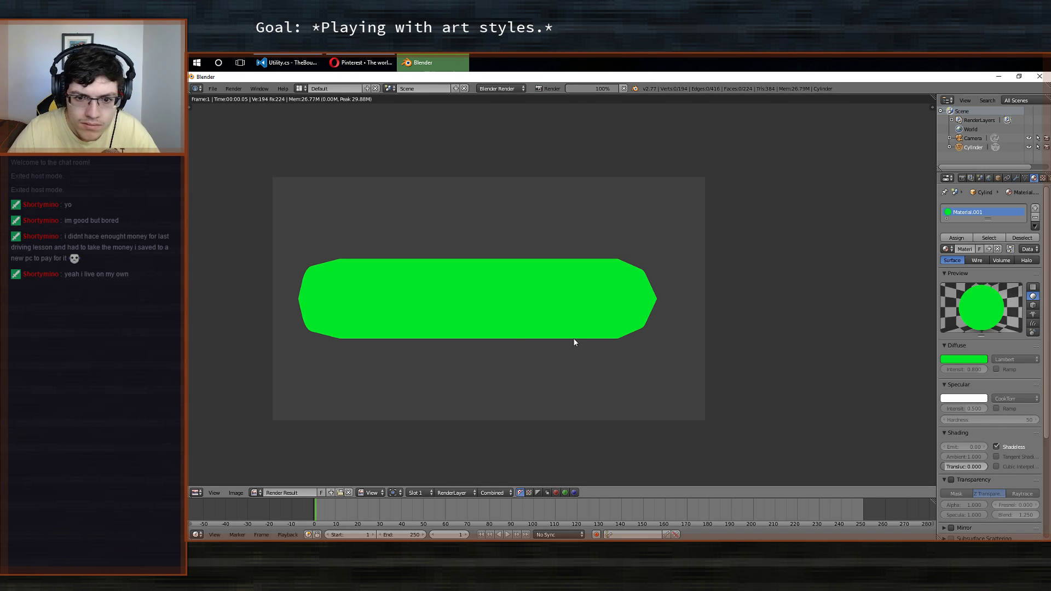
middle_drag(478, 293, 507, 292)
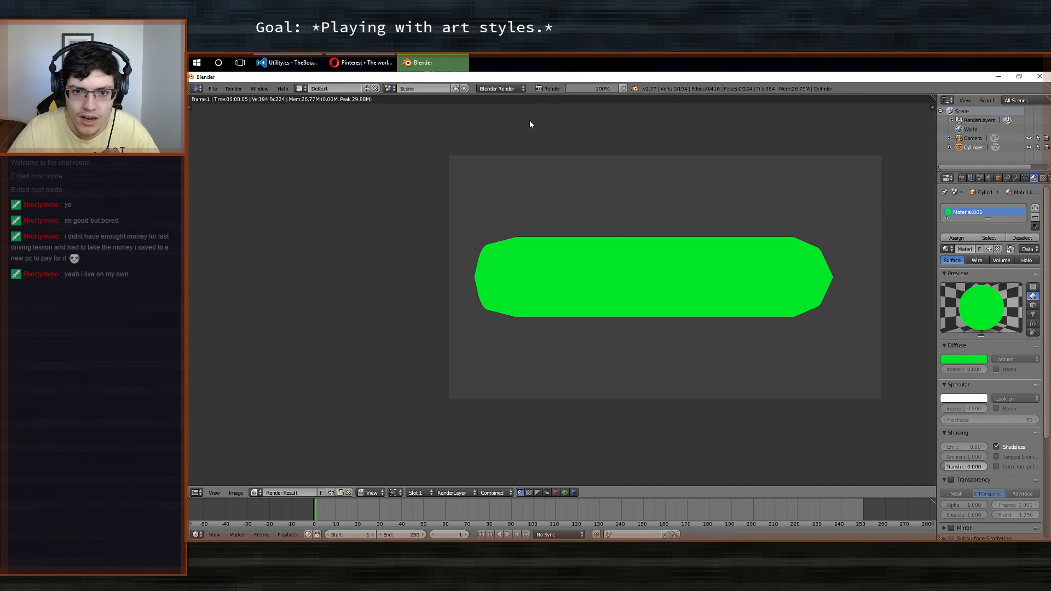
key(Escape)
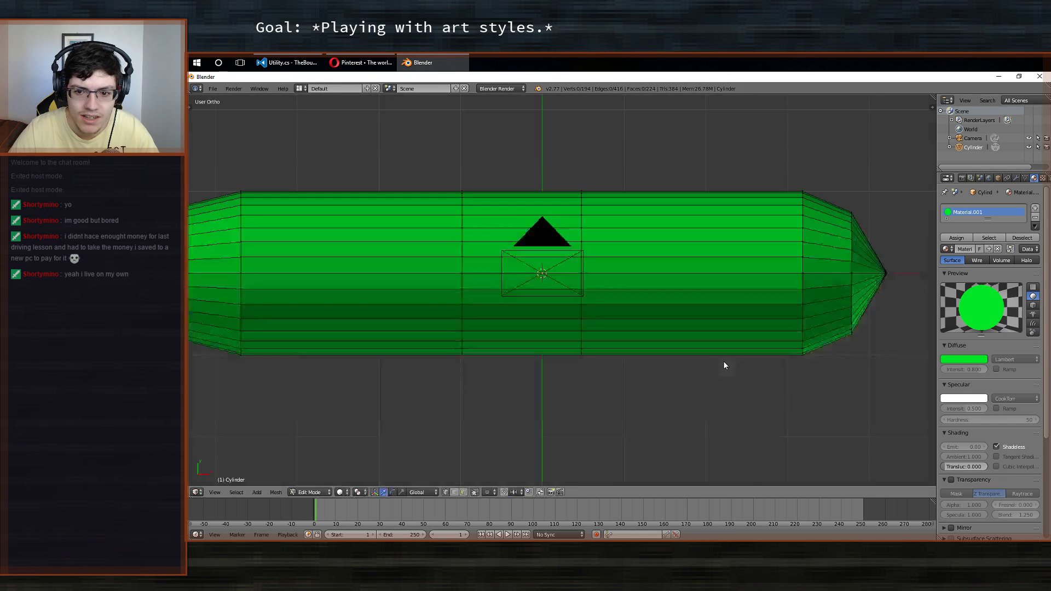
Move the right tip vertex slightly further inward along X and deselect it.
right_click(891, 275)
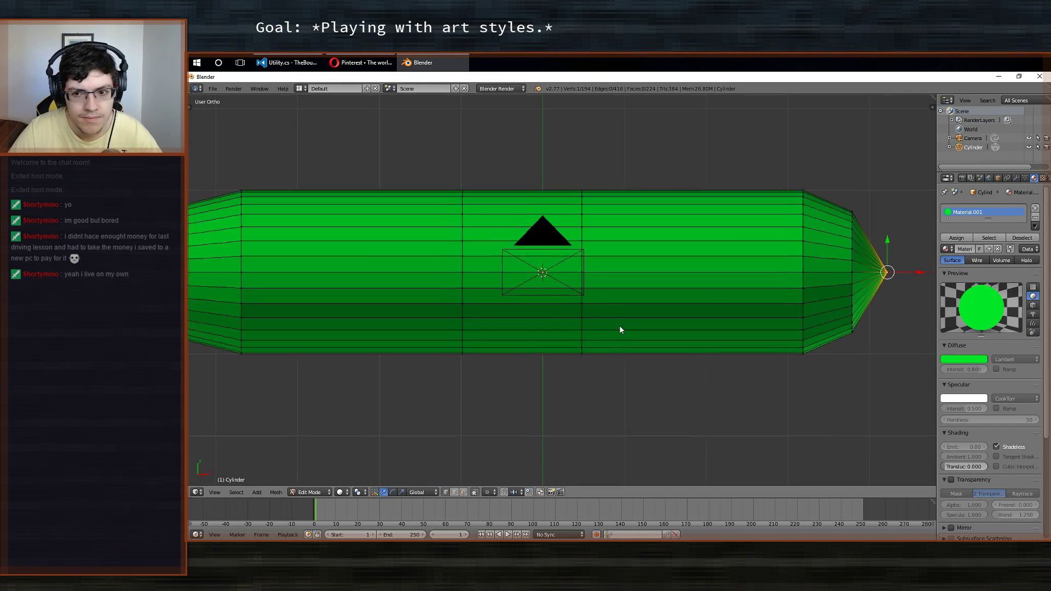
shift+middle_drag(619, 325, 661, 325)
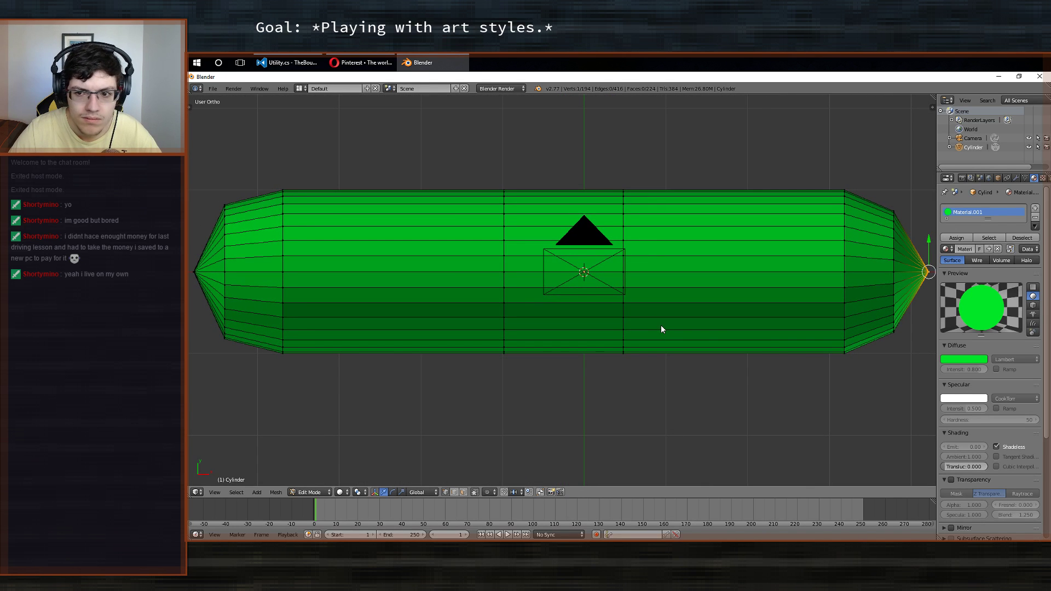
key(a)
shift+middle_drag(754, 350, 706, 344)
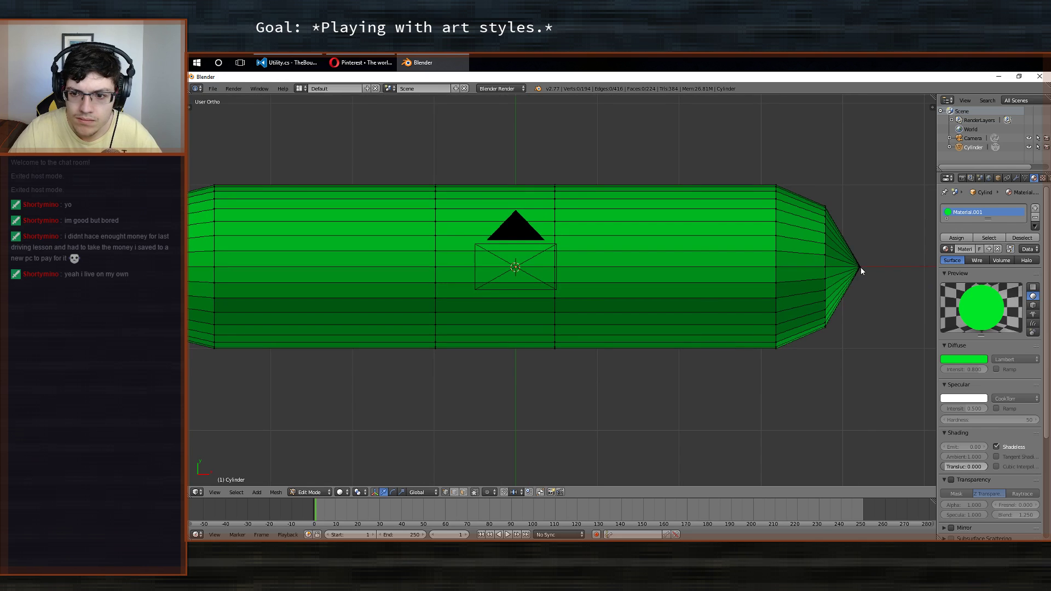
right_click(861, 268)
key(g)
key(x)
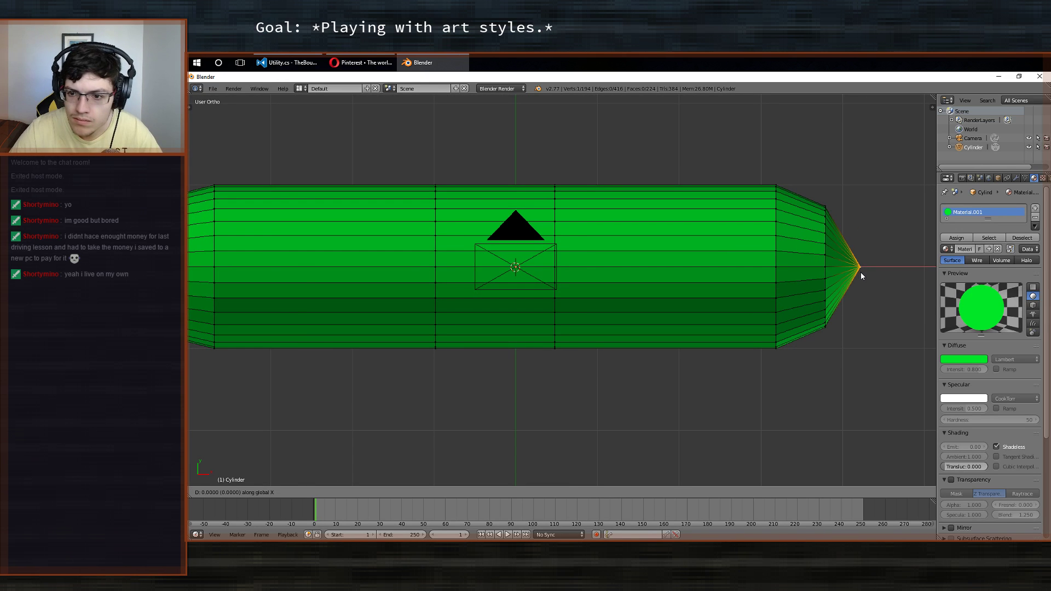
click(856, 270)
key(a)
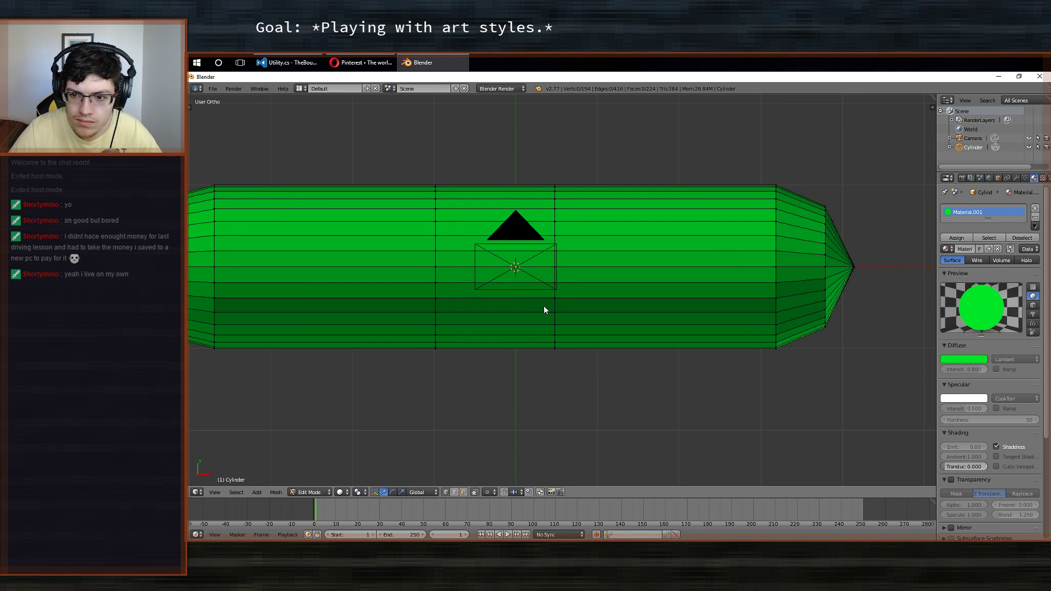
Look through the camera and fine-tune the right tip vertex along X against the framed outline.
shift+middle_drag(492, 288, 557, 301)
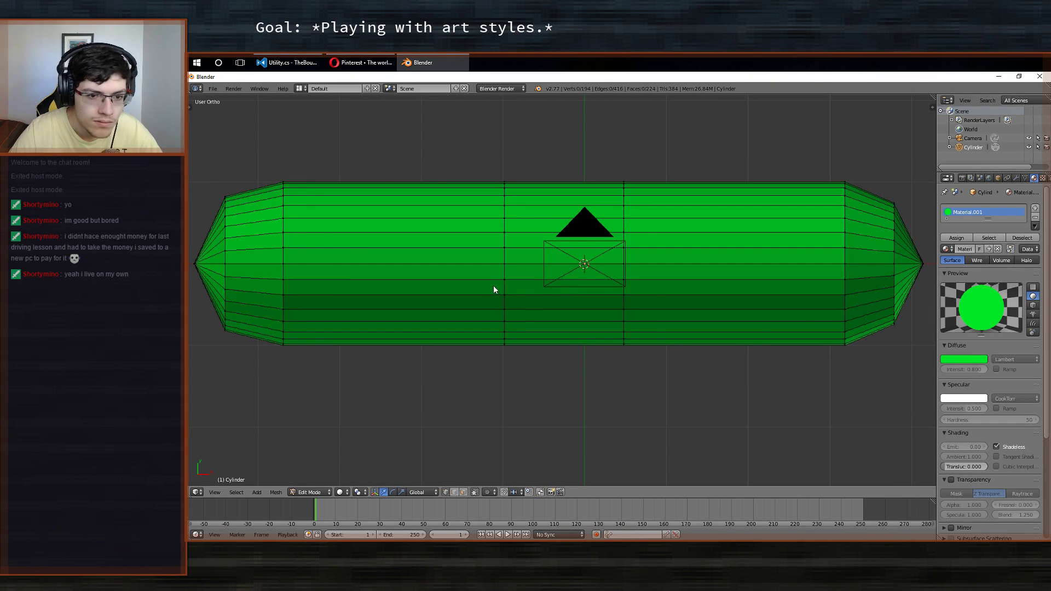
scroll(493, 289, down, 1)
scroll(493, 289, up, 1)
key(KP_0)
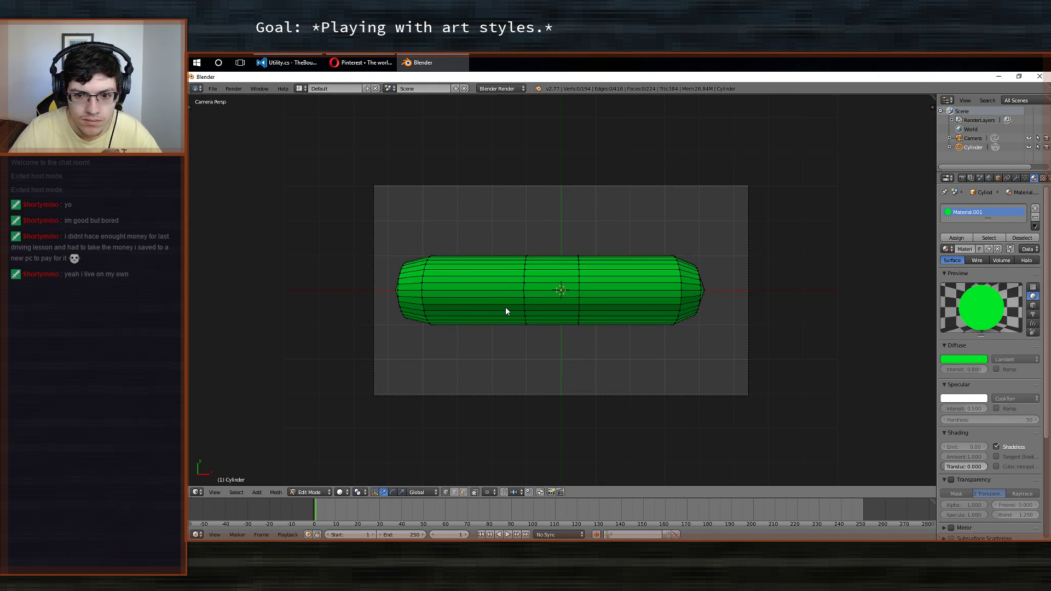
scroll(495, 311, up, 1)
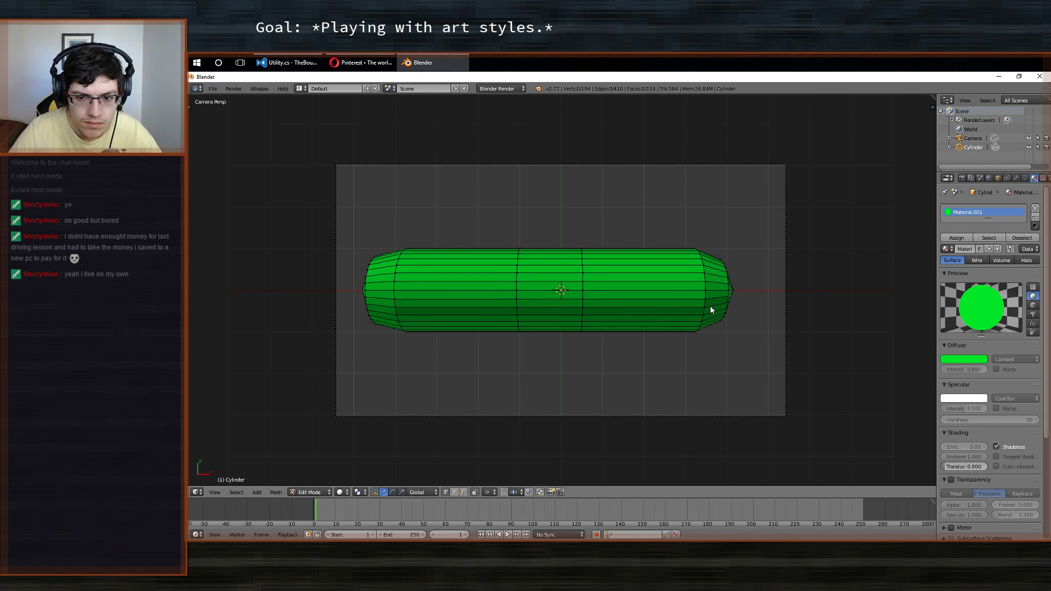
key(g)
key(x)
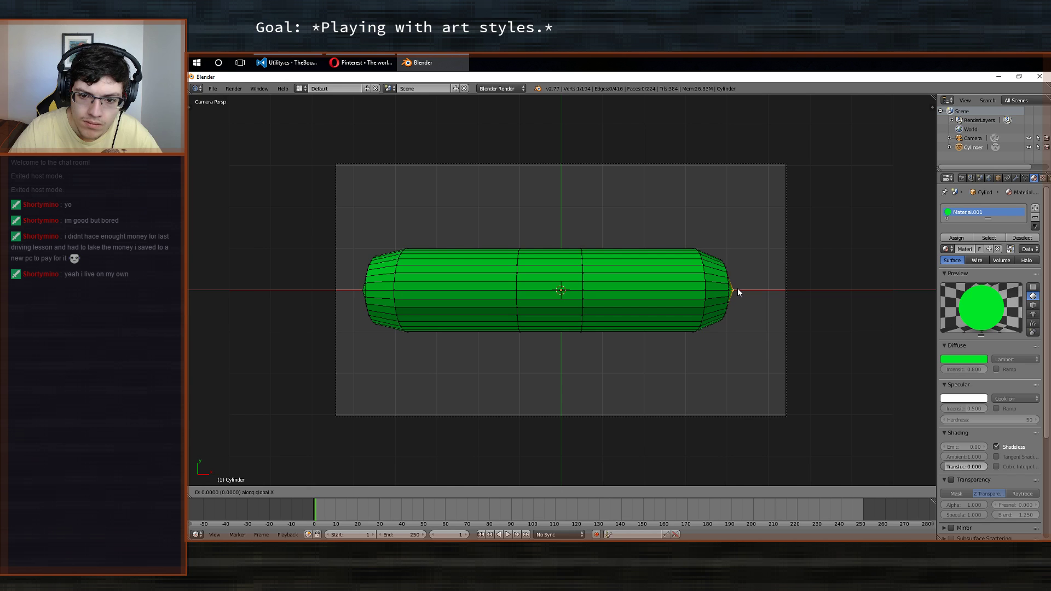
click(737, 288)
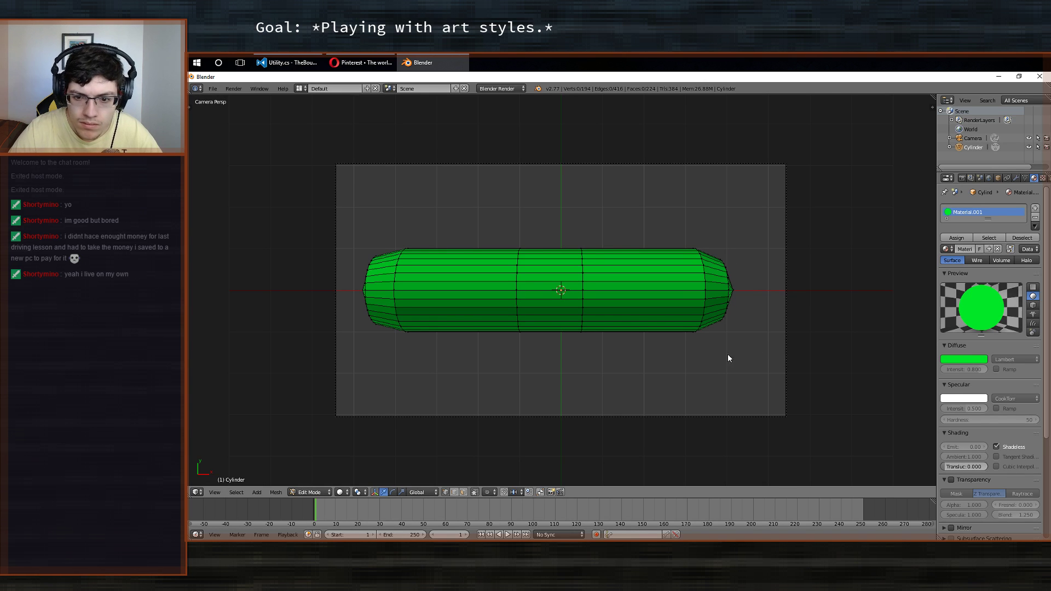
Render the adjusted cylinder from the camera and compare the shapes of its two ends.
key(F12)
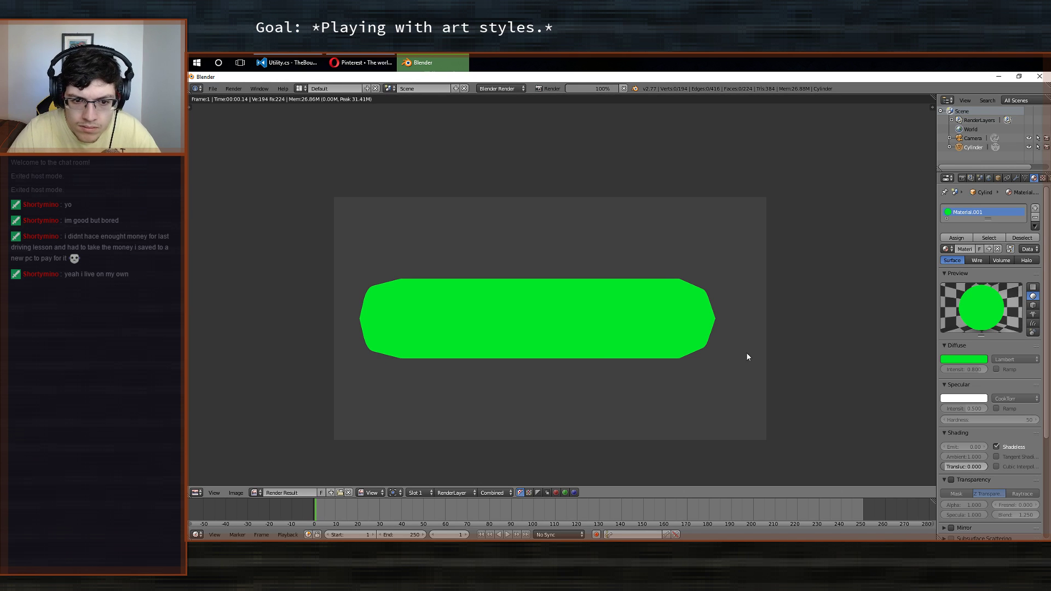
middle_drag(554, 312, 462, 291)
key(F12)
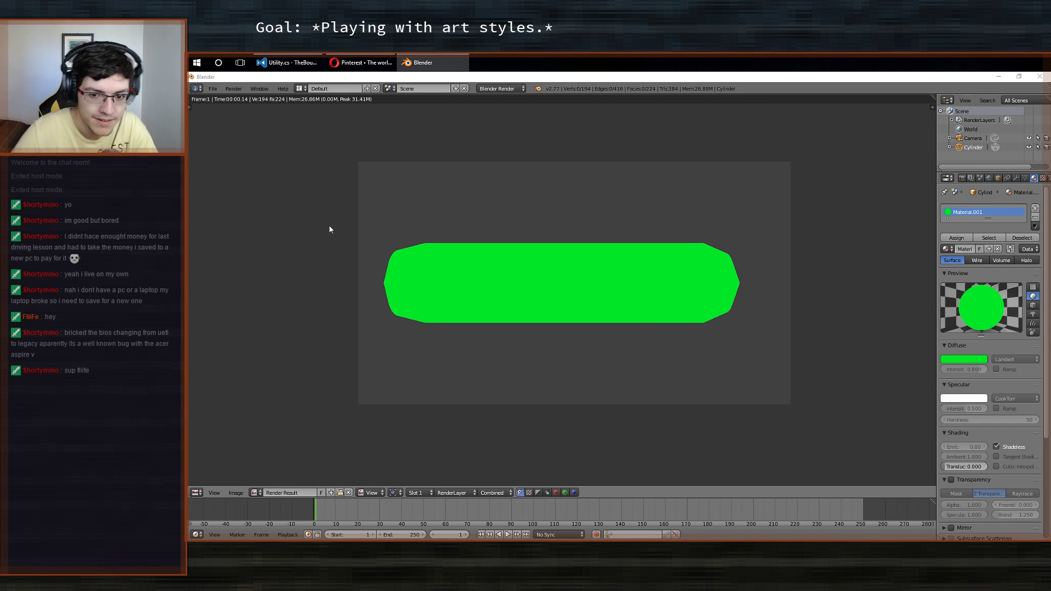
middle_drag(587, 315, 552, 310)
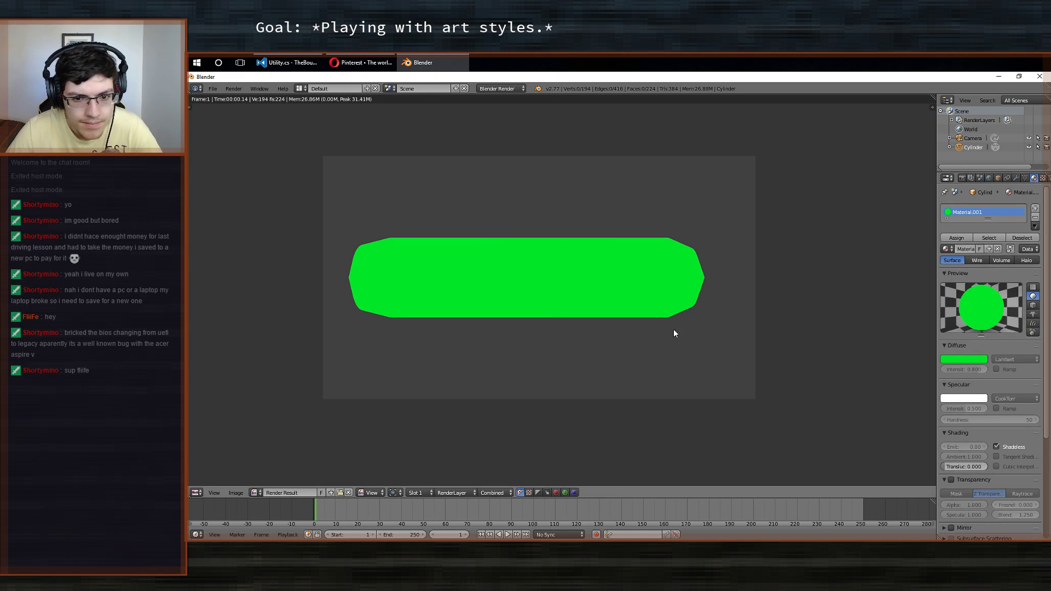
middle_drag(564, 278, 596, 285)
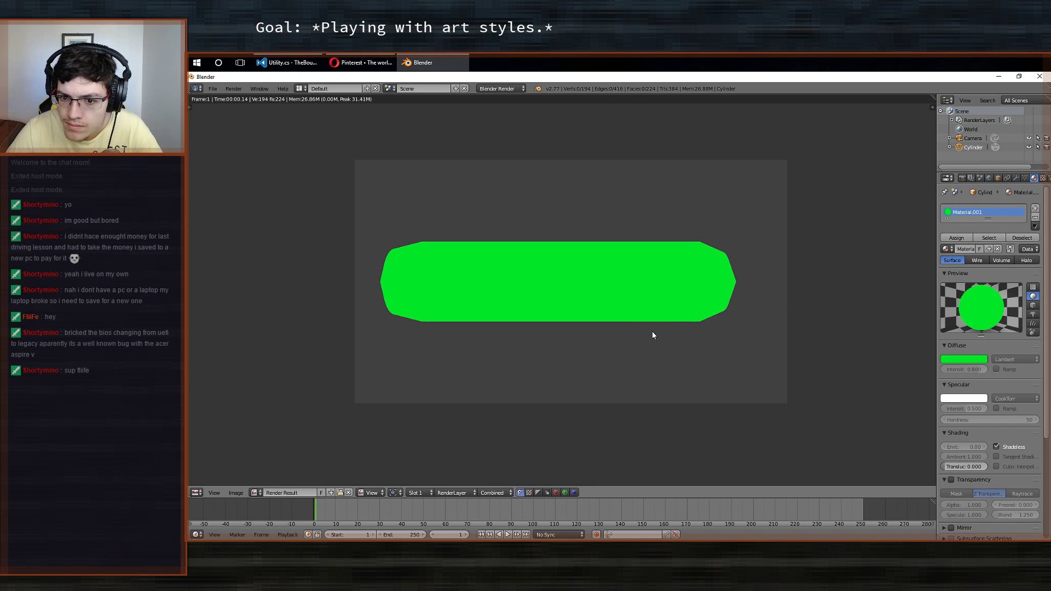
Darken the material's diffuse color to near-black green (R 0.000, G 0.013, B 0.002) and render again.
click(968, 358)
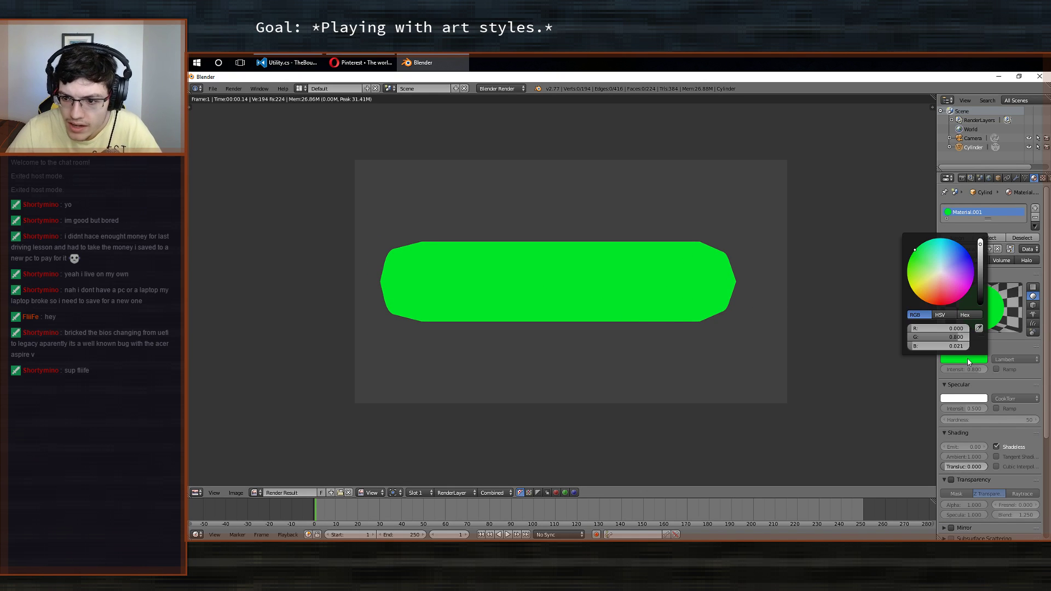
click(981, 275)
drag(982, 275, 980, 299)
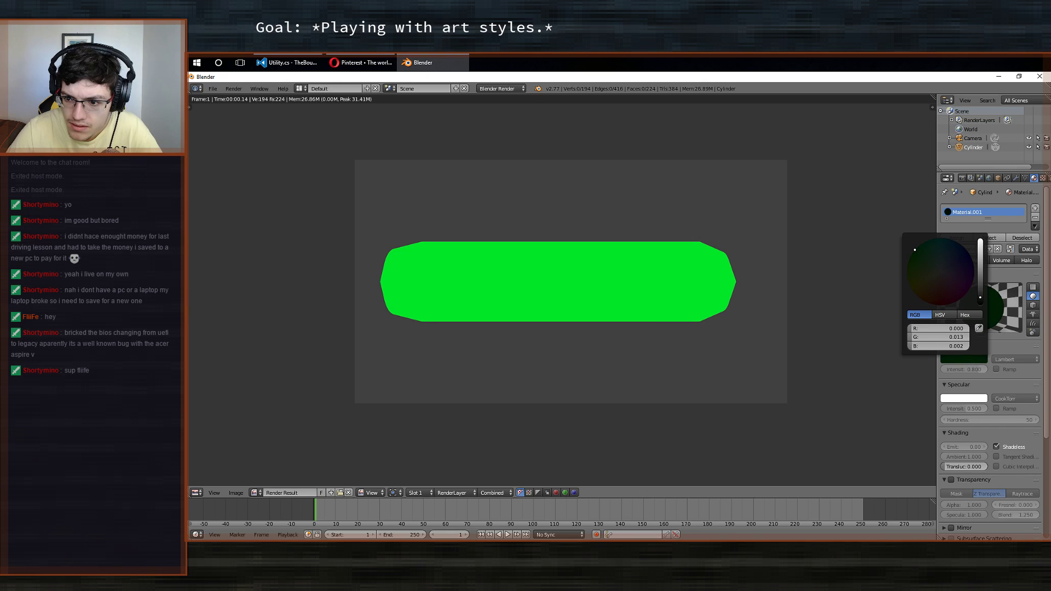
key(F12)
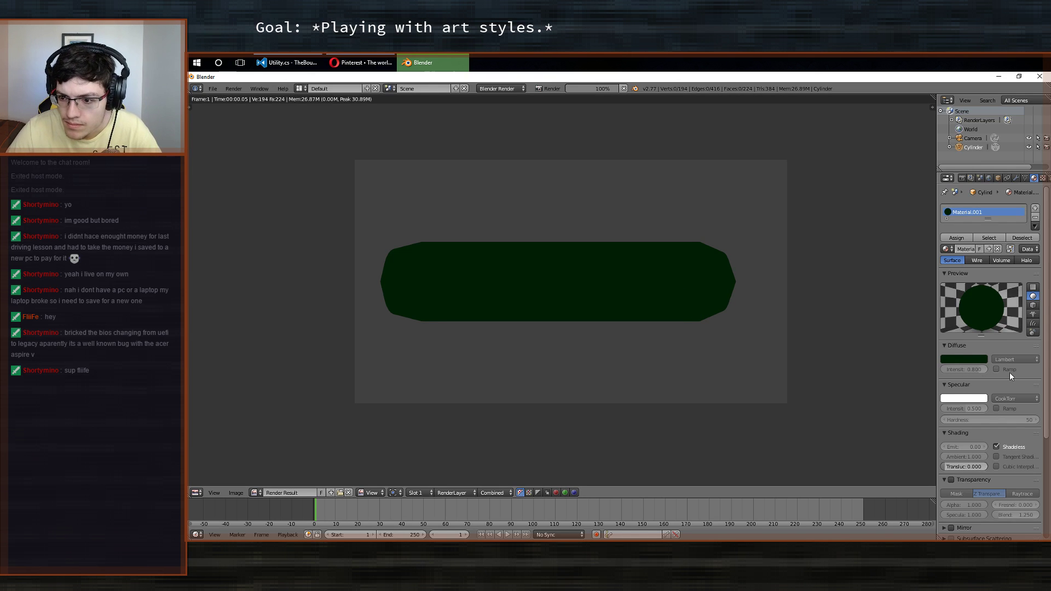
Look over the remaining material settings, close the render and switch the cylinder to Object Mode.
scroll(1010, 372, down, 6)
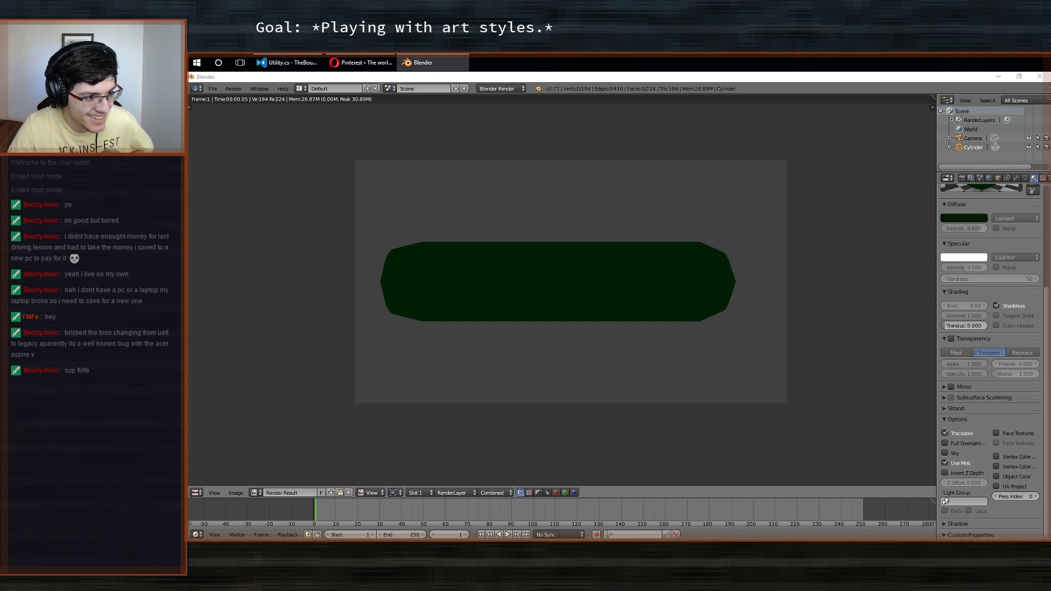
key(Escape)
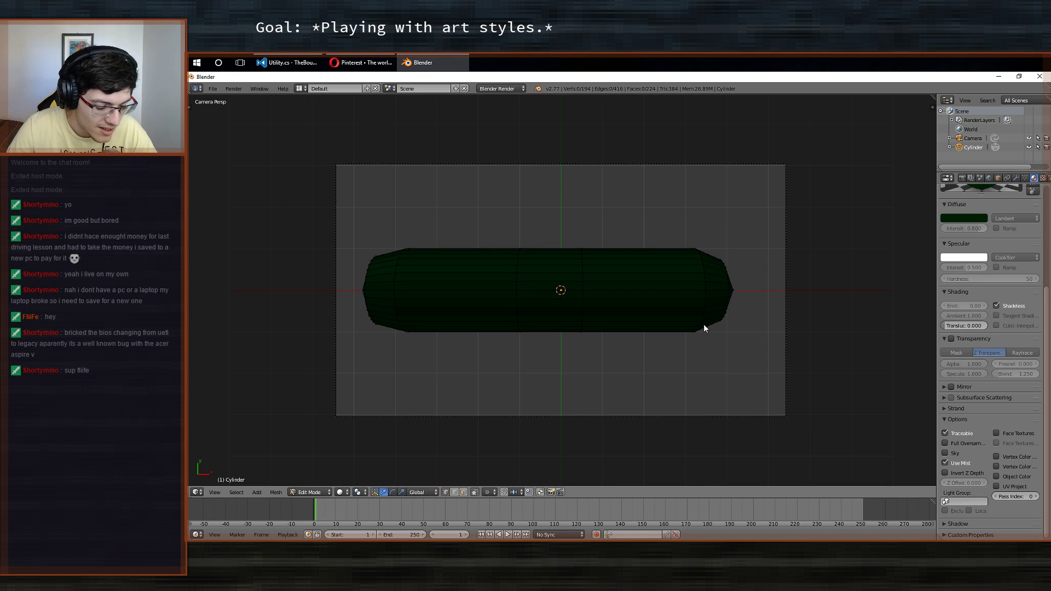
key(Tab)
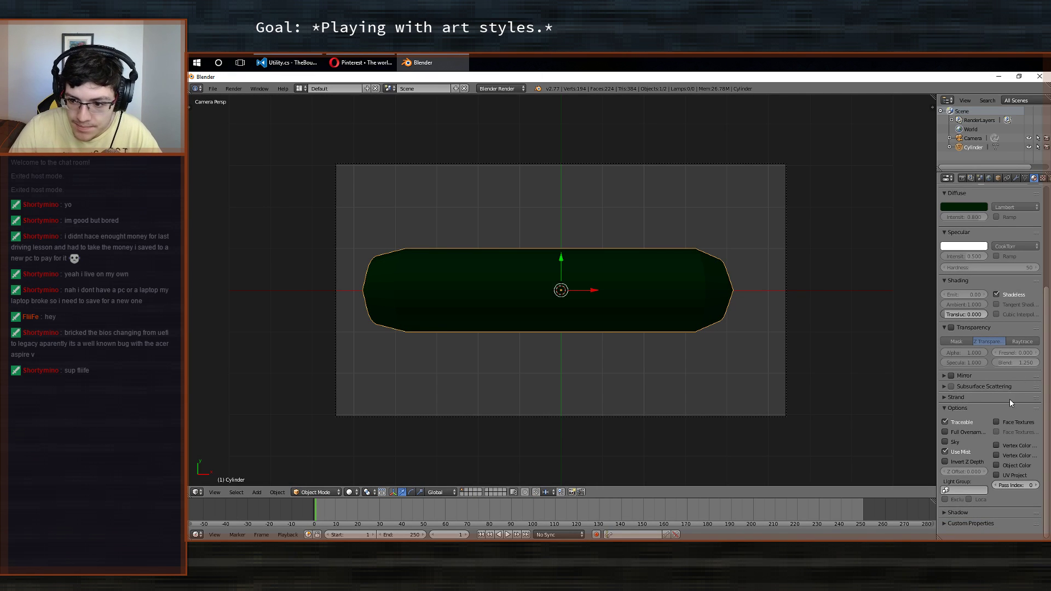
scroll(1019, 178, down, 2)
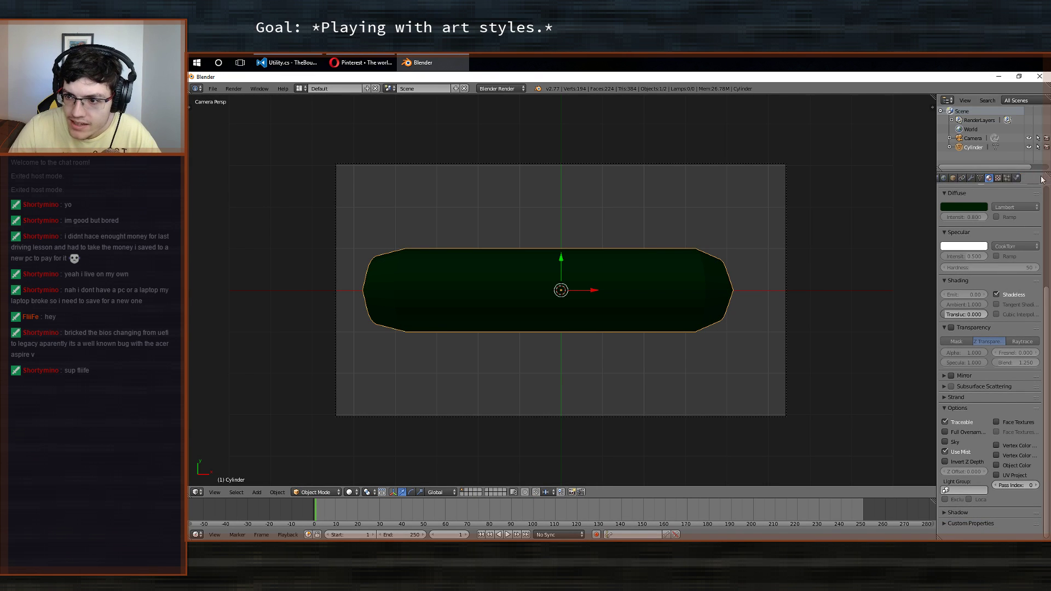
Add a Displace modifier to the cylinder.
click(971, 178)
click(970, 210)
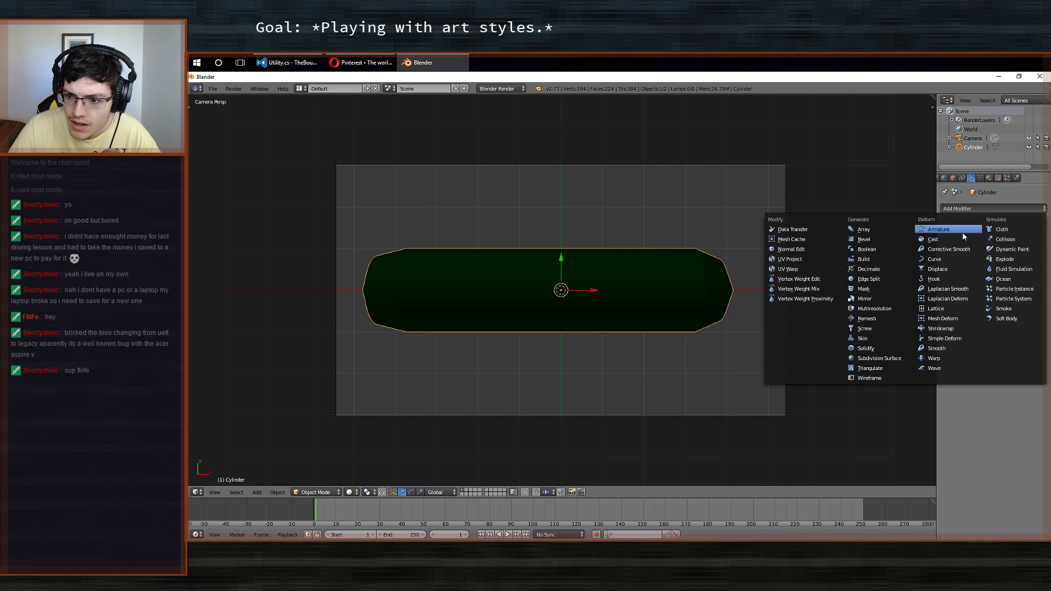
click(951, 268)
click(948, 259)
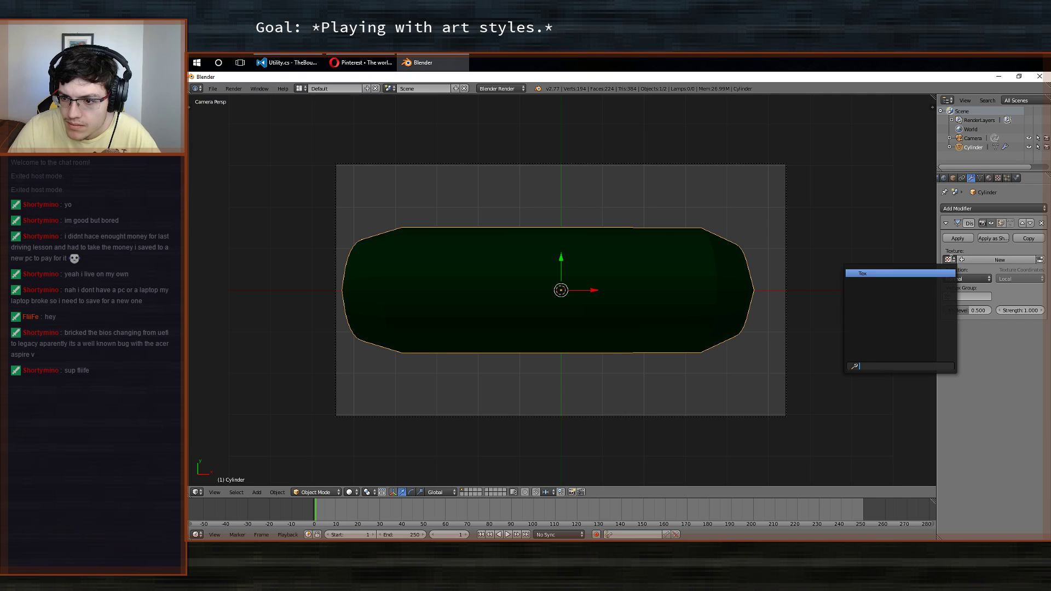
click(982, 258)
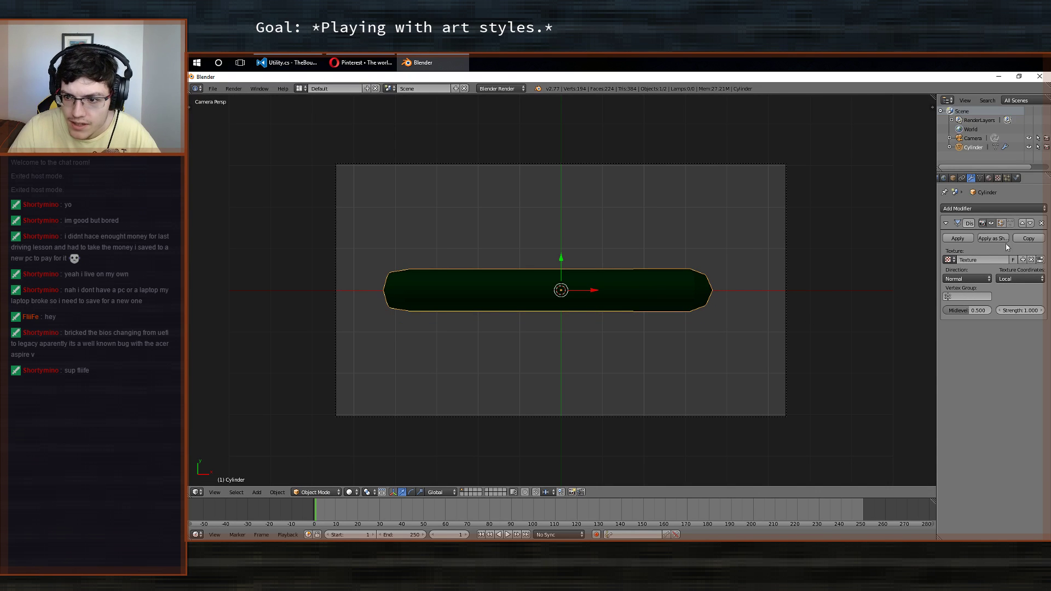
click(991, 223)
click(991, 222)
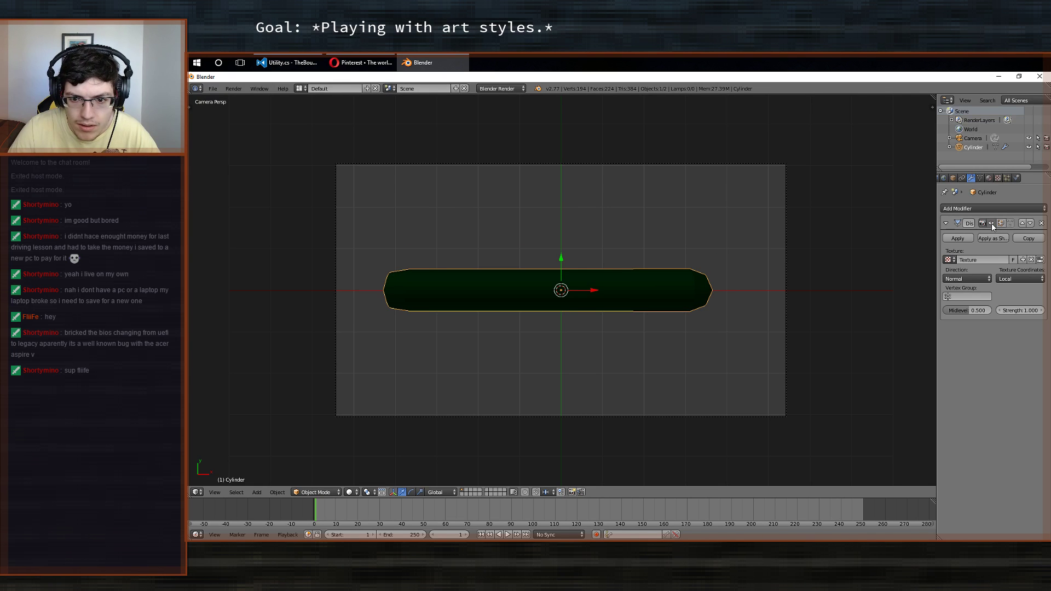
click(951, 261)
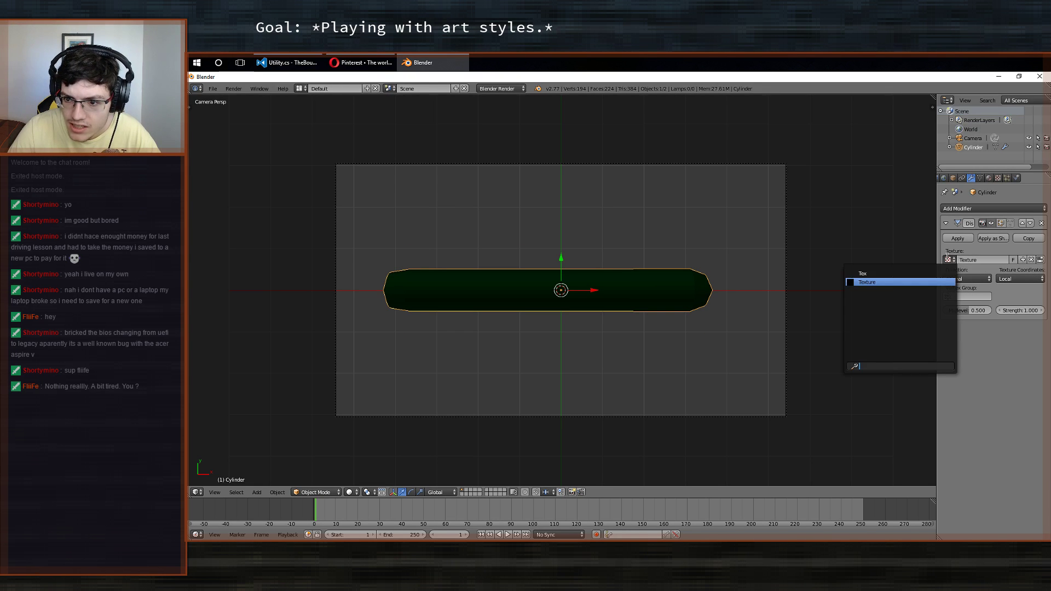
click(1032, 260)
Create a texture for the Displace modifier, set its type to Clouds, and render the displaced cylinder.
click(997, 179)
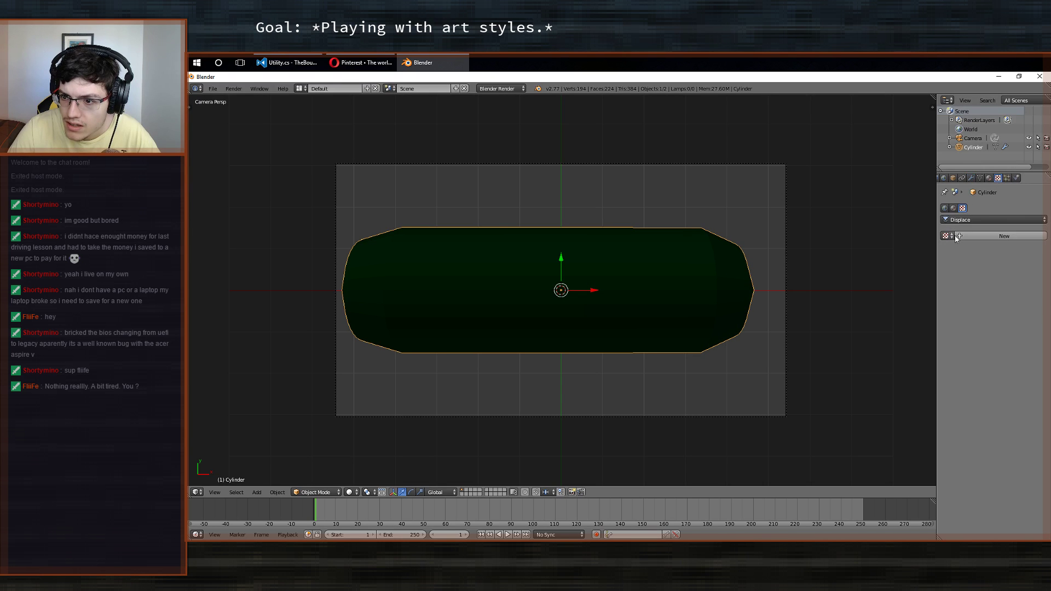
click(980, 234)
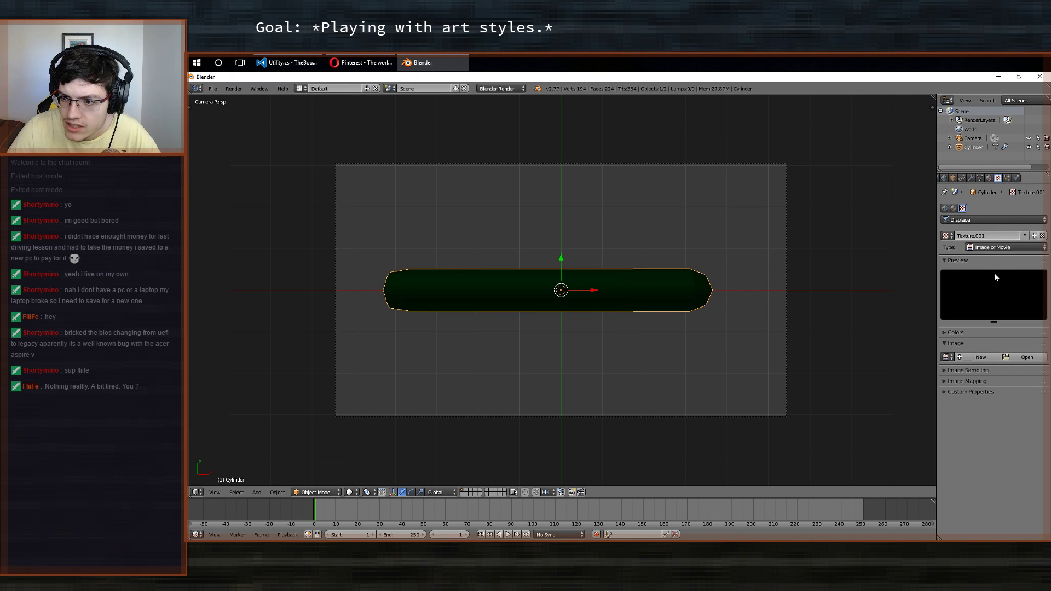
click(1006, 249)
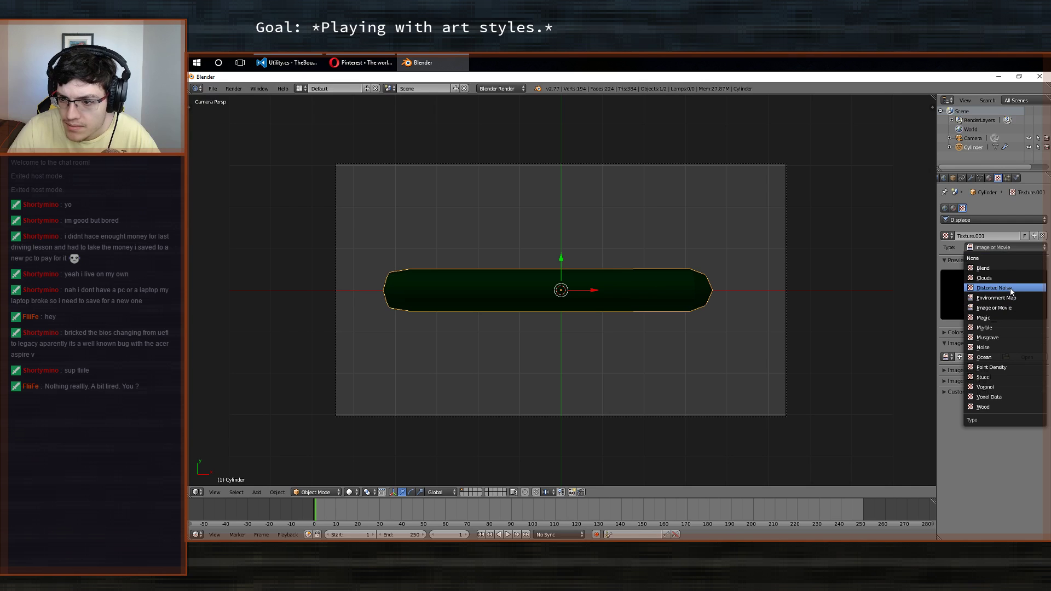
click(990, 279)
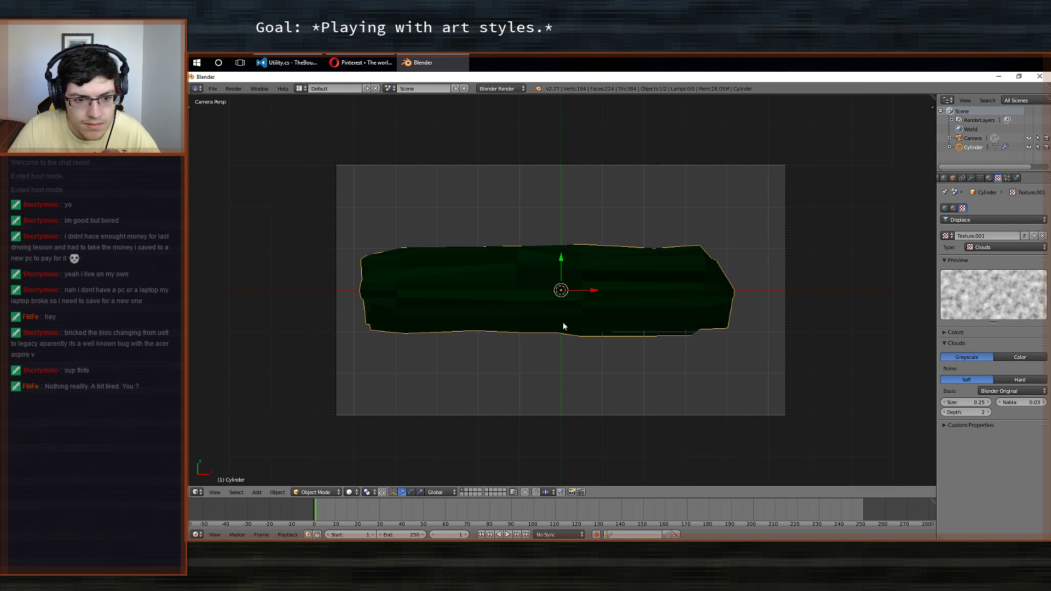
key(F12)
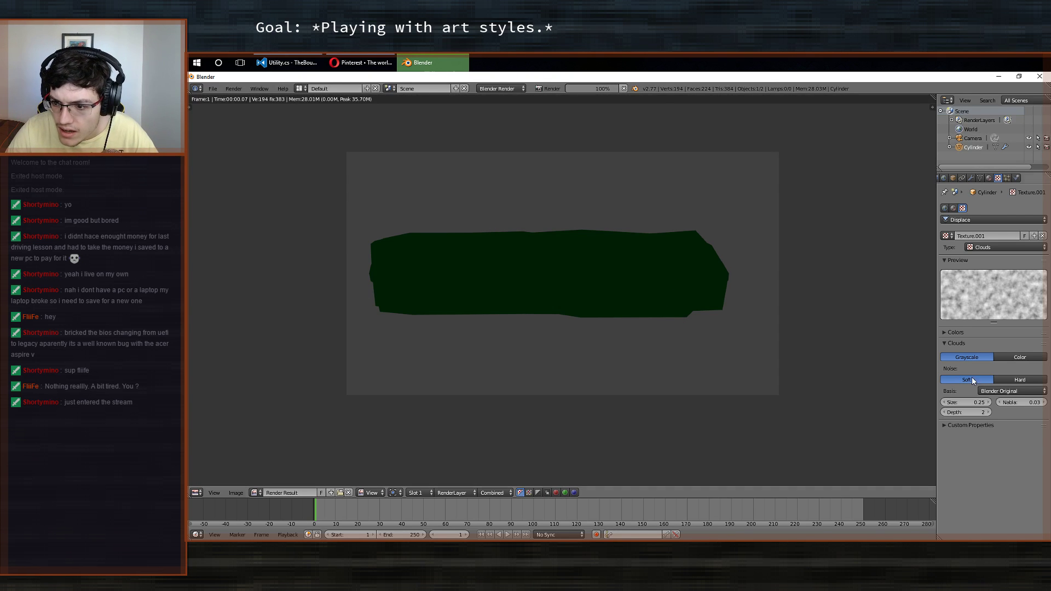
Try Hard noise on the Clouds texture and render the cylinder again.
click(1020, 380)
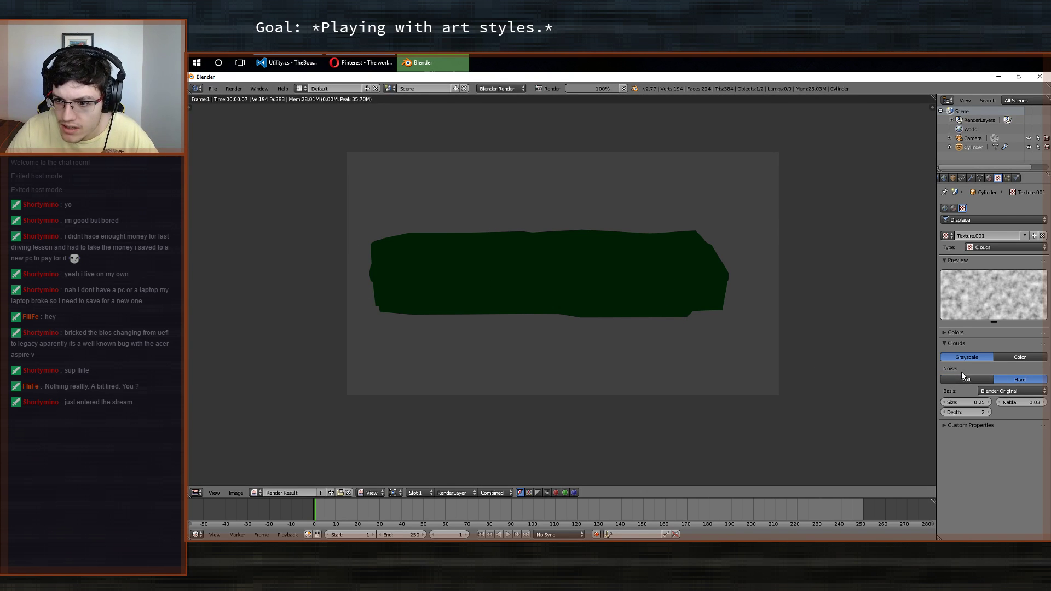
click(984, 379)
click(1020, 381)
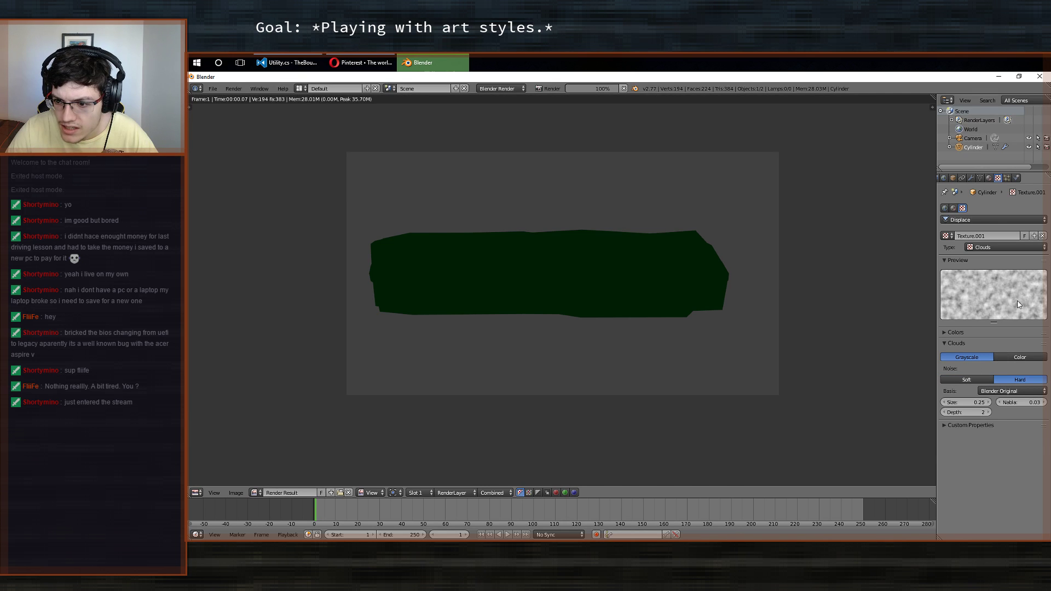
middle_drag(652, 340, 644, 326)
key(Escape)
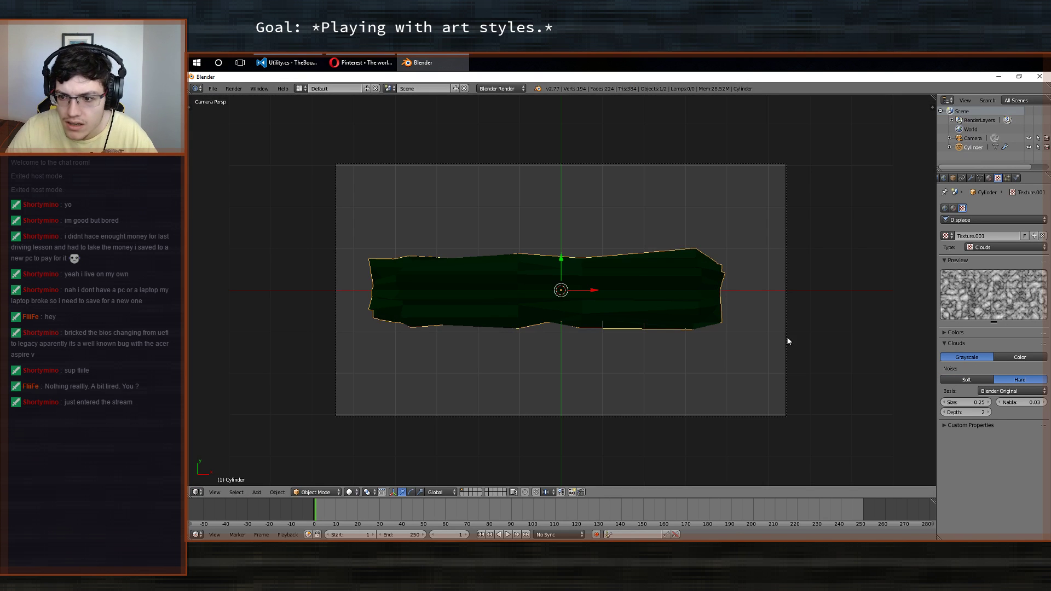
key(F12)
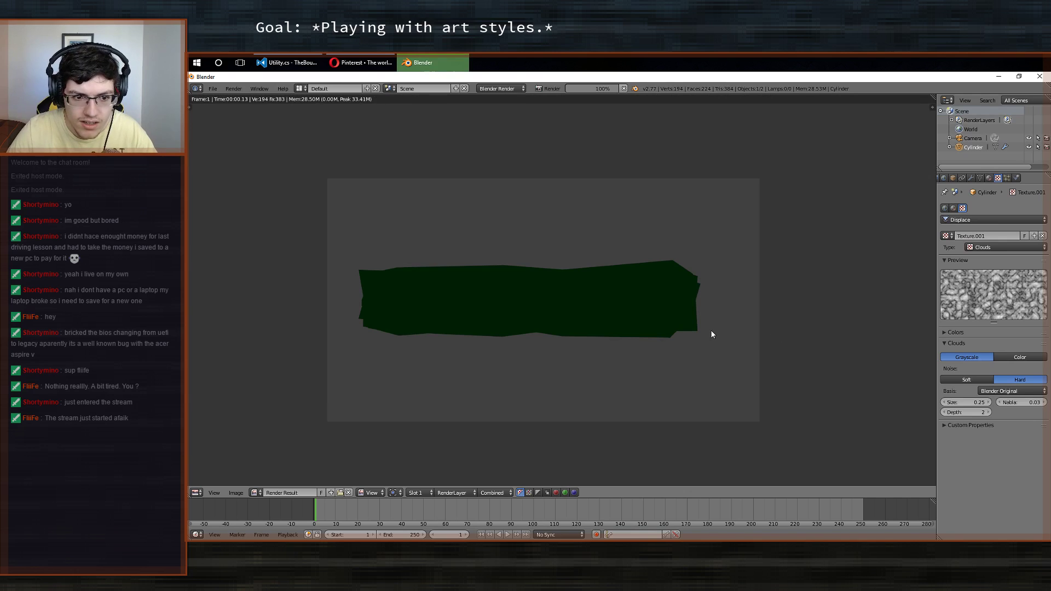
Set the Clouds texture's noise to Soft and render the cylinder again.
click(973, 379)
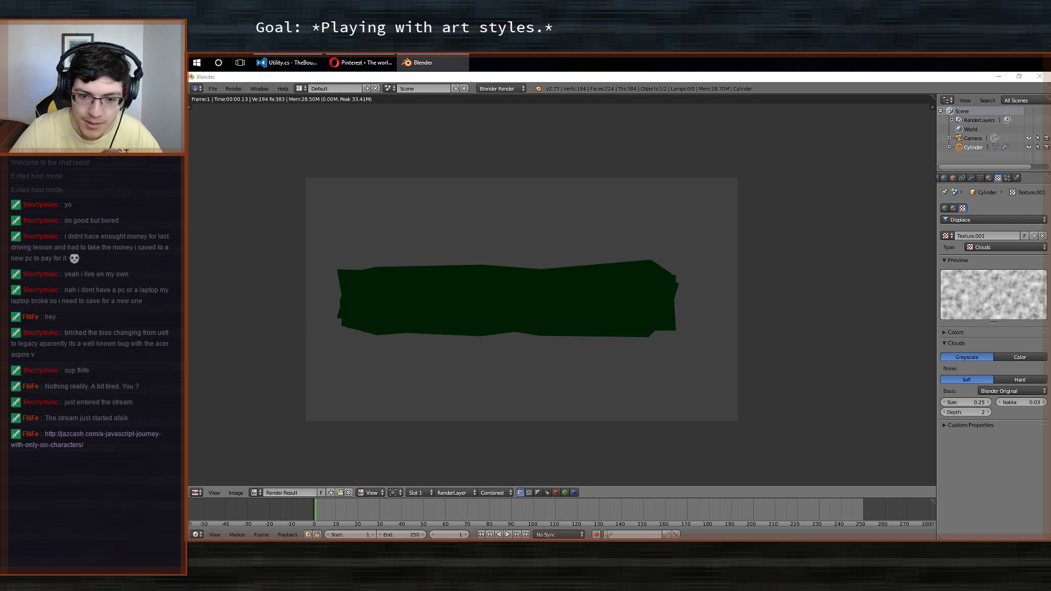
key(Escape)
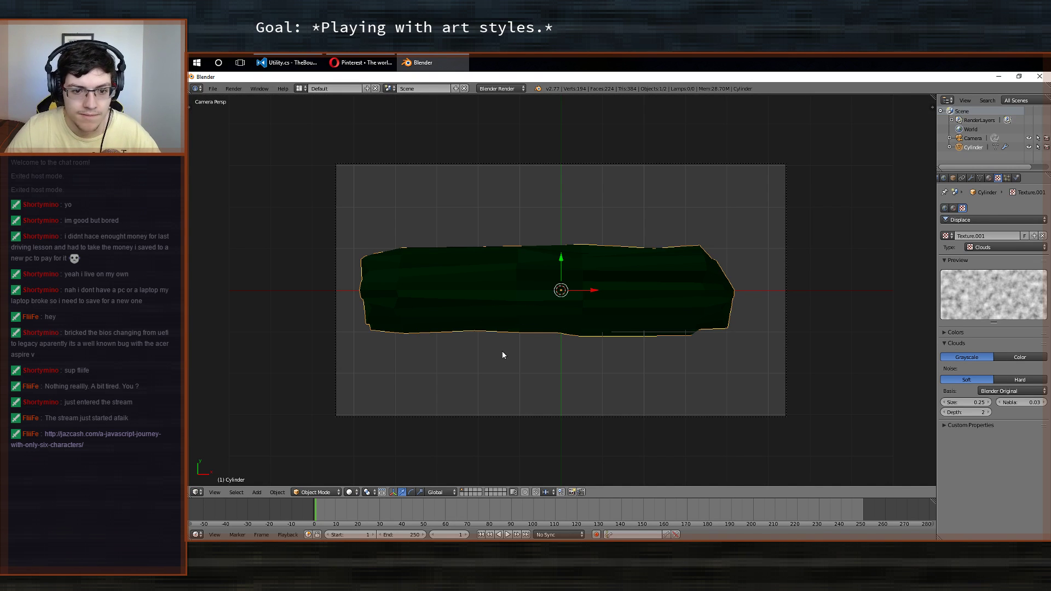
key(F12)
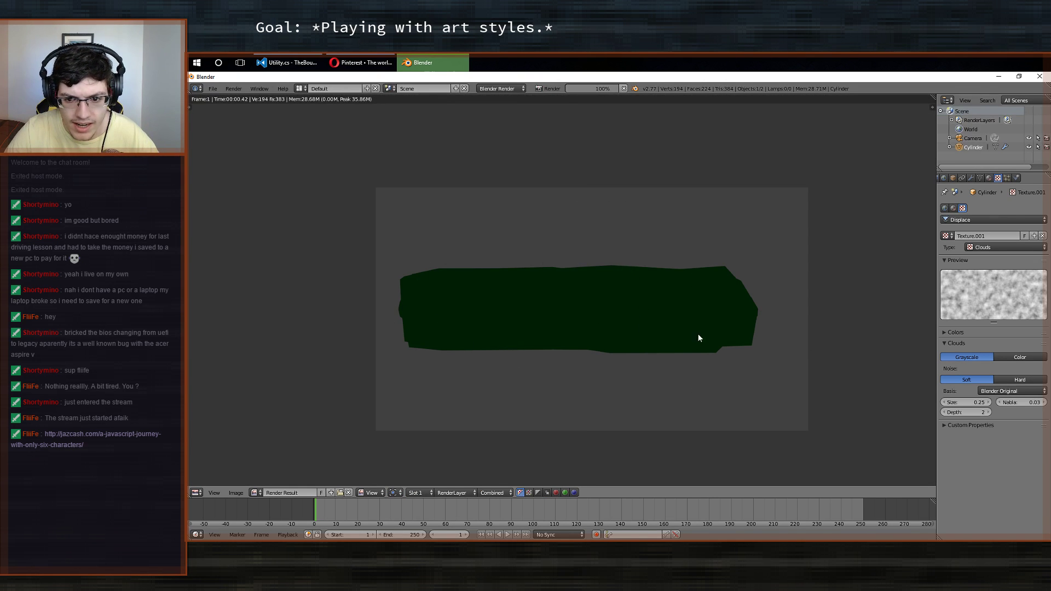
middle_drag(700, 345, 645, 361)
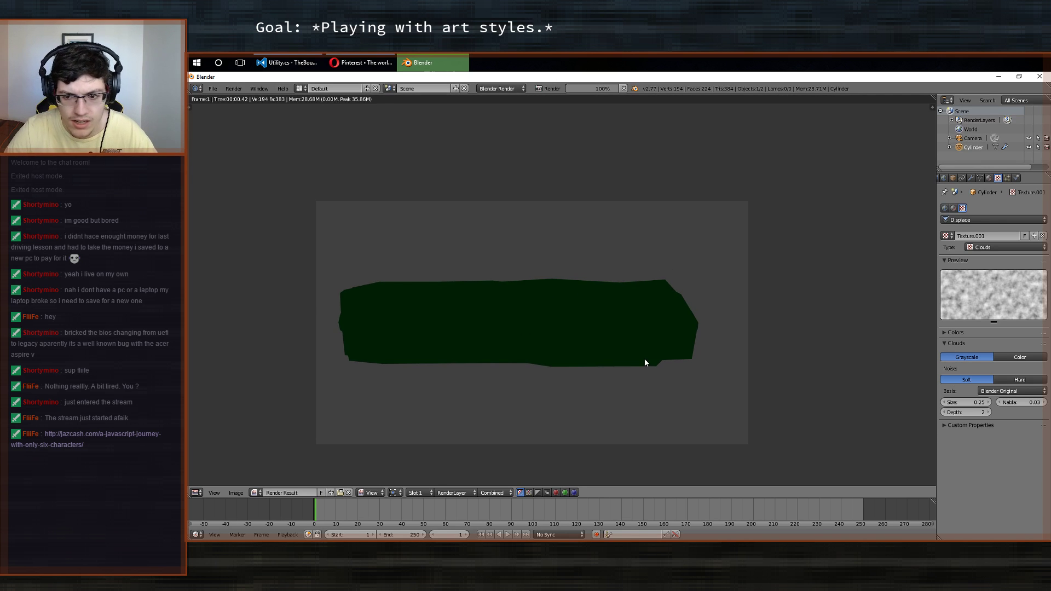
Enable Freestyle line rendering for the scene, bring up the render layer's line options, and render the outlined cylinder.
scroll(959, 180, up, 2)
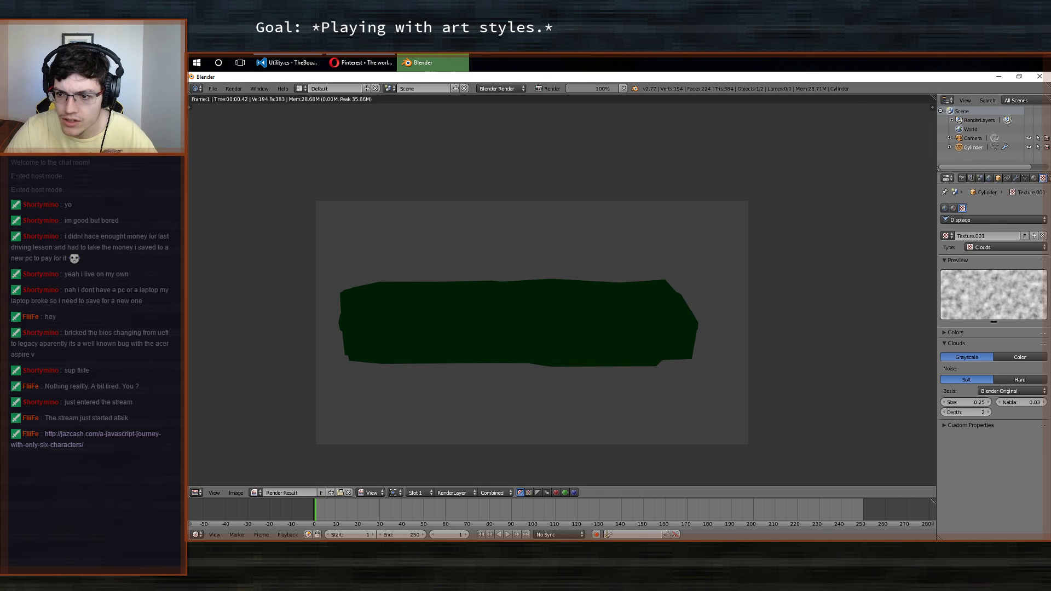
click(962, 178)
scroll(980, 380, down, 5)
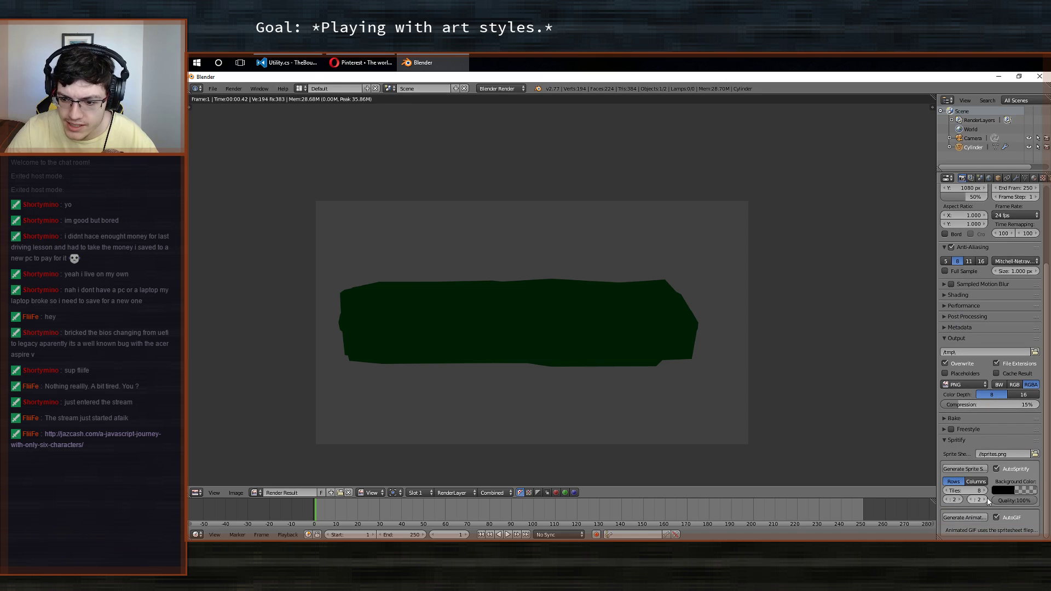
click(950, 440)
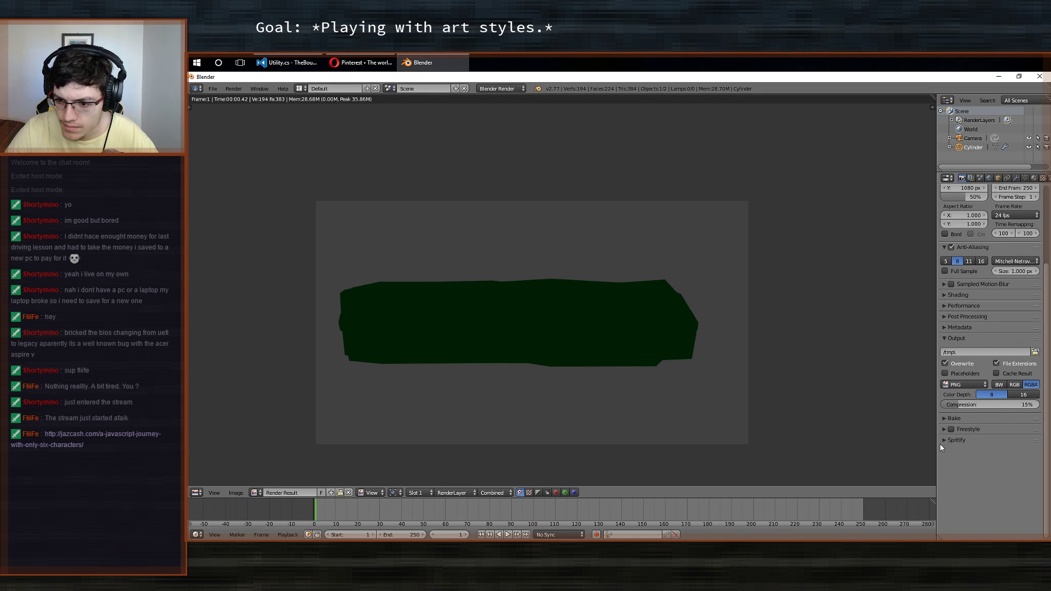
click(945, 430)
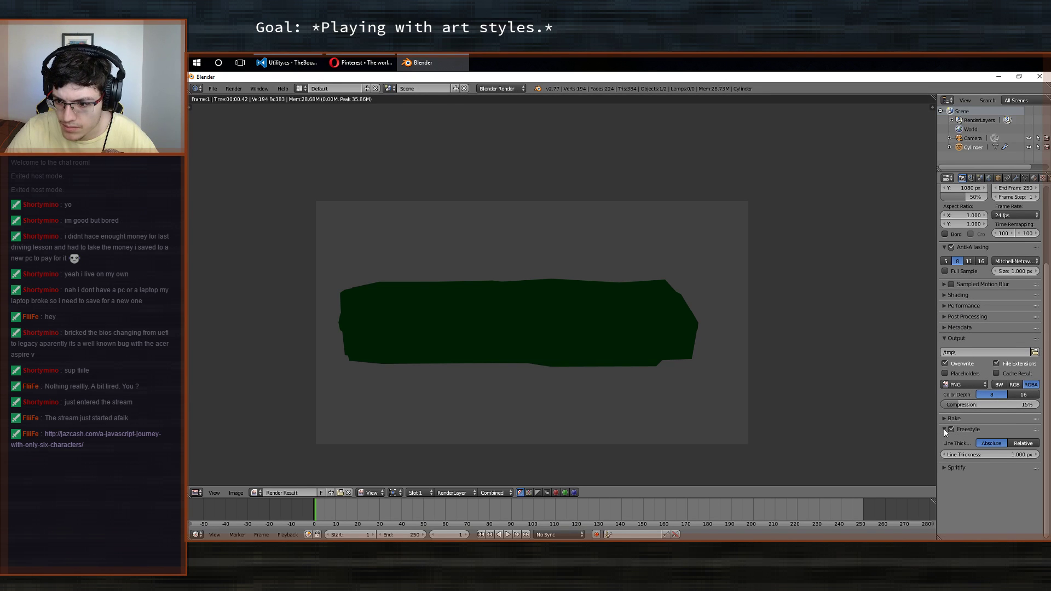
click(944, 429)
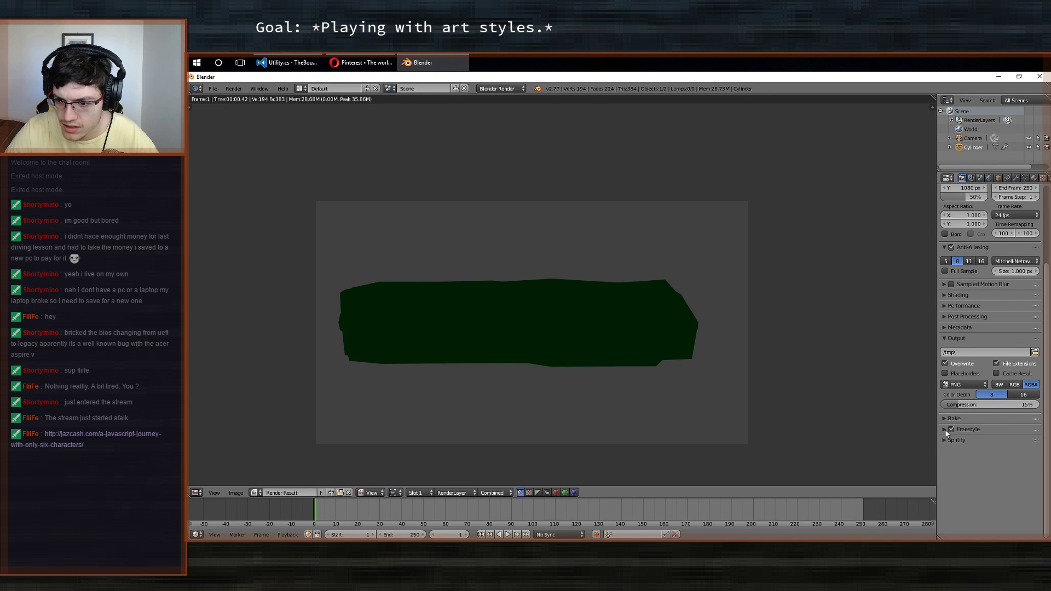
click(972, 178)
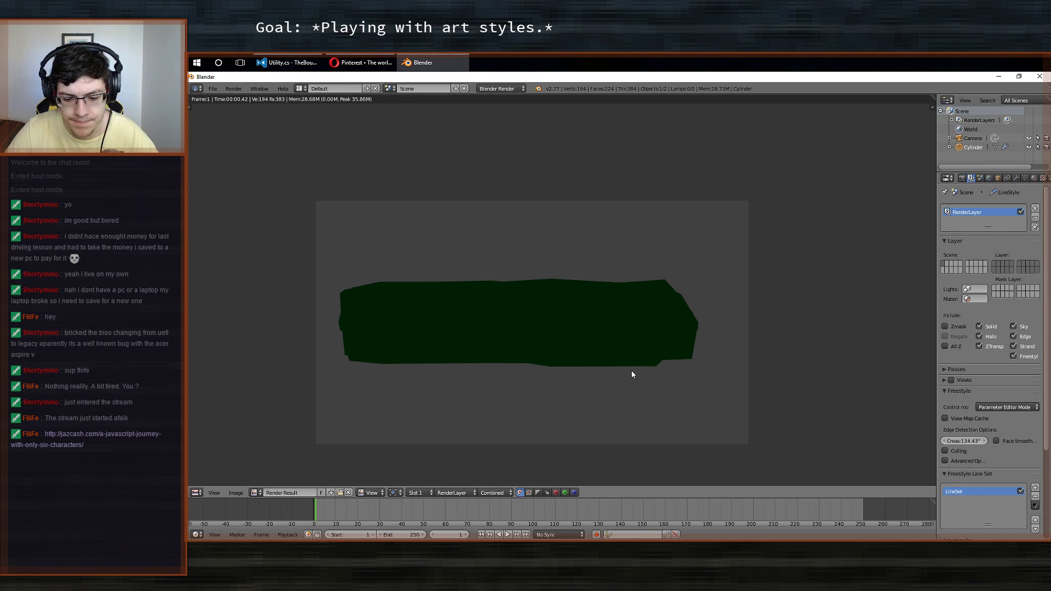
key(F12)
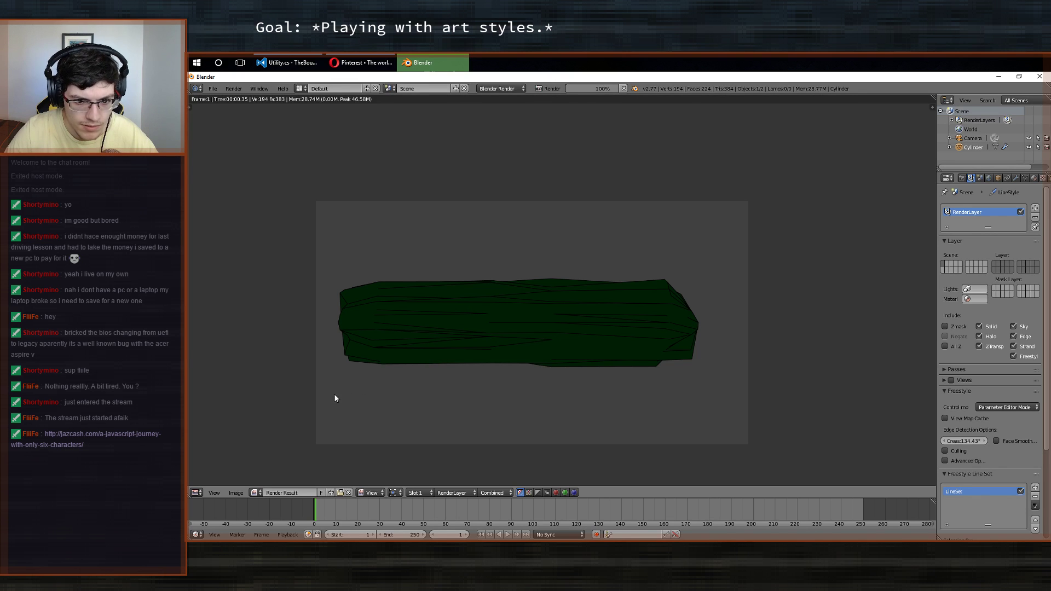
middle_drag(573, 370, 605, 325)
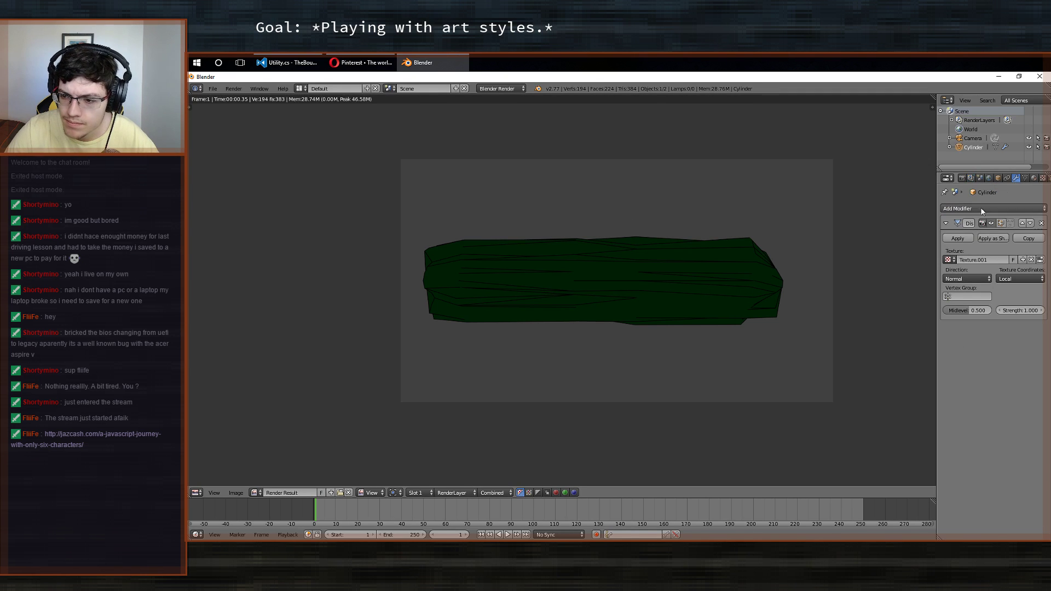
middle_drag(584, 289, 593, 285)
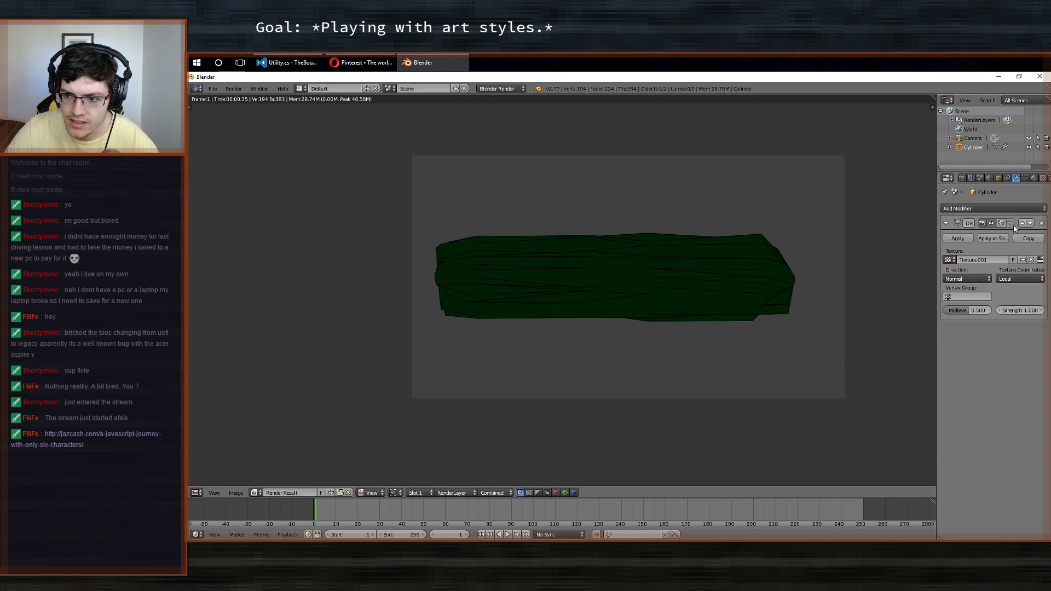
Add a Catmull-Clark Subdivision Surface modifier and move it above Displace, toggling its viewport display to compare the shape.
click(955, 208)
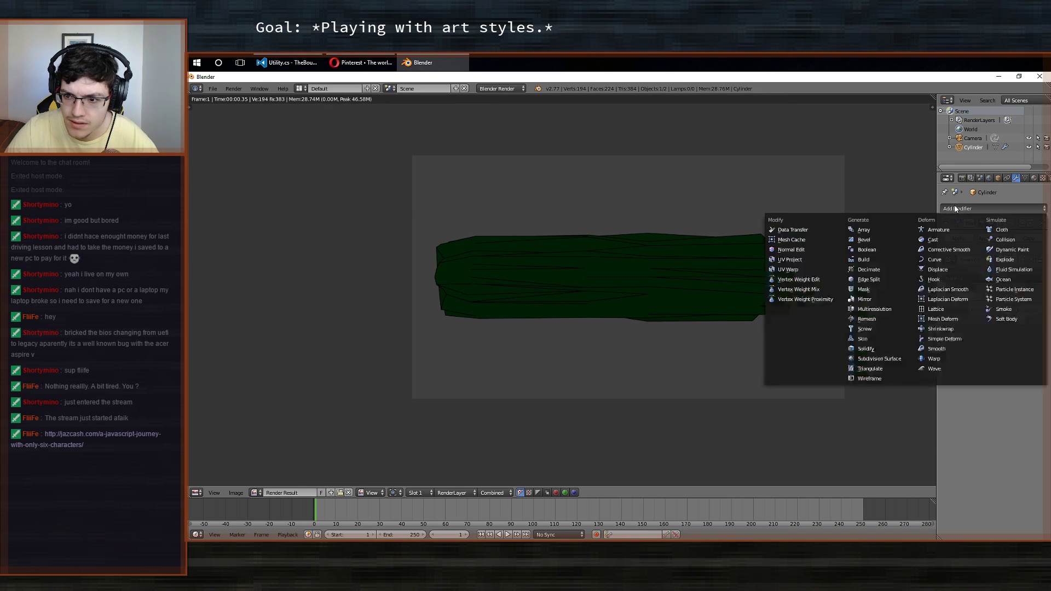
click(870, 357)
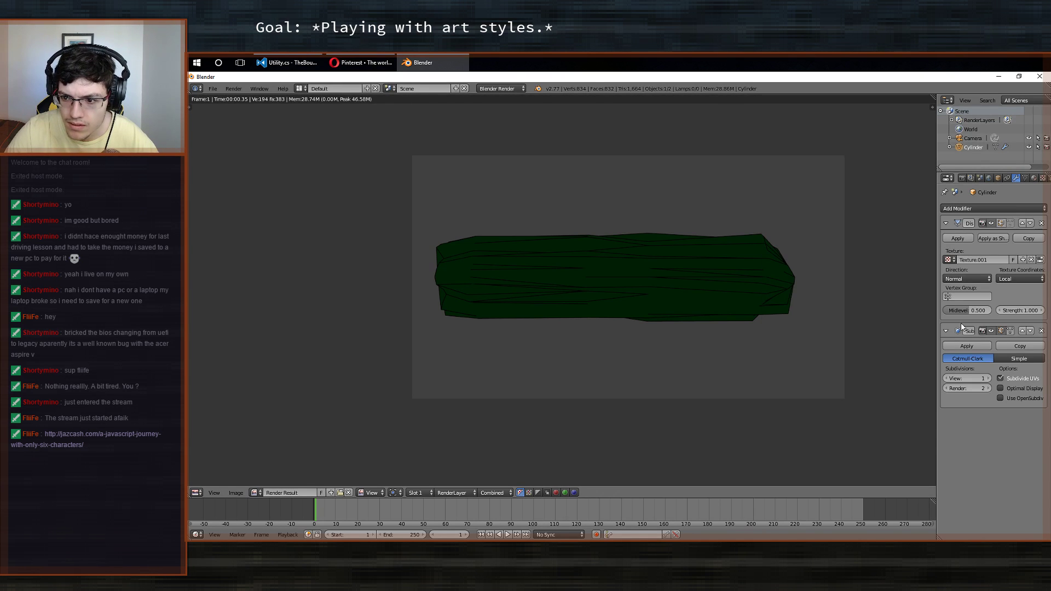
click(1022, 330)
key(Escape)
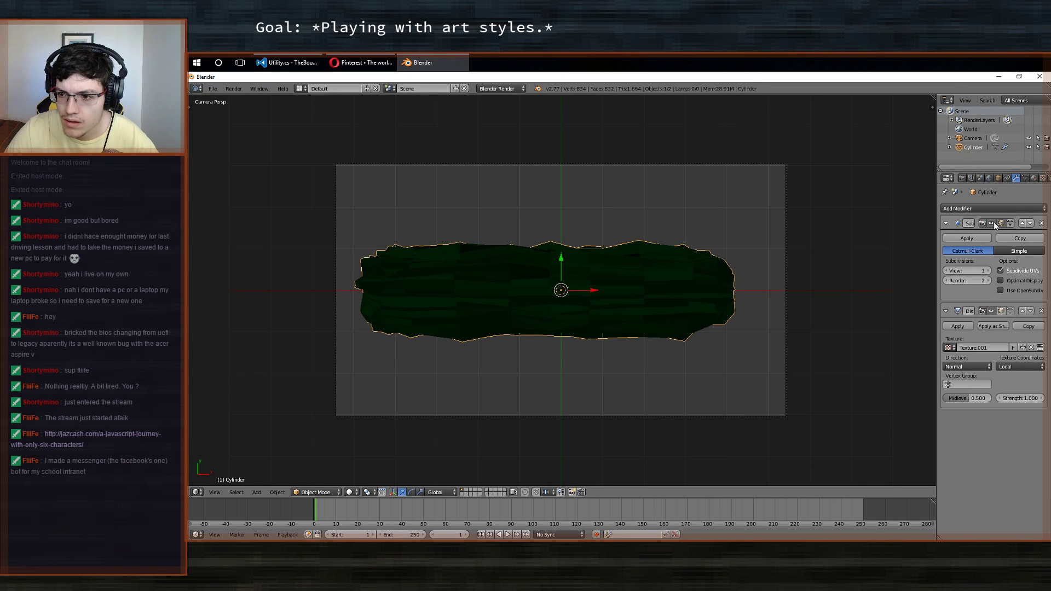
click(991, 223)
click(992, 223)
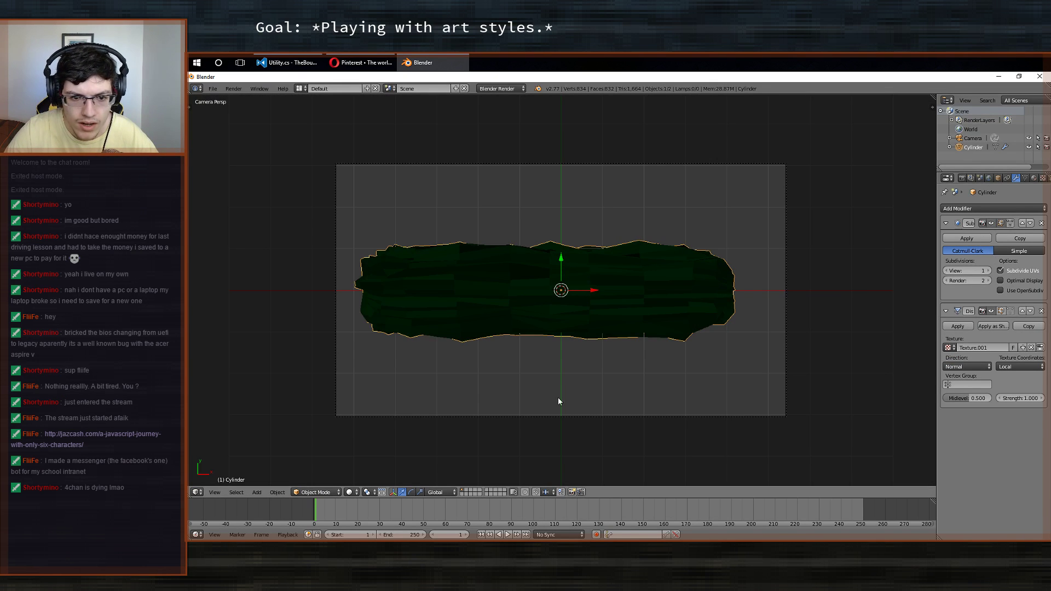
Render the subdivided, displaced cylinder, inspect its outlines, and examine the mesh up close from the camera.
key(F12)
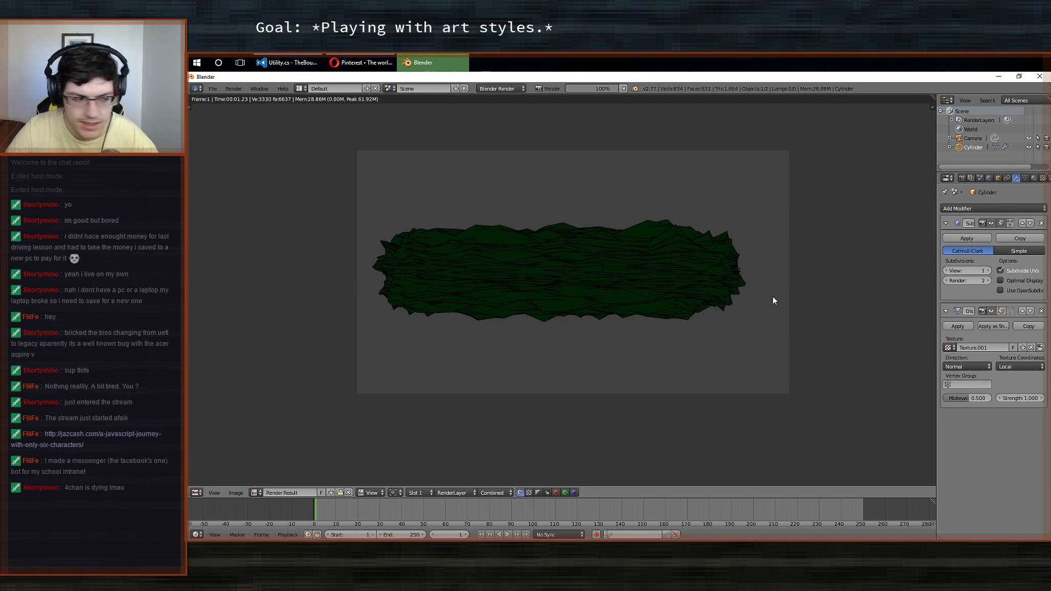
middle_drag(712, 299, 685, 313)
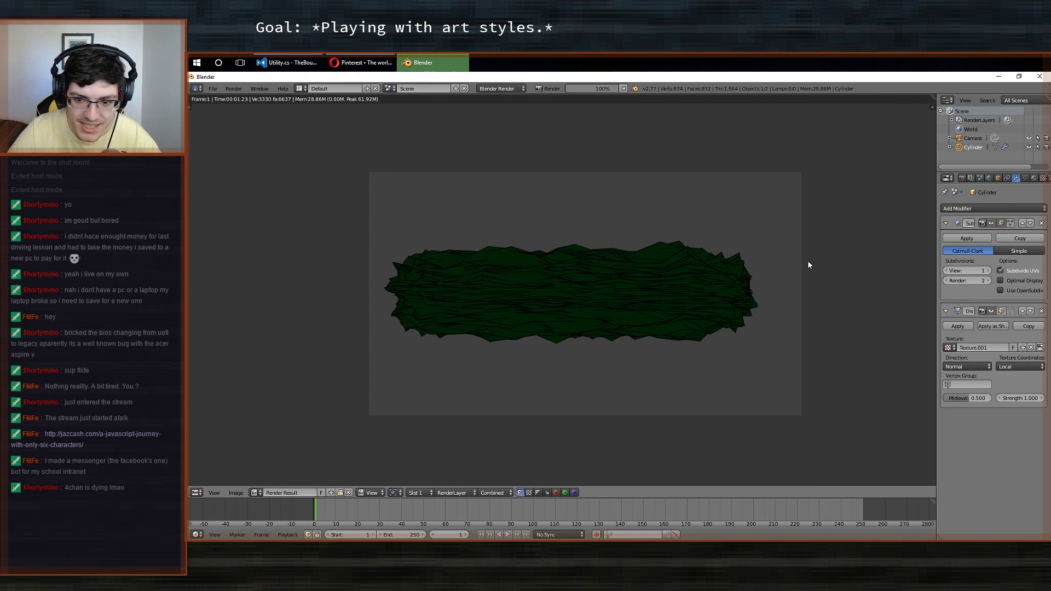
key(Escape)
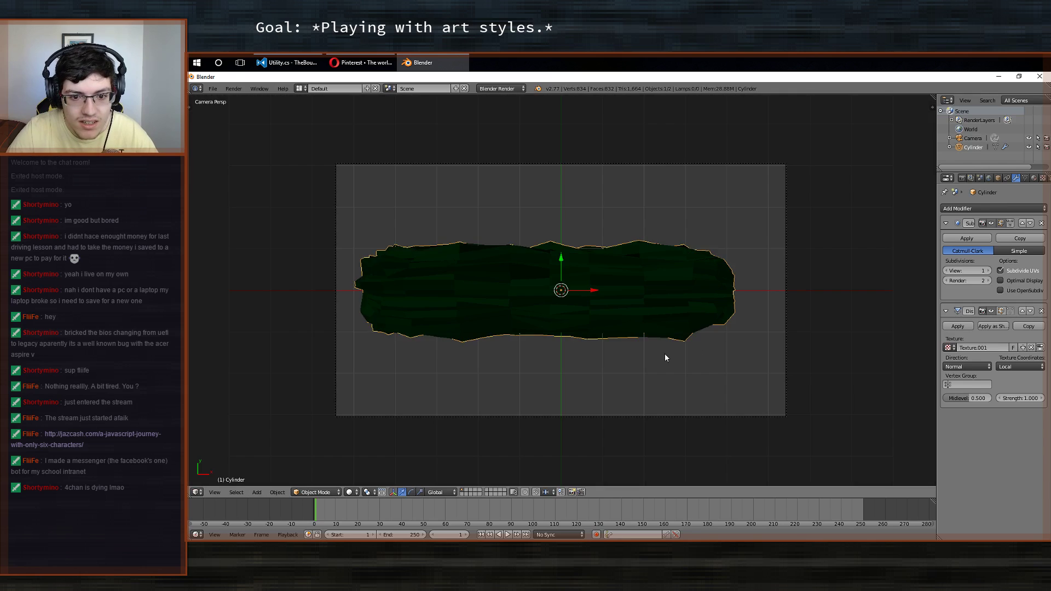
middle_drag(665, 357, 608, 323)
key(KP_0)
scroll(610, 325, up, 2)
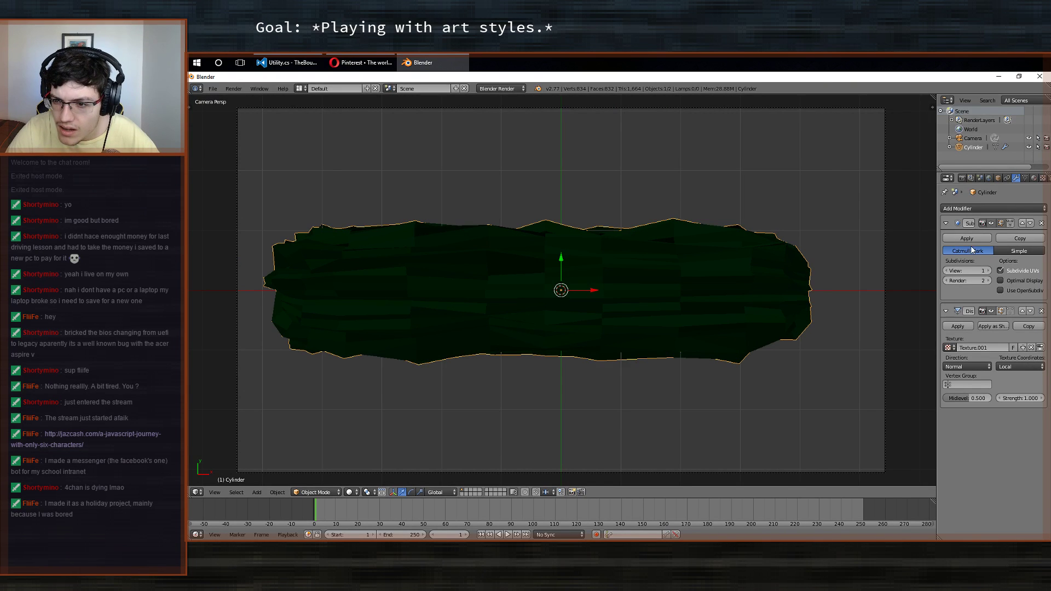
Compare the cylinder with the Subdivision Surface modifier toggled off and at 2 view subdivisions, and set view and render subdivisions to 1.
click(991, 223)
click(991, 223)
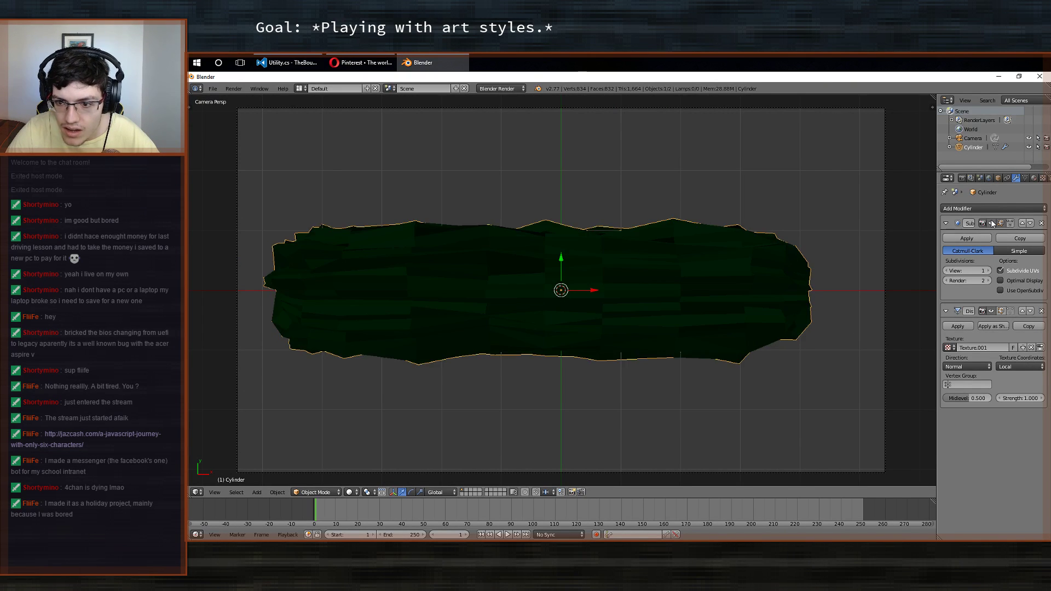
click(989, 273)
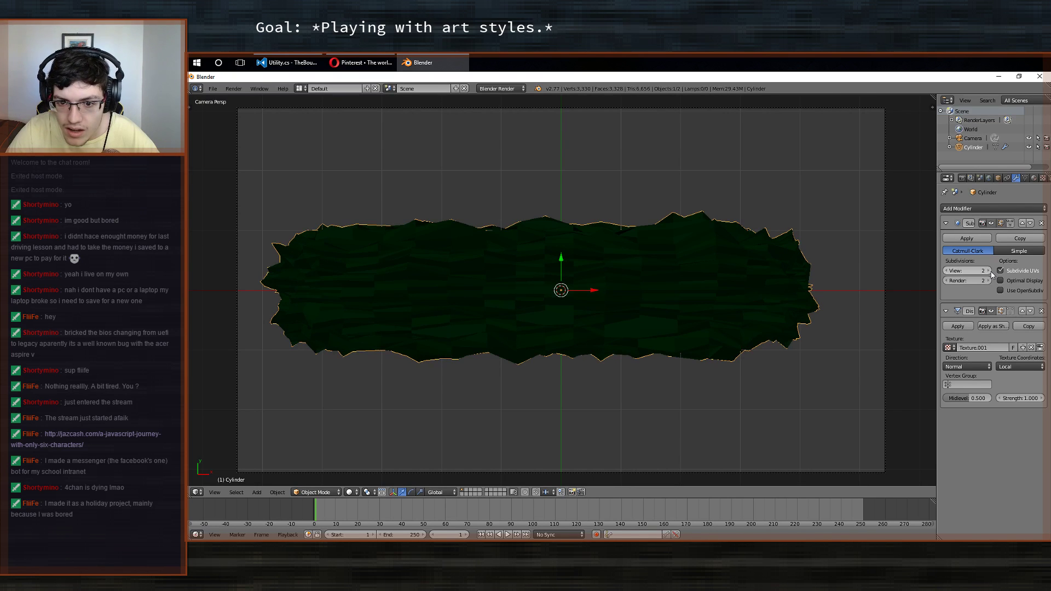
click(947, 271)
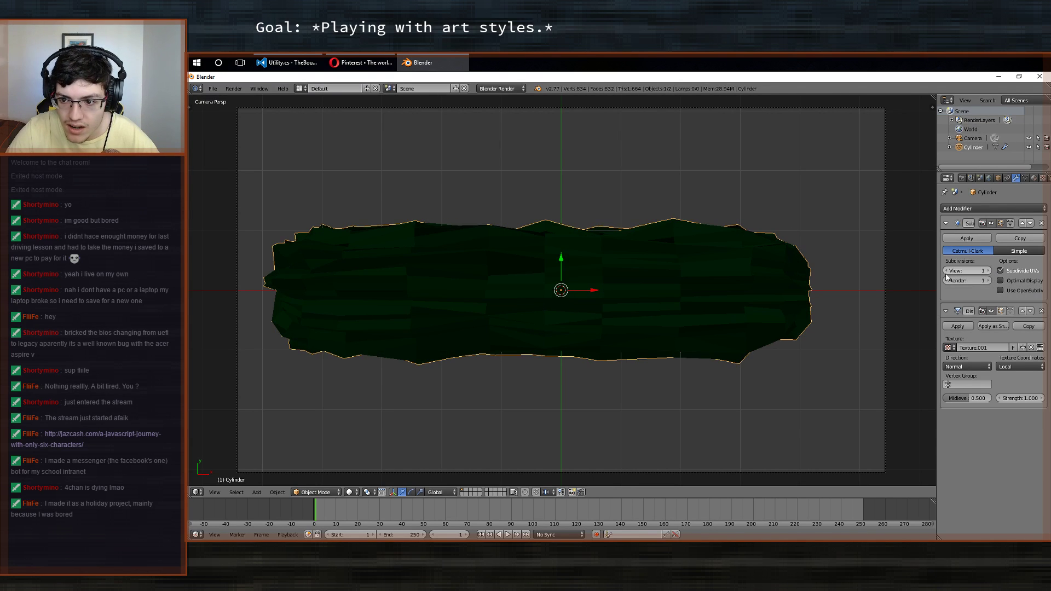
Replace the Subdivision Surface modifier with a fresh one above Displace using 1 render subdivision, and render the cylinder.
click(1042, 223)
click(1008, 211)
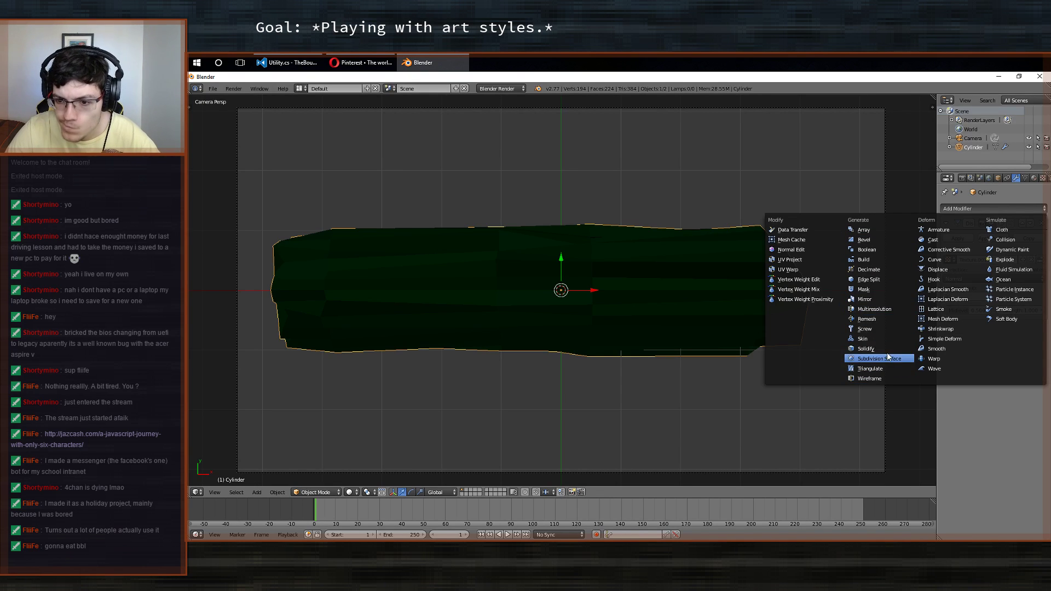
click(877, 359)
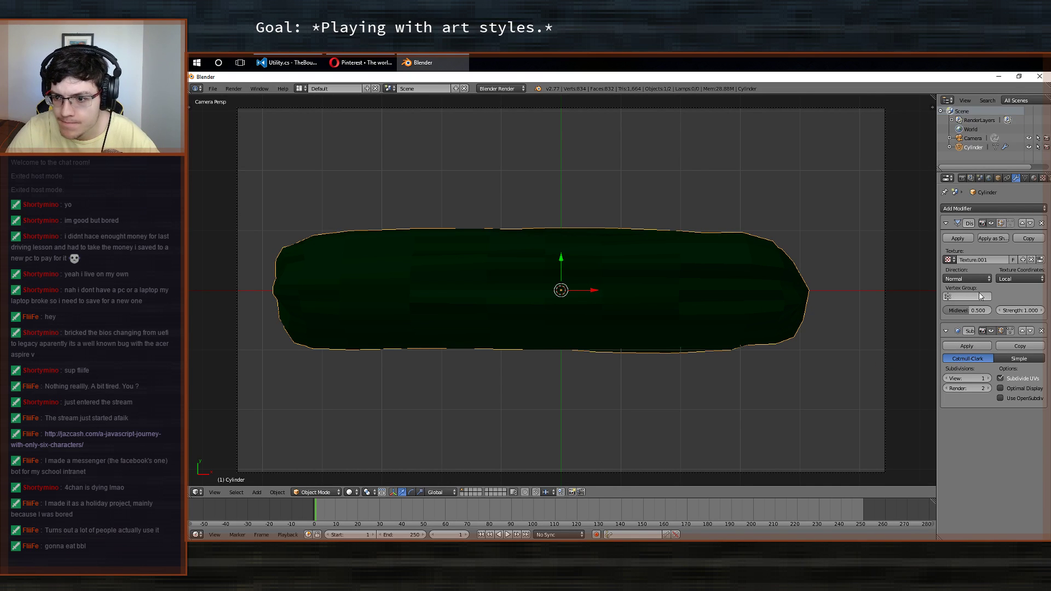
click(945, 388)
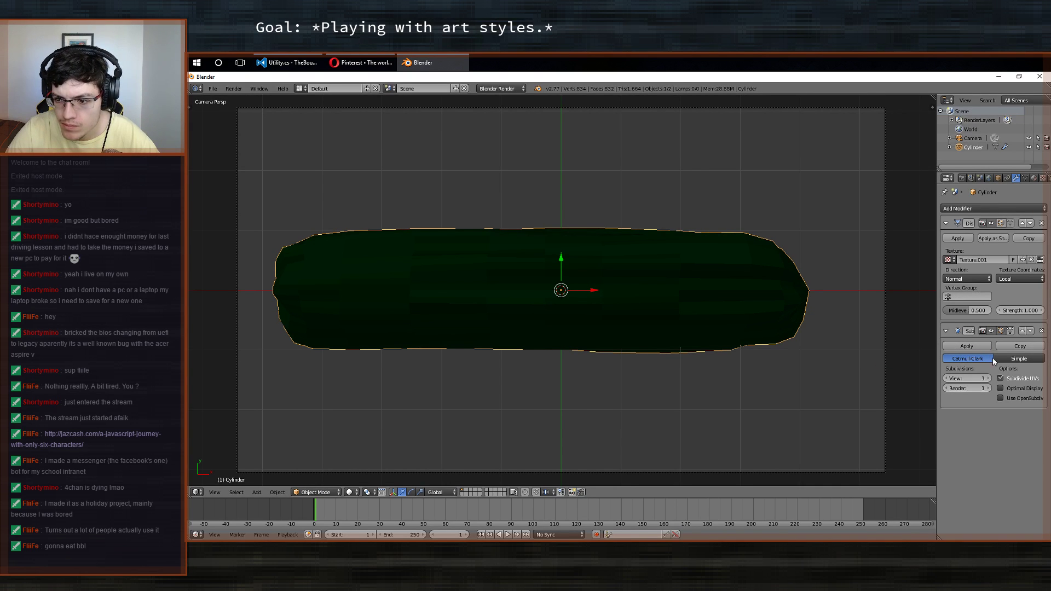
click(1023, 330)
key(F12)
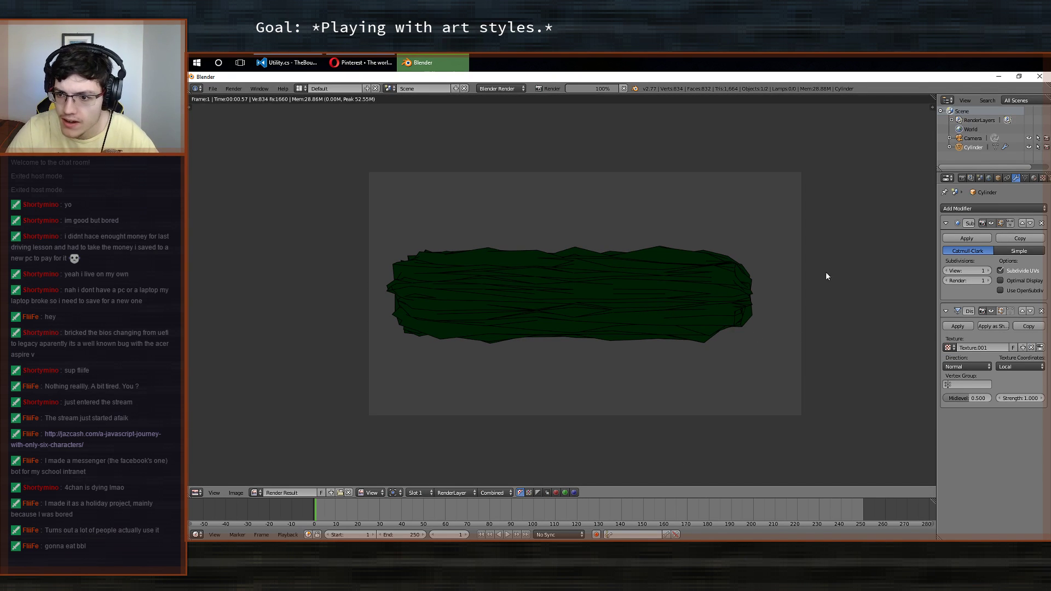
Add a second render layer to the scene and name it Lines.
click(972, 179)
scroll(982, 307, down, 3)
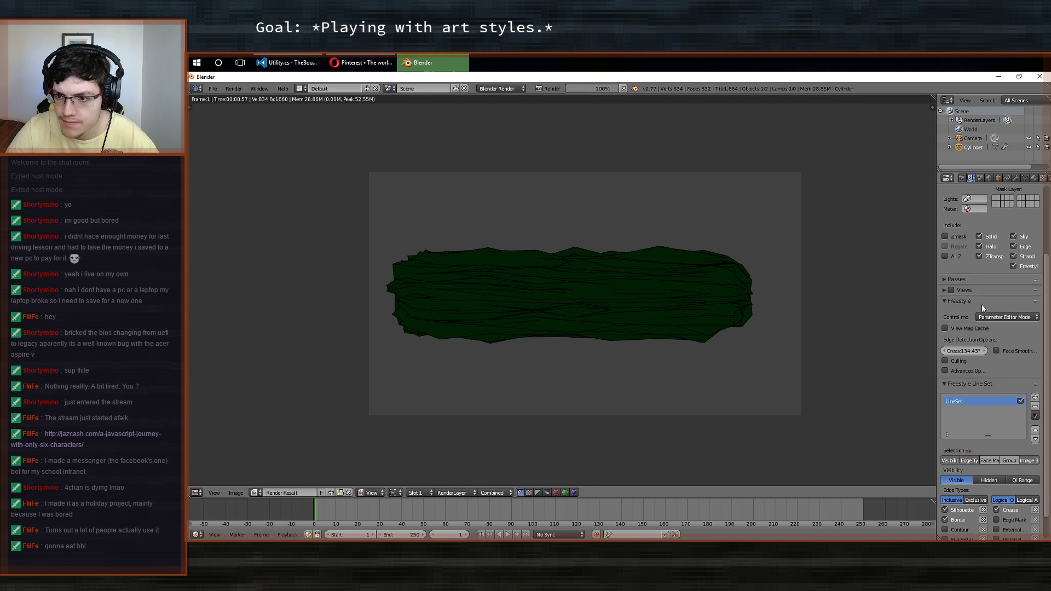
scroll(981, 305, up, 3)
click(1035, 208)
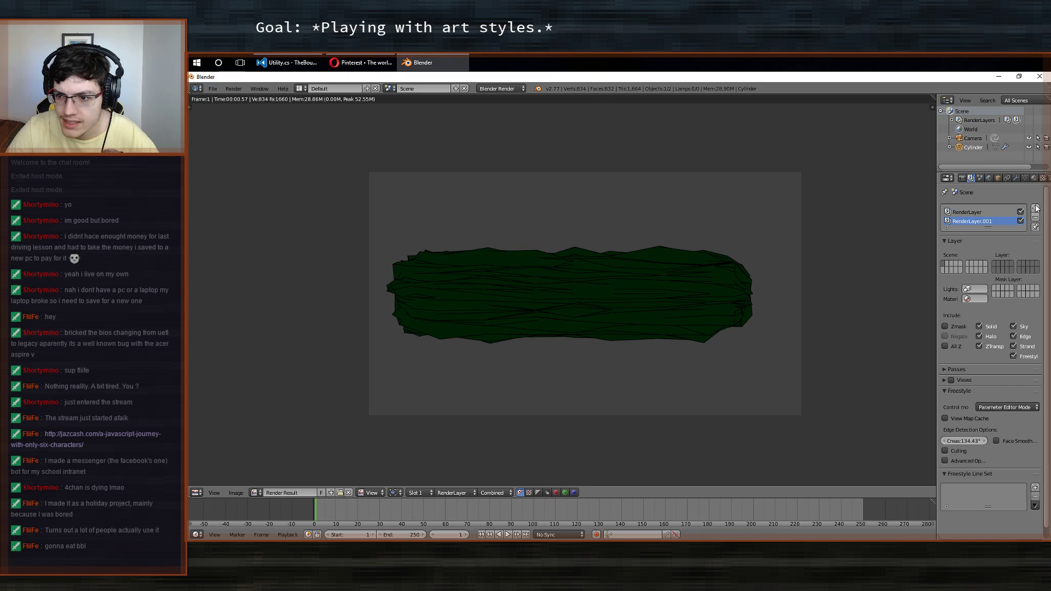
double_click(994, 221)
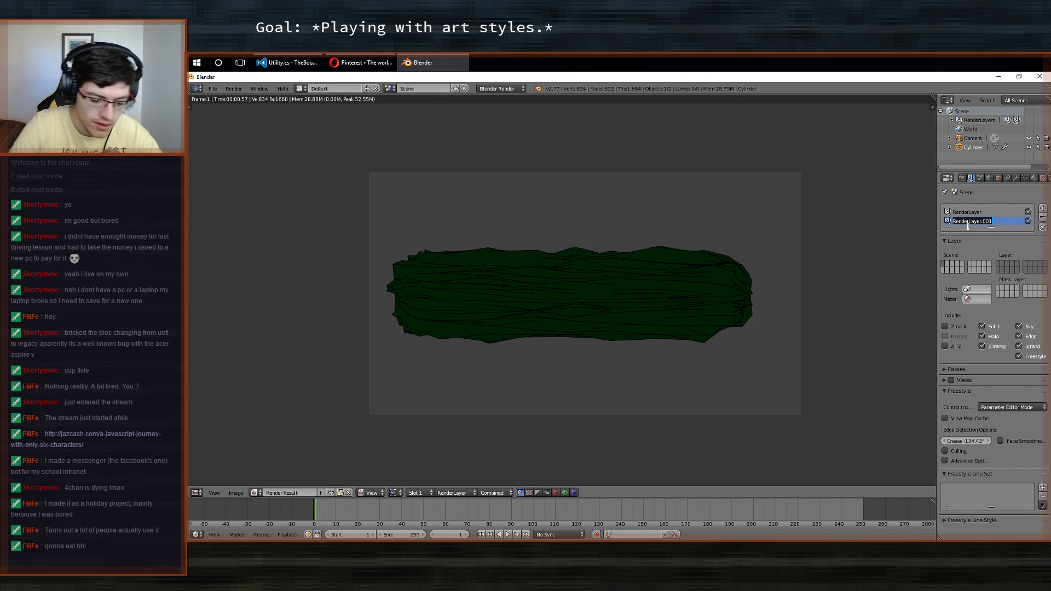
text(Lines)
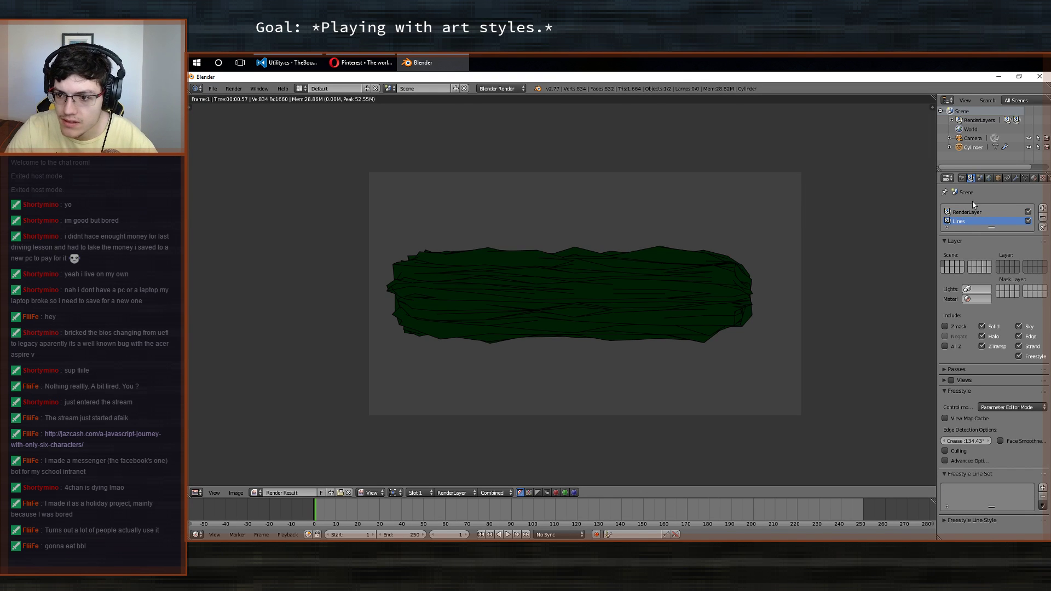
Remove the Freestyle line set from RenderLayer and add one named Highlights to the Lines layer.
click(972, 212)
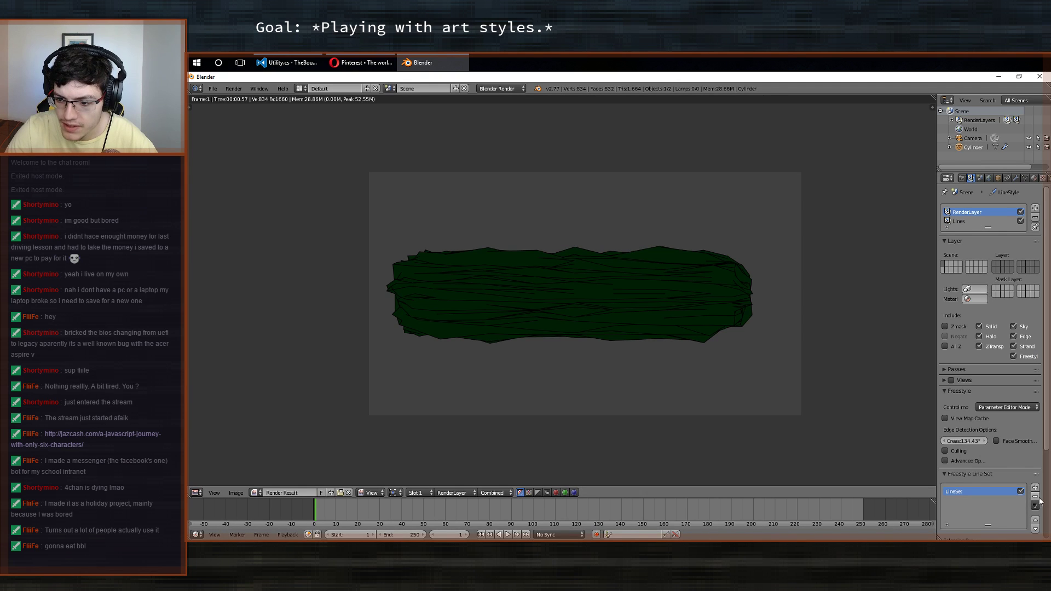
click(965, 222)
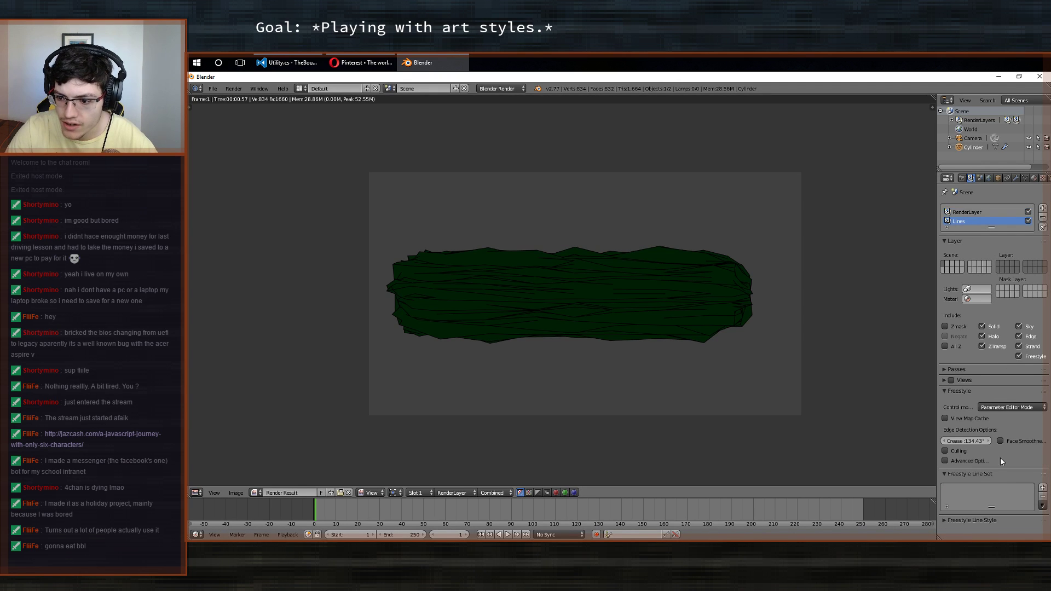
click(1043, 488)
scroll(1010, 425, down, 5)
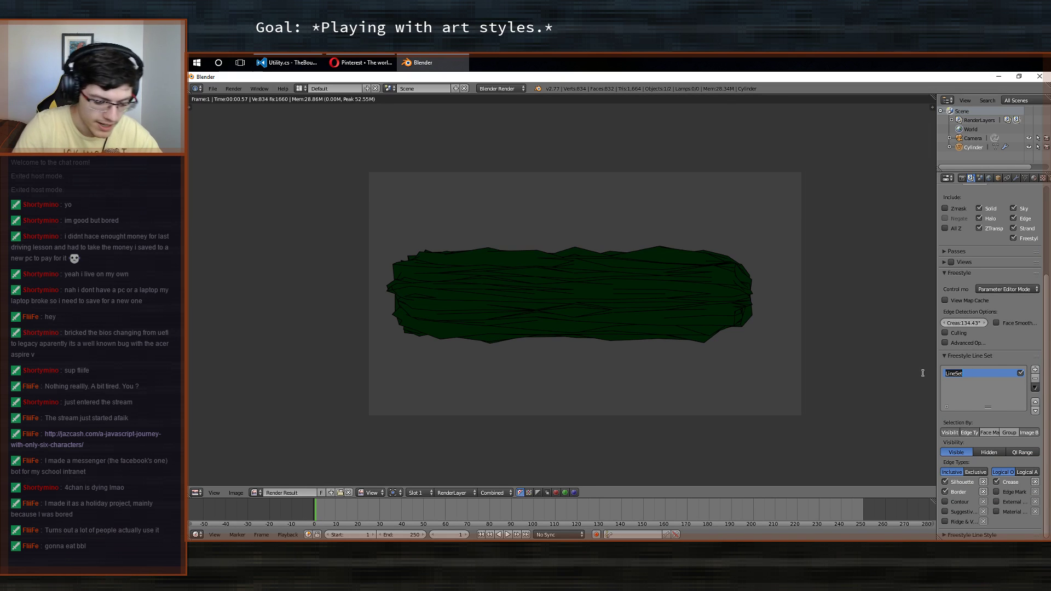
text(High)
key(Return)
key(BackSpace)
key(BackSpace)
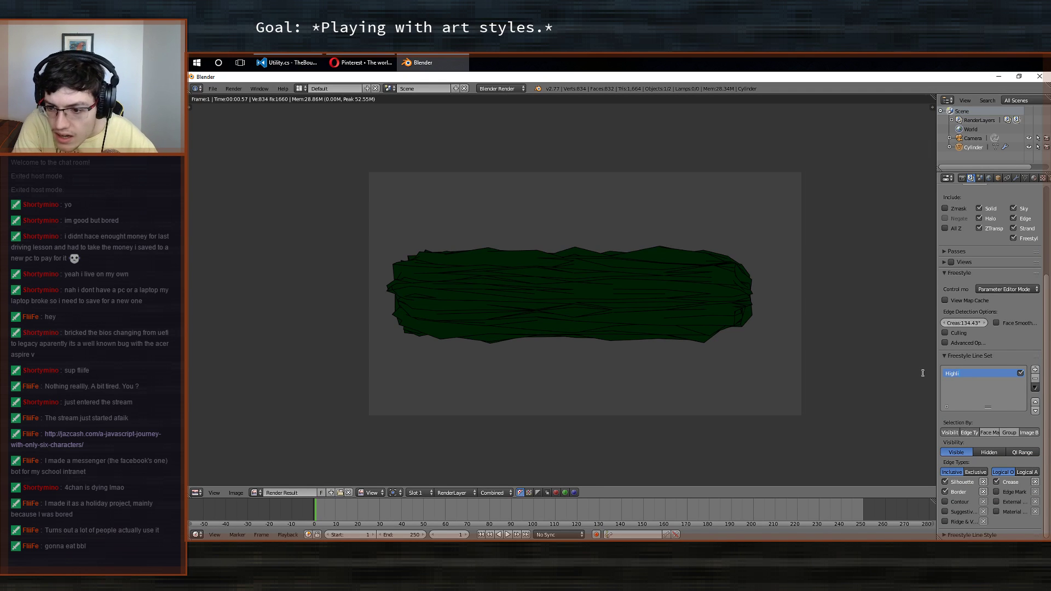
text(ghts)
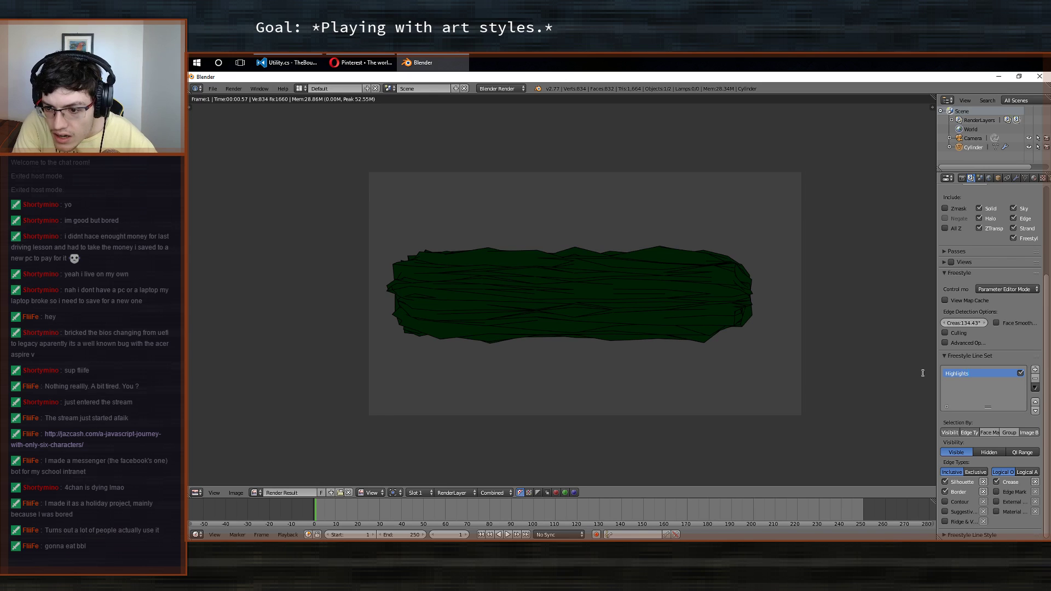
Render the scene and compare the RenderLayer and Lines layer results in the image viewer.
key(F12)
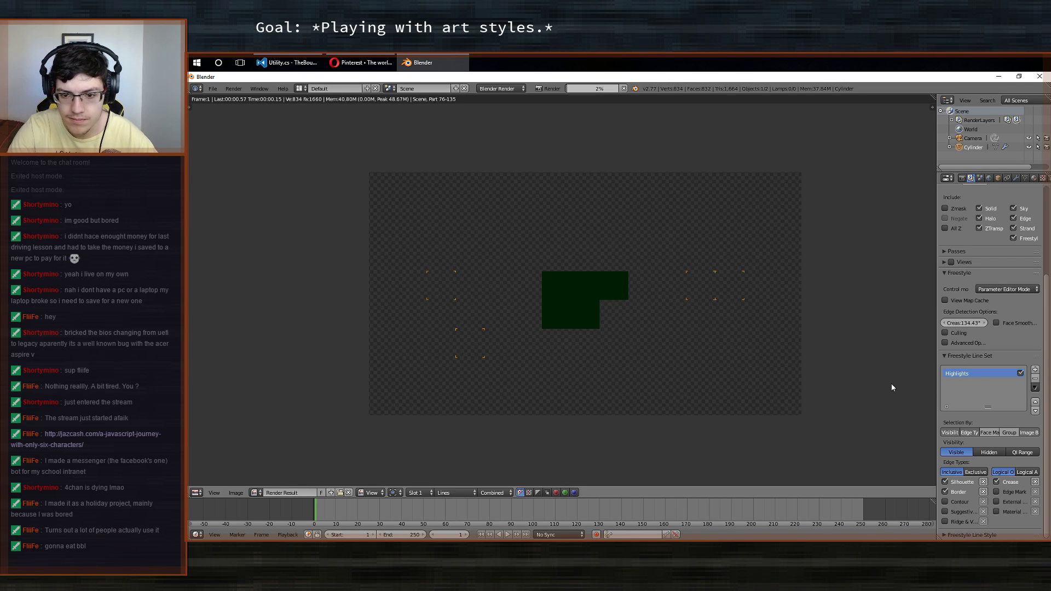
scroll(964, 376, up, 5)
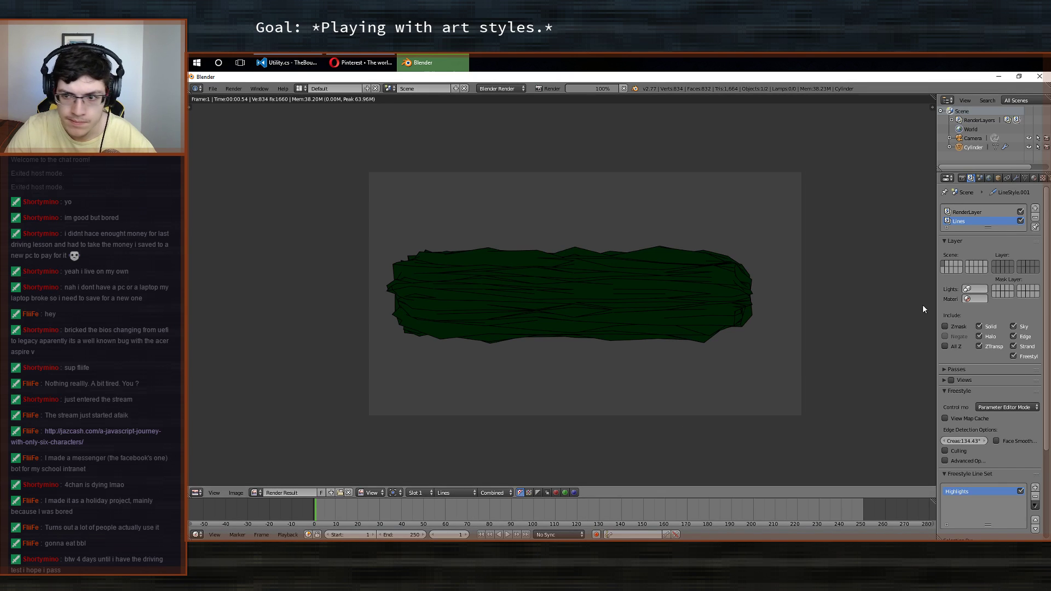
click(981, 217)
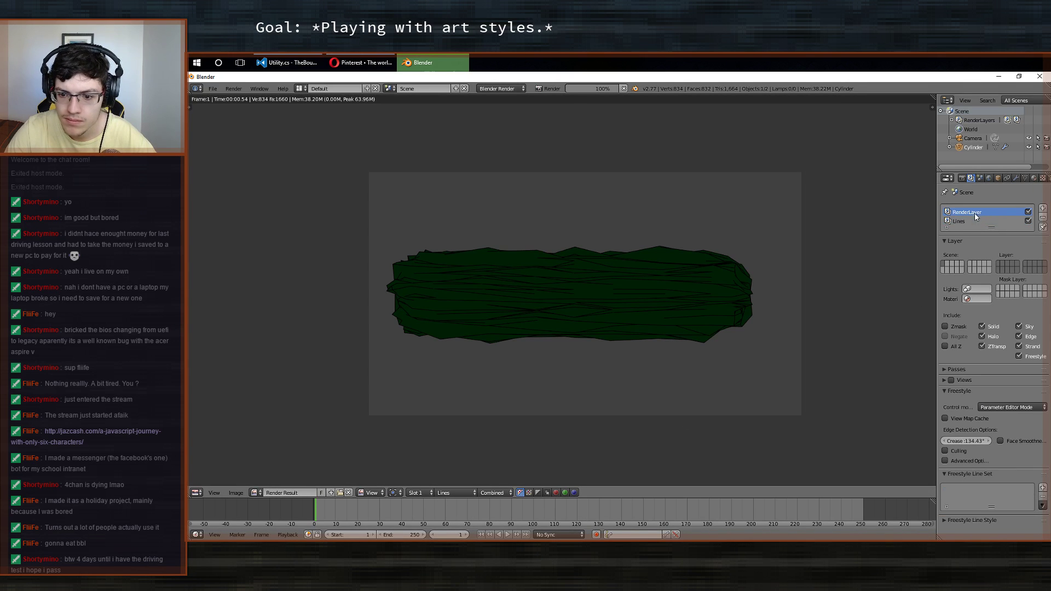
click(440, 492)
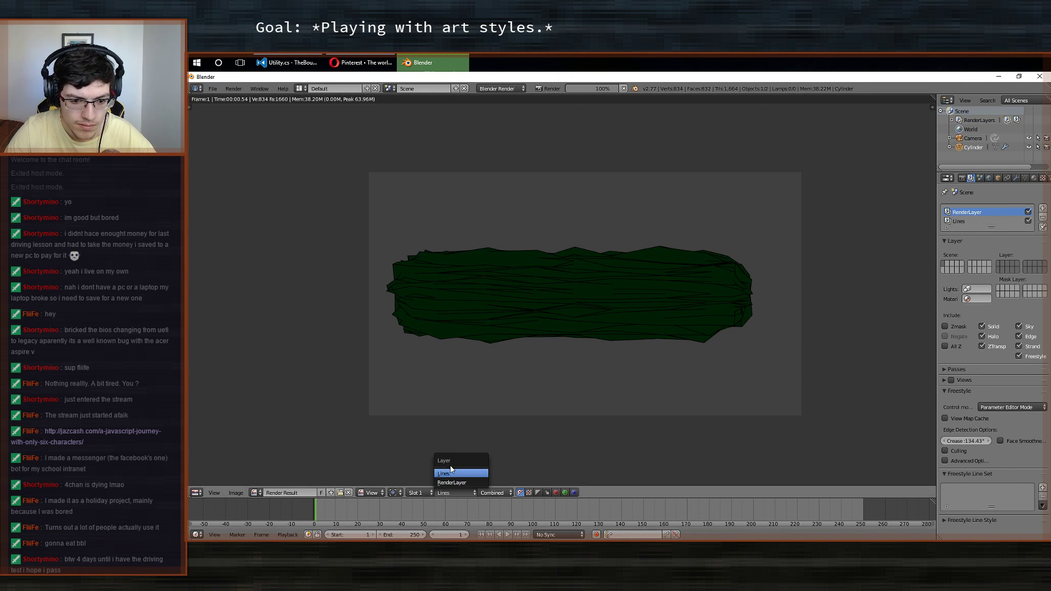
click(450, 482)
click(449, 492)
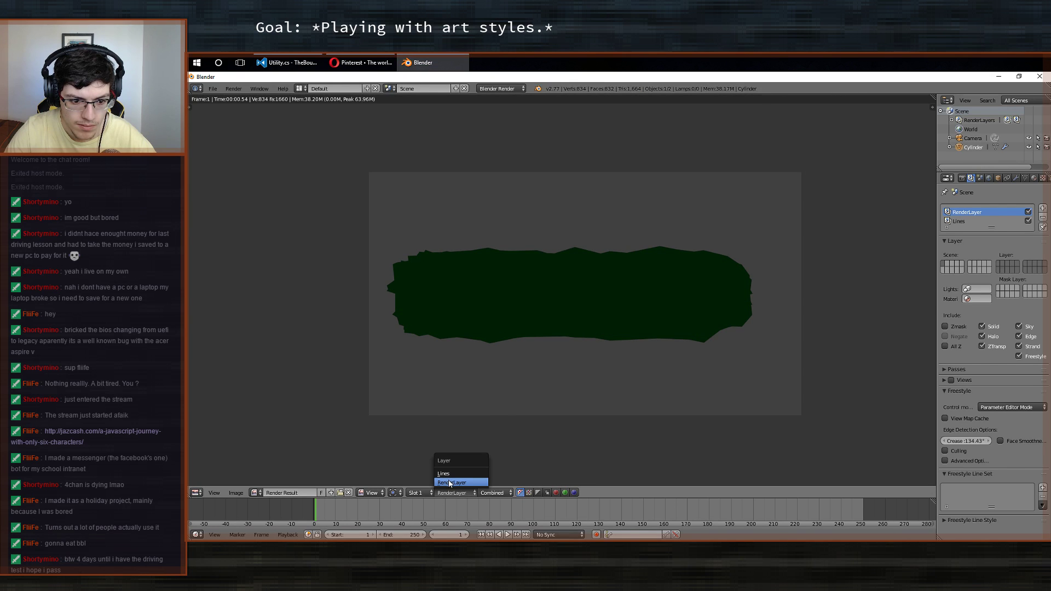
click(449, 482)
click(450, 491)
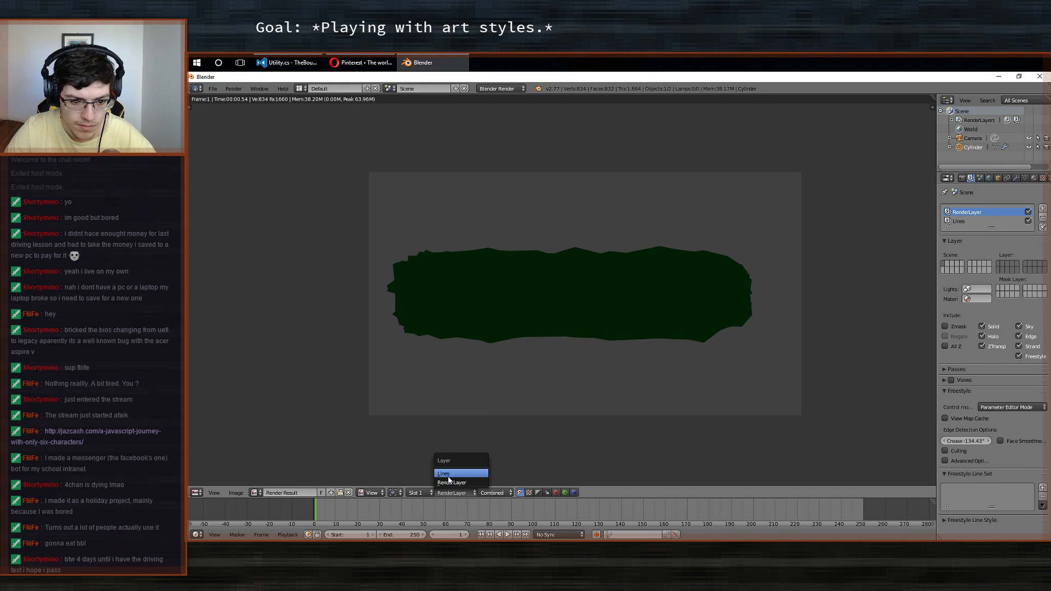
click(446, 474)
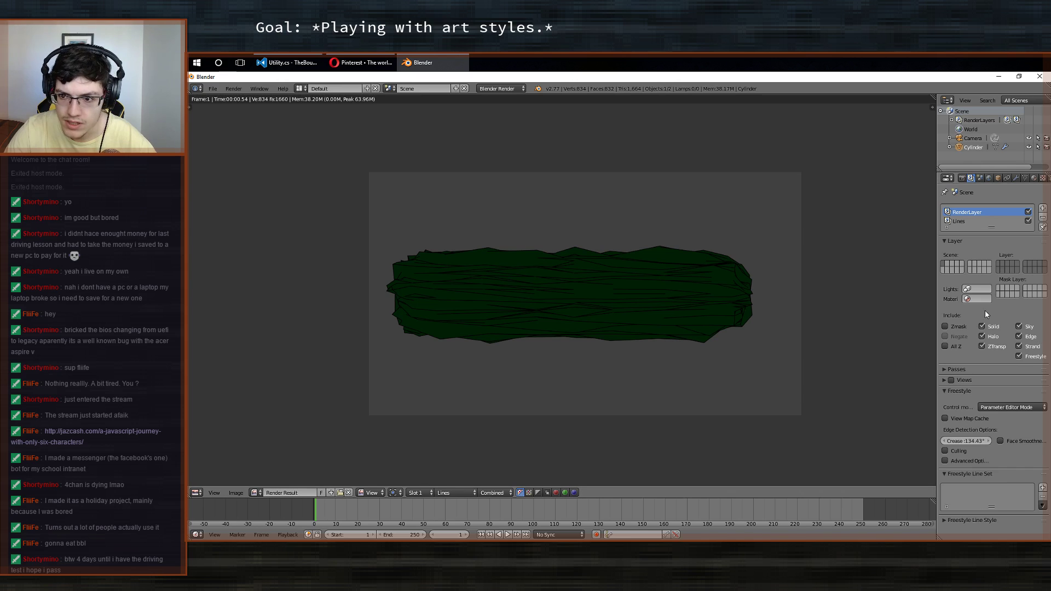
Restrict the Lines layer to Freestyle by excluding Solid, Halo, ZTransp, Sky, Edge and Strand.
click(966, 221)
scroll(986, 274, down, 4)
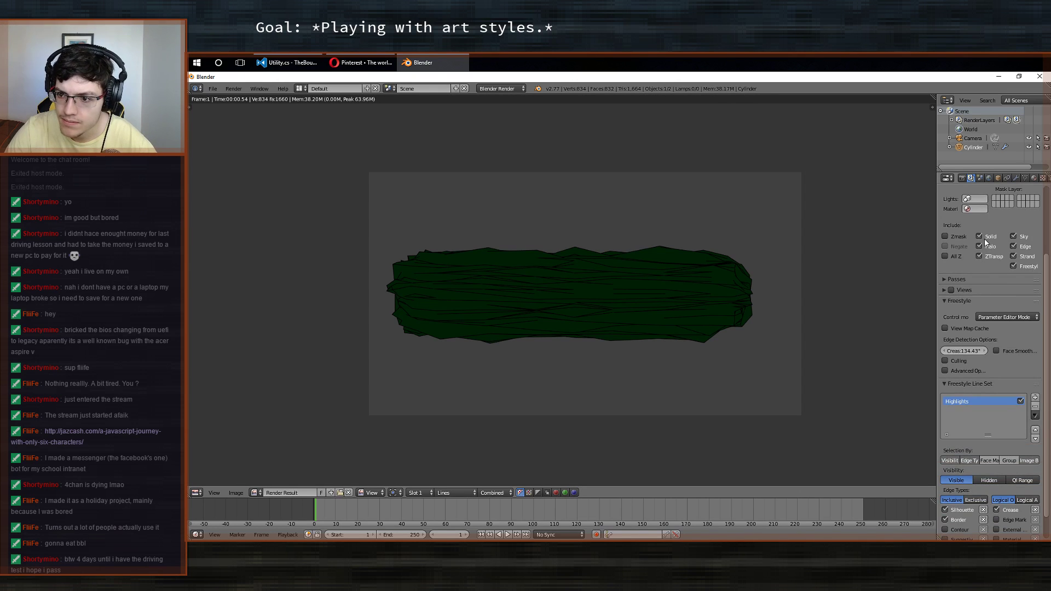
click(979, 237)
drag(983, 249, 995, 261)
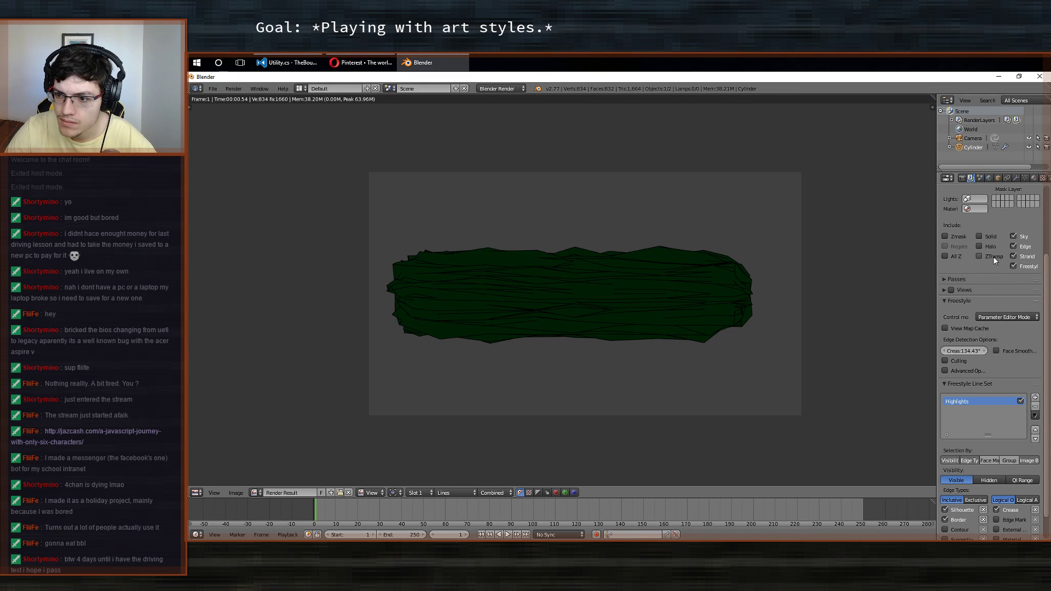
click(1014, 247)
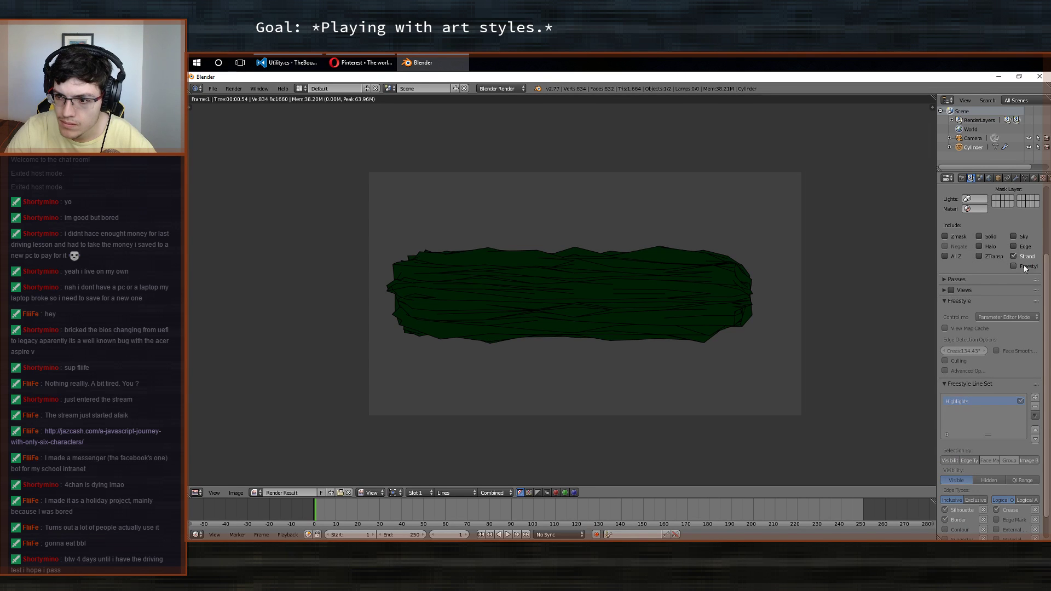
click(1014, 257)
scroll(991, 280, up, 5)
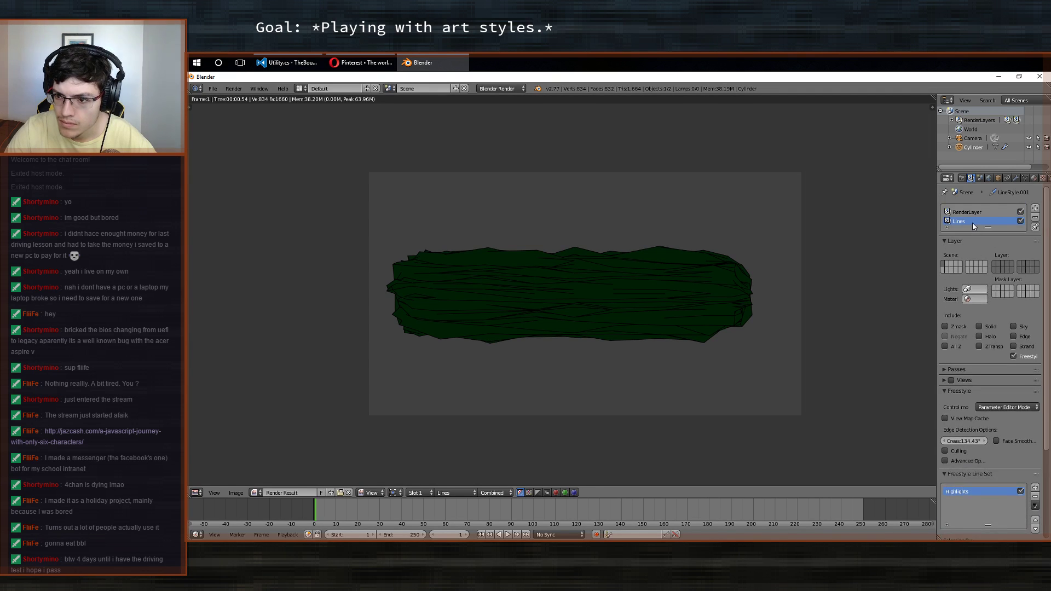
Restrict RenderLayer to Solid by excluding Halo, ZTransp, Sky, Edge, Strand and Freestyle, and render both layers.
click(968, 212)
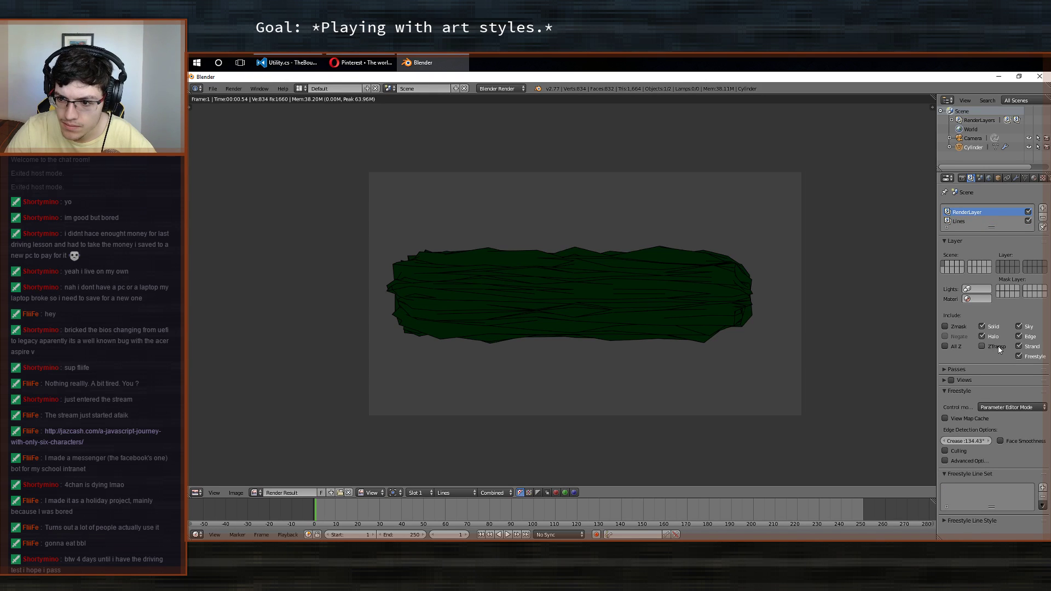
click(988, 336)
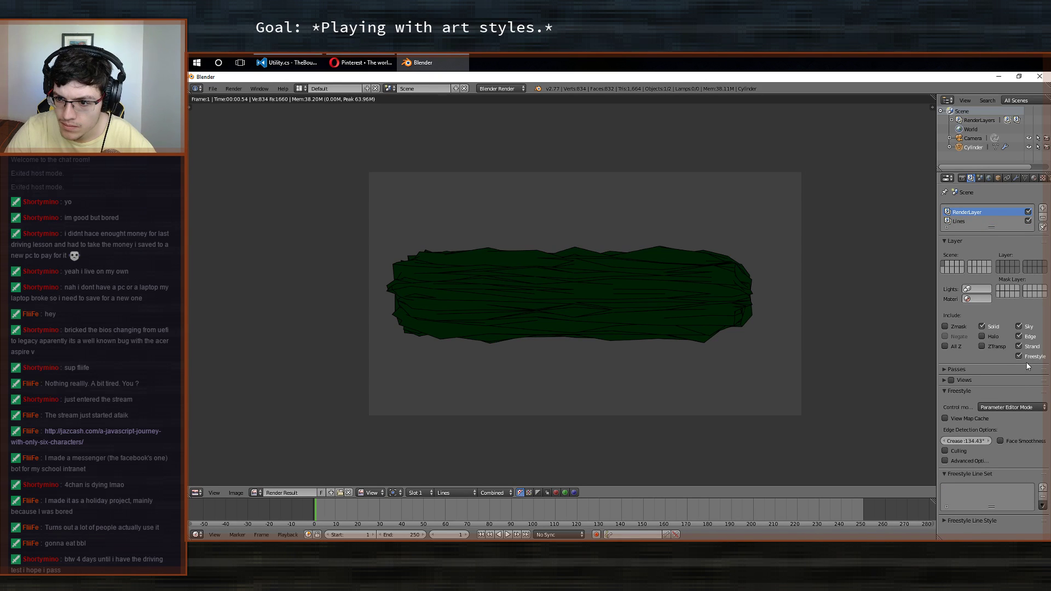
drag(1029, 356, 1029, 326)
key(F12)
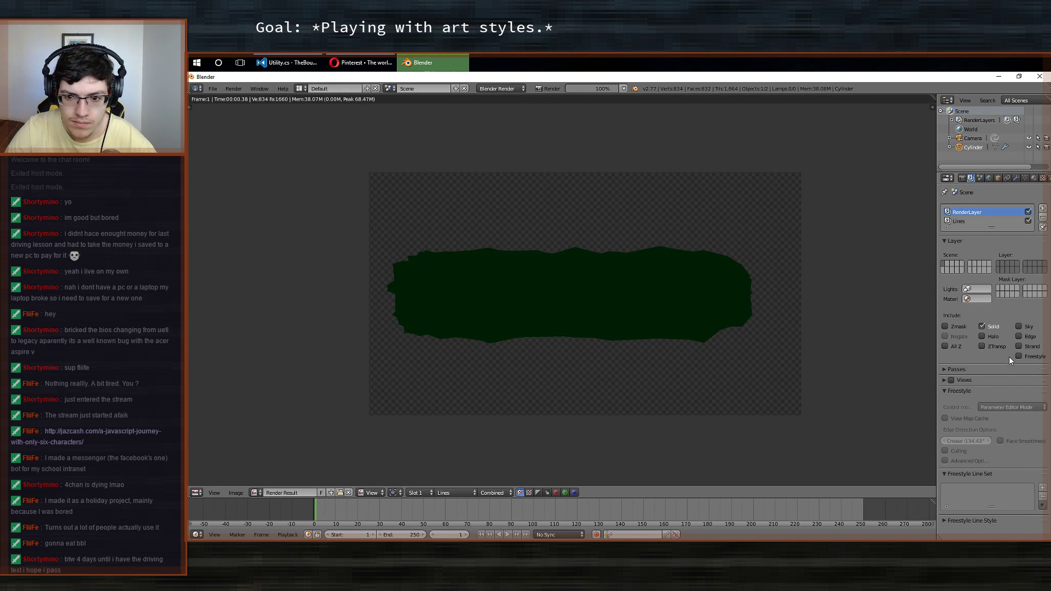
key(a)
click(968, 240)
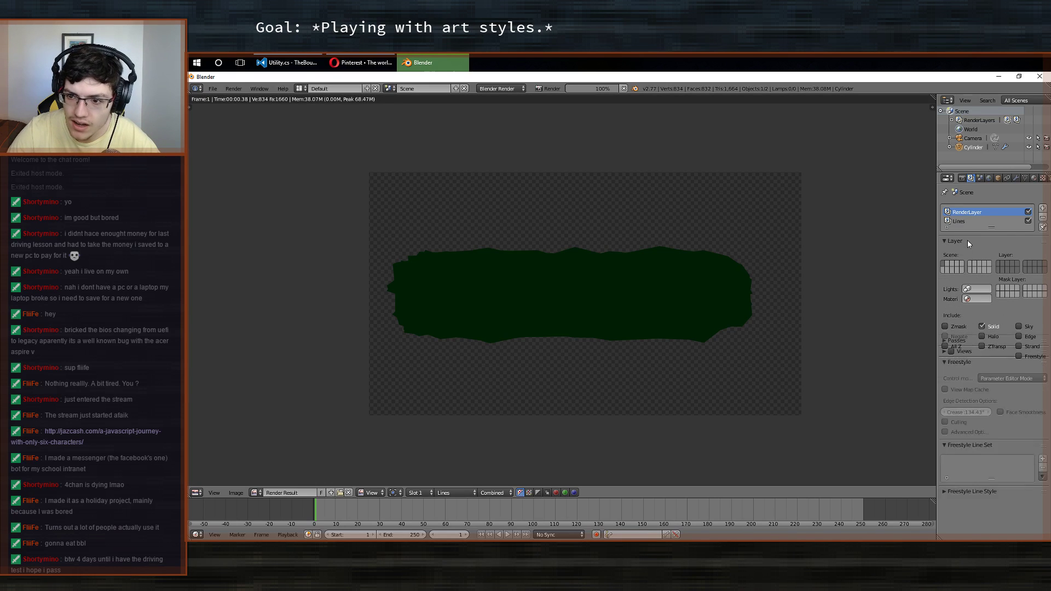
click(1021, 327)
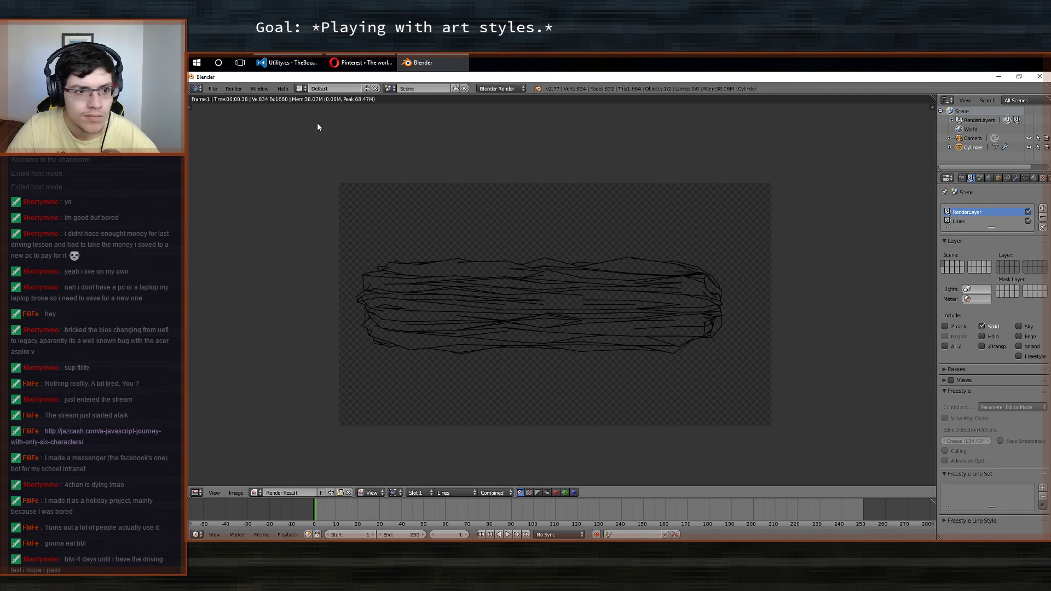
Switch to the Compositing screen layout, expand the node editor over the image editor and 3D view, and enable compositing nodes.
click(300, 88)
click(344, 119)
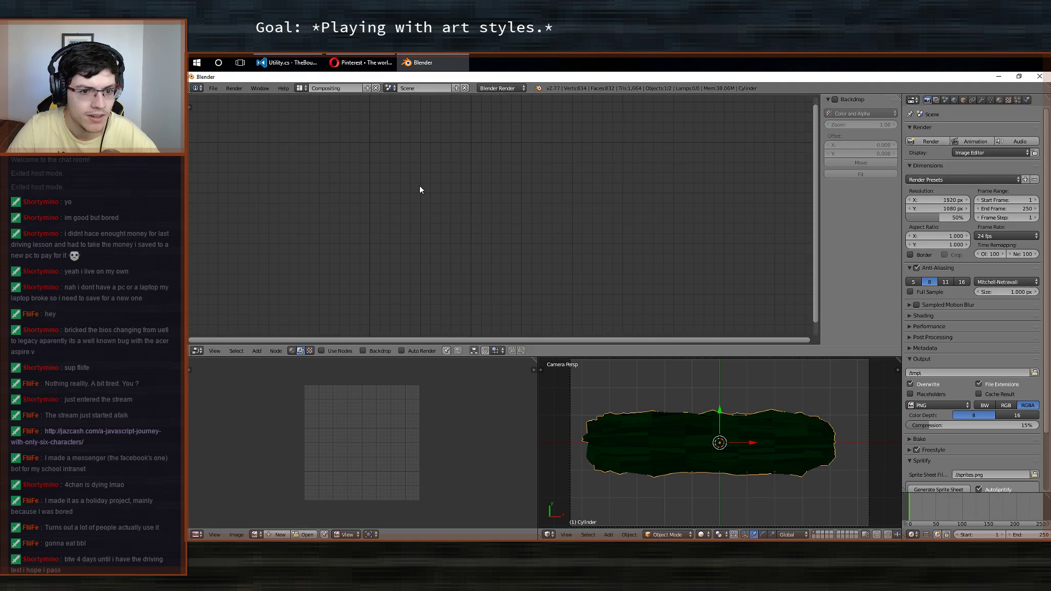
drag(536, 360, 806, 455)
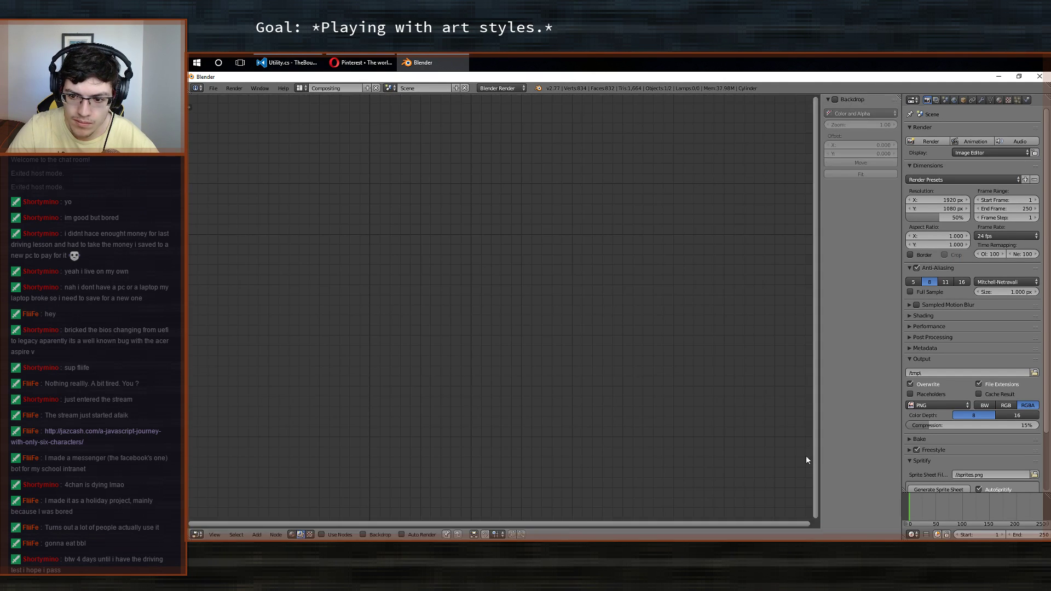
click(330, 533)
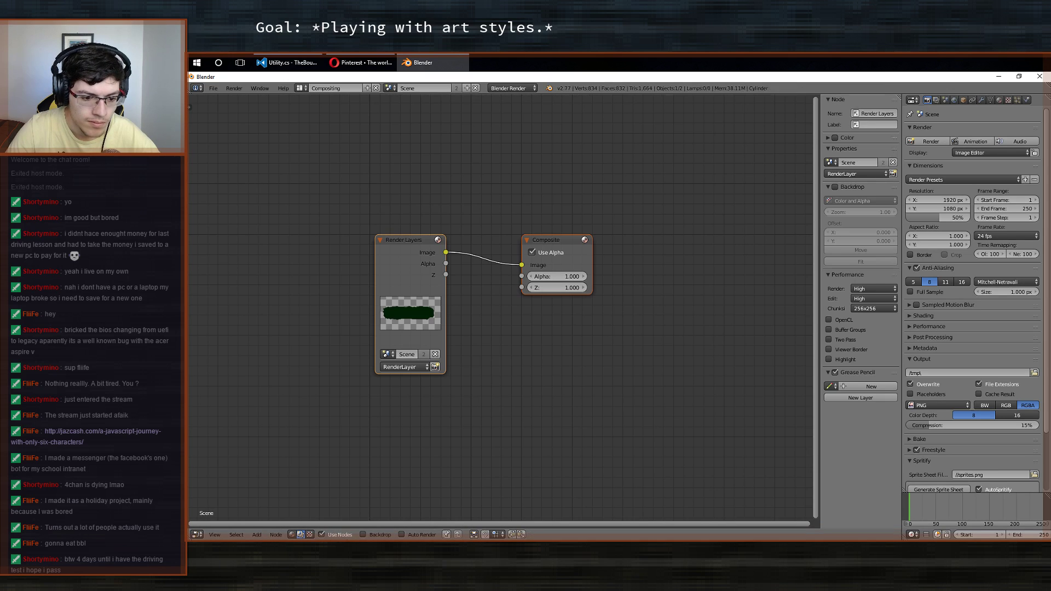
Attach a Viewer node to the Render Layers image output and spread the Render Layers, Viewer and Composite nodes apart.
ctrl+shift+click(415, 277)
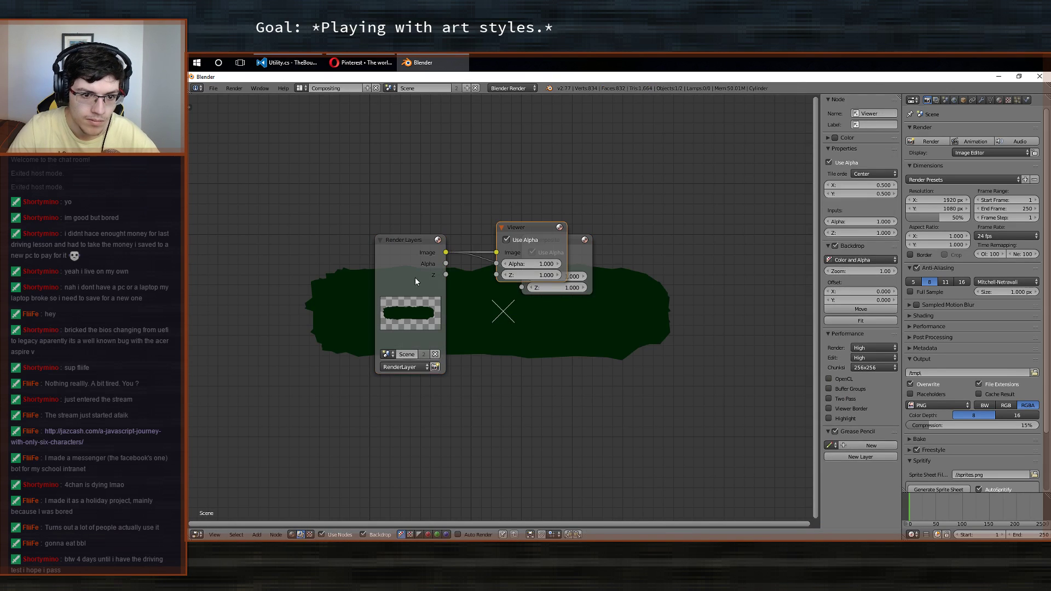
drag(415, 277, 325, 231)
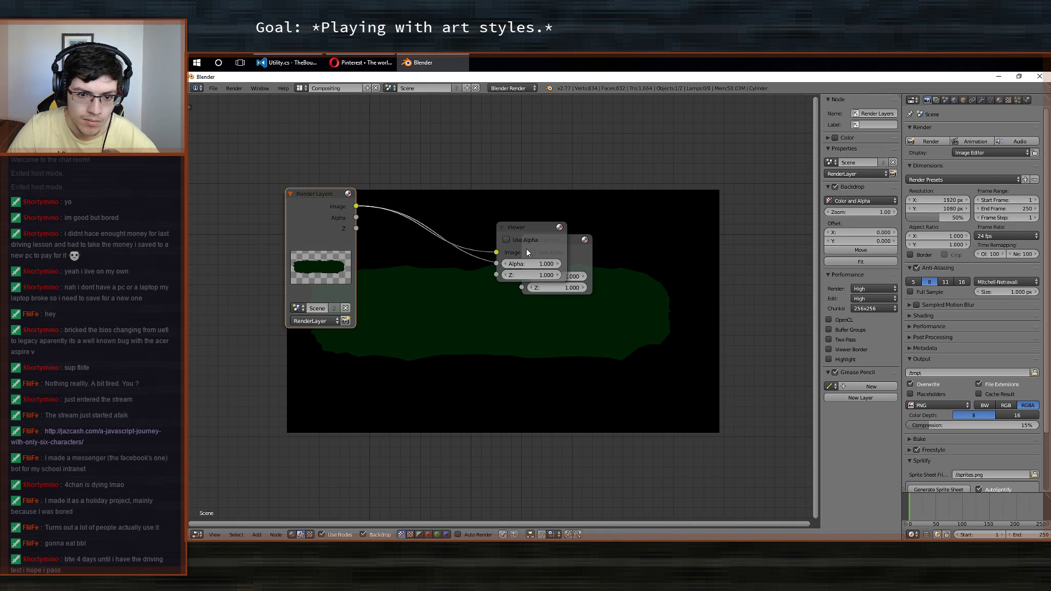
click(527, 237)
drag(528, 224, 646, 378)
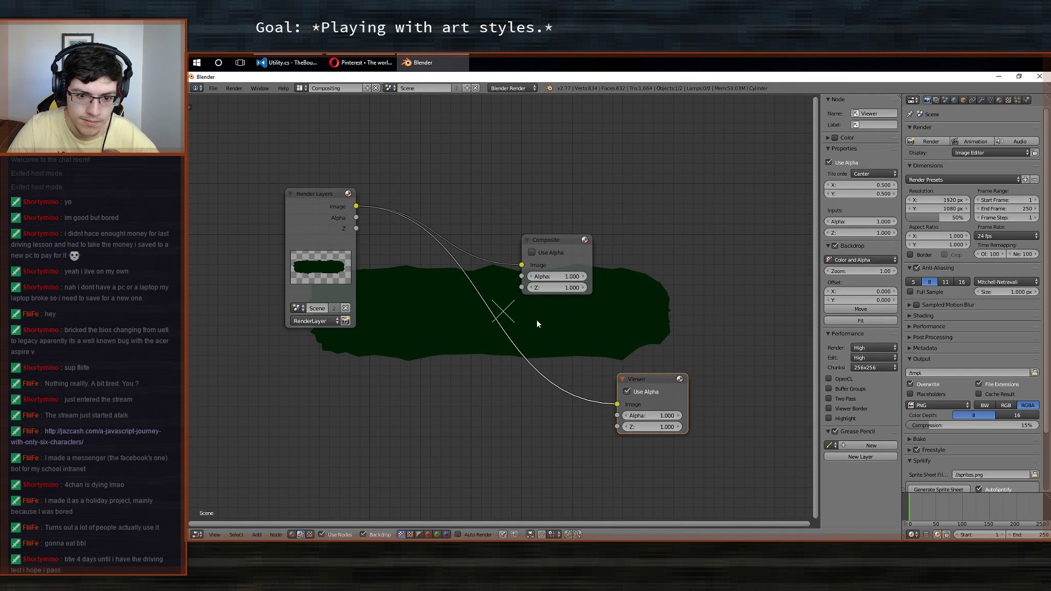
drag(560, 244, 742, 141)
Duplicate the Render Layers node, place the copy below the original and set its layer to Lines.
key(shift+a)
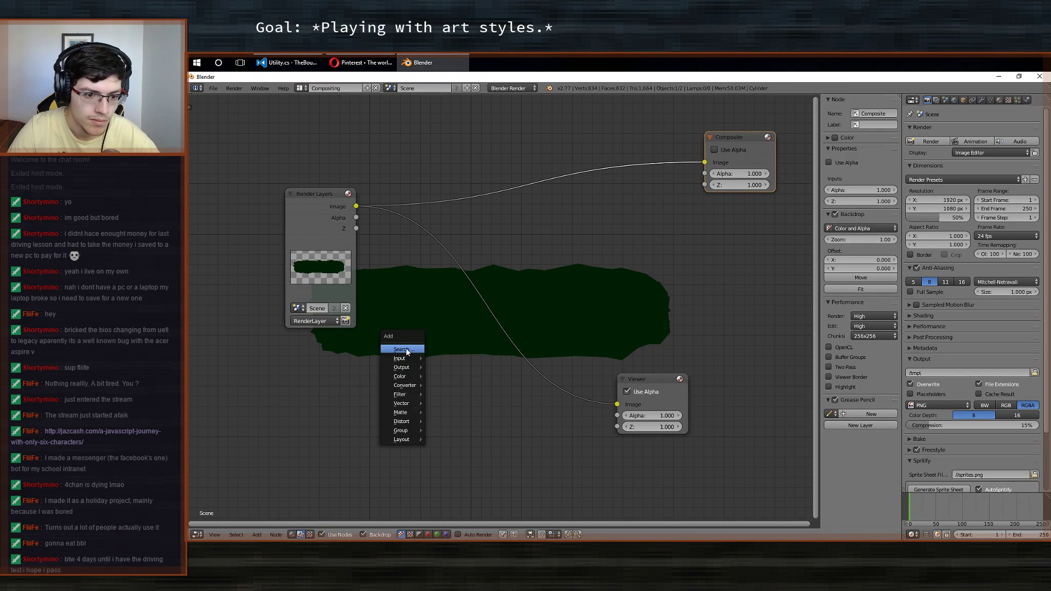
click(316, 236)
key(shift+d)
click(321, 402)
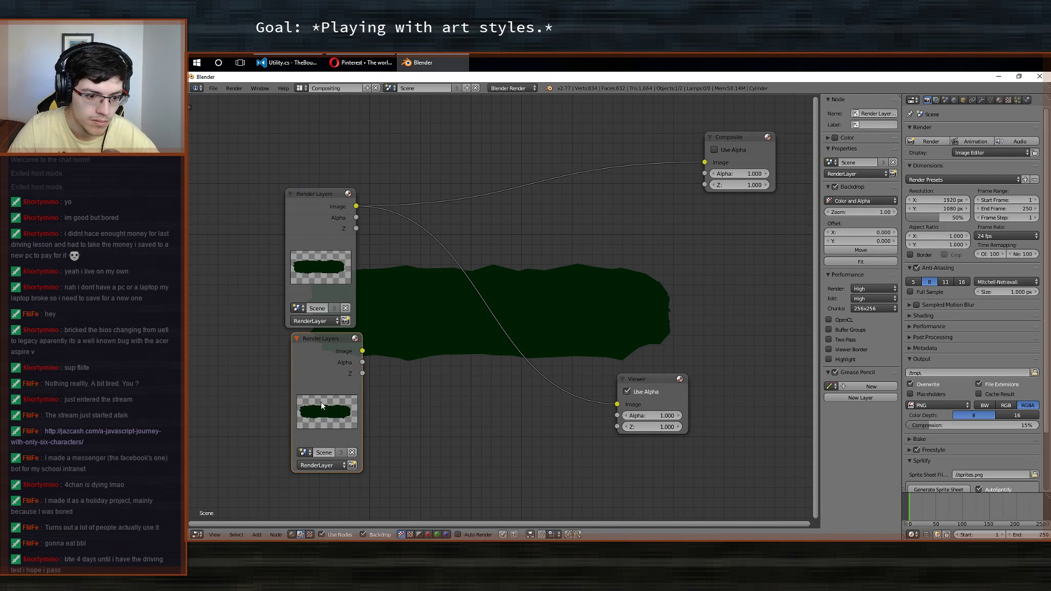
click(315, 465)
click(320, 442)
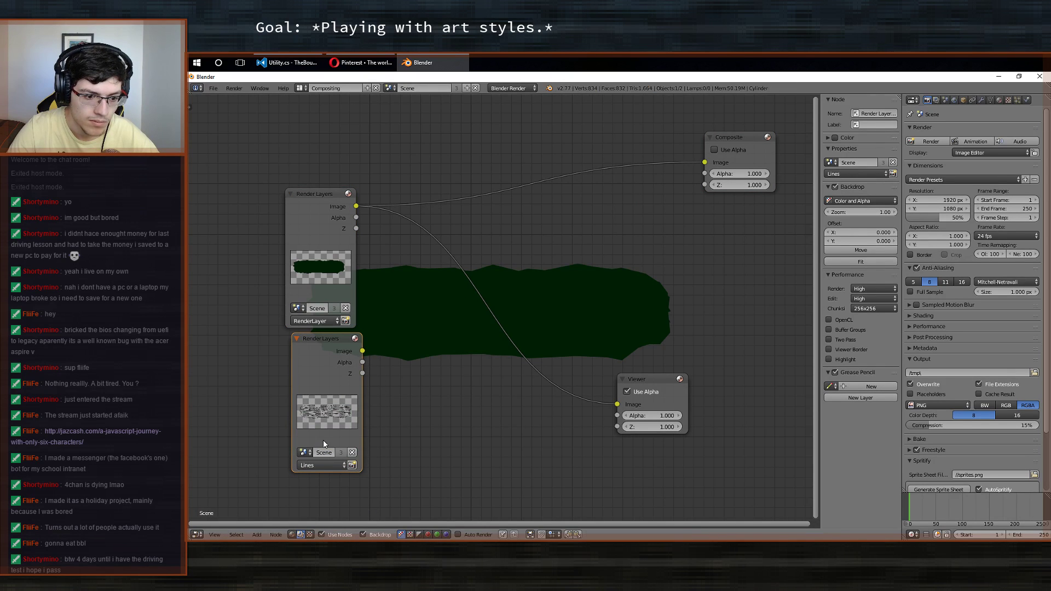
Insert an Alpha Over node on the link to the Viewer and connect the Lines image to its second image input.
key(shift+a)
mouse_move(439, 319)
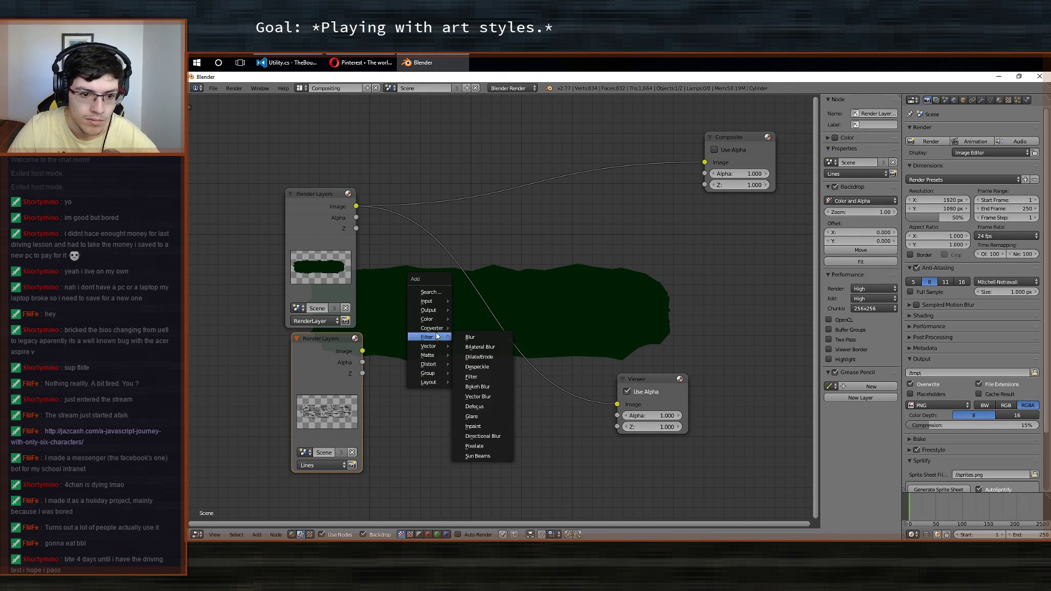
click(477, 328)
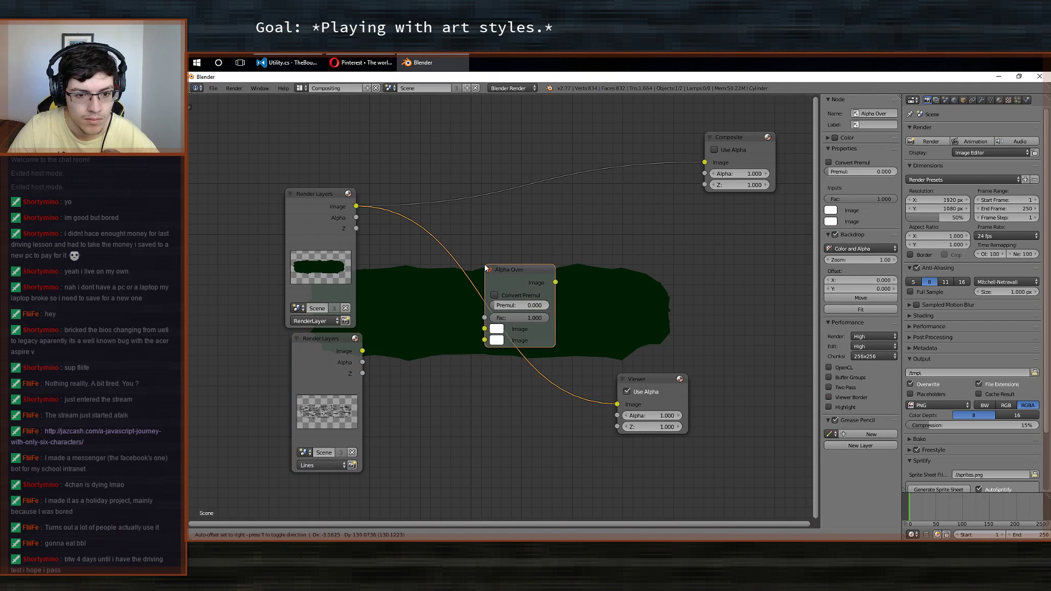
click(484, 264)
drag(363, 351, 482, 330)
Connect the Alpha Over output to the Composite node's image input and rearrange the nodes with more space between them.
drag(333, 274, 280, 212)
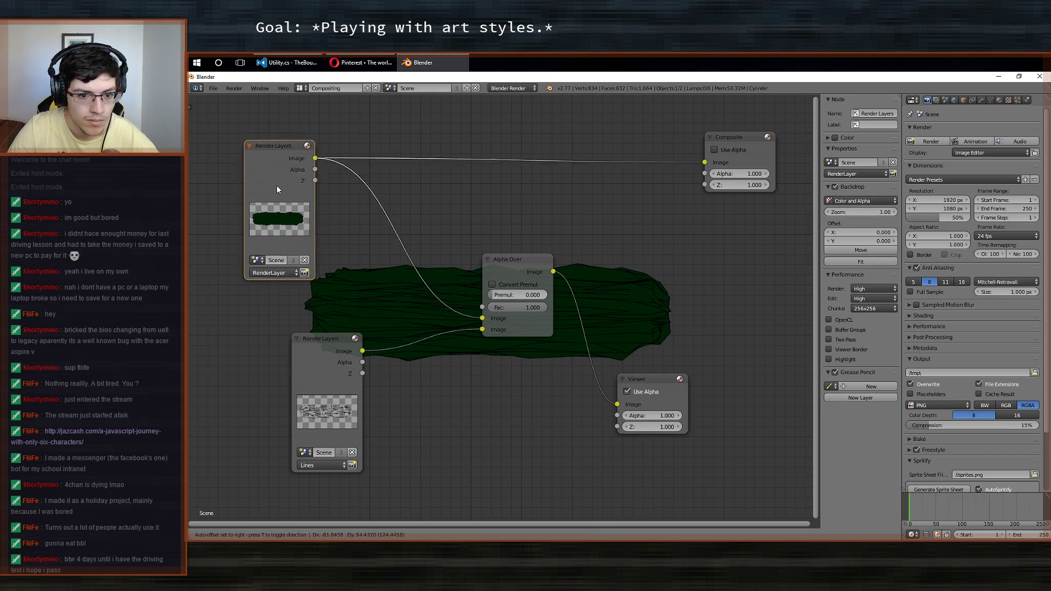
drag(314, 370, 239, 363)
drag(507, 280, 705, 170)
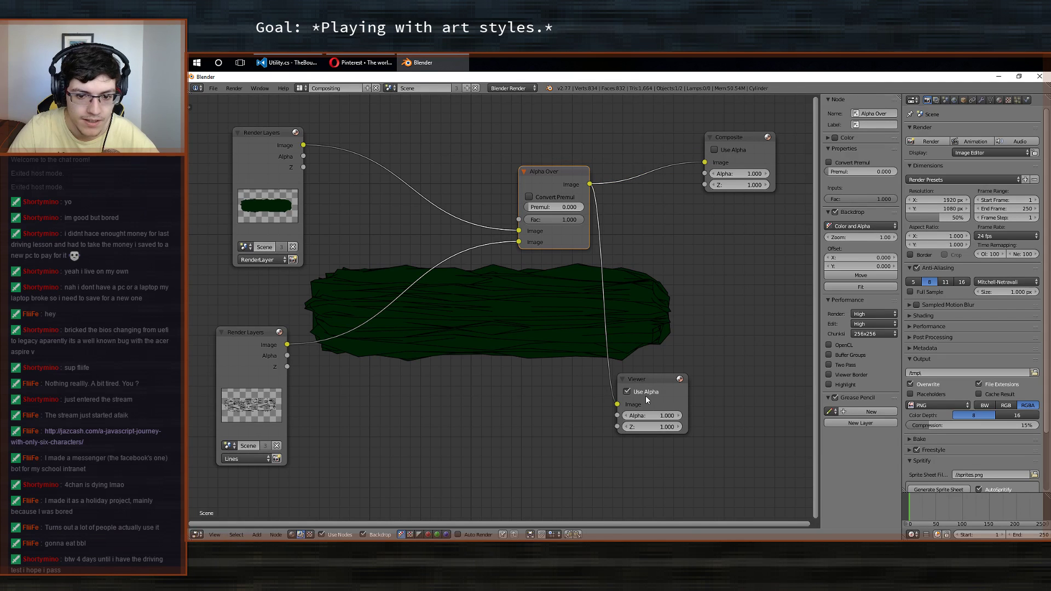
drag(664, 377, 749, 372)
drag(557, 181, 486, 144)
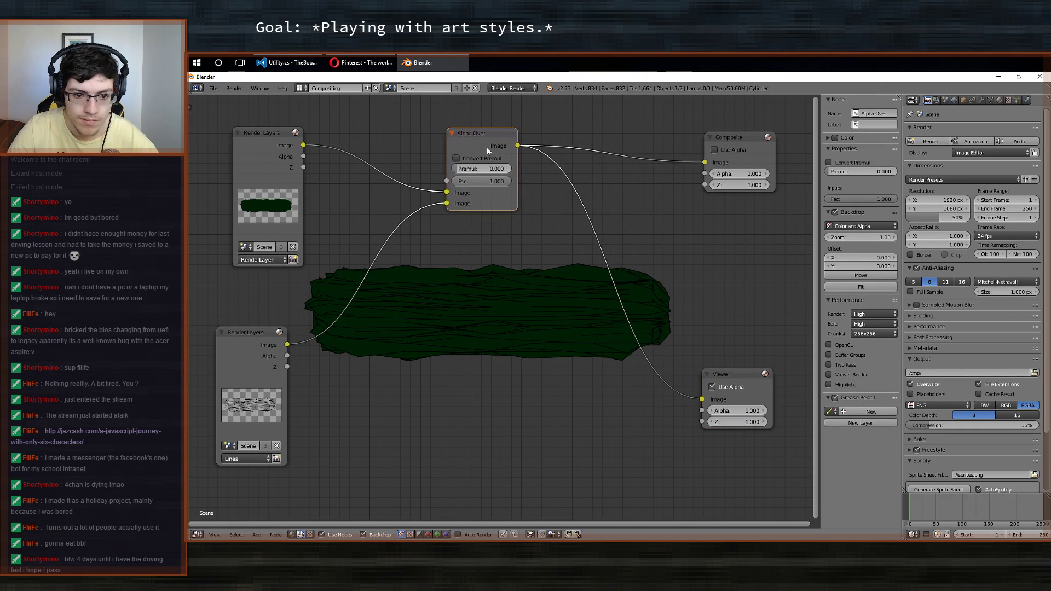
Render the scene, inspect the Composite result and the render layer settings, and return to the node editor.
key(F12)
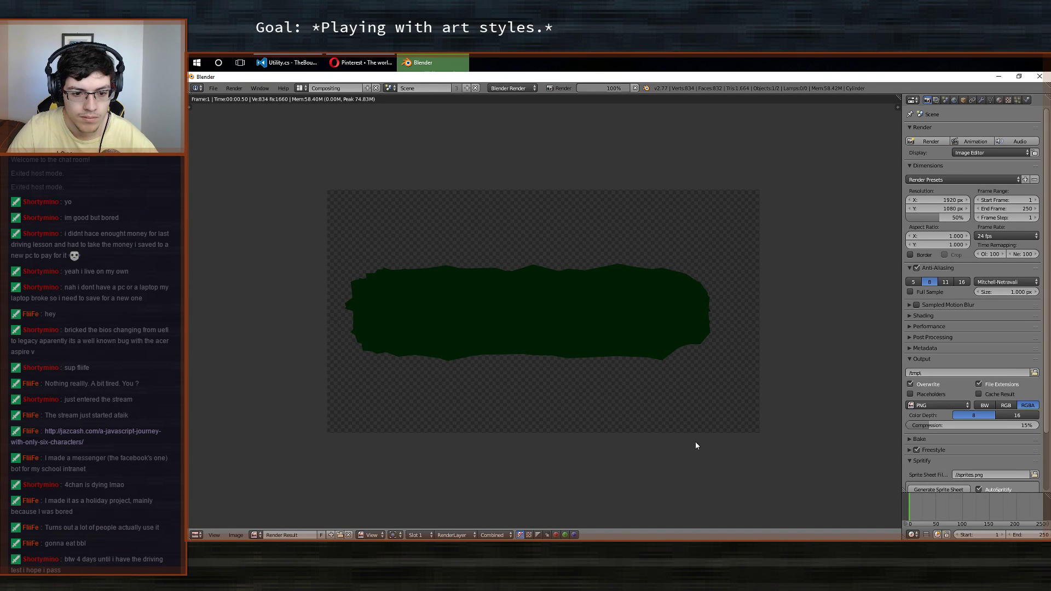
scroll(944, 252, down, 3)
scroll(944, 248, up, 3)
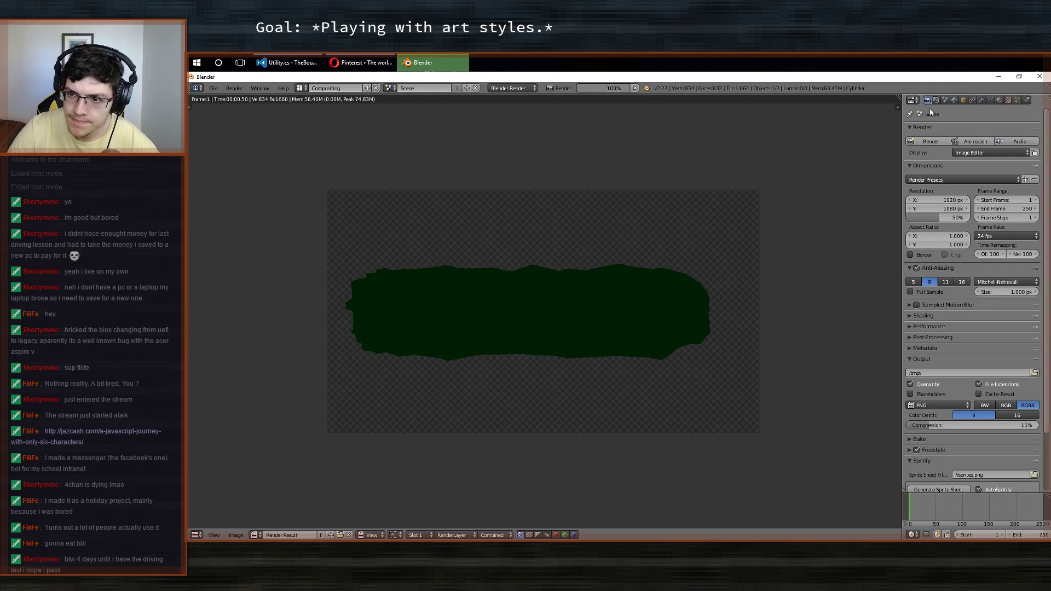
click(936, 99)
scroll(974, 316, down, 5)
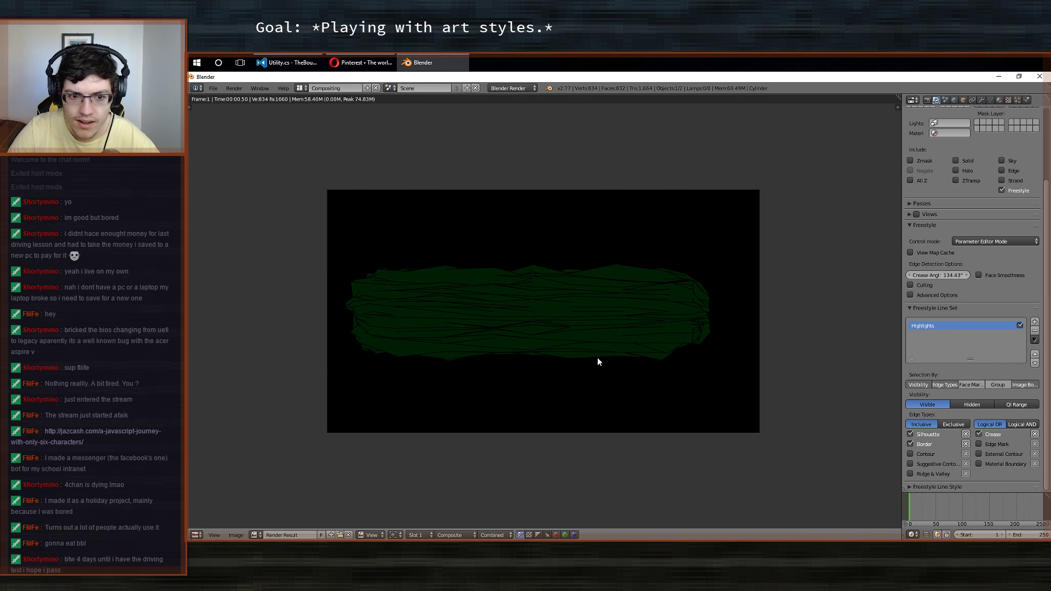
key(Escape)
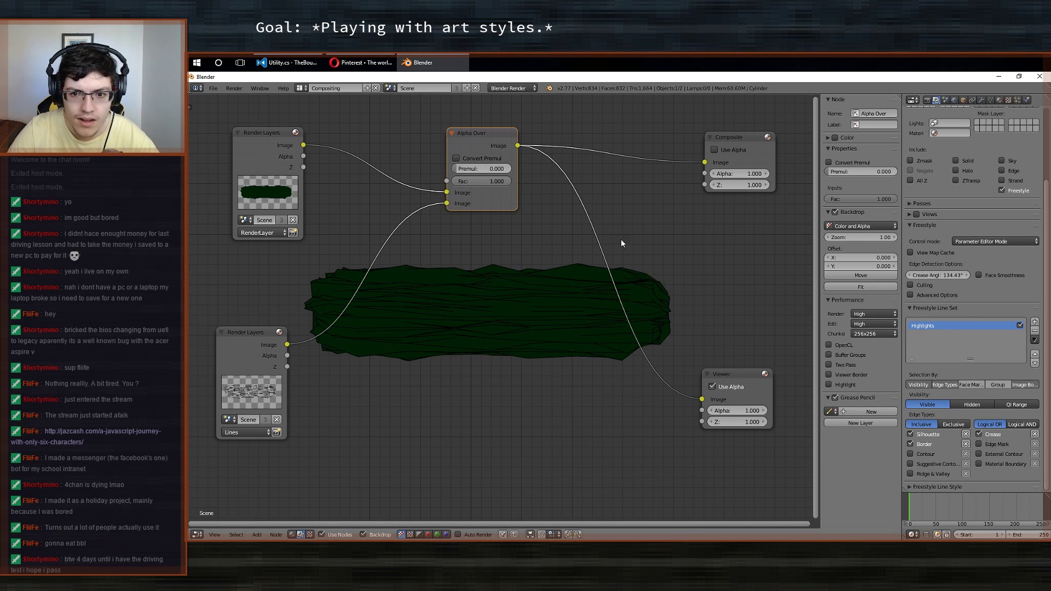
Preview the RenderLayer, Lines and Alpha Over node outputs in turn on the backdrop.
ctrl+shift+click(262, 162)
ctrl+shift+click(245, 358)
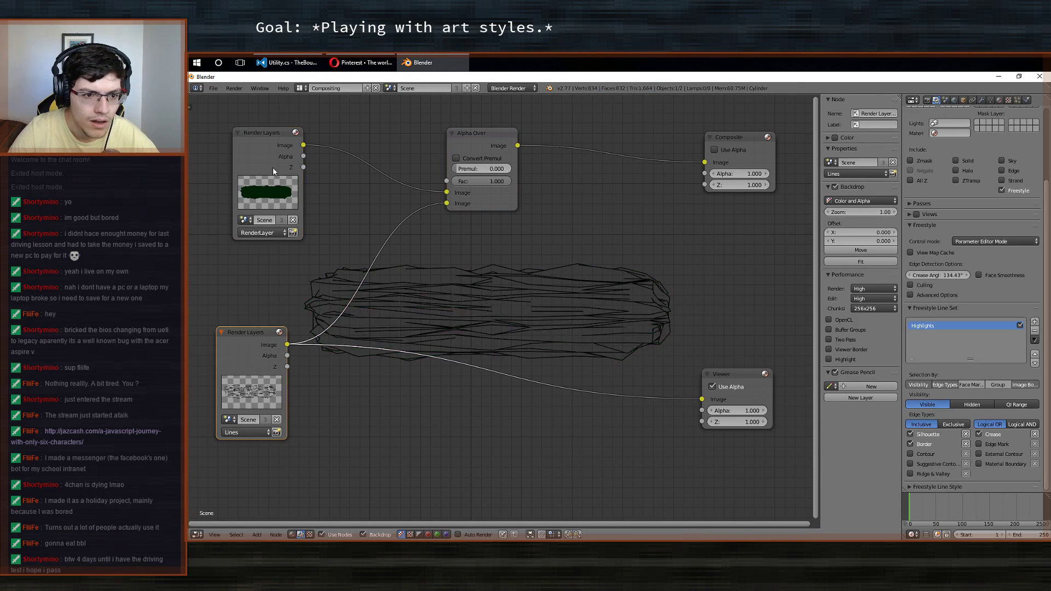
ctrl+shift+click(272, 166)
ctrl+shift+click(478, 134)
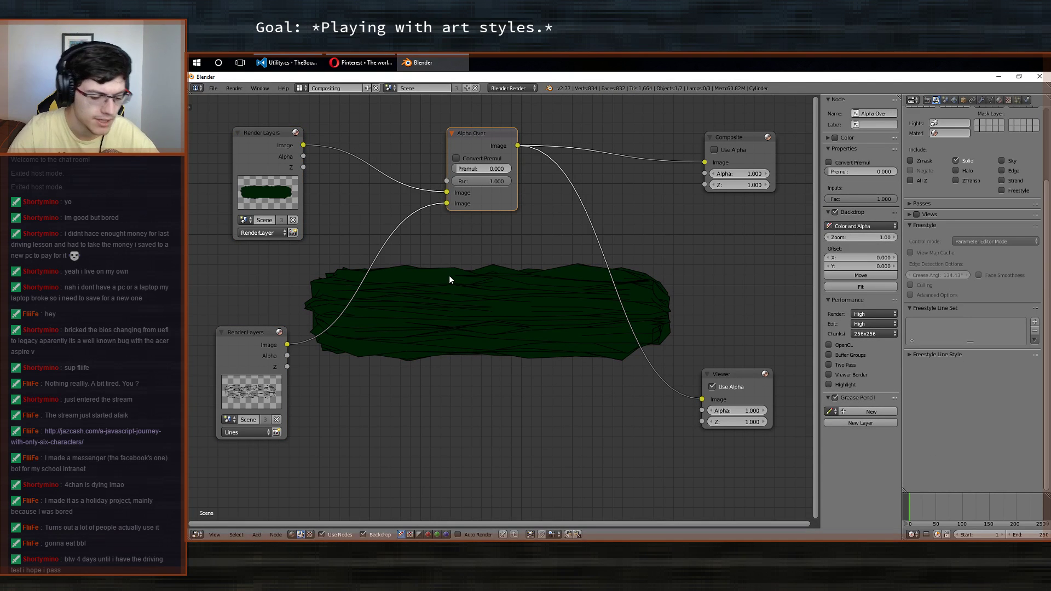
Render again and compare the Composite, Lines and RenderLayer results, checking the display channels of the Composite result.
key(F12)
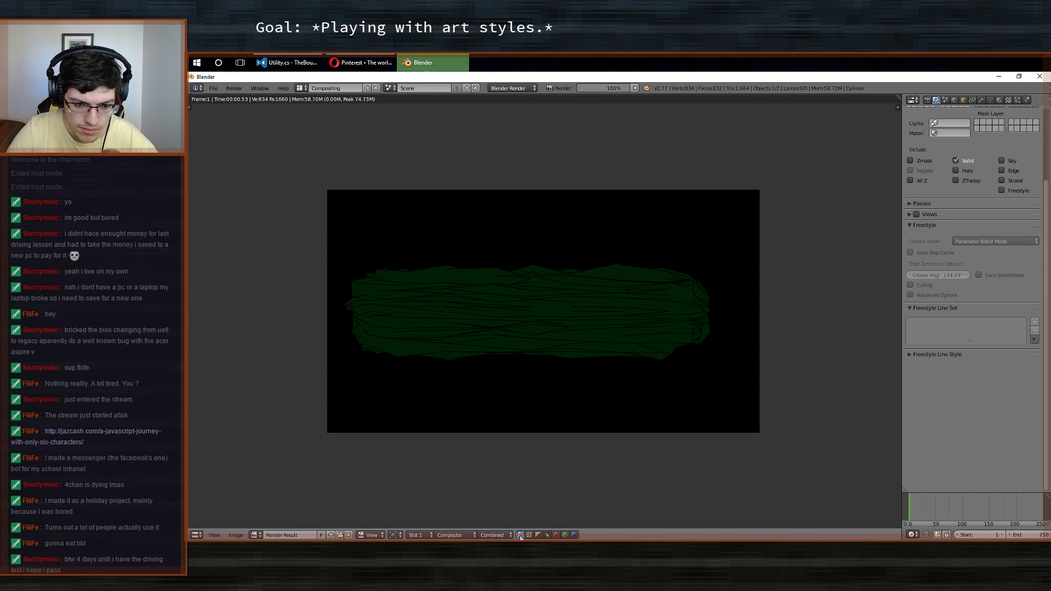
click(537, 535)
click(521, 535)
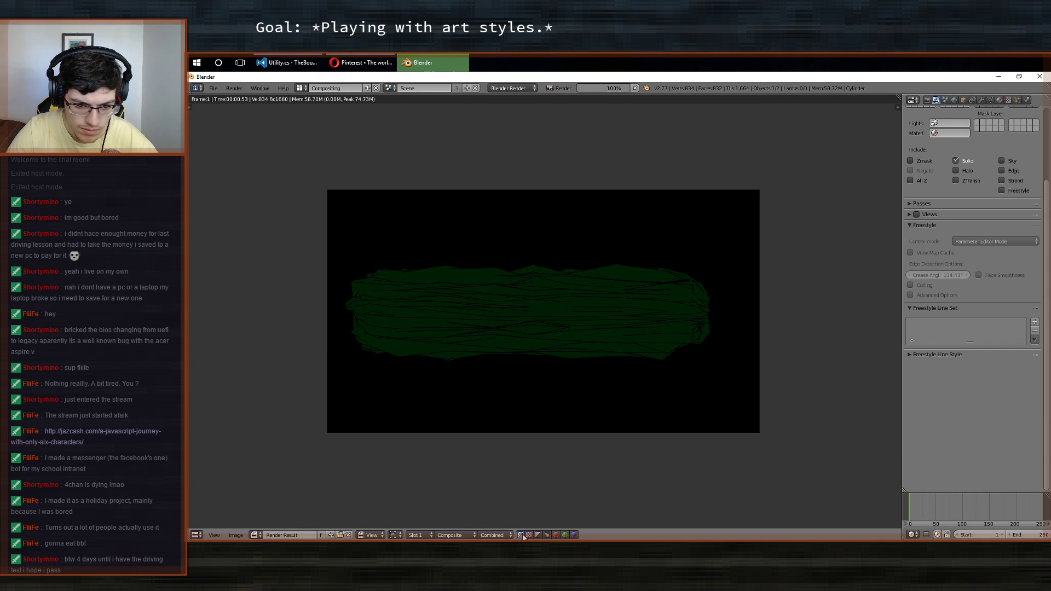
click(452, 535)
click(458, 506)
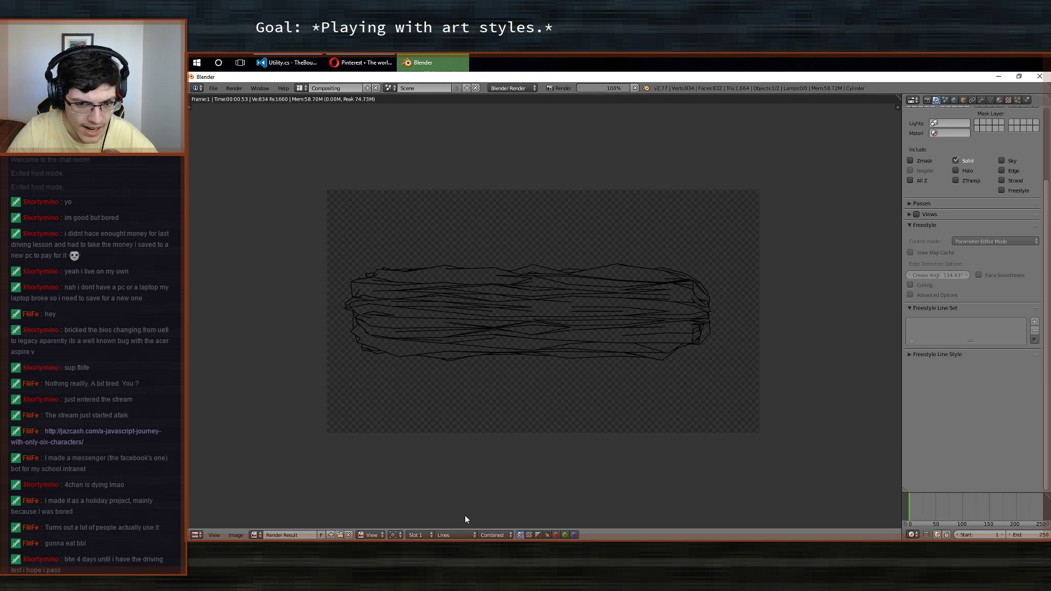
click(458, 535)
click(463, 516)
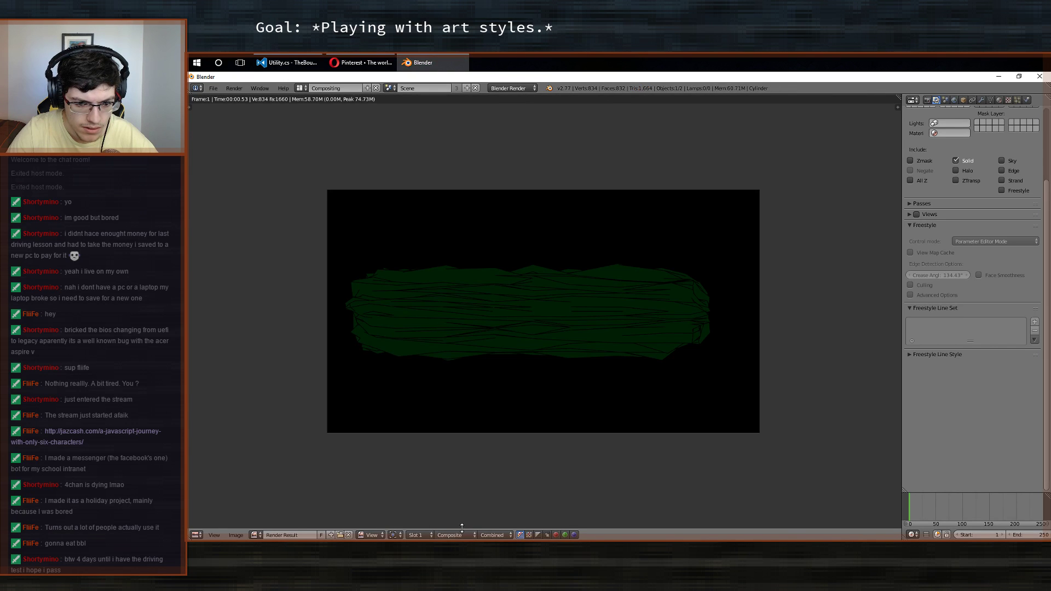
click(456, 535)
click(456, 535)
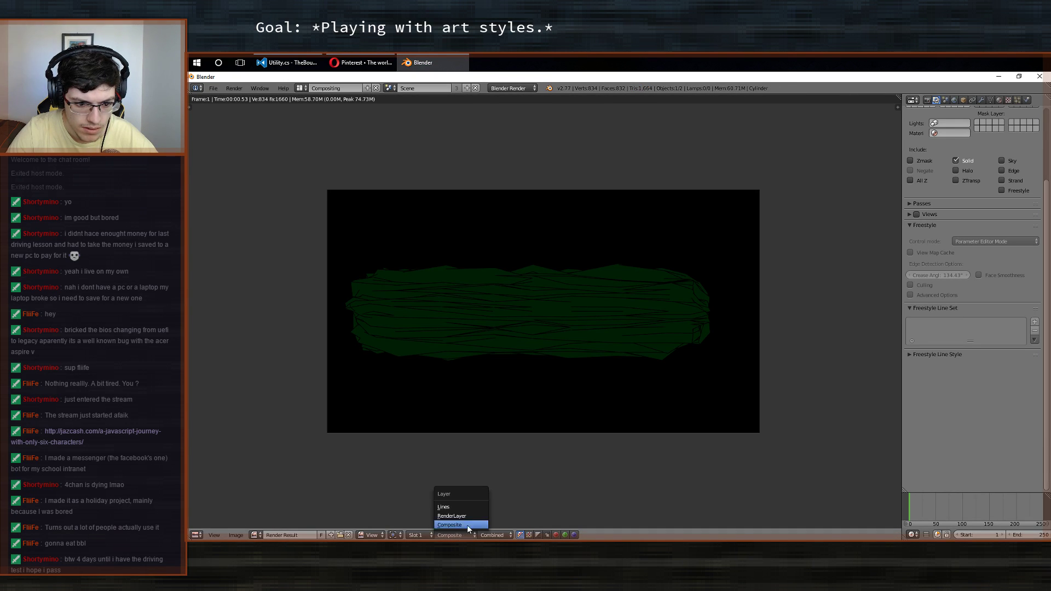
click(470, 522)
click(454, 535)
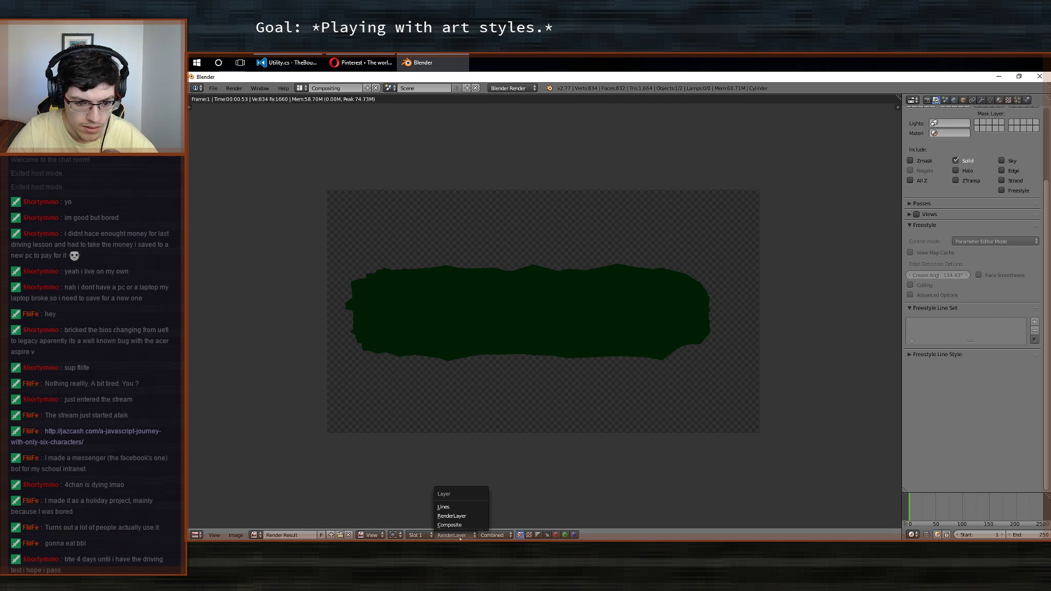
click(458, 505)
click(458, 534)
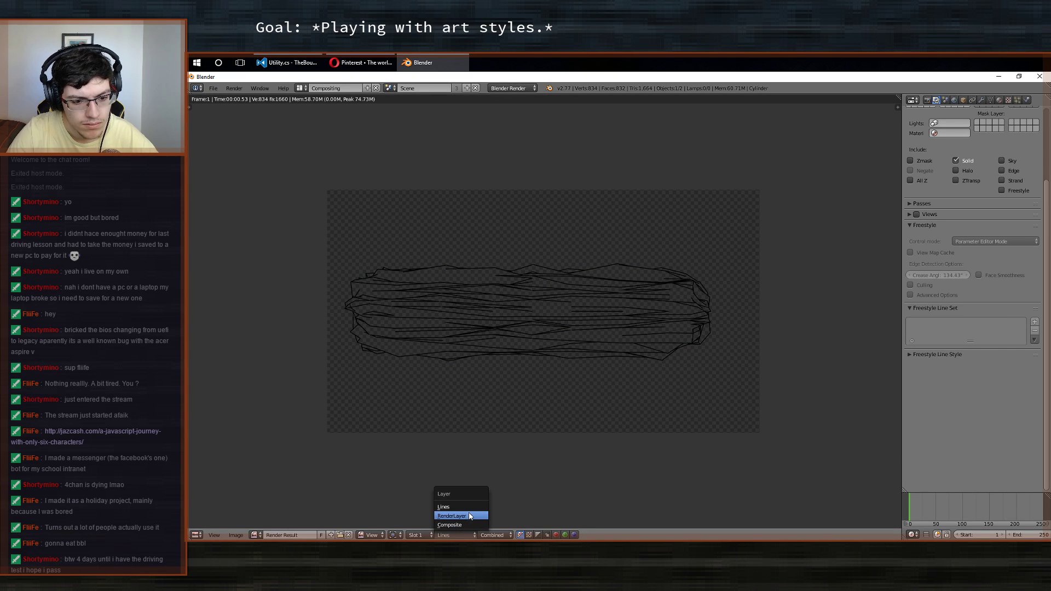
click(470, 515)
Set the alpha mode in the scene's render Shading settings to Transparent.
scroll(926, 165, up, 5)
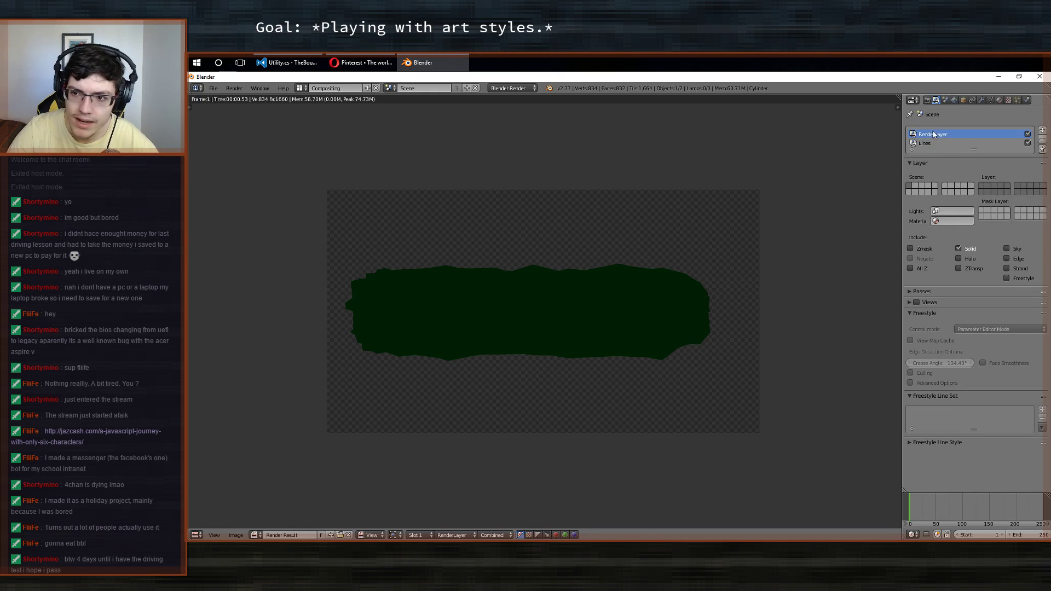
click(927, 102)
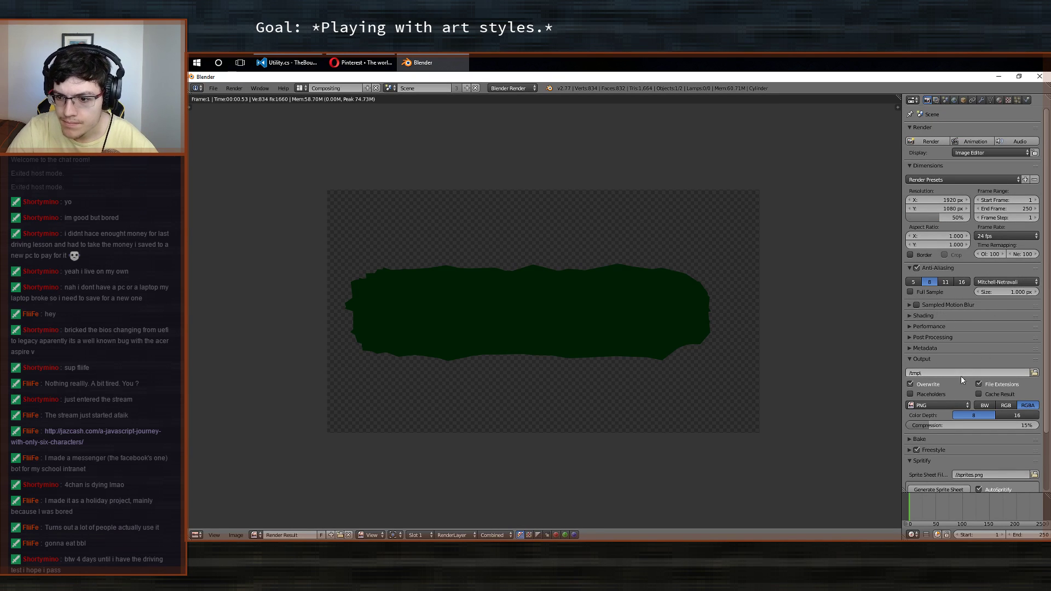
click(955, 316)
click(1020, 340)
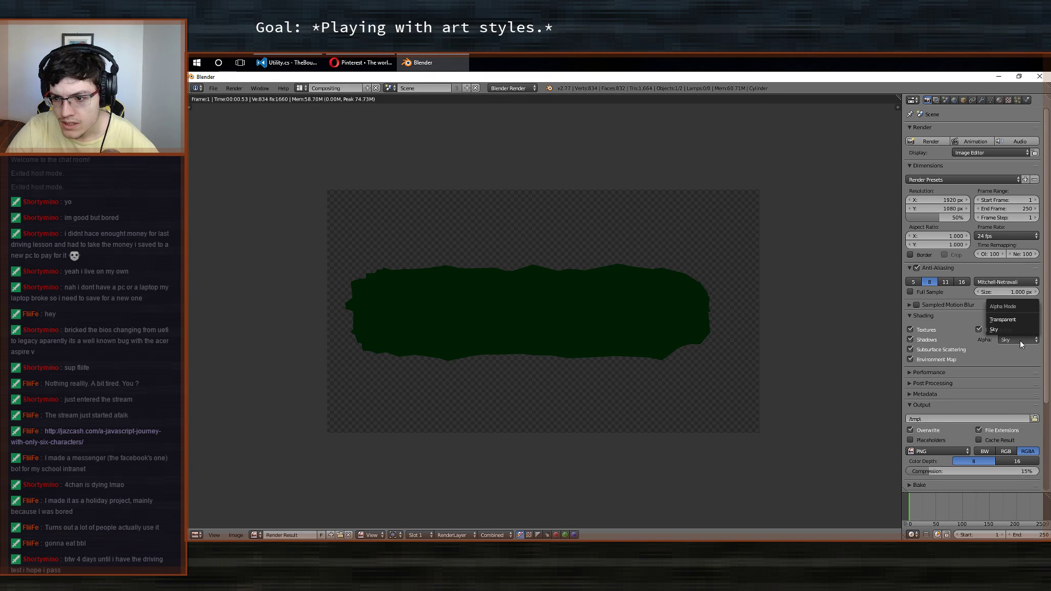
click(1011, 320)
Render with the new alpha mode and show the Composite layer of the result.
key(F12)
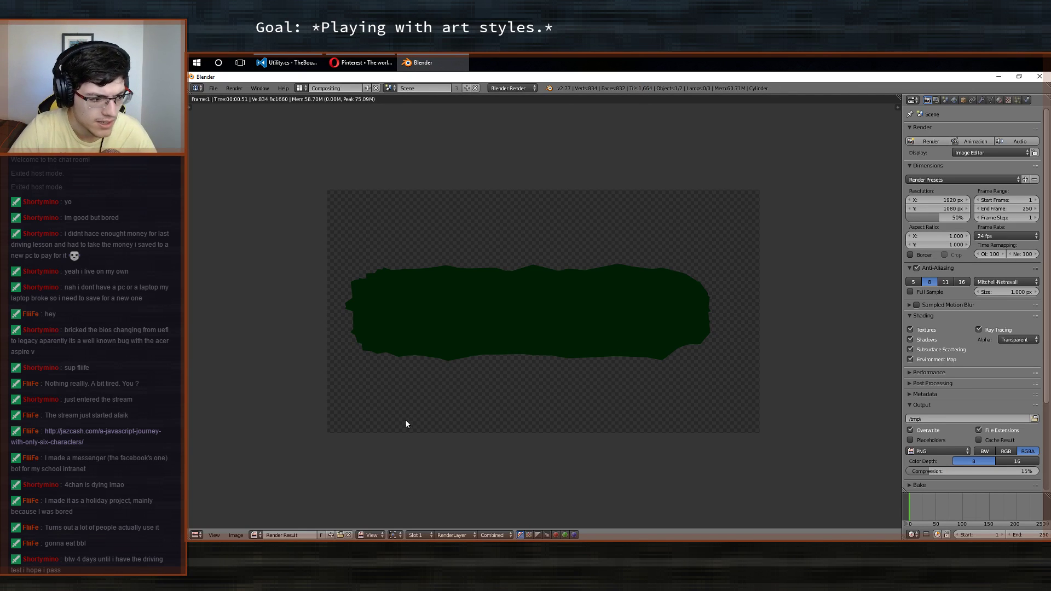
middle_drag(635, 351, 590, 345)
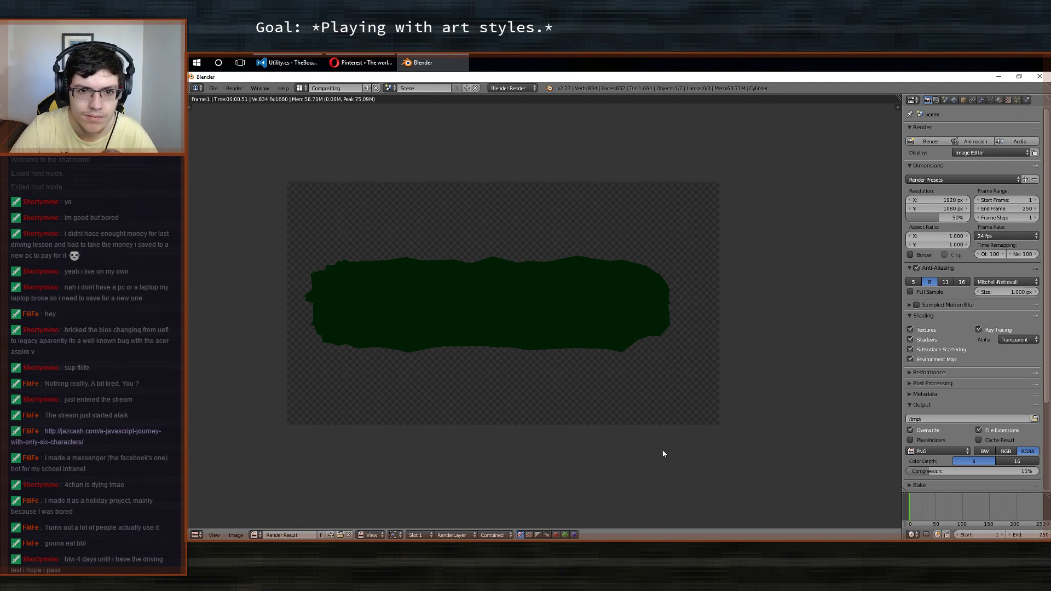
click(469, 535)
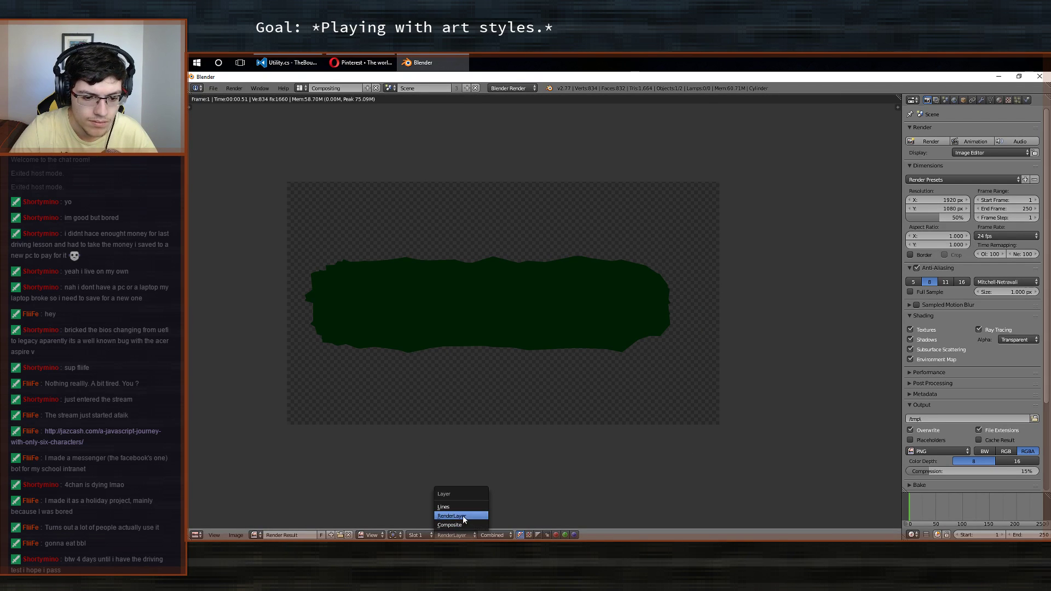
click(452, 524)
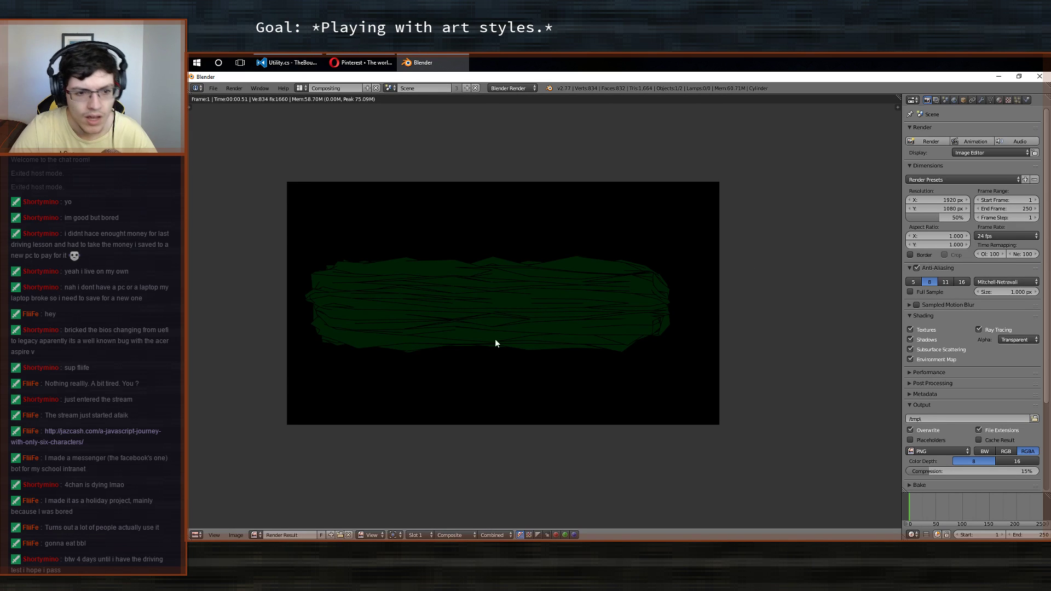
Enable Use Alpha on the Composite node and render the composite again.
key(shift+F3)
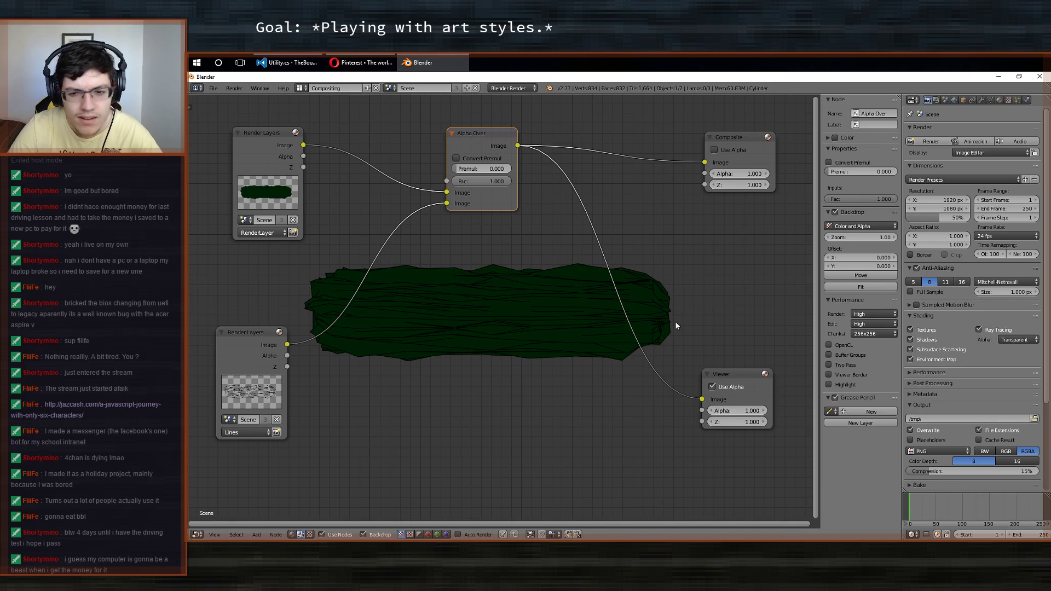
click(735, 150)
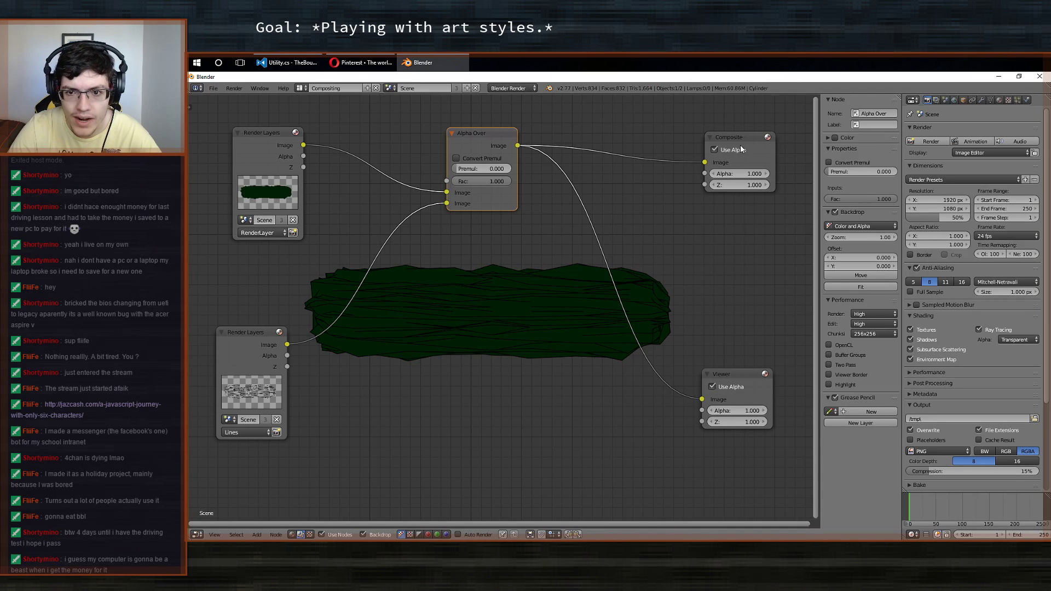
key(F12)
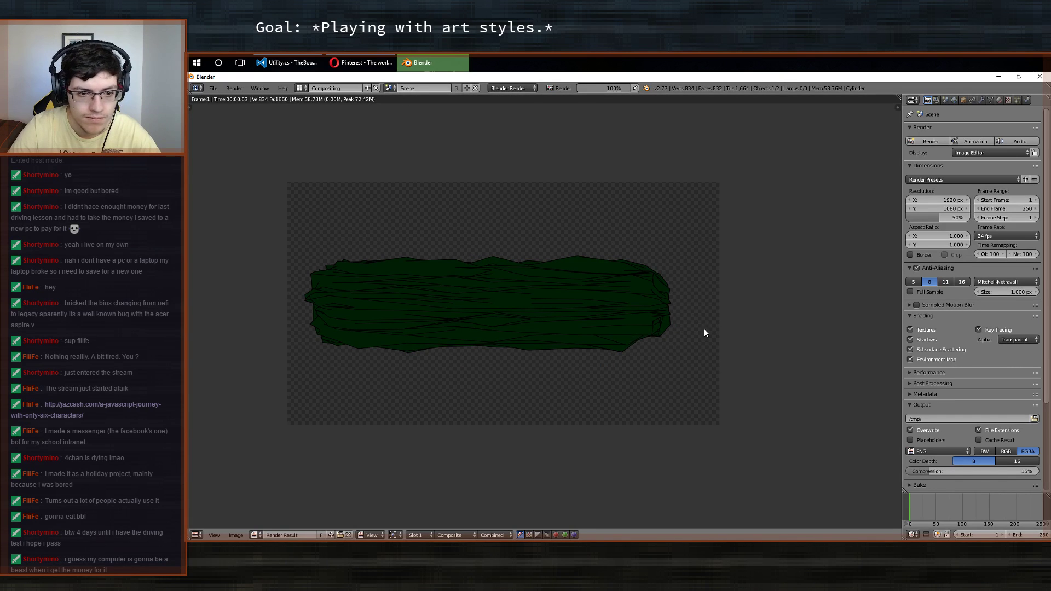
middle_drag(704, 330, 656, 337)
middle_drag(539, 370, 595, 359)
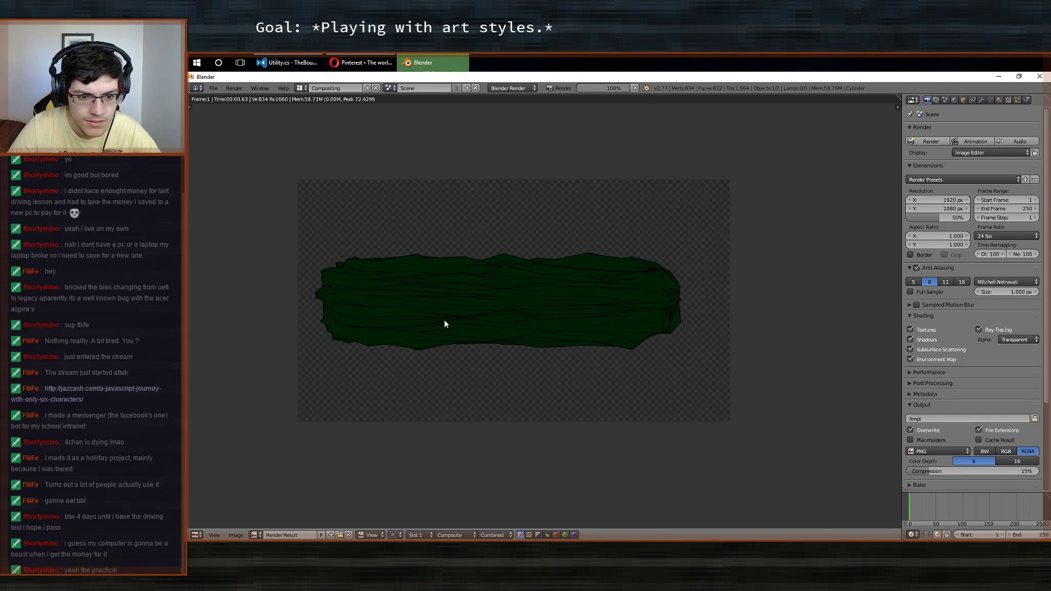
middle_drag(578, 296, 606, 294)
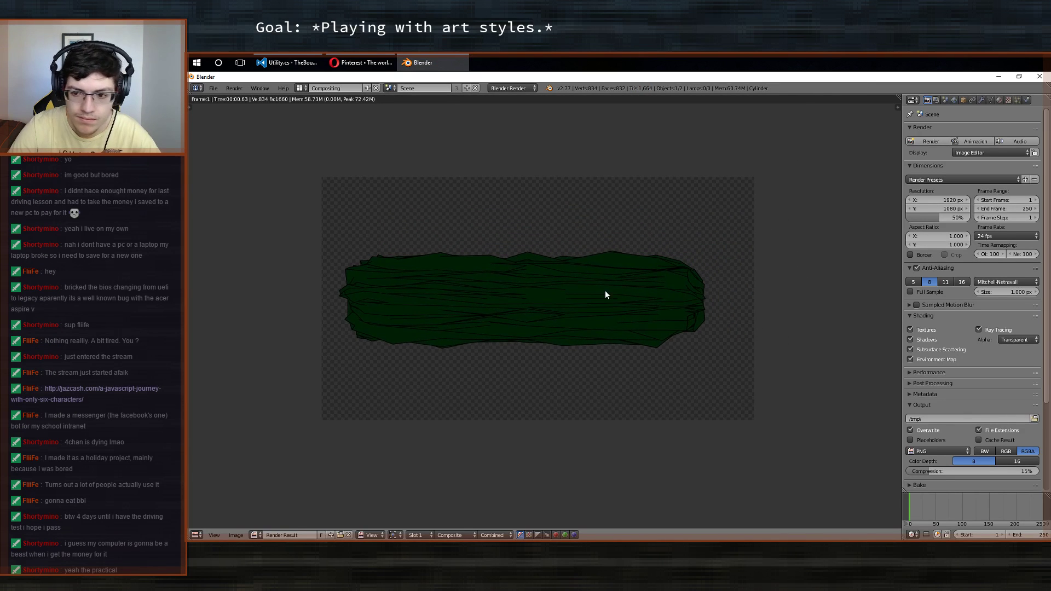
scroll(998, 355, down, 1)
scroll(997, 355, up, 1)
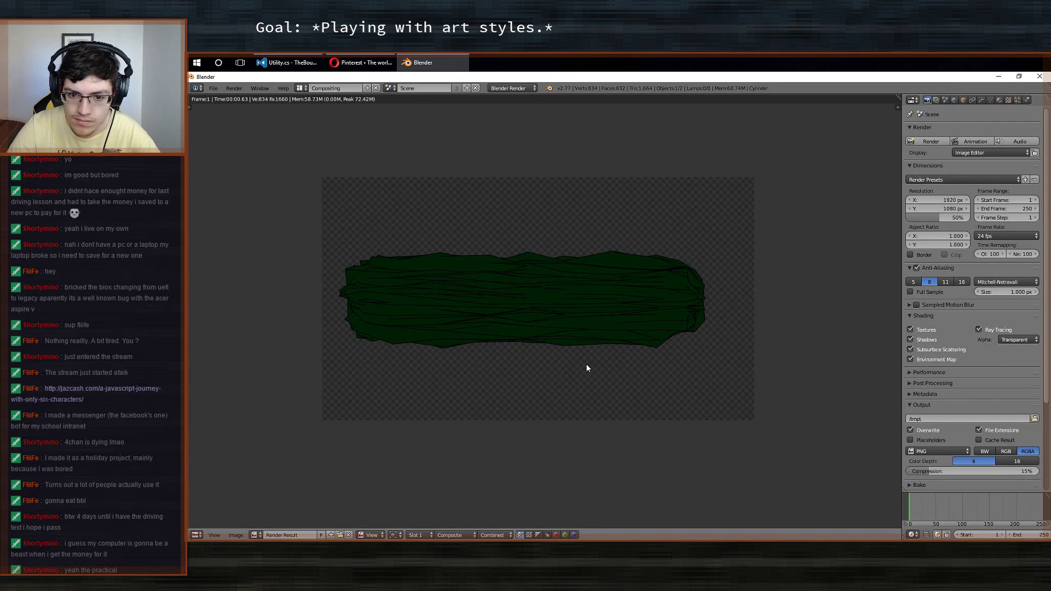
middle_drag(526, 363, 443, 361)
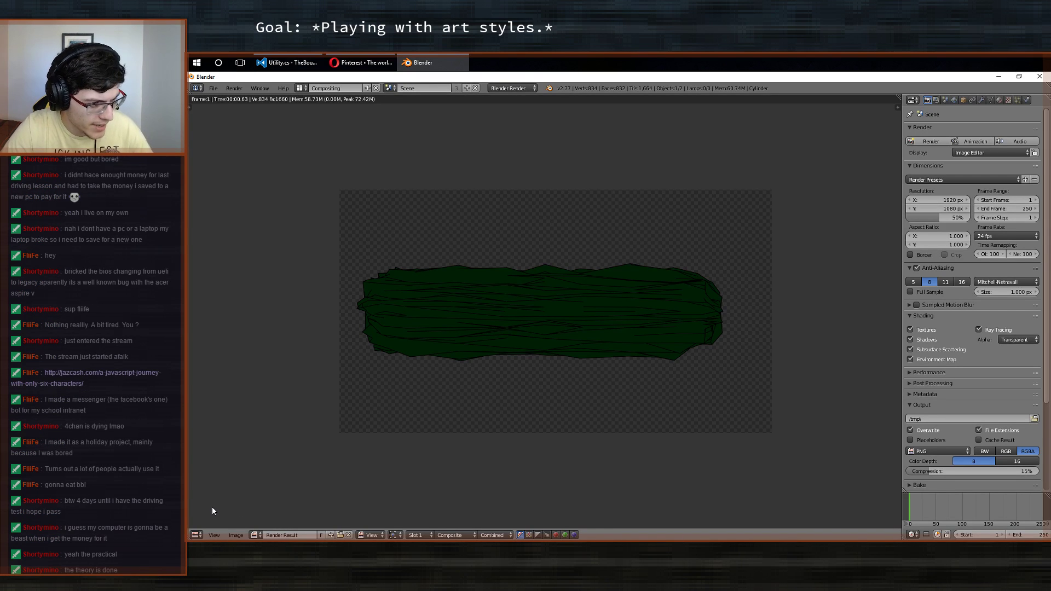
middle_drag(580, 300, 639, 235)
middle_drag(776, 225, 728, 251)
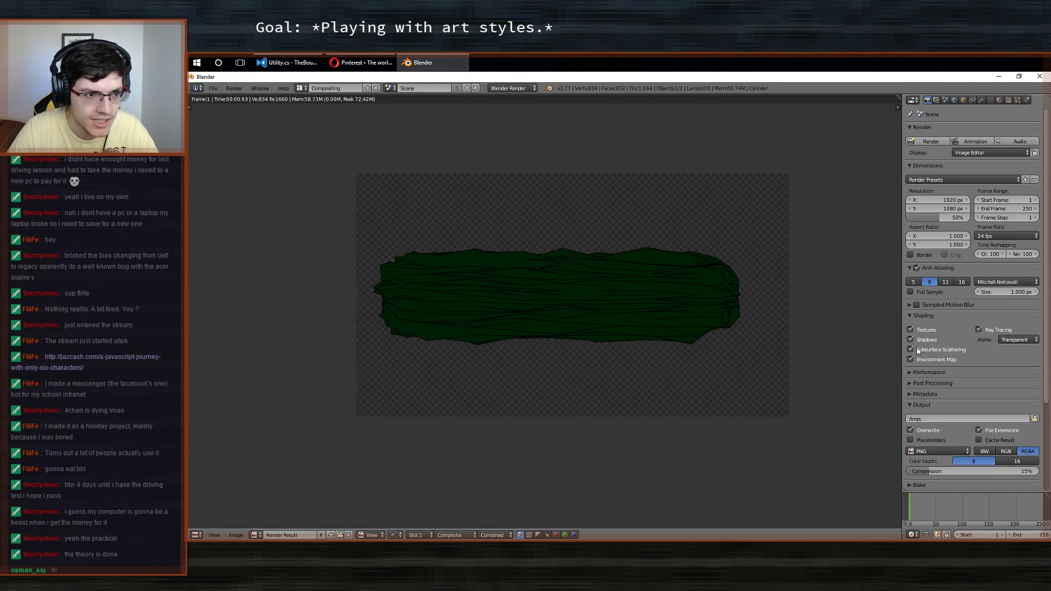
ctrl+scroll(664, 306, right, 1)
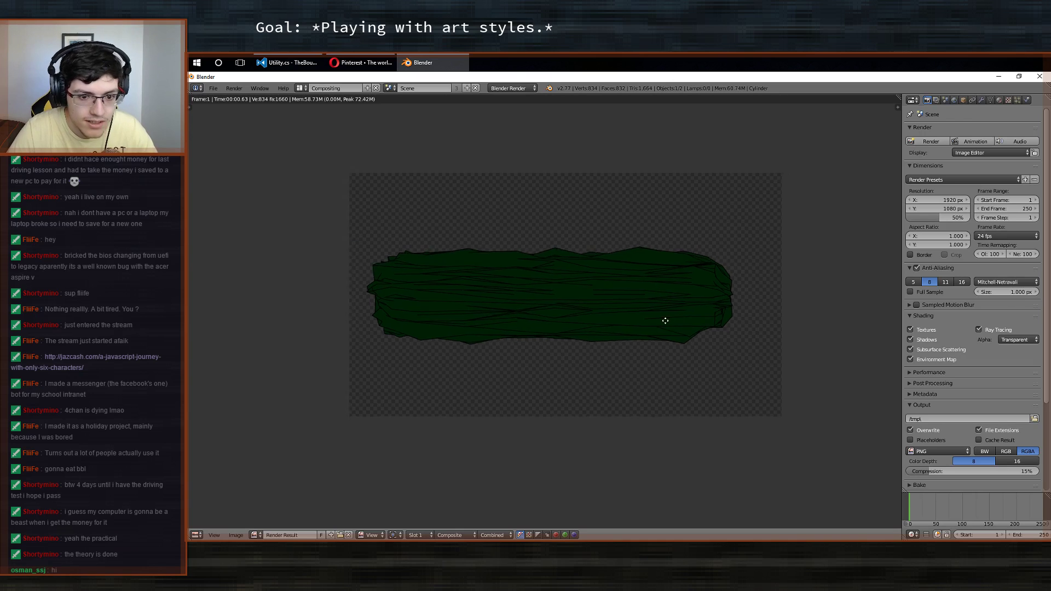
shift+scroll(667, 321, down, 1)
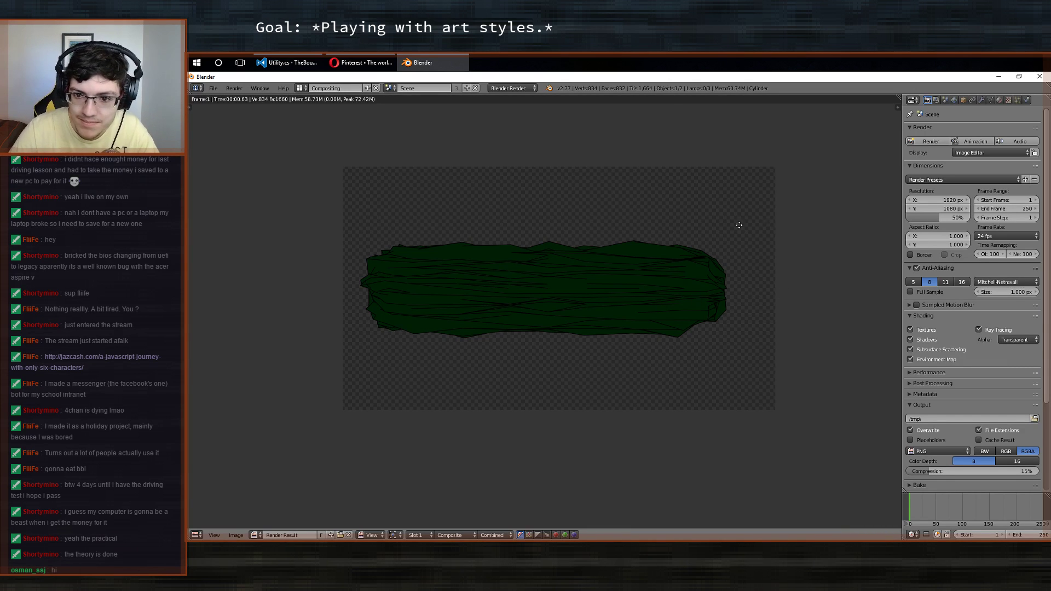
middle_drag(739, 225, 676, 323)
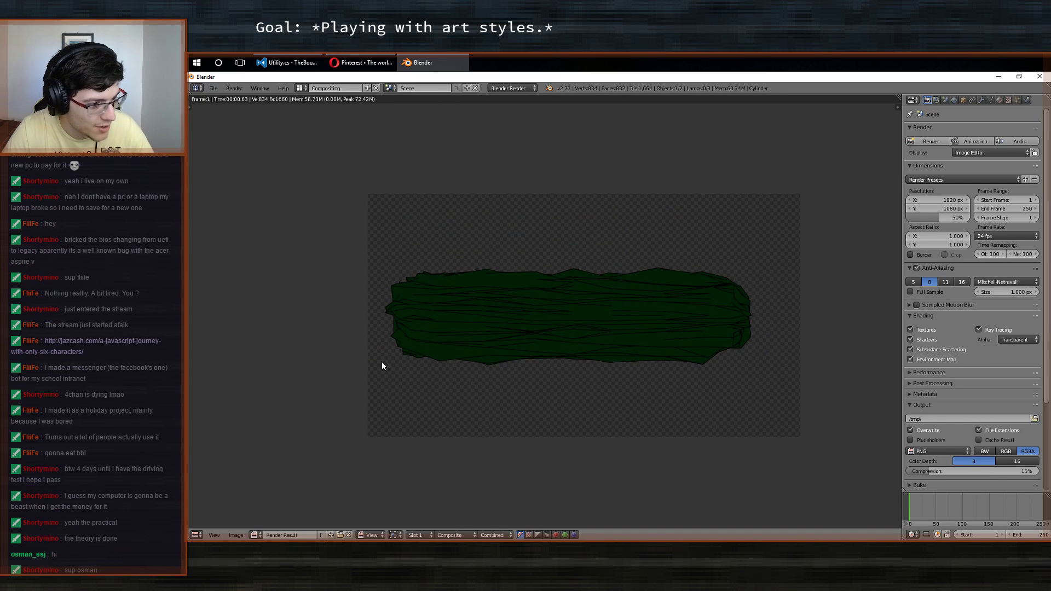
middle_drag(353, 301, 641, 329)
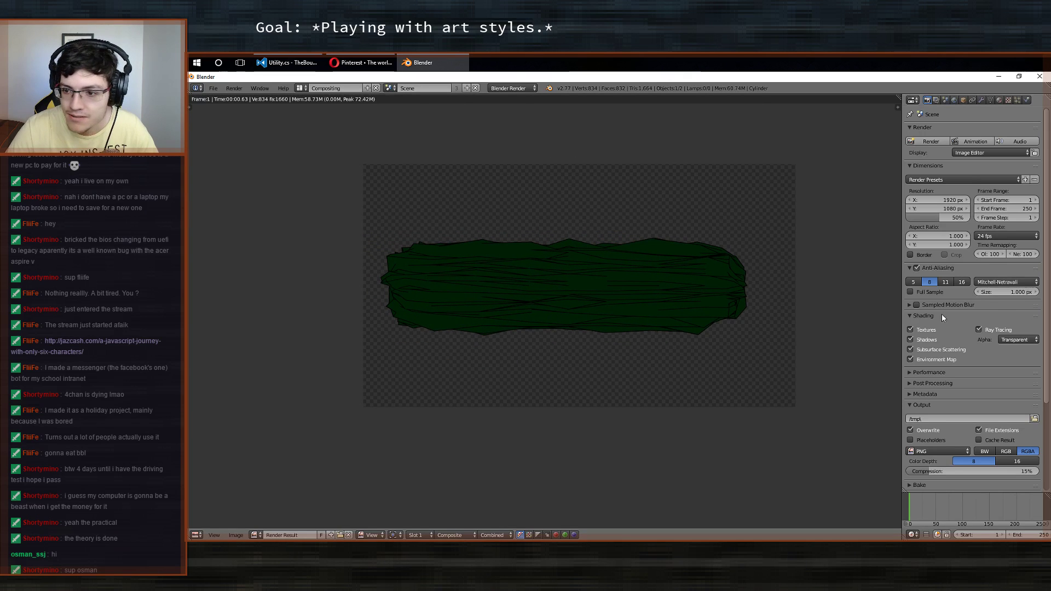
Select the Lines render layer and review its Freestyle line set settings.
click(937, 100)
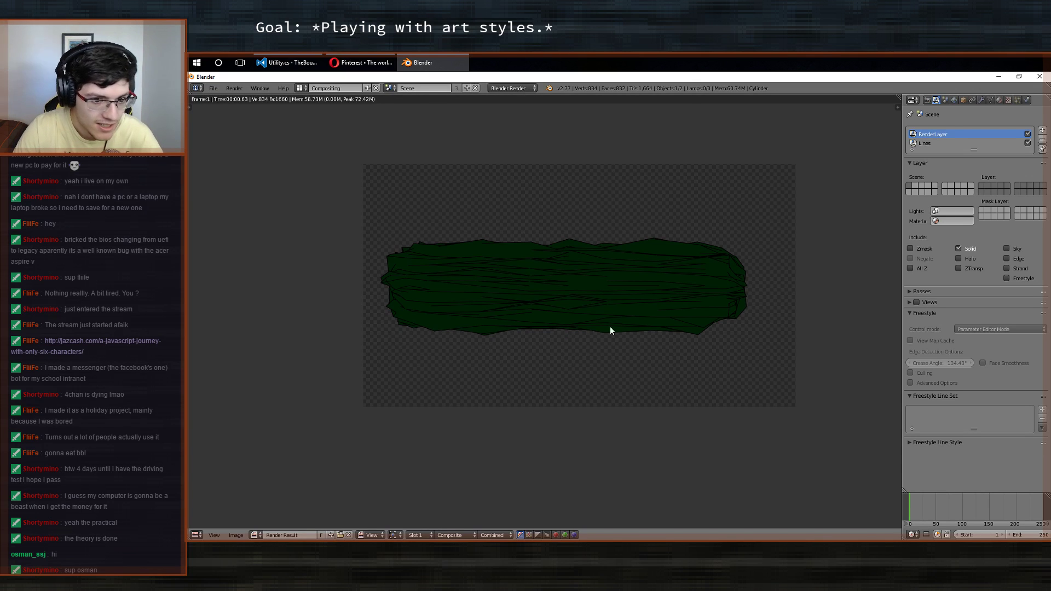
middle_drag(637, 340, 627, 364)
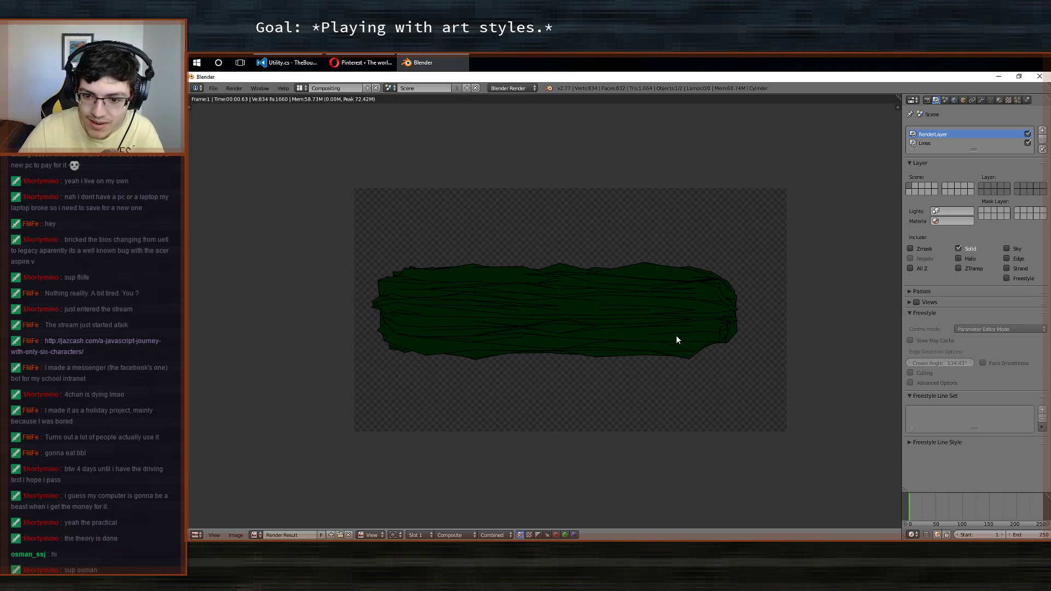
middle_drag(666, 285, 564, 345)
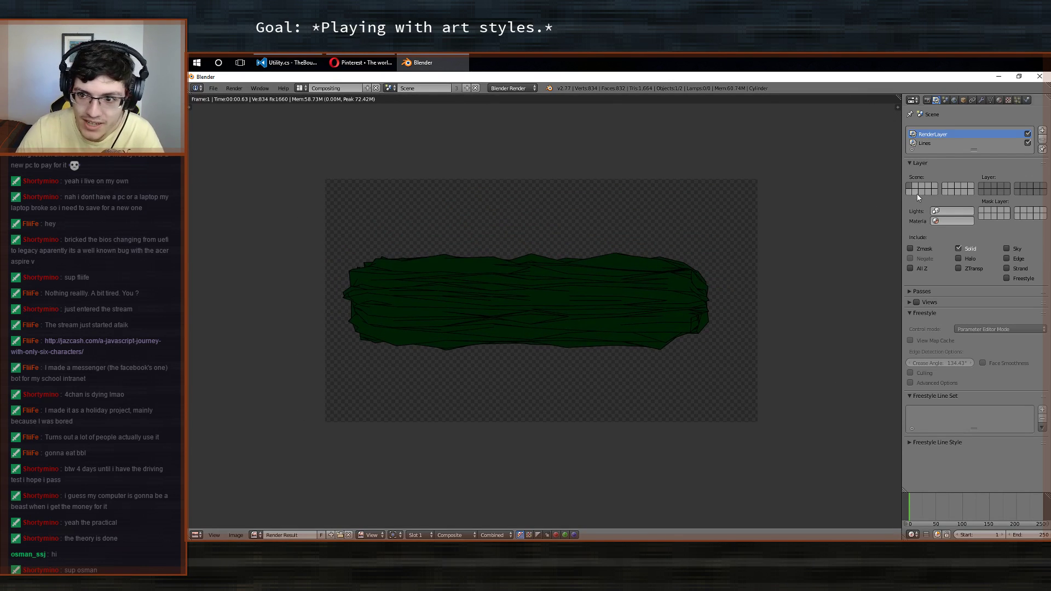
click(958, 143)
scroll(1014, 382, down, 5)
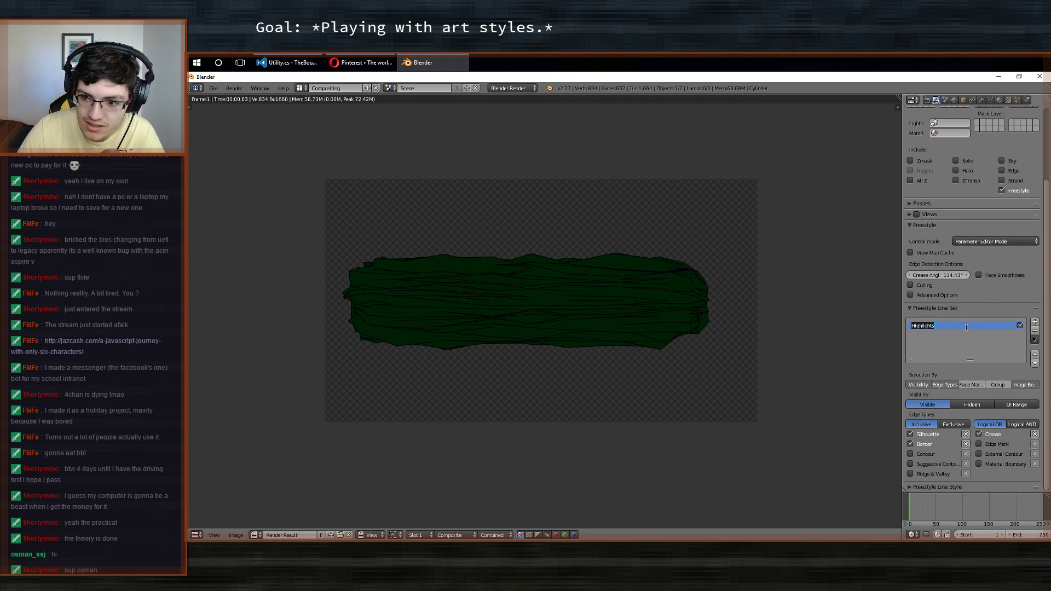
click(941, 307)
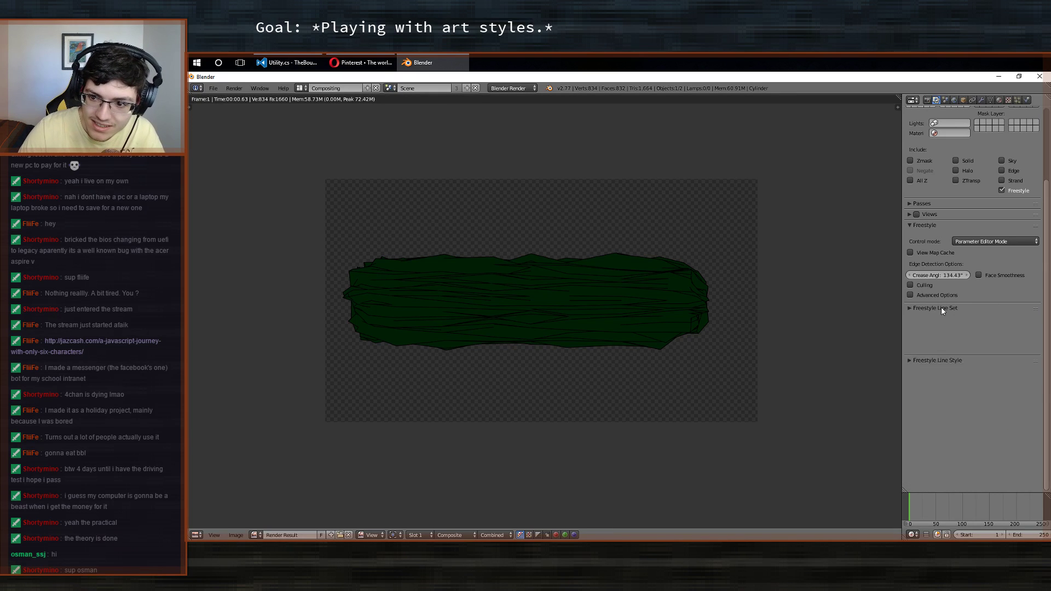
click(942, 308)
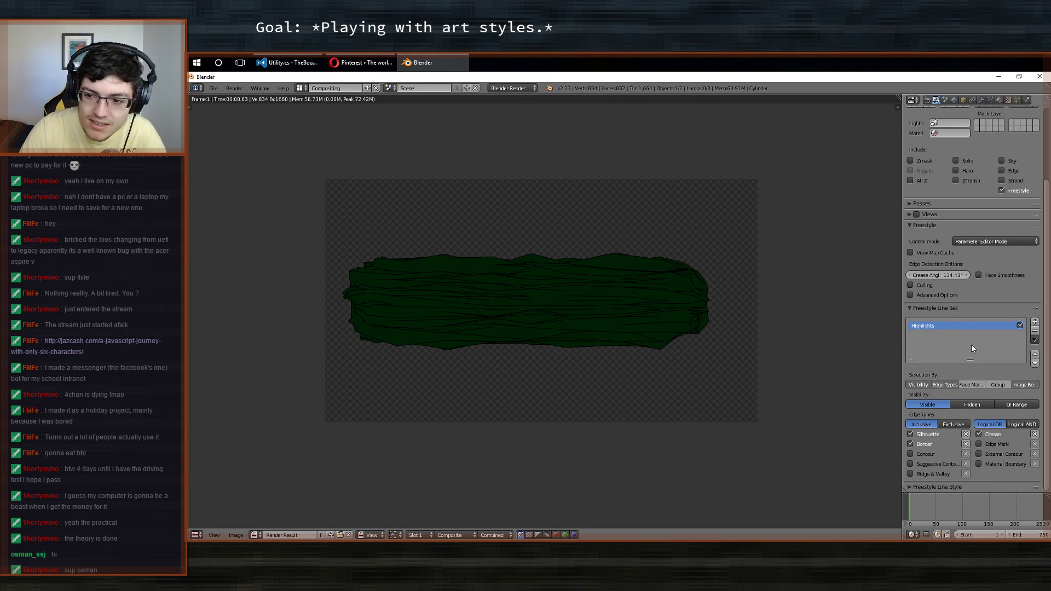
click(969, 305)
click(968, 305)
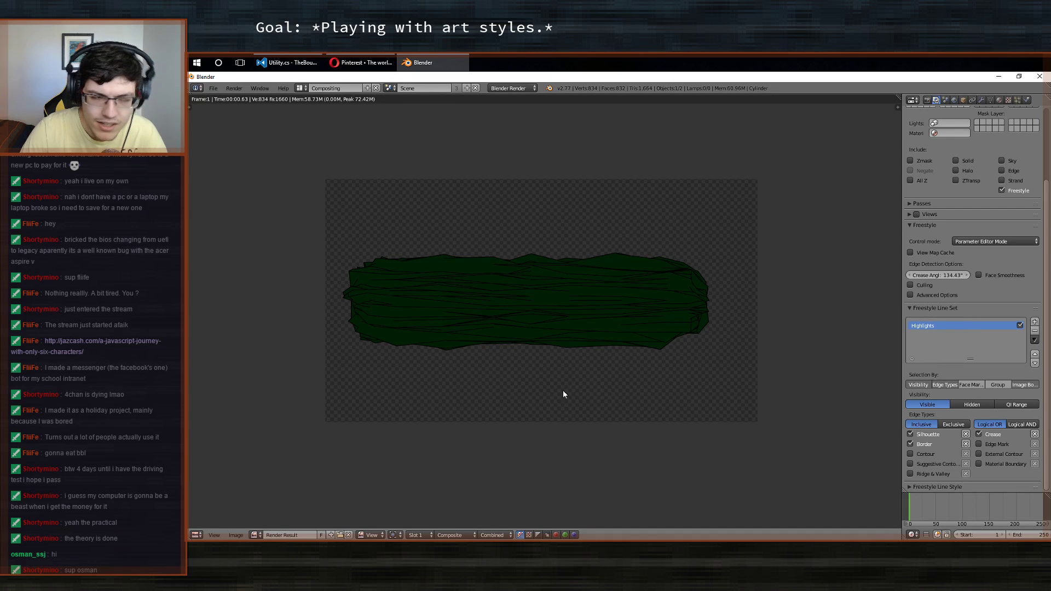
middle_drag(531, 335, 584, 324)
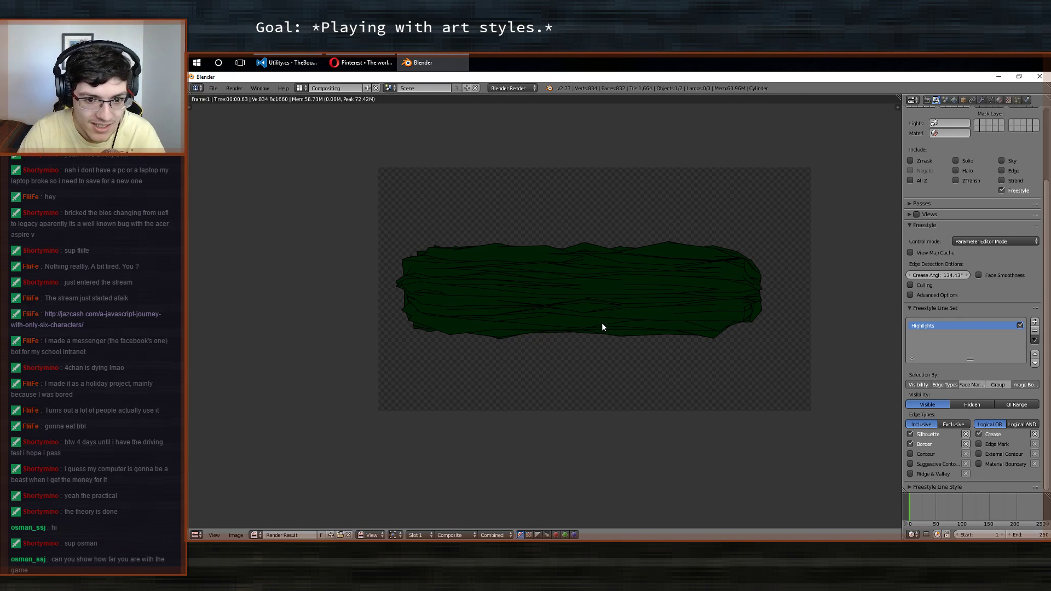
mouse_move(603, 323)
middle_down()
mouse_move(571, 329)
mouse_move(587, 317)
mouse_move(557, 301)
mouse_move(583, 330)
middle_up()
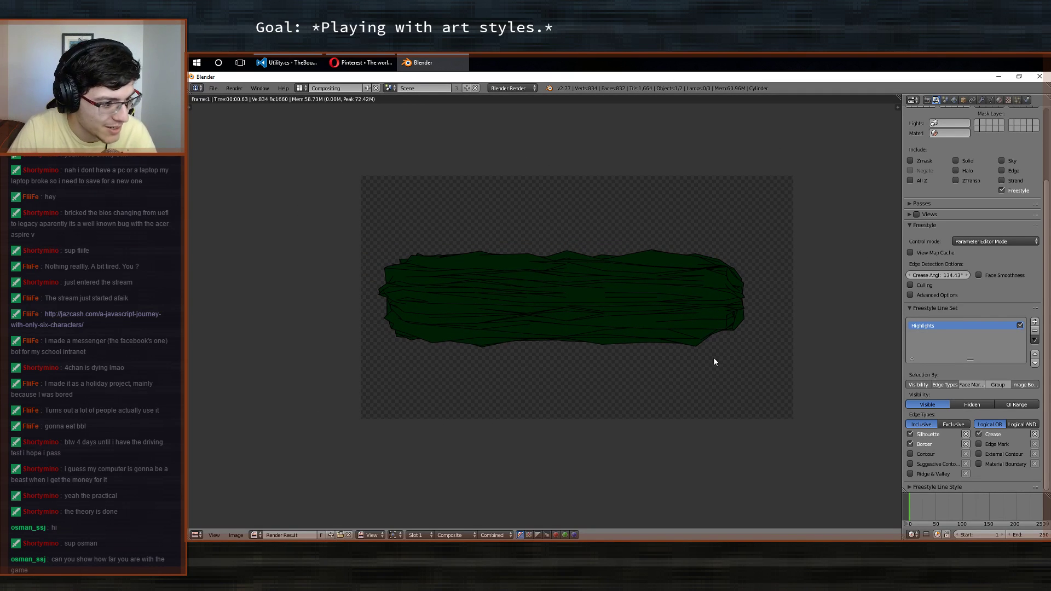
scroll(642, 302, up, 1)
scroll(646, 304, down, 1)
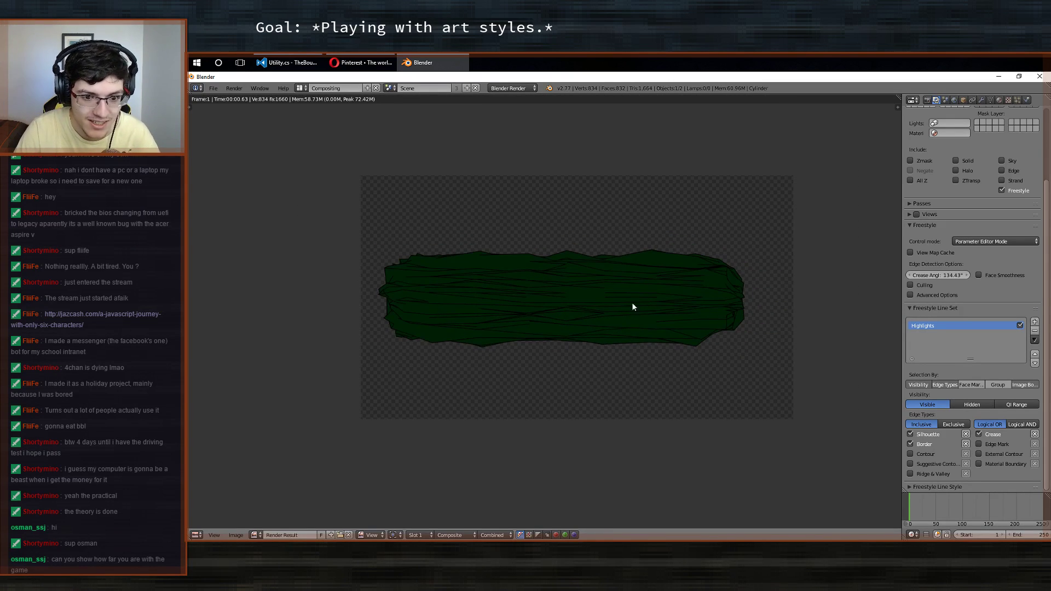
middle_drag(633, 307, 570, 403)
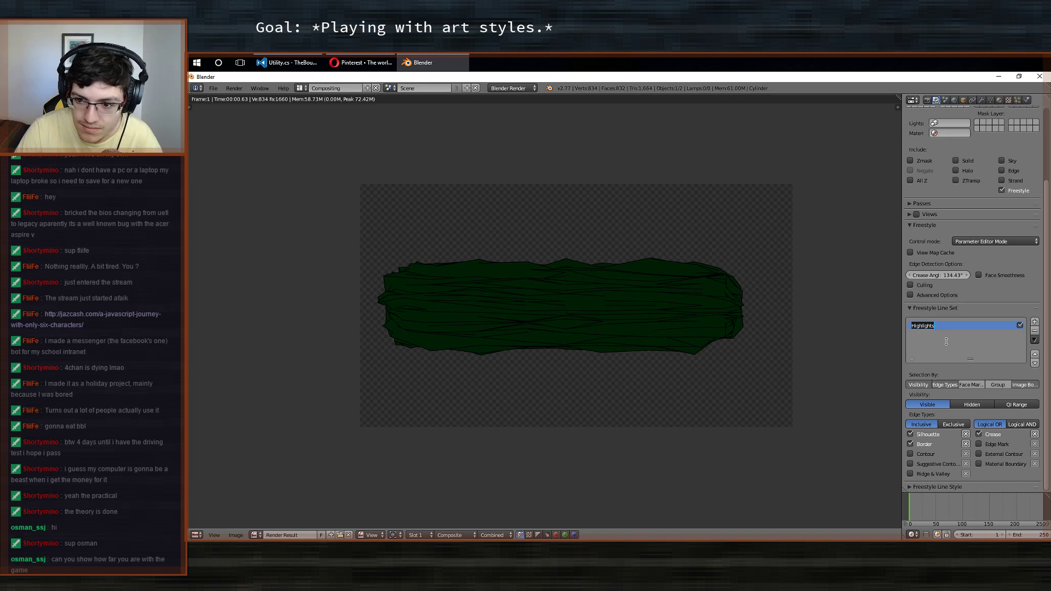
middle_drag(565, 344, 615, 299)
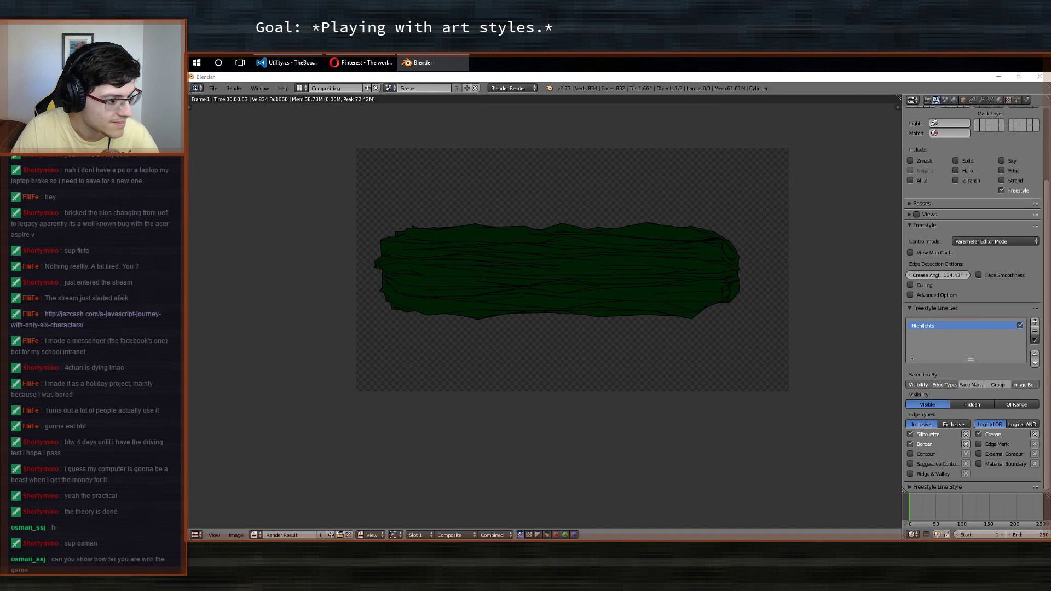
middle_drag(427, 362, 481, 404)
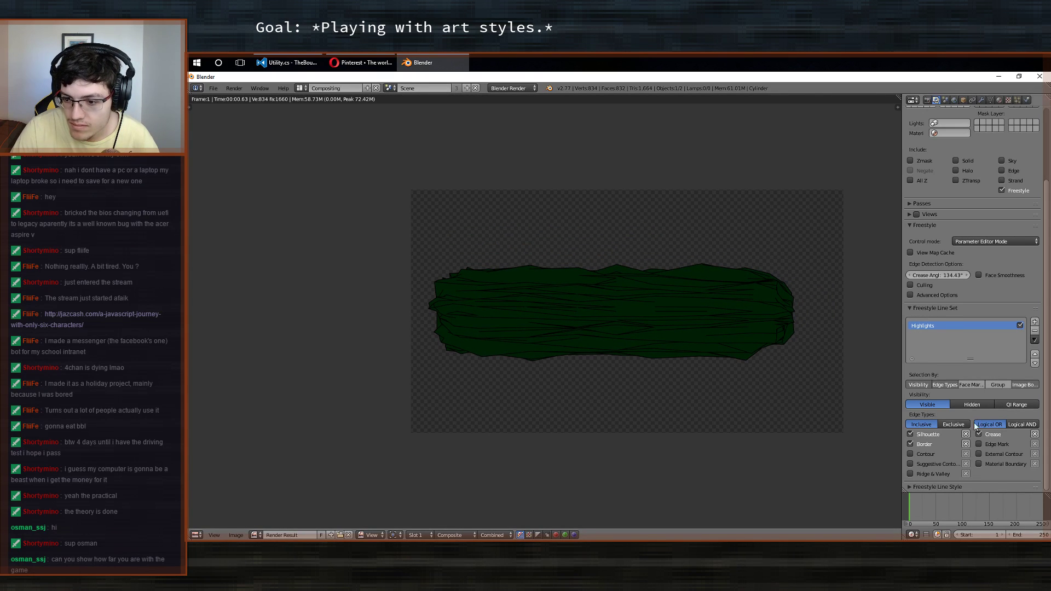
Turn off the Silhouette and Border edge types of the Highlights line set and expand its Freestyle line style settings.
click(937, 436)
click(928, 445)
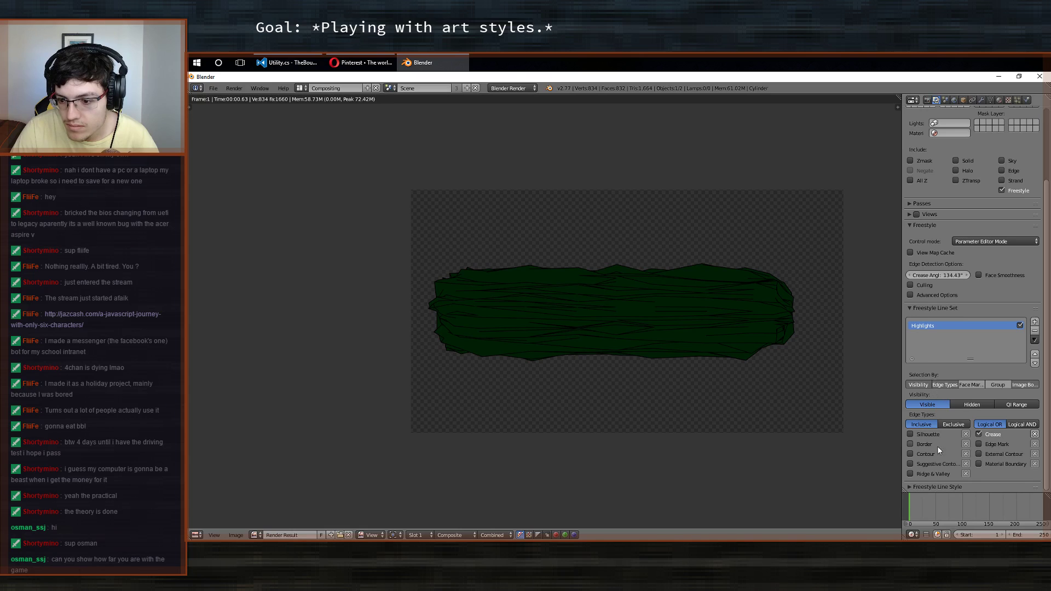
click(948, 487)
scroll(959, 438, down, 6)
scroll(961, 404, down, 3)
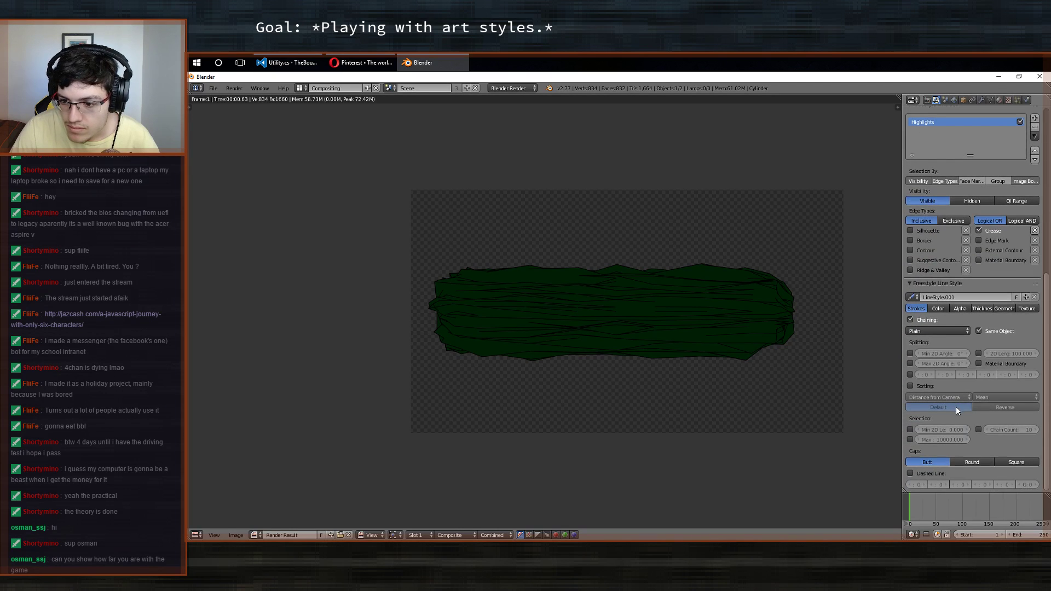
Add a Perlin Noise 1D geometry modifier to the Highlights line style and render the image to examine it.
click(1010, 309)
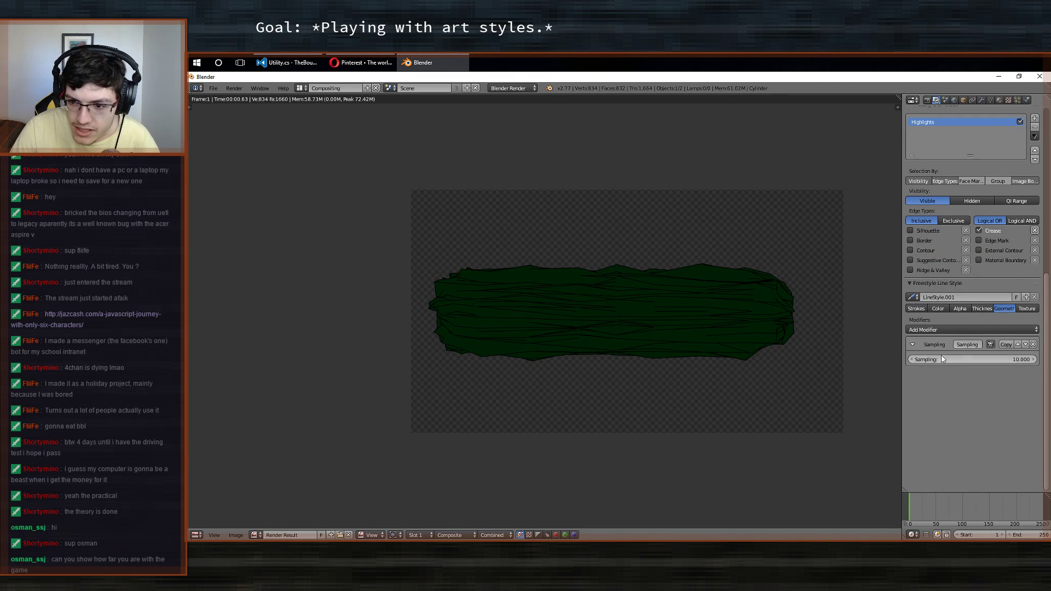
click(980, 330)
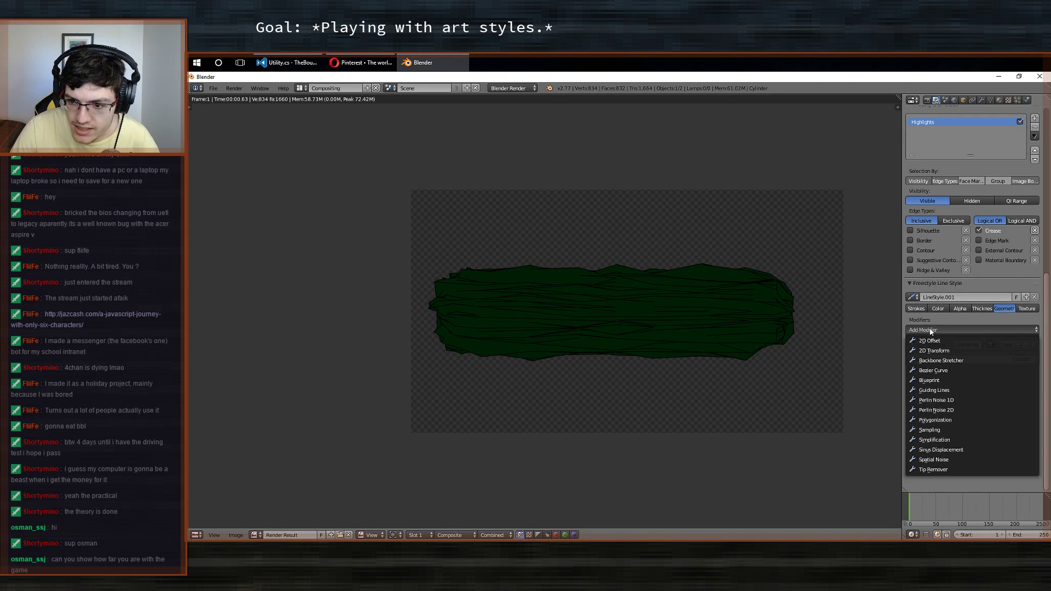
click(974, 401)
key(F12)
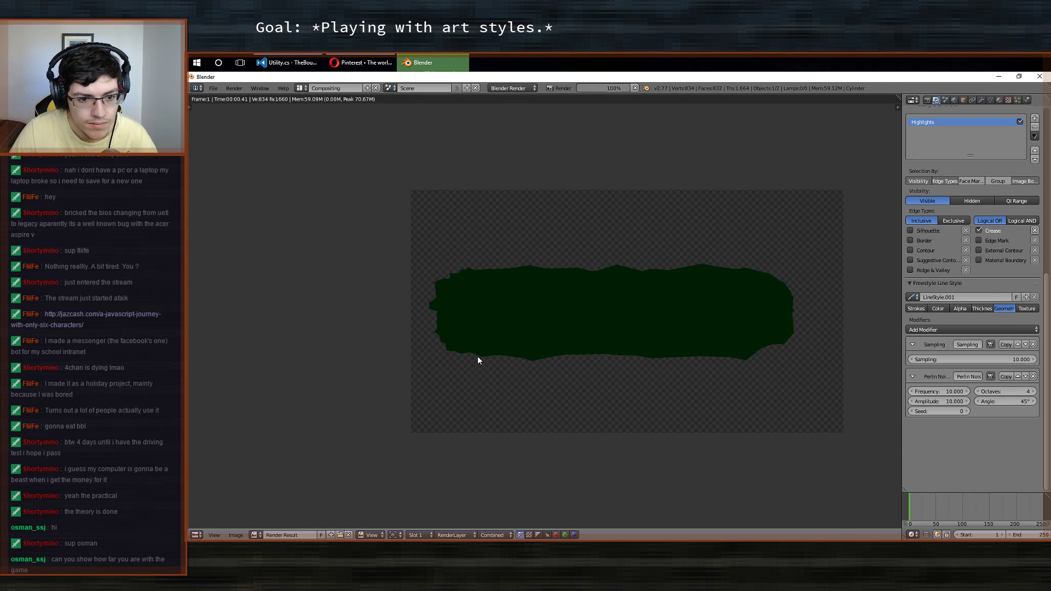
mouse_move(478, 360)
middle_down()
mouse_move(361, 326)
mouse_move(482, 402)
mouse_move(534, 376)
mouse_move(624, 379)
mouse_move(592, 405)
middle_up()
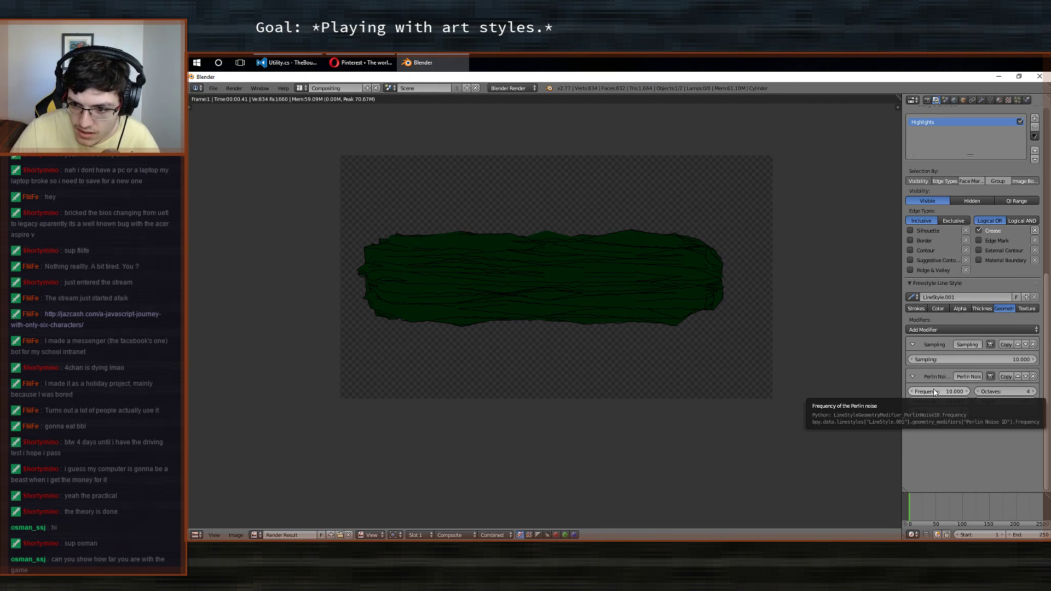
Set the Perlin noise modifier's octaves to 6 and frequency to 25, and render the image again.
click(1035, 392)
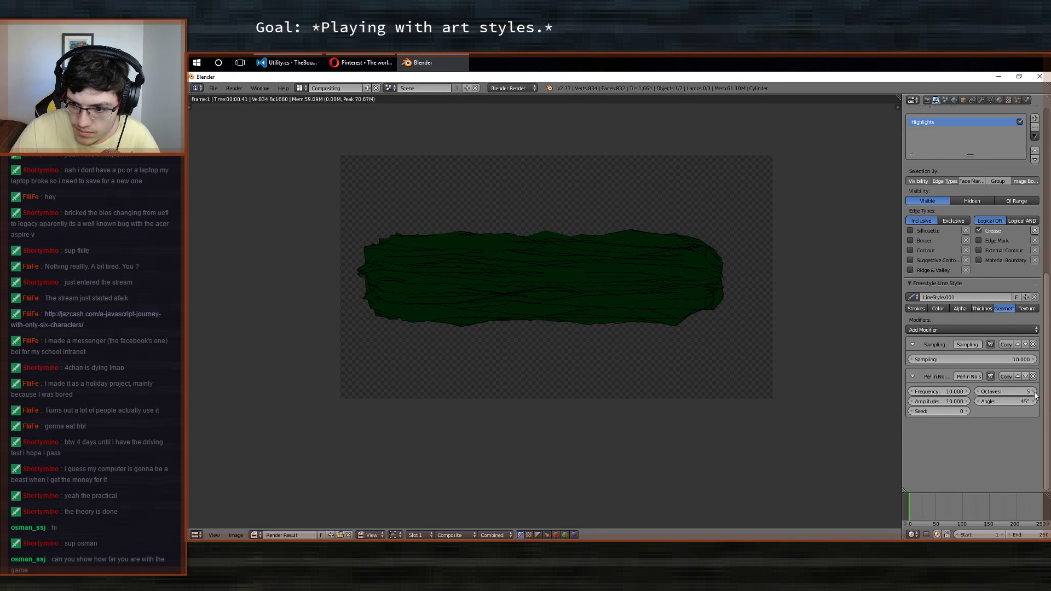
click(1034, 392)
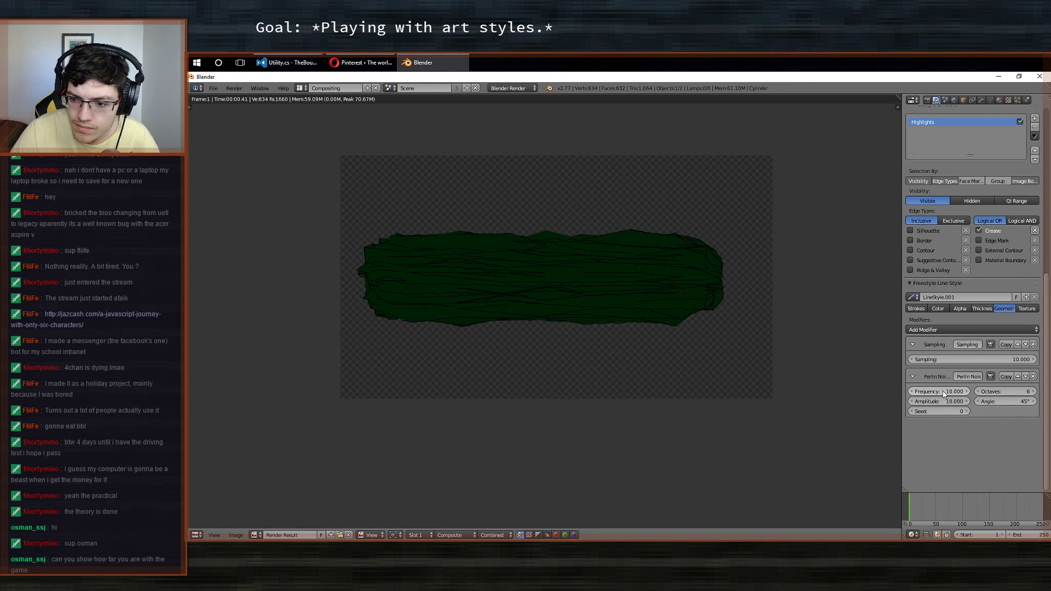
click(943, 395)
text(17.4)
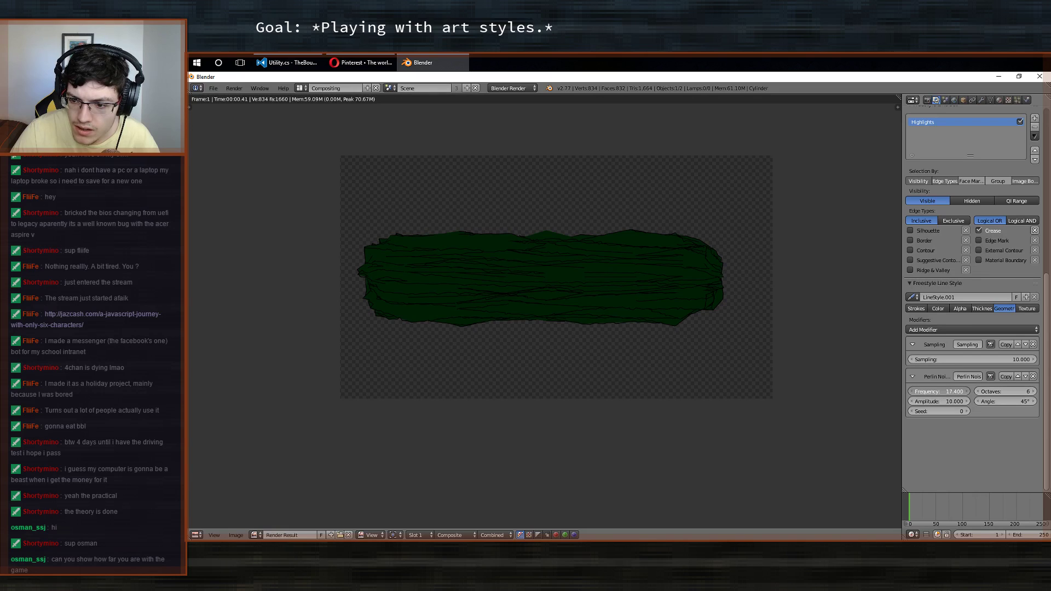
key(BackSpace)
key(BackSpace)
key(BackSpace)
key(BackSpace)
text(25)
key(Return)
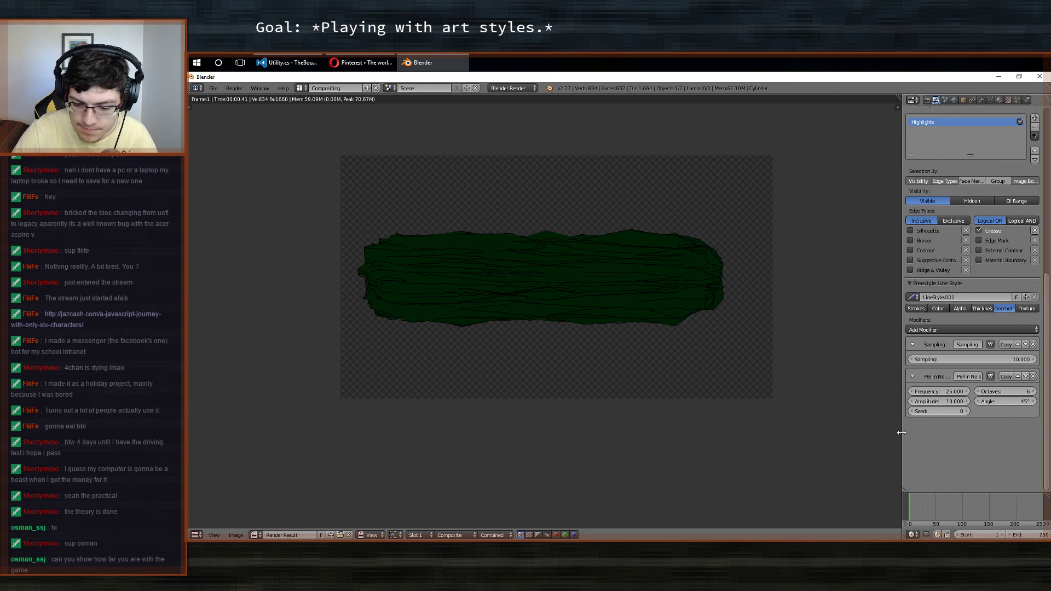
key(F12)
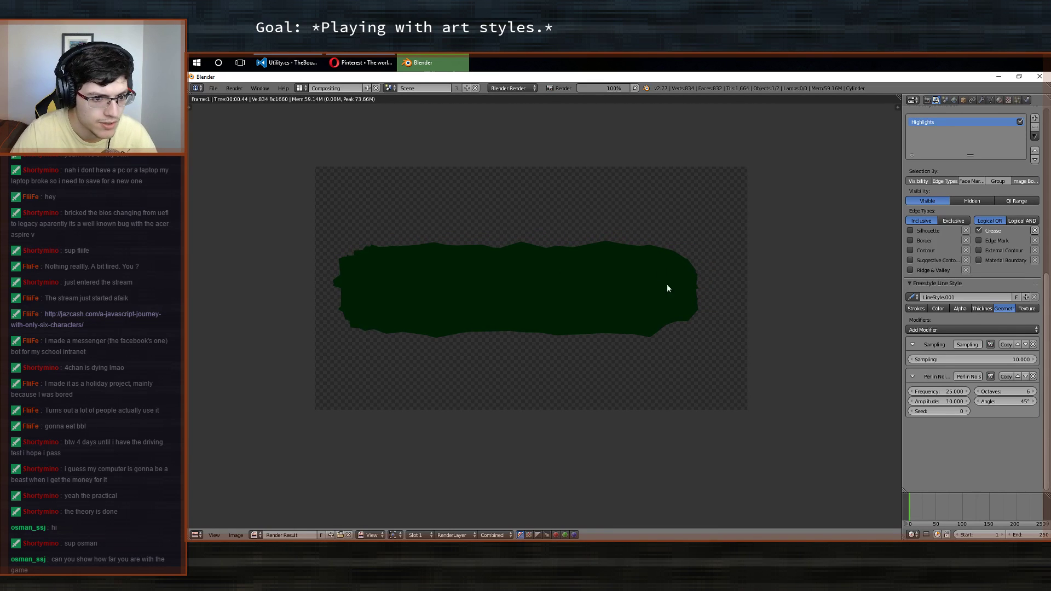
Look through the line style's available thickness modifiers without adding one, and examine the new composite render.
click(982, 309)
click(967, 360)
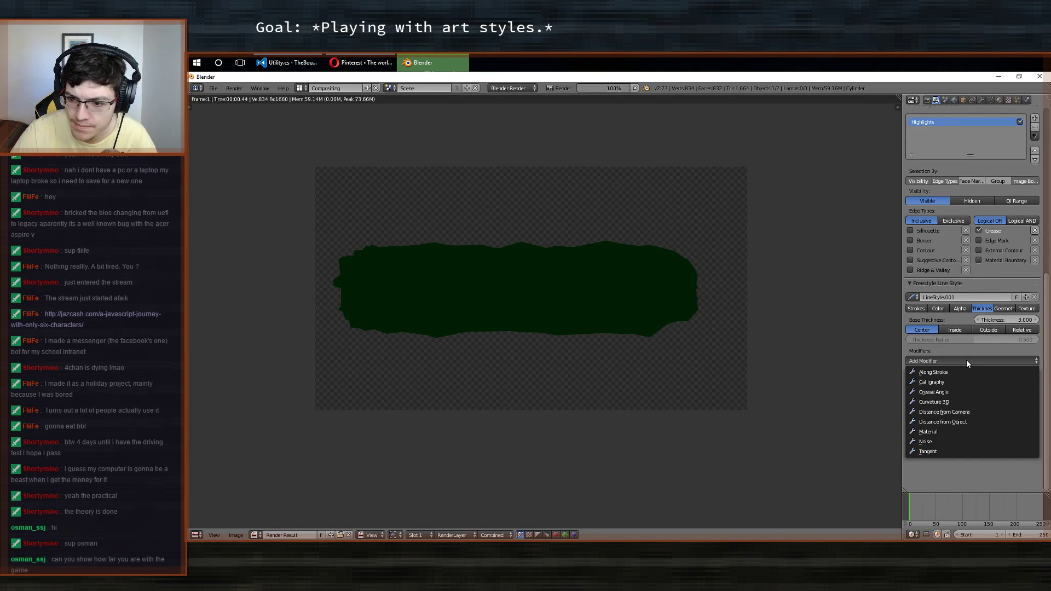
click(965, 360)
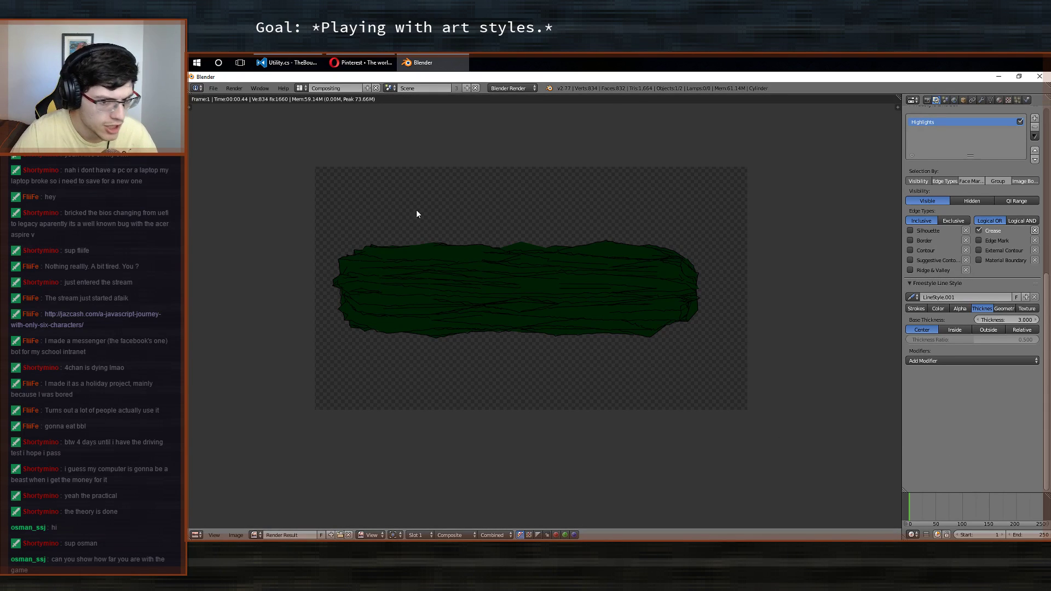
middle_drag(619, 324, 651, 370)
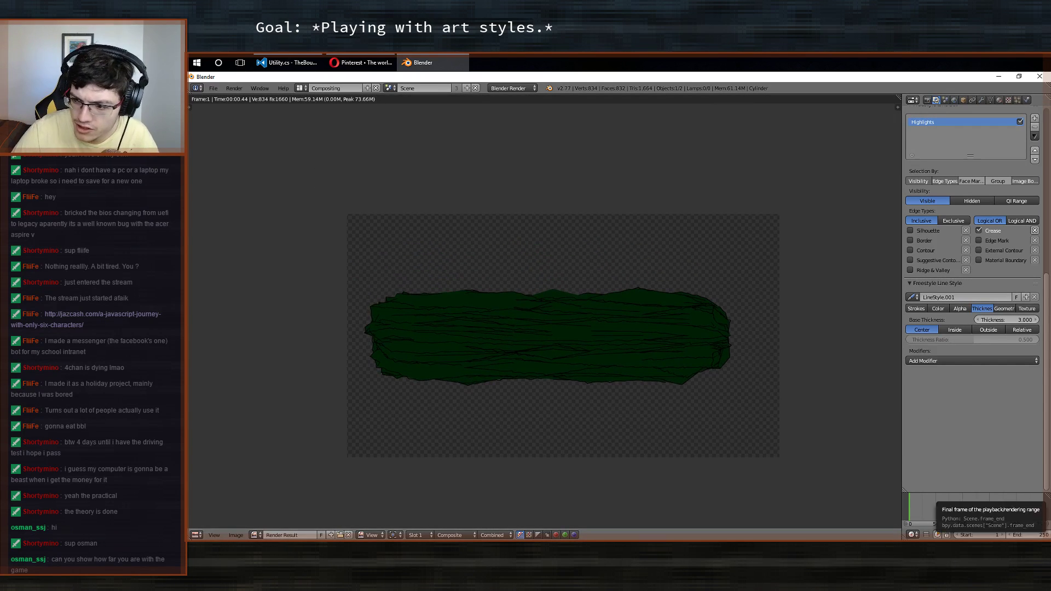
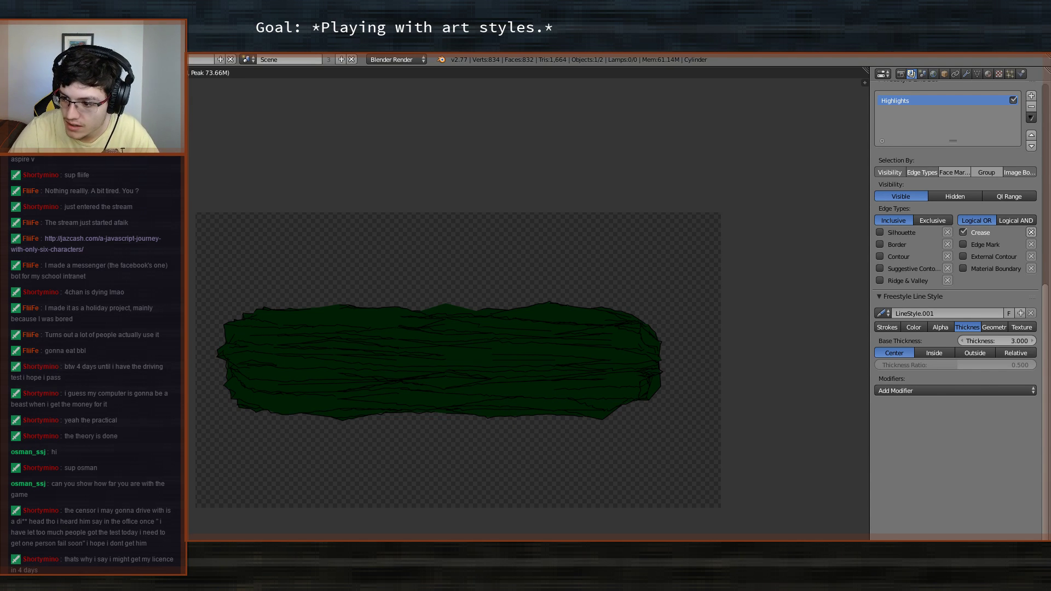
Switch to the running TheBound game and move the player off the brown platform across the green bridge tiles.
key(alt+Tab)
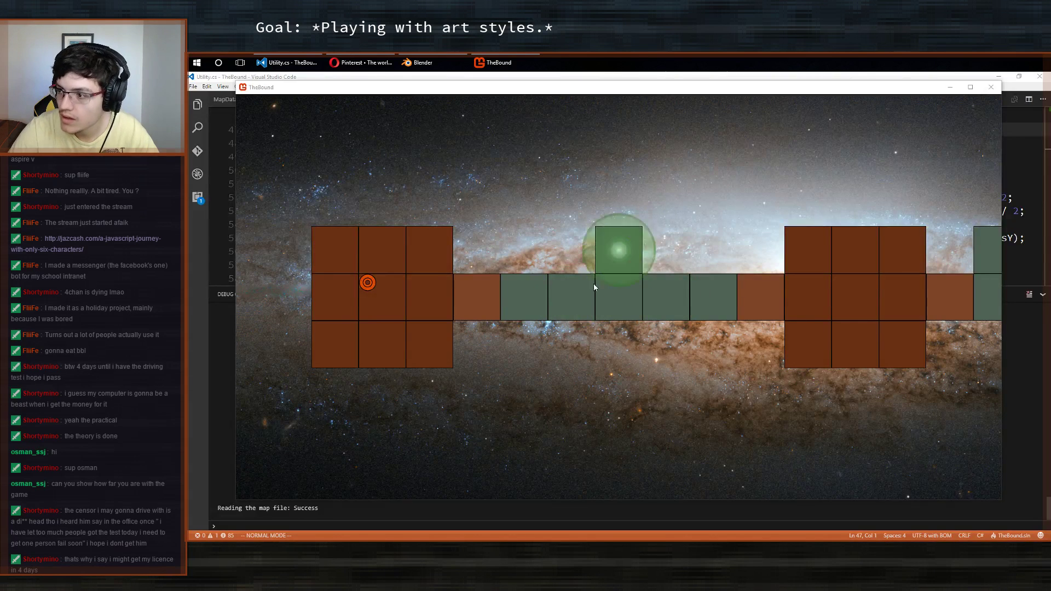
click(570, 291)
click(529, 290)
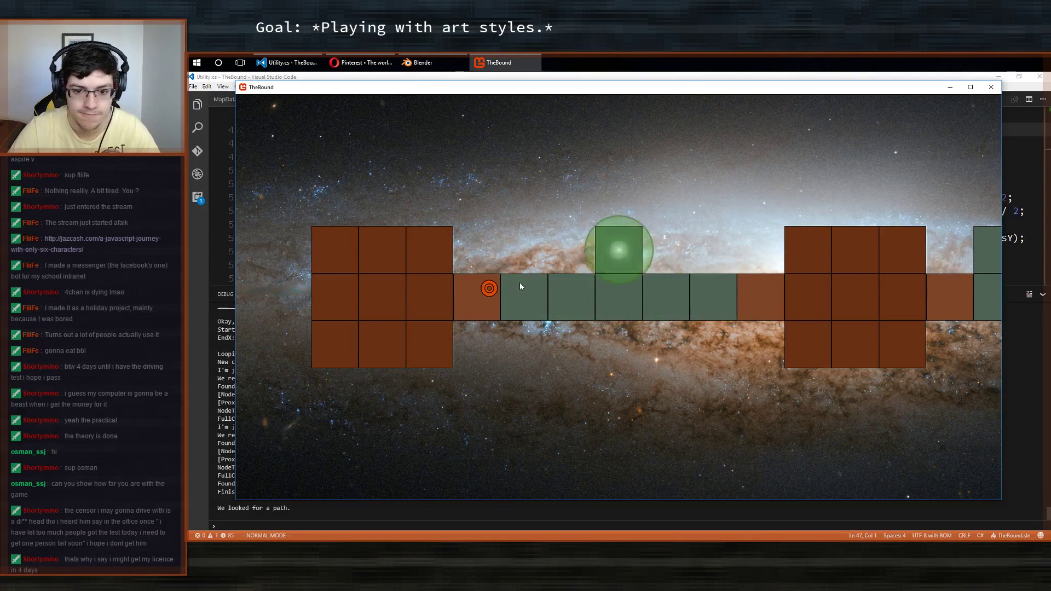
click(616, 293)
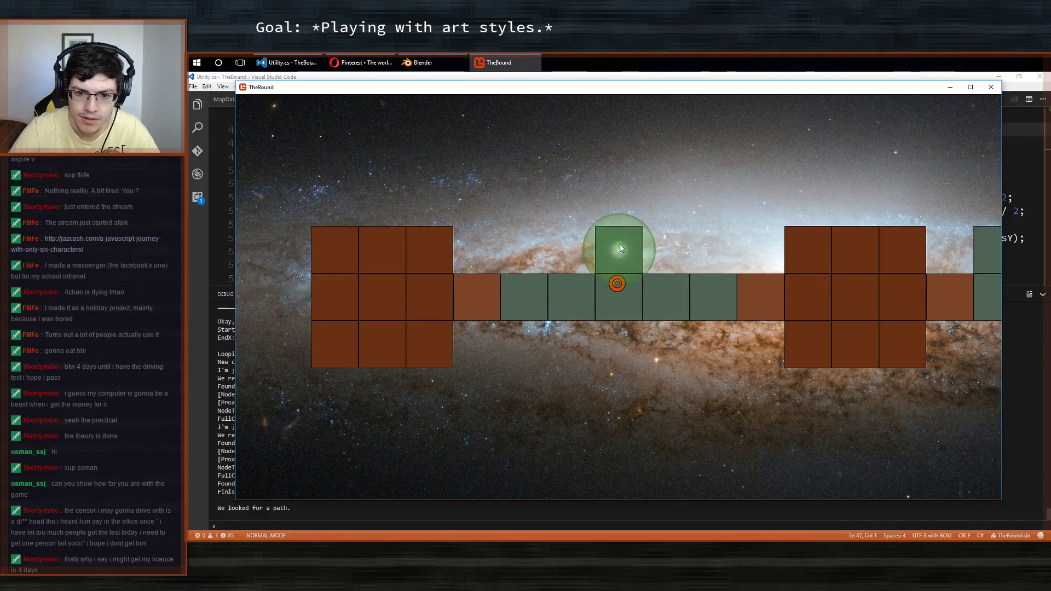
click(673, 291)
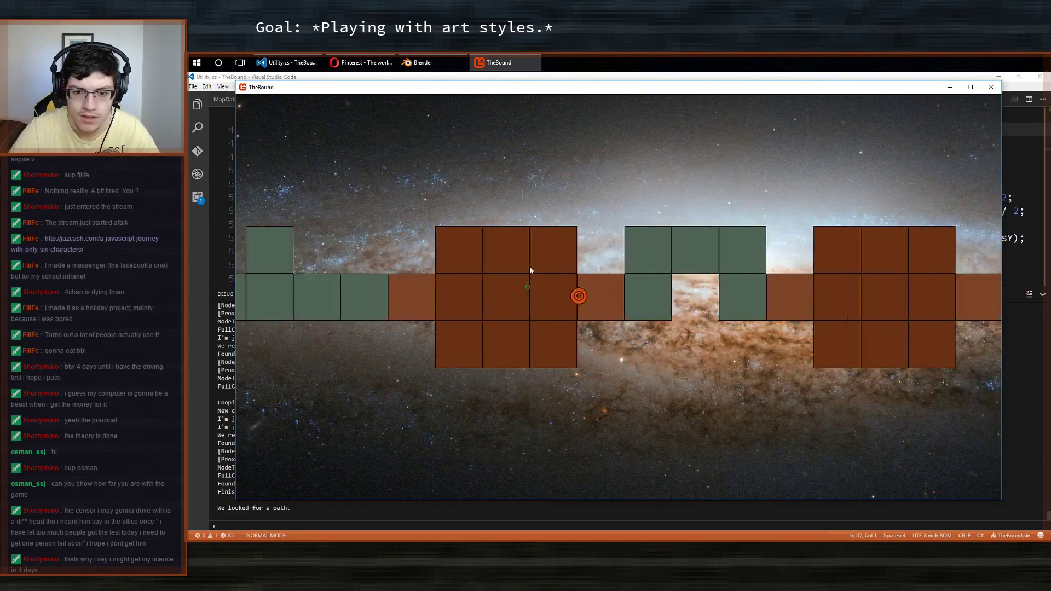
Move the player around the brown platform and target a tile on the next platform to test the pathfinding.
click(387, 311)
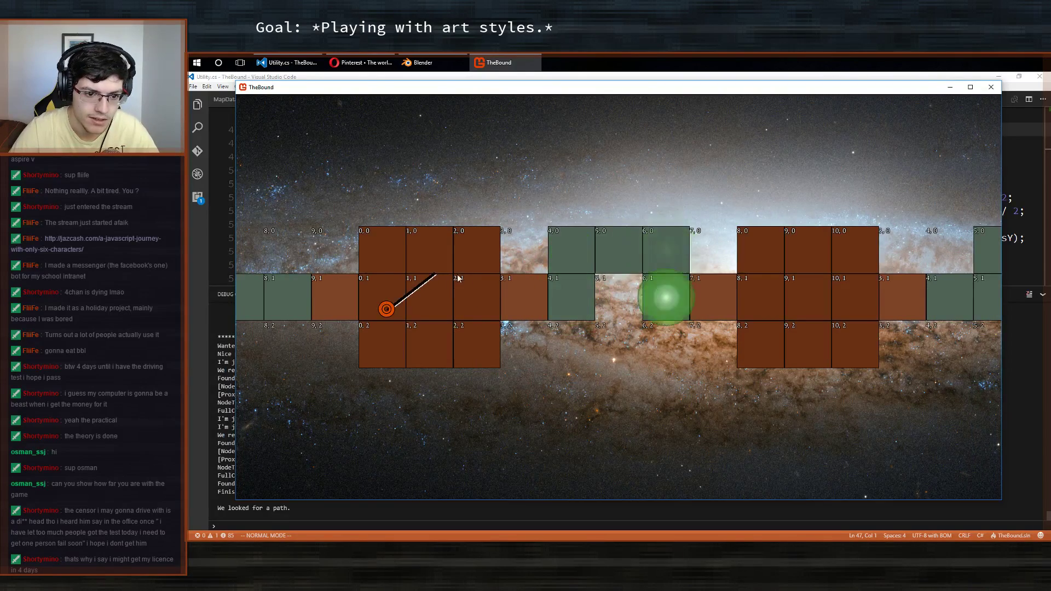
click(479, 343)
click(371, 248)
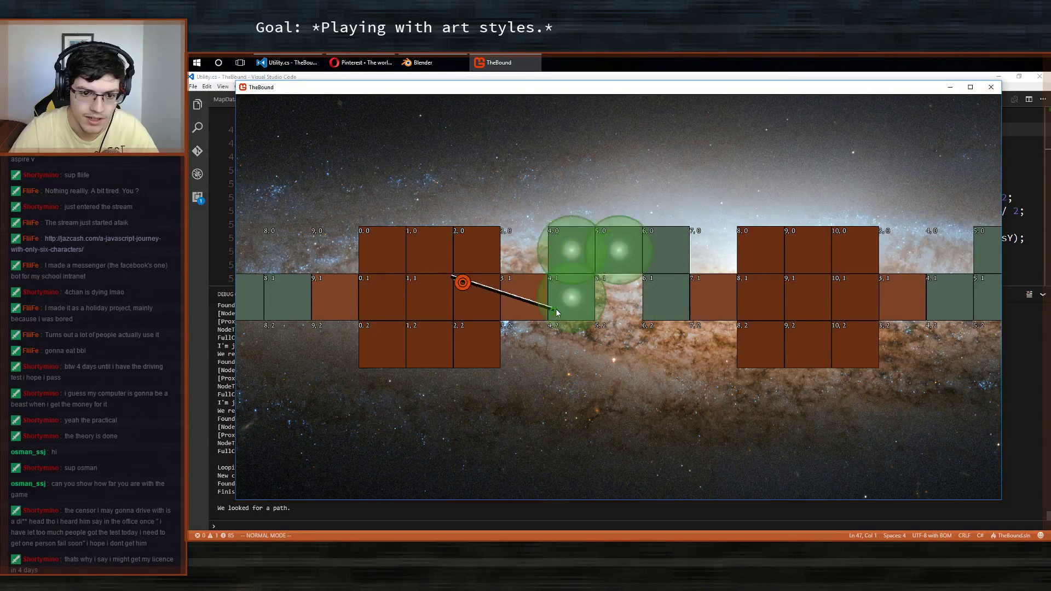
click(854, 249)
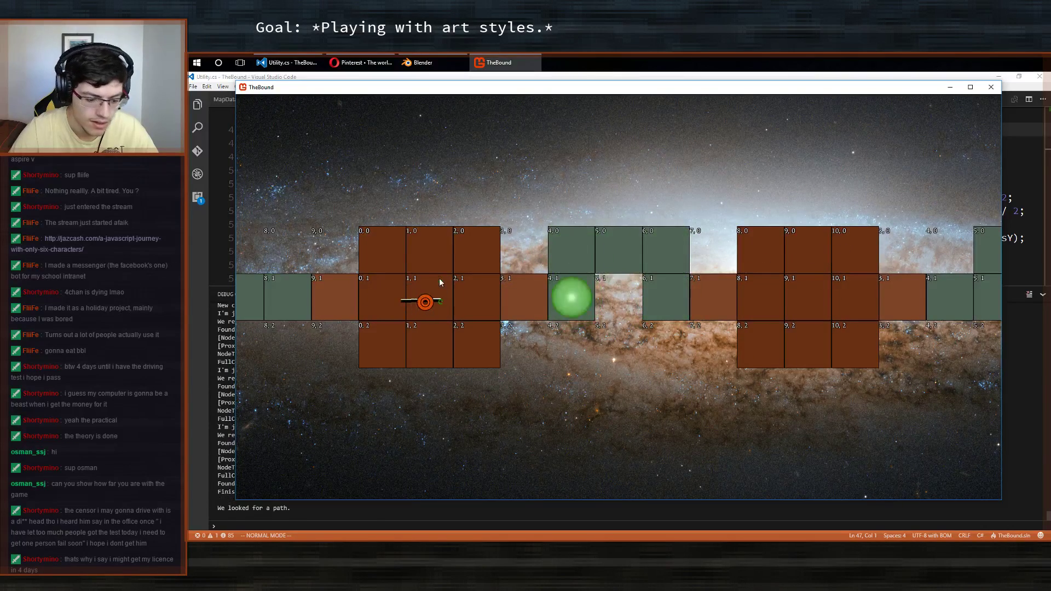
Move the player over the arched green bridge and on past the next brown platform.
click(537, 292)
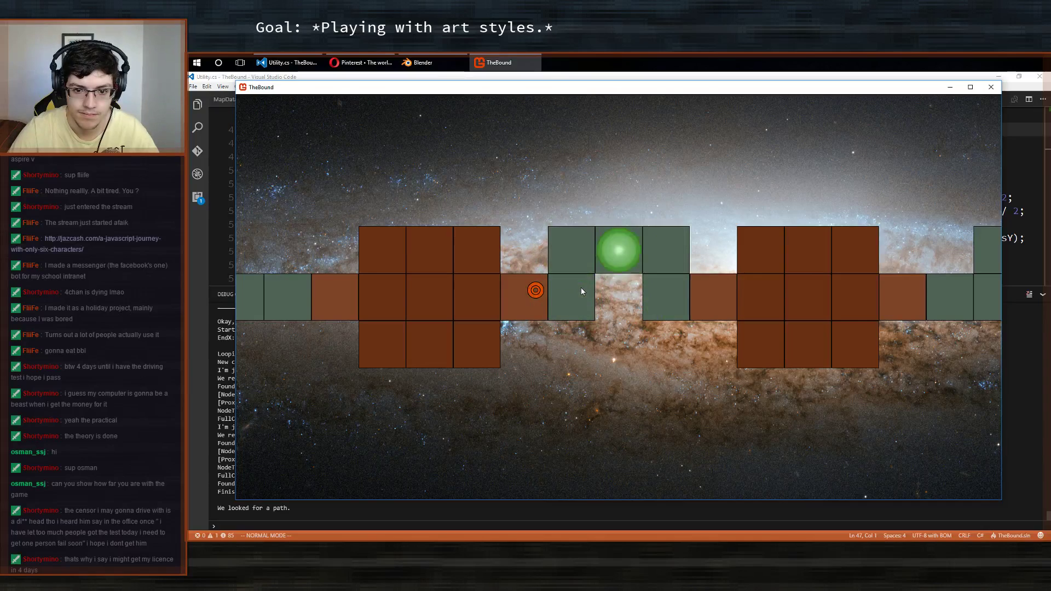
click(604, 257)
click(669, 279)
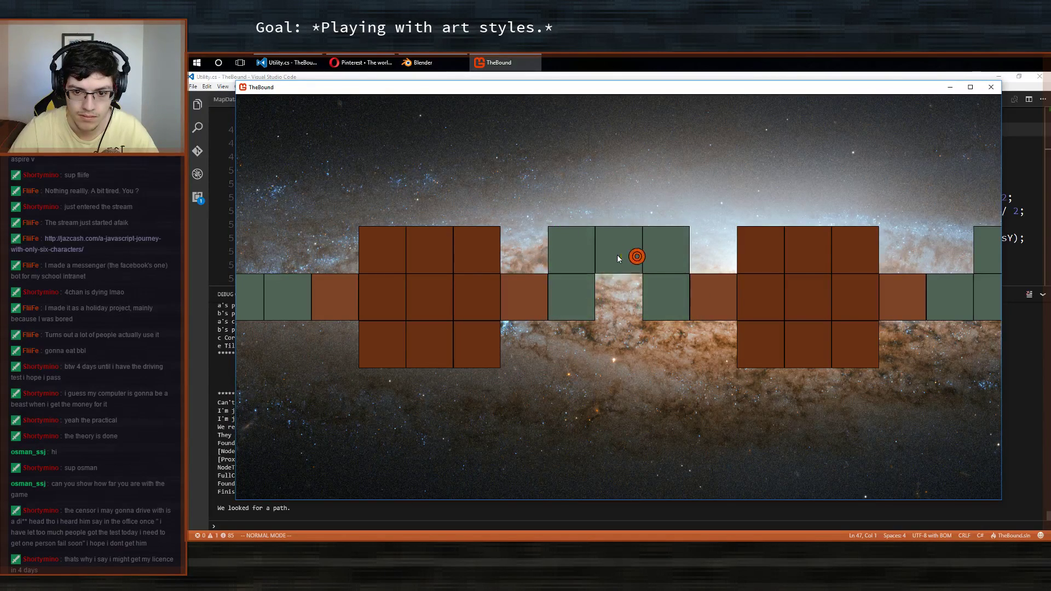
click(899, 299)
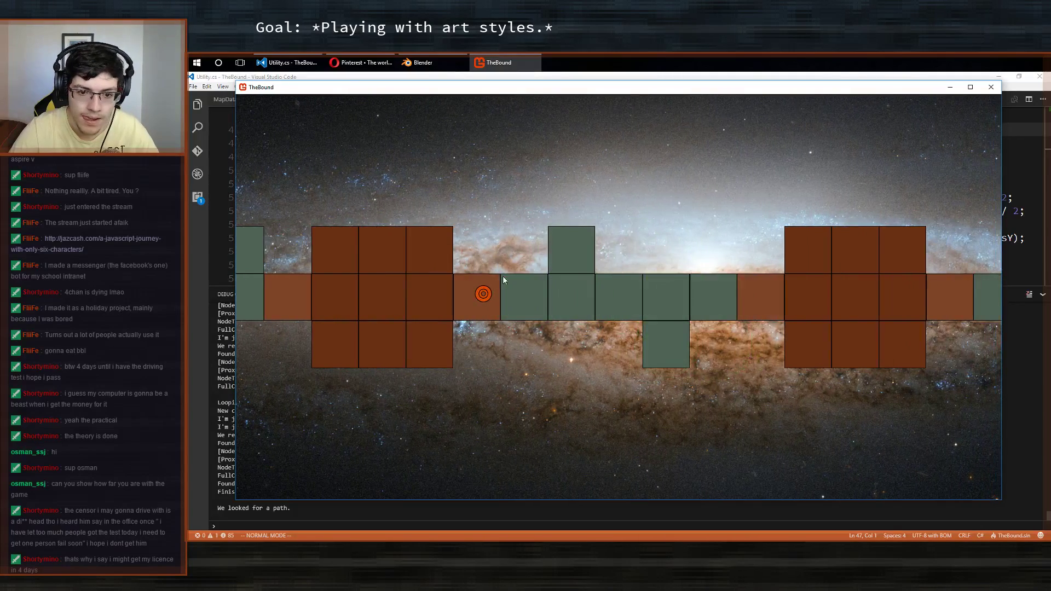
Walk the player along the straight green bridge, visiting both side tiles, to the connector tile at its far end.
click(526, 294)
click(569, 297)
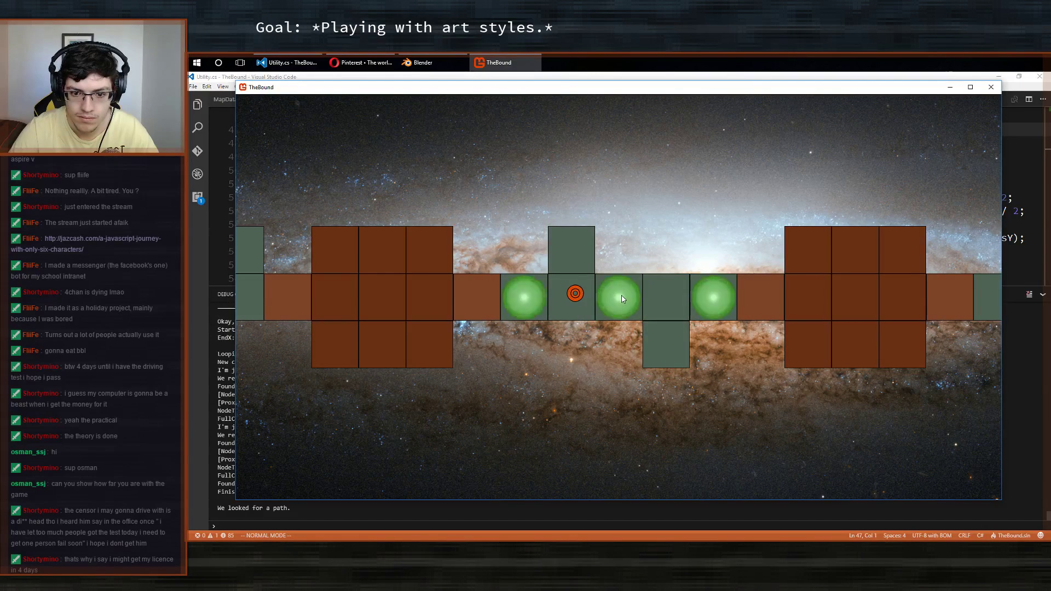
click(618, 296)
click(577, 252)
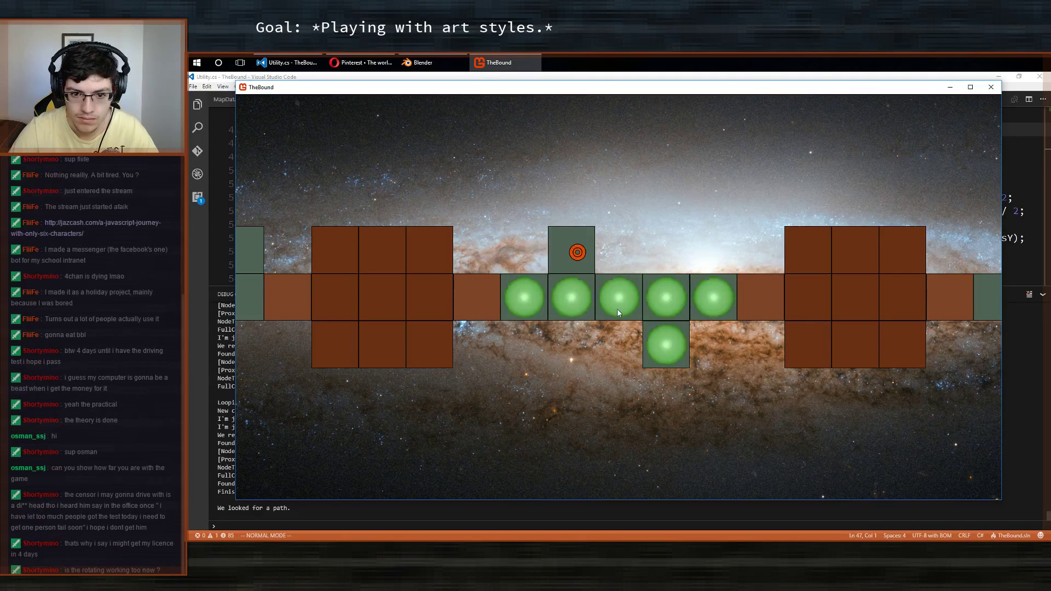
click(619, 308)
click(660, 343)
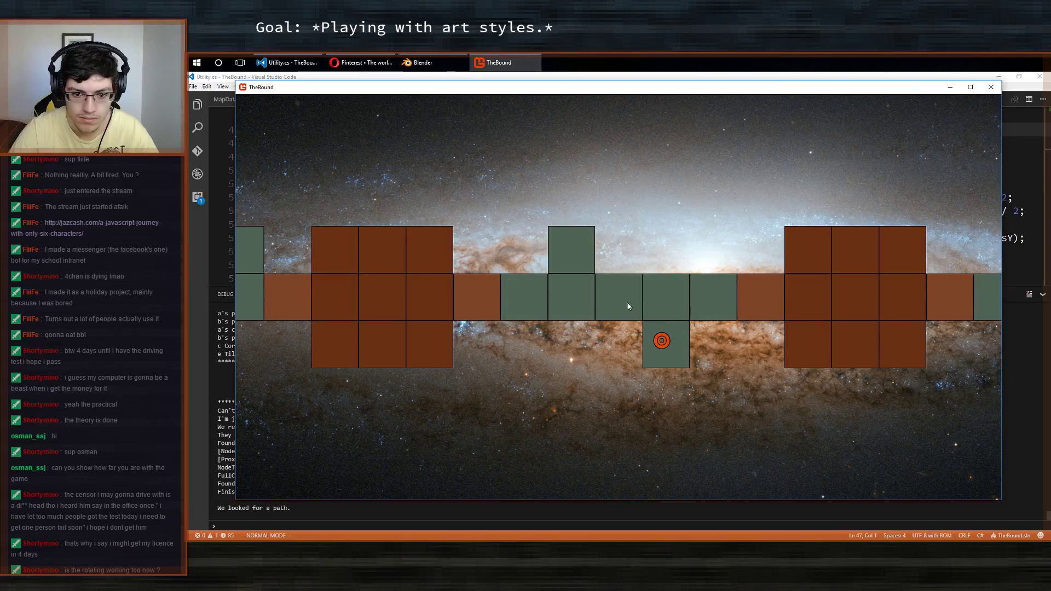
click(621, 306)
click(709, 303)
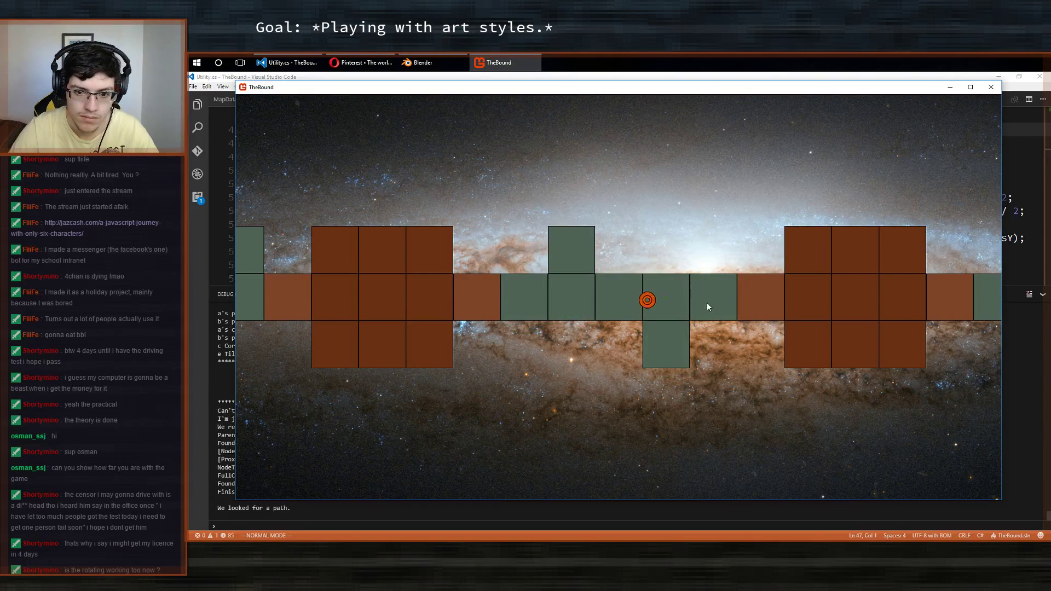
click(761, 303)
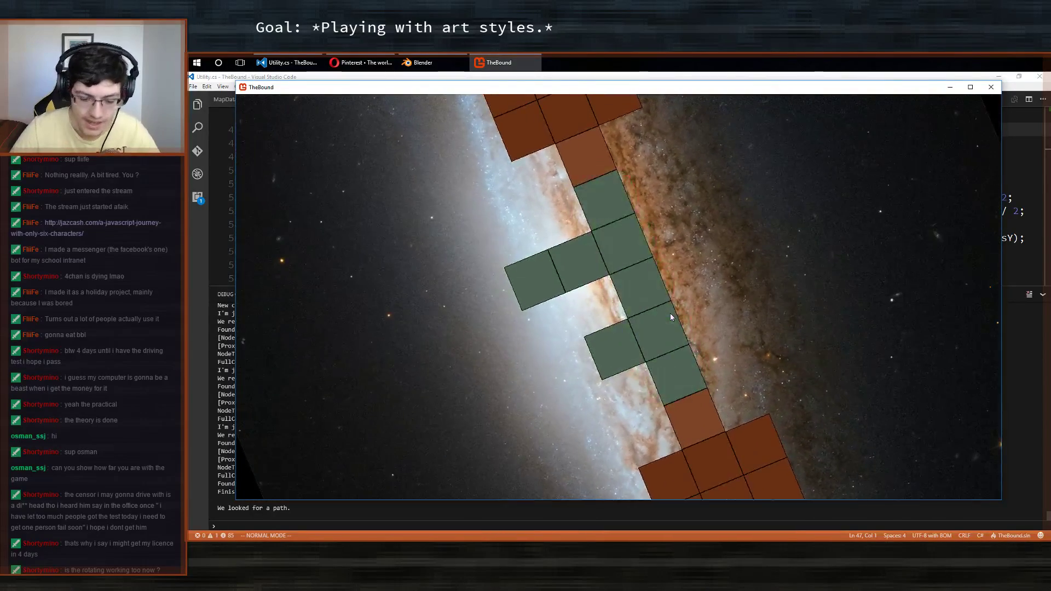
In the rotated view, move the player between the brown platform and the near end of the diagonal bridge.
click(764, 402)
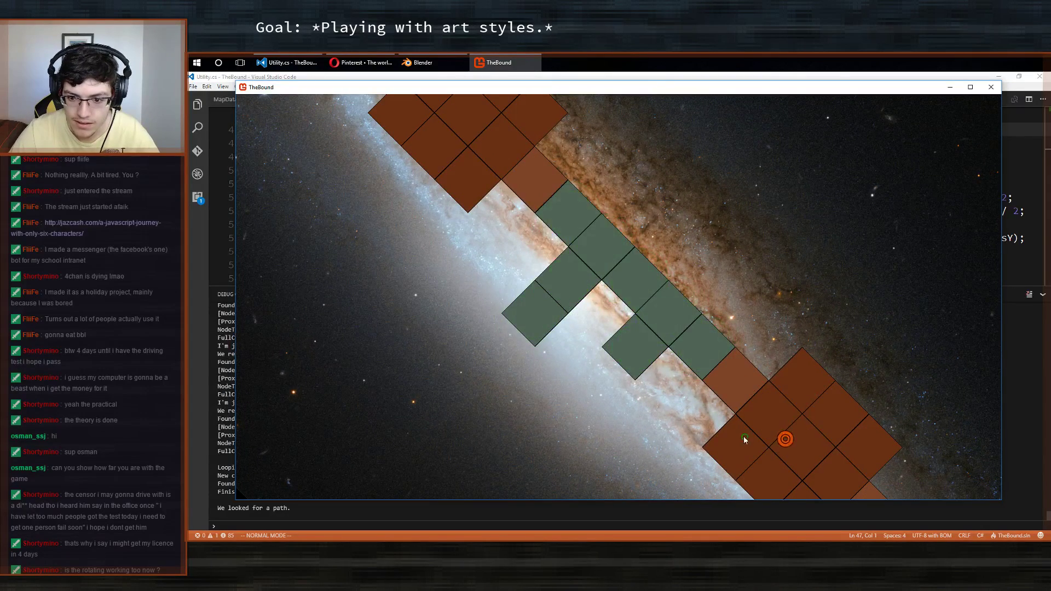
click(726, 378)
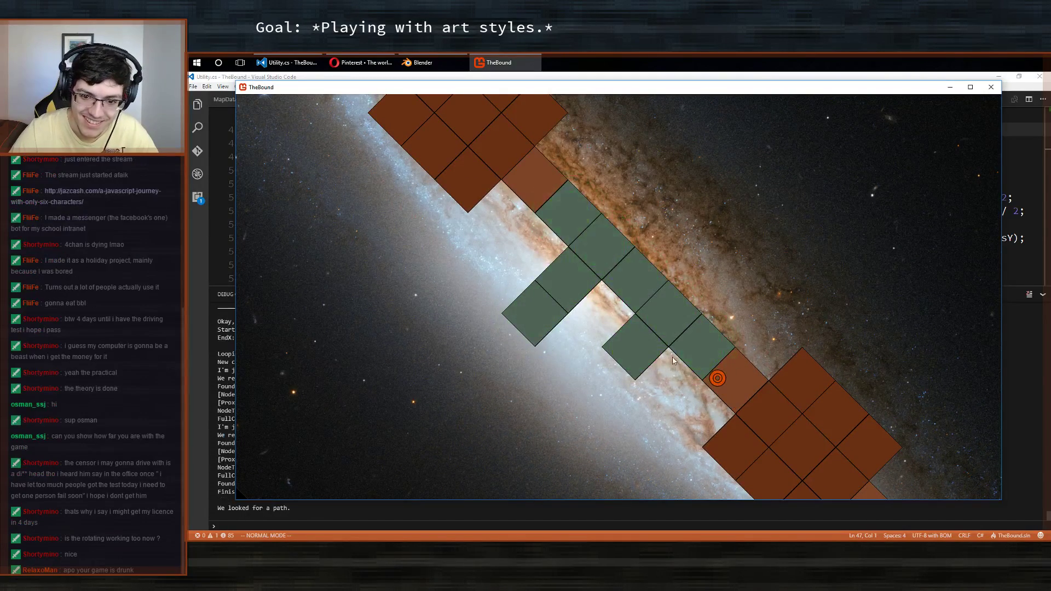
click(713, 383)
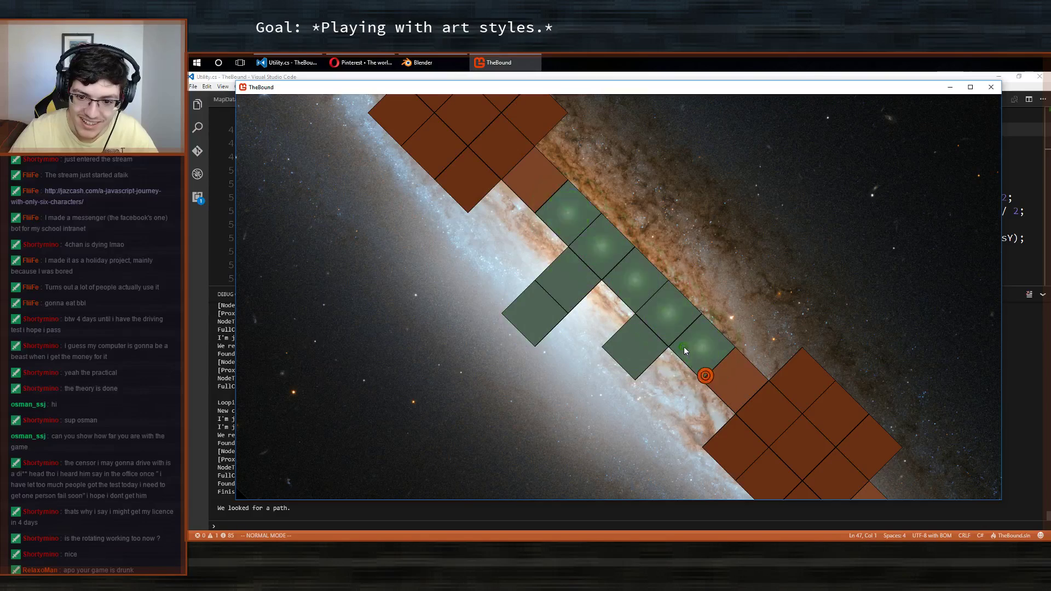
click(642, 349)
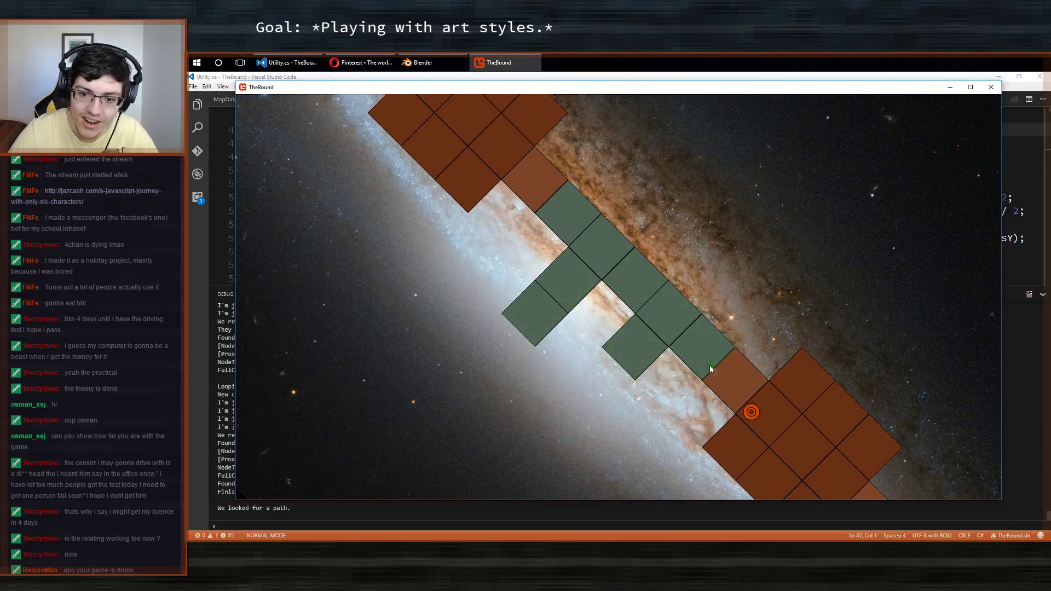
click(718, 383)
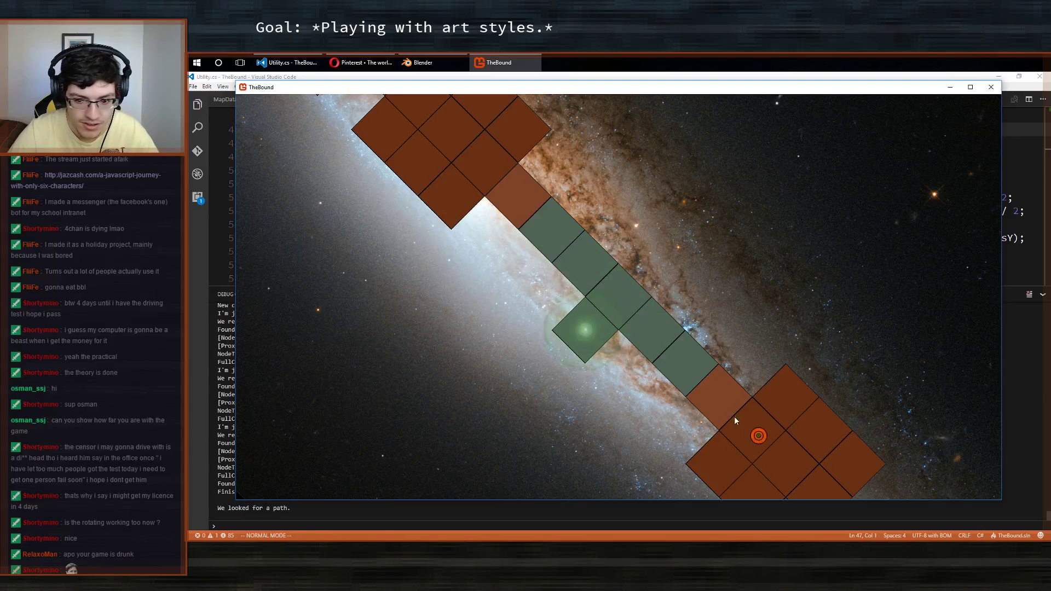
Turn on Creator Mode, try adding and removing green tiles around the diagonal bridge, and return to normal play.
key(c)
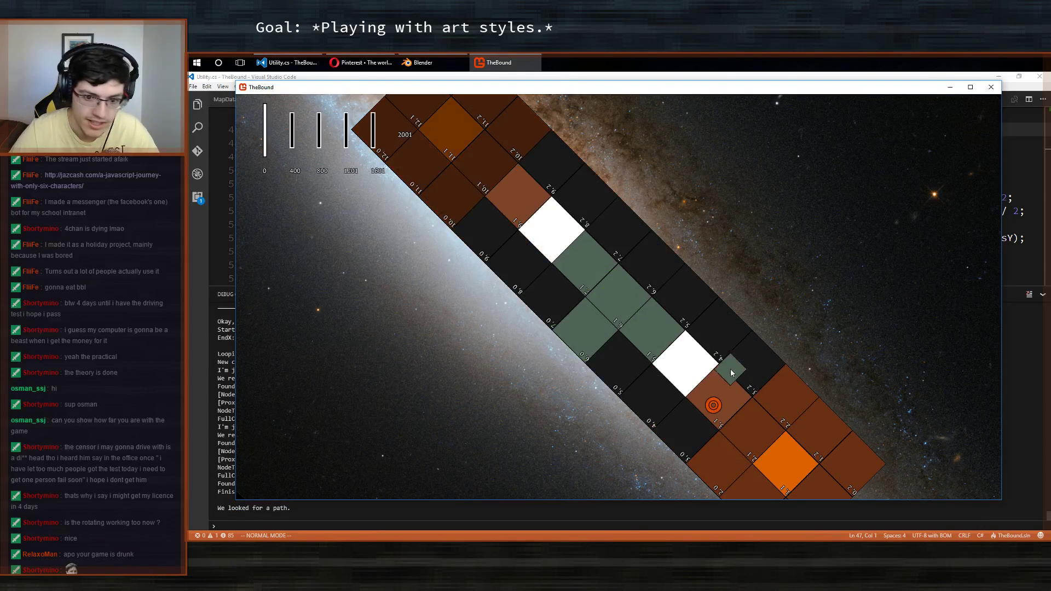
click(414, 429)
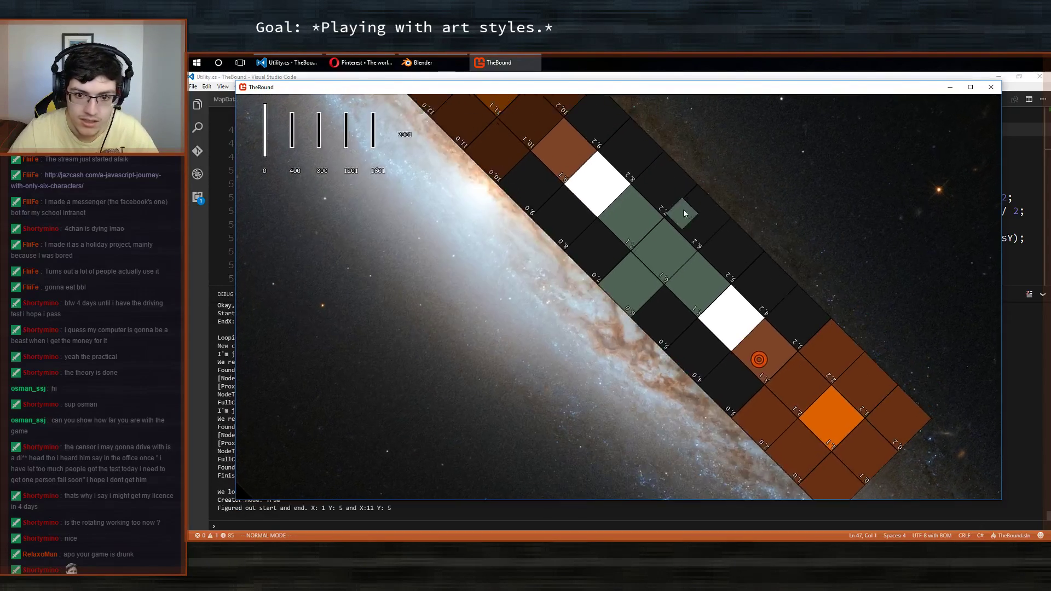
click(768, 215)
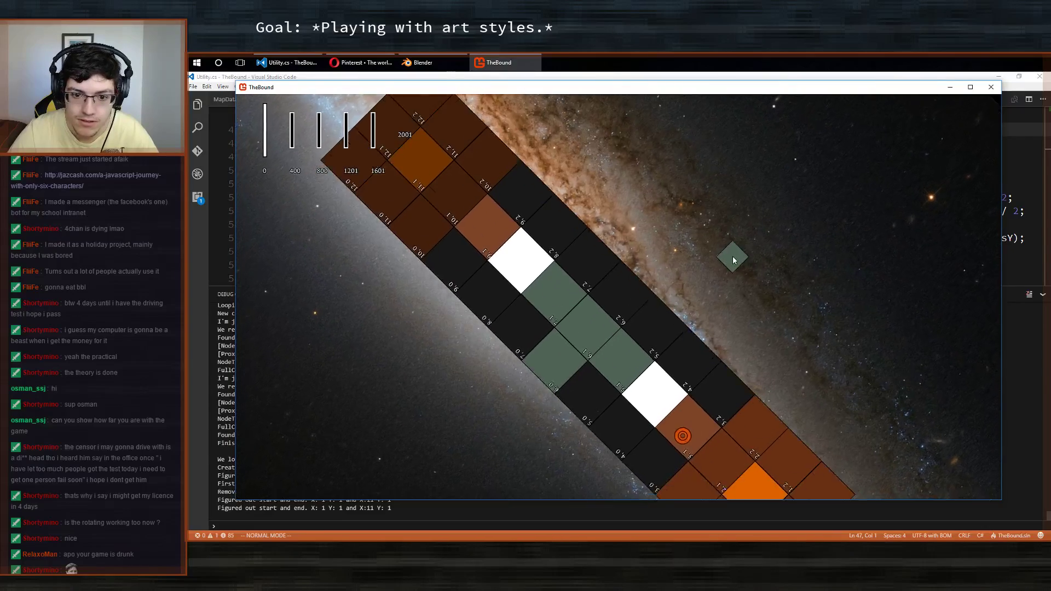
click(531, 378)
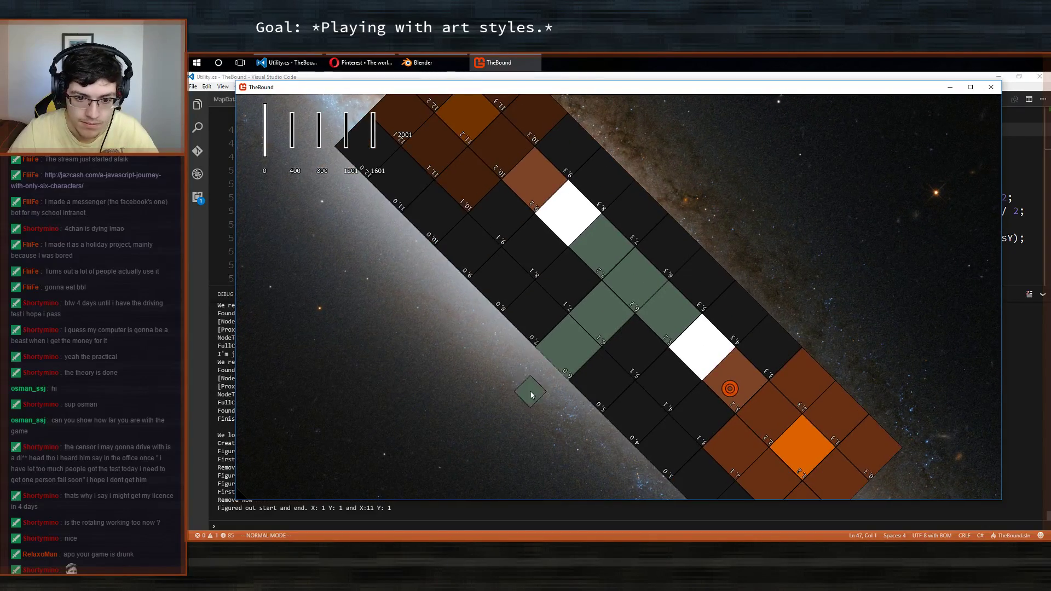
click(521, 400)
click(557, 366)
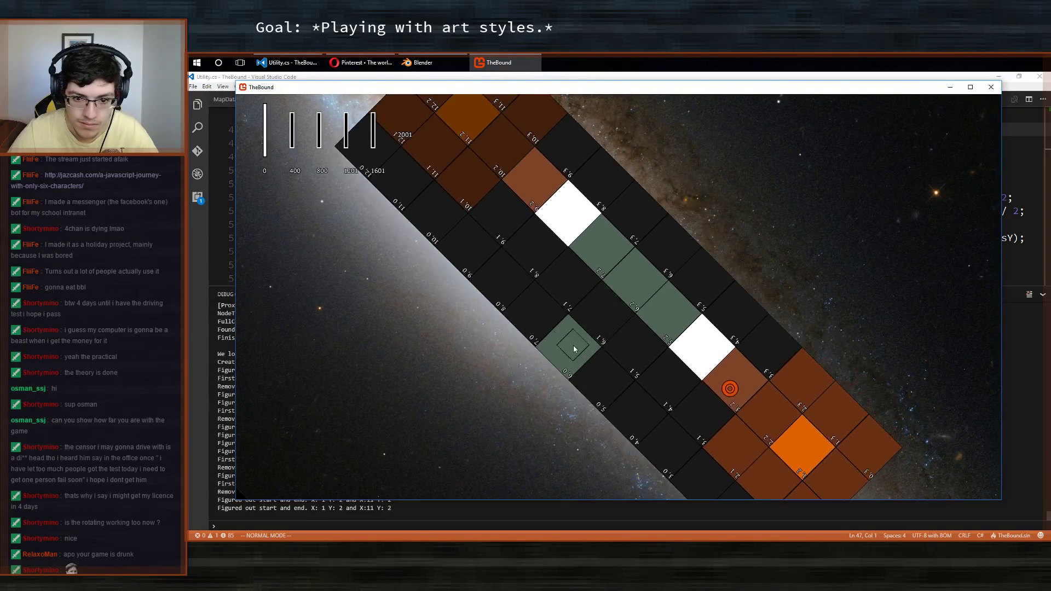
click(574, 345)
key(c)
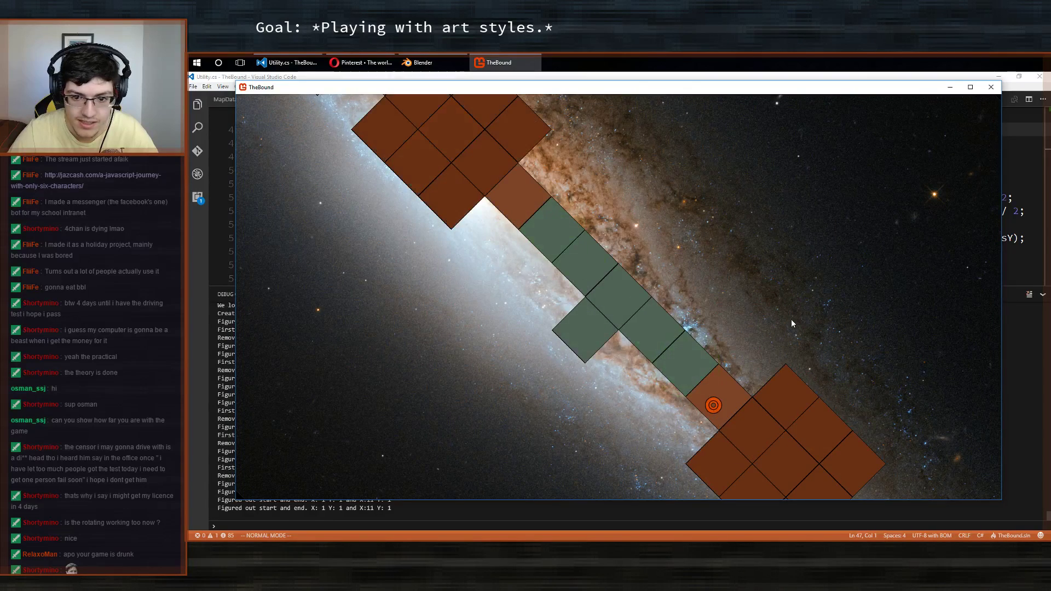
key(c)
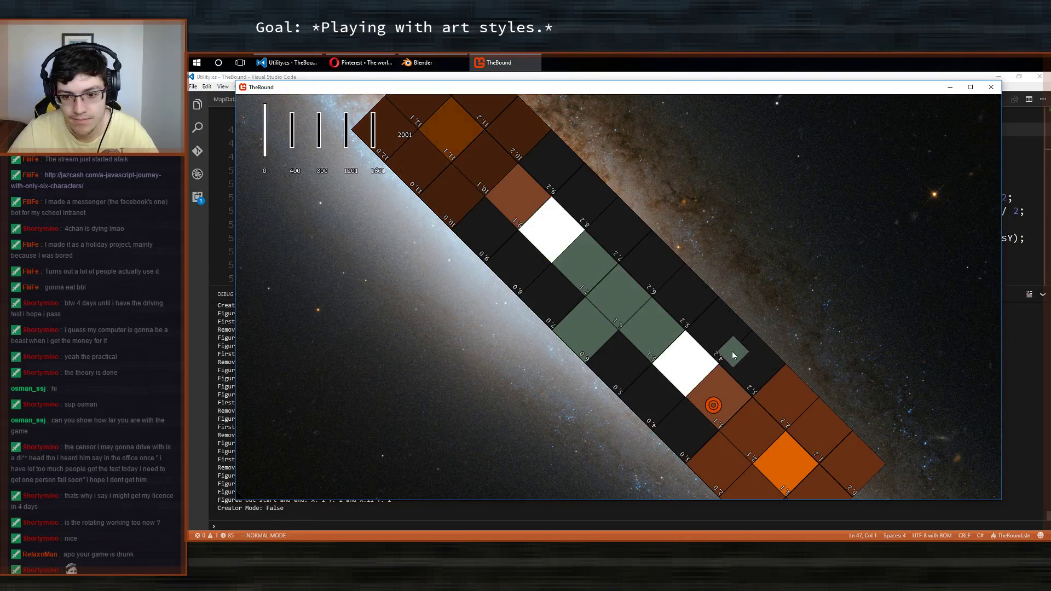
click(719, 330)
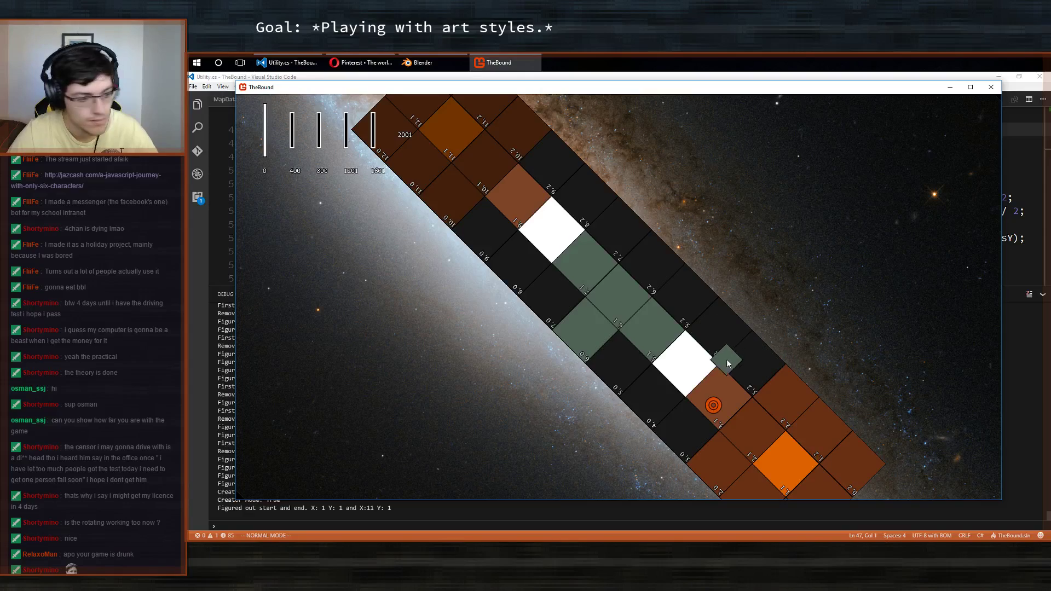
key(c)
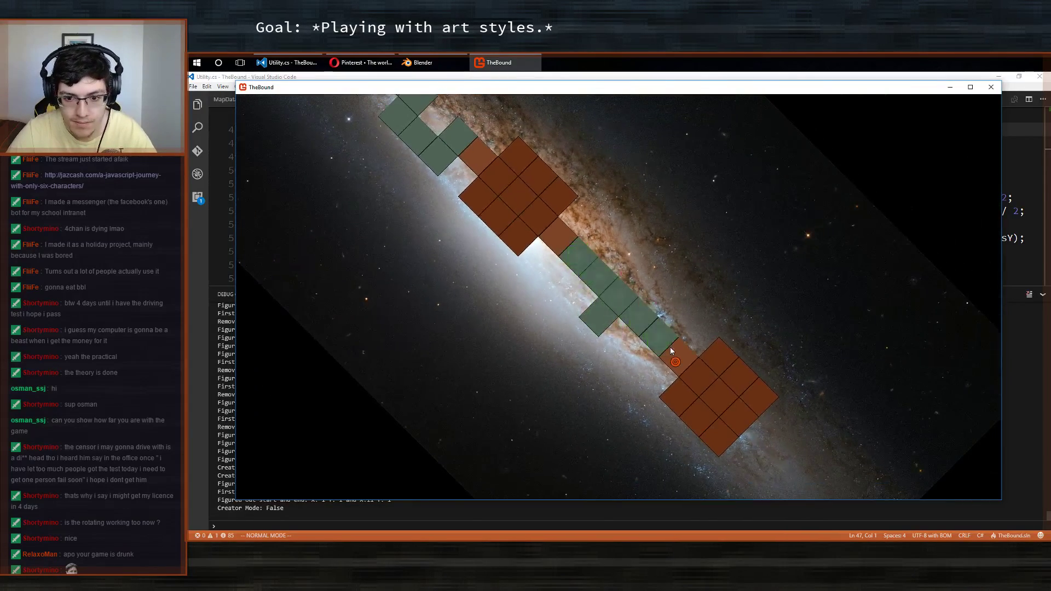
Walk the player back and forth on the diagonal bridge and cross it to the far brown platform.
click(711, 433)
click(682, 365)
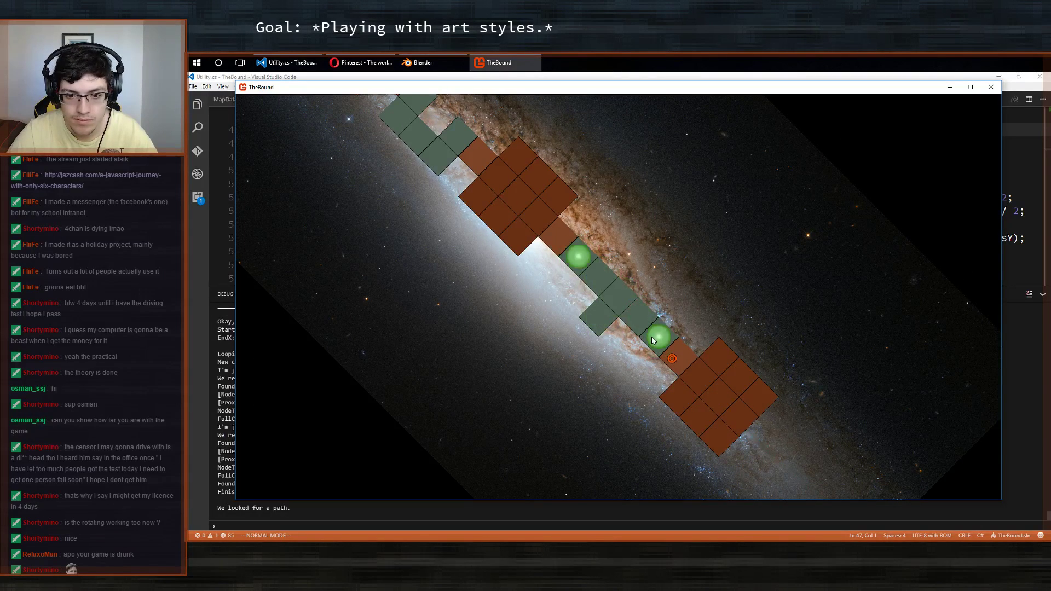
click(633, 317)
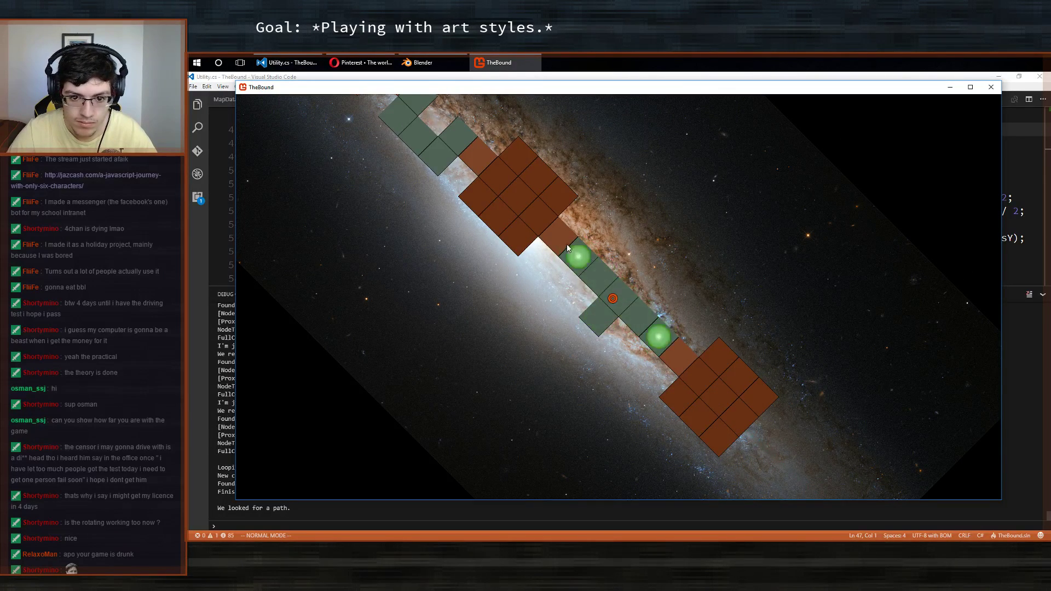
click(675, 357)
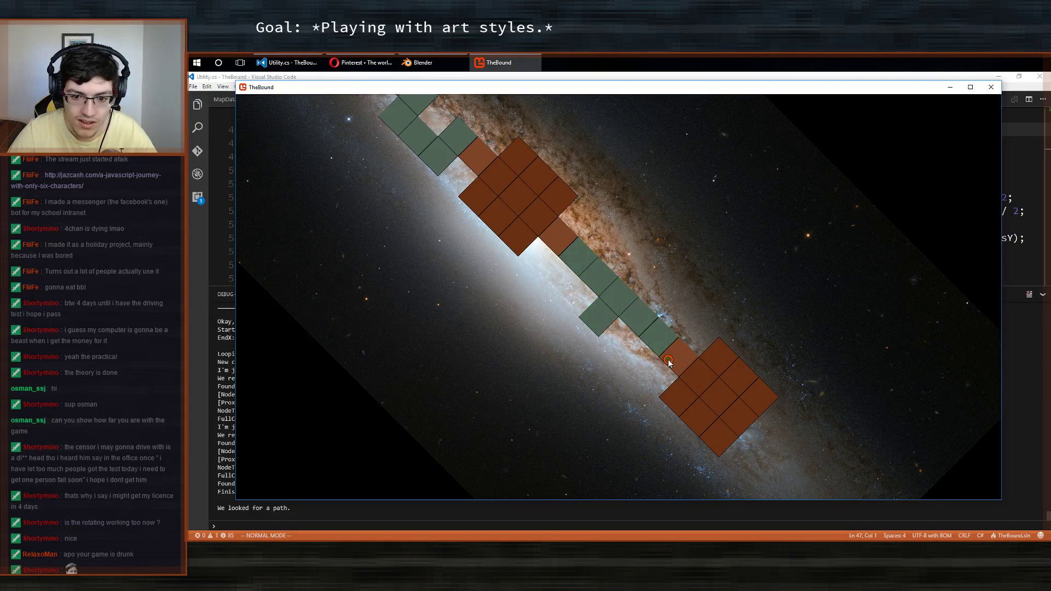
click(628, 317)
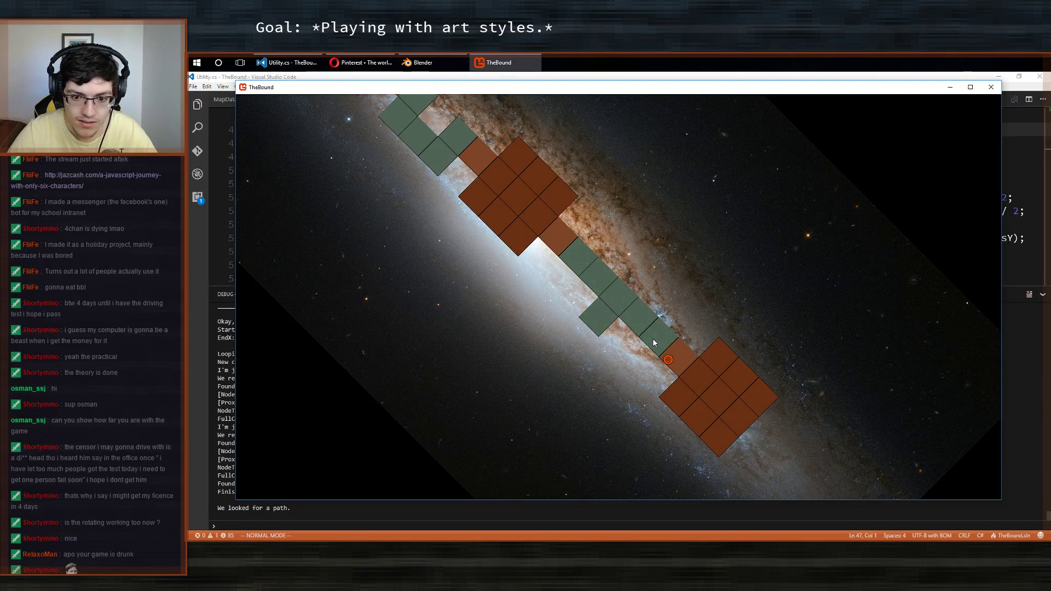
click(582, 260)
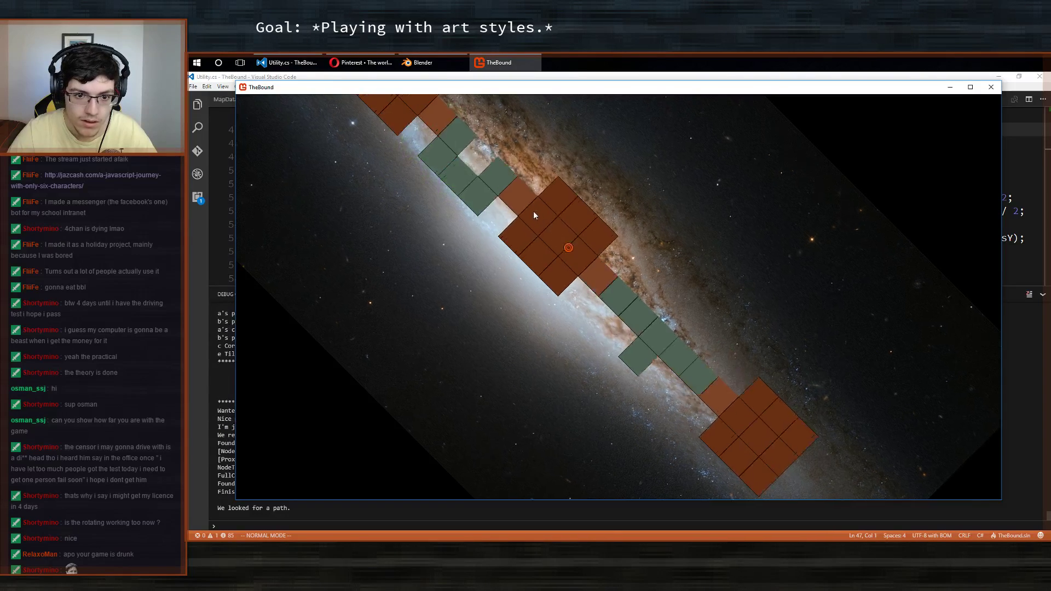
Walk the player across the diagonal bridge to the far platforms, move to a connector tile in the straightened view, and close the game.
click(608, 286)
click(608, 286)
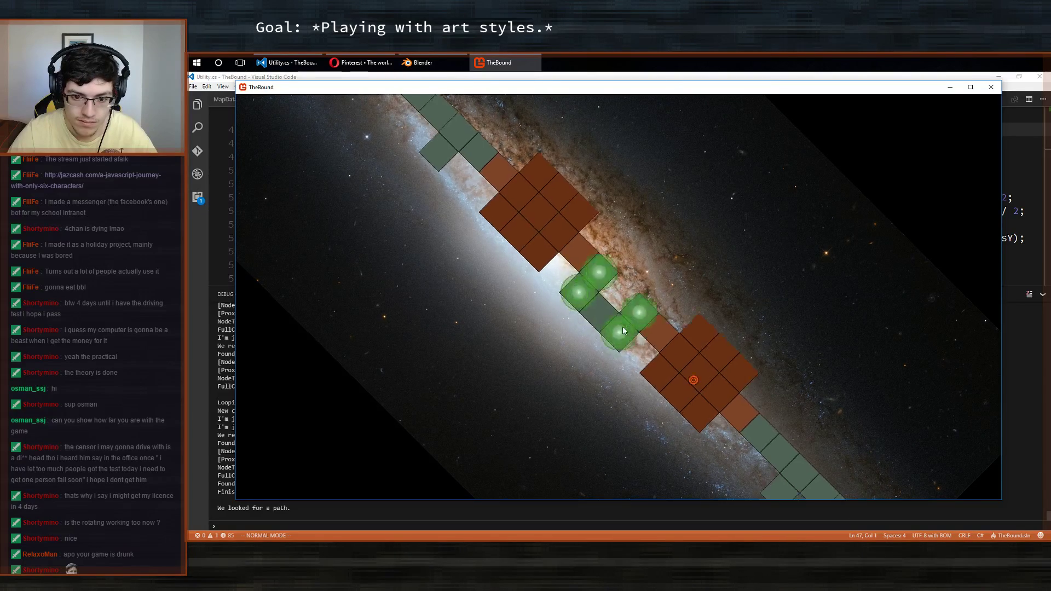
click(690, 372)
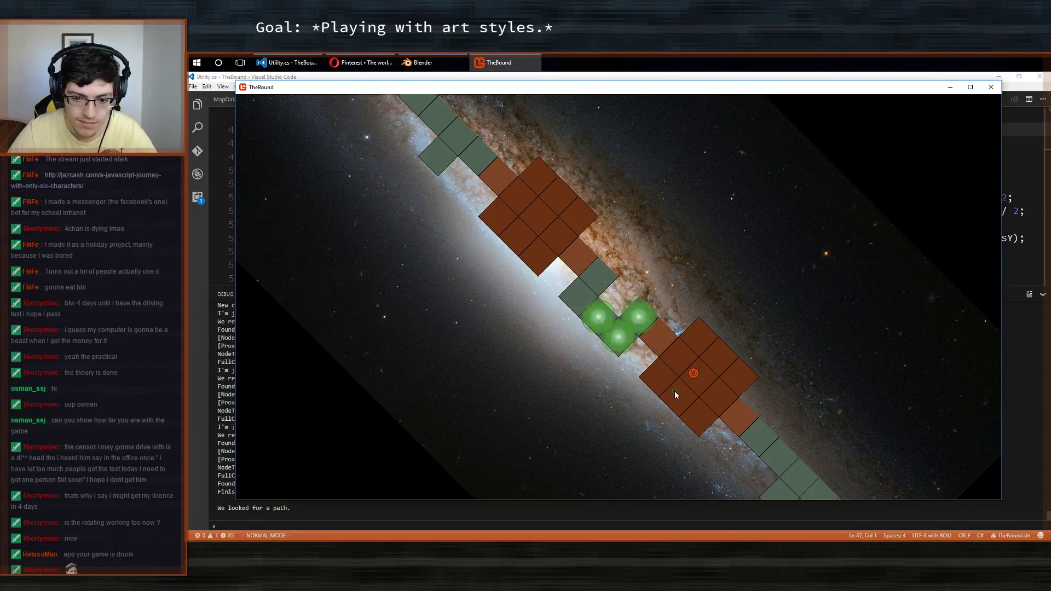
click(718, 402)
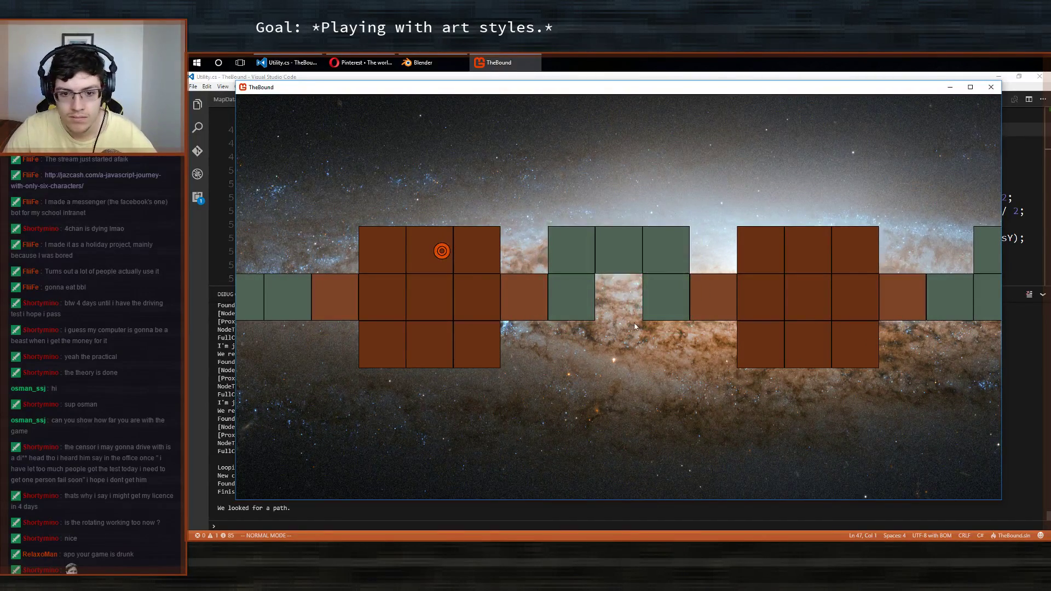
click(525, 295)
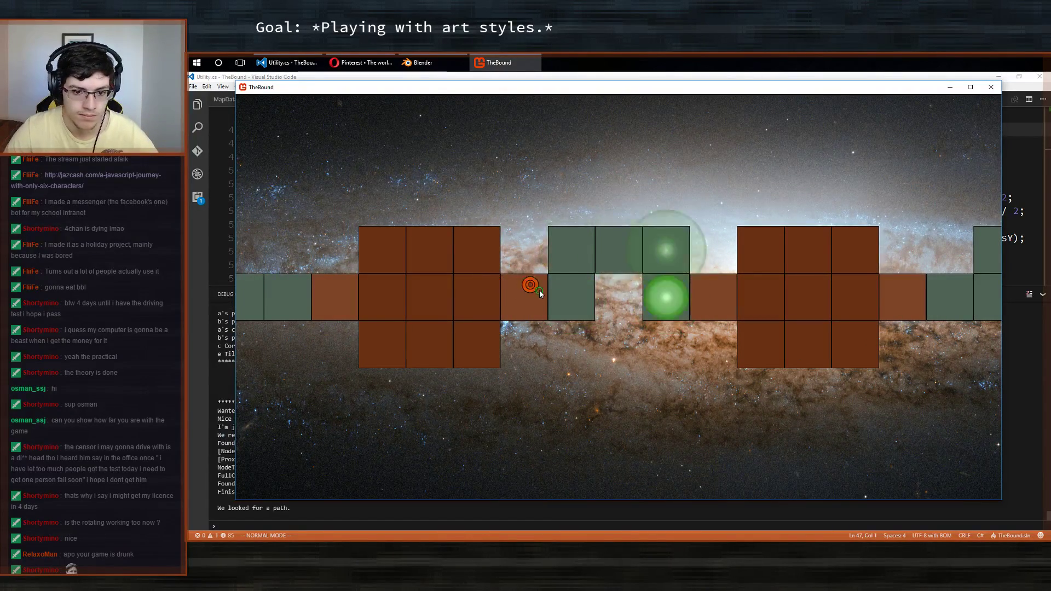
click(991, 87)
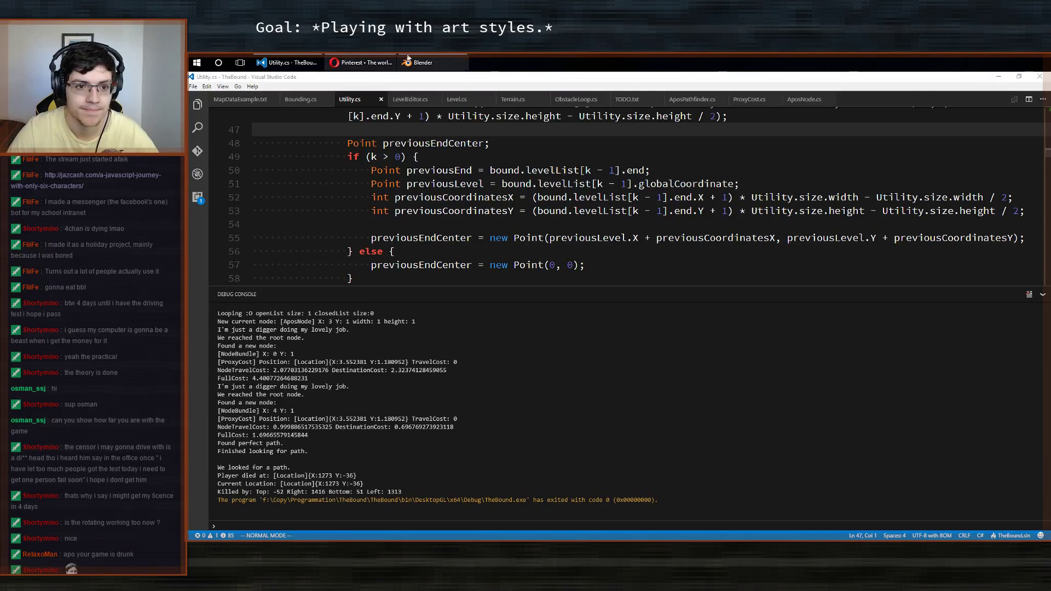
Switch to Blender, set the Highlights line style's base thickness to 5, and re-render the green log.
click(423, 63)
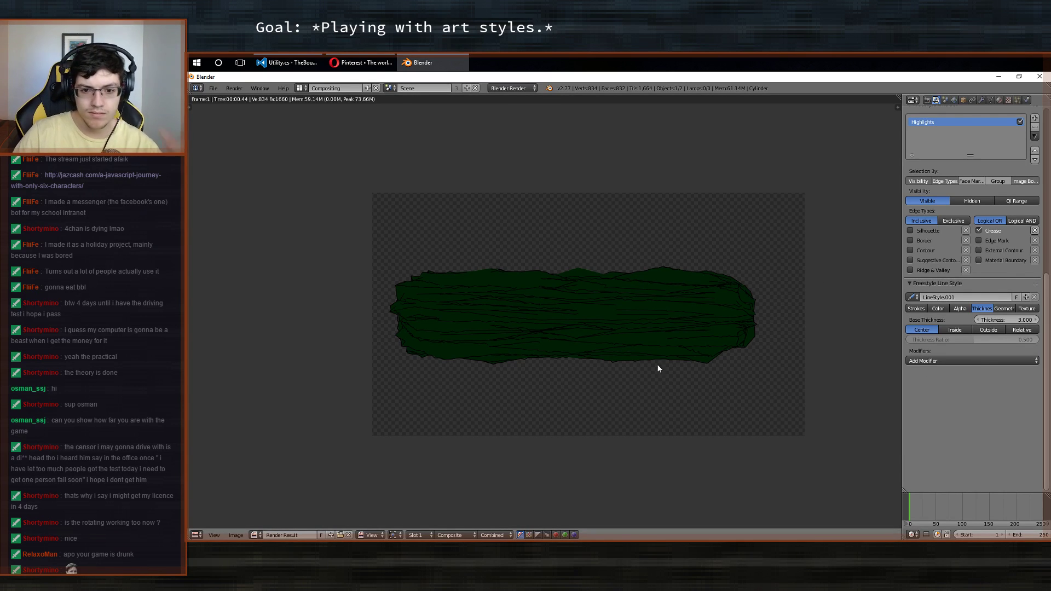
click(1019, 321)
text(5)
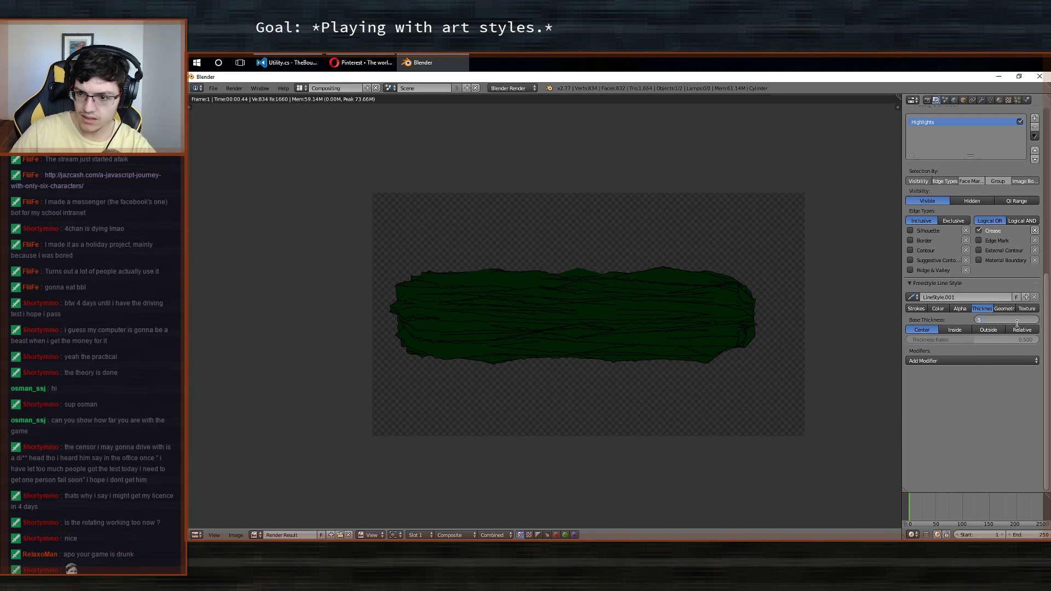
key(Return)
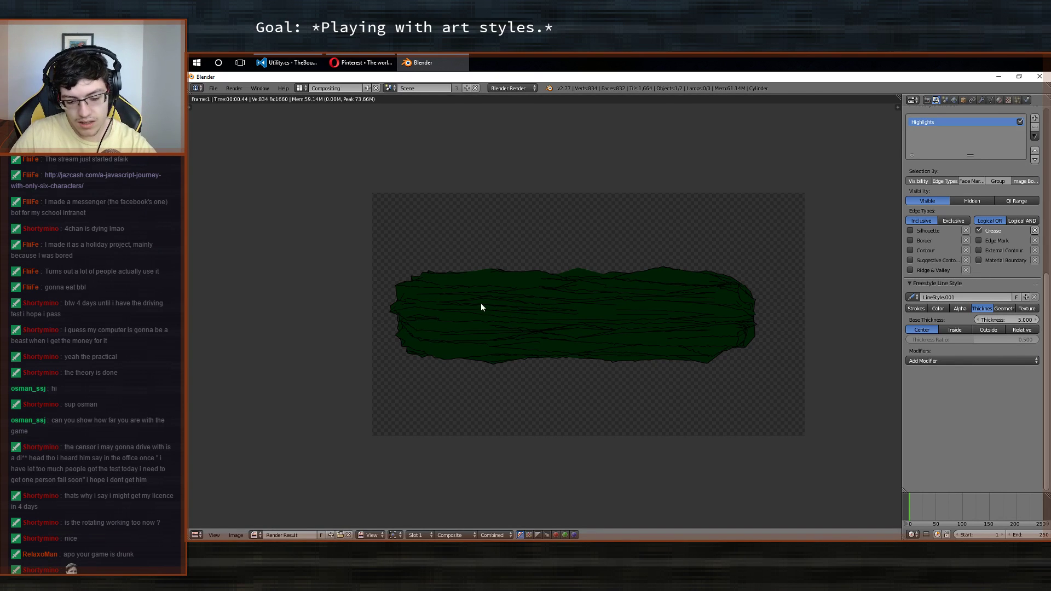
key(F12)
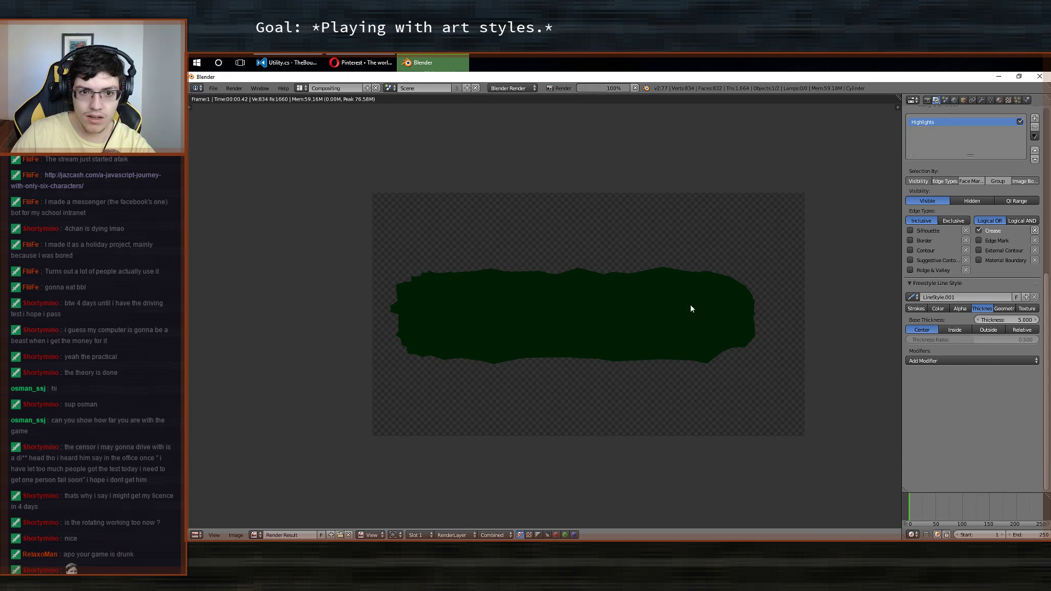
middle_drag(591, 333, 665, 332)
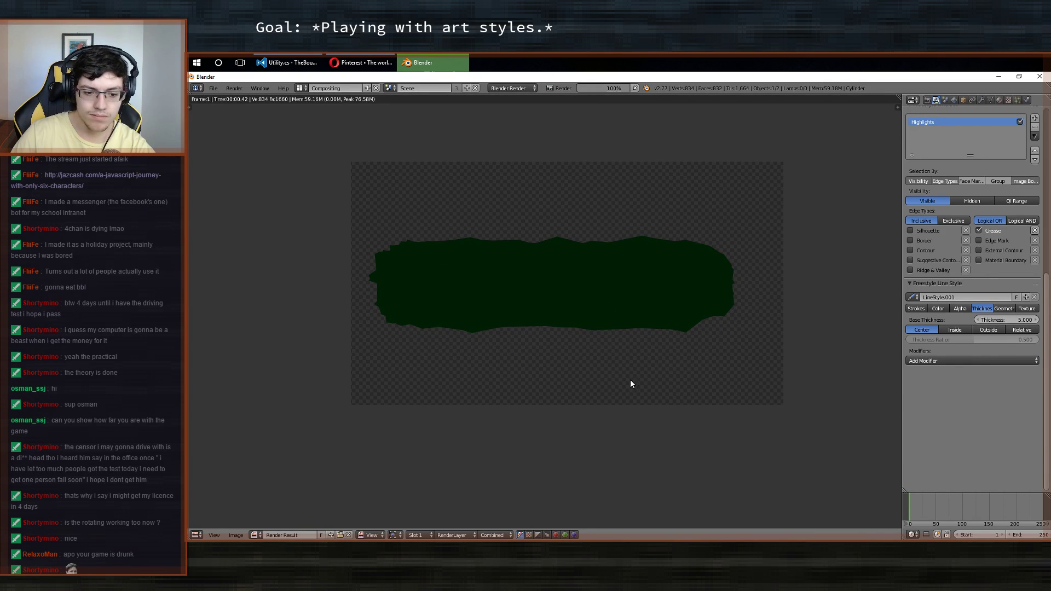
key(n)
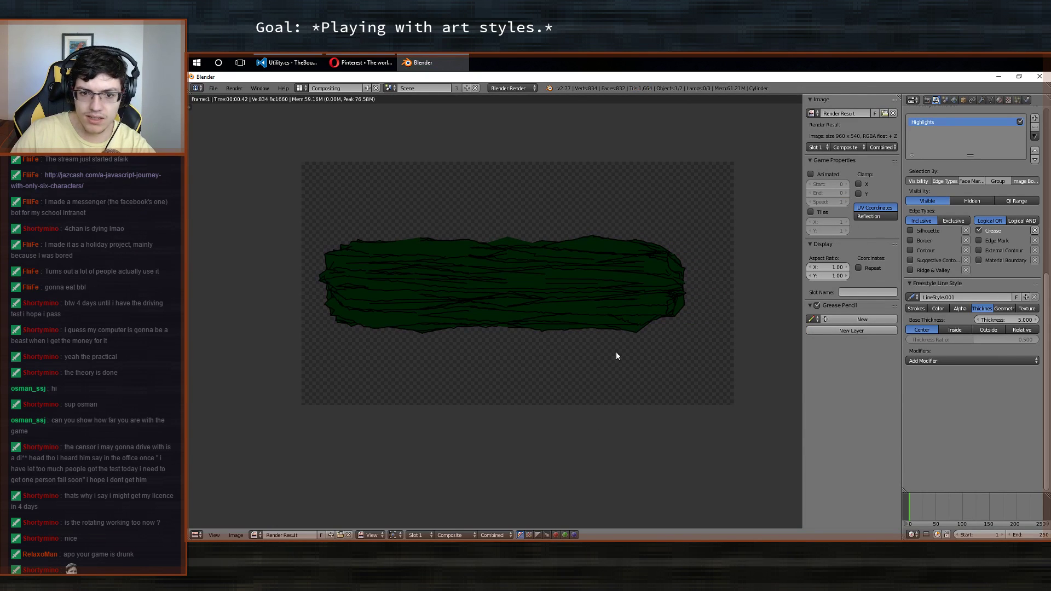
key(n)
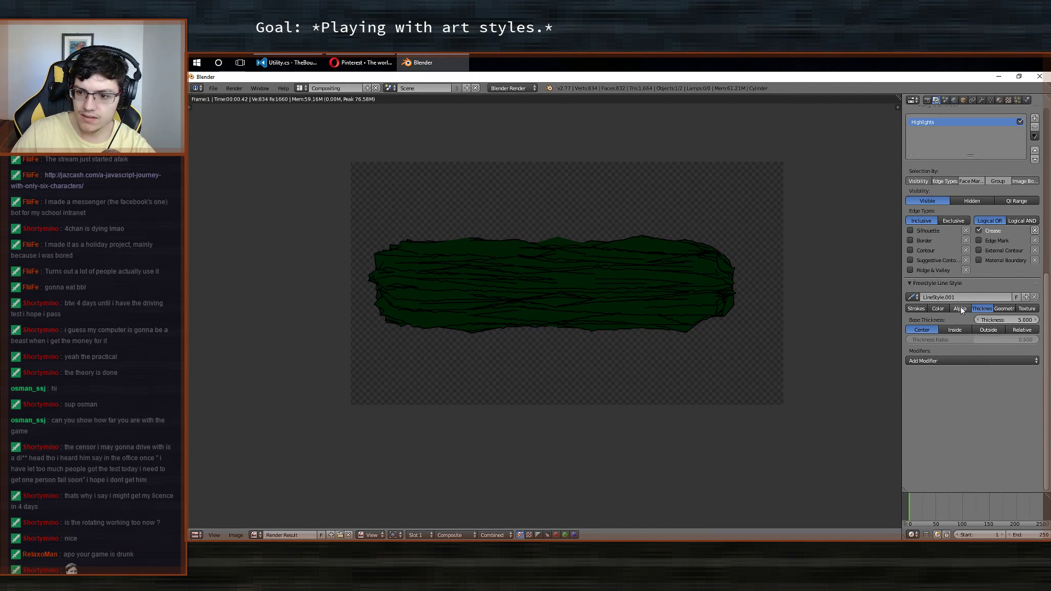
Check the log's material and set the Highlights line style's base color to bright green.
click(941, 309)
scroll(980, 282, up, 10)
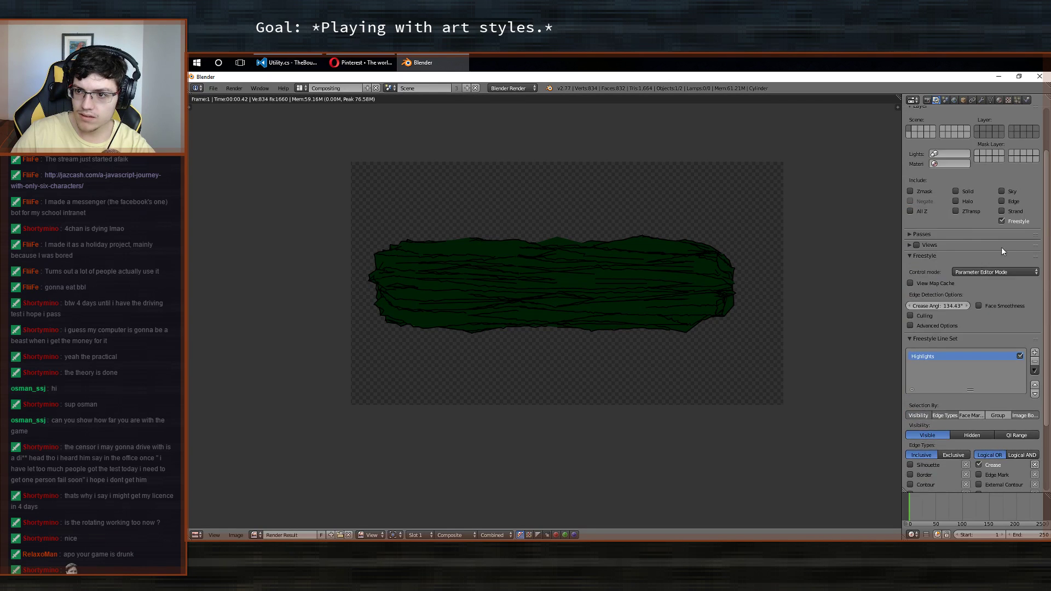
scroll(1003, 251, up, 3)
click(999, 100)
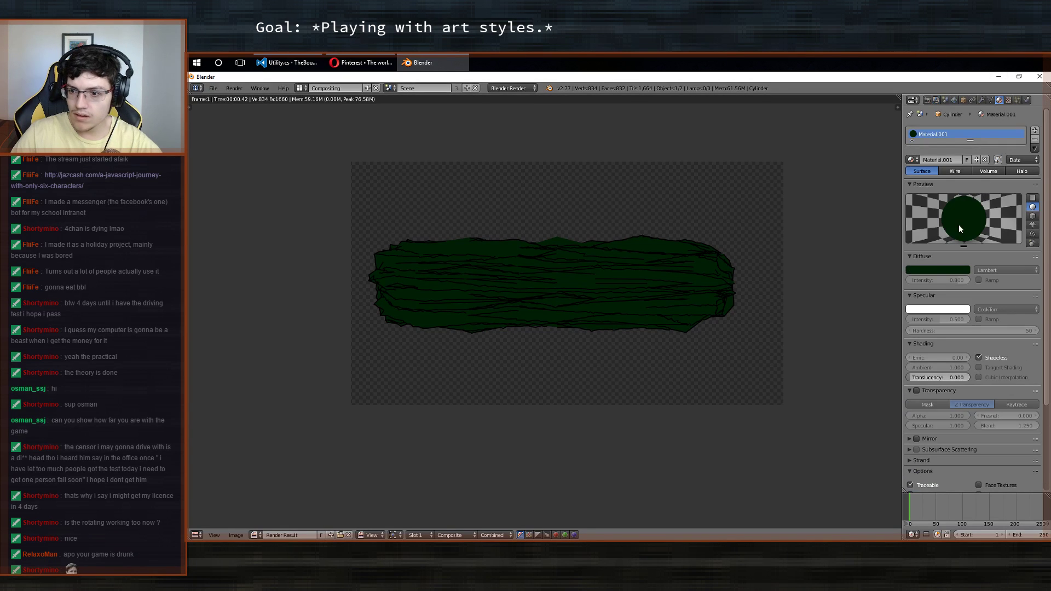
click(936, 100)
scroll(925, 300, down, 5)
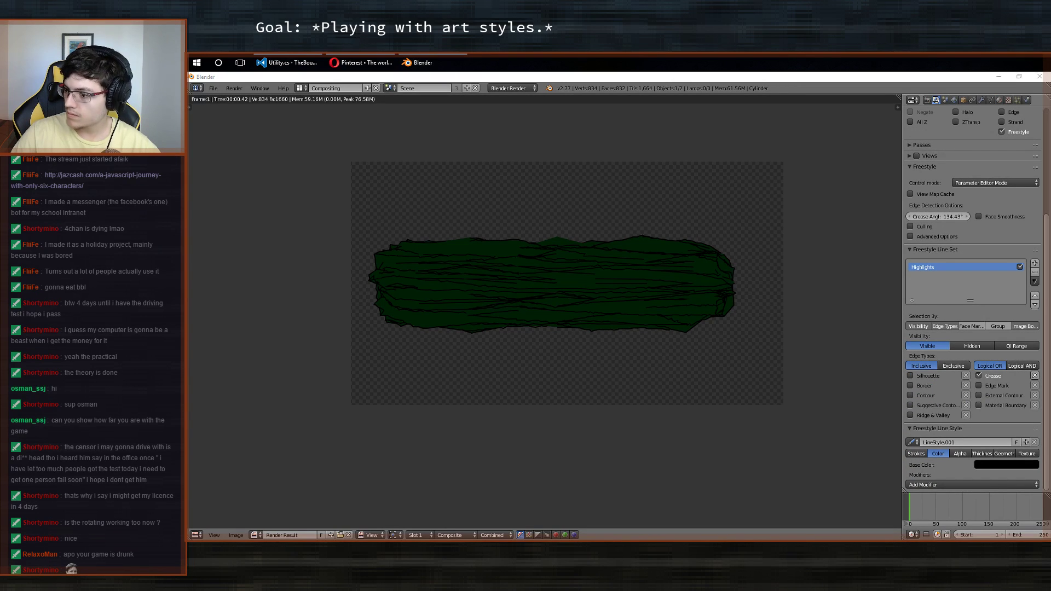
click(982, 454)
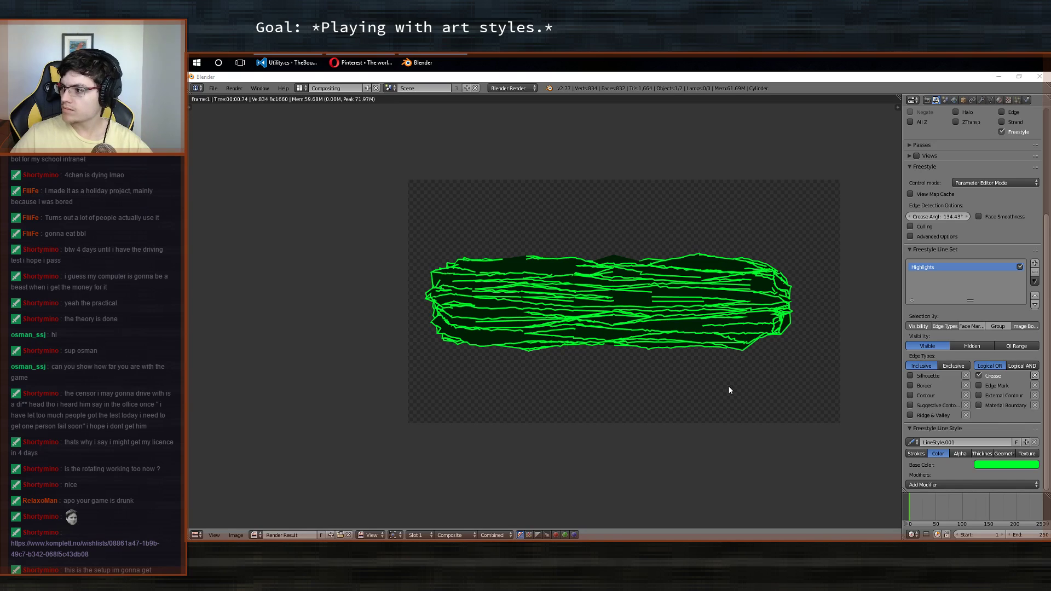
Inspect the green-lined render, return to the compositing nodes, and open the Highlights line style's geometry modifiers.
middle_drag(715, 312, 524, 275)
scroll(468, 291, up, 1)
scroll(468, 292, down, 1)
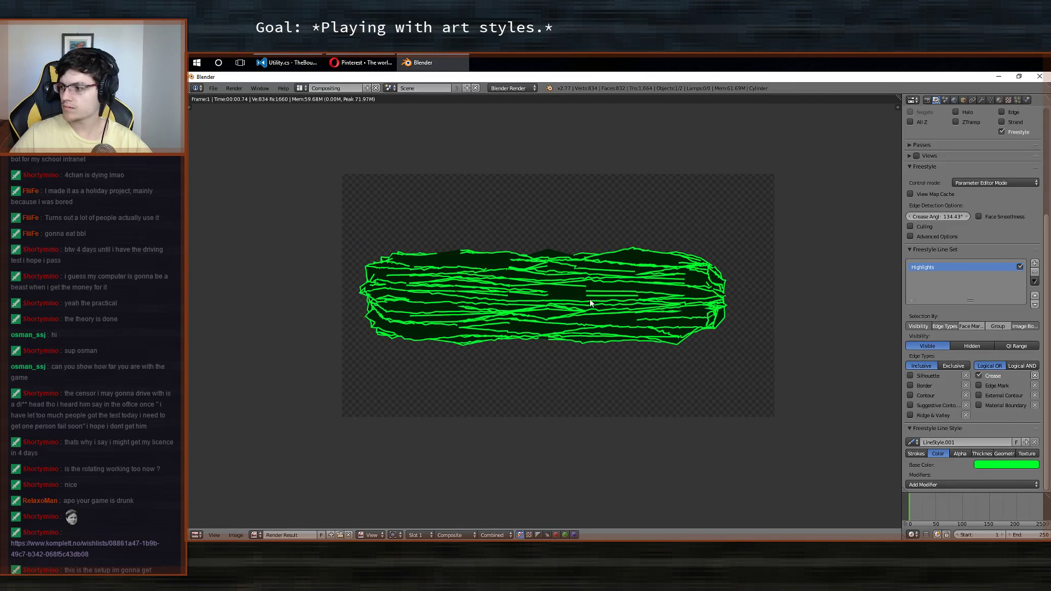
middle_drag(680, 315, 662, 317)
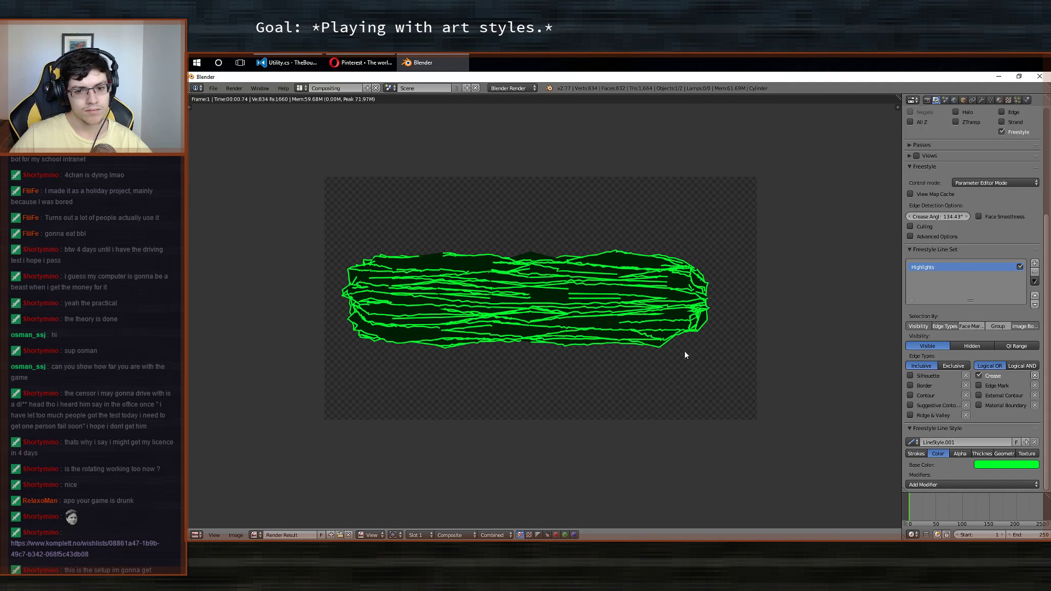
key(shift+F3)
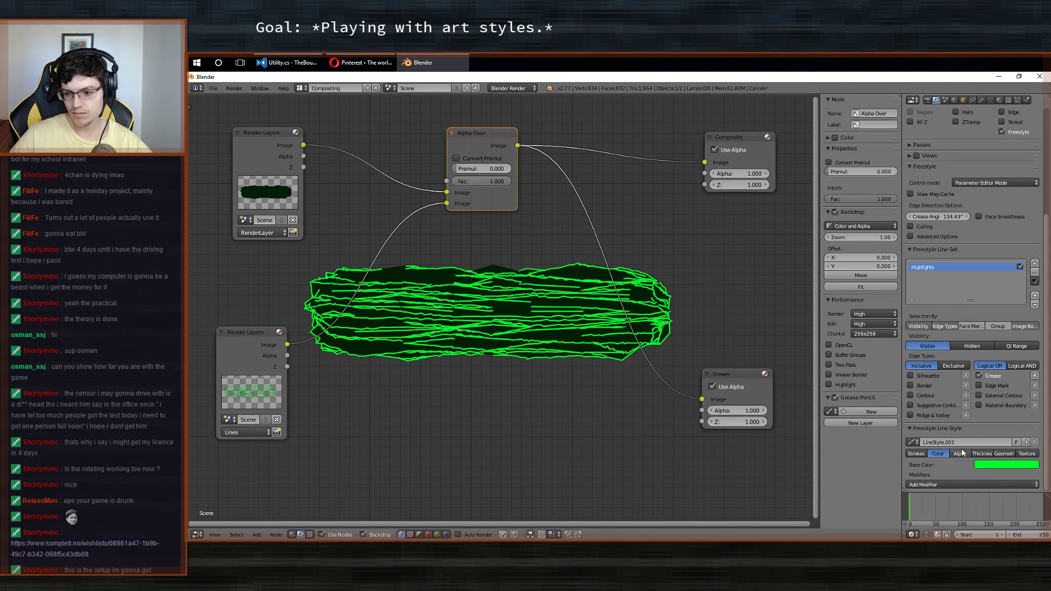
click(978, 455)
scroll(969, 473, down, 1)
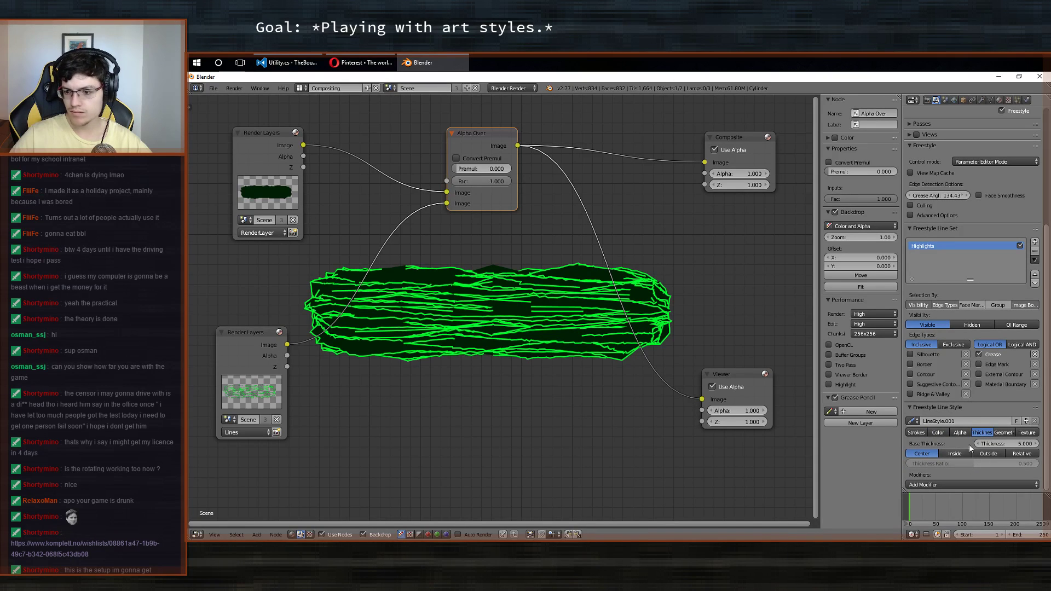
click(1004, 433)
scroll(1001, 436, down, 2)
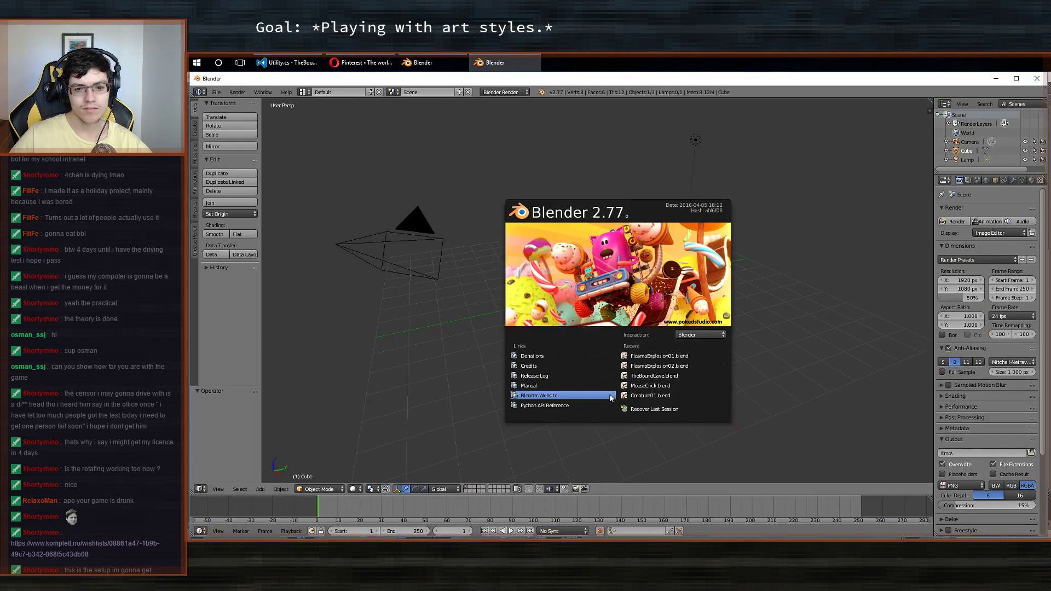
Open TheBoundCave.blend in a second Blender window, show the Default layout, and display the Dark line style's geometry modifiers.
click(686, 376)
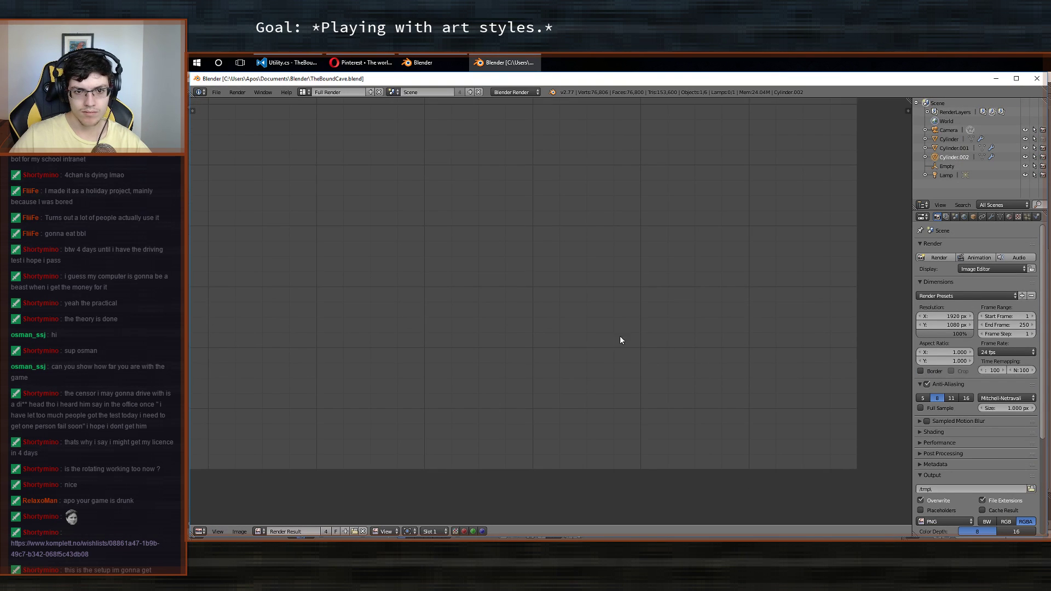
click(379, 92)
key(Escape)
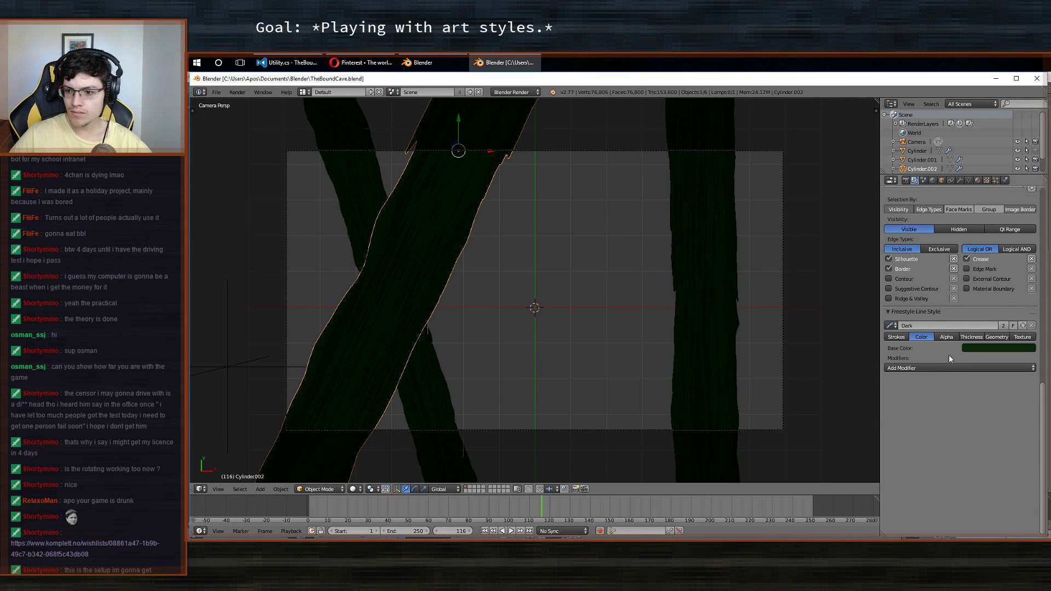
click(995, 337)
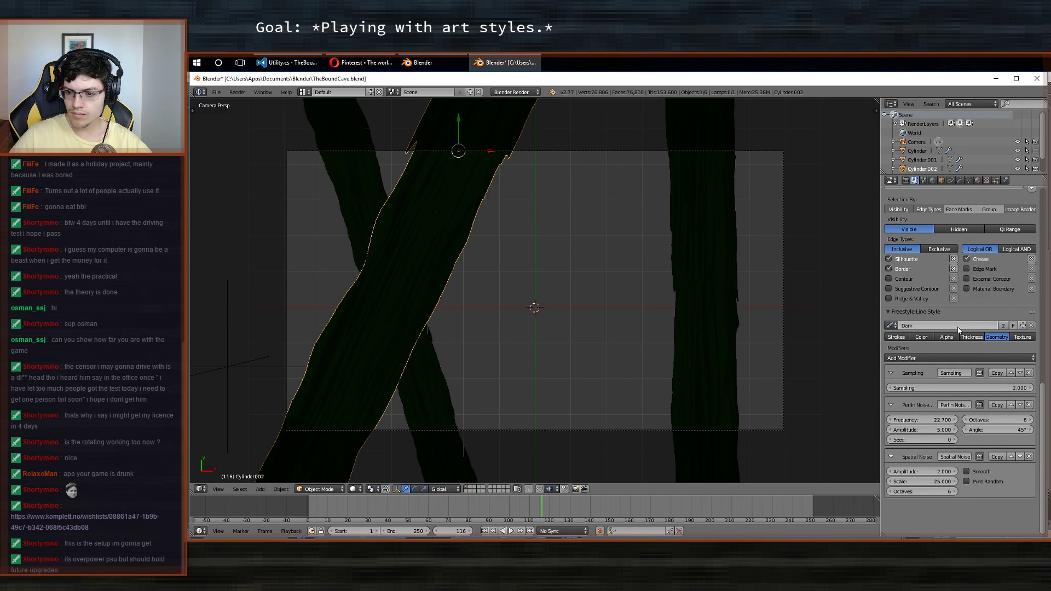
Return to the log file and set the line style's Sampling modifier to 2.
click(414, 60)
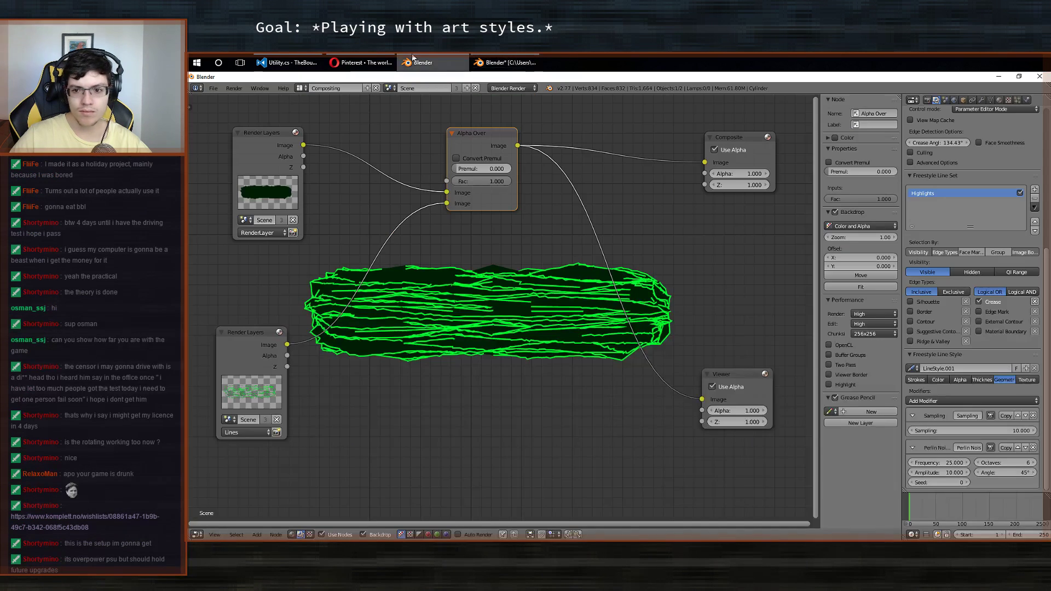
click(982, 431)
text(2)
key(Return)
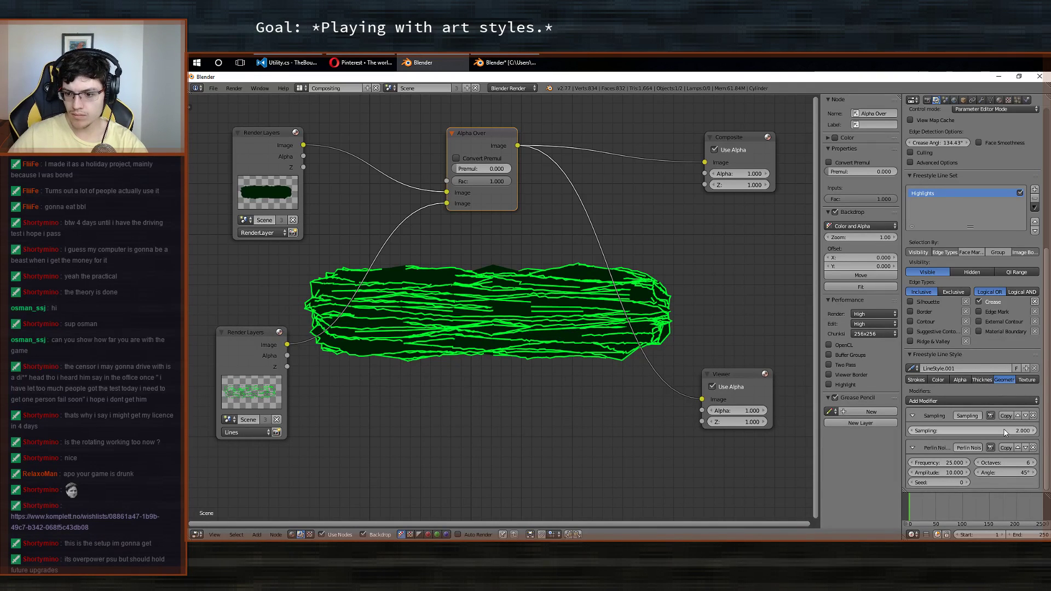
Using the cave file's Dark line style as reference, set the log's Perlin Noise frequency to 22.7 and amplitude to 5, and render.
click(525, 63)
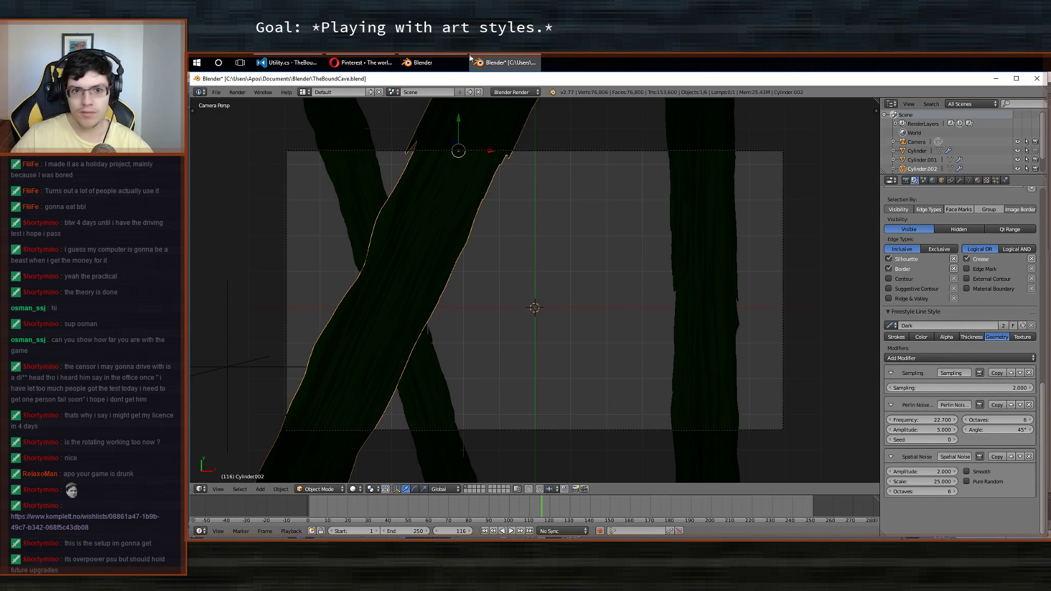
click(423, 62)
click(943, 463)
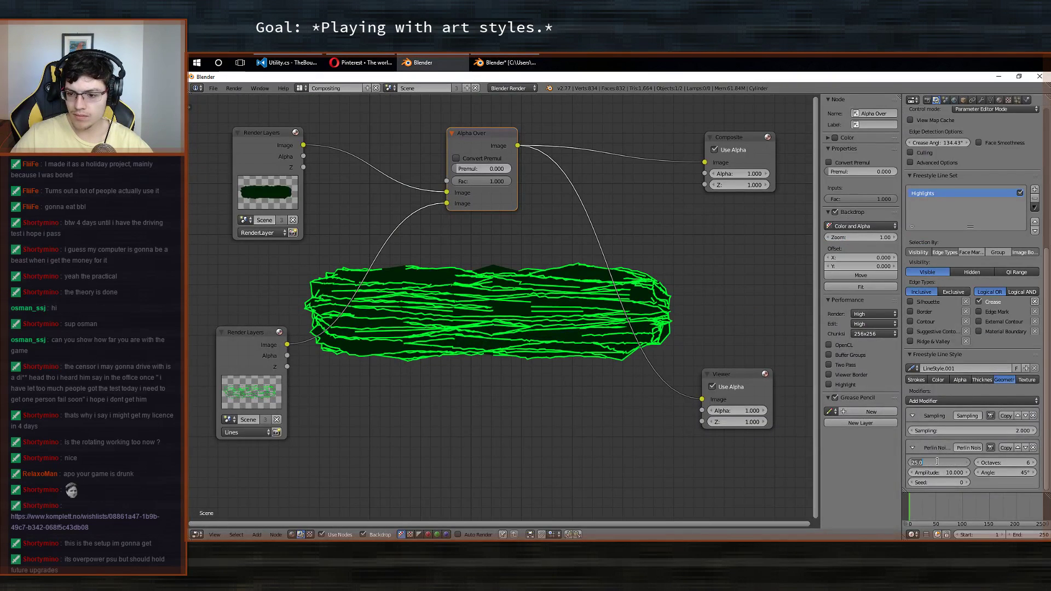
key(Return)
click(947, 470)
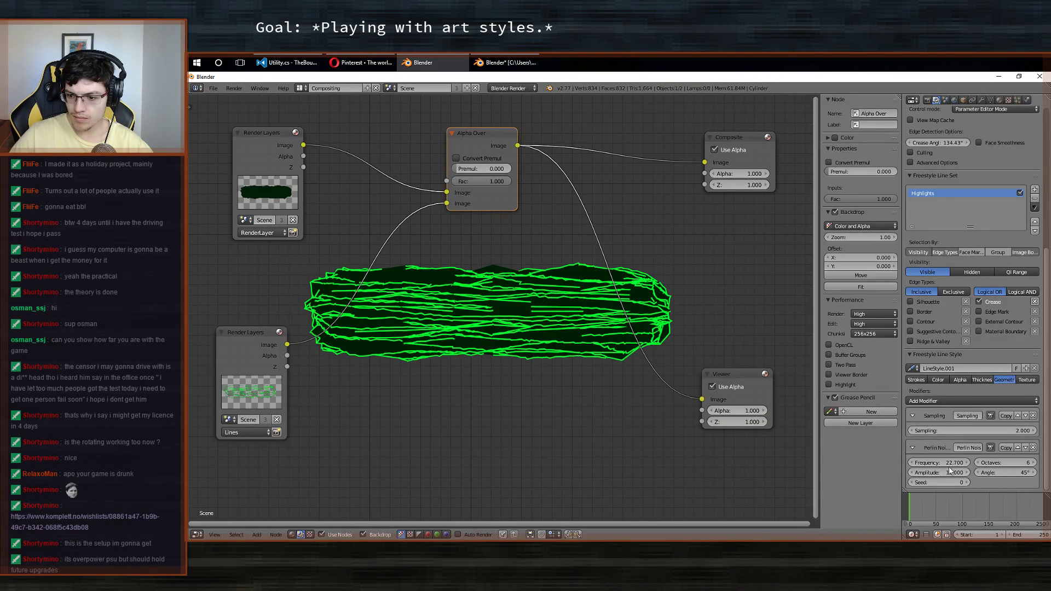
text(5)
key(Return)
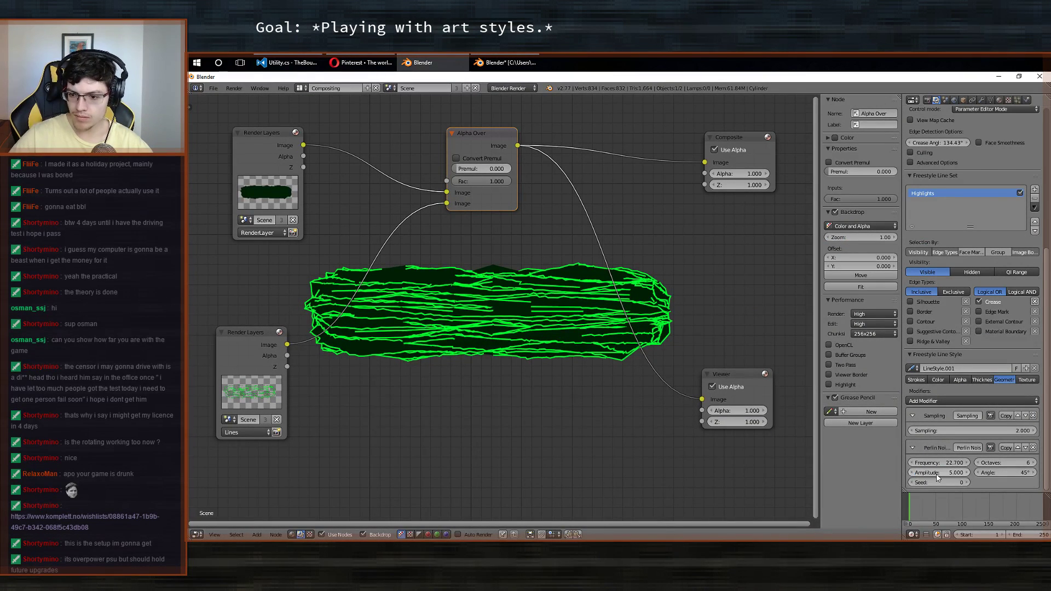
key(F12)
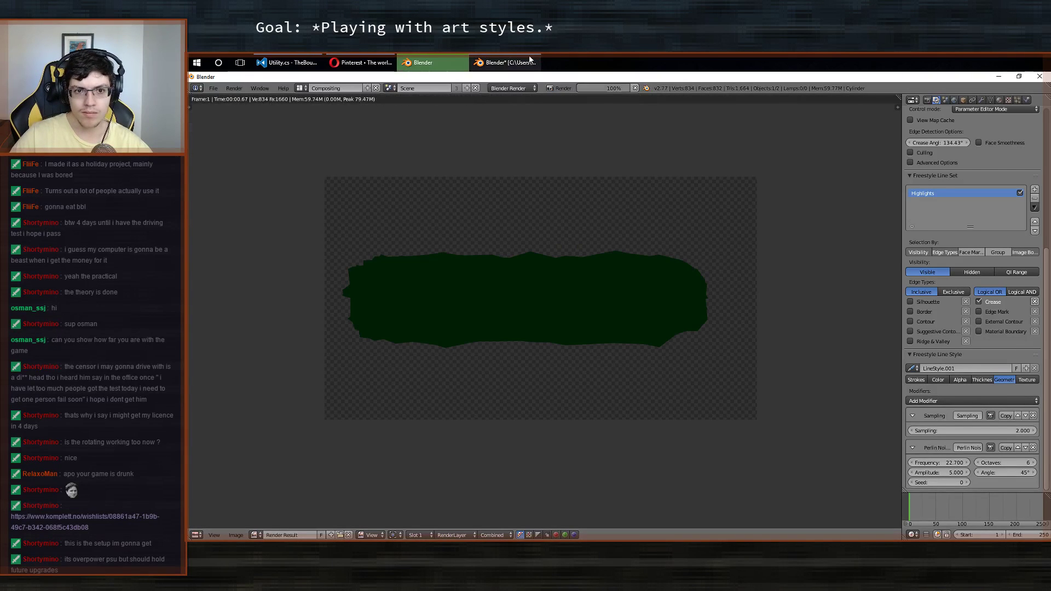
Switch to the TheBoundCave file and examine the geometry modifiers of its Lightest Freestyle line style.
mouse_move(499, 59)
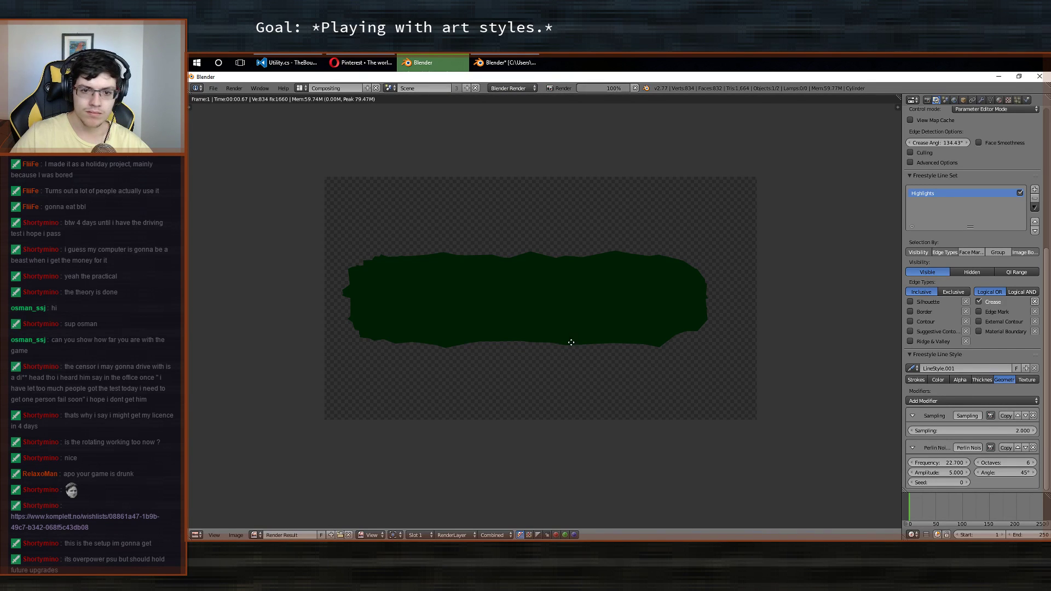
click(495, 61)
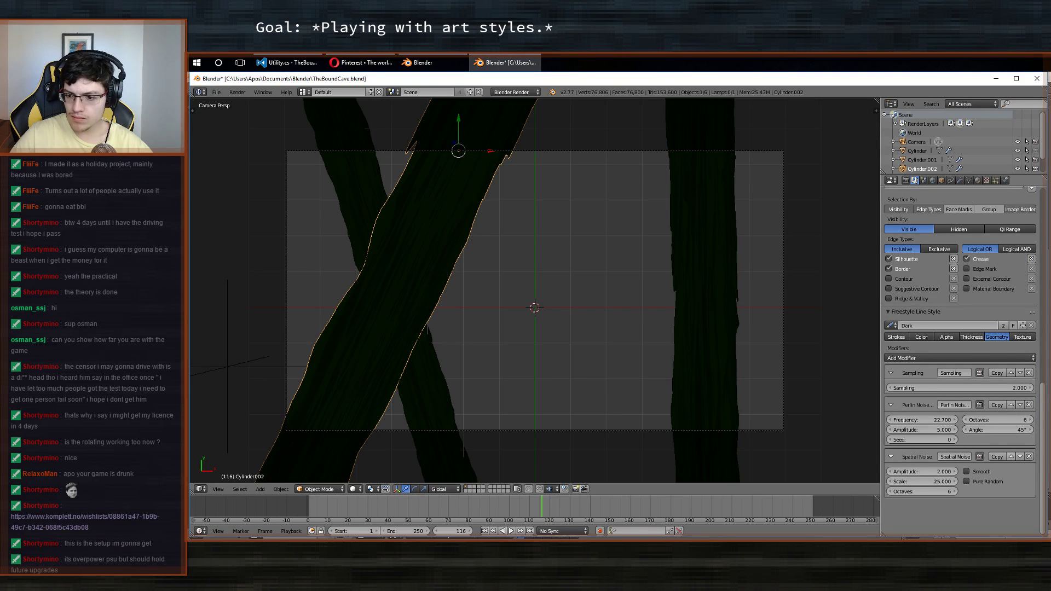
scroll(981, 395, up, 5)
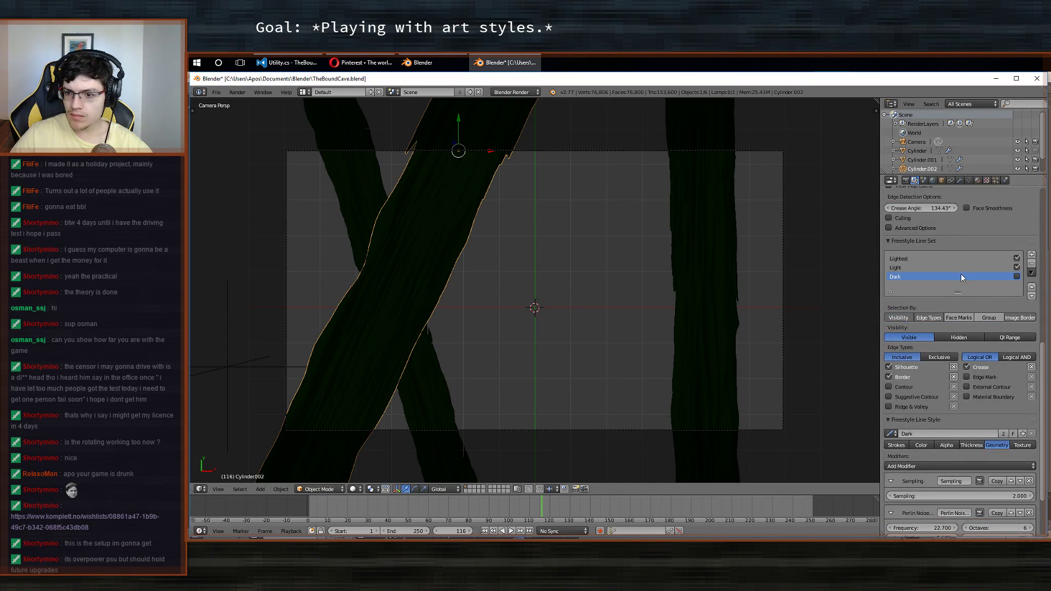
click(931, 259)
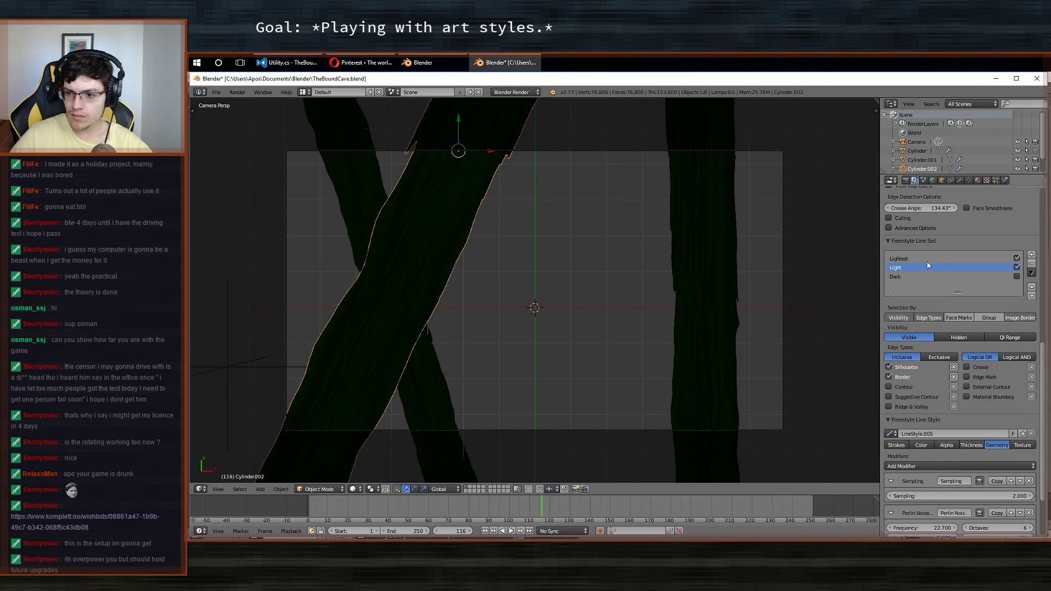
scroll(963, 329, down, 5)
click(1006, 344)
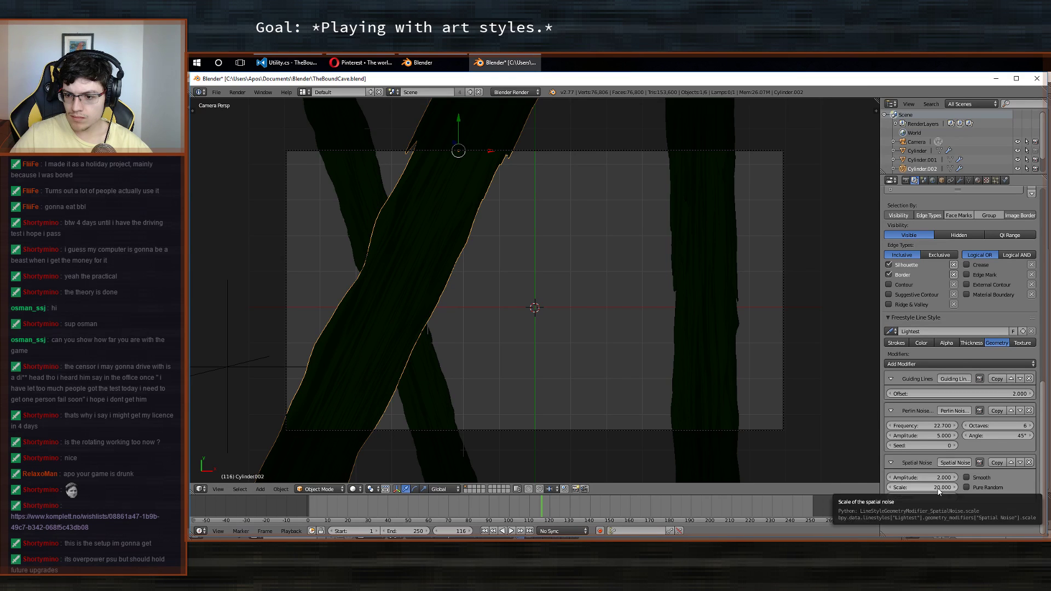
Return to the log file, add a Spatial Noise geometry modifier to the line style, and set its amplitude to 2.
click(422, 62)
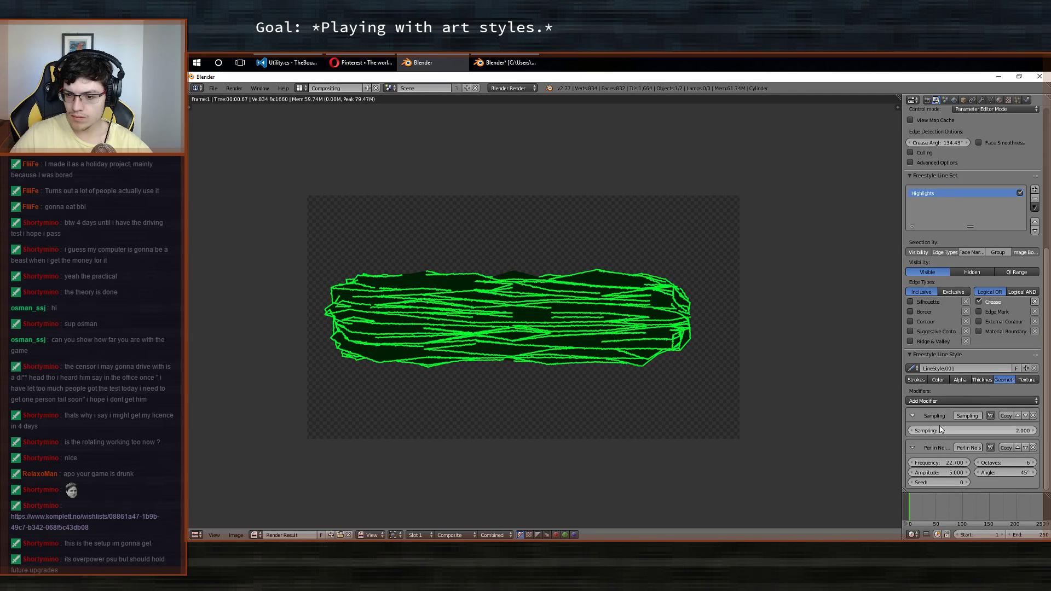
click(947, 401)
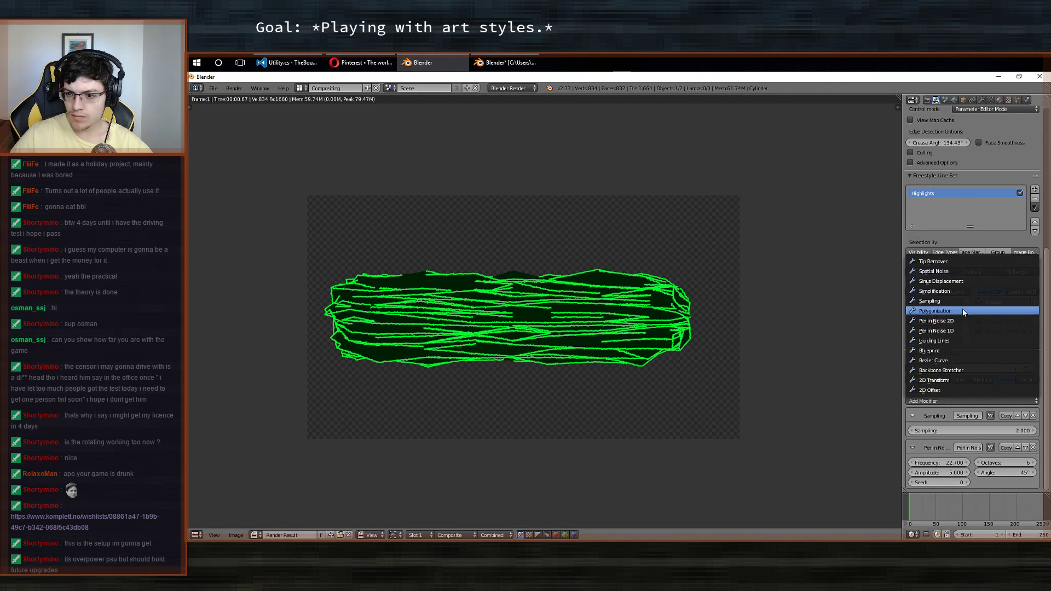
click(963, 272)
scroll(957, 295, down, 2)
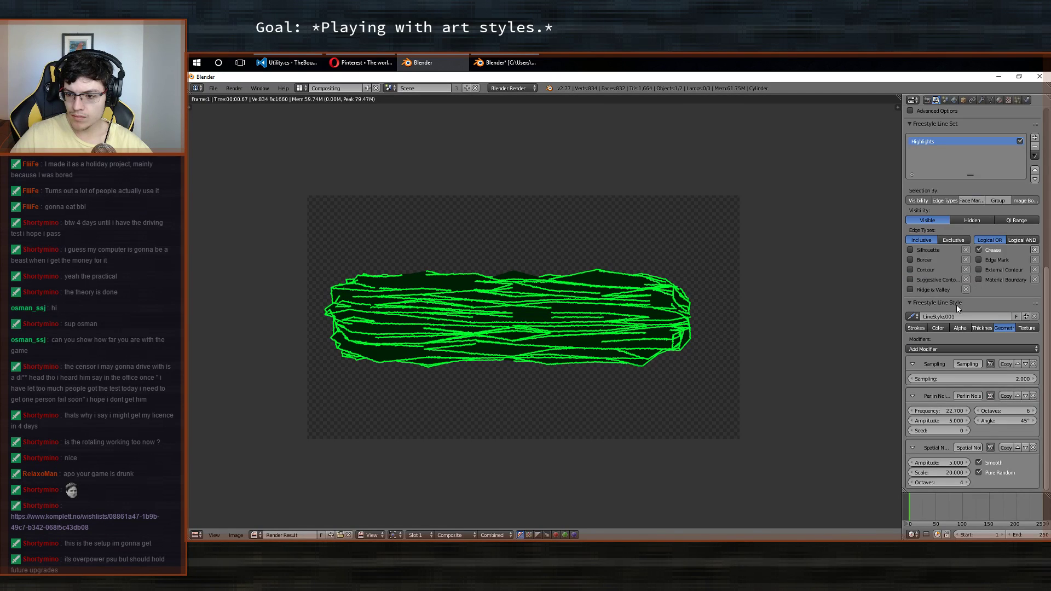
click(939, 463)
text(2)
key(Return)
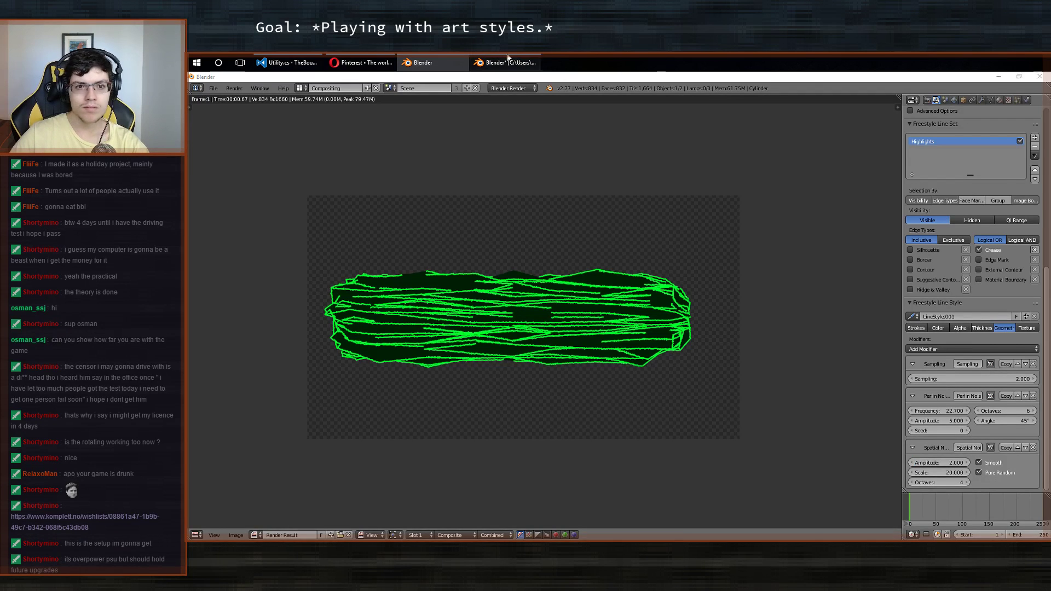
Using the cave file's Lightest line style as reference, set the log's Spatial Noise octaves to 6 and render.
click(508, 62)
key(alt+Tab)
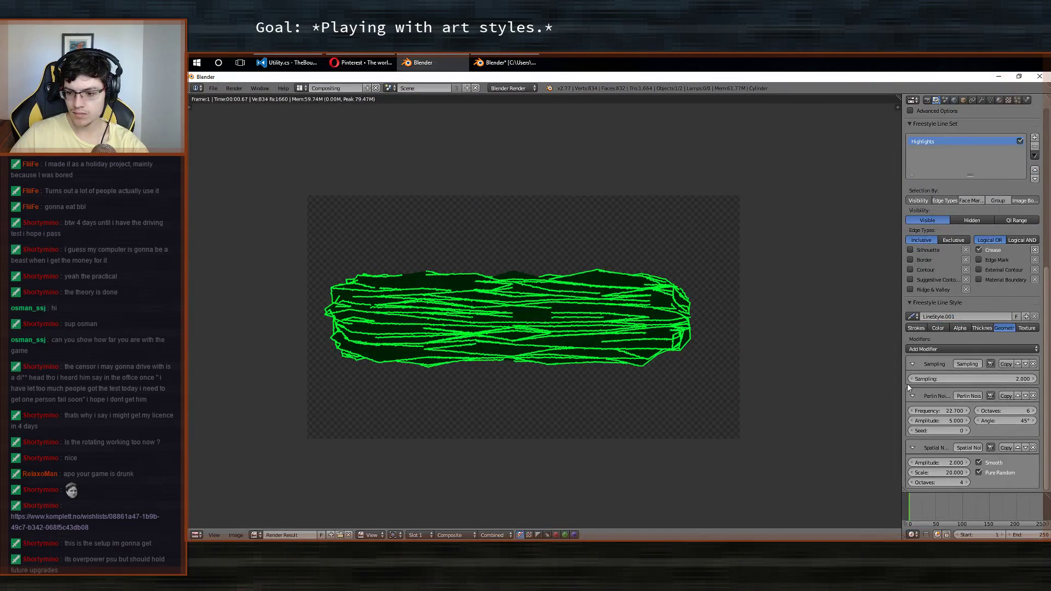
click(967, 483)
click(967, 482)
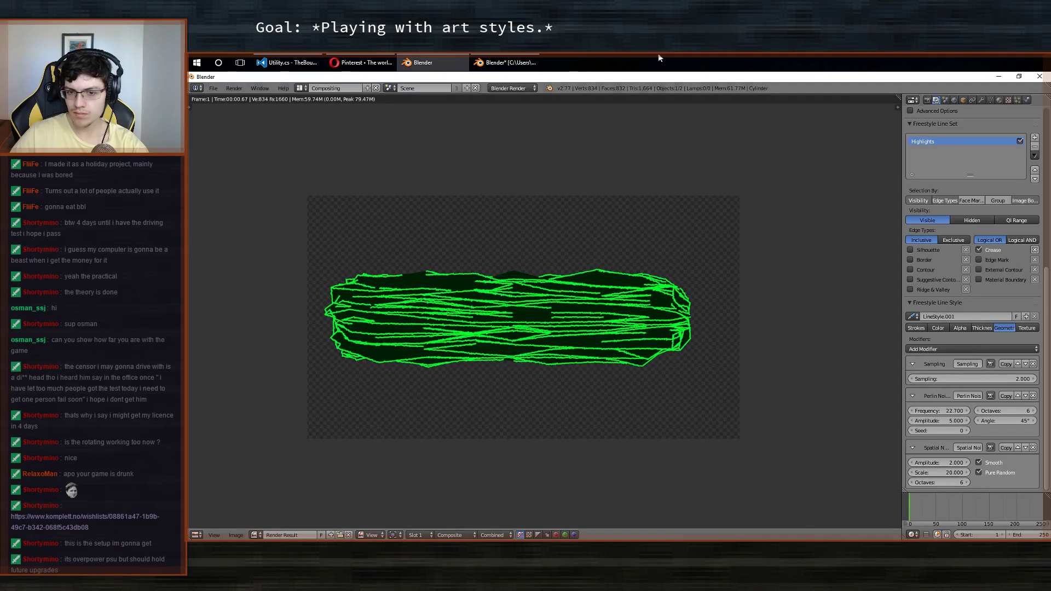
click(509, 62)
key(alt+Tab)
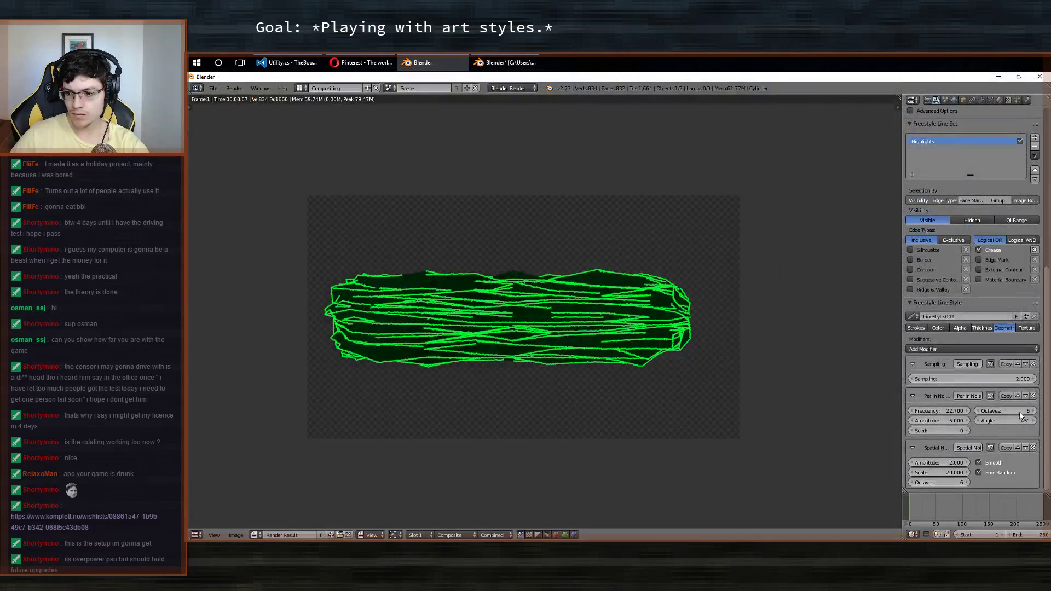
click(478, 59)
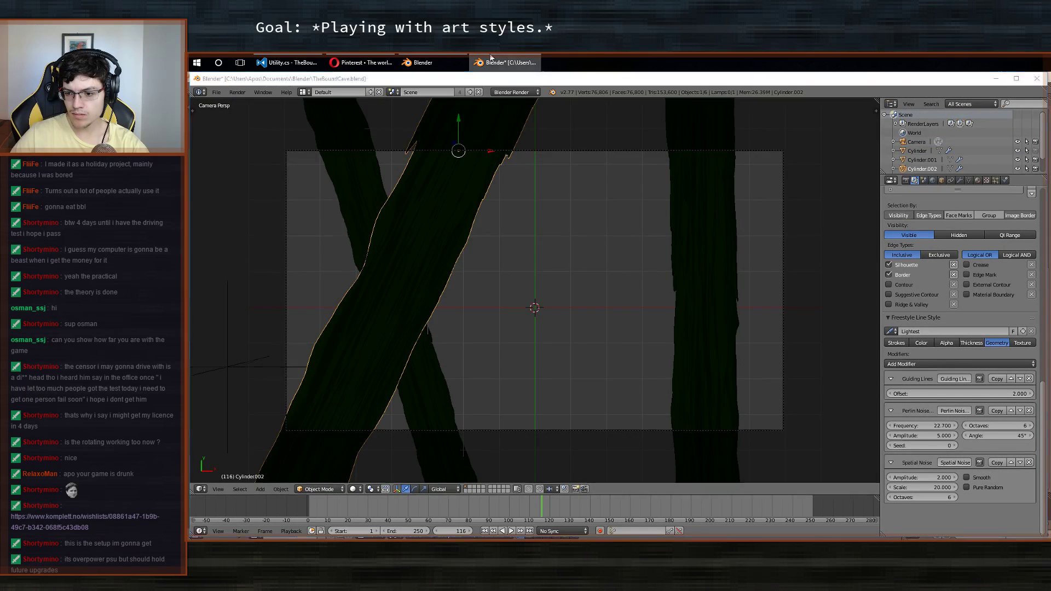
key(alt+Tab)
key(F12)
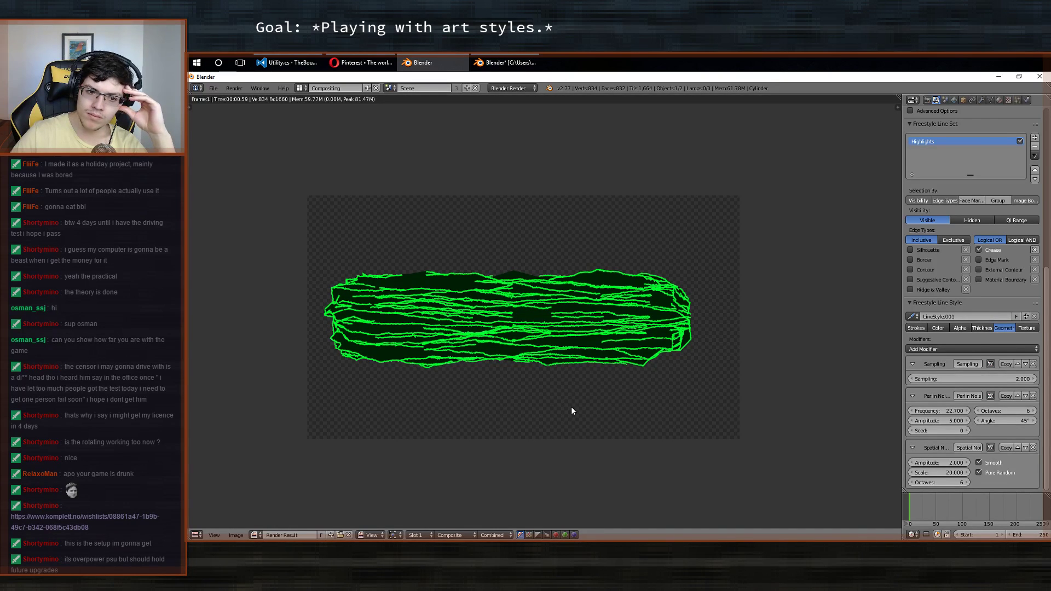
Matching the cave file's edge types, enable Silhouette and Border and disable Crease for the Highlights line set, and render the log.
click(500, 58)
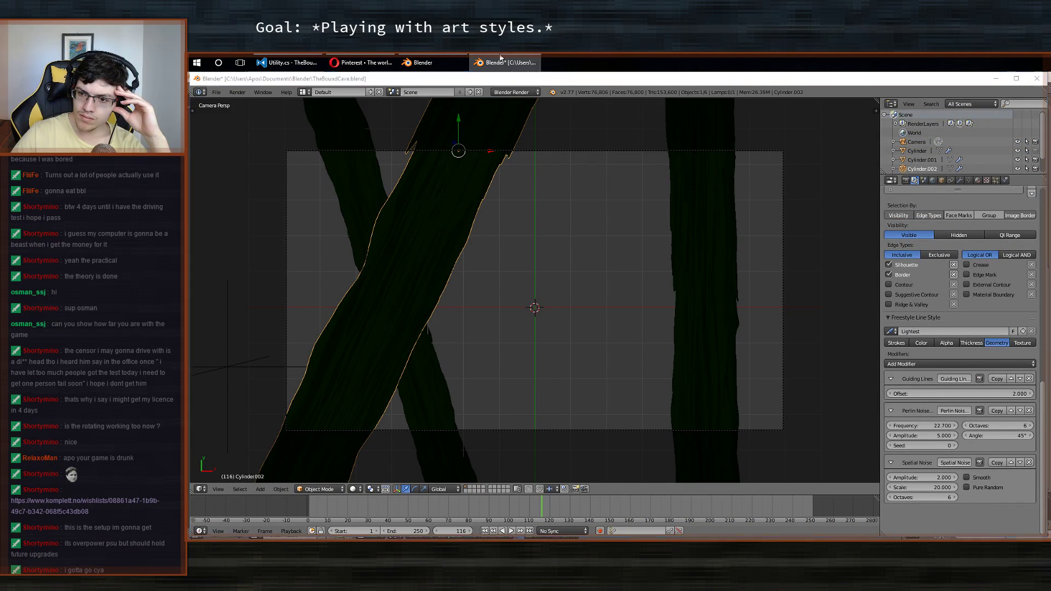
click(424, 62)
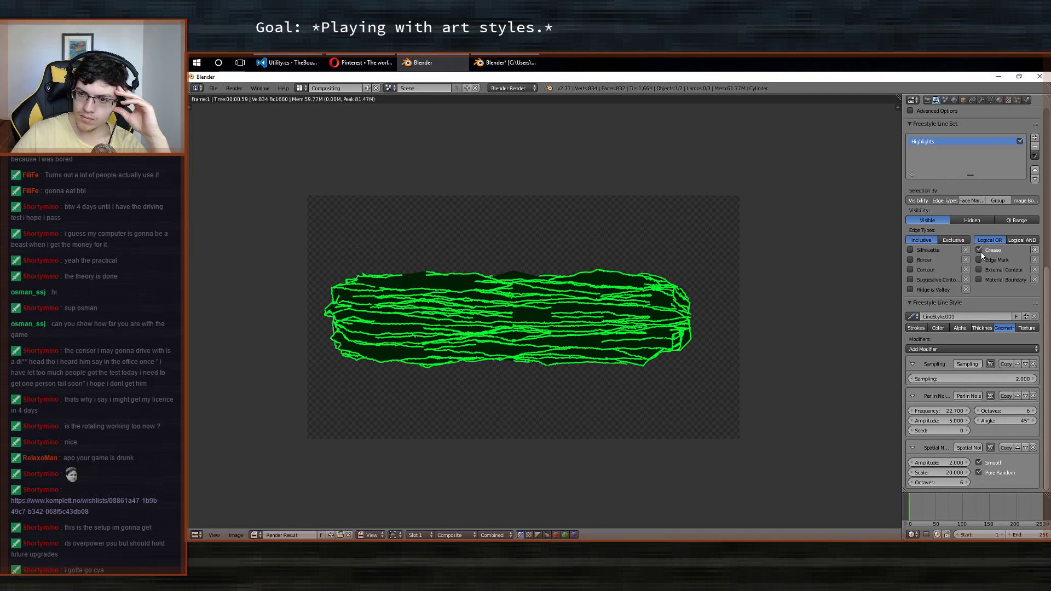
drag(910, 260, 910, 249)
key(F12)
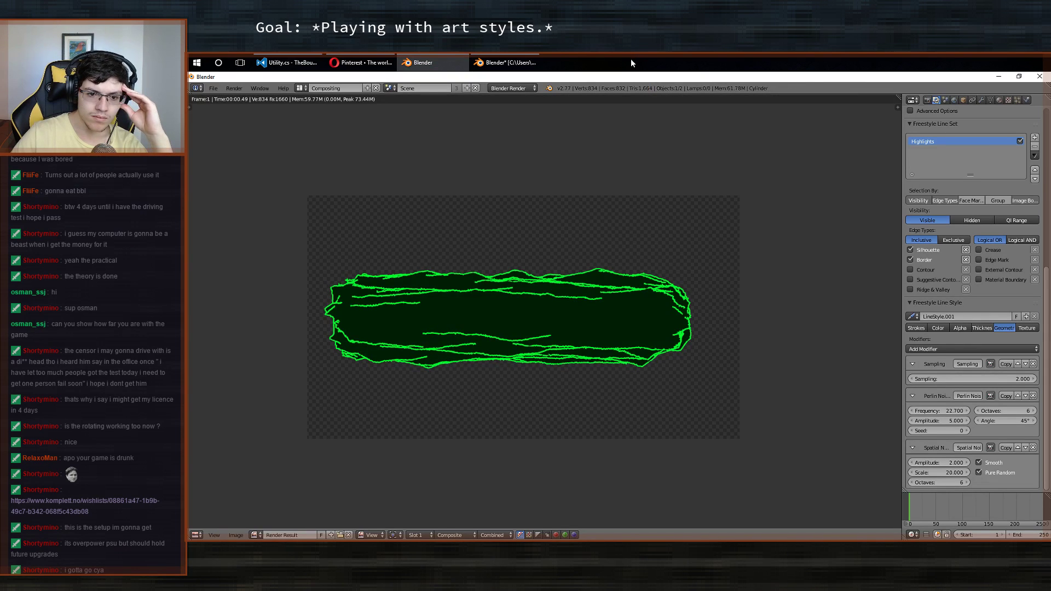
Turn off Smooth and Pure Random in the Spatial Noise modifier to match the Lightest style in TheBoundCave.blend, and render the cylinder again.
mouse_move(521, 336)
middle_down()
mouse_move(564, 363)
mouse_move(534, 333)
middle_up()
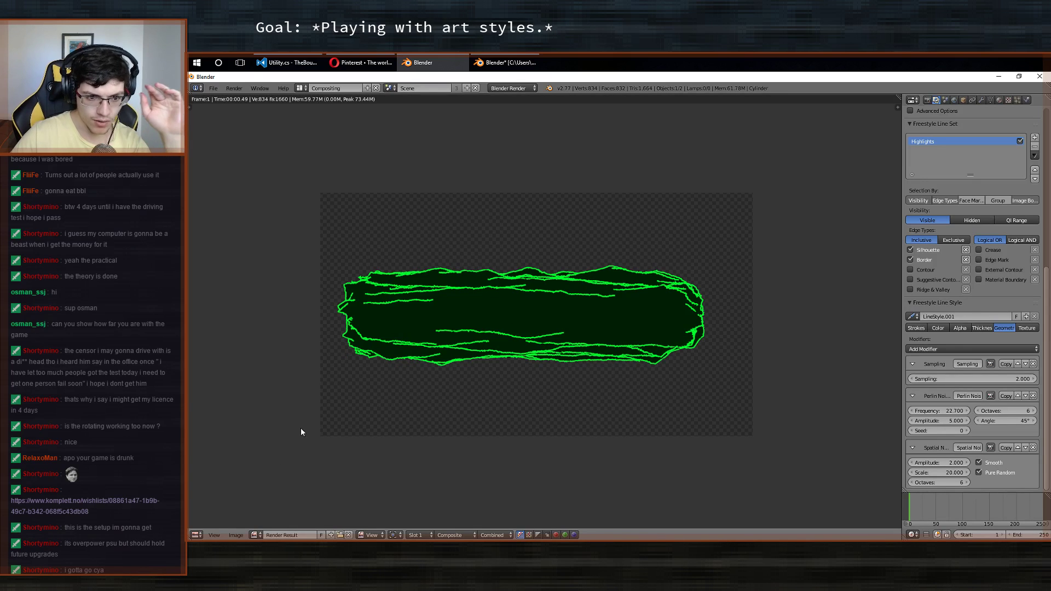
click(518, 59)
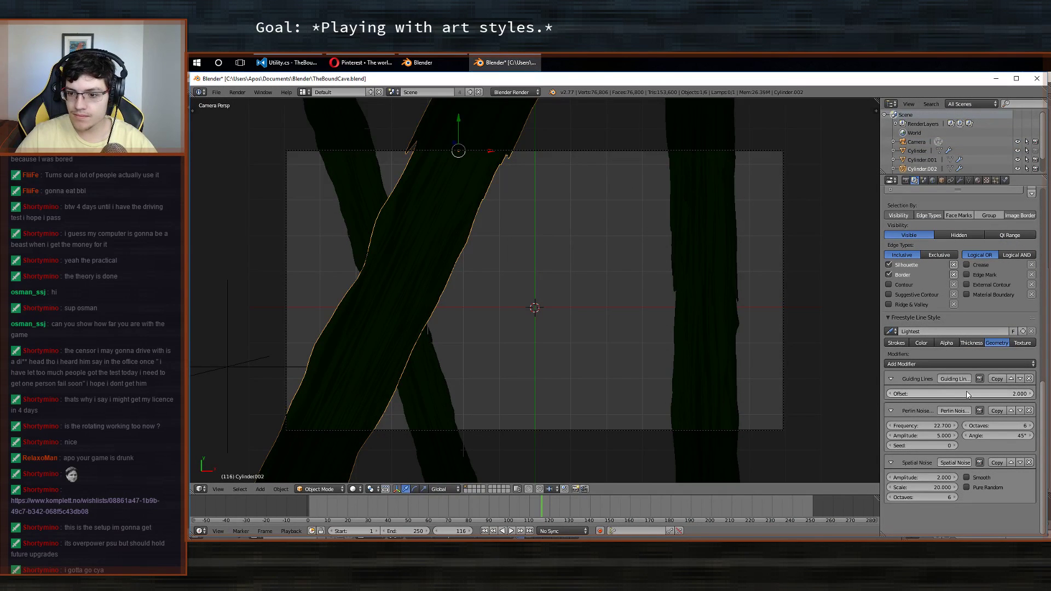
click(1017, 343)
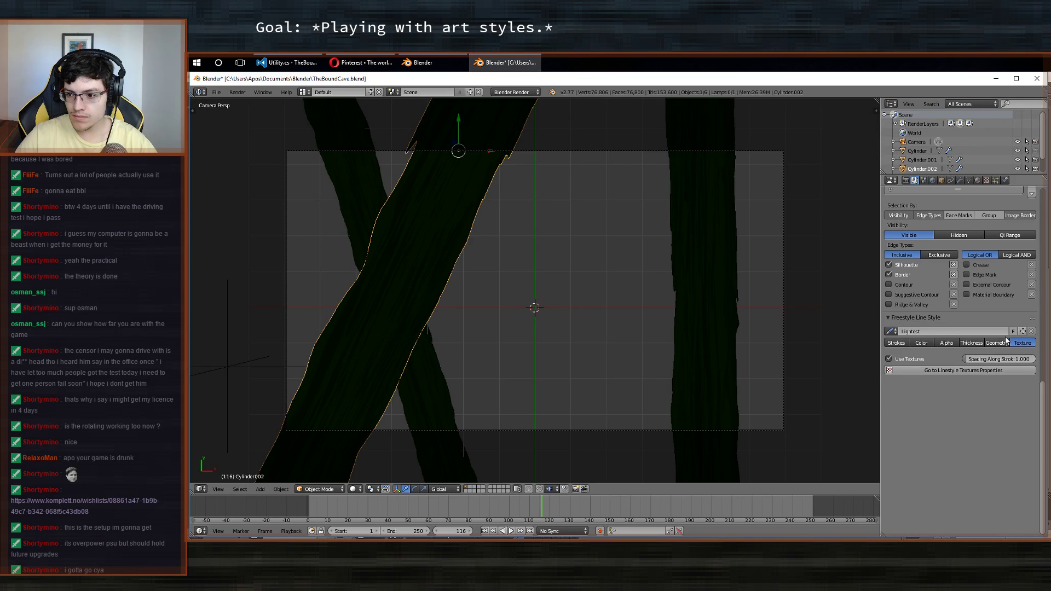
click(992, 343)
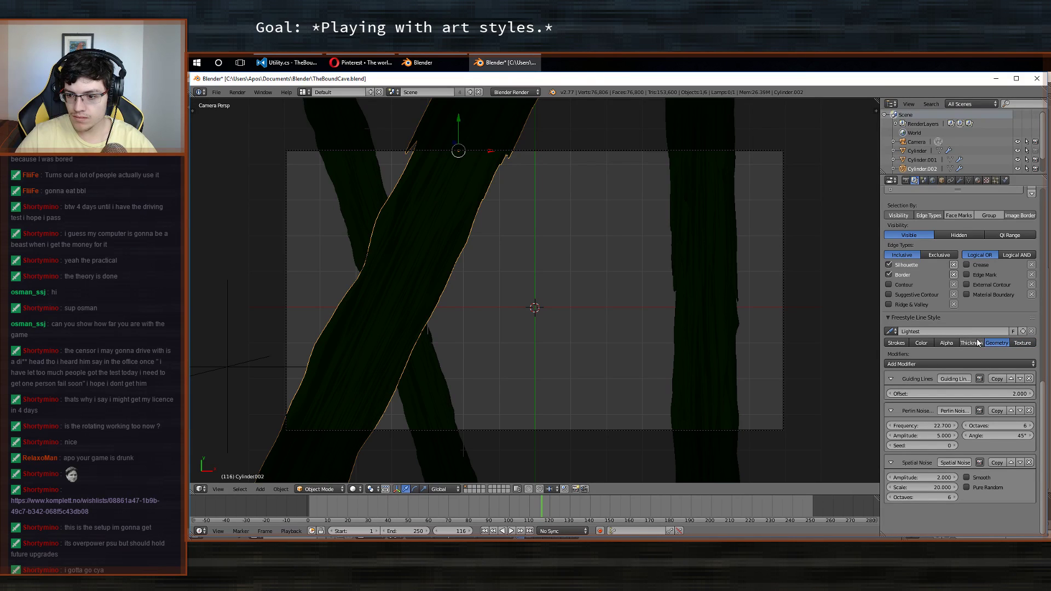
scroll(966, 345, down, 3)
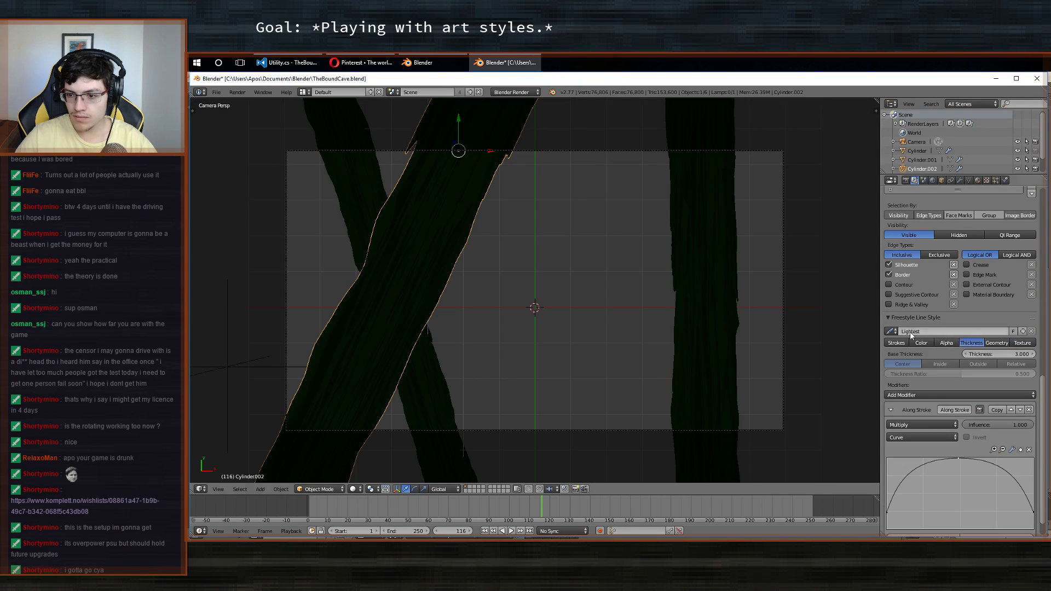
key(F12)
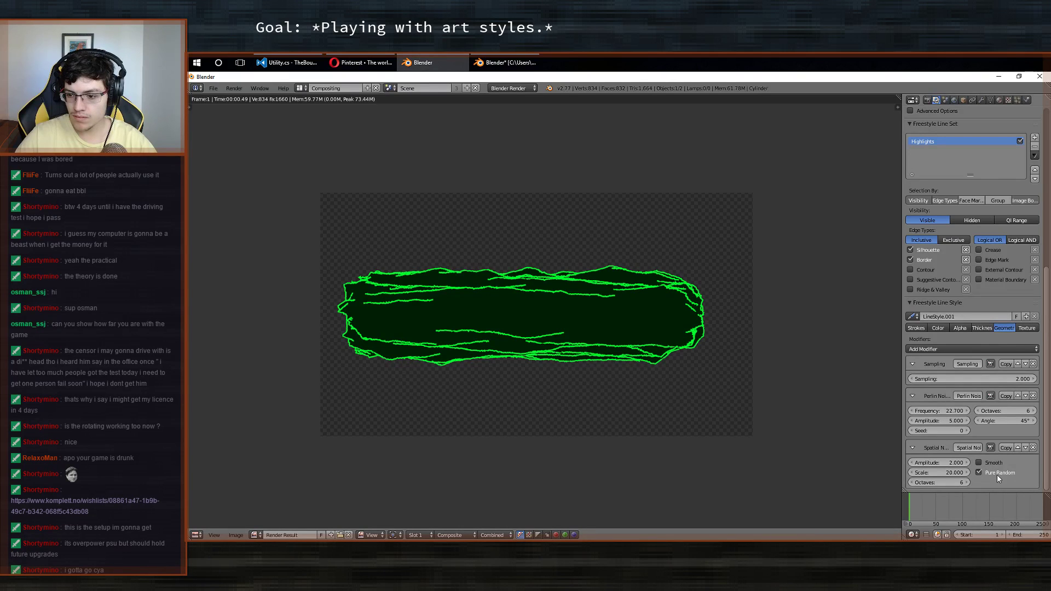
key(F12)
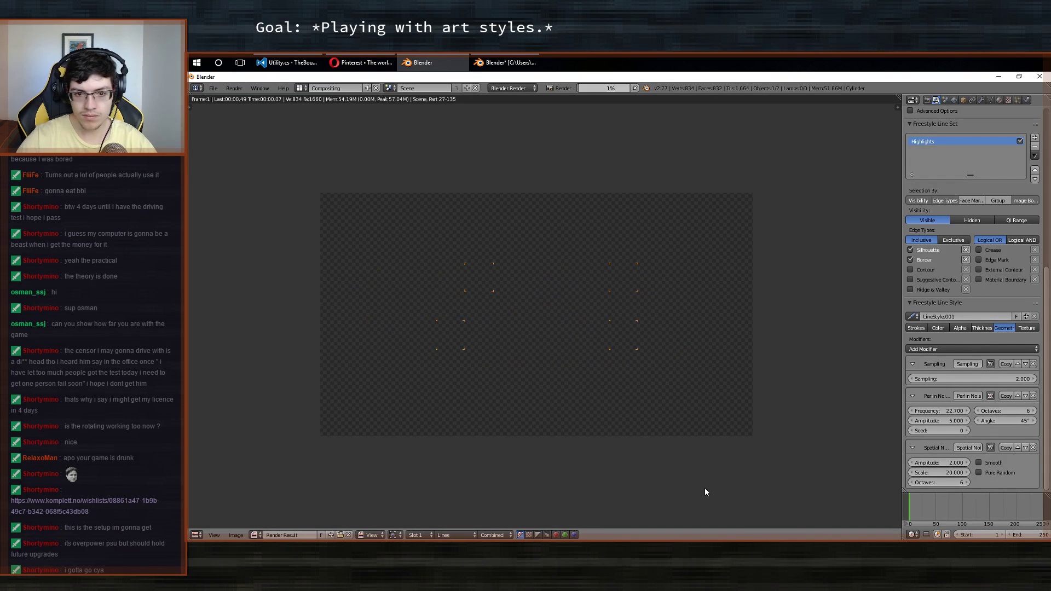
Check the Lightest style's thickness modifier in TheBoundCave.blend and add an Along Stroke thickness modifier to LineStyle.001 in the cylinder file.
mouse_move(526, 55)
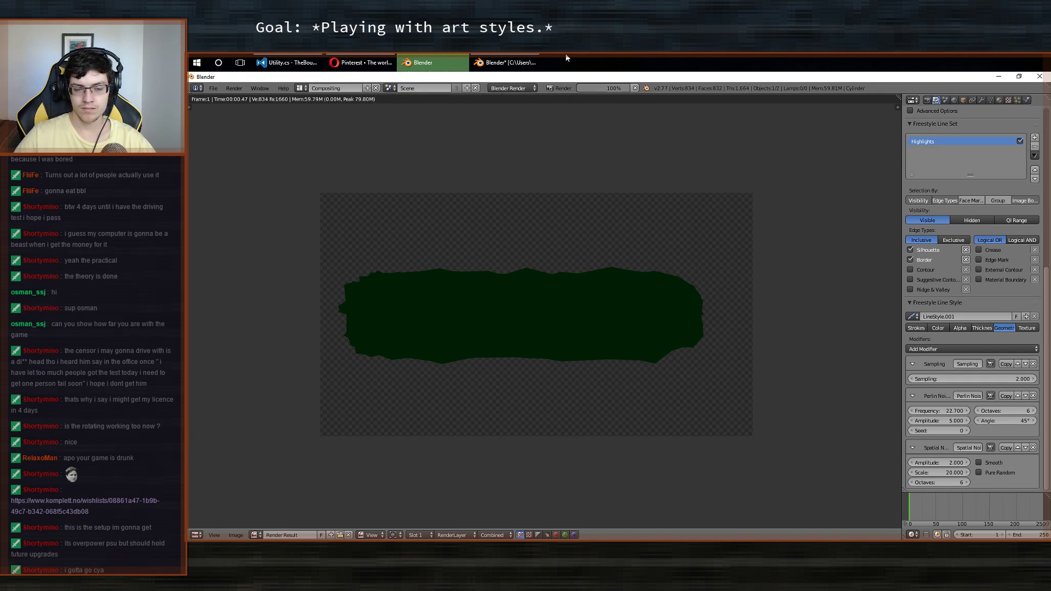
click(524, 59)
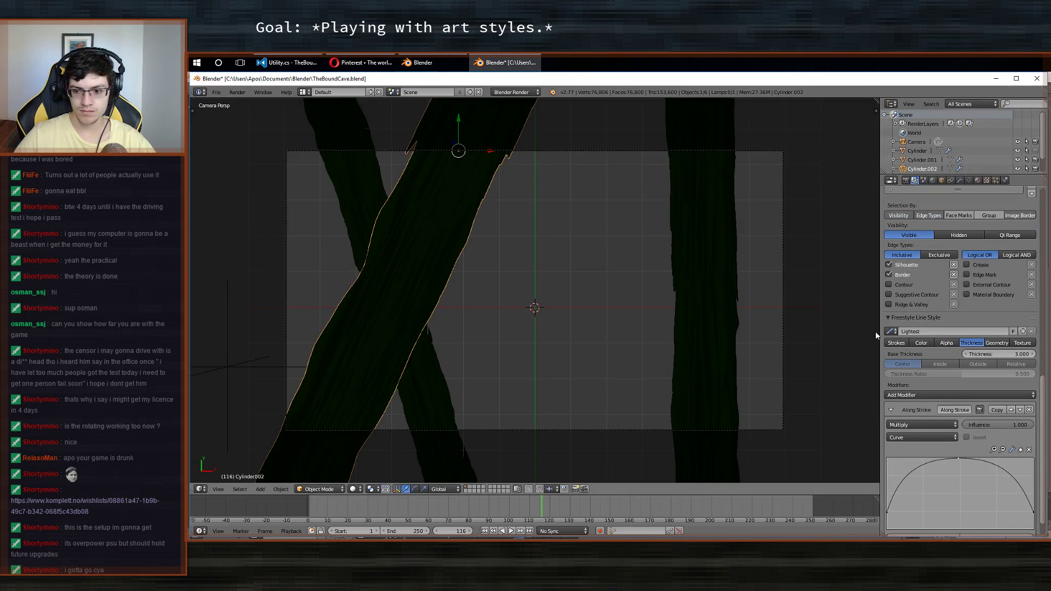
scroll(1005, 334, down, 2)
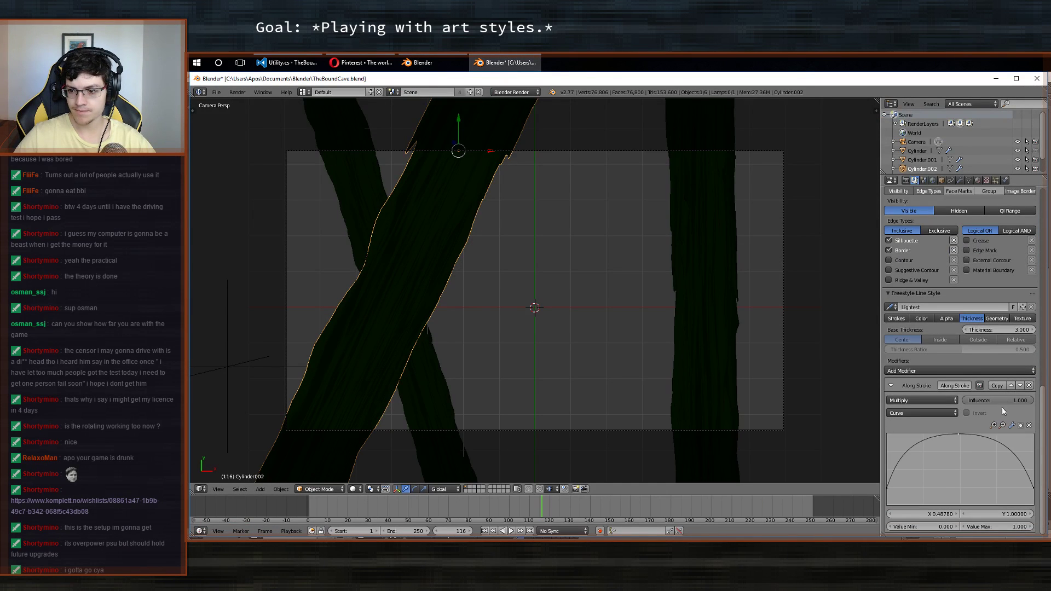
mouse_move(425, 58)
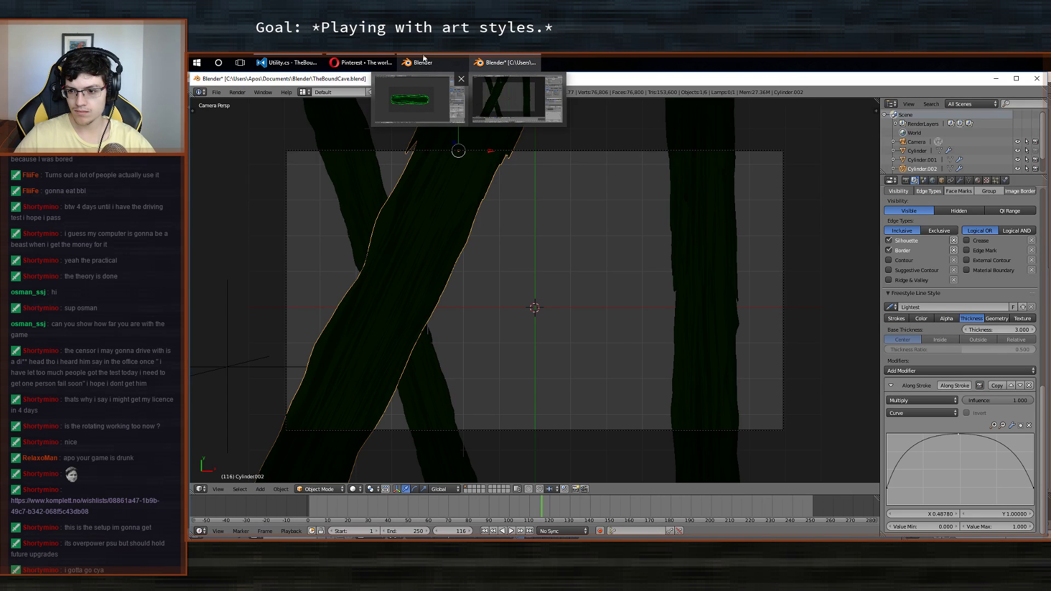
click(423, 58)
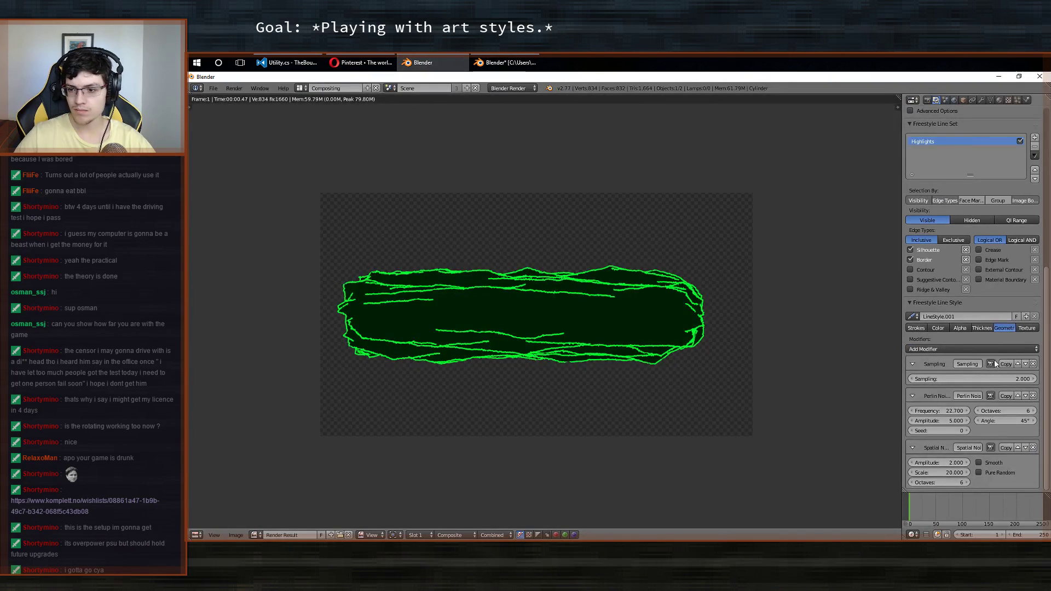
click(983, 328)
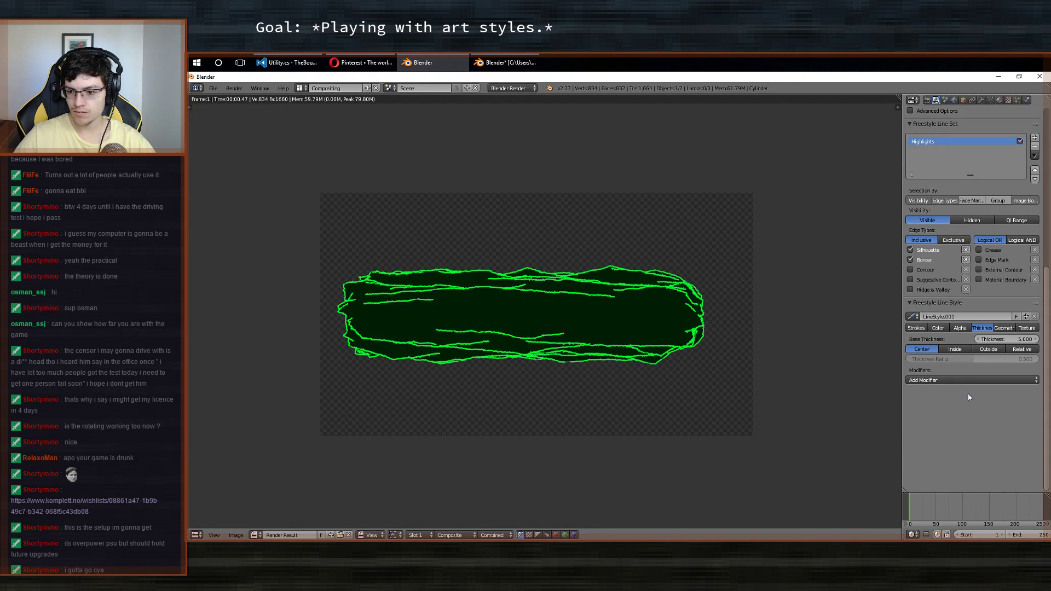
click(959, 378)
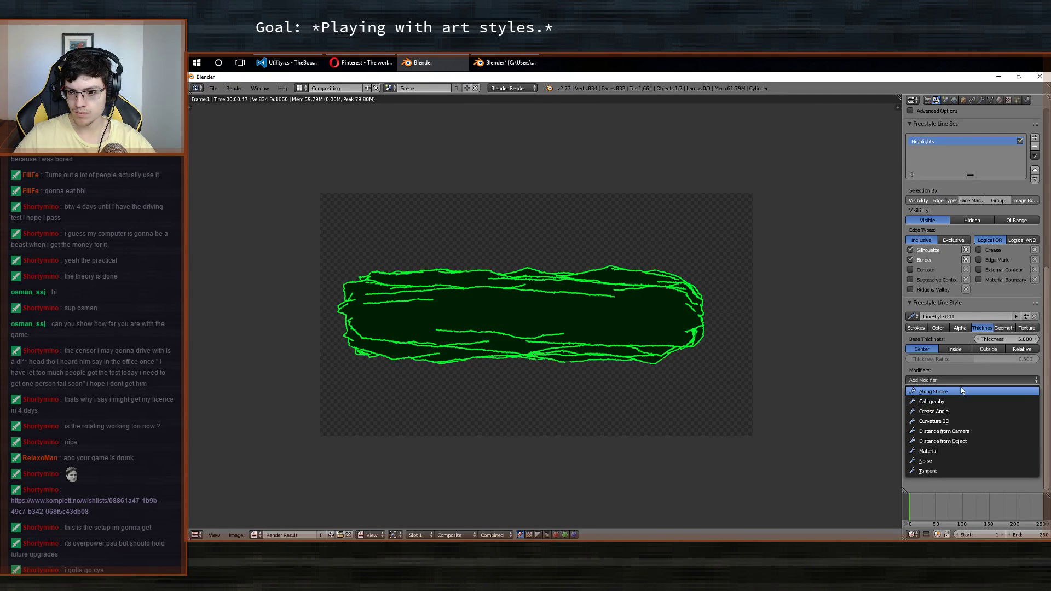
click(965, 391)
Set the Along Stroke modifier's mapping to Curve and its blend mode to Multiply.
click(939, 410)
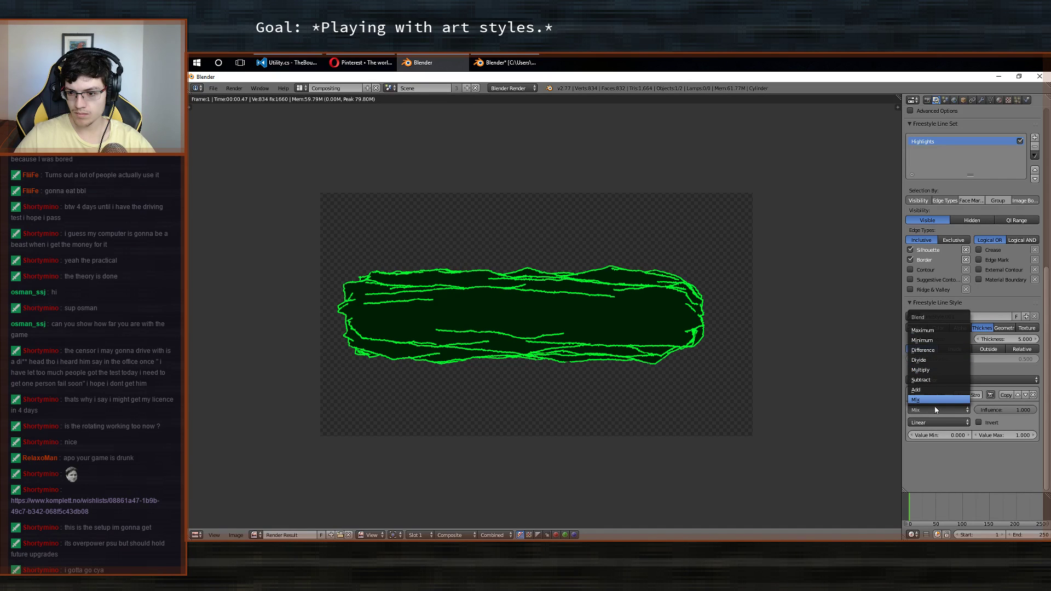
click(932, 404)
click(933, 421)
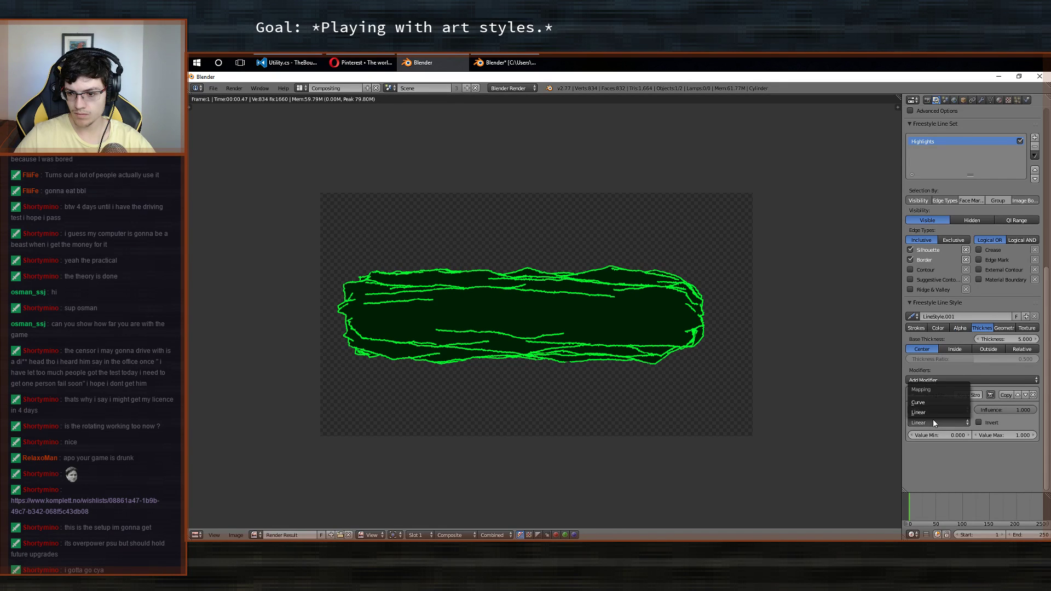
click(921, 400)
click(927, 410)
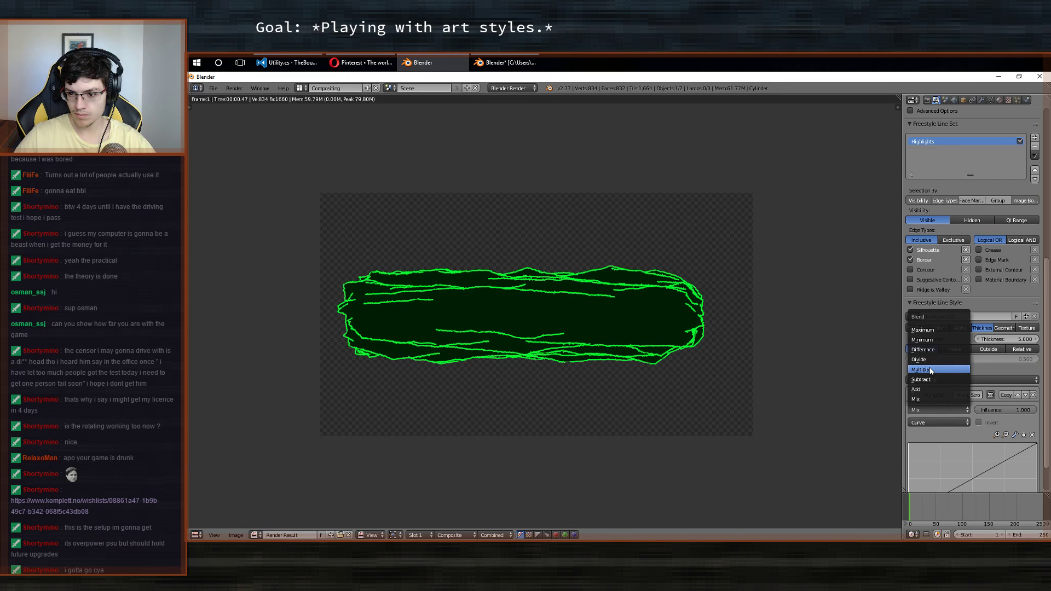
click(928, 374)
Shape the thickness curve into an arch like the reference, with both ends at about 0.23 and the midpoint at 1.0.
click(500, 58)
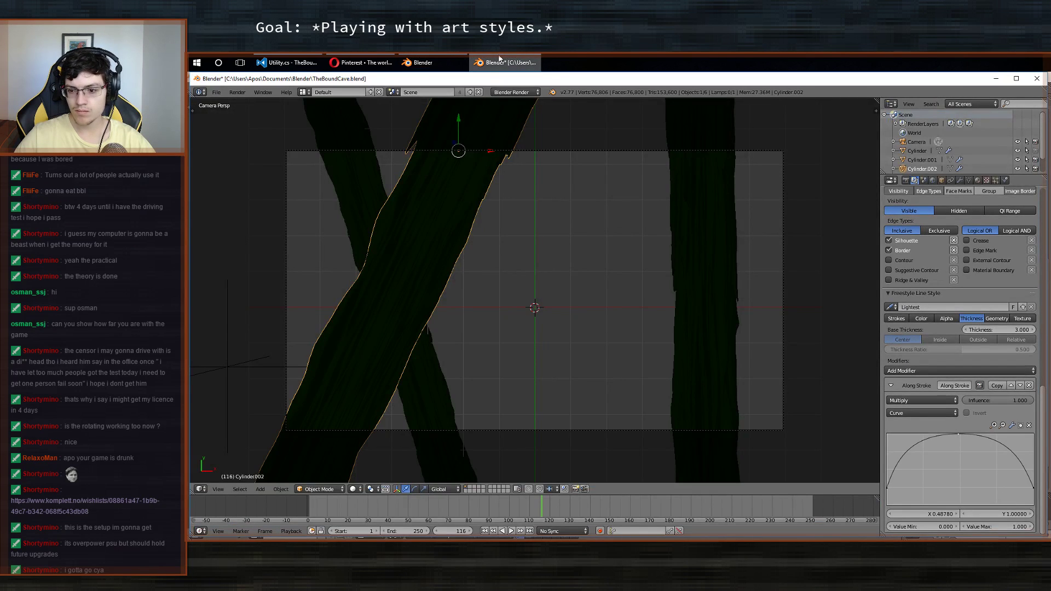
click(500, 58)
scroll(994, 410, down, 2)
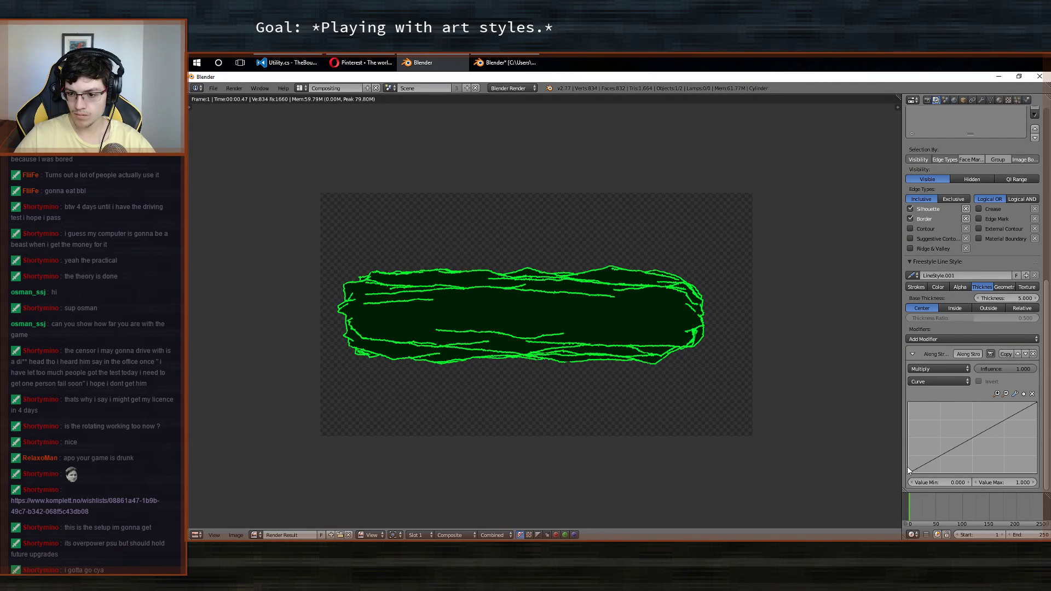
drag(909, 471, 908, 462)
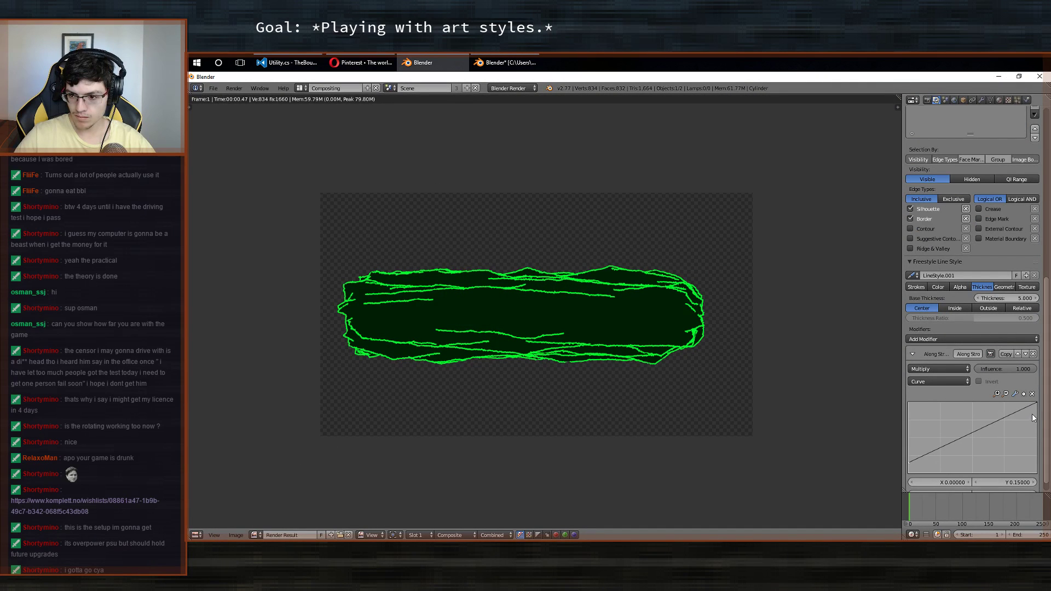
drag(1037, 404, 1036, 460)
drag(972, 459, 973, 403)
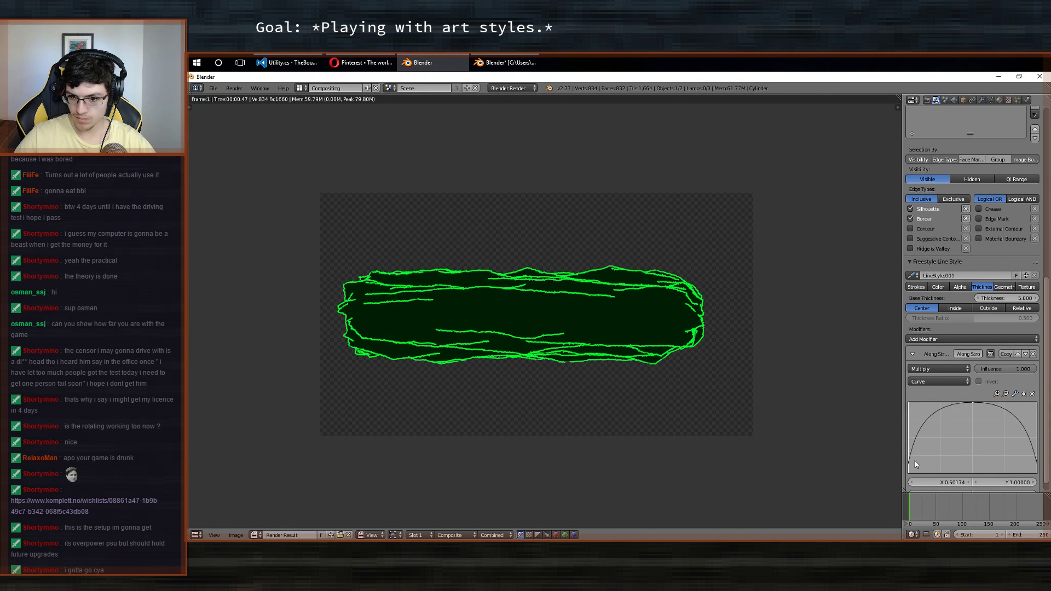
drag(908, 464, 909, 455)
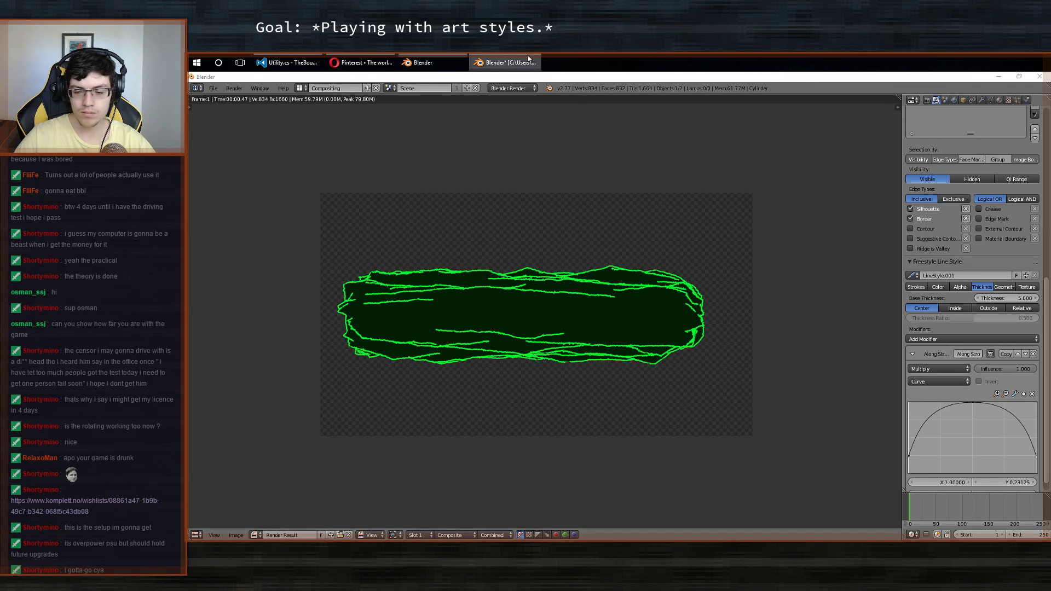
Render the cylinder with the arched stroke thickness.
click(506, 62)
key(F12)
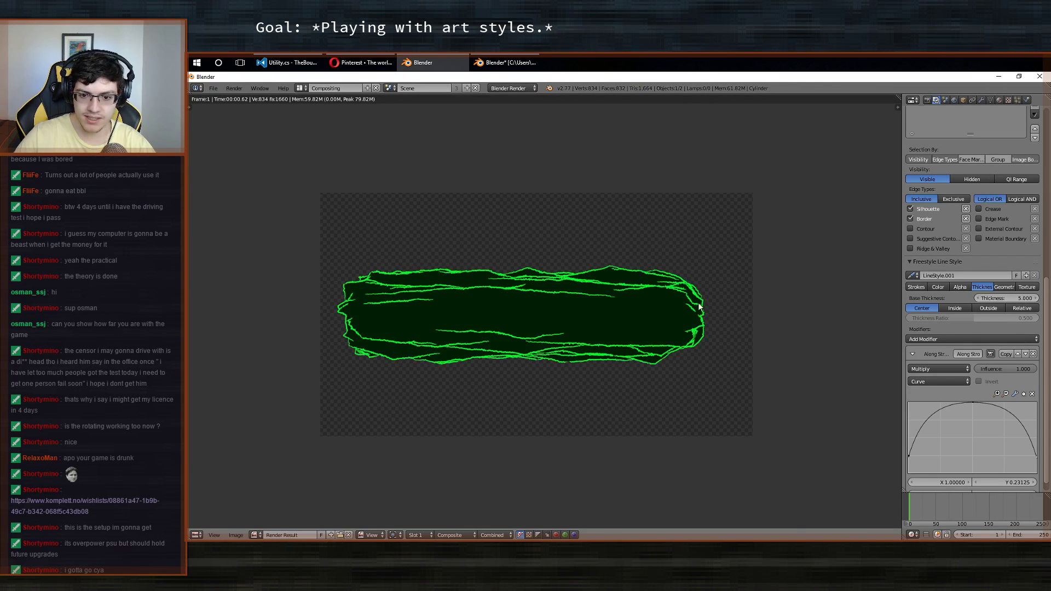
key(Escape)
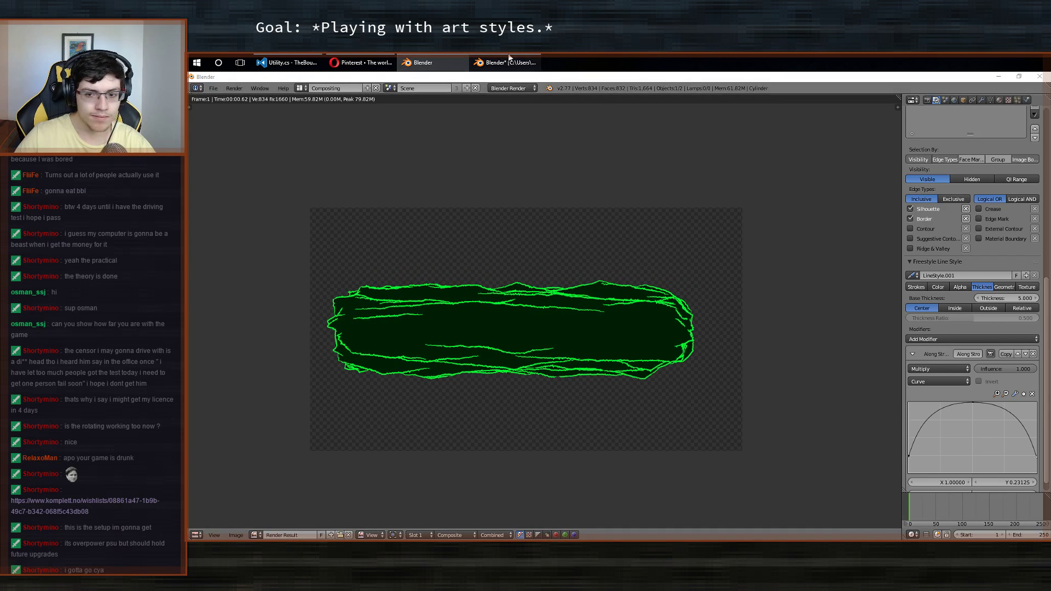
Review the Lightest style's alpha, color and stroke settings in TheBoundCave.blend and set LineStyle.001's chaining to Sketchy.
click(945, 319)
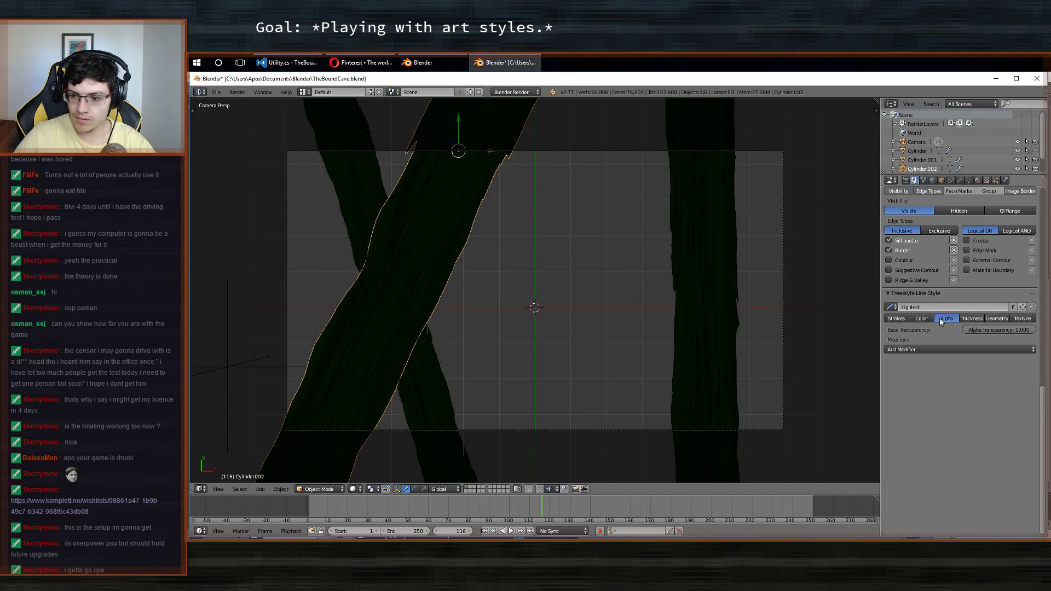
click(922, 317)
click(903, 318)
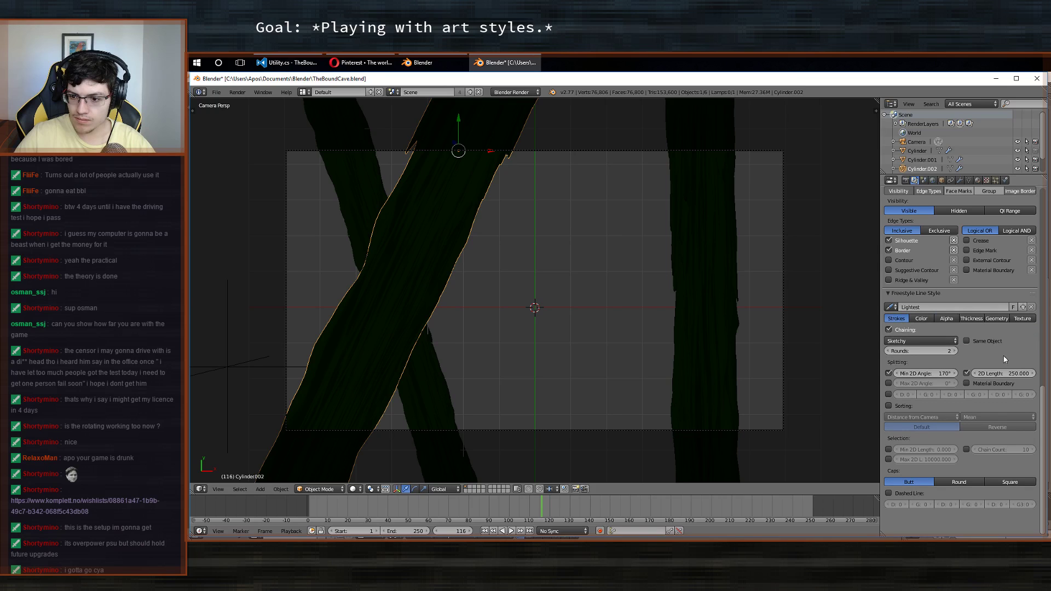
mouse_move(507, 59)
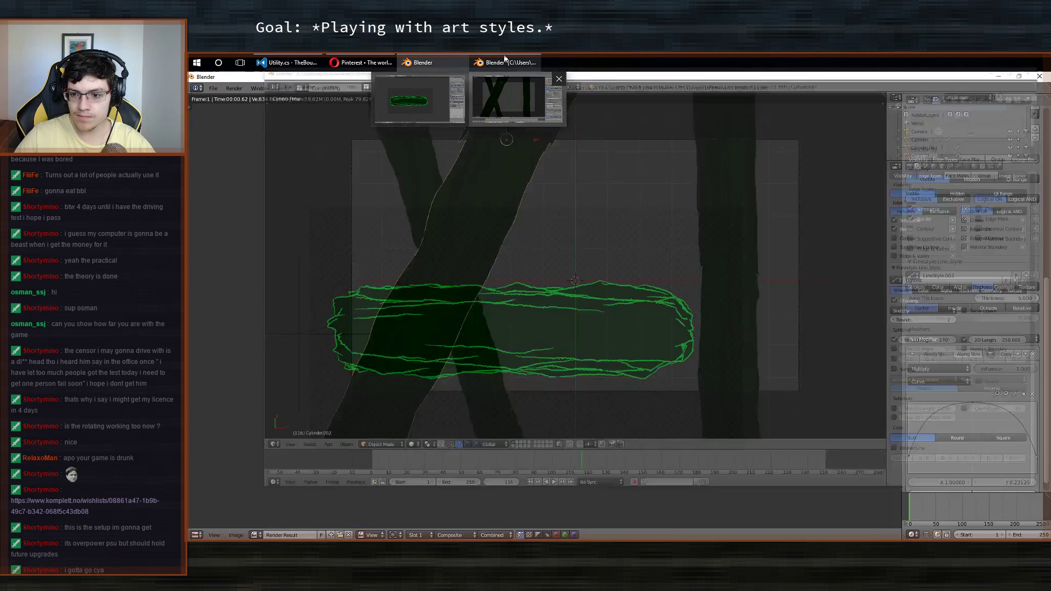
click(415, 100)
click(914, 289)
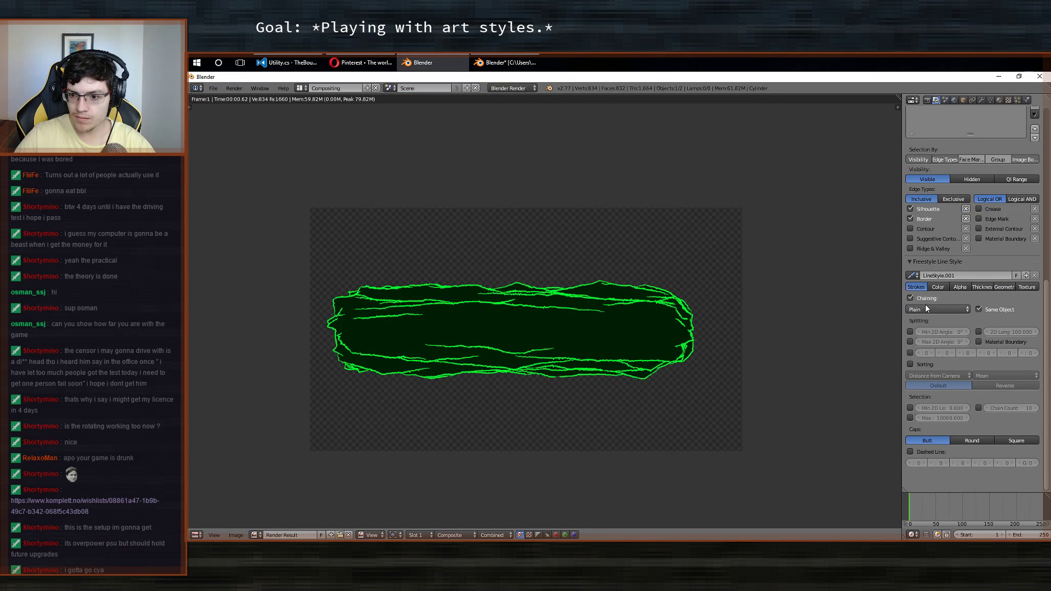
click(925, 309)
click(920, 291)
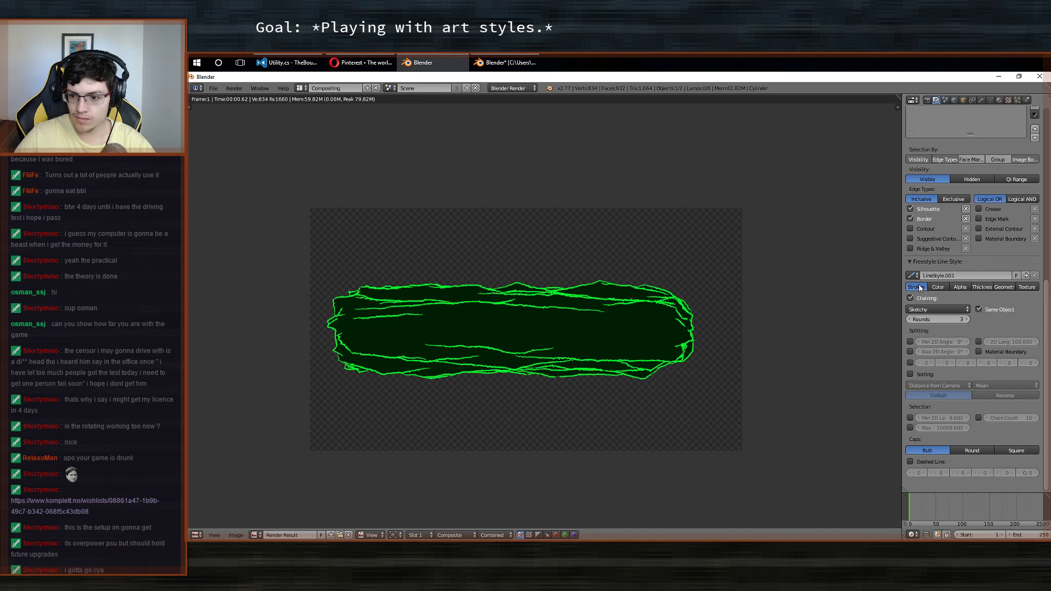
Enable splitting by Min 2D Angle for LineStyle.001 and set it to 170°, as in the reference style.
click(910, 342)
click(513, 62)
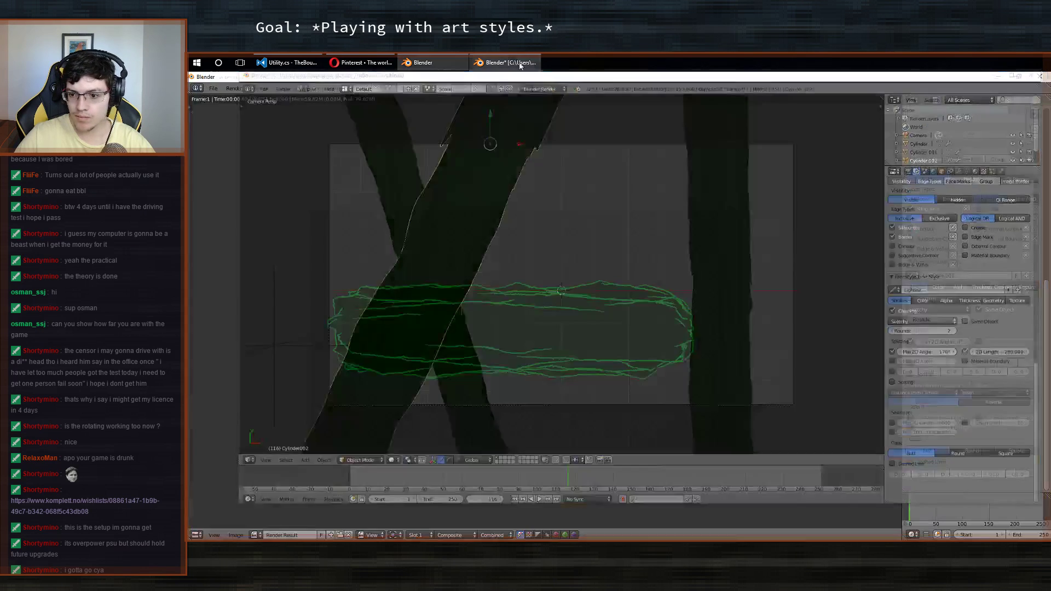
click(929, 341)
text(0d)
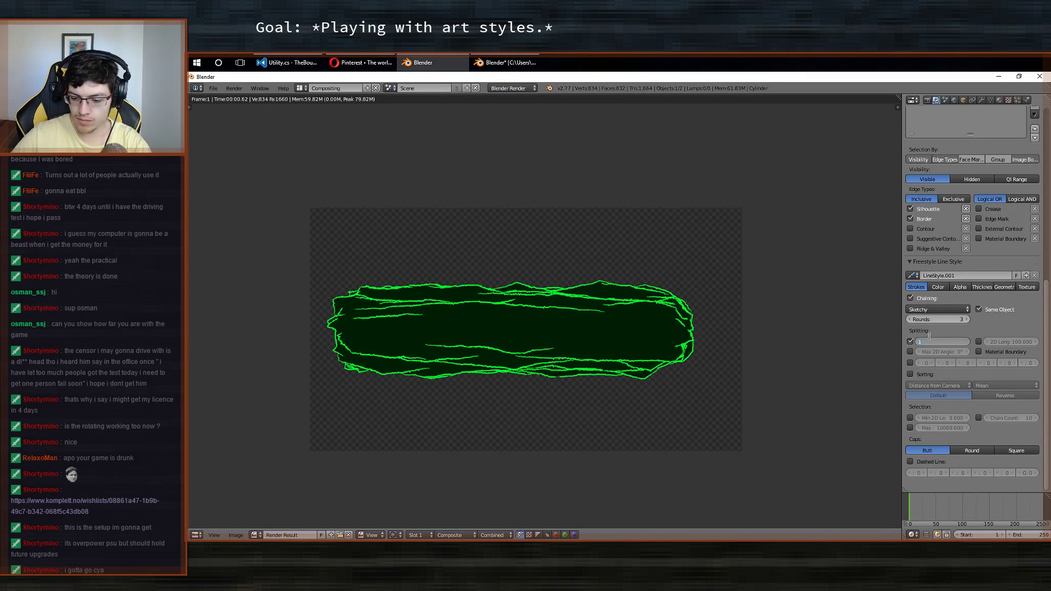
key(Return)
Enable splitting by 2D Length for LineStyle.001 and set it to 250, as in the reference style.
click(509, 62)
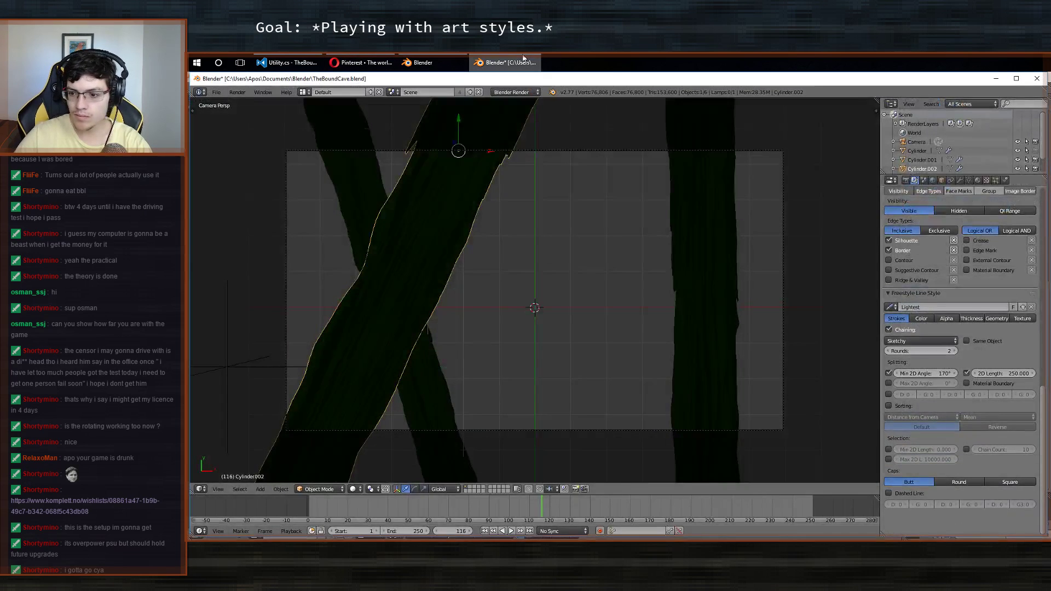
click(523, 60)
click(979, 342)
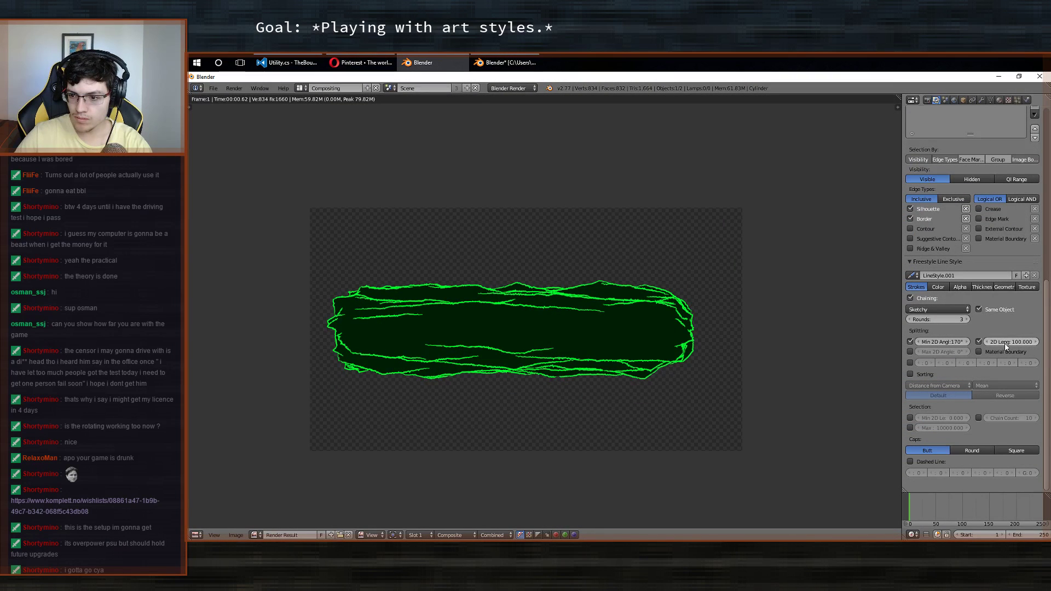
click(1001, 344)
text(250)
key(Return)
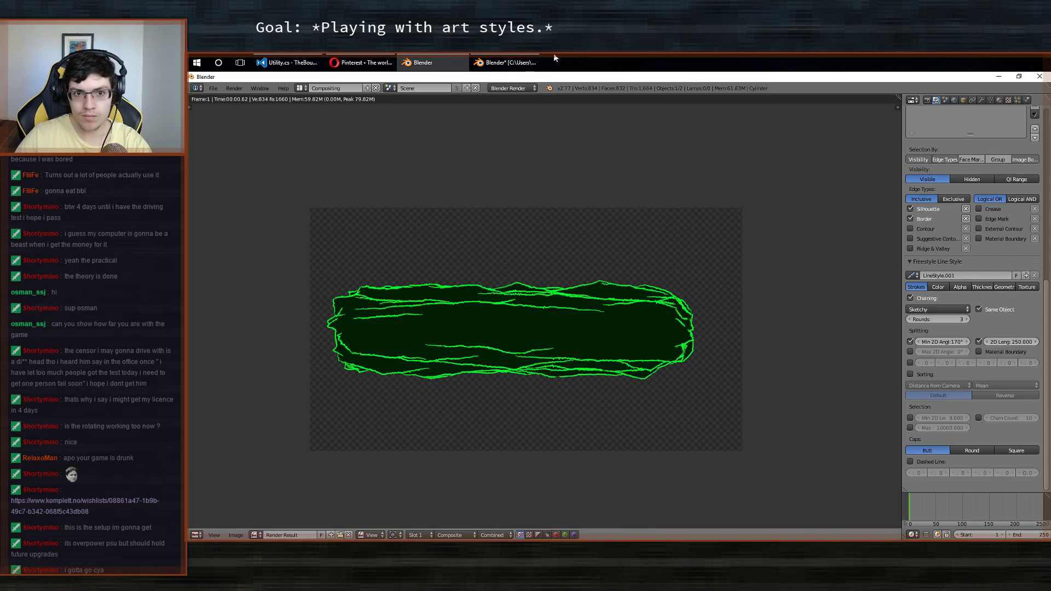
Check the reference scene in TheBoundCave.blend and render the cylinder with the new splitting settings.
click(495, 60)
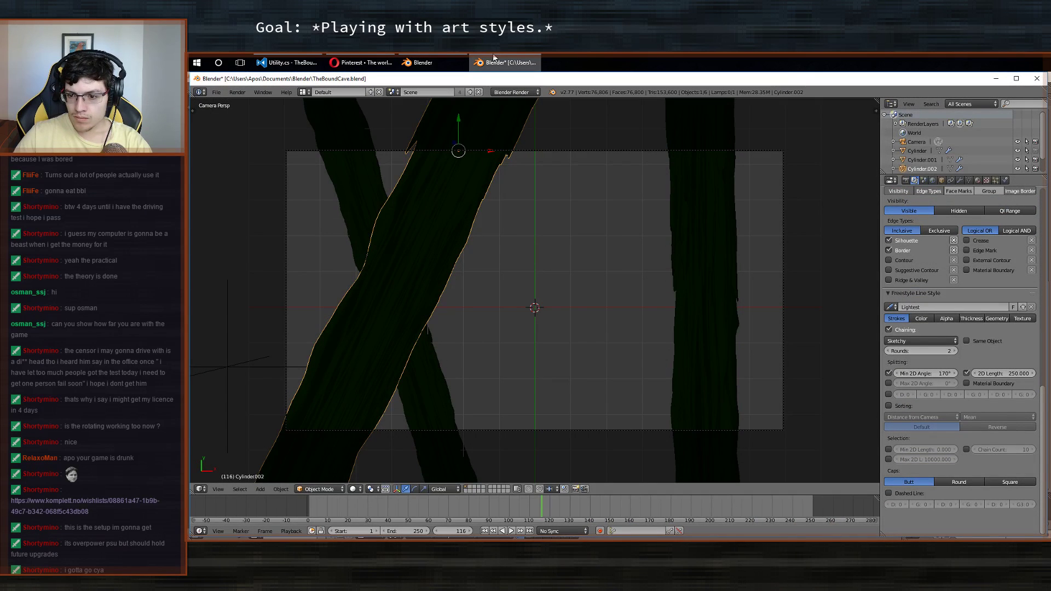
click(494, 59)
key(F12)
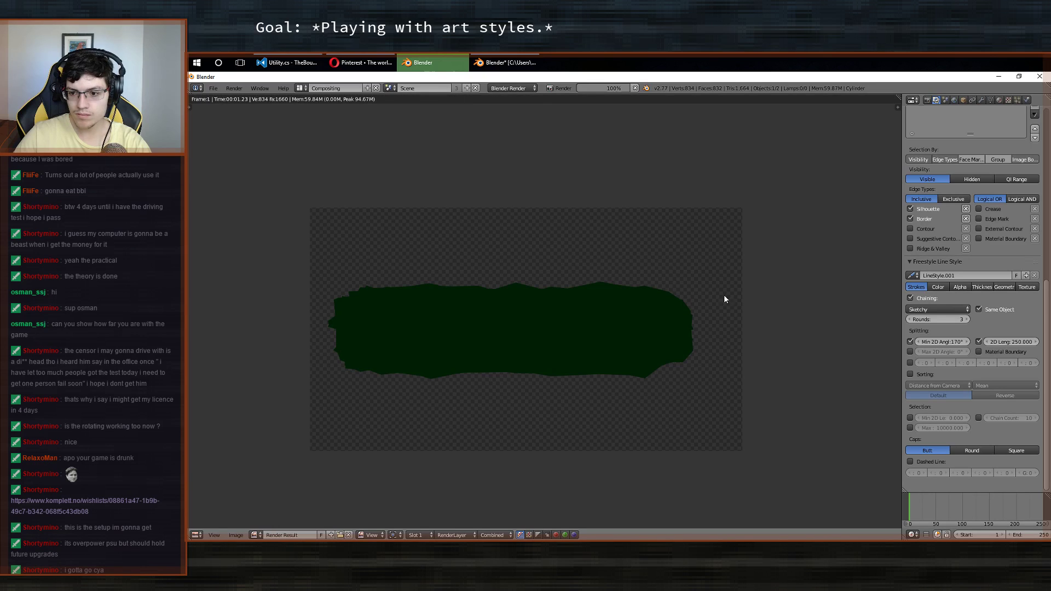
Set LineStyle.001's Sketchy chaining to 2 rounds, as in TheBoundCave.blend's Lightest style.
click(509, 62)
click(519, 59)
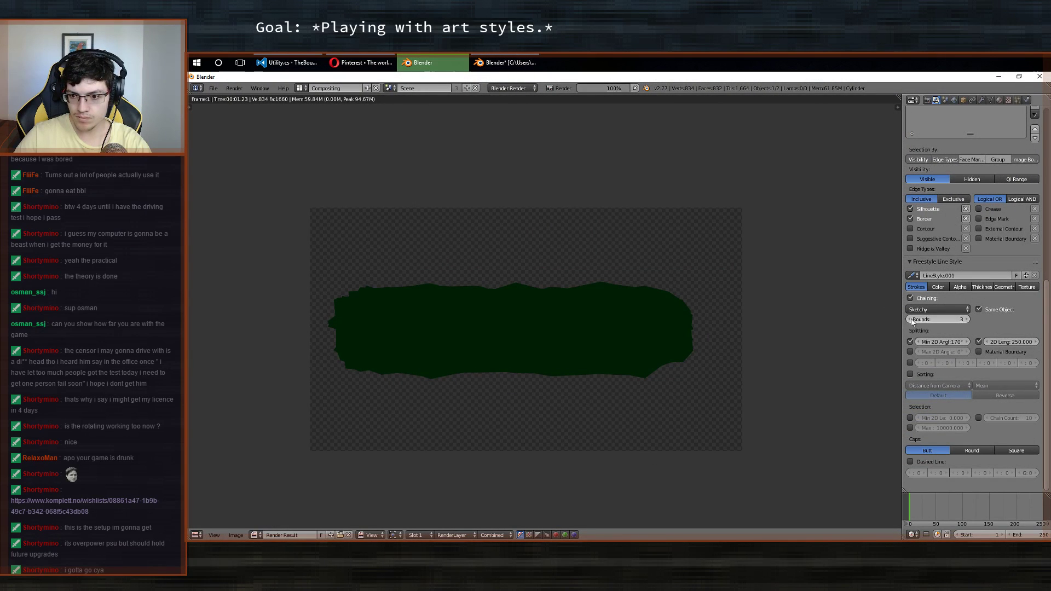
click(911, 320)
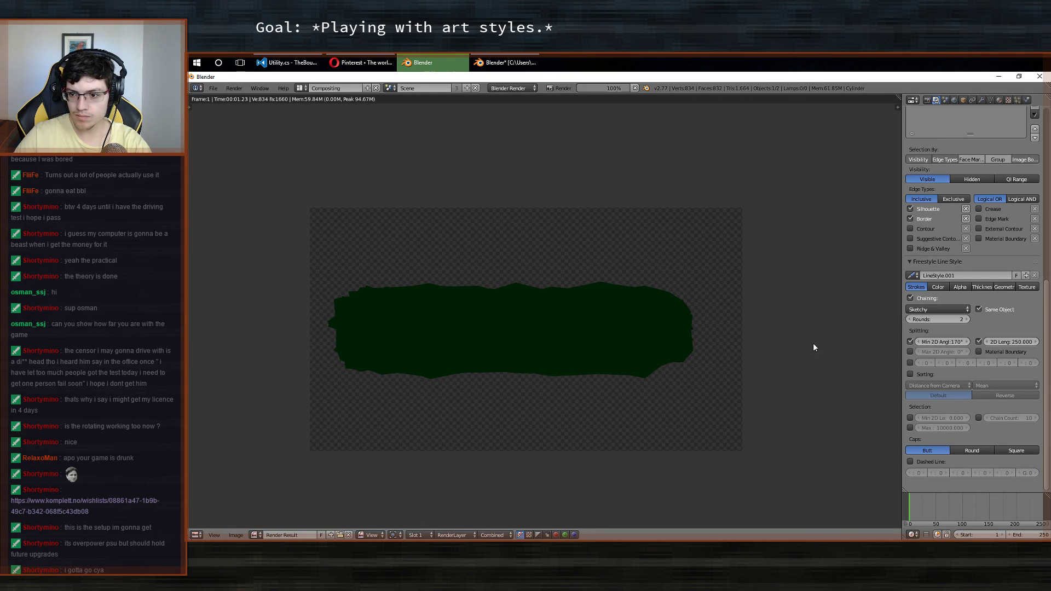
click(500, 57)
click(509, 62)
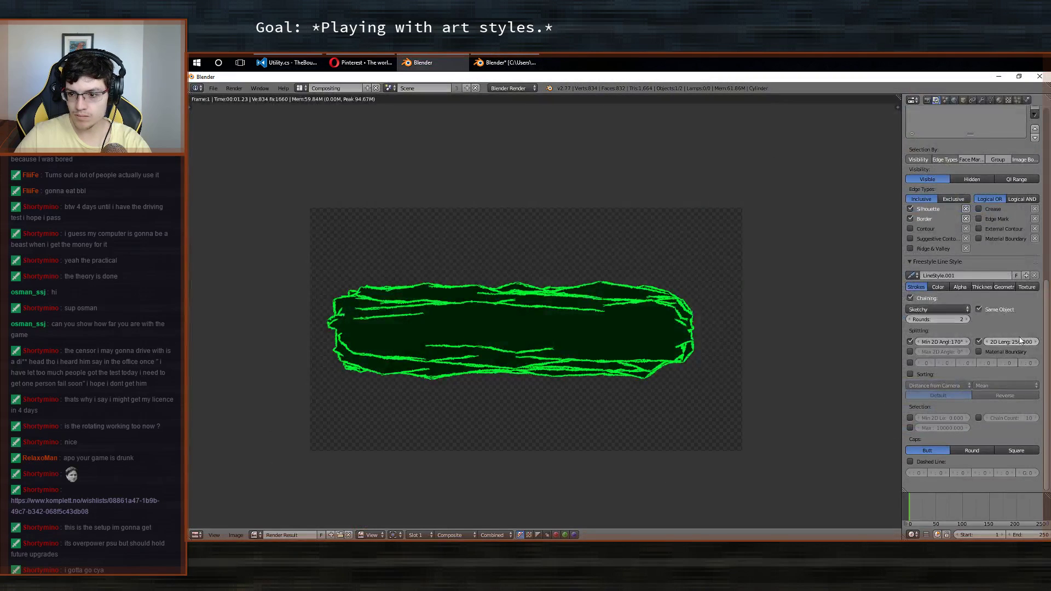
Disable Same Object for LineStyle.001's chaining, as in the reference style, and render the cylinder.
click(910, 298)
click(944, 299)
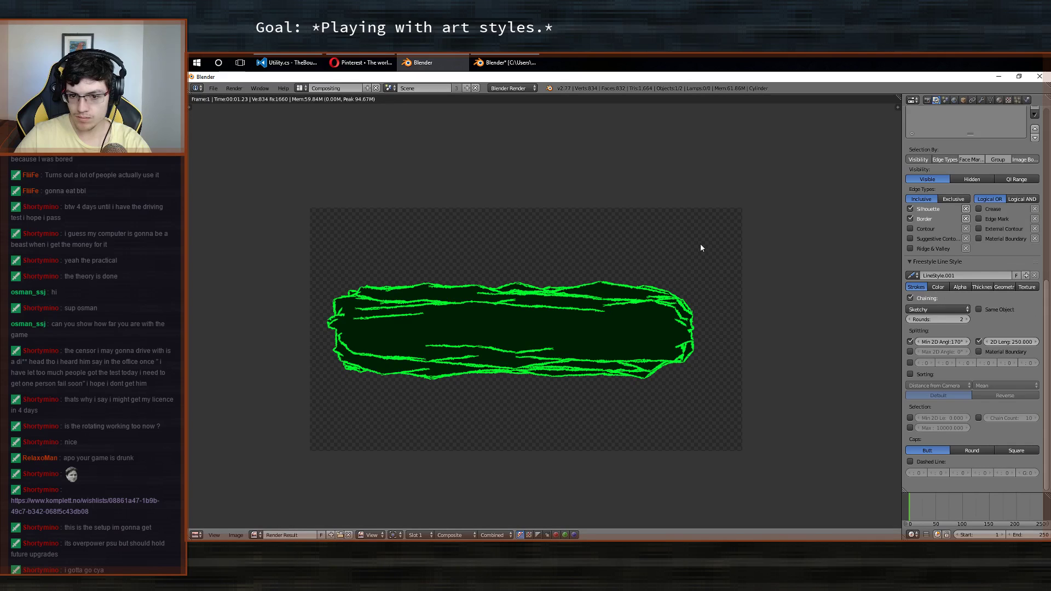
key(F12)
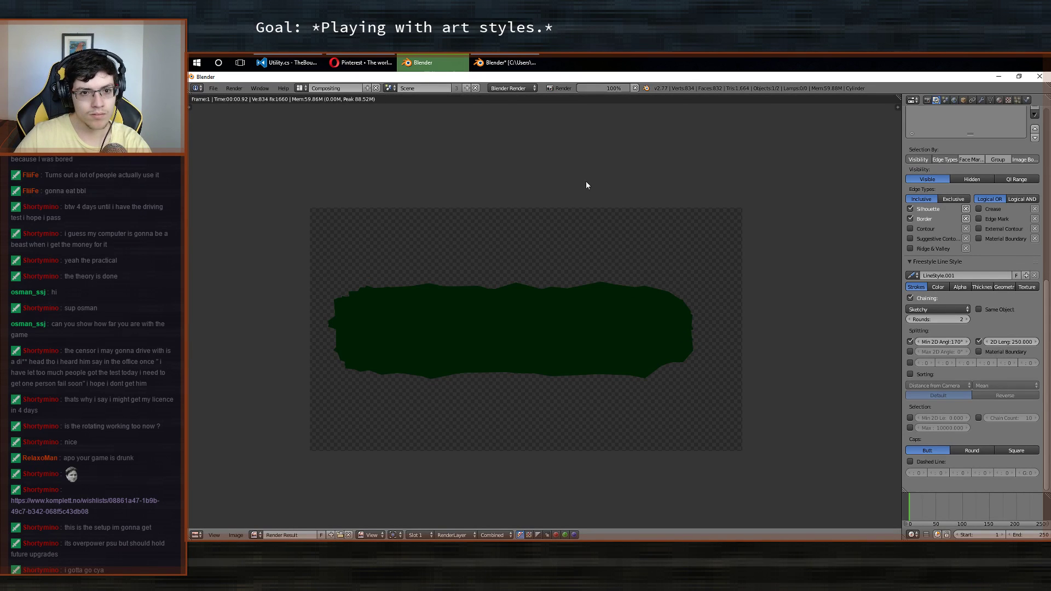
key(Escape)
Set LineStyle.001's base thickness to 3, matching the Lightest reference style, and render the cylinder to inspect its strokes.
click(970, 320)
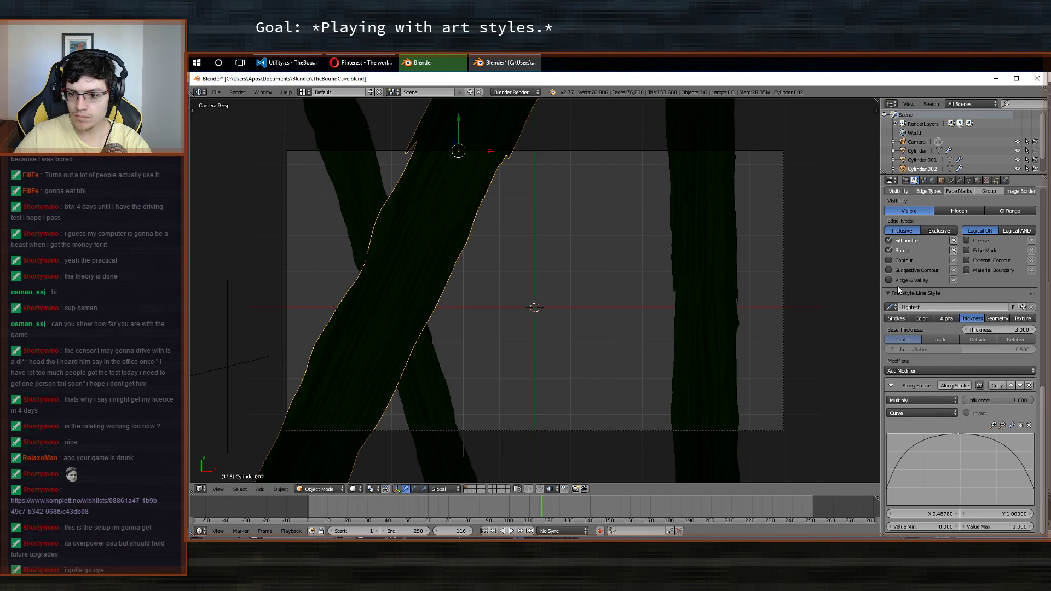
key(alt+Tab)
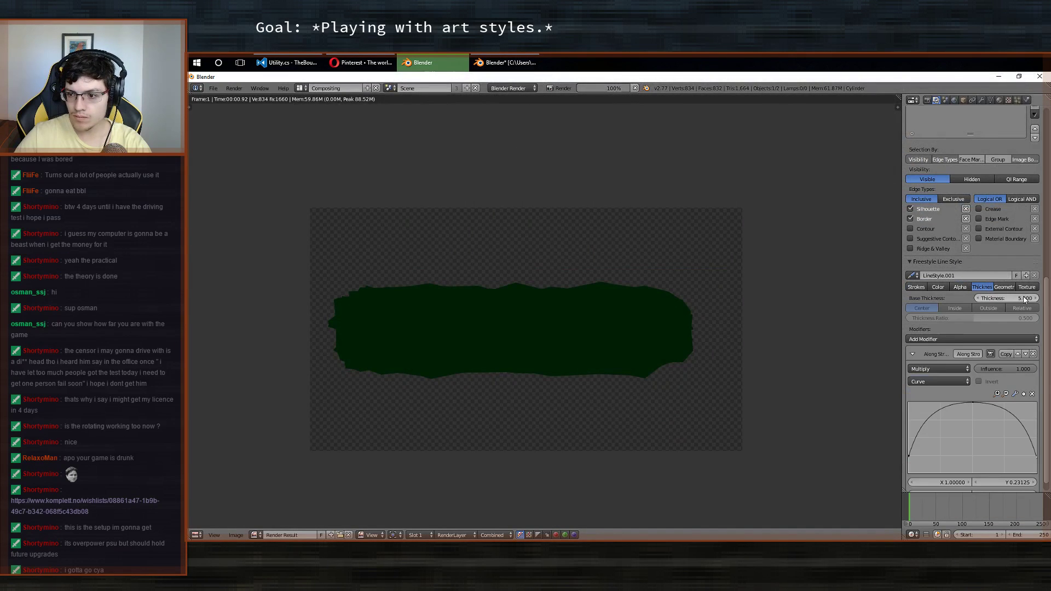
click(993, 298)
text(4.8)
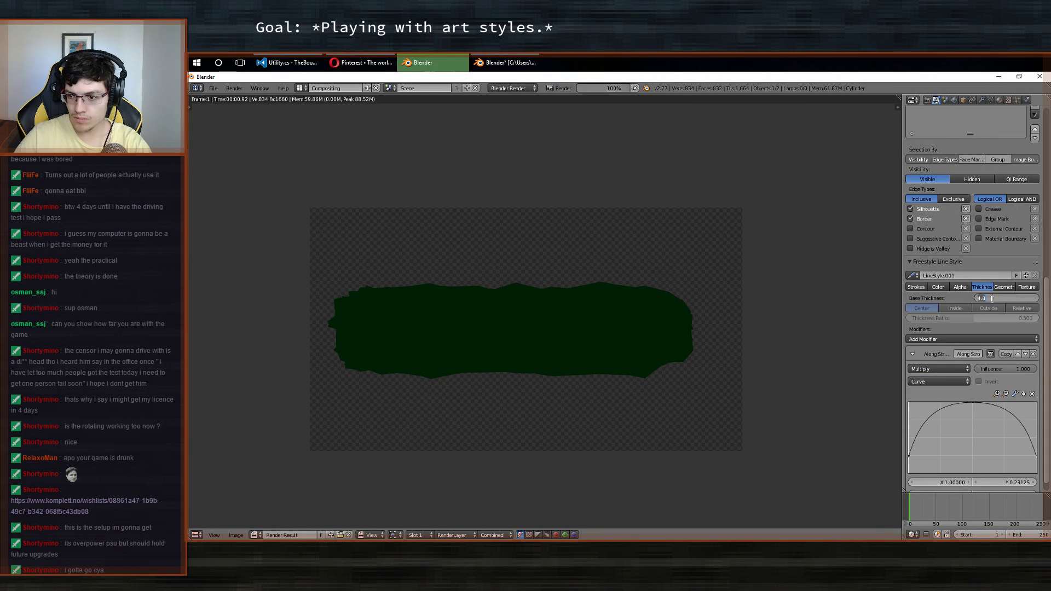
key(Escape)
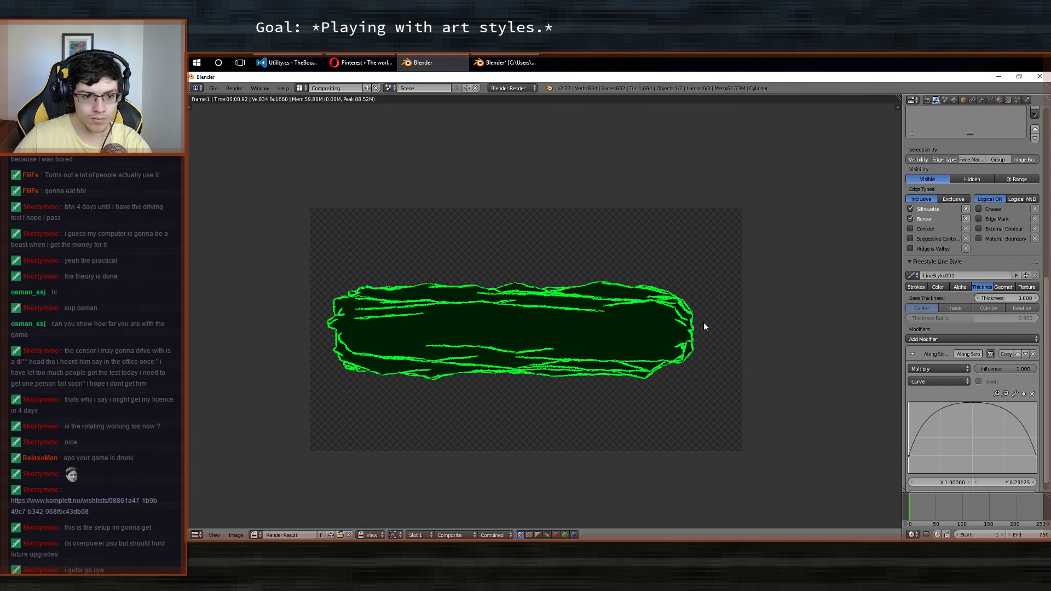
key(F12)
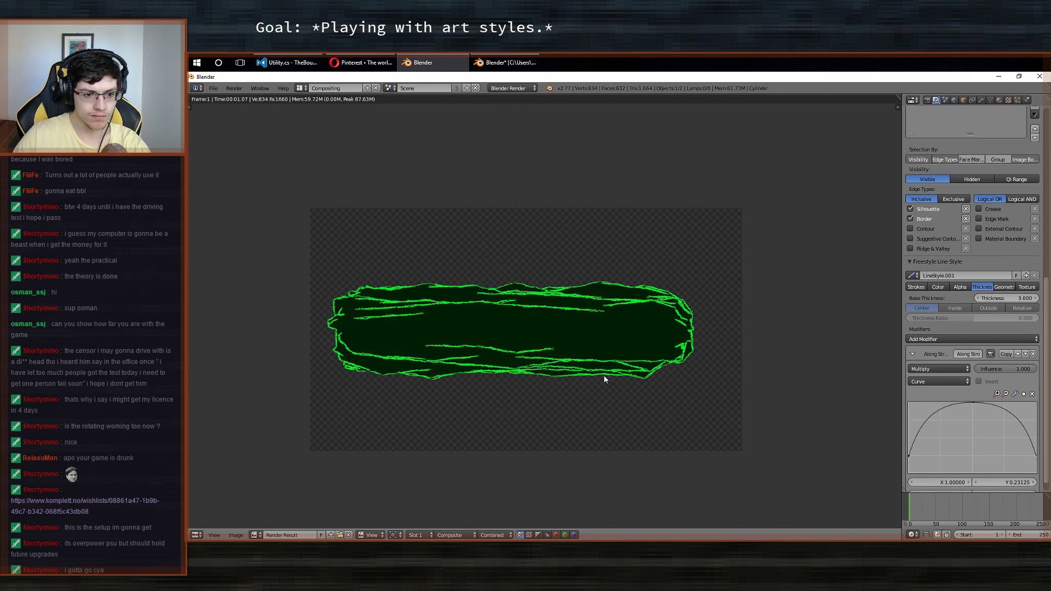
middle_drag(582, 342, 572, 304)
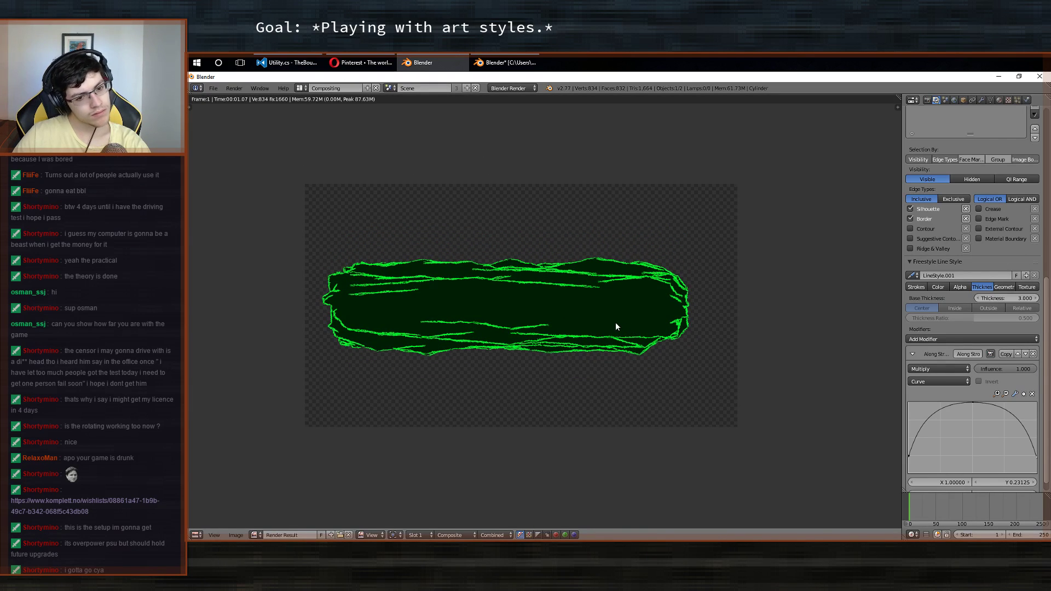
middle_drag(592, 355, 626, 369)
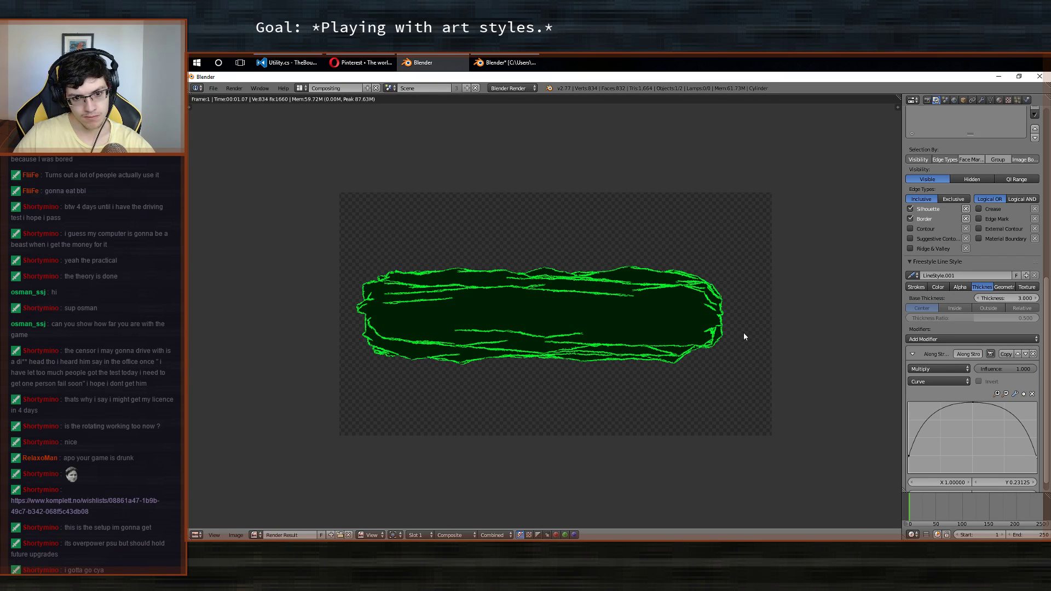
middle_drag(744, 336, 752, 279)
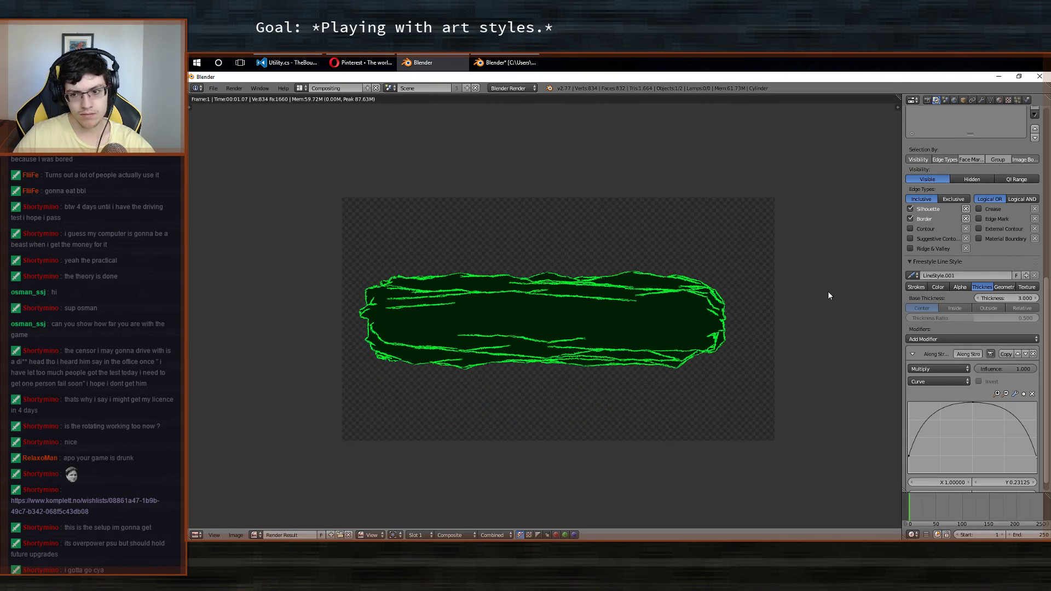
Save the cylinder file as ForegroundTrees.blend in the VyneBound folder.
key(ctrl+s)
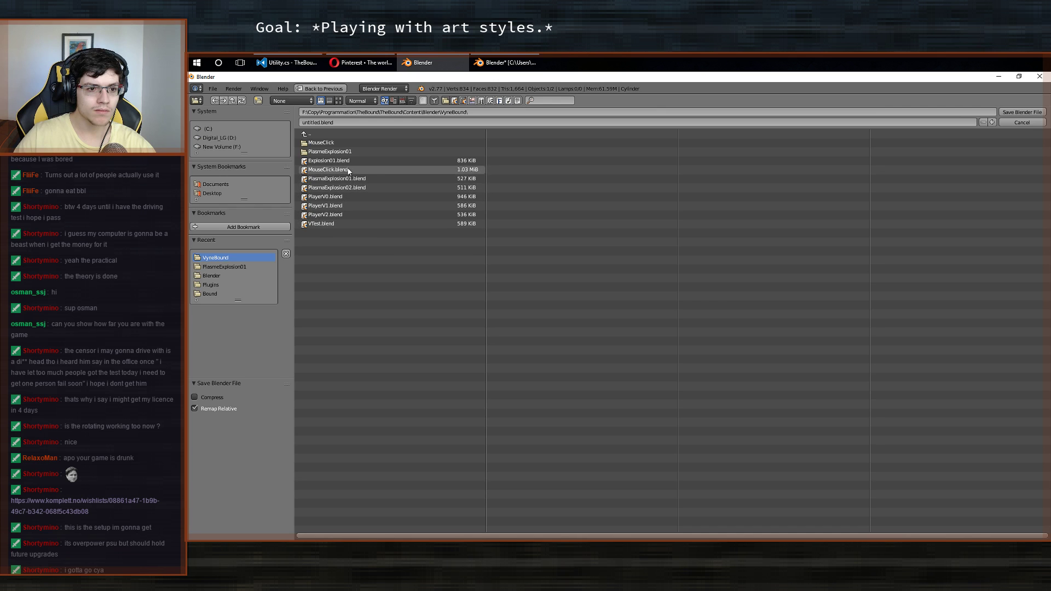
click(339, 123)
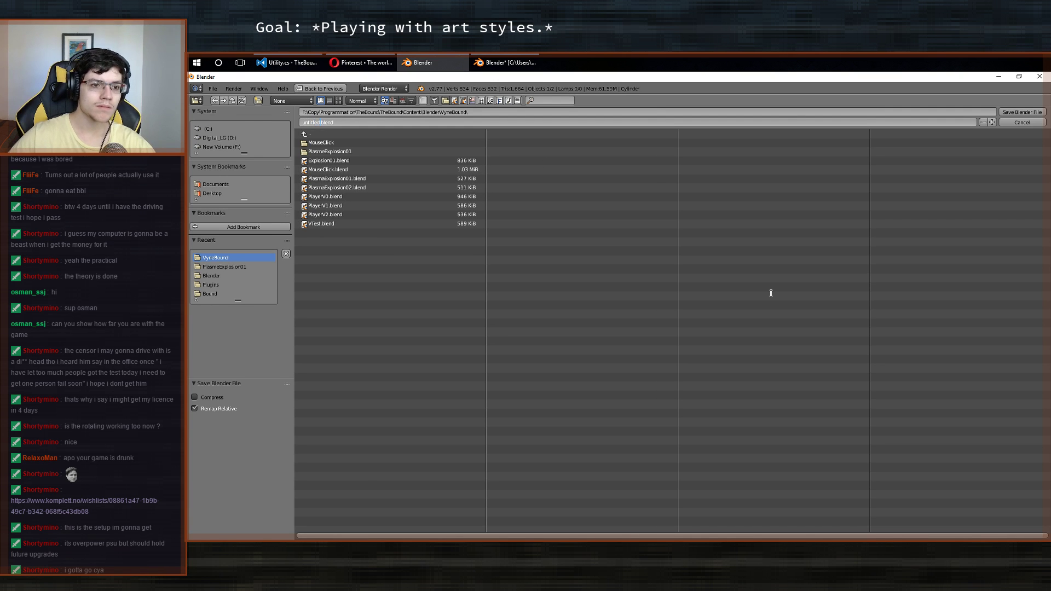
text(Tre)
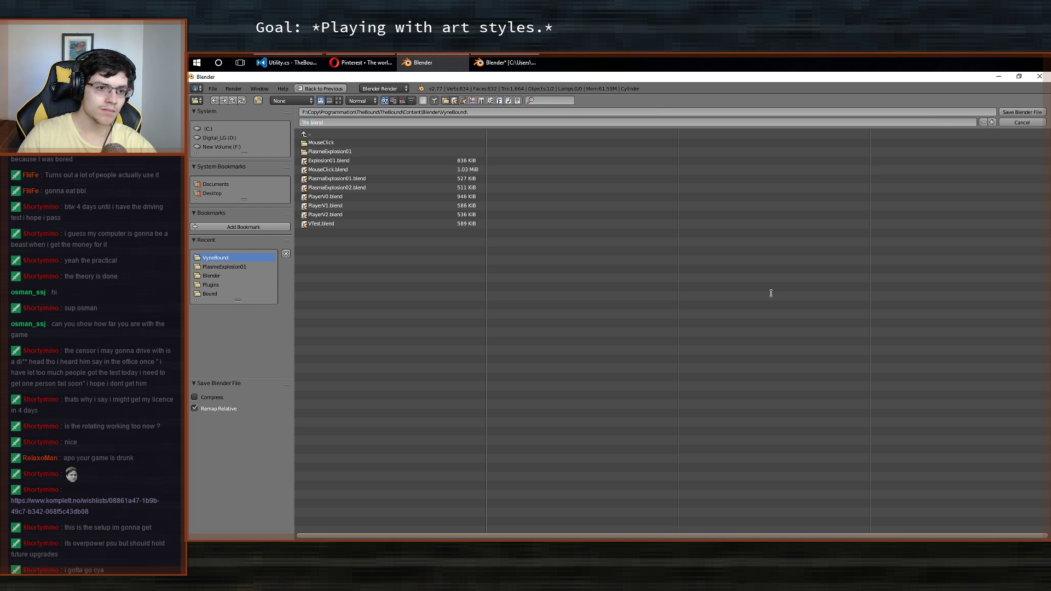
text(es)
key(Return)
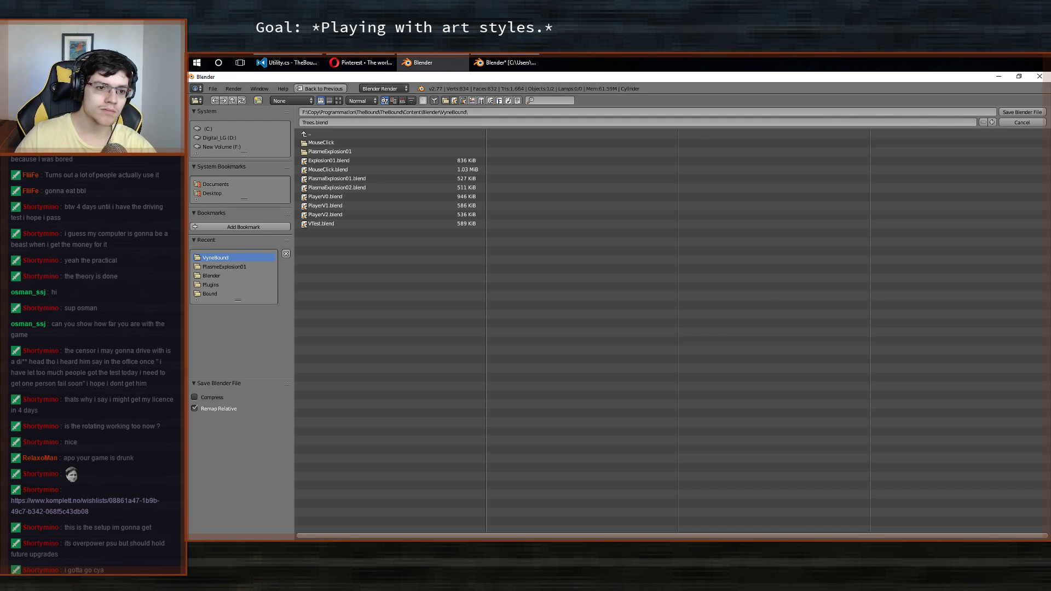
click(742, 122)
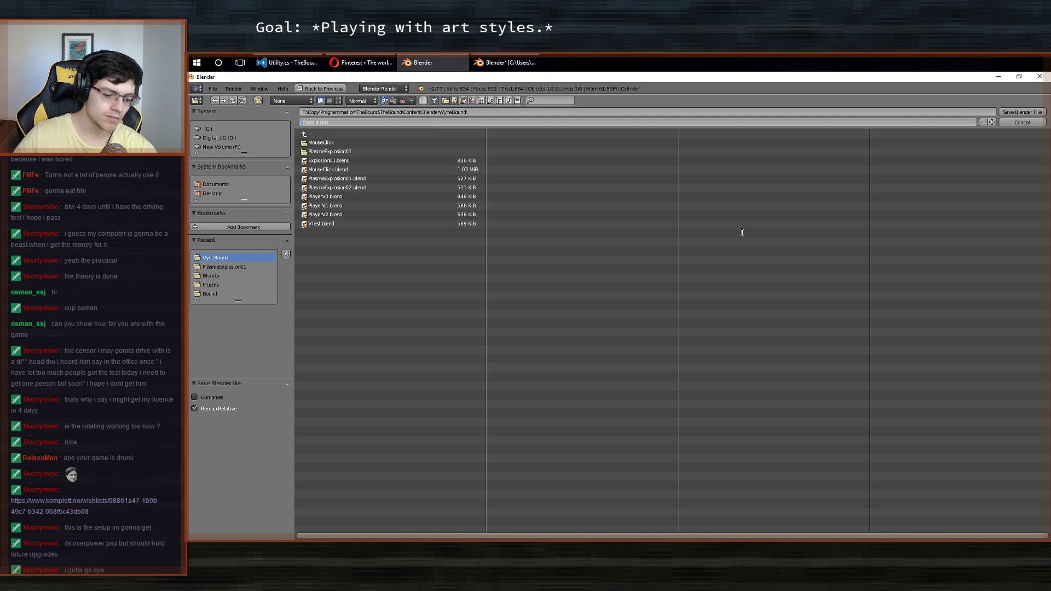
text(Fore)
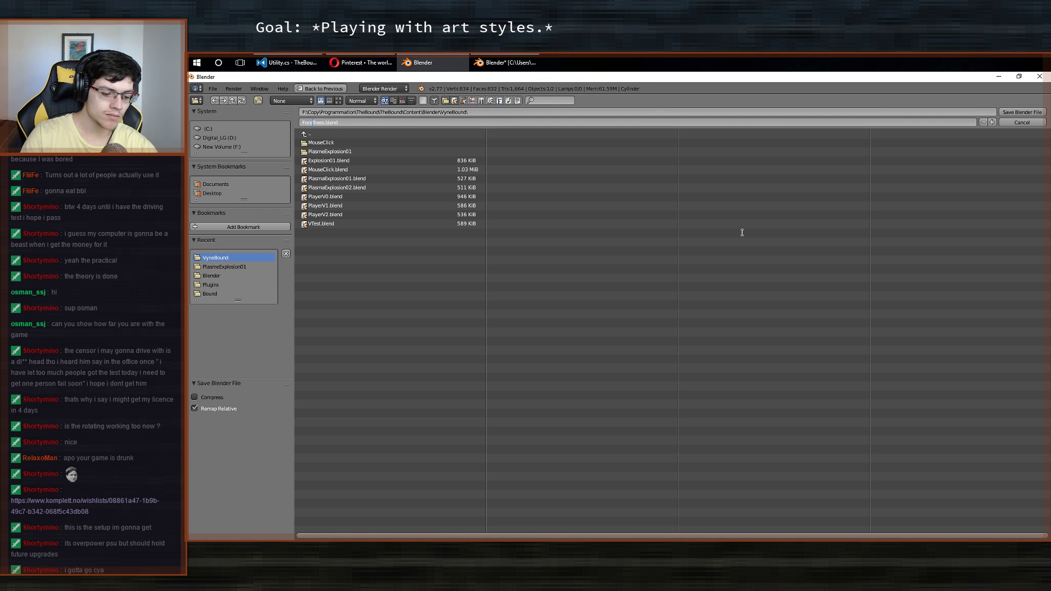
text(ground)
key(Return)
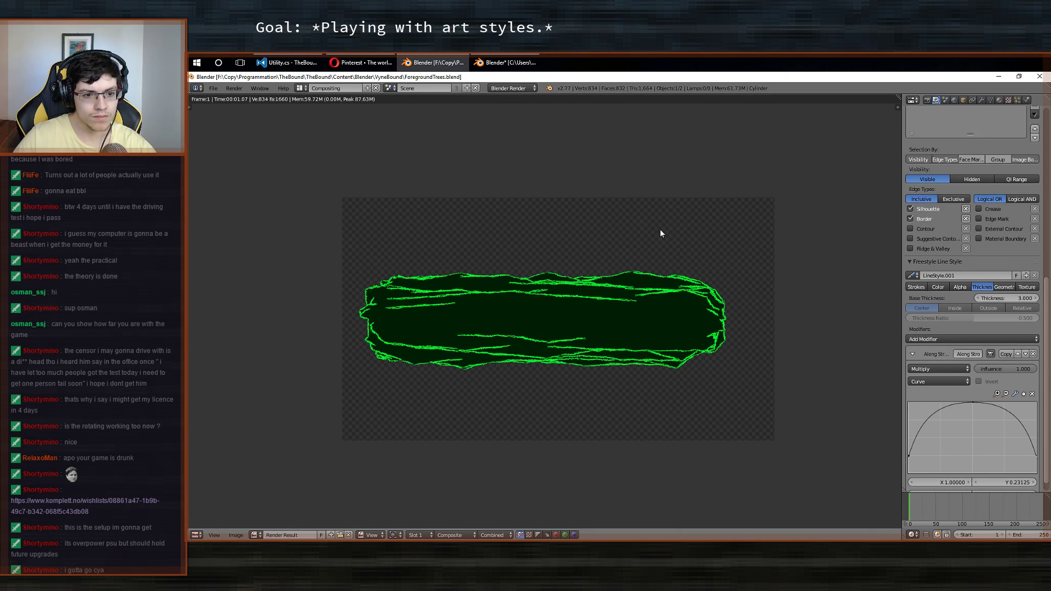
Compare the Lightest style's thickness settings in TheBoundCave.blend with those of LineStyle.001 in ForegroundTrees.blend.
click(504, 62)
click(496, 60)
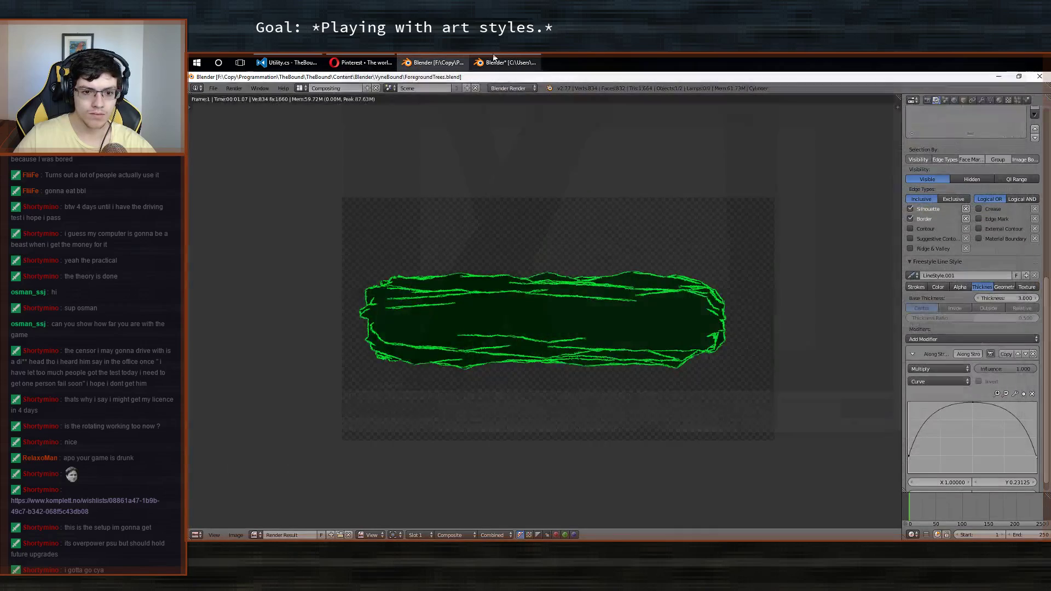
click(499, 62)
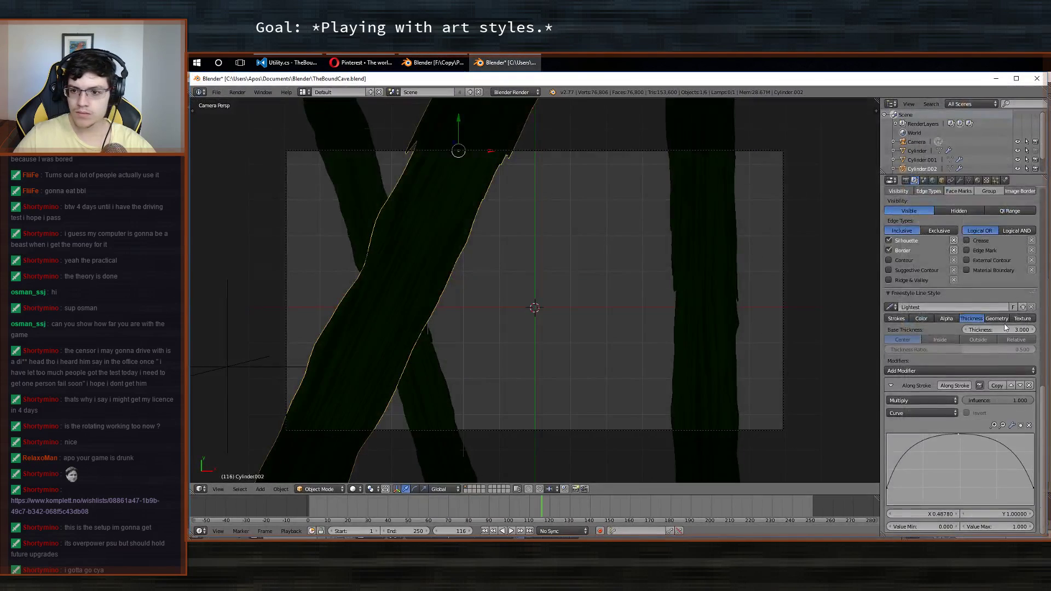
click(436, 62)
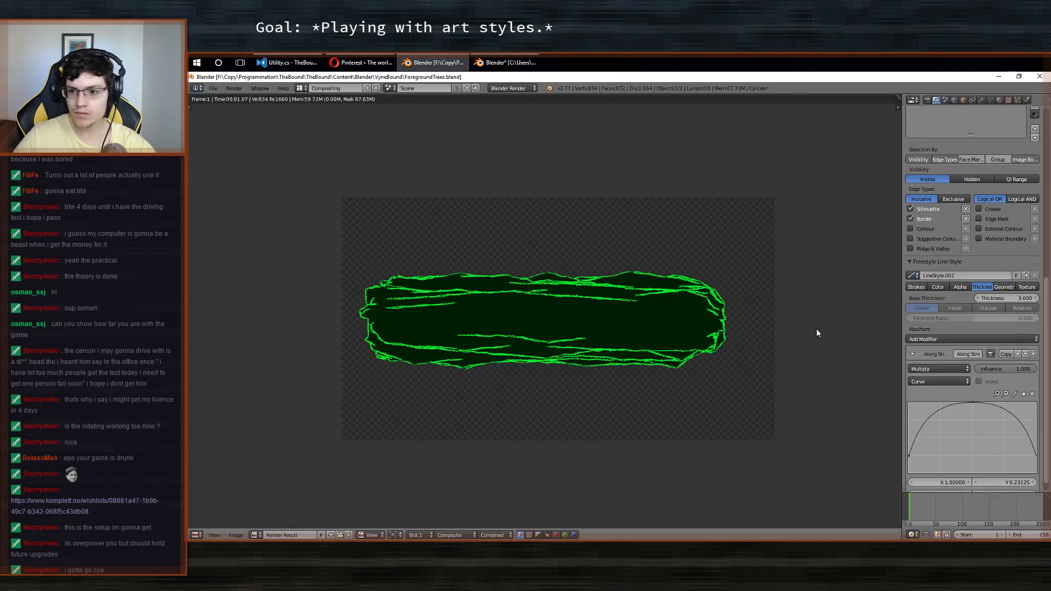
click(485, 58)
click(486, 58)
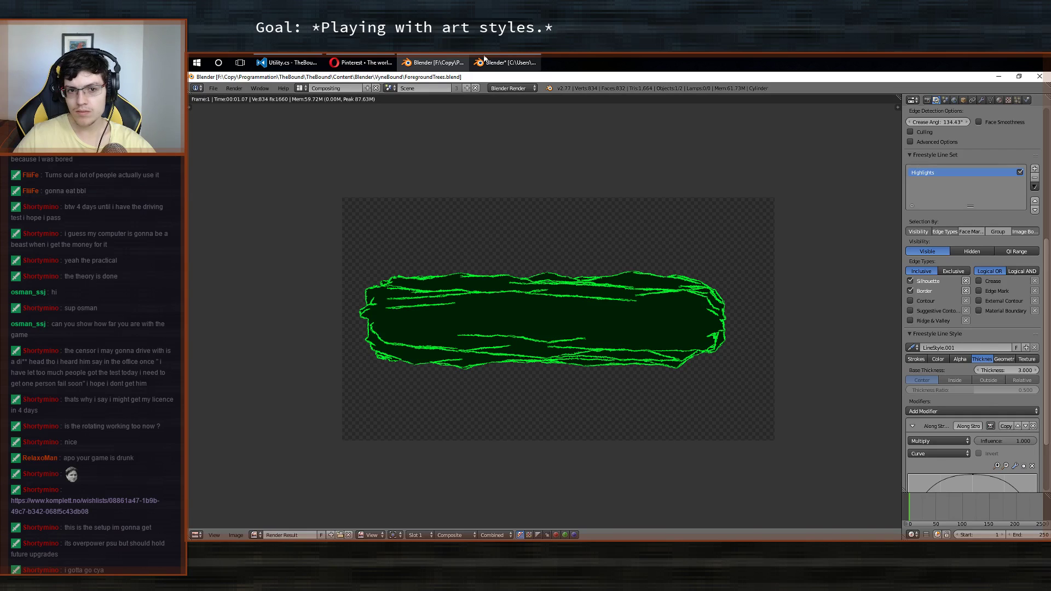
Examine the Light line set in TheBoundCave.blend, including its edge types and its line style's geometry, color and stroke settings.
click(485, 58)
scroll(946, 326, up, 5)
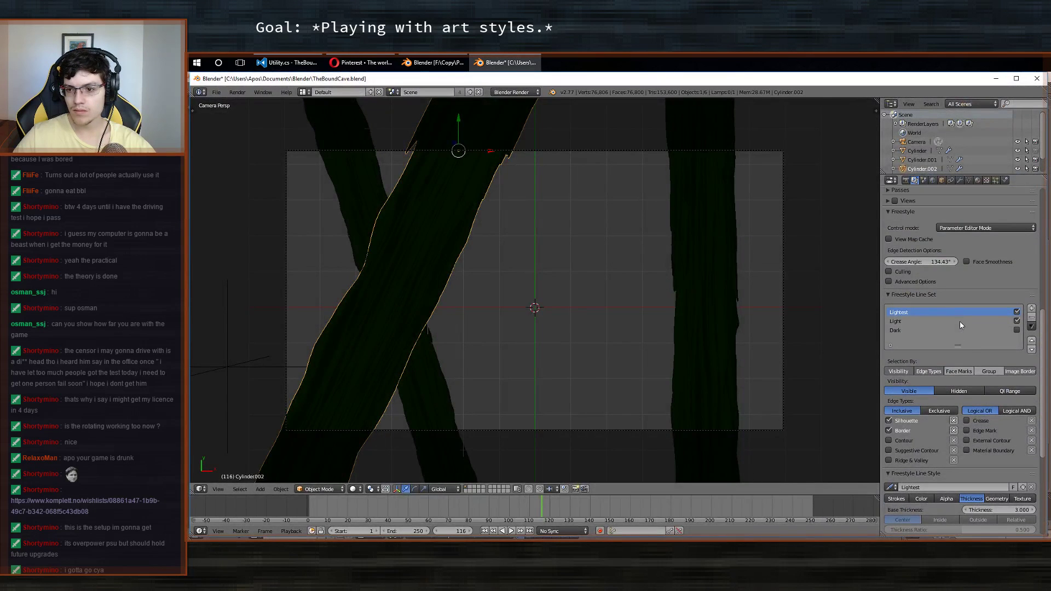
click(930, 322)
scroll(928, 319, down, 4)
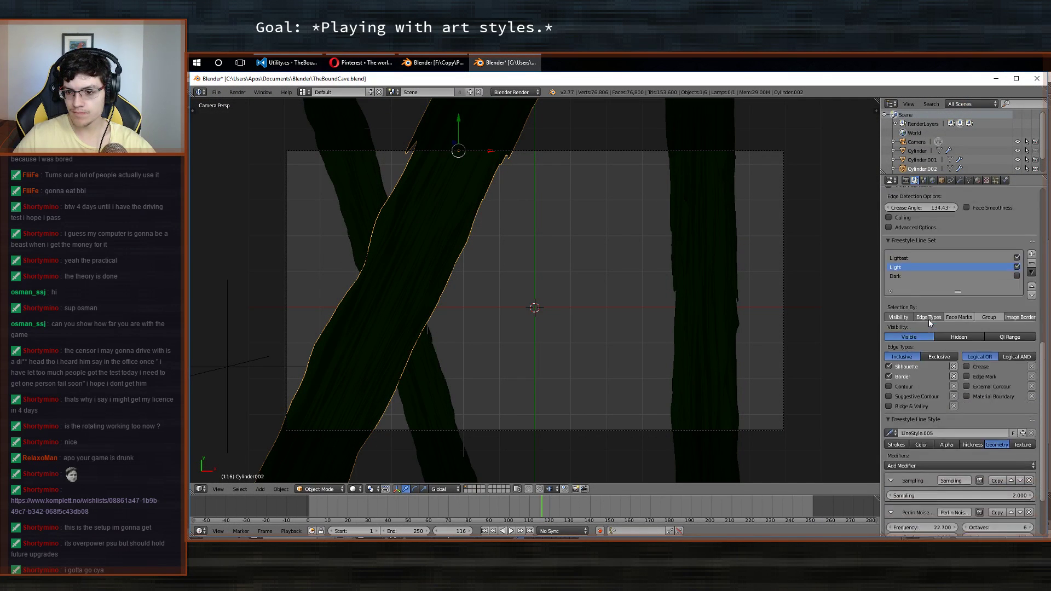
scroll(979, 321, up, 8)
scroll(927, 332, down, 6)
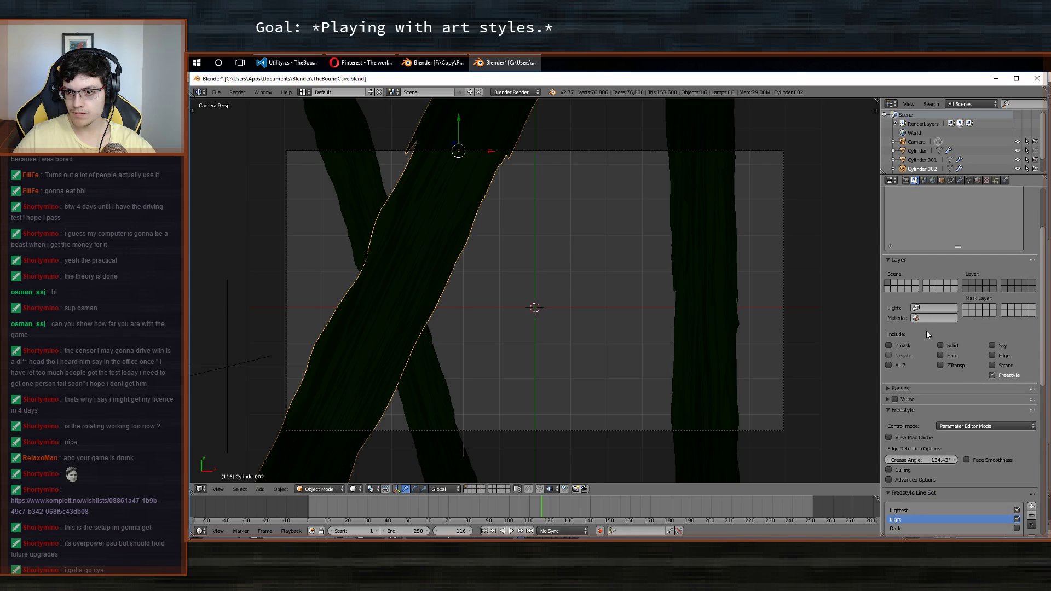
scroll(927, 333, up, 5)
scroll(927, 334, down, 9)
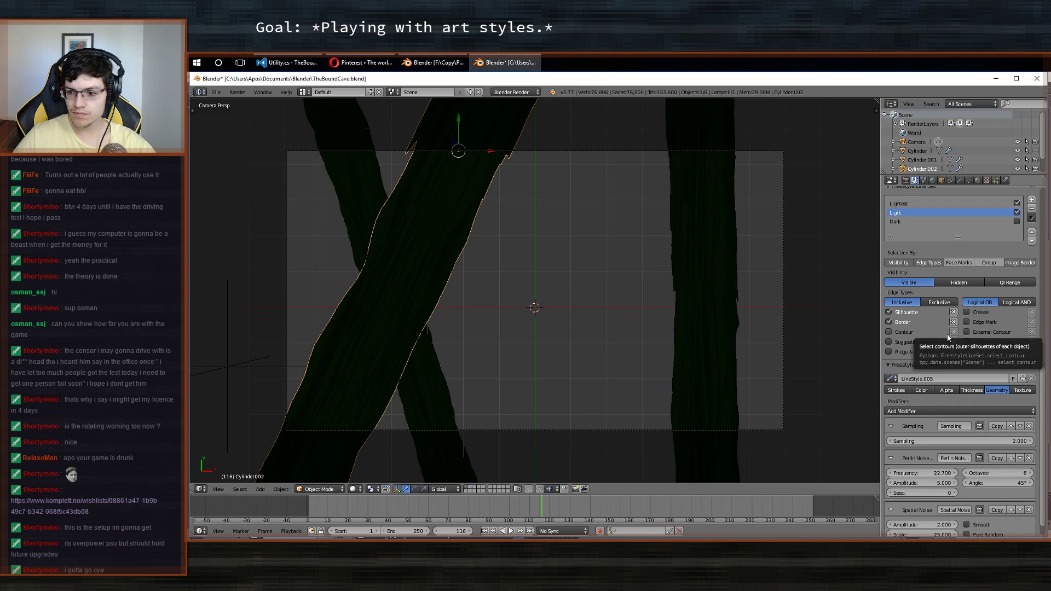
click(923, 371)
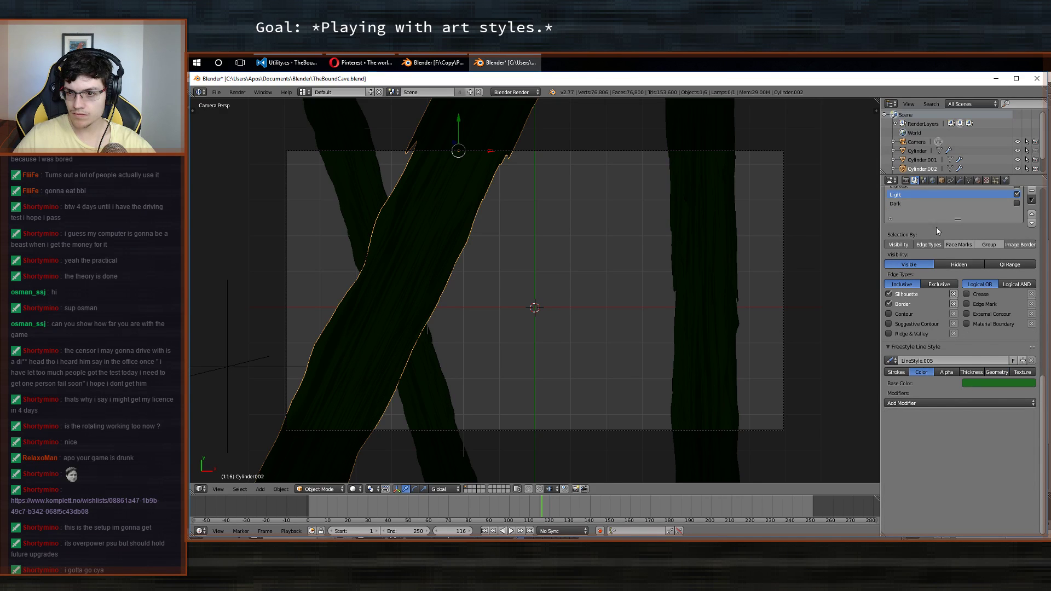
click(896, 372)
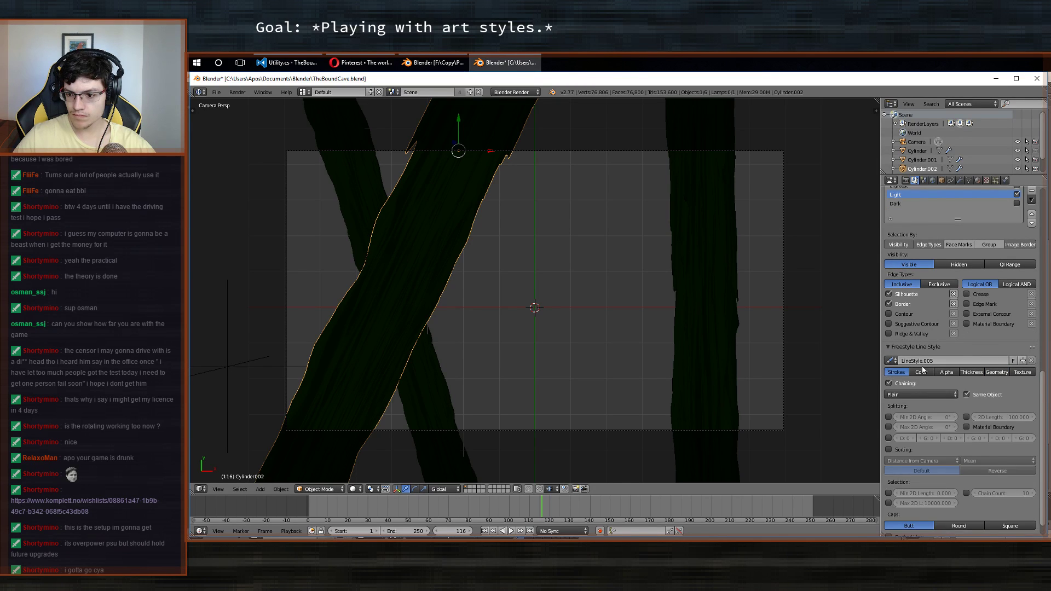
scroll(923, 370, down, 1)
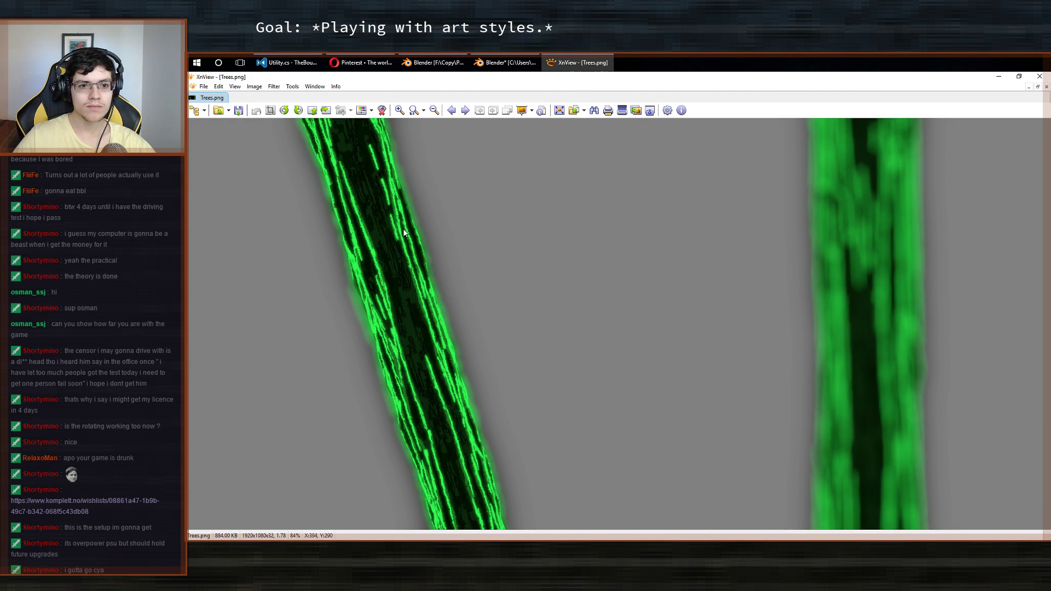
Examine the bright green strokes on the trunks in Trees.png at 100% zoom and full screen, and close the image.
ctrl+scroll(403, 229, up, 1)
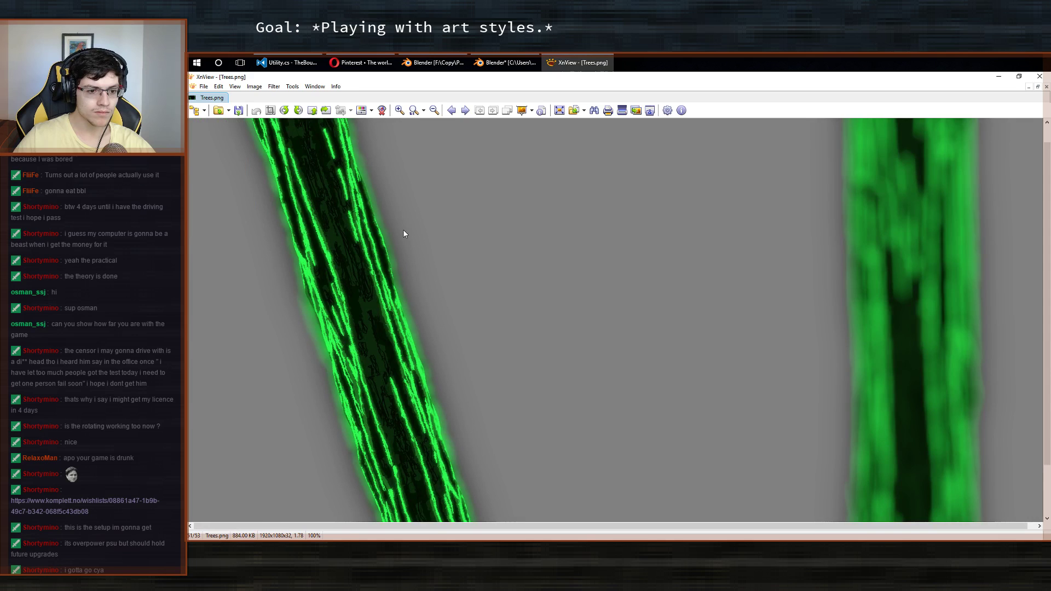
drag(394, 233, 659, 386)
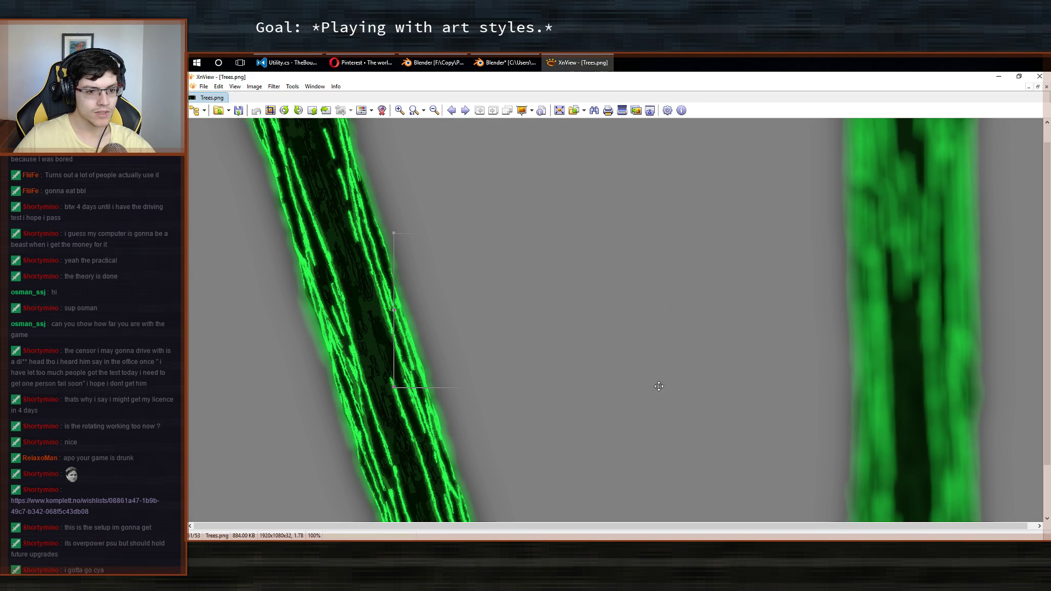
click(307, 267)
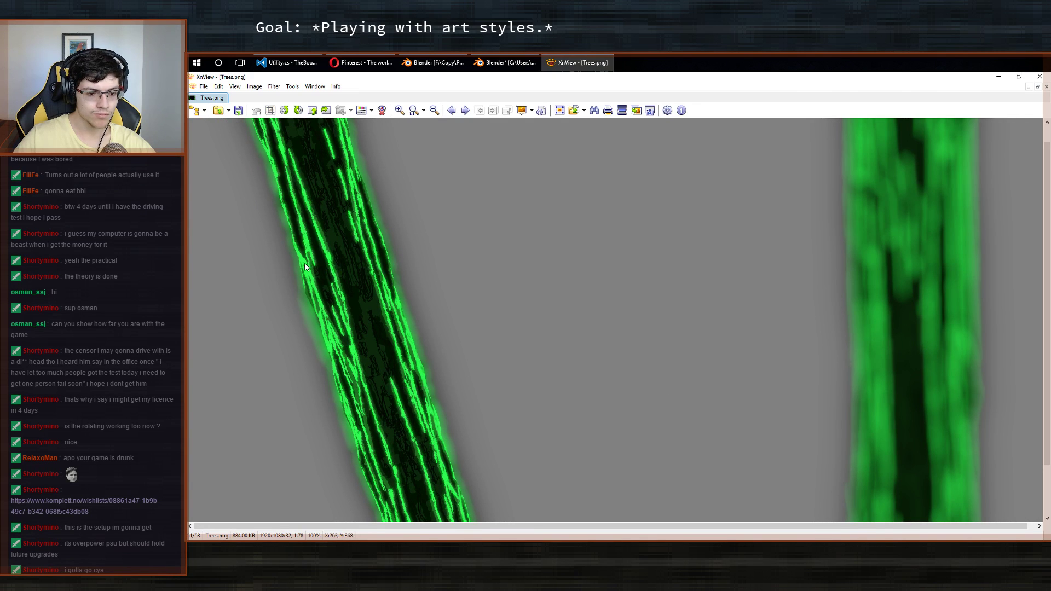
double_click(418, 239)
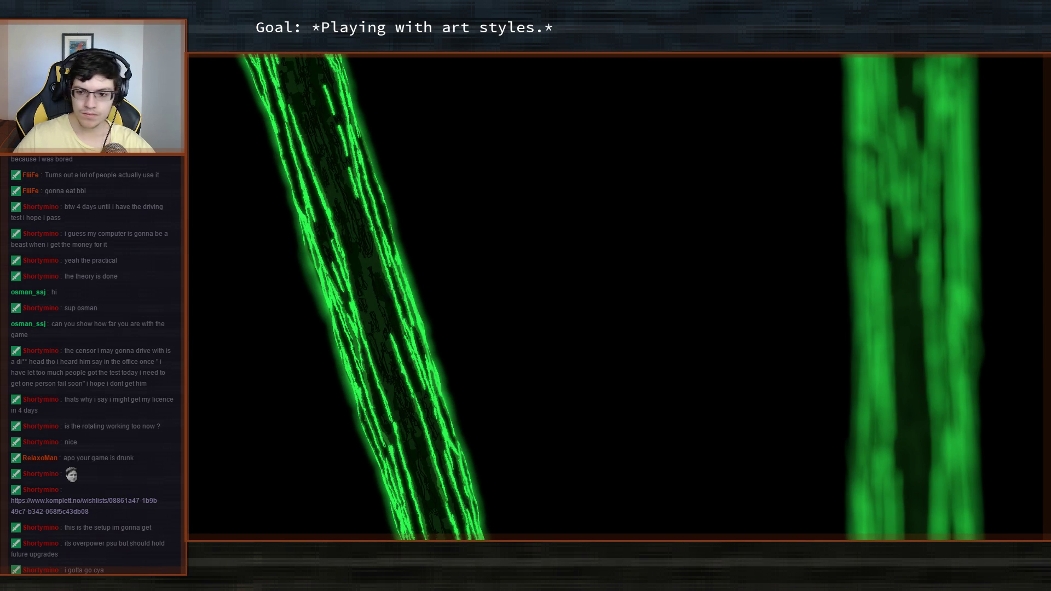
key(Escape)
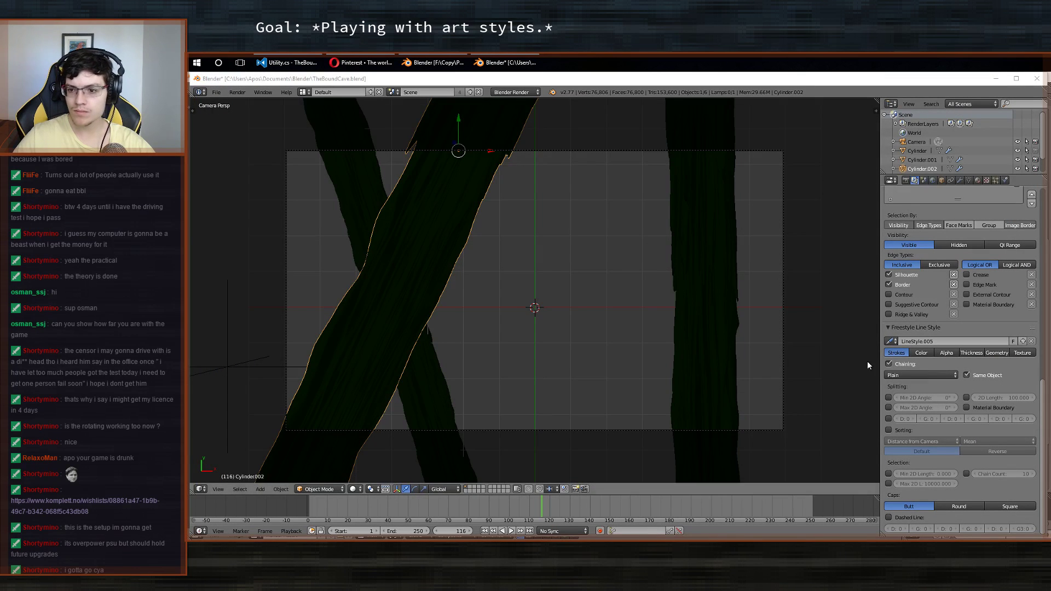
Add a second Freestyle line set named Downlights in ForegroundTrees.blend and exclude Crease from its edge types.
click(435, 62)
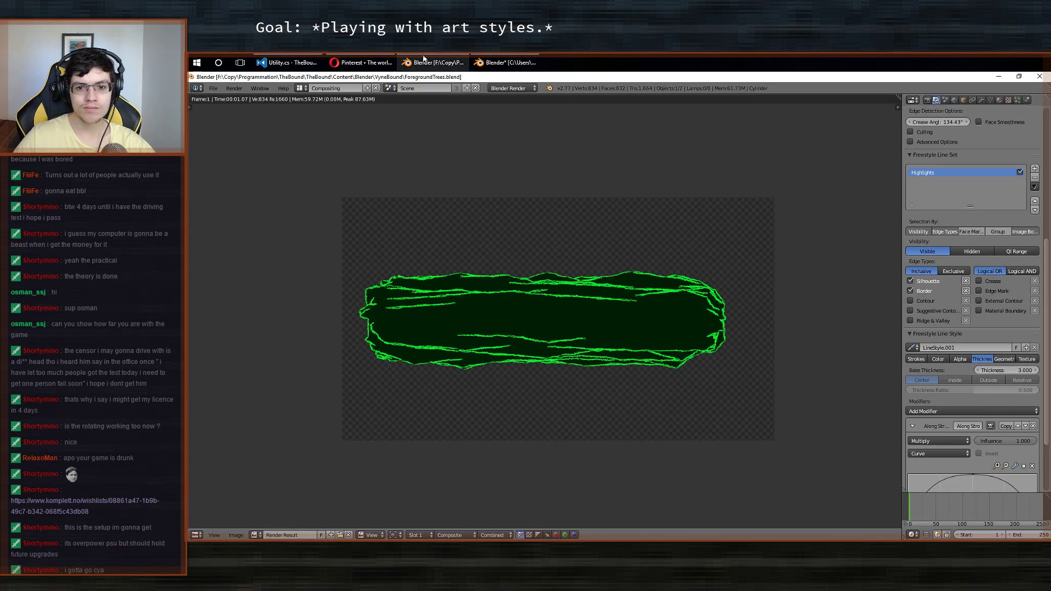
scroll(984, 237, up, 2)
click(1035, 258)
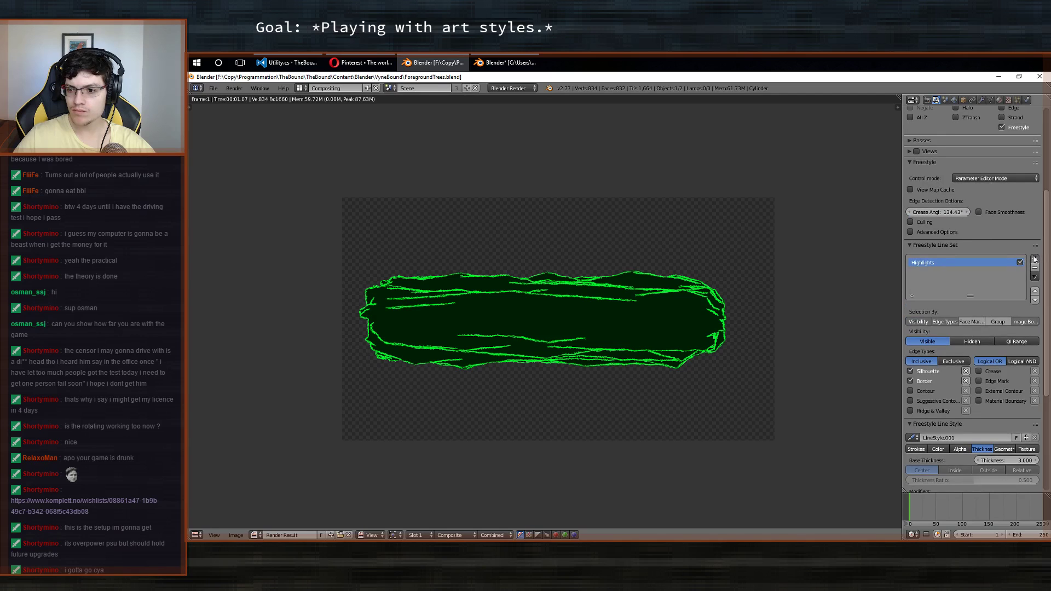
double_click(922, 272)
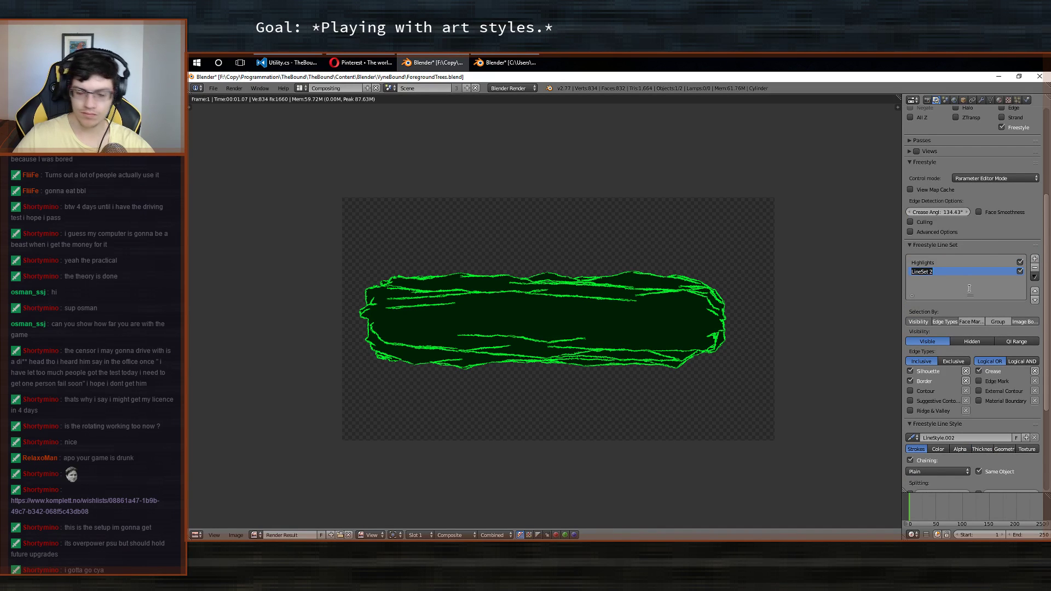
text(Downlights)
key(Return)
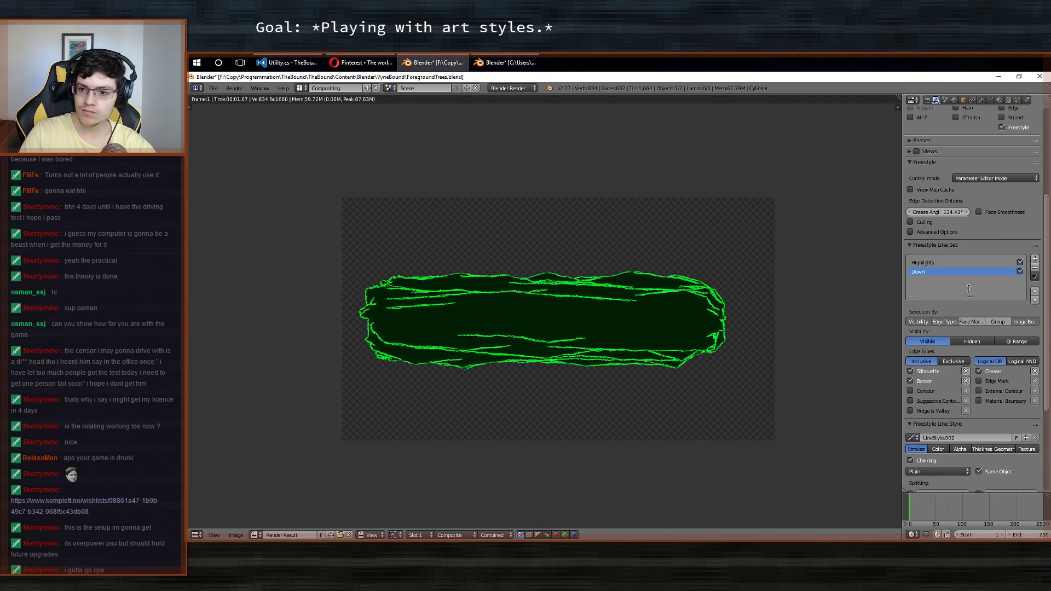
scroll(967, 277, down, 5)
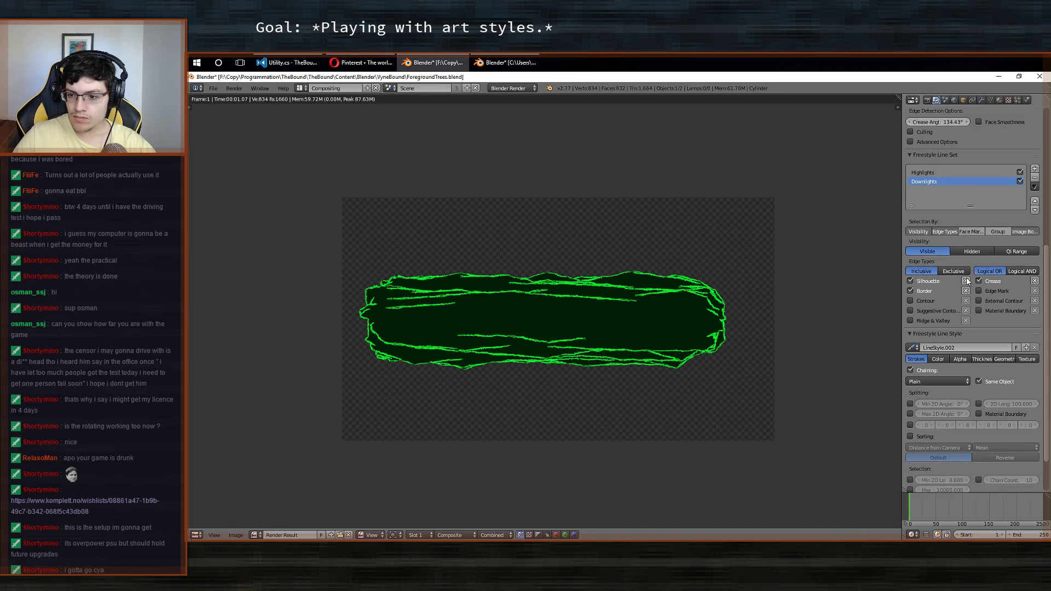
scroll(1002, 299, down, 2)
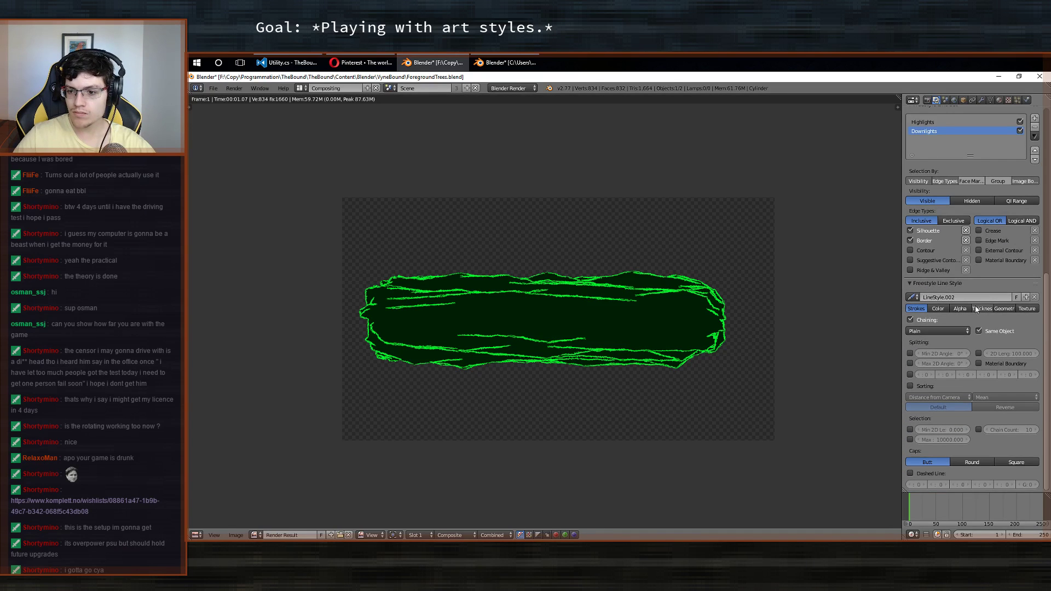
Try to copy the Light line style's base color from TheBoundCave.blend to LineStyle.002 in ForegroundTrees.blend.
click(502, 60)
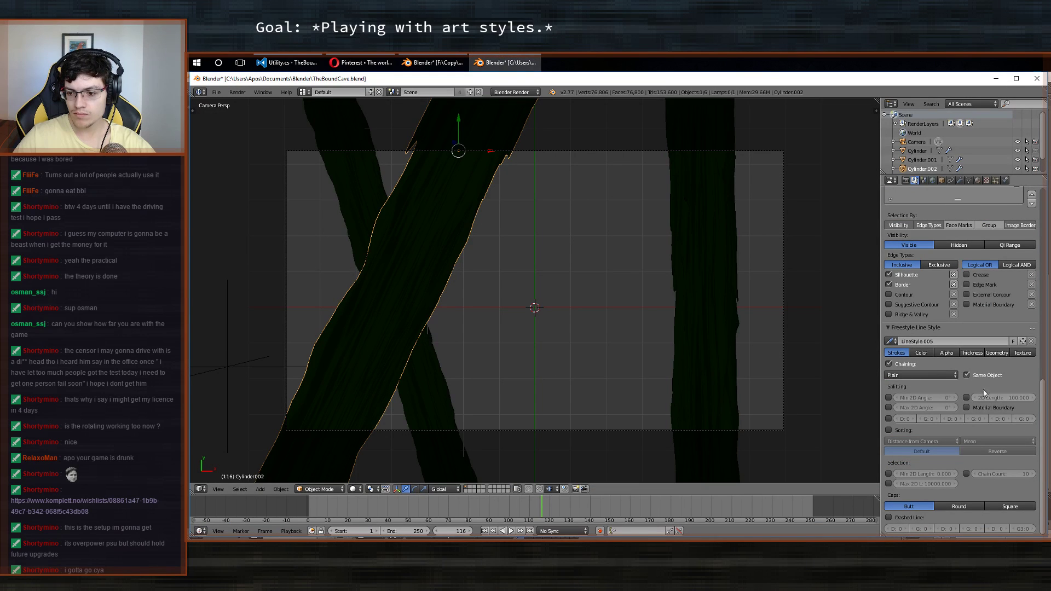
click(923, 353)
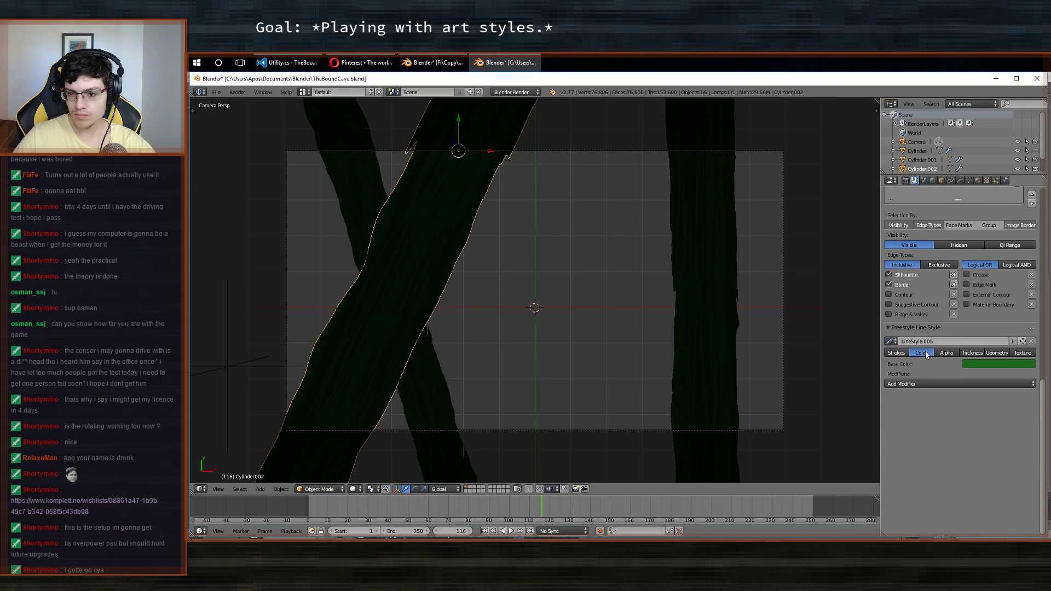
click(435, 63)
scroll(947, 307, down, 3)
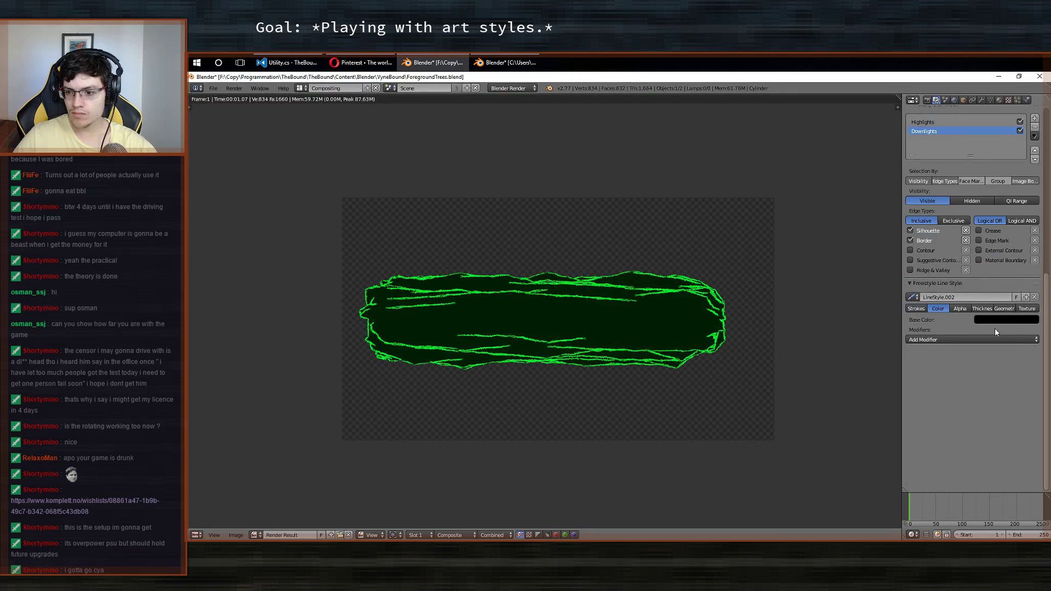
key(ctrl+v)
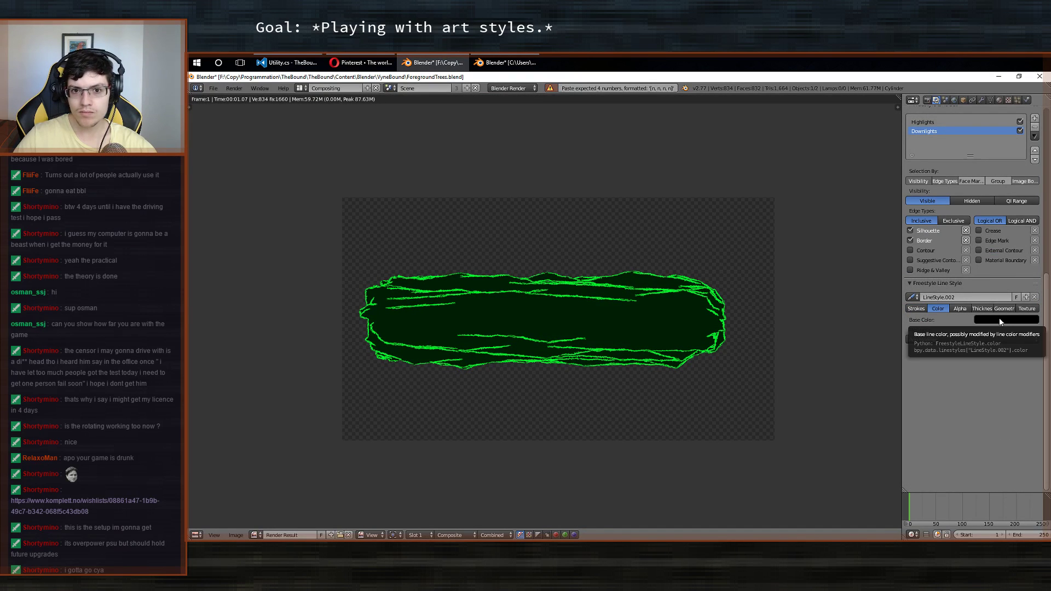
click(1000, 319)
key(Escape)
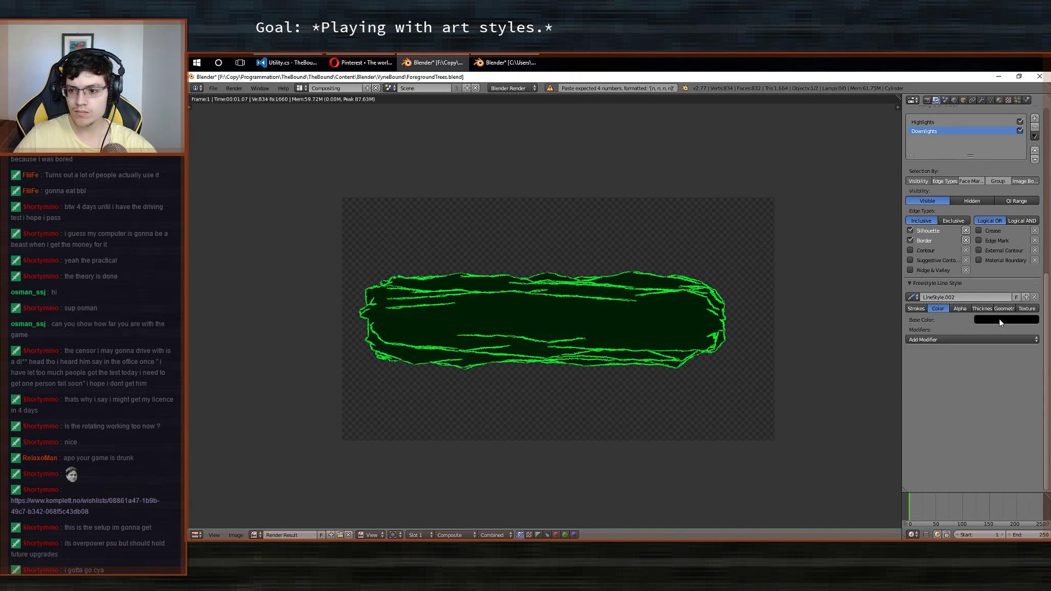
Give the Downlights line style a darker version of the Highlights base color and save ForegroundTrees.blend.
scroll(964, 269, up, 5)
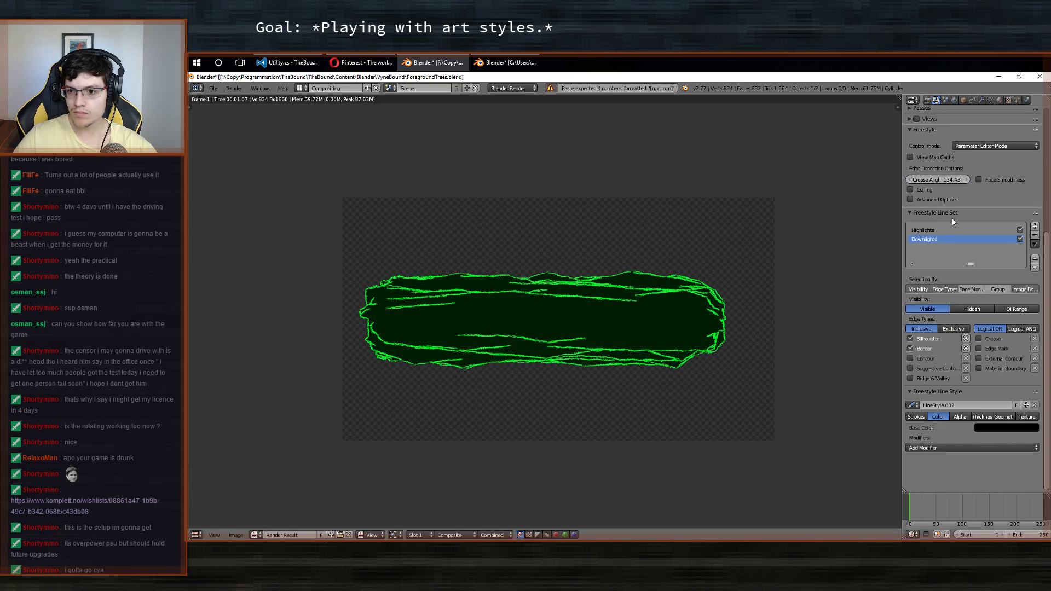
click(951, 231)
click(938, 417)
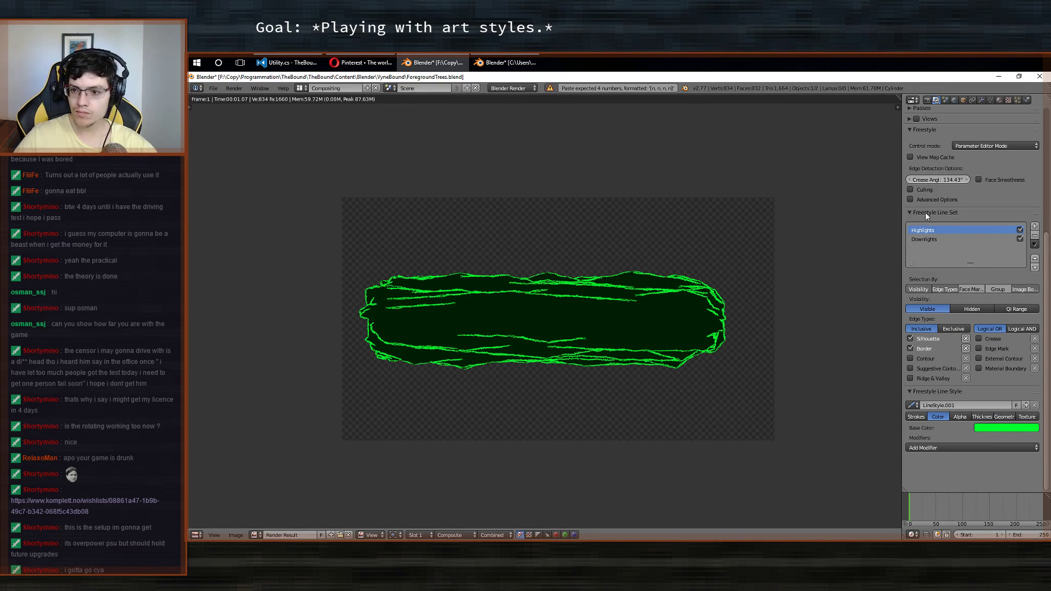
click(929, 241)
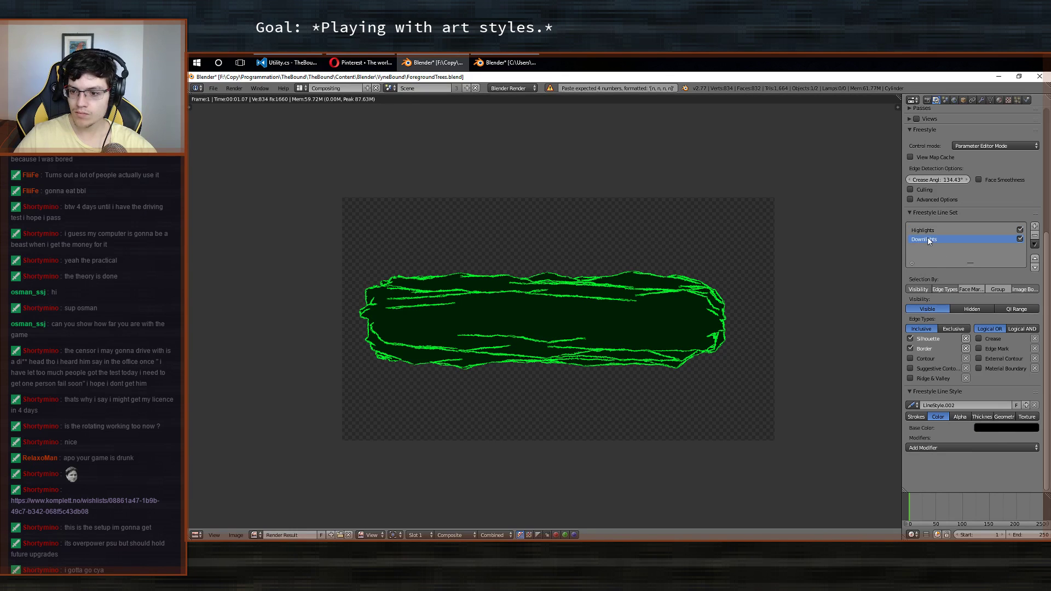
key(ctrl+v)
click(985, 428)
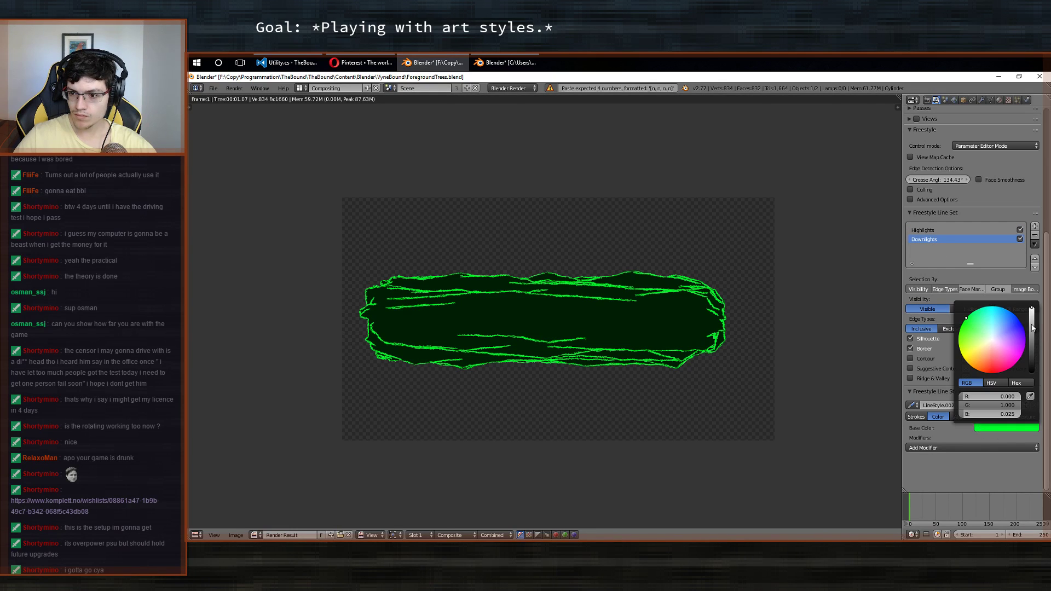
scroll(991, 340, down, 7)
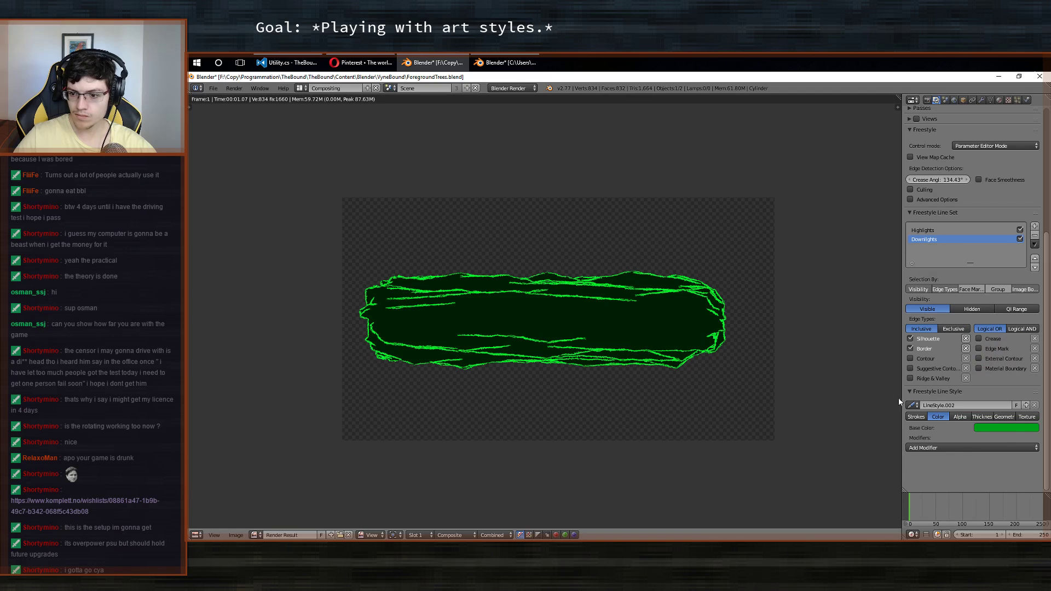
key(ctrl+s)
click(668, 389)
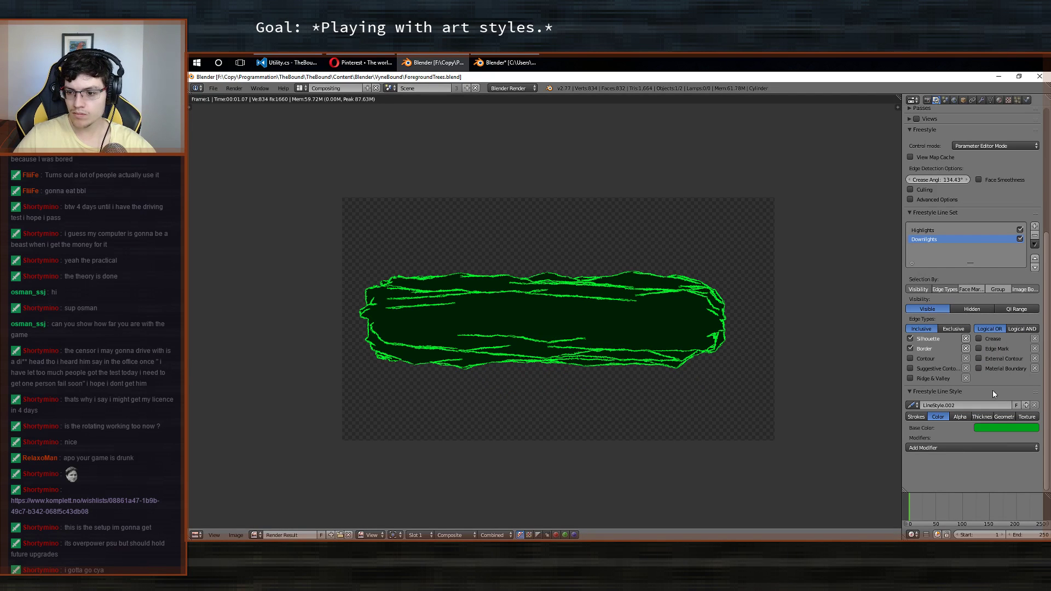
Close TheBoundCave.blend and return to the cylinder render in ForegroundTrees.blend.
click(519, 61)
click(435, 62)
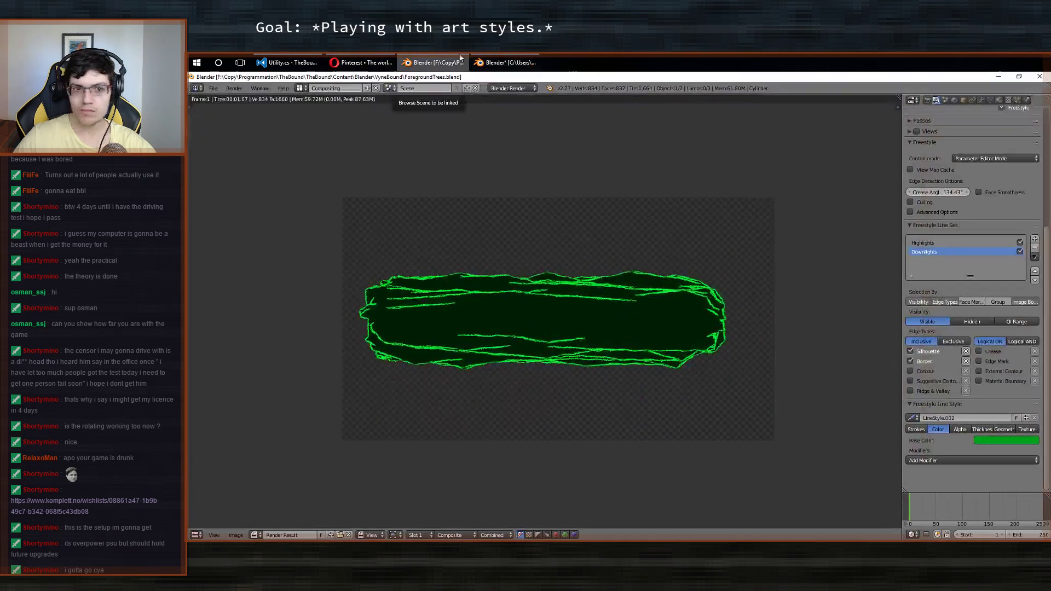
click(509, 62)
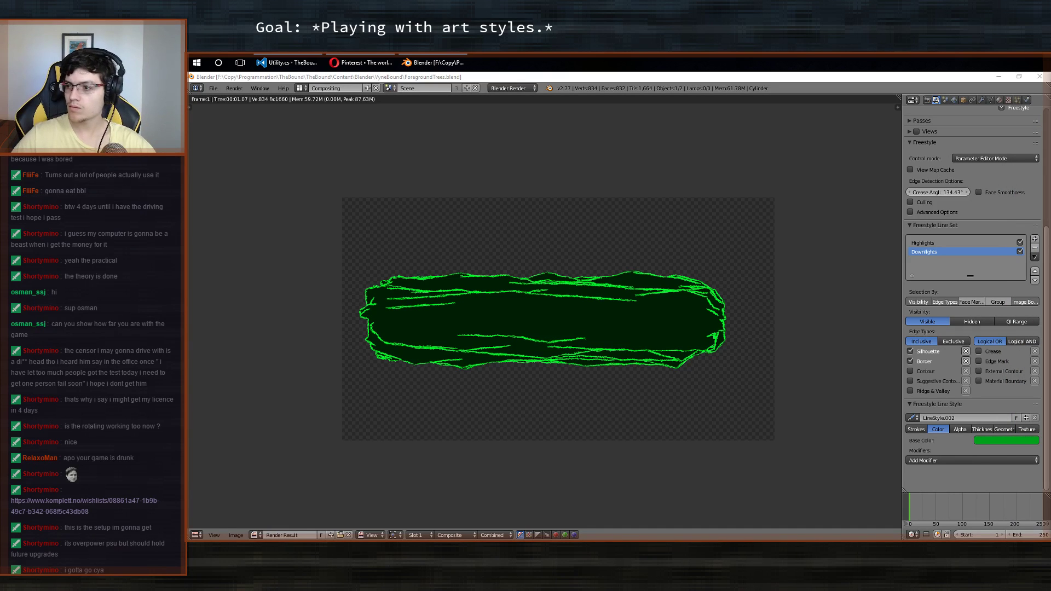
click(814, 82)
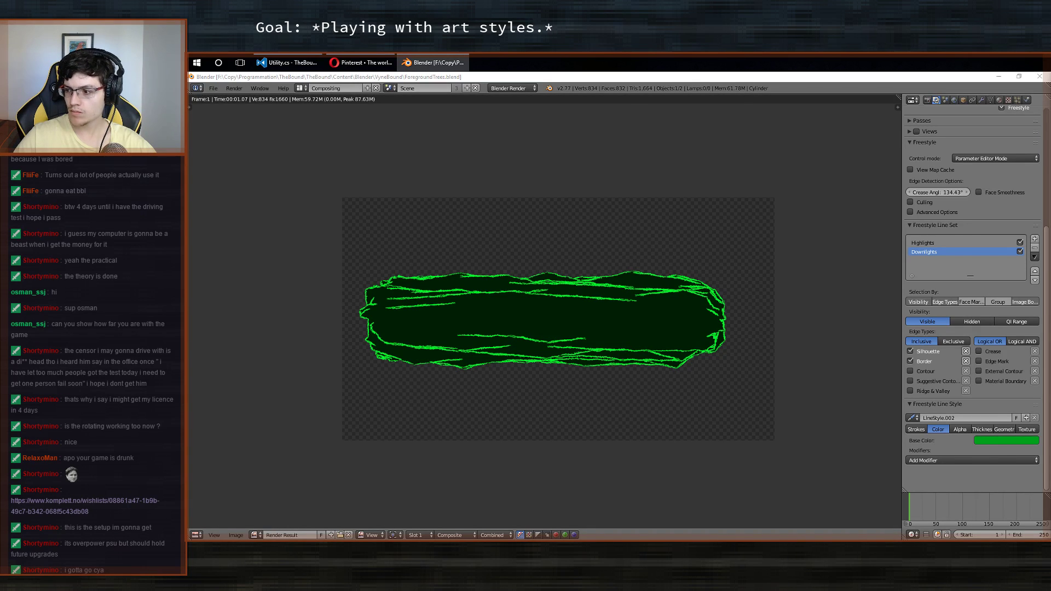
middle_drag(514, 349, 495, 327)
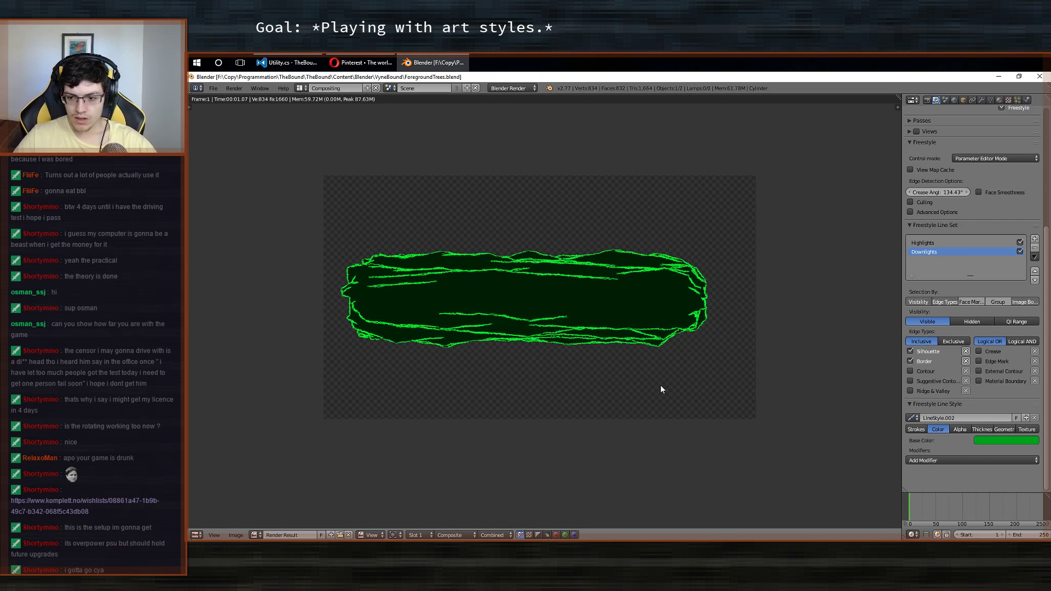
Add an Along Stroke thickness modifier to the Downlights line style and set its mapping to Curve.
click(958, 430)
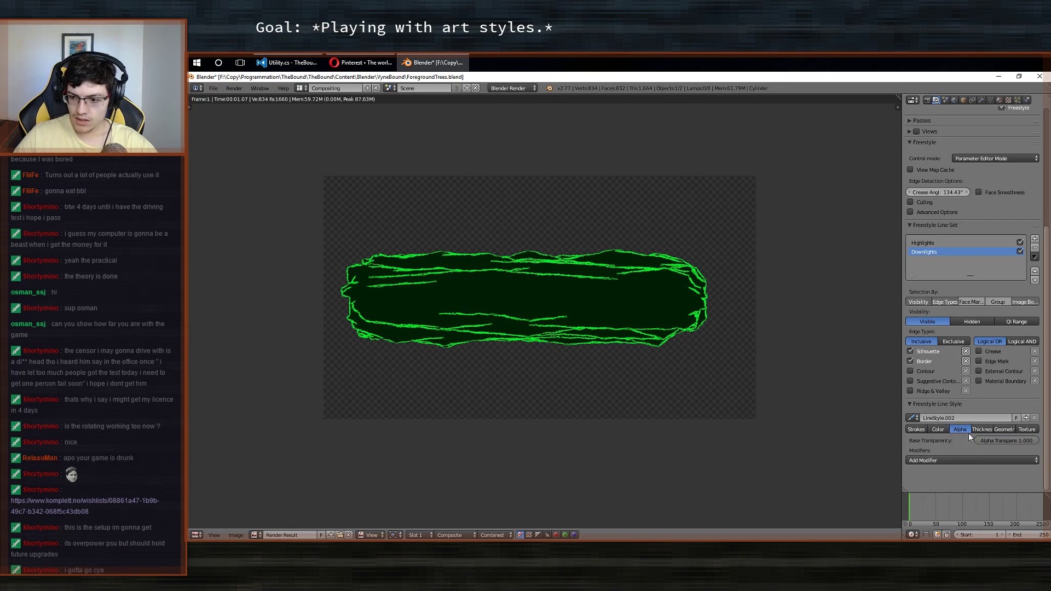
click(979, 430)
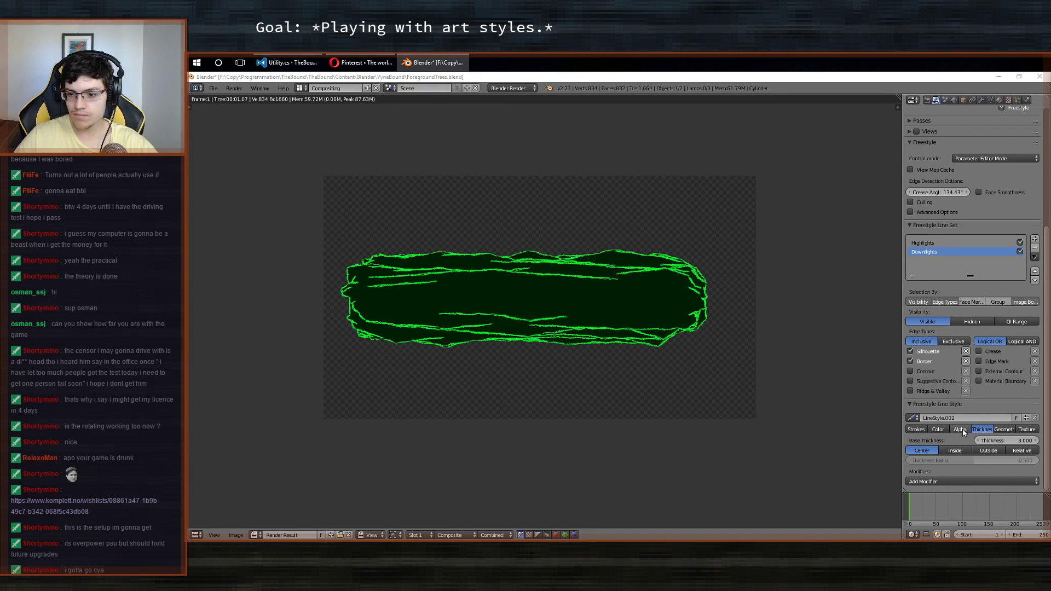
click(951, 482)
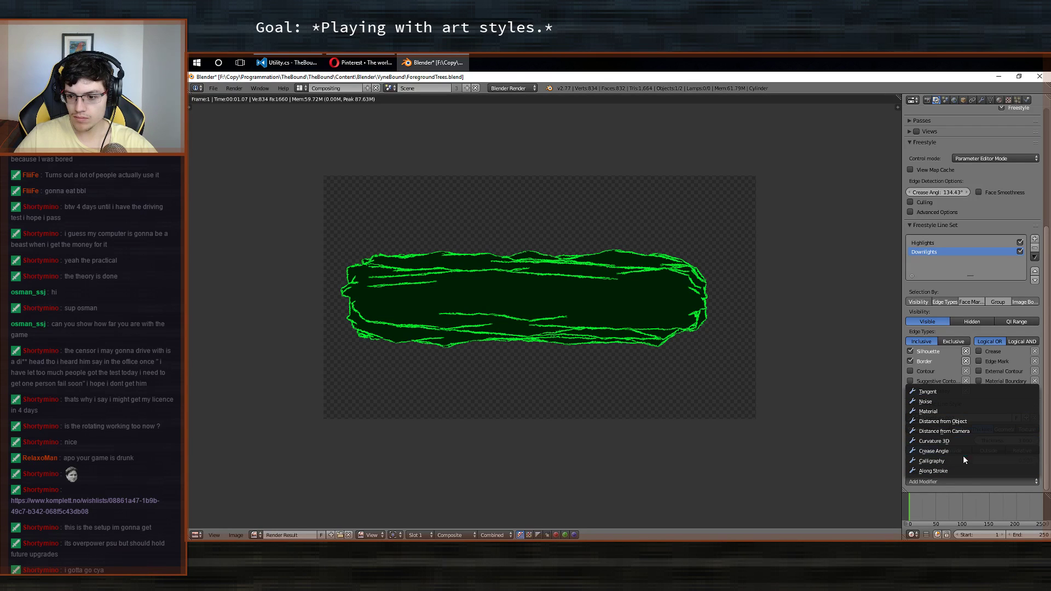
click(948, 466)
scroll(974, 458, down, 3)
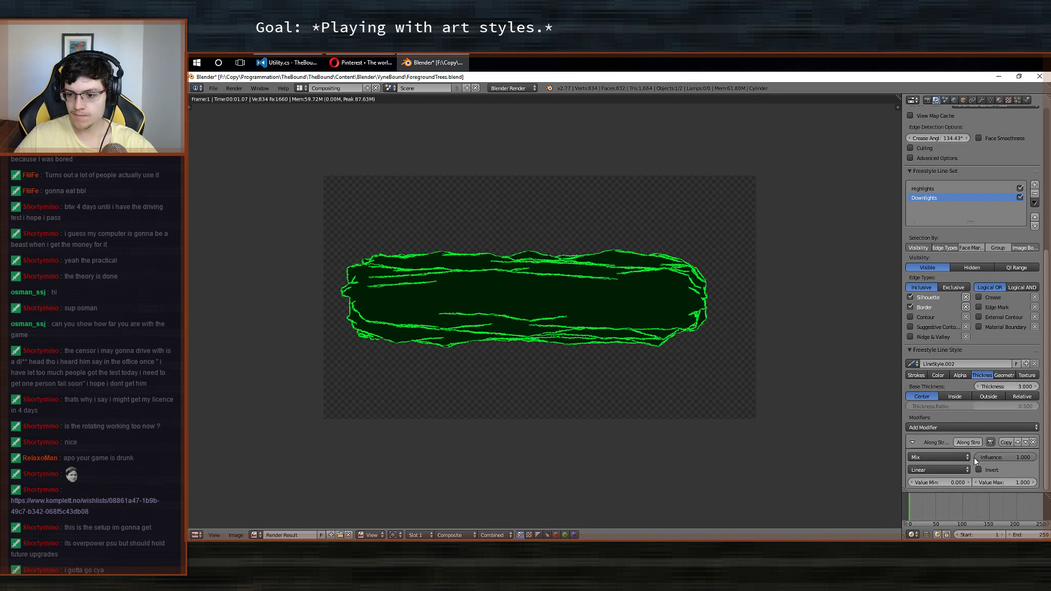
click(938, 470)
click(926, 449)
scroll(984, 446, down, 5)
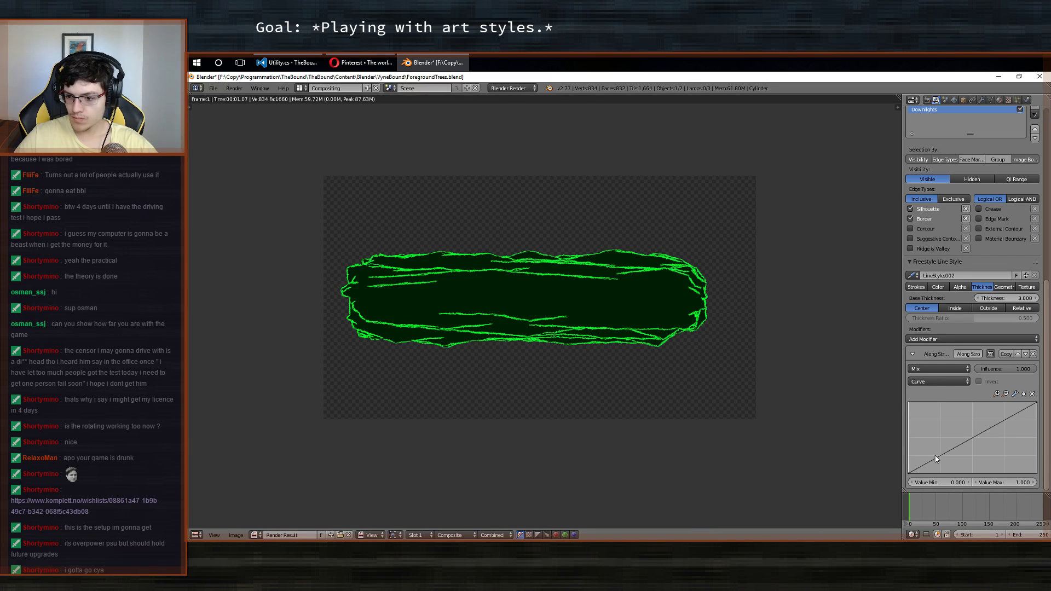
Shape the Downlights thickness curve into an arch with points near (0.11, 0.83) and (0.86, 0.85), and set the base thickness to 7.
drag(939, 461, 924, 414)
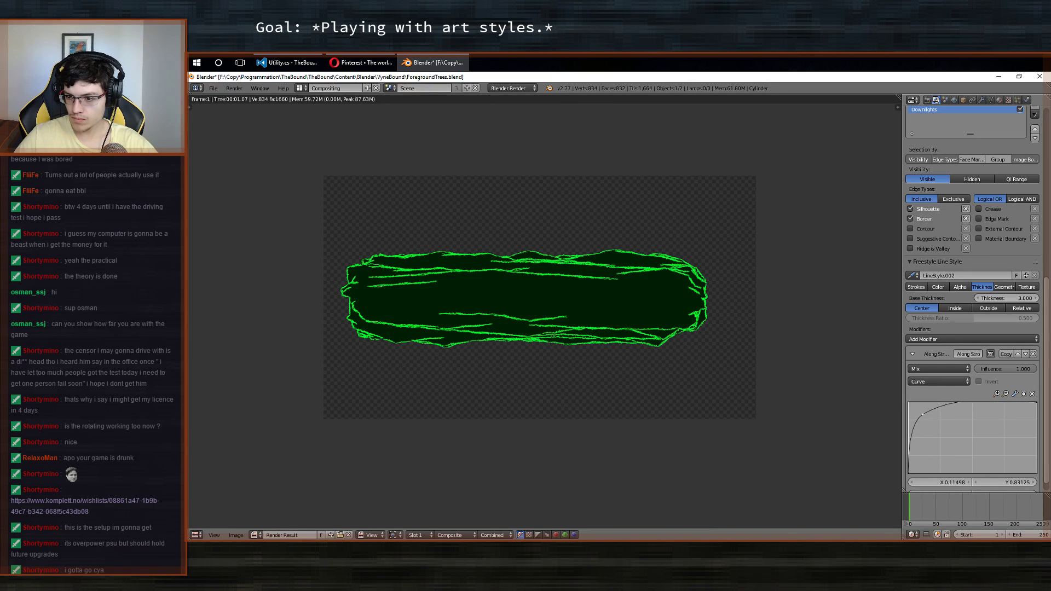
mouse_move(1035, 406)
mouse_down()
mouse_move(1035, 472)
mouse_move(1018, 413)
mouse_up()
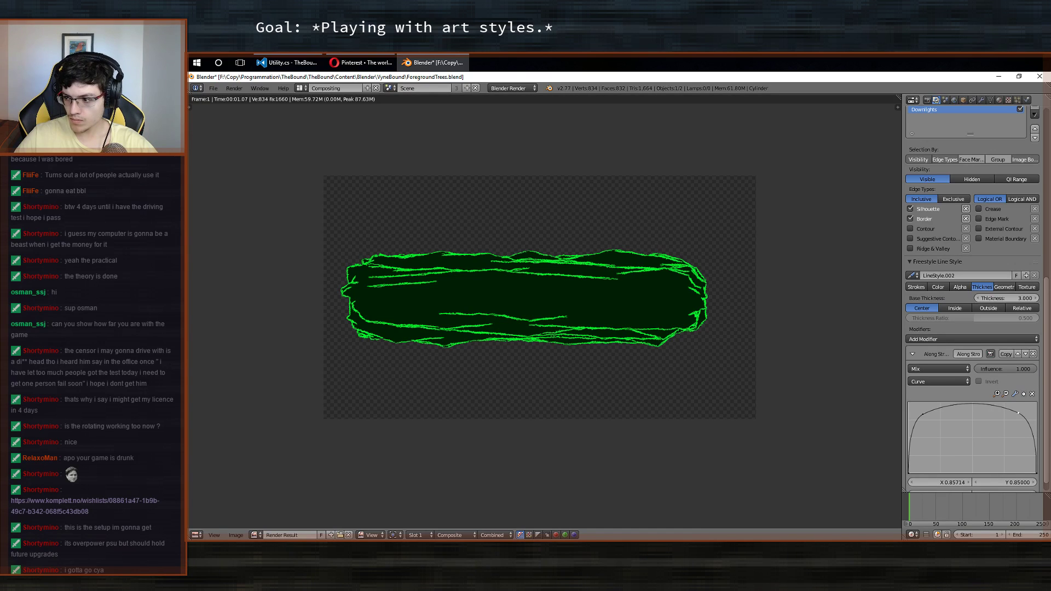
scroll(1010, 332, down, 1)
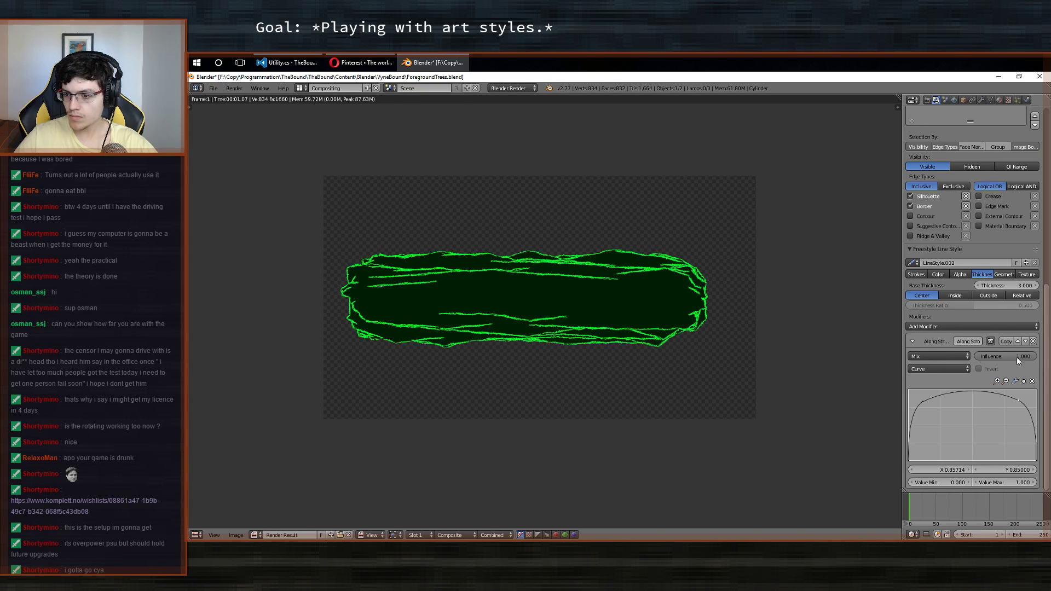
click(1003, 286)
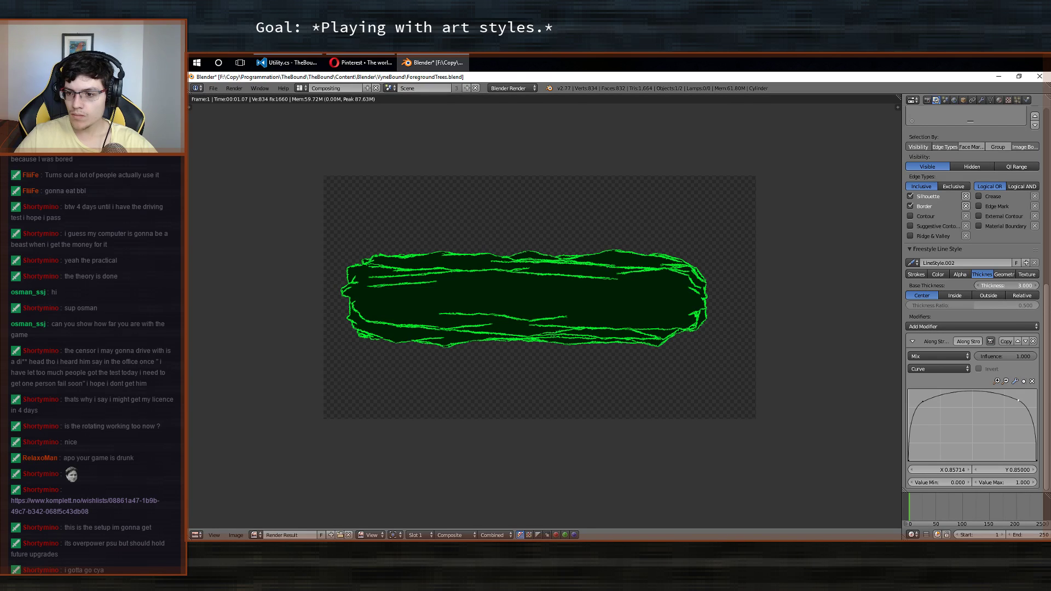
text(7)
key(Return)
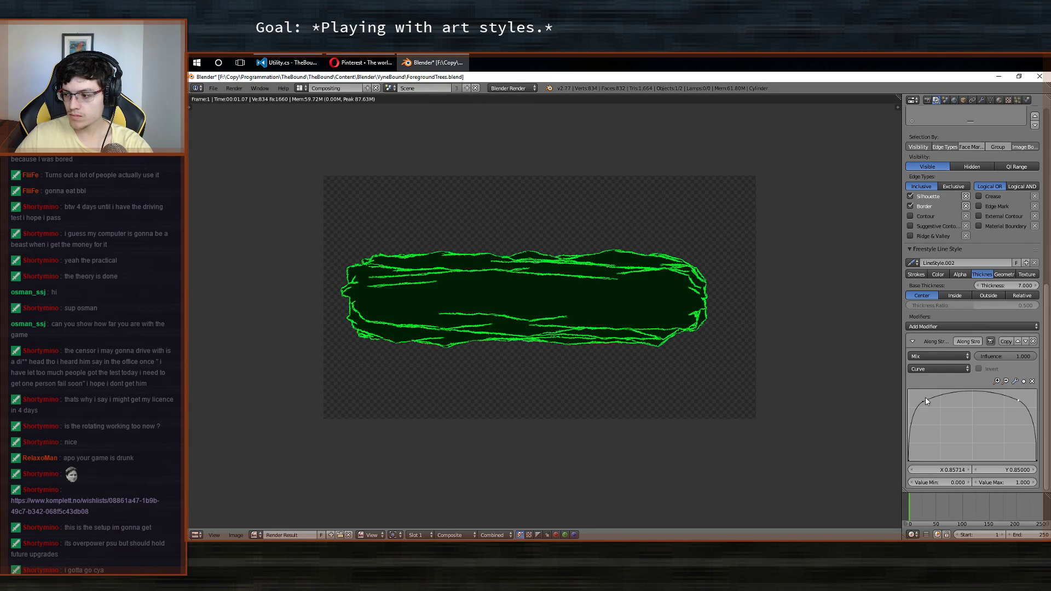
Add a Perlin Noise 1D geometry modifier to LineStyle.002 with frequency 22.7, amplitude 5 and 6 octaves.
click(1005, 274)
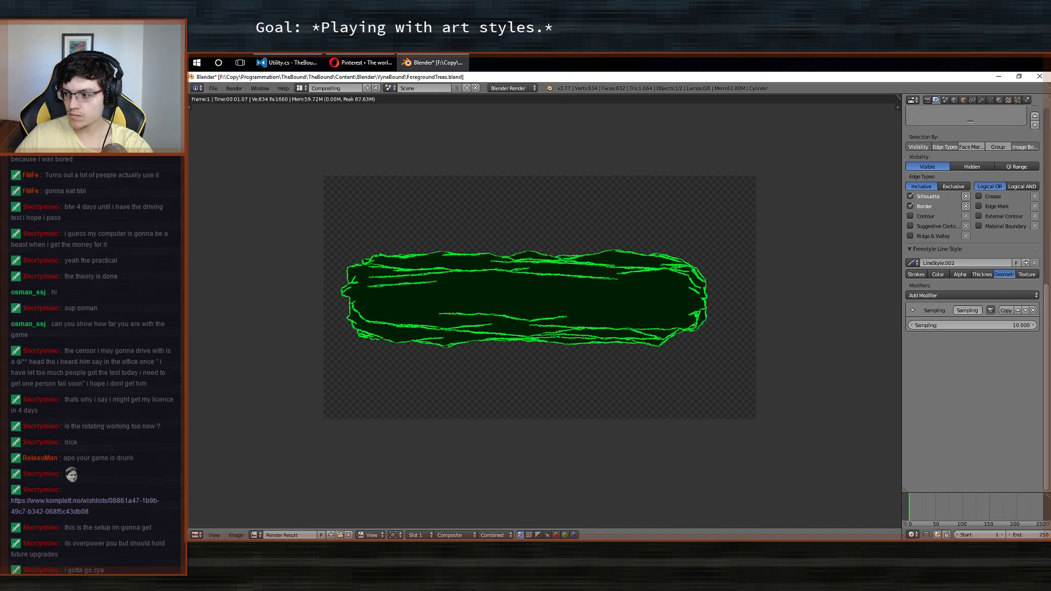
click(972, 294)
click(953, 366)
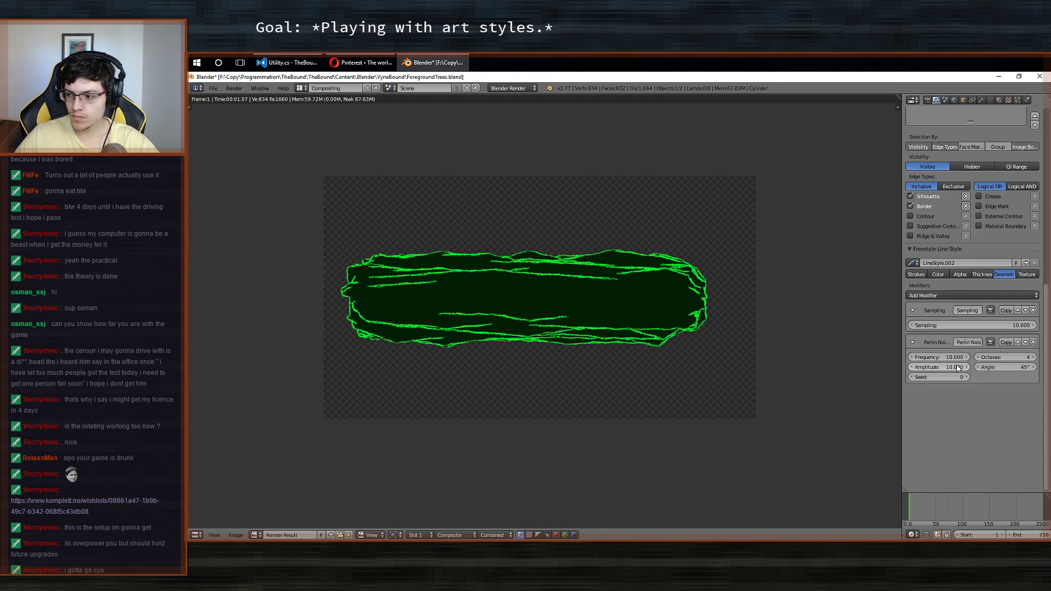
click(936, 357)
text(22)
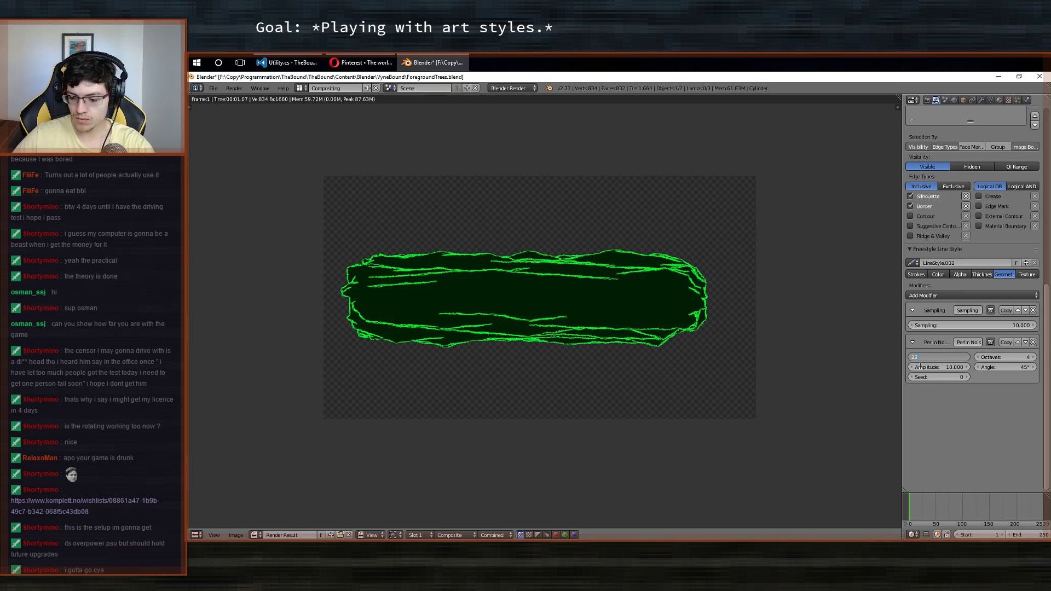
text(.7)
key(Return)
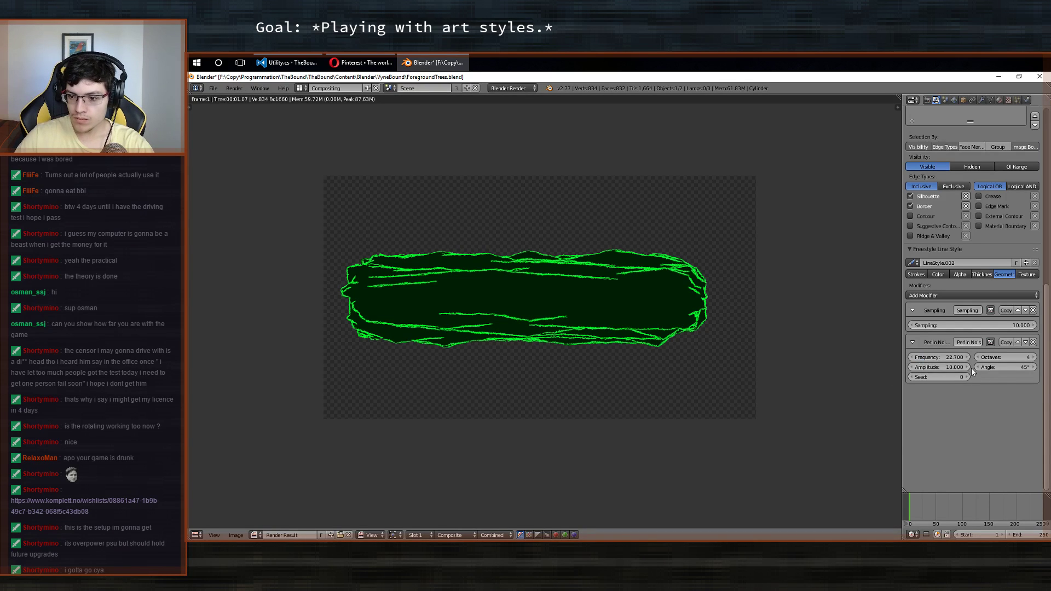
click(947, 367)
text(5)
key(Return)
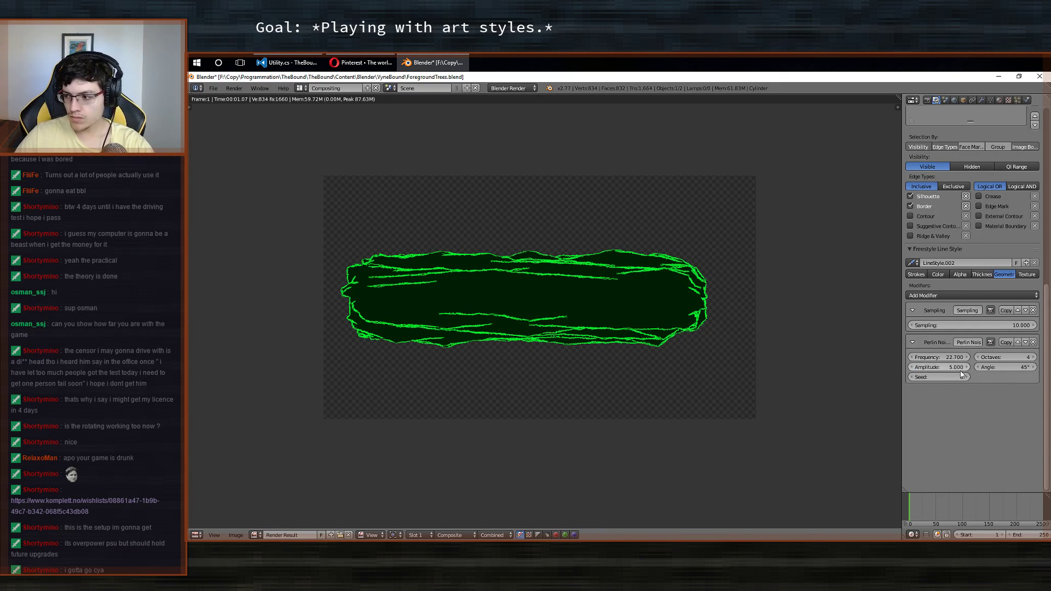
Add a Spatial Noise geometry modifier to LineStyle.002 with amplitude 2 and scale 25.
click(989, 296)
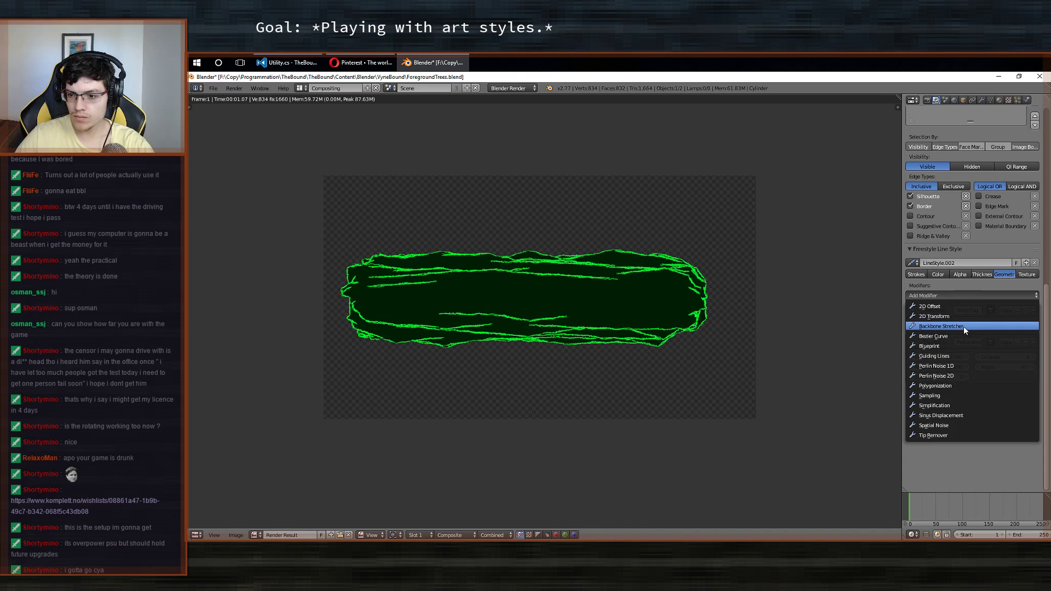
click(959, 424)
double_click(954, 409)
text(2)
key(Return)
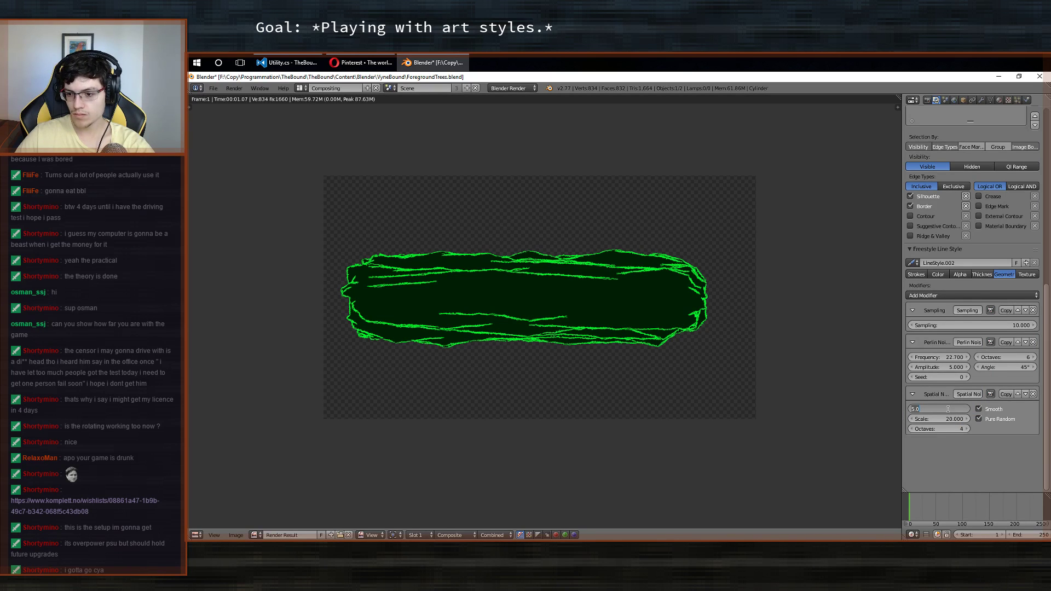
double_click(934, 419)
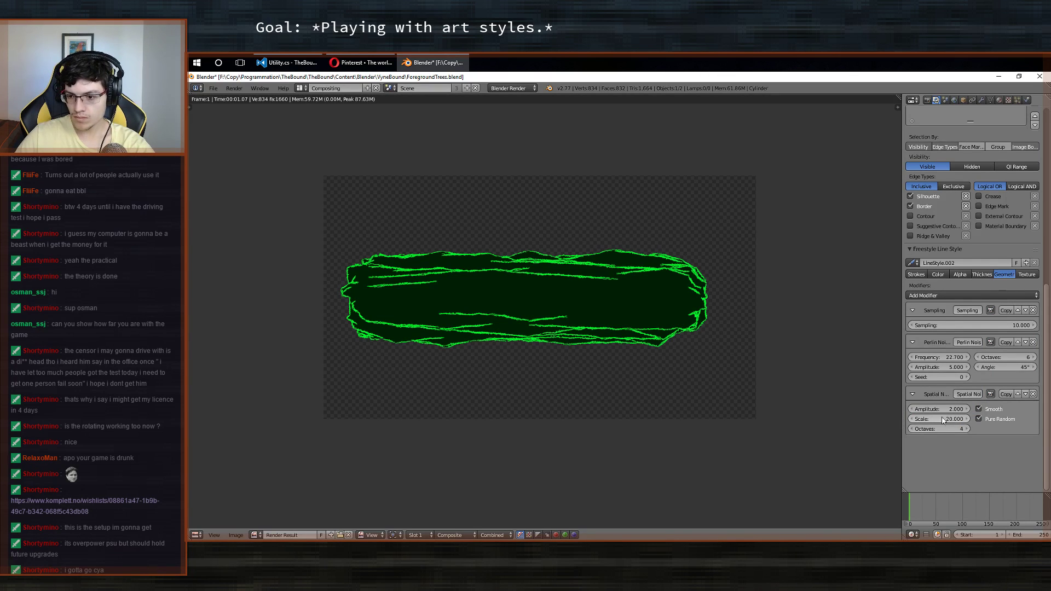
text(25)
key(Return)
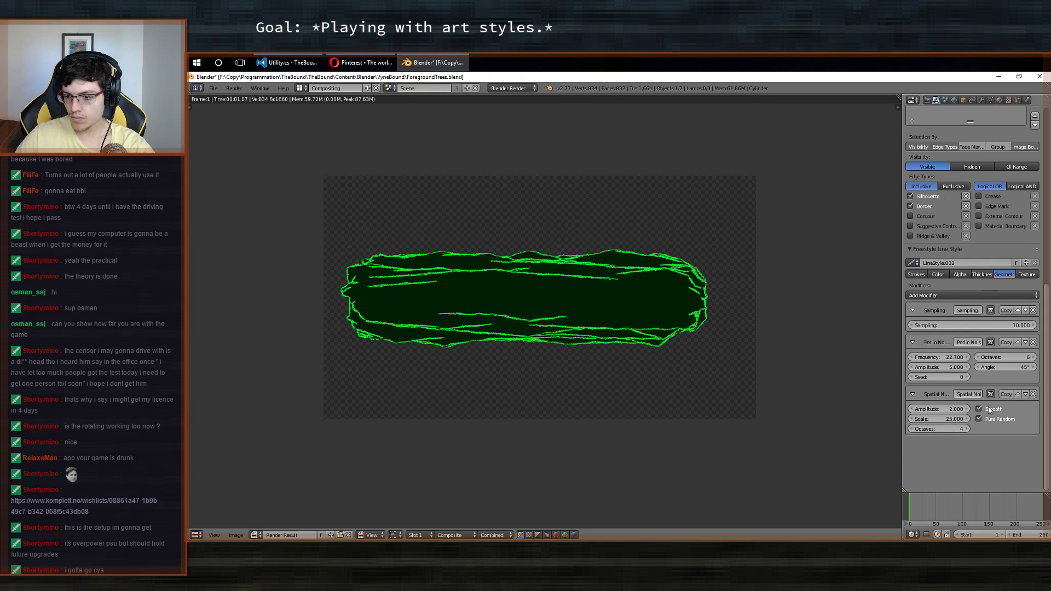
Disable Smooth and Pure Random on the Spatial Noise modifier and set its octaves to 6.
click(989, 409)
click(998, 419)
double_click(939, 429)
text(6)
key(Return)
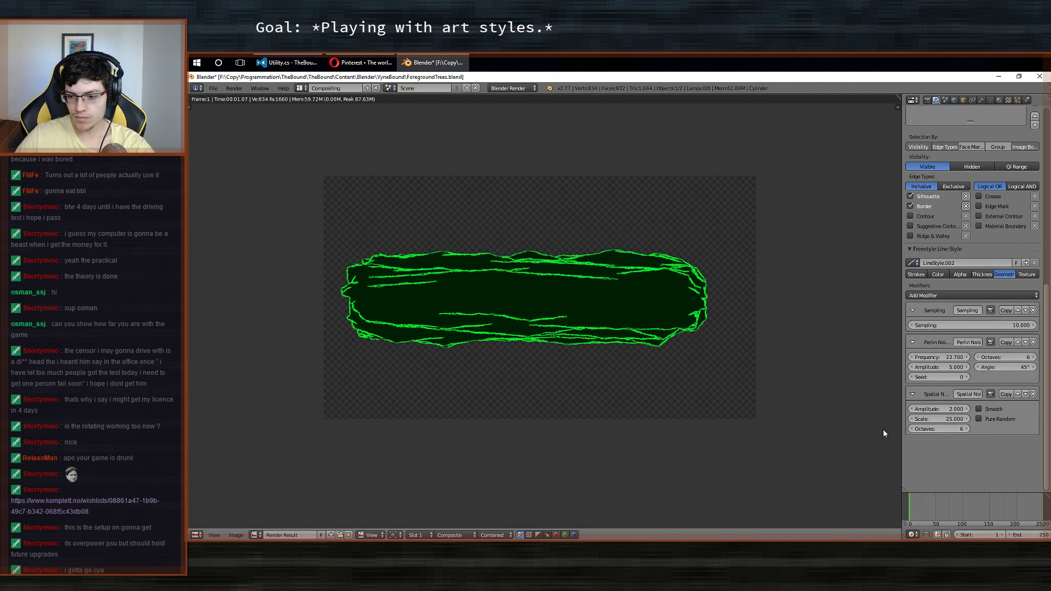
Render the cylinder with the modified Downlights line style and save over ForegroundTrees.blend.
key(F12)
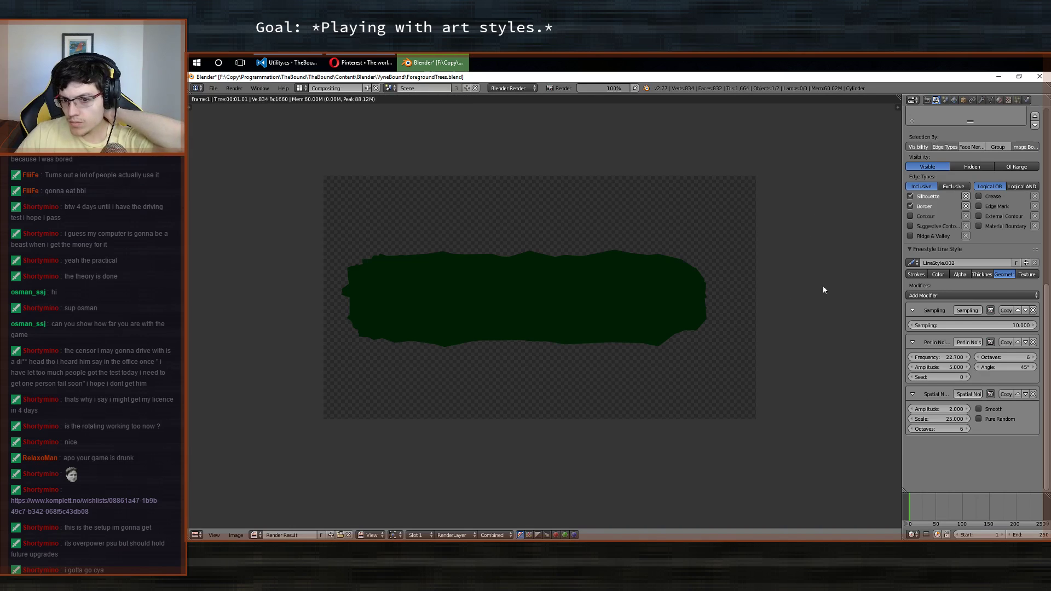
key(ctrl+s)
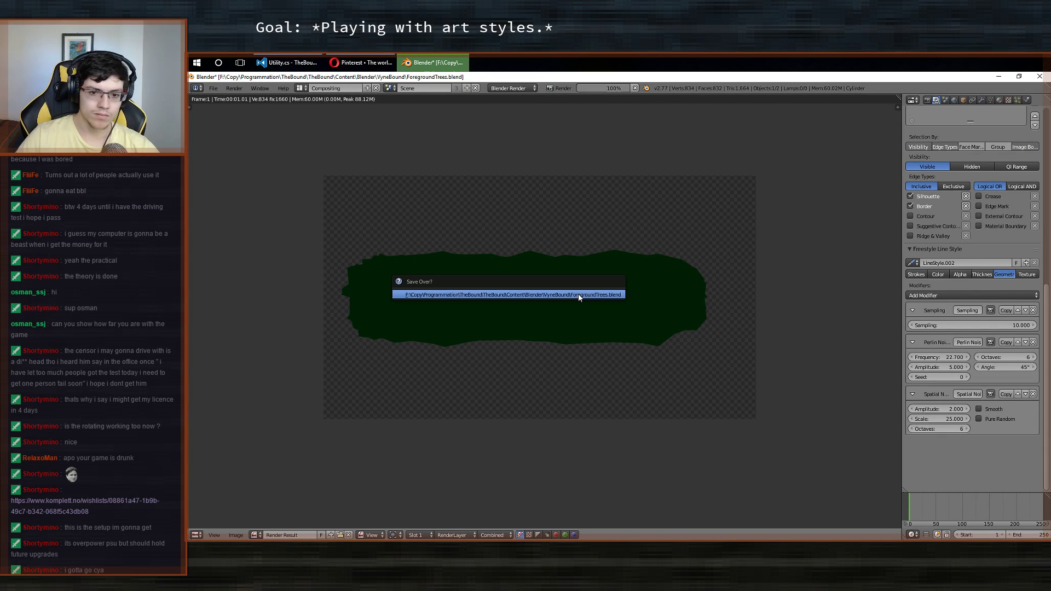
click(579, 294)
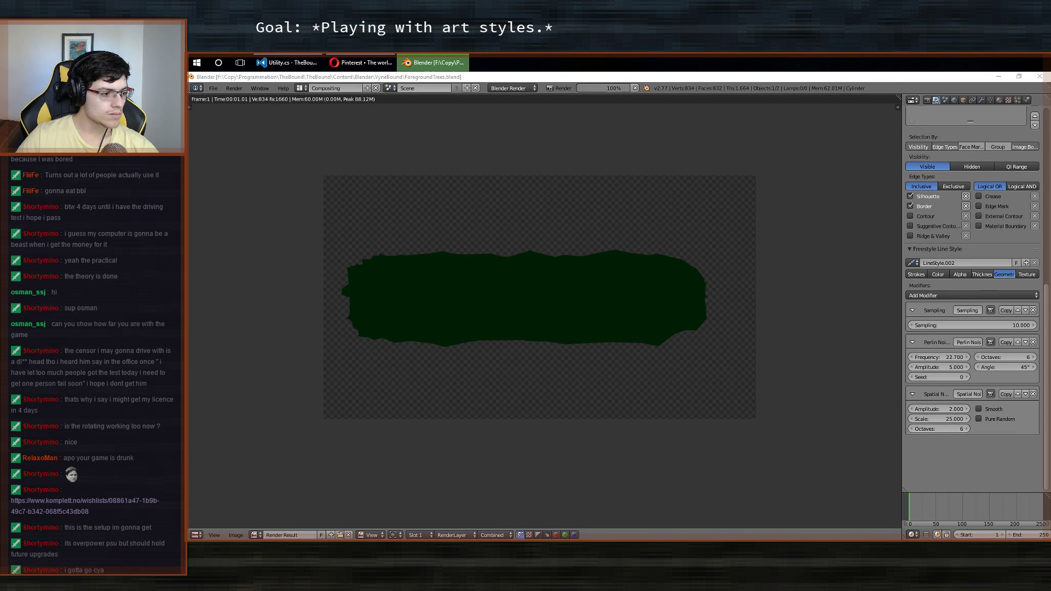
middle_drag(590, 318, 655, 329)
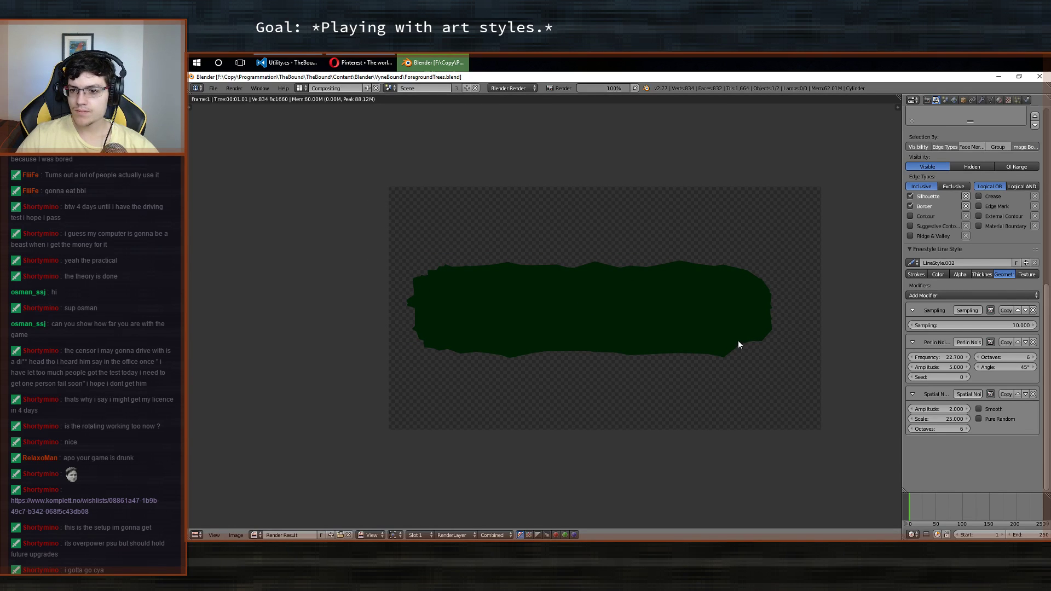
middle_drag(738, 345, 691, 341)
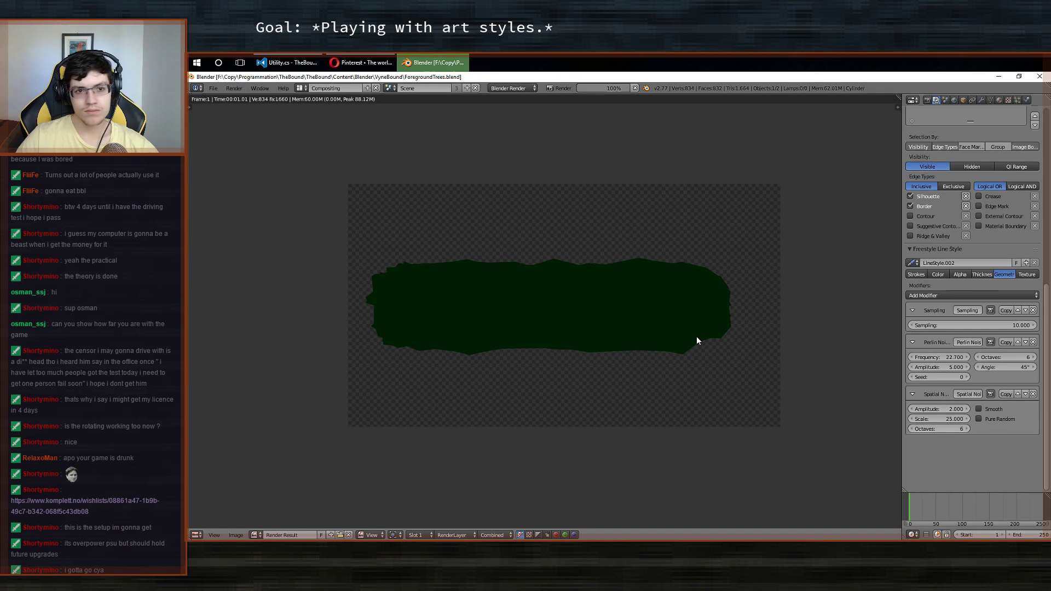
middle_drag(697, 340, 661, 338)
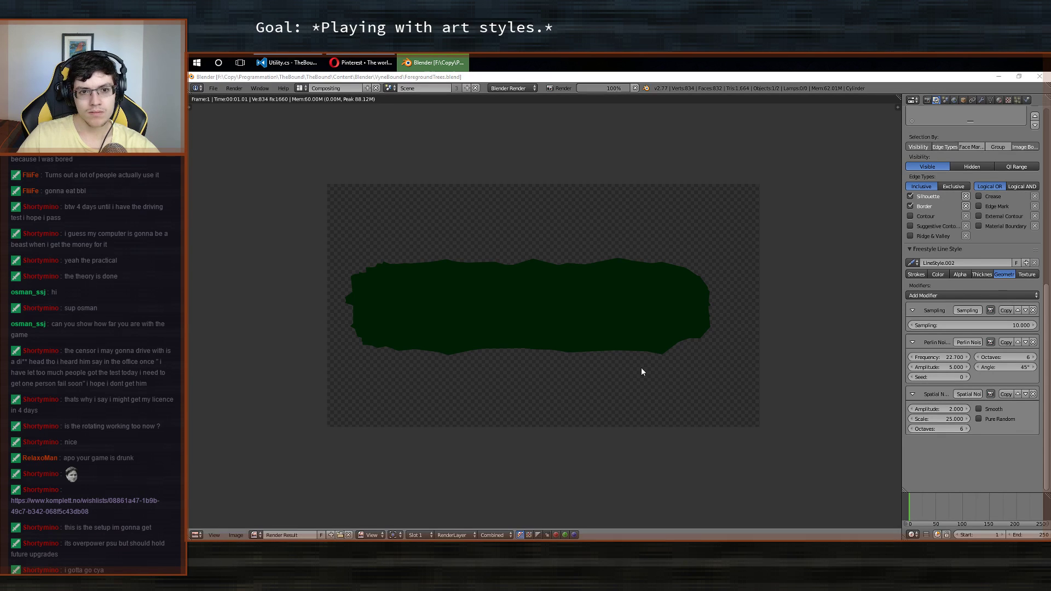
middle_drag(671, 330, 693, 329)
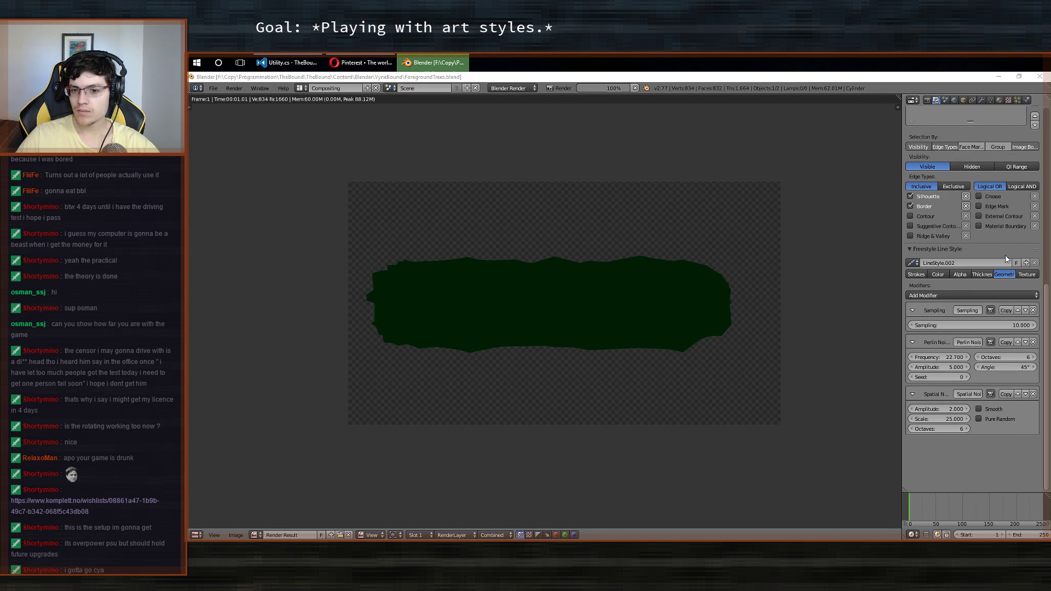
Look through the scene's render settings, including the Performance, Shading, Output and Spritify sections.
scroll(972, 306, up, 10)
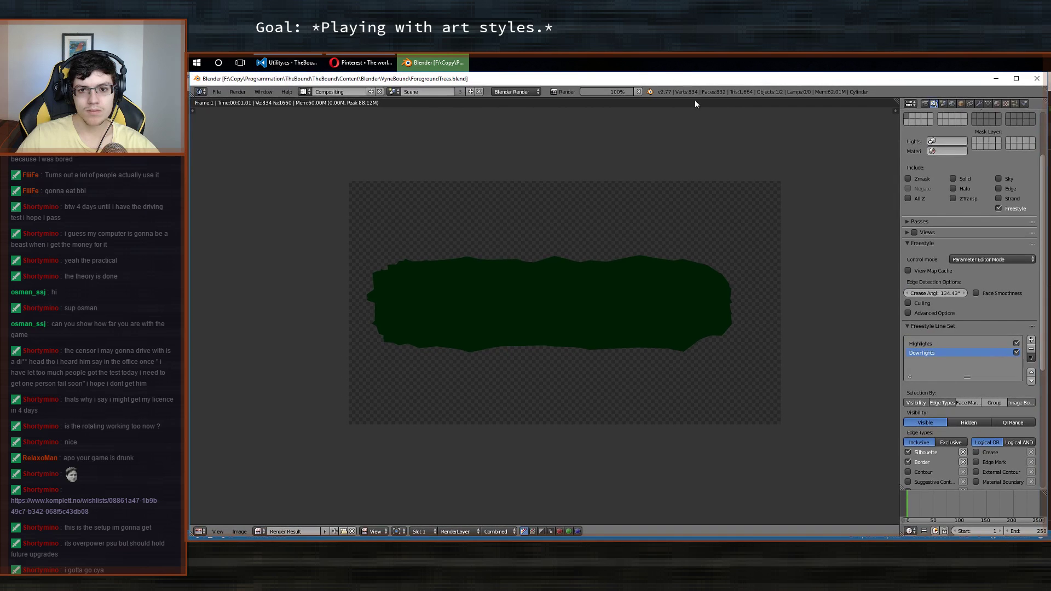
drag(695, 77, 695, 55)
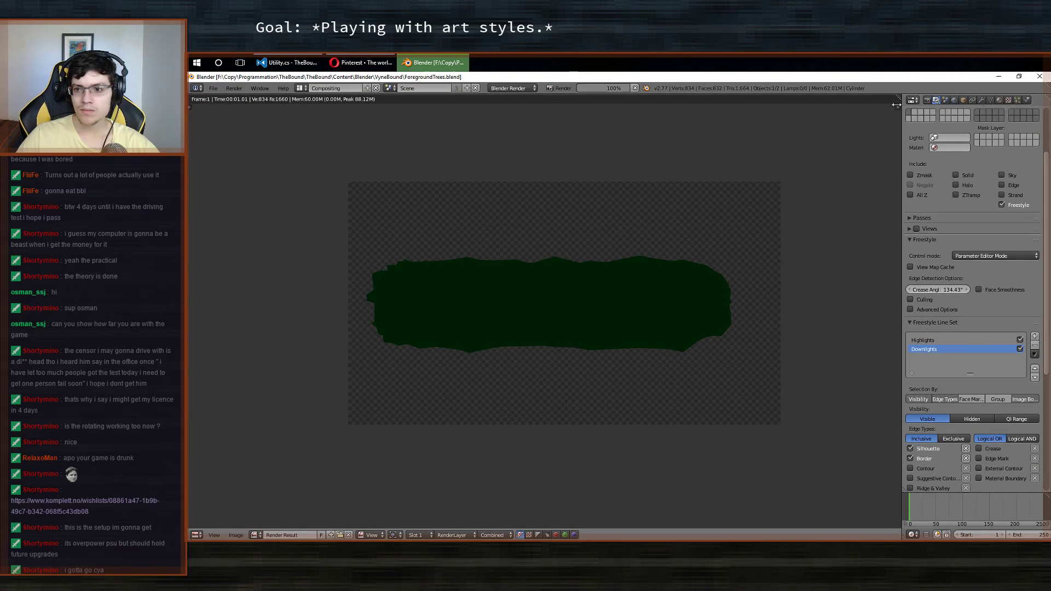
click(927, 100)
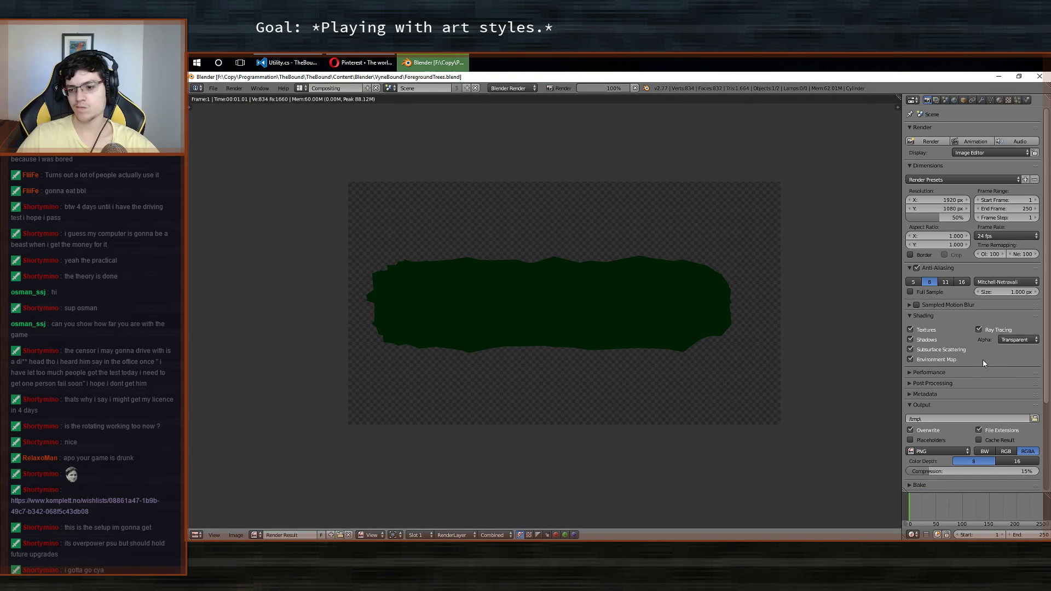
click(921, 375)
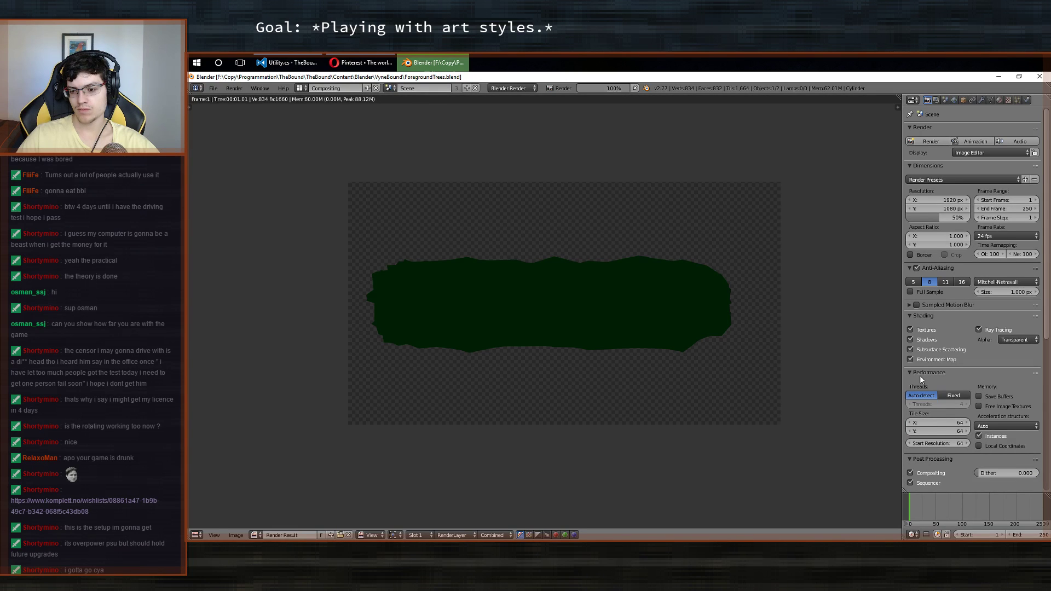
click(920, 376)
click(919, 384)
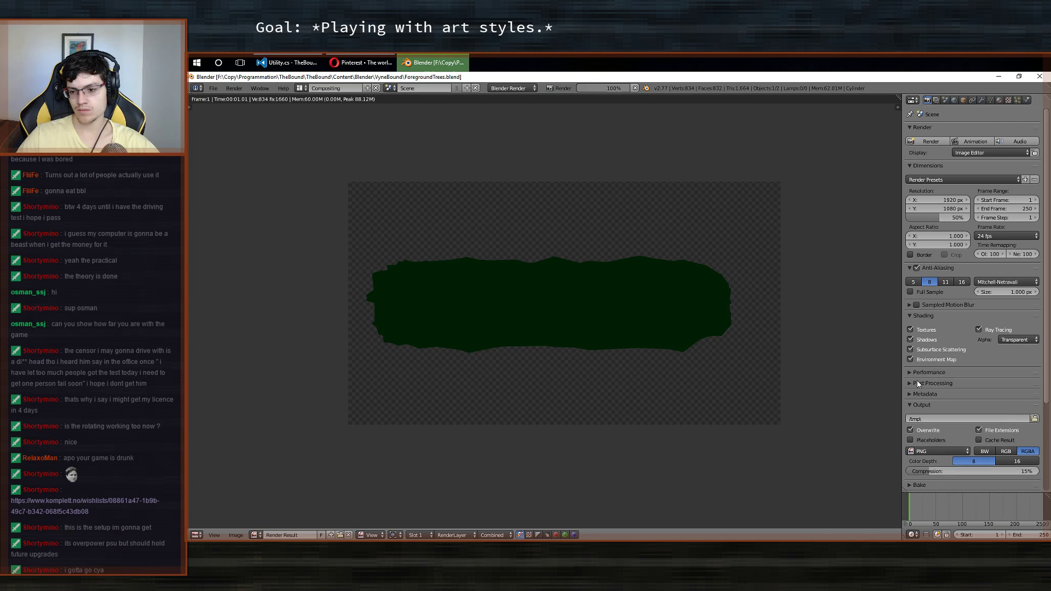
click(931, 317)
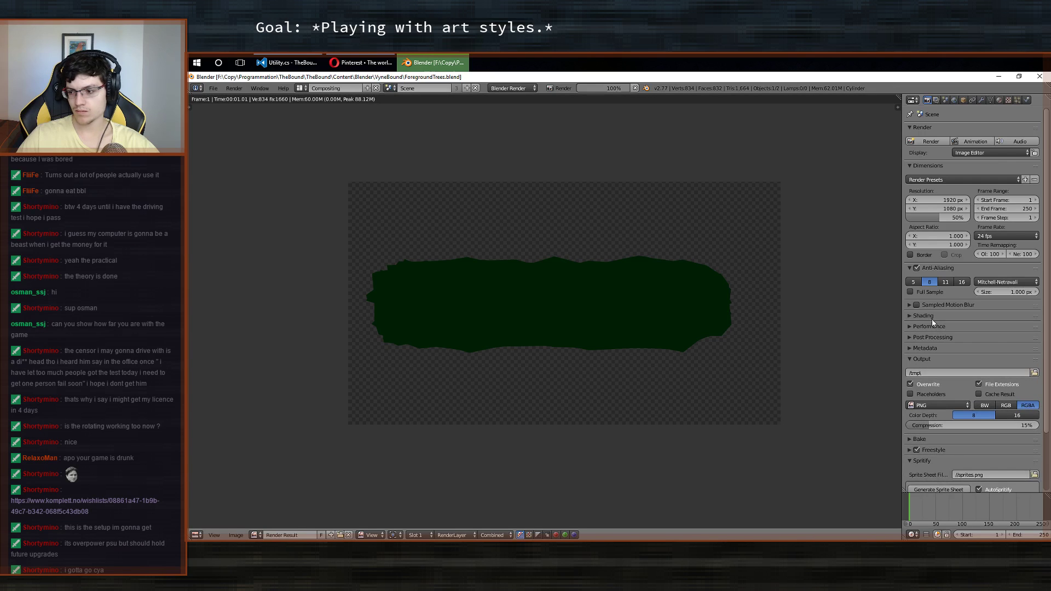
scroll(933, 318, down, 3)
scroll(932, 321, down, 1)
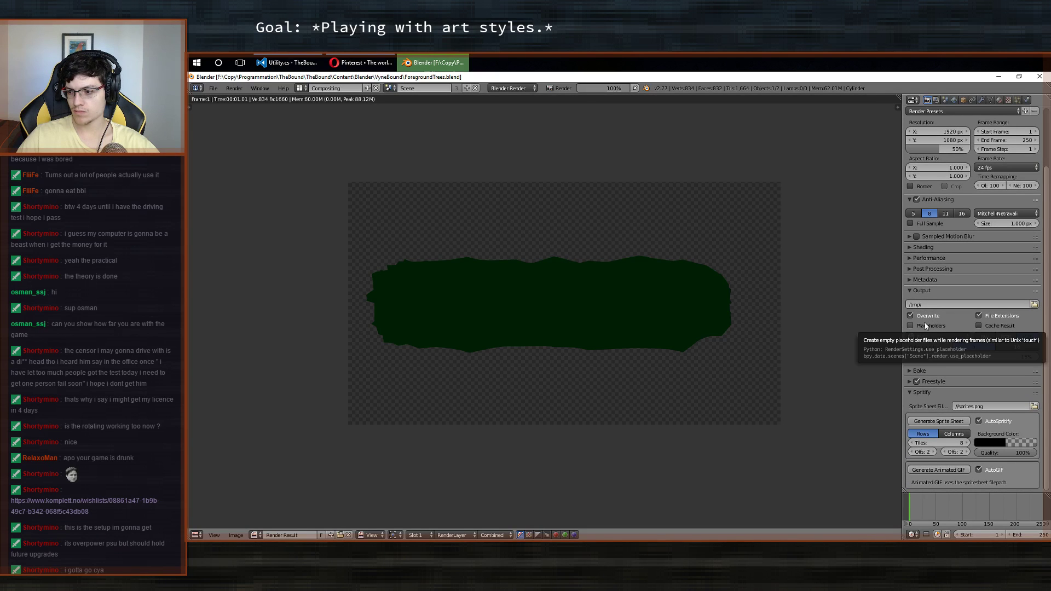
scroll(925, 319, up, 5)
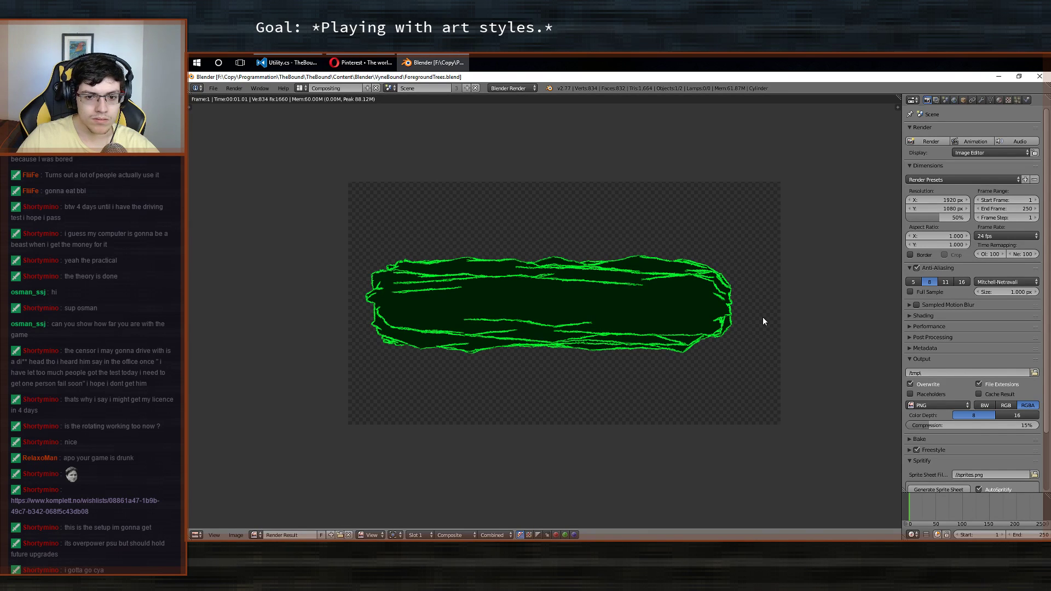
Examine the finished cylinder render up close to check its Freestyle strokes.
middle_drag(757, 316, 726, 313)
scroll(510, 312, up, 4)
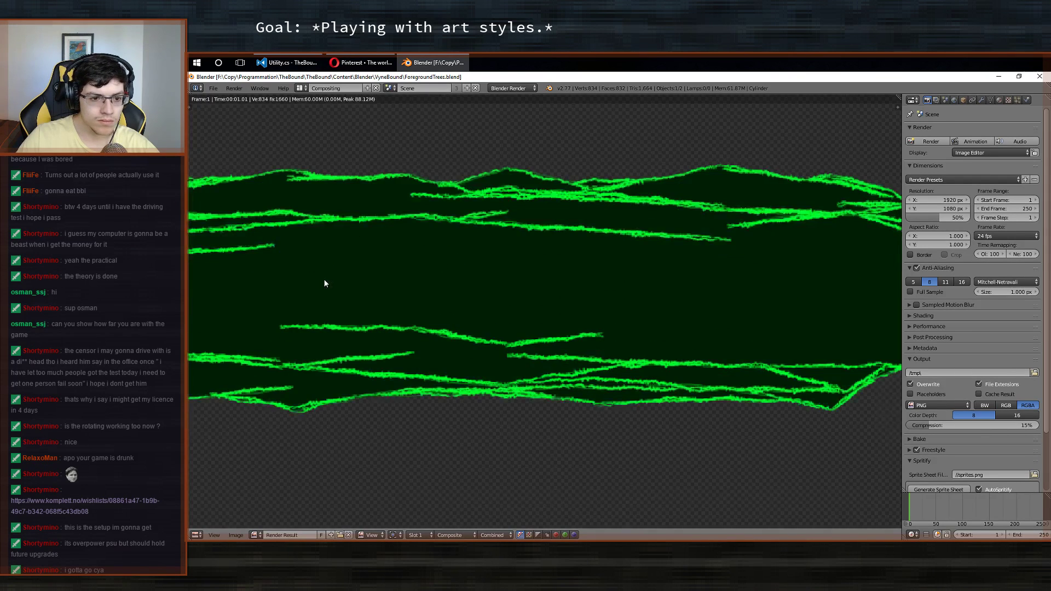
scroll(324, 282, down, 5)
scroll(324, 282, up, 4)
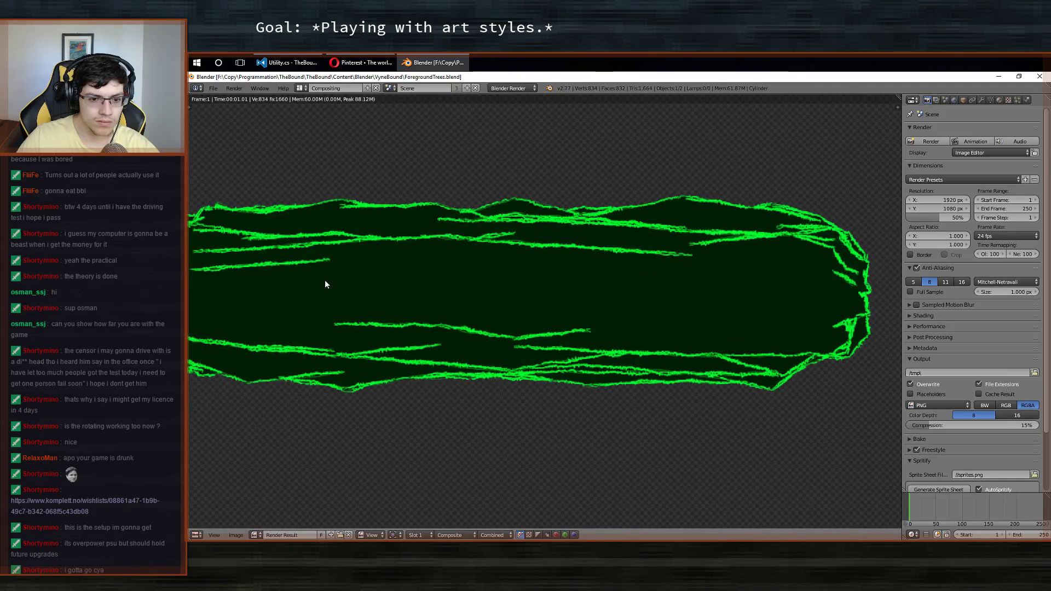
scroll(324, 282, down, 3)
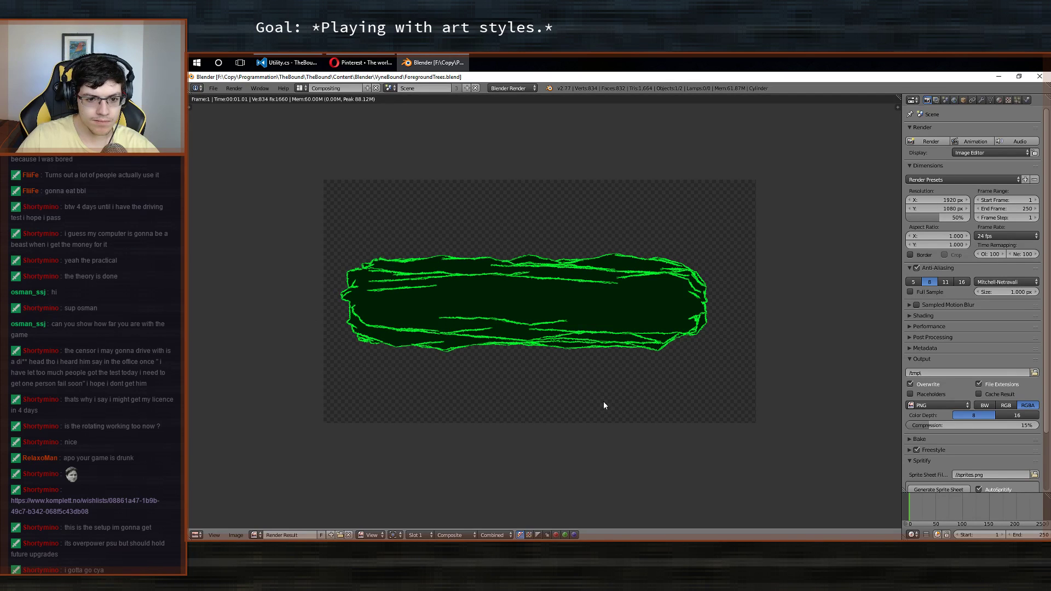
middle_drag(605, 406, 569, 418)
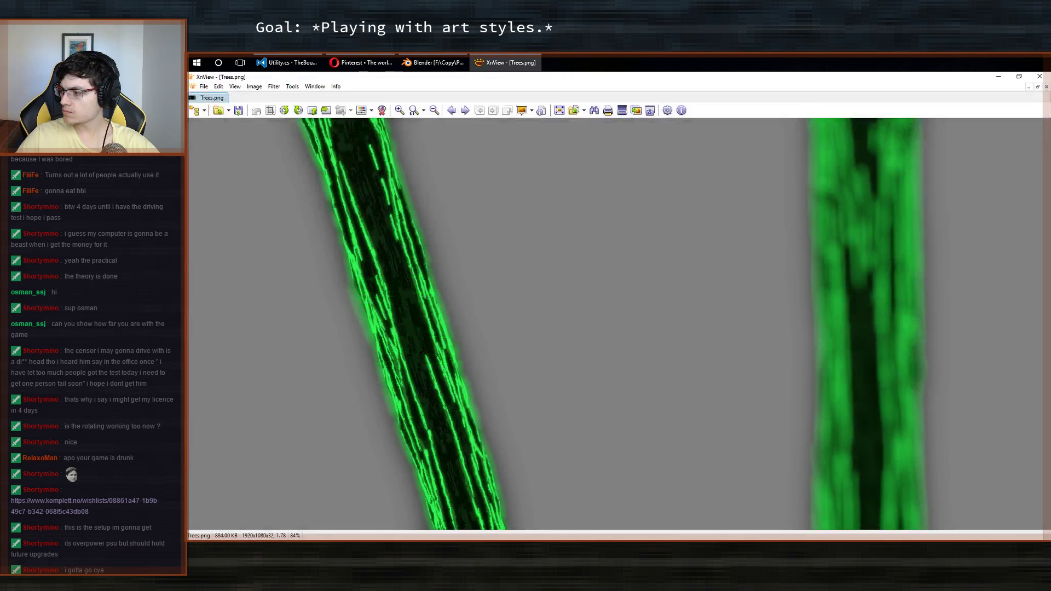
Examine the green trunk strokes in the reference image Trees.png up close and full screen, and close the image.
scroll(434, 340, up, 2)
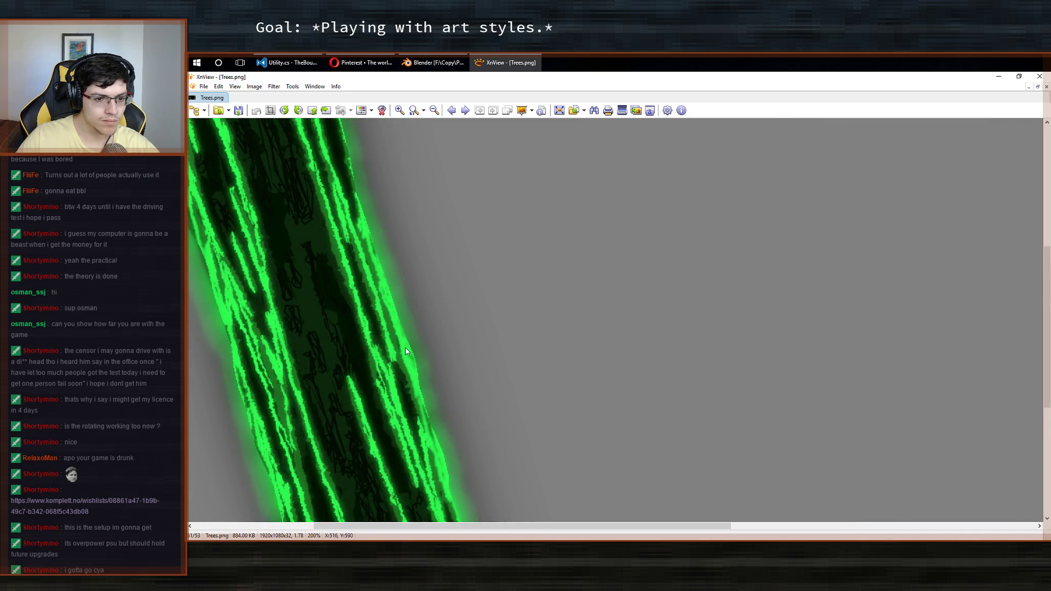
double_click(390, 351)
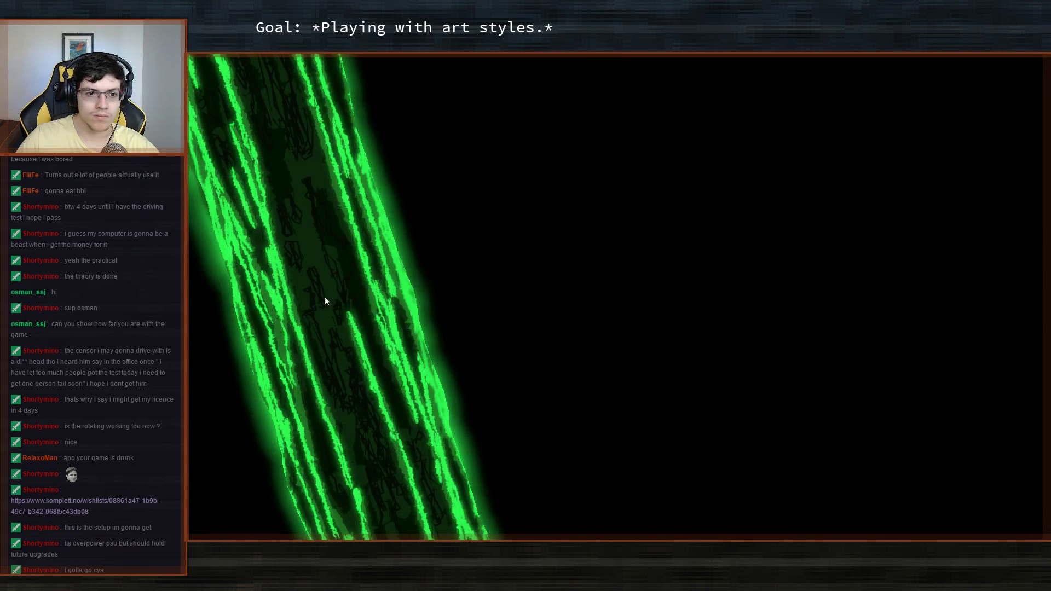
scroll(351, 281, down, 1)
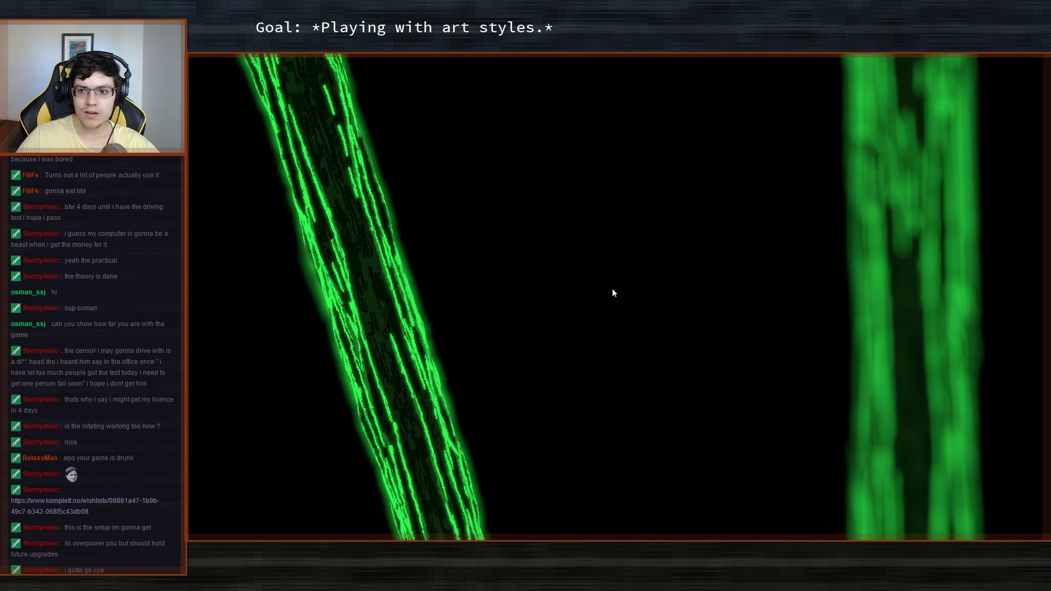
key(Escape)
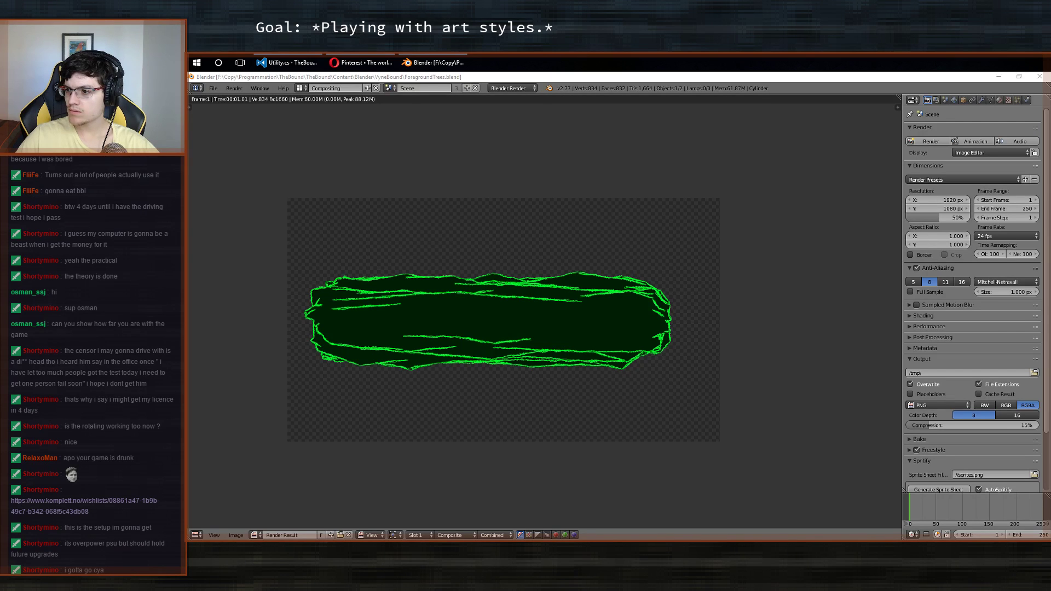
Set the compute device in the System preferences to CUDA with the GeForce GTX 970 and render the cylinder.
click(213, 89)
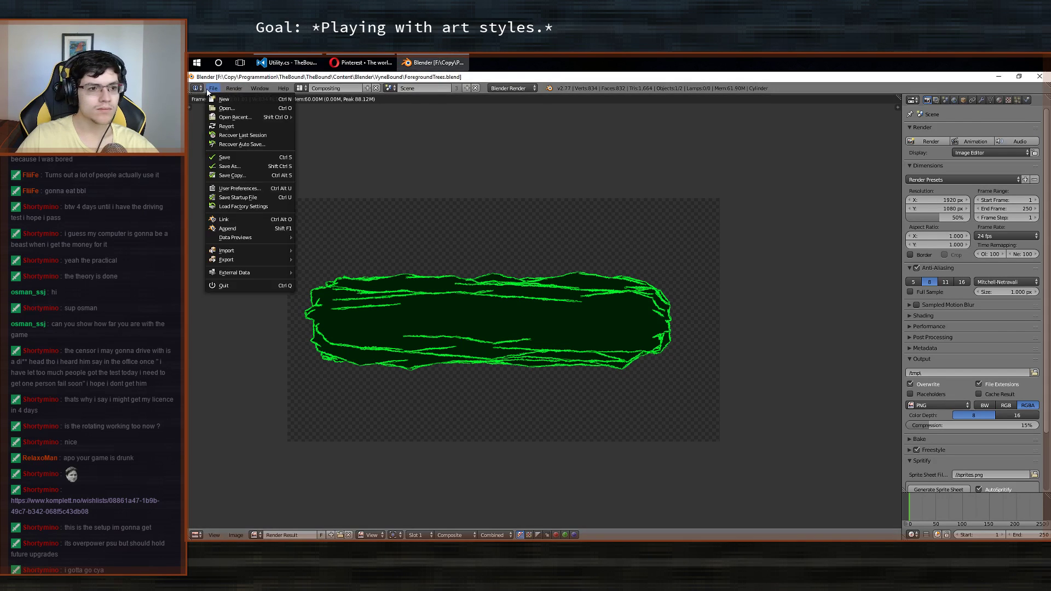
click(248, 189)
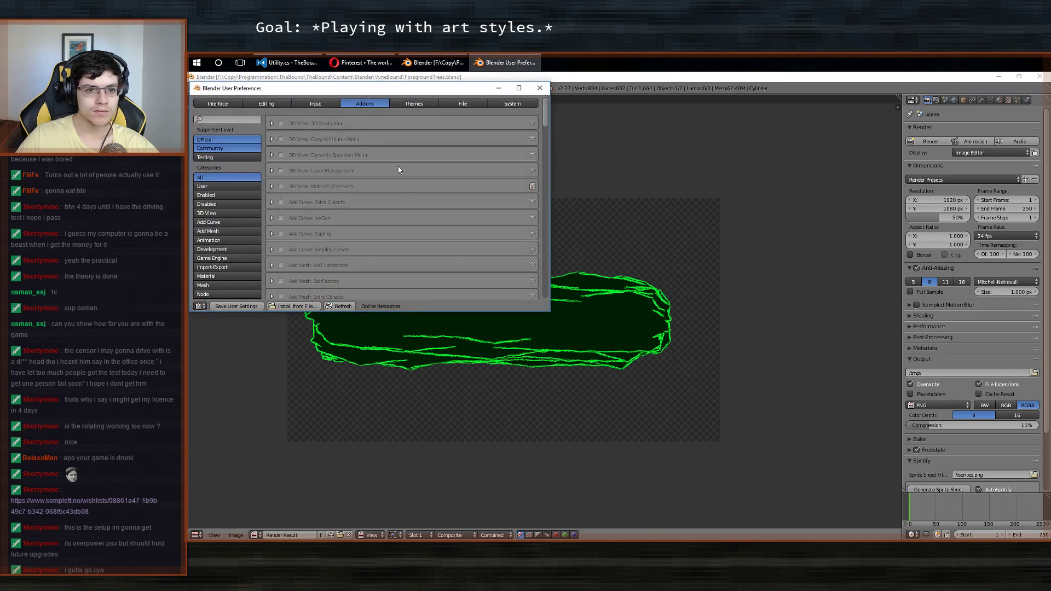
click(229, 102)
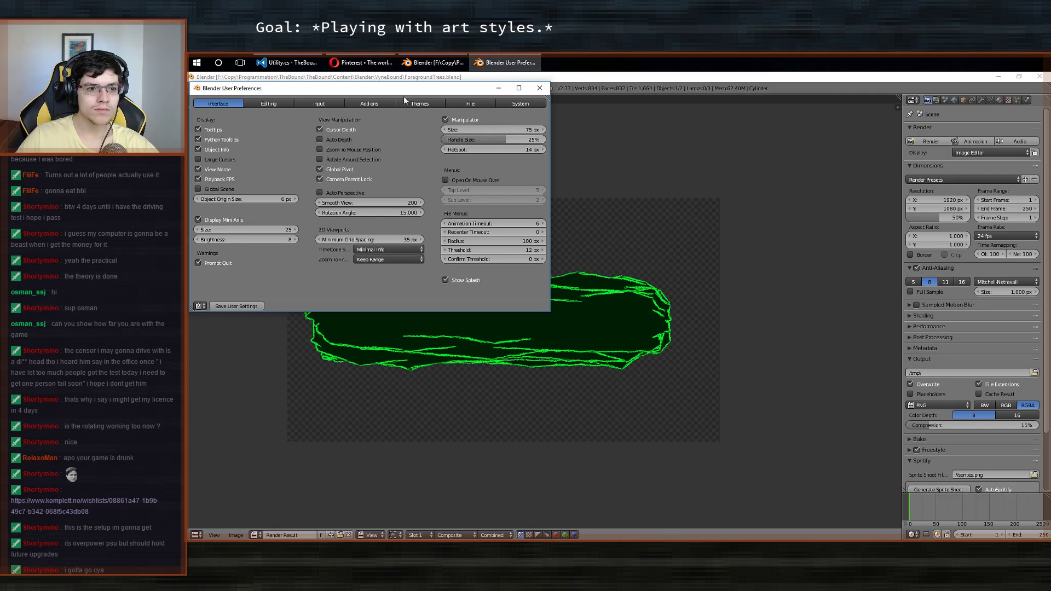
click(520, 103)
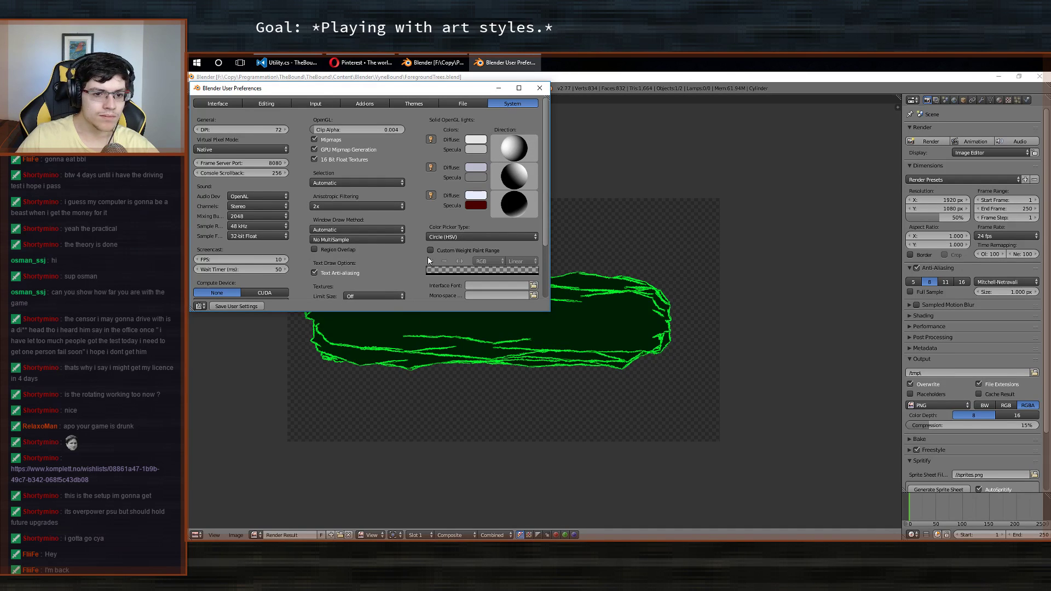
scroll(425, 258, down, 3)
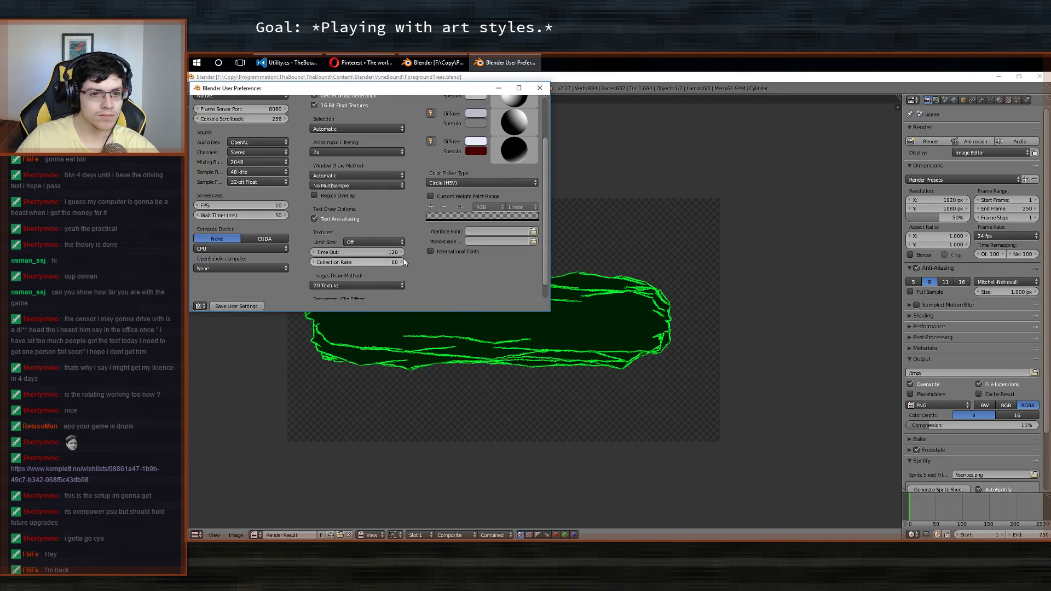
scroll(448, 264, down, 1)
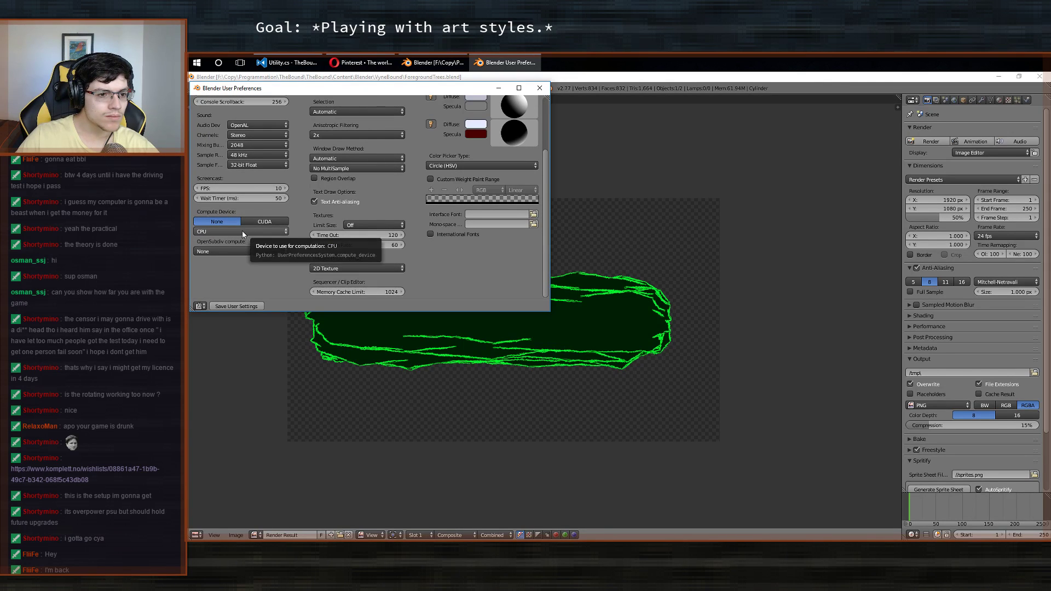
click(261, 222)
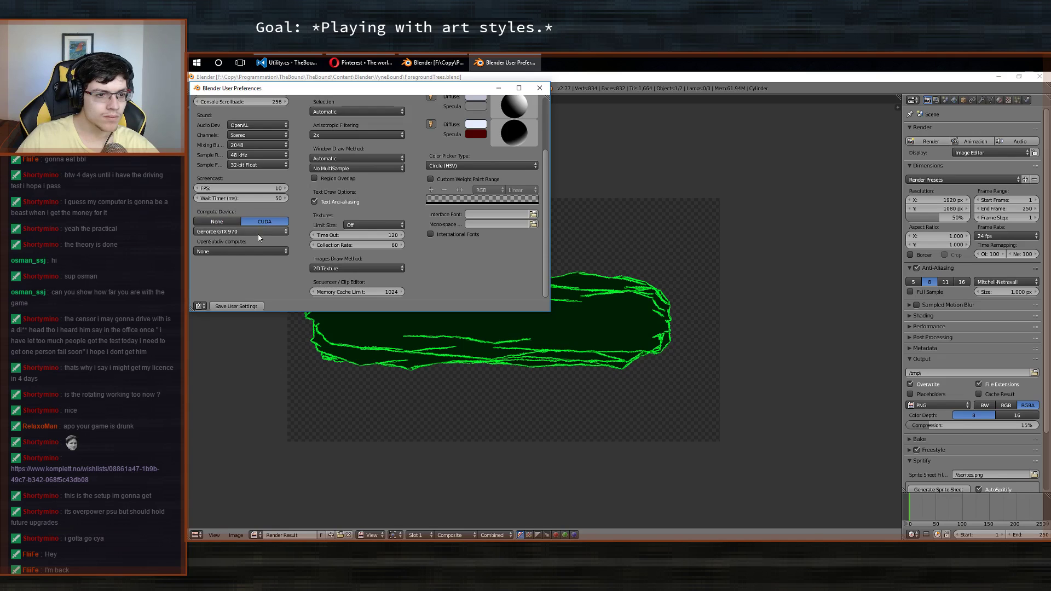
click(255, 231)
click(251, 230)
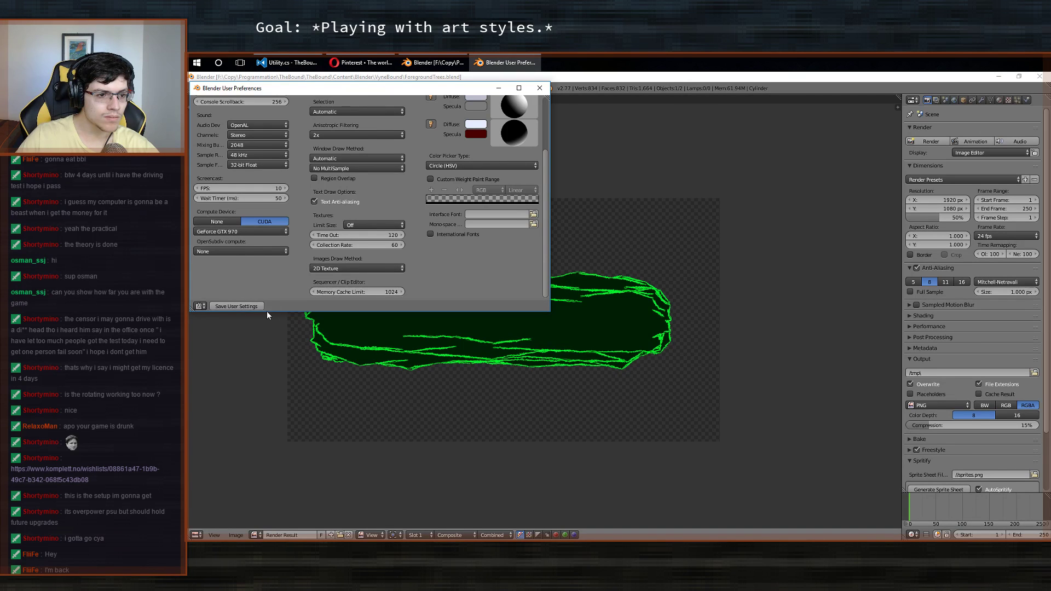
click(540, 88)
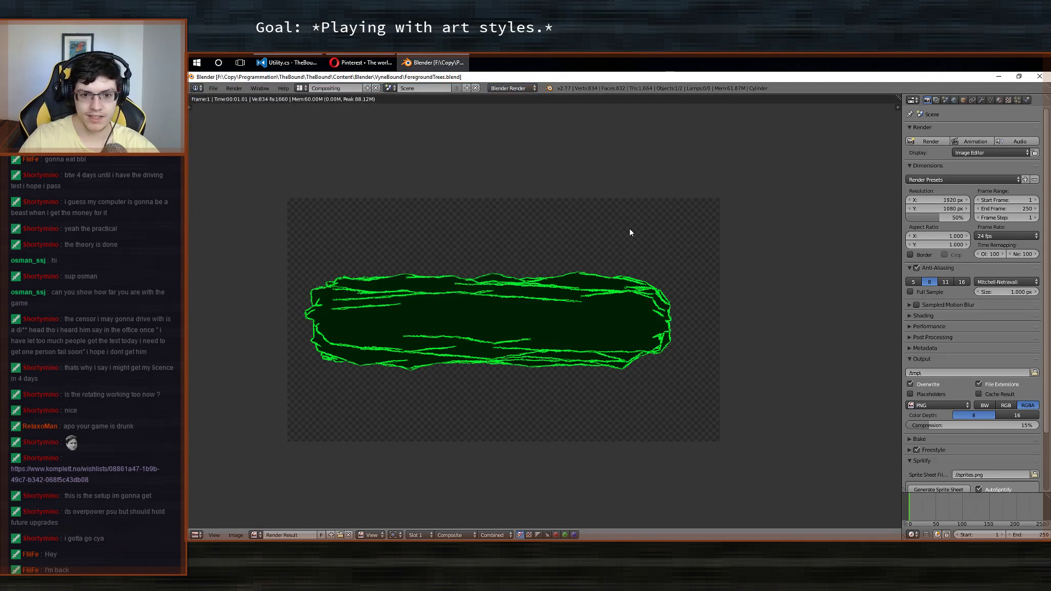
key(F12)
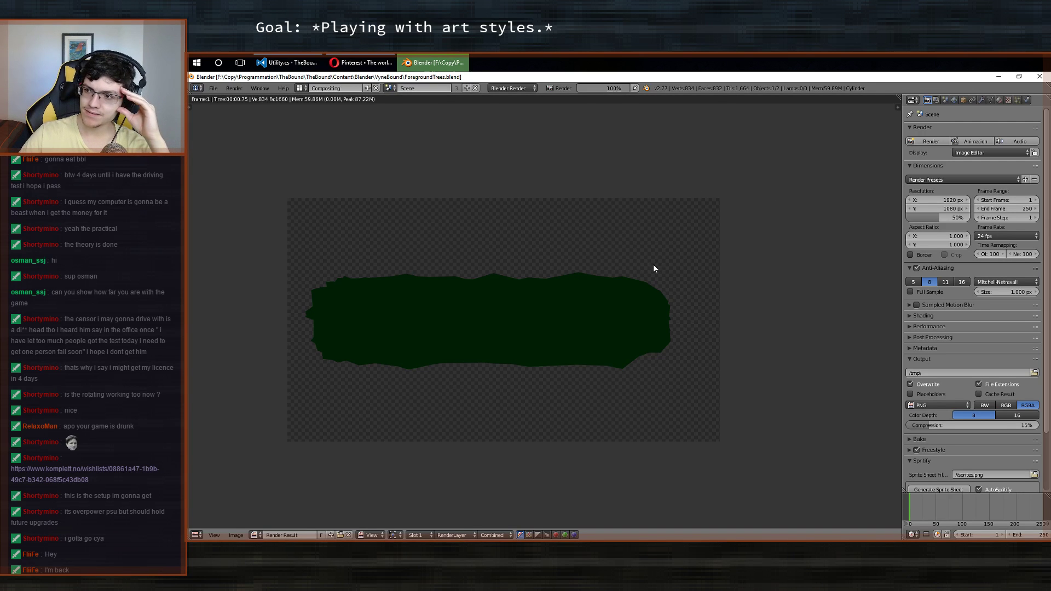
Check the compute device and OpenSubdiv compute options in the System preferences, plus the render display options.
click(213, 88)
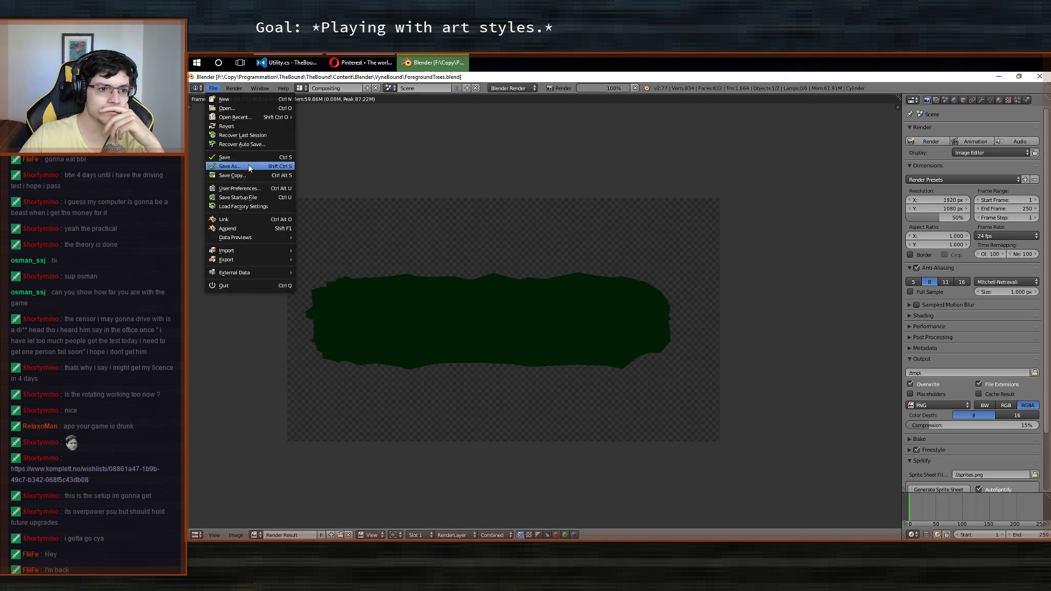
click(237, 188)
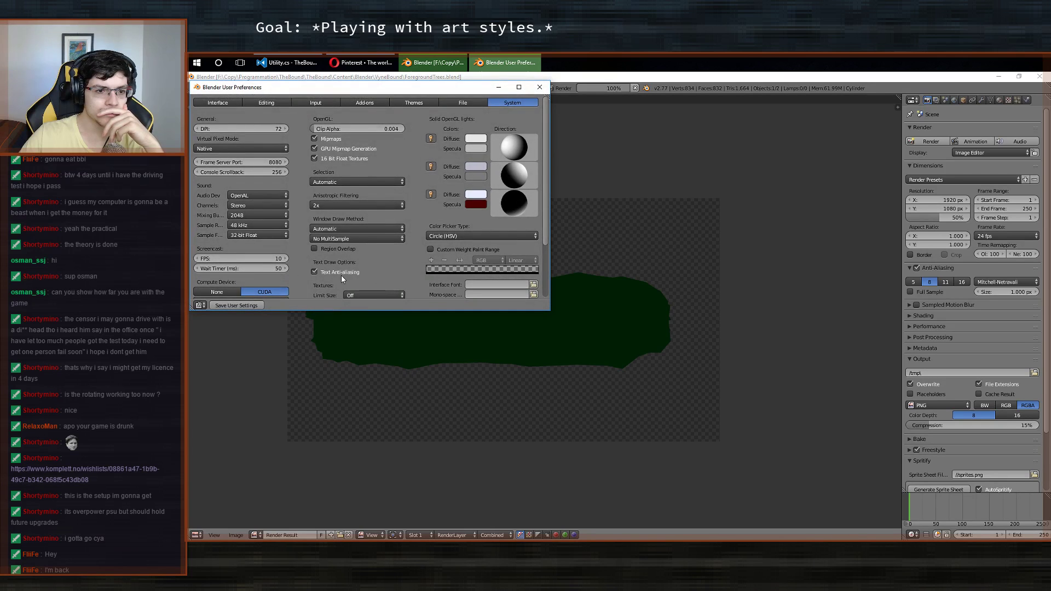
scroll(398, 274, down, 4)
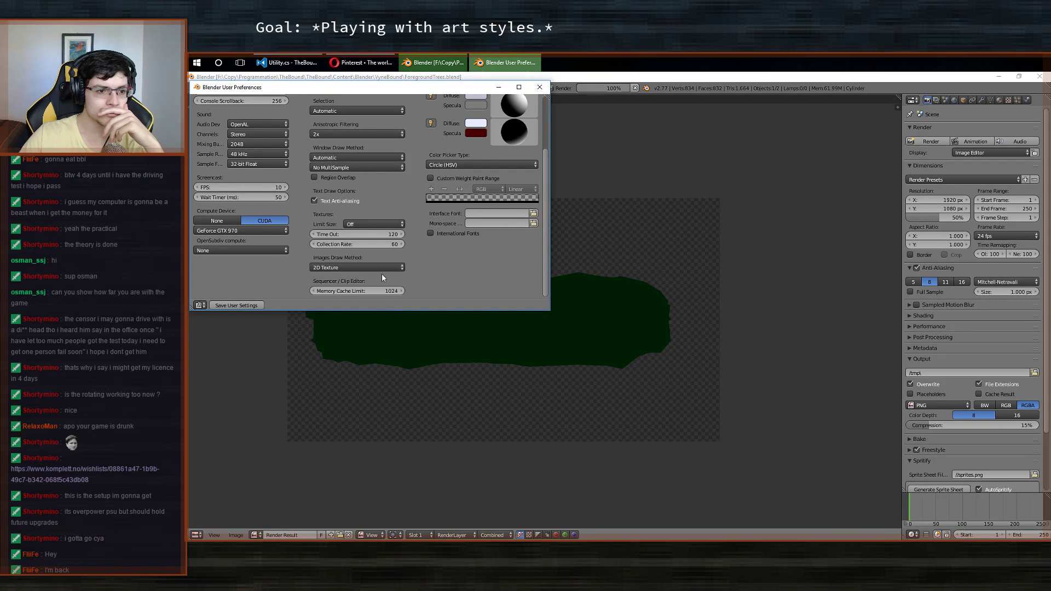
click(248, 251)
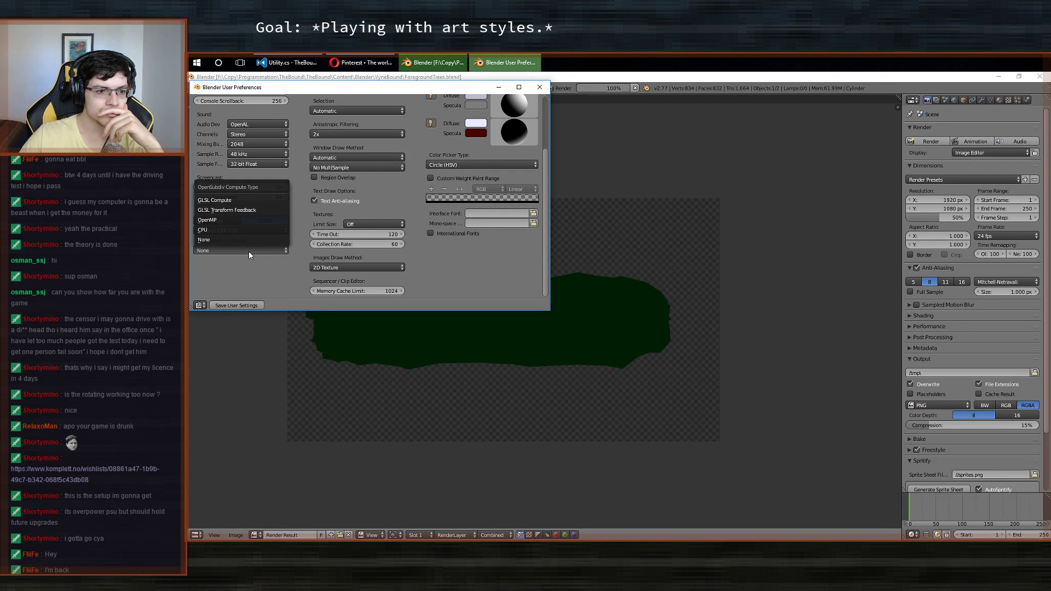
click(246, 251)
click(264, 228)
click(264, 228)
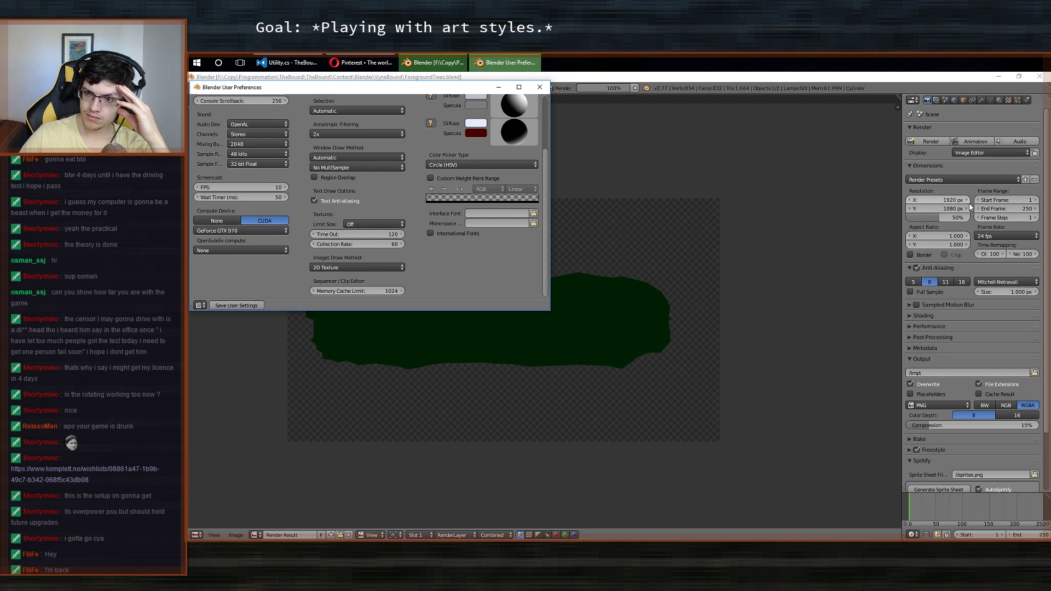
click(974, 153)
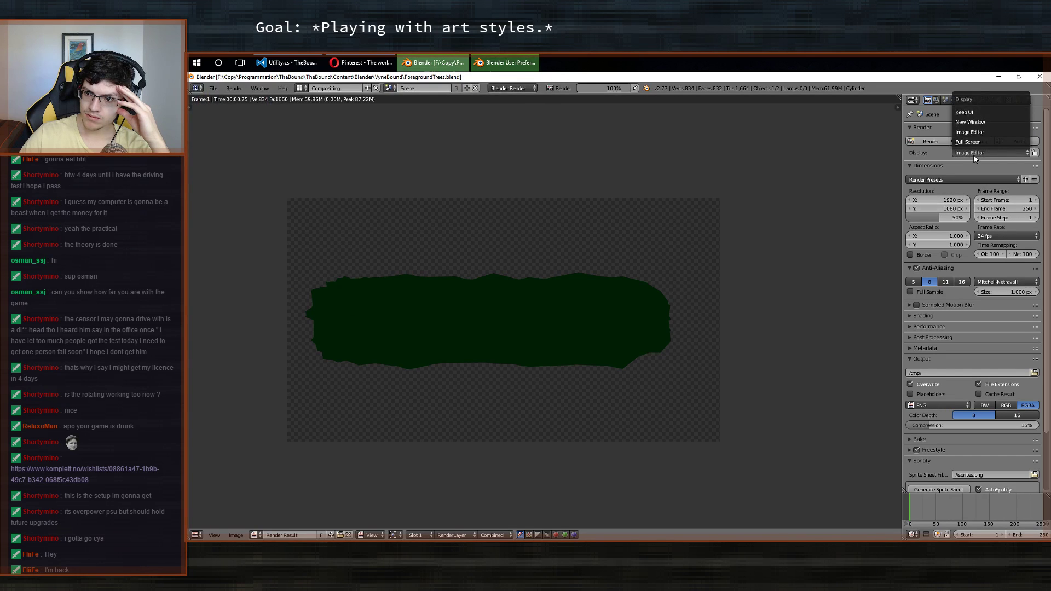
click(973, 155)
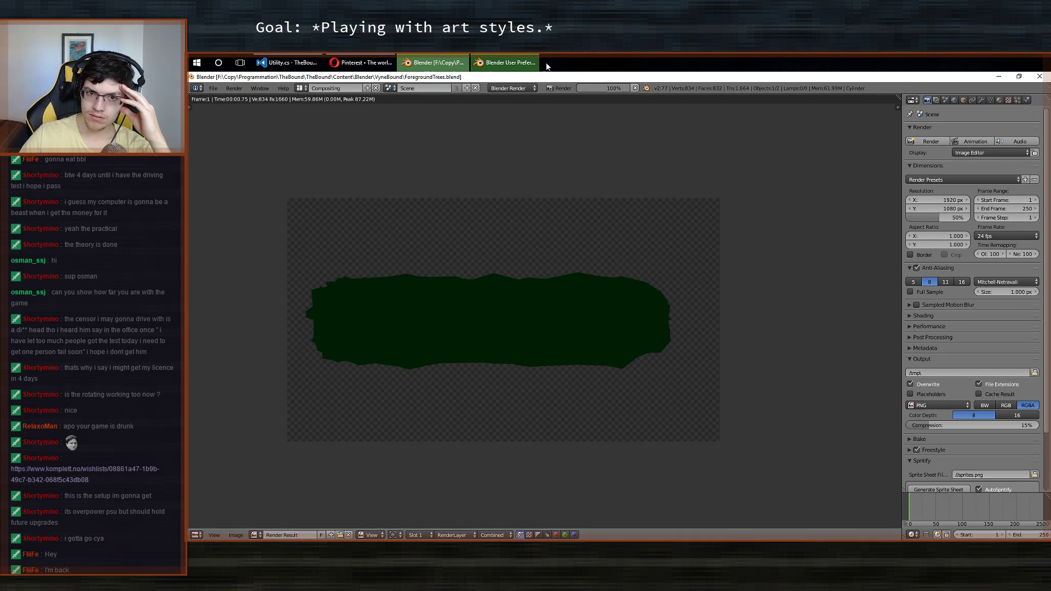
click(478, 58)
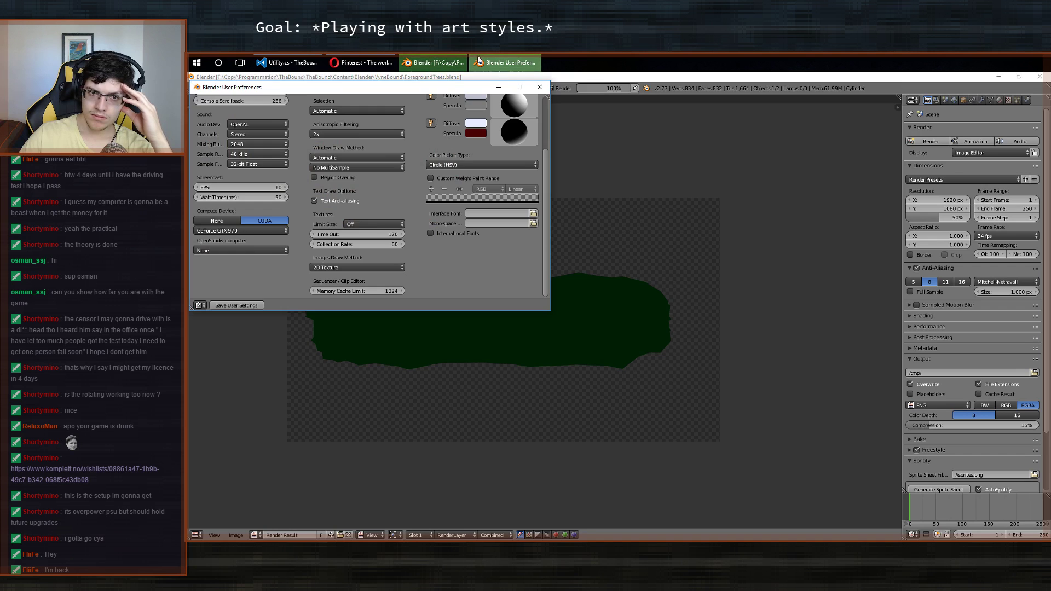
click(539, 87)
Cancel the running render and switch the render engine to Cycles Render.
middle_drag(538, 296, 656, 309)
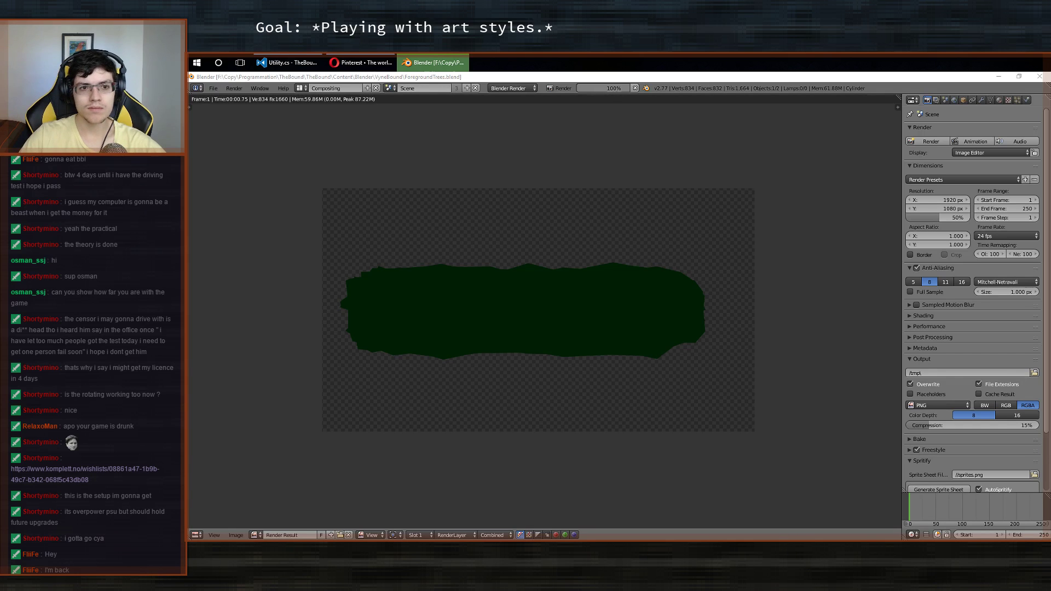
middle_drag(594, 234, 620, 229)
middle_drag(573, 268, 497, 123)
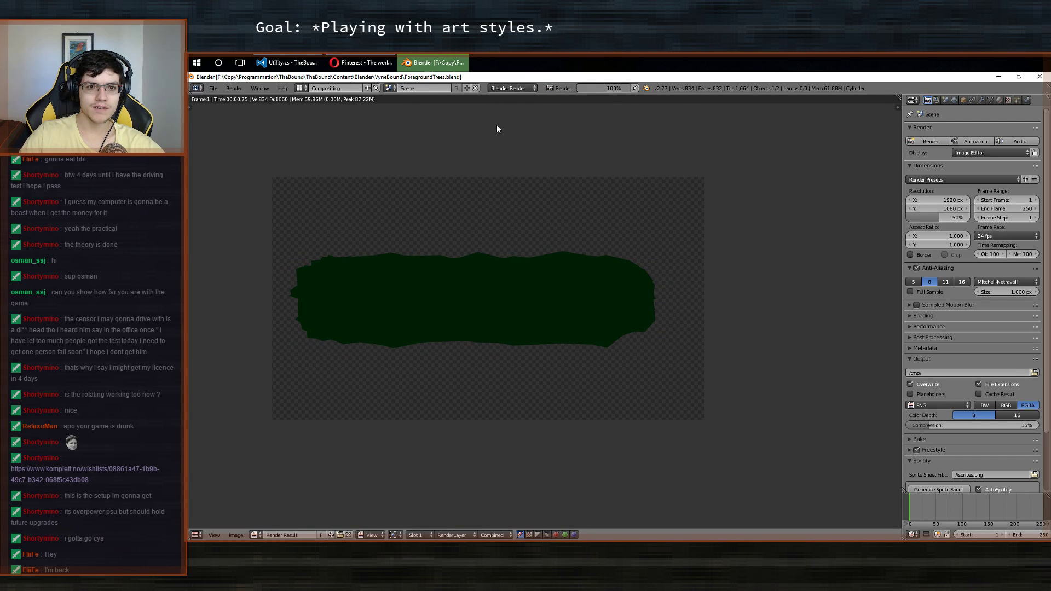
key(Escape)
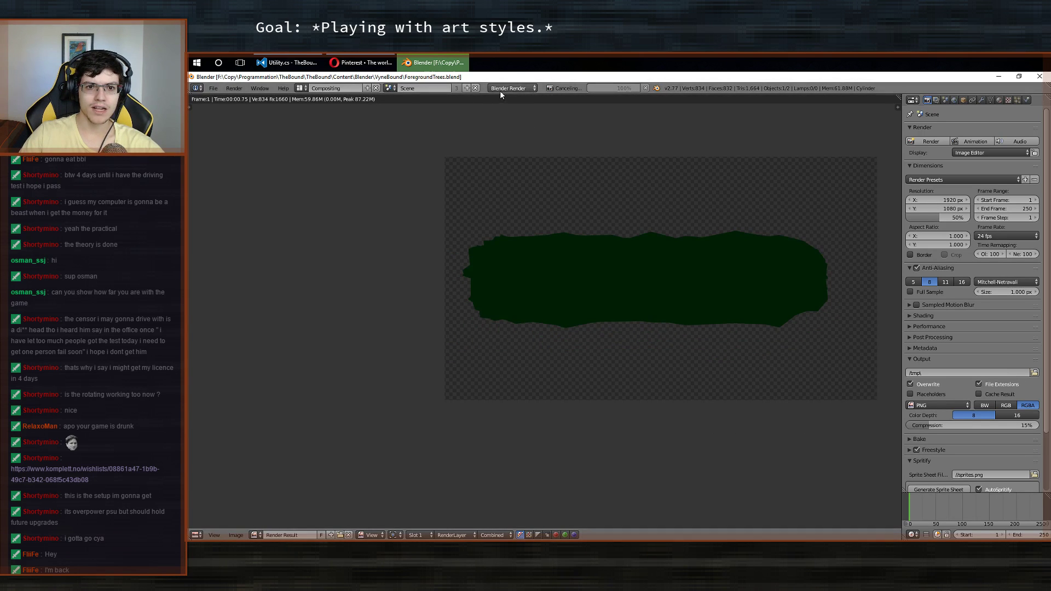
click(501, 88)
click(515, 120)
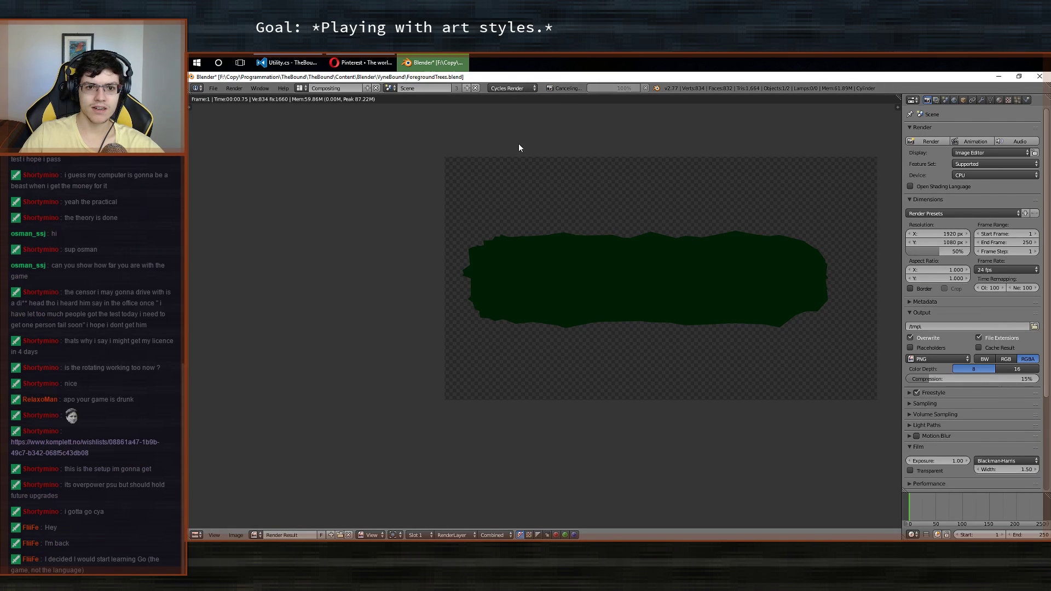
middle_drag(521, 148, 379, 164)
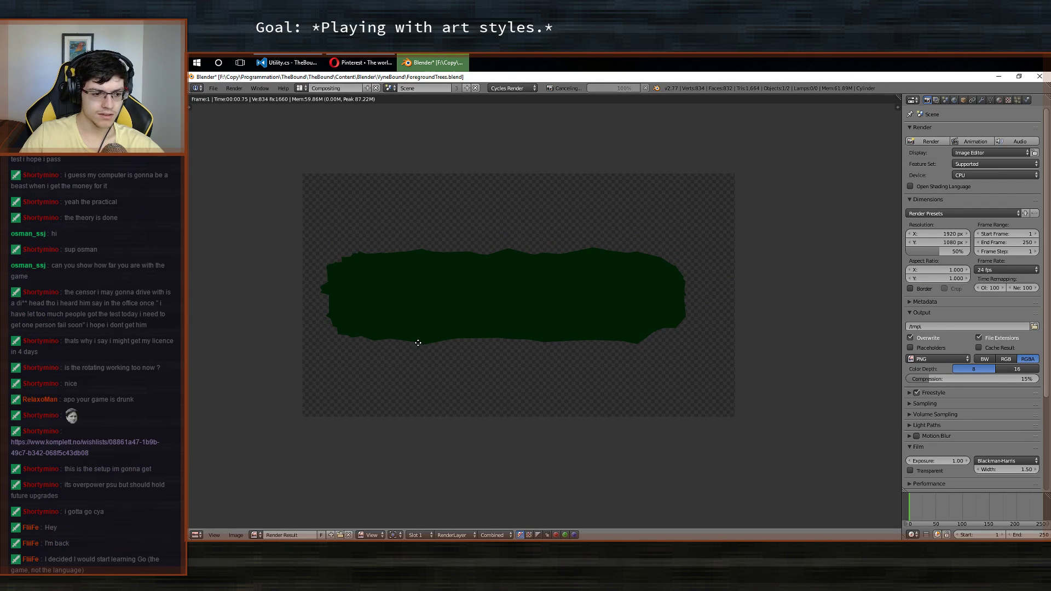
middle_drag(418, 342, 383, 343)
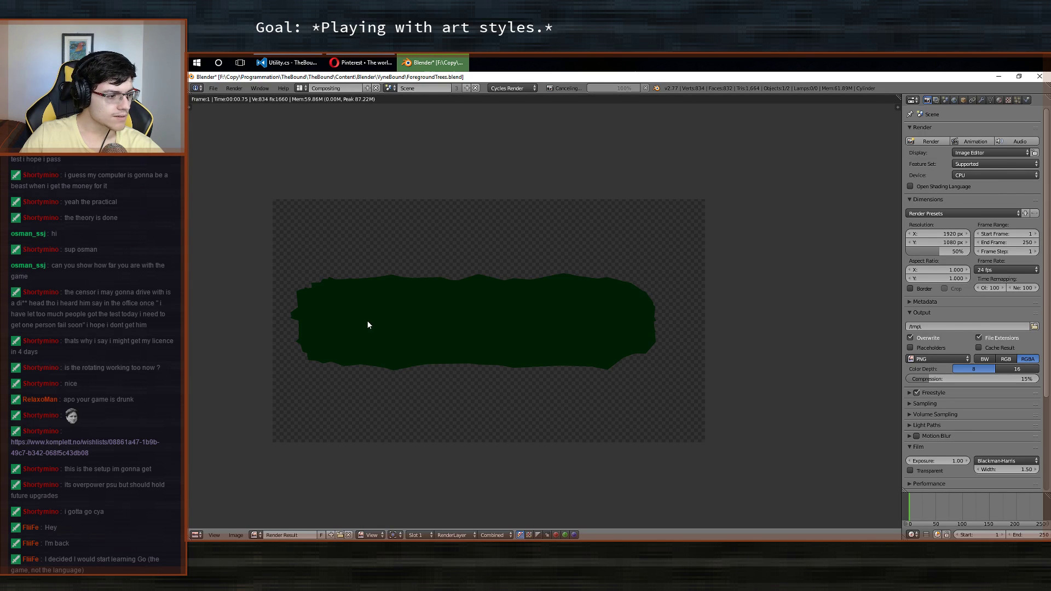
middle_drag(354, 321, 384, 297)
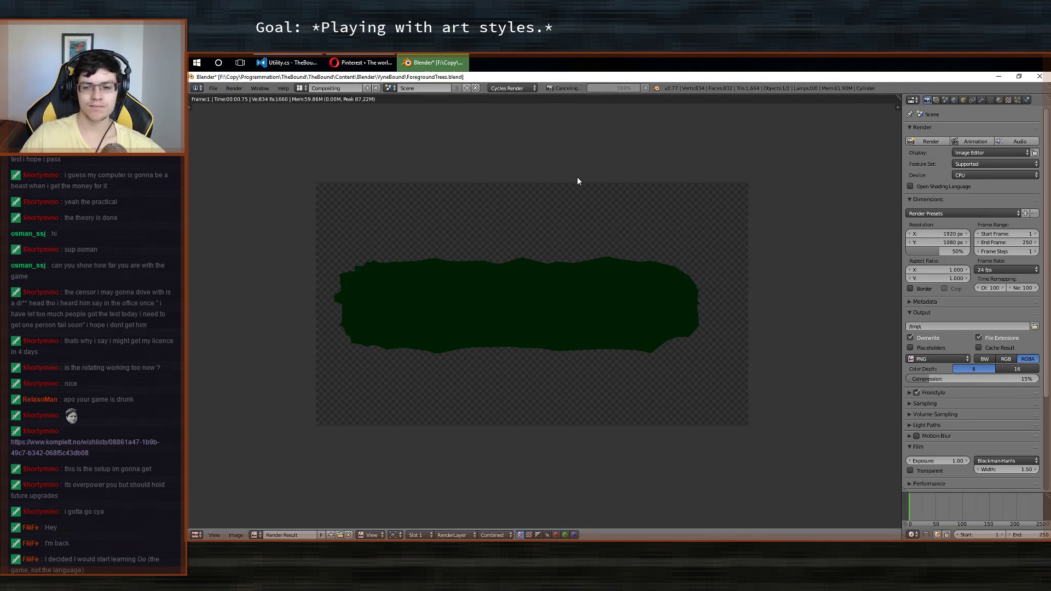
Collapse the Spritify render settings and save over ForegroundTrees.blend.
scroll(953, 438, down, 5)
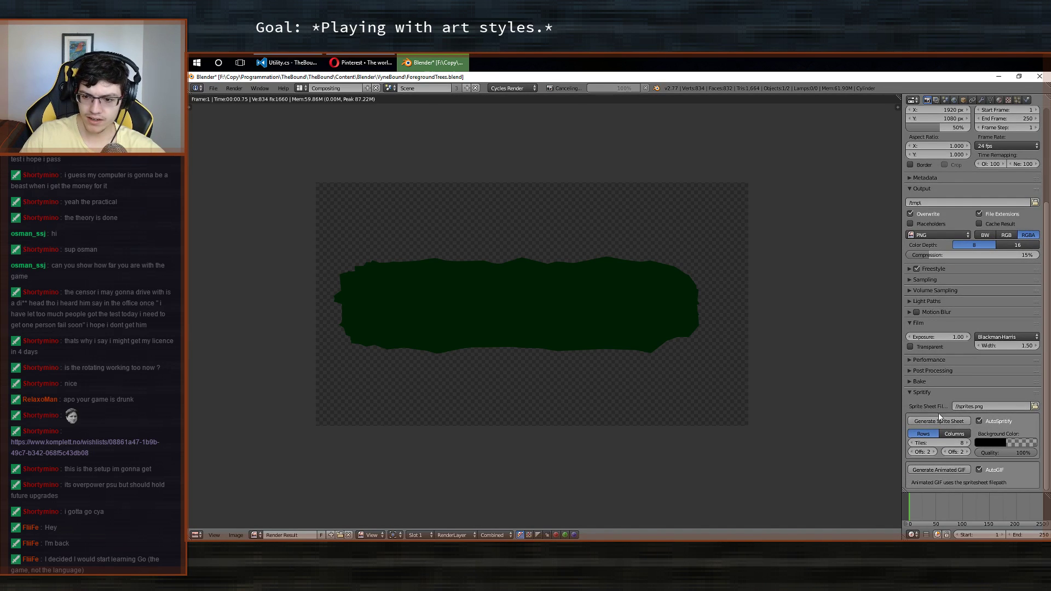
click(922, 392)
scroll(945, 400, up, 2)
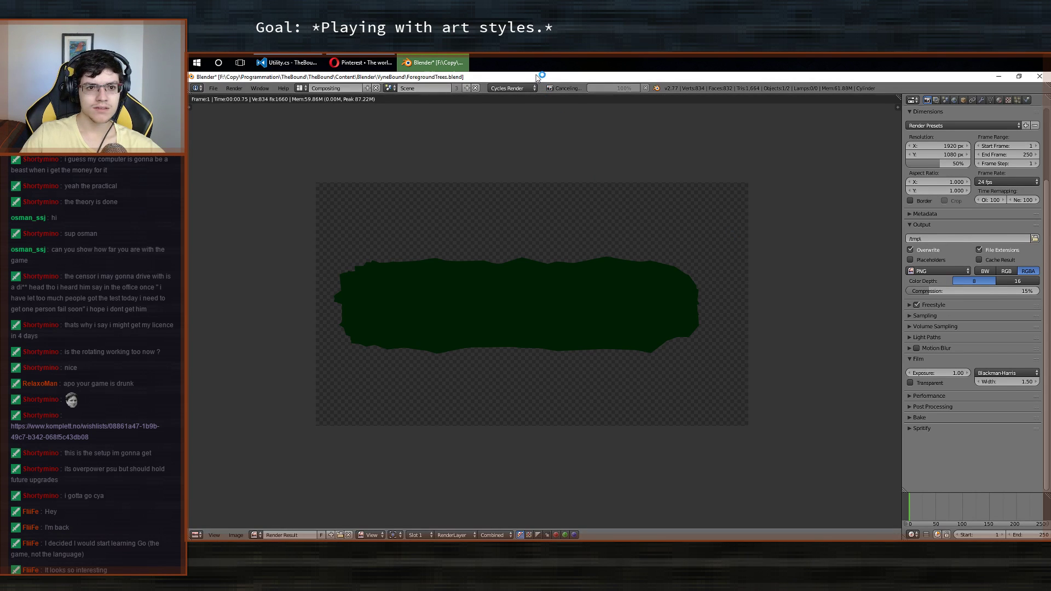
key(ctrl+s)
click(462, 219)
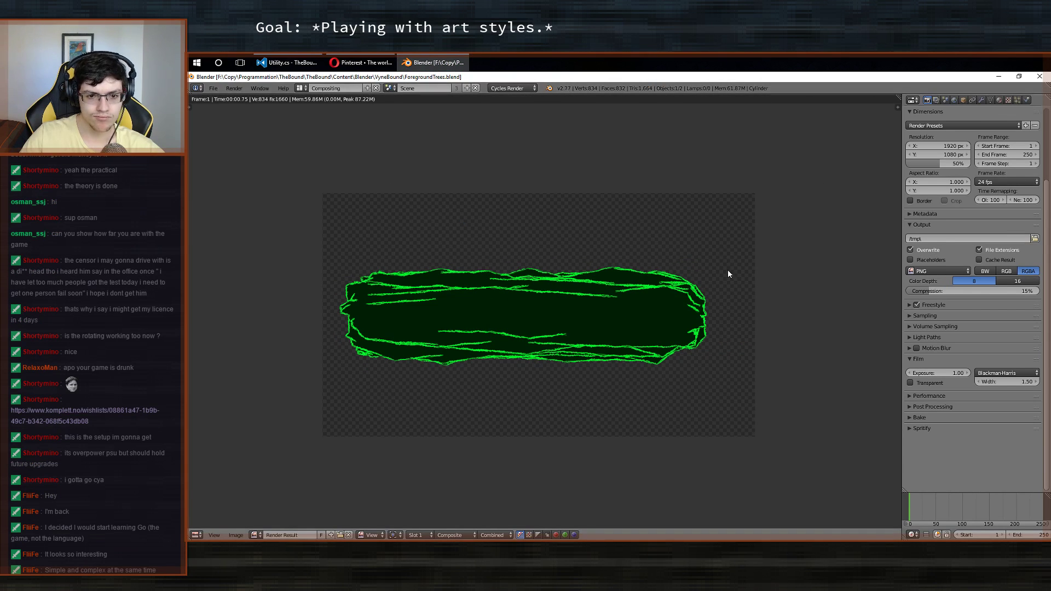
Render the cylinder with the Cycles engine and show the render result's image properties.
key(Escape)
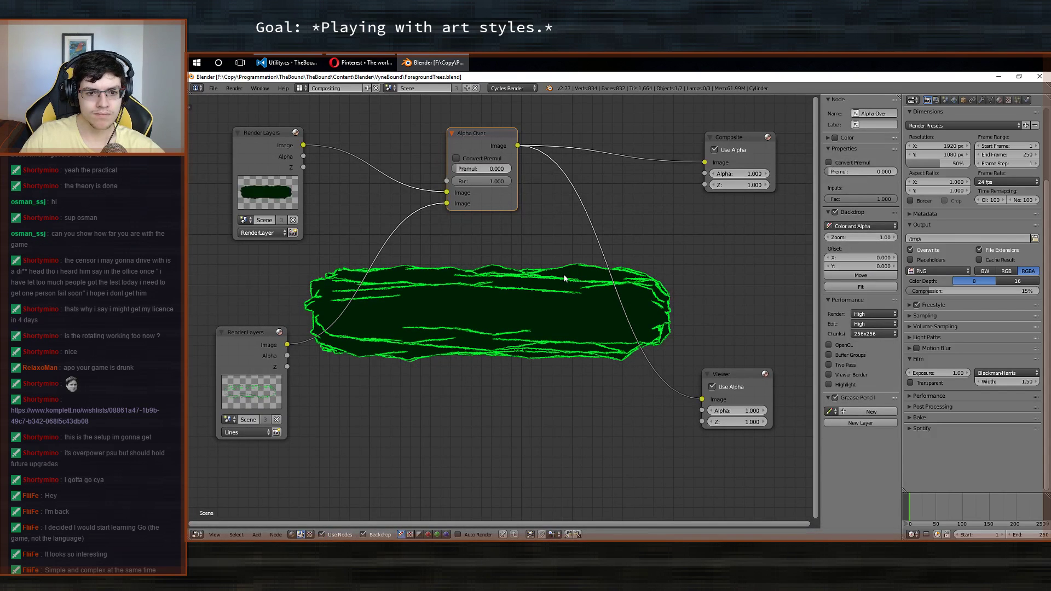
key(F12)
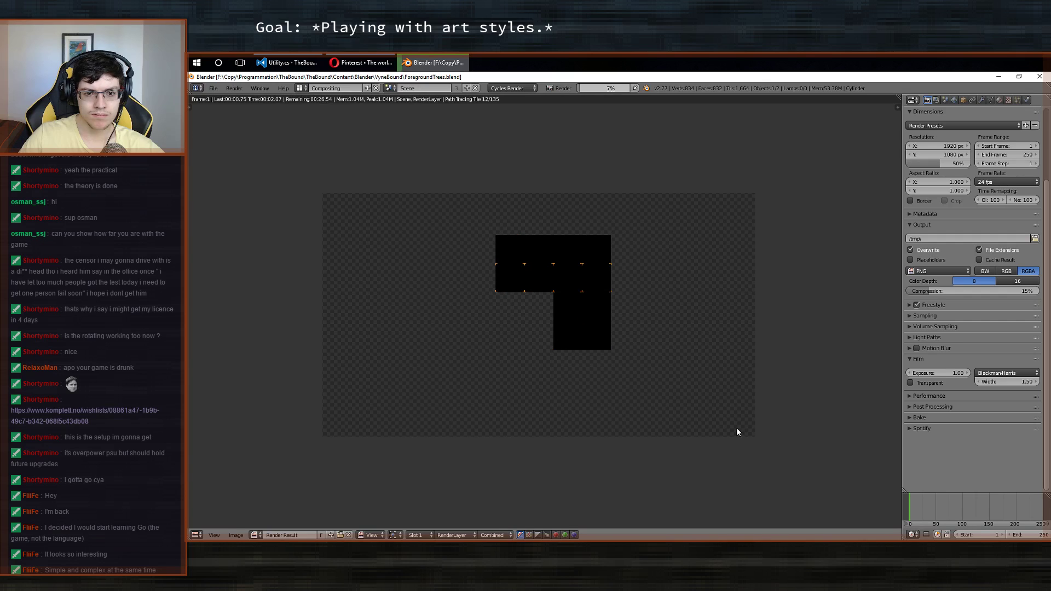
key(n)
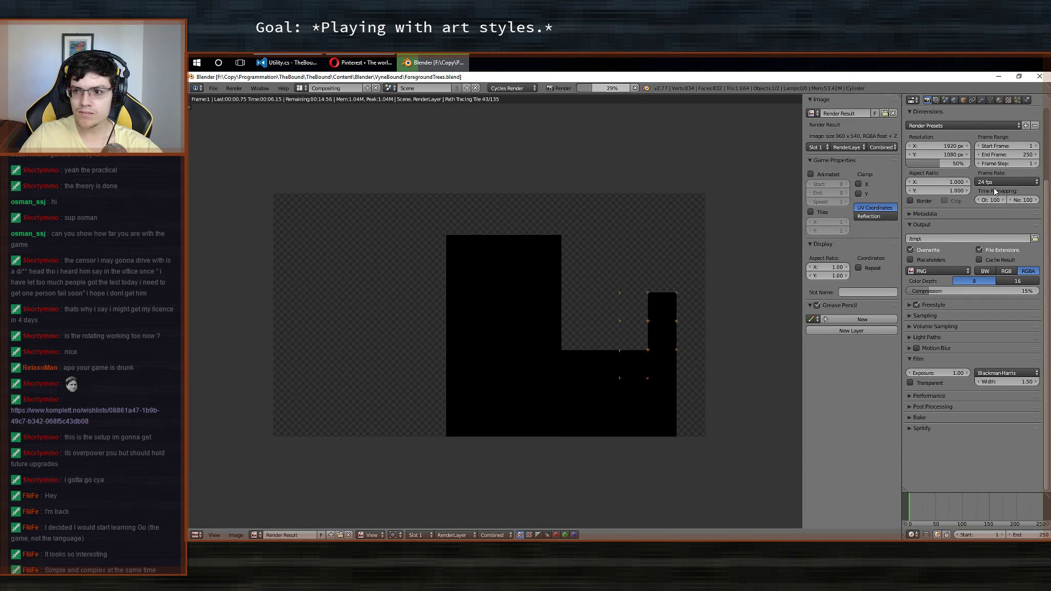
Show the cylinder's material settings and enable shader nodes for the surface of Material.001.
scroll(1002, 121, up, 3)
click(1000, 99)
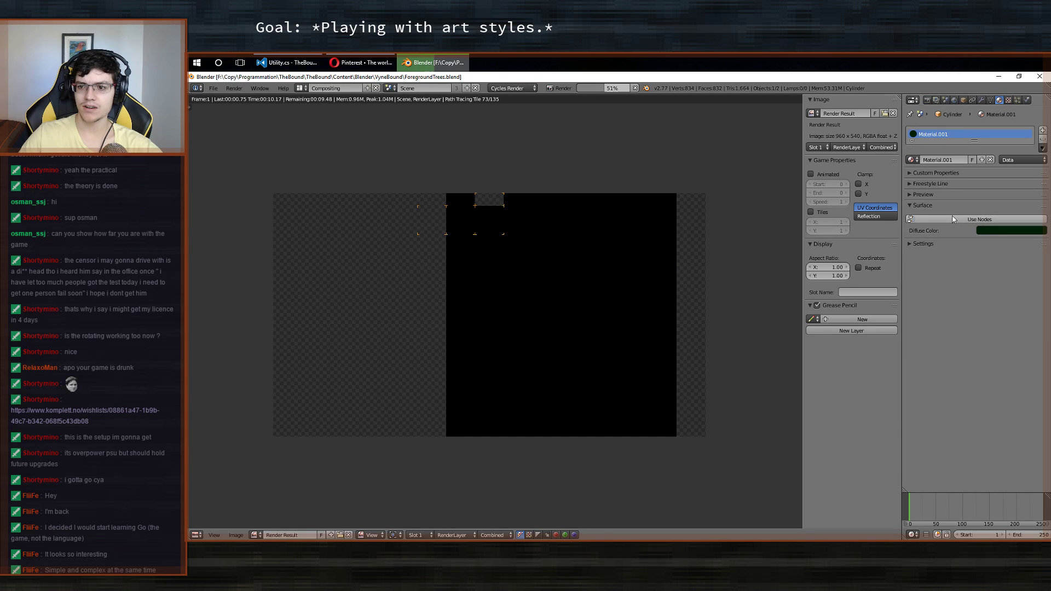
click(946, 184)
click(950, 183)
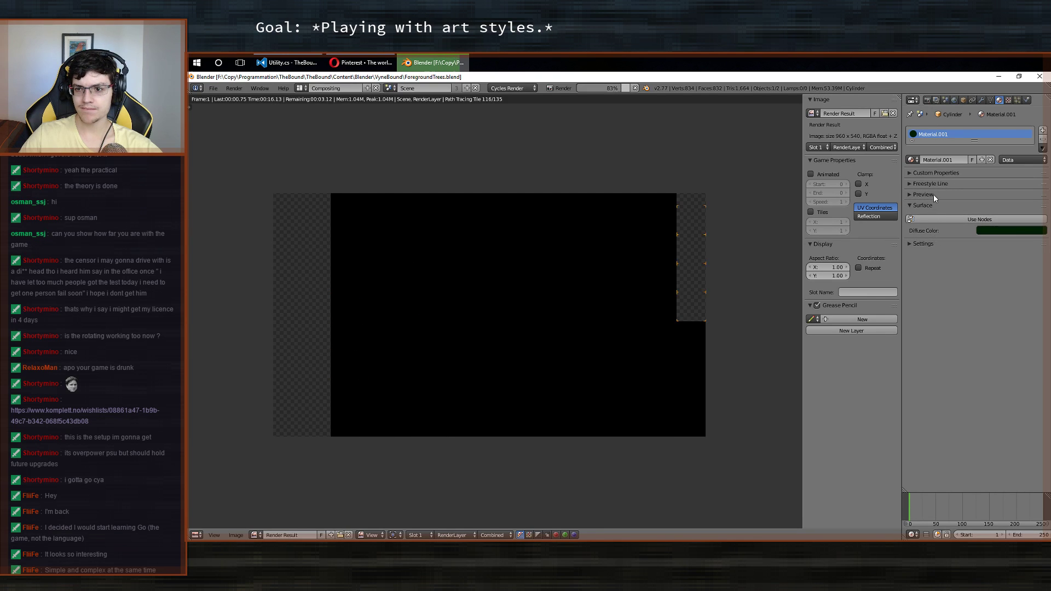
click(935, 195)
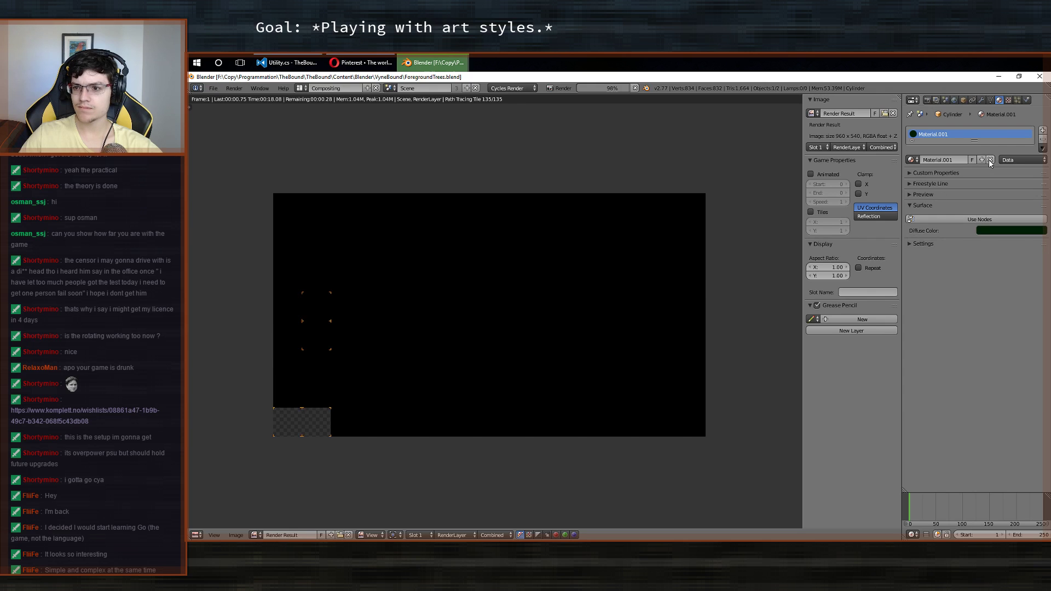
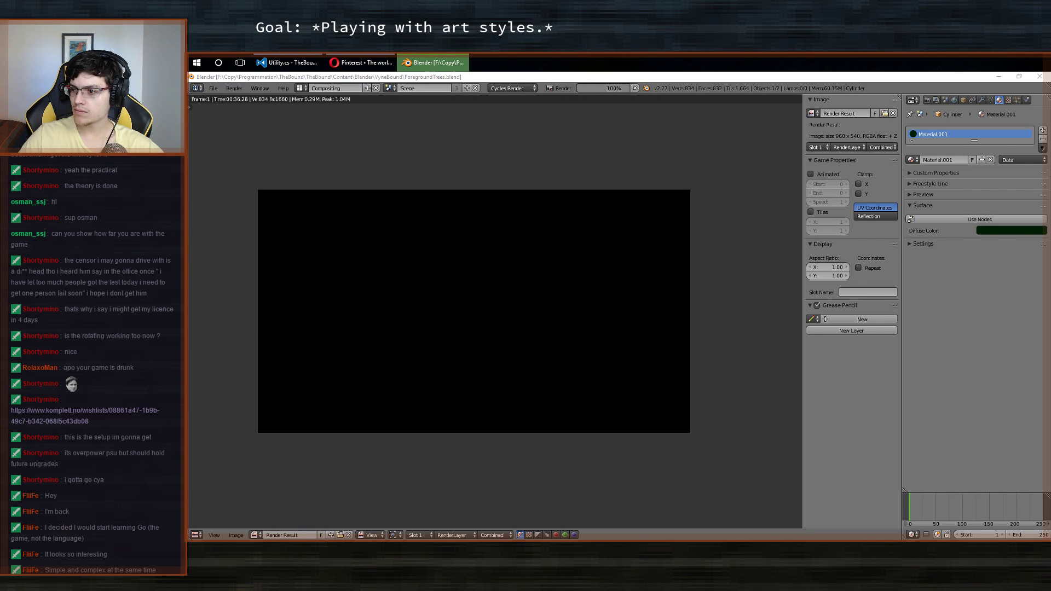
click(982, 219)
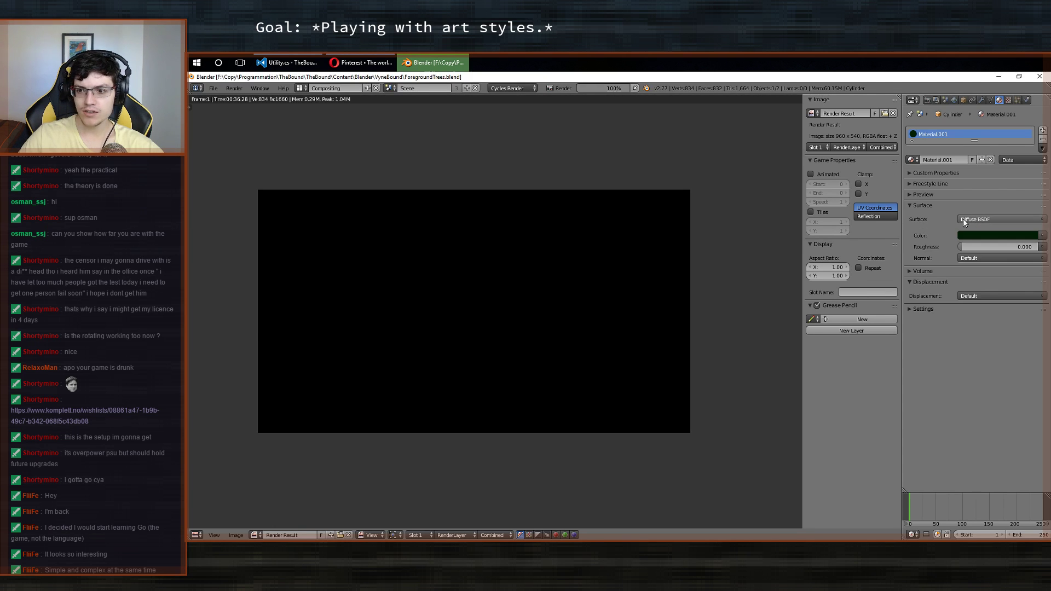
Cancel the running render and set the surface shader of Material.001 to Emission.
click(974, 218)
click(985, 219)
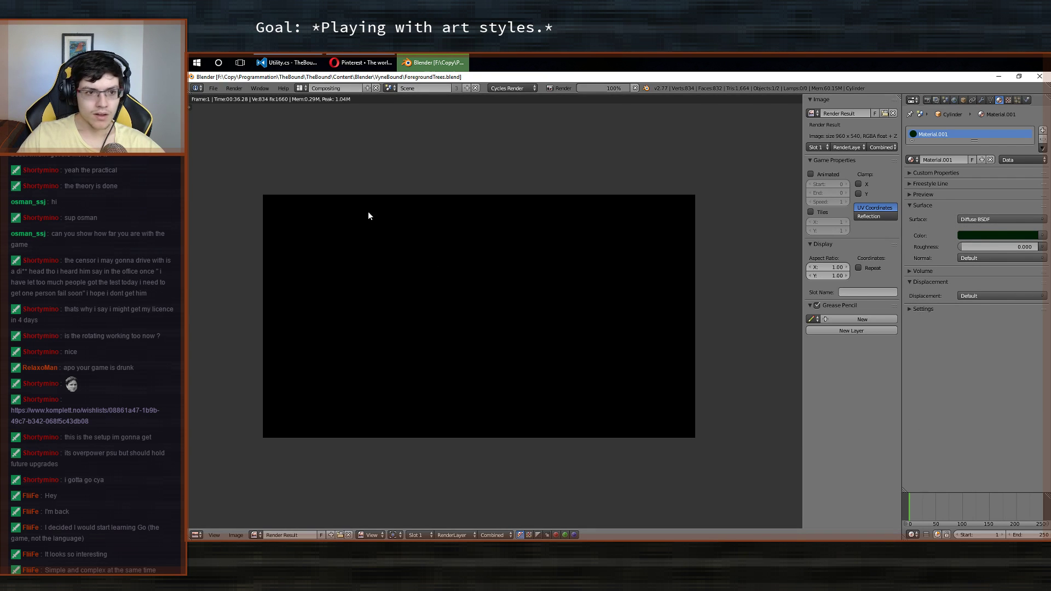
key(Escape)
click(302, 88)
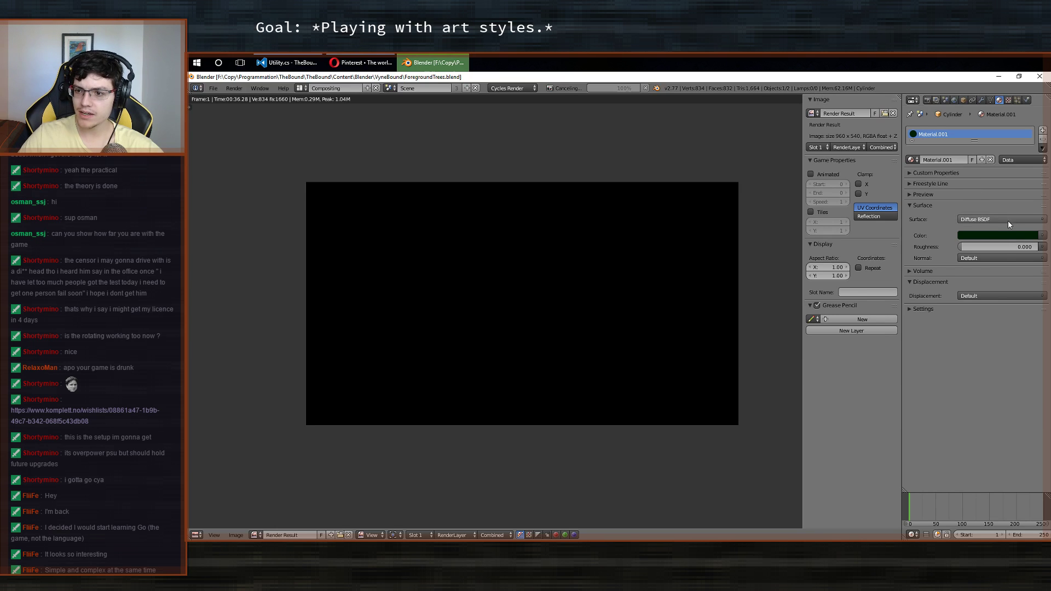
click(993, 219)
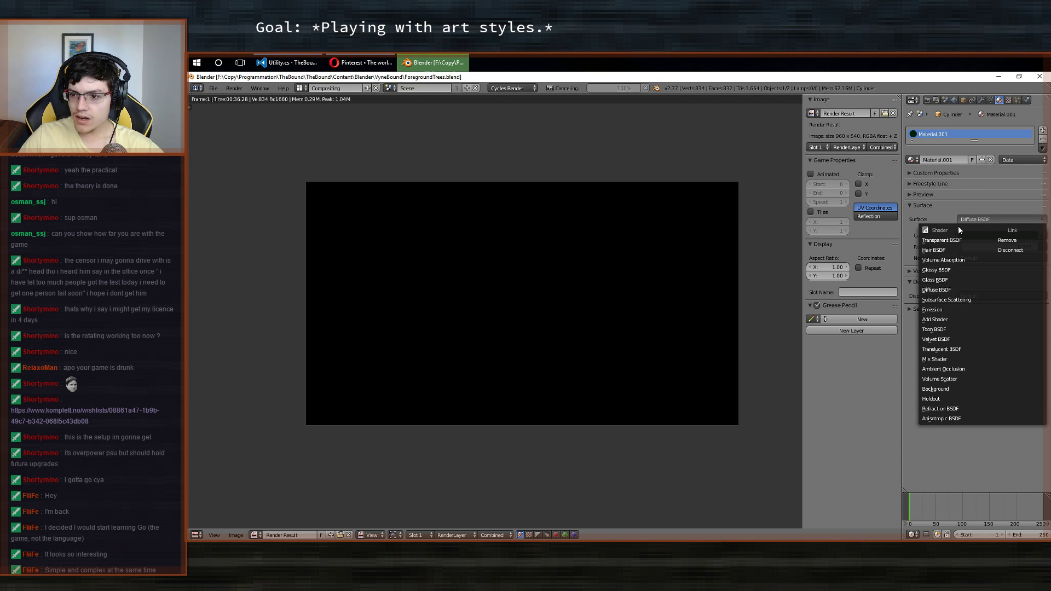
click(989, 220)
click(989, 219)
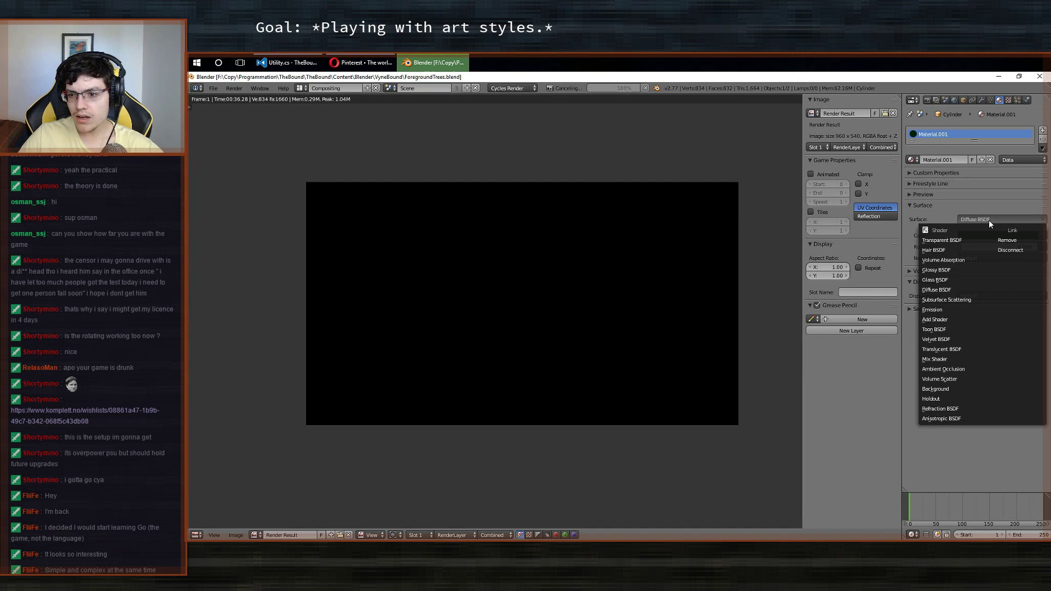
click(949, 310)
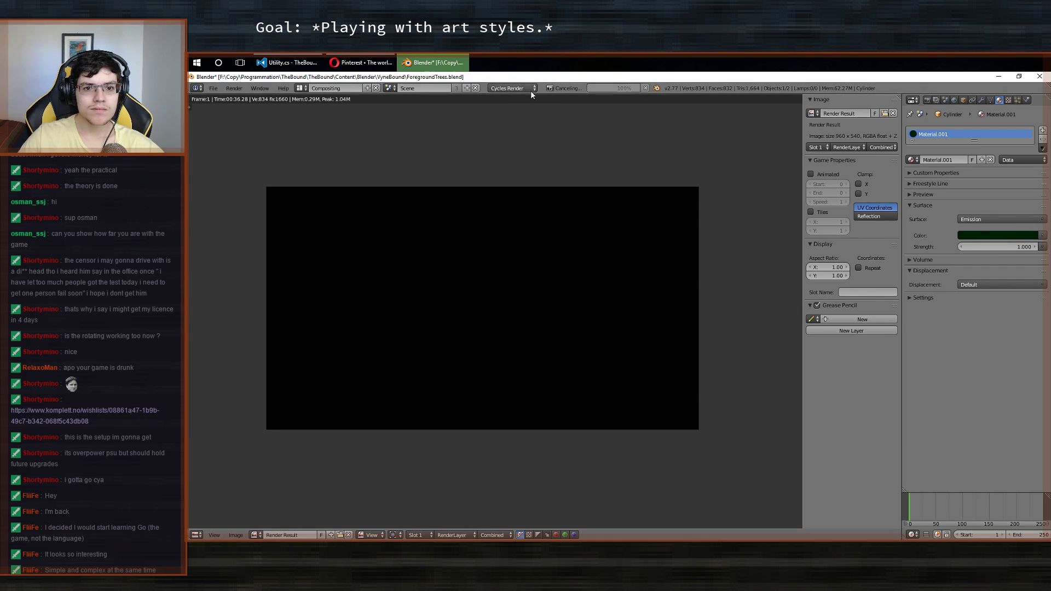
click(300, 89)
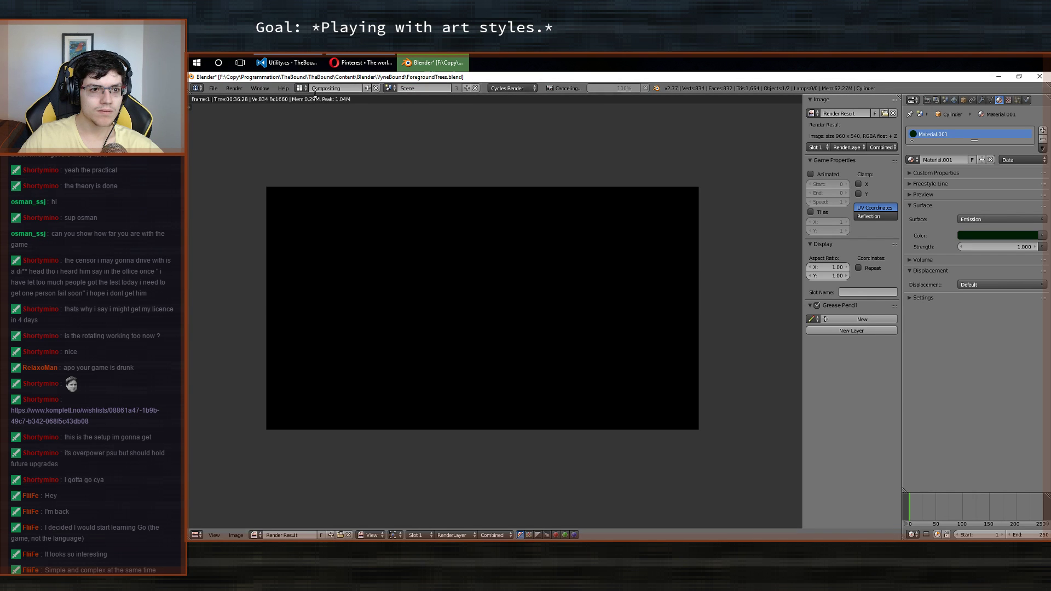
middle_drag(462, 263, 447, 255)
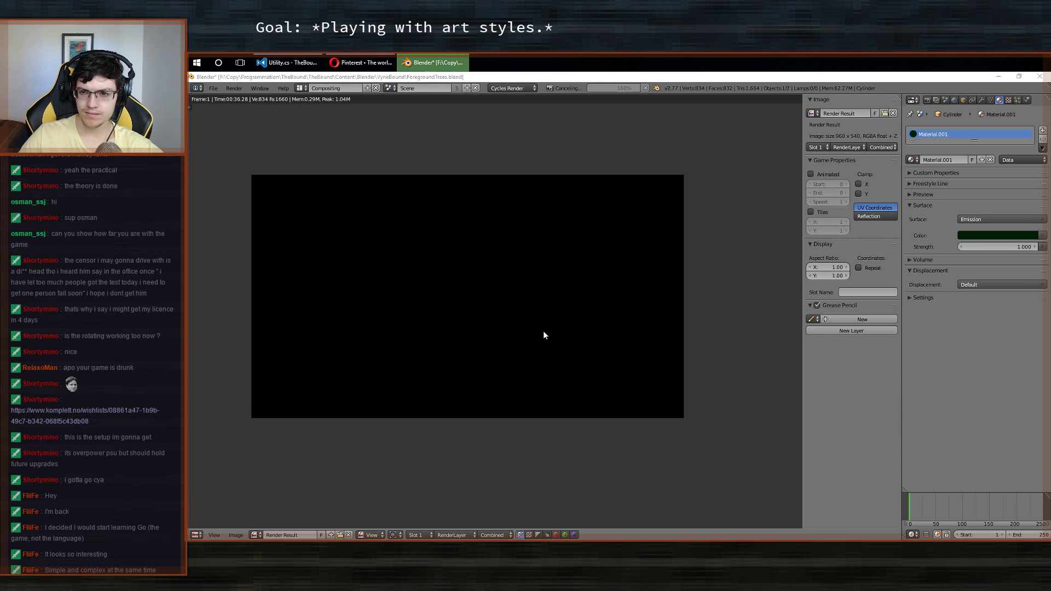
middle_drag(582, 296, 590, 291)
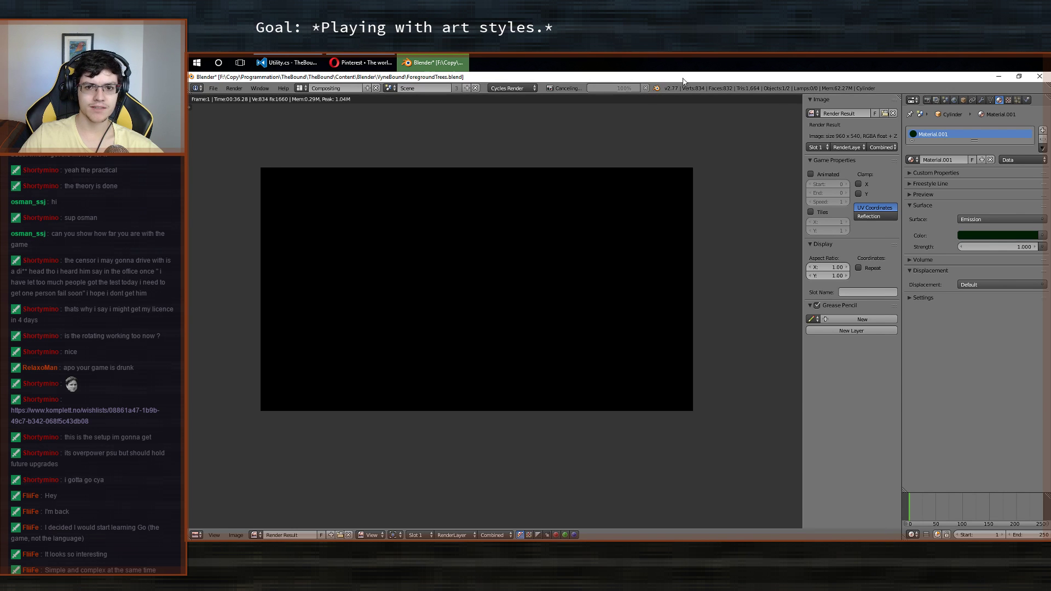
click(439, 60)
click(438, 61)
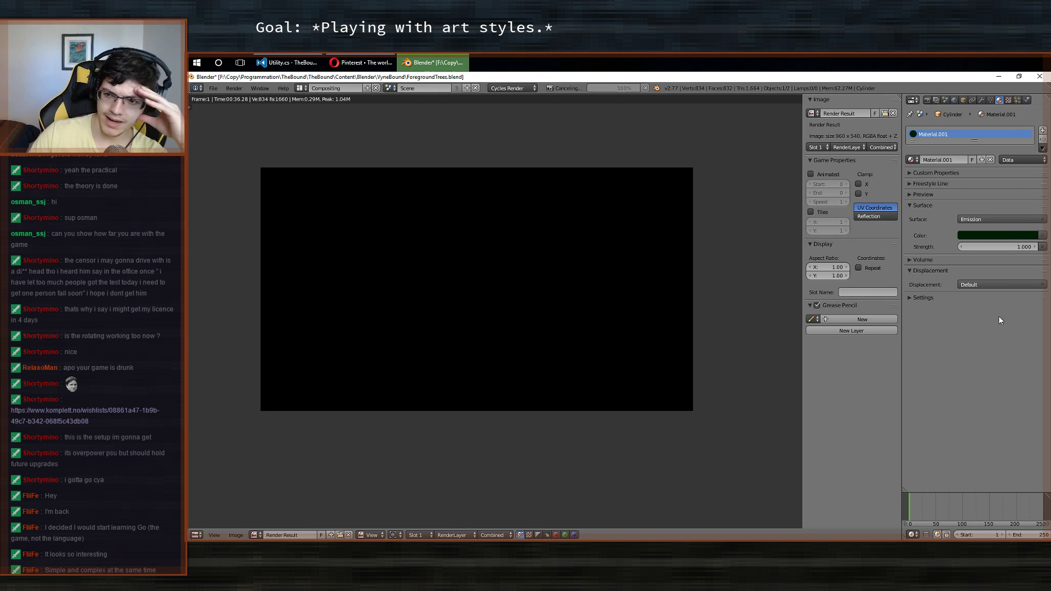
middle_drag(474, 280, 542, 314)
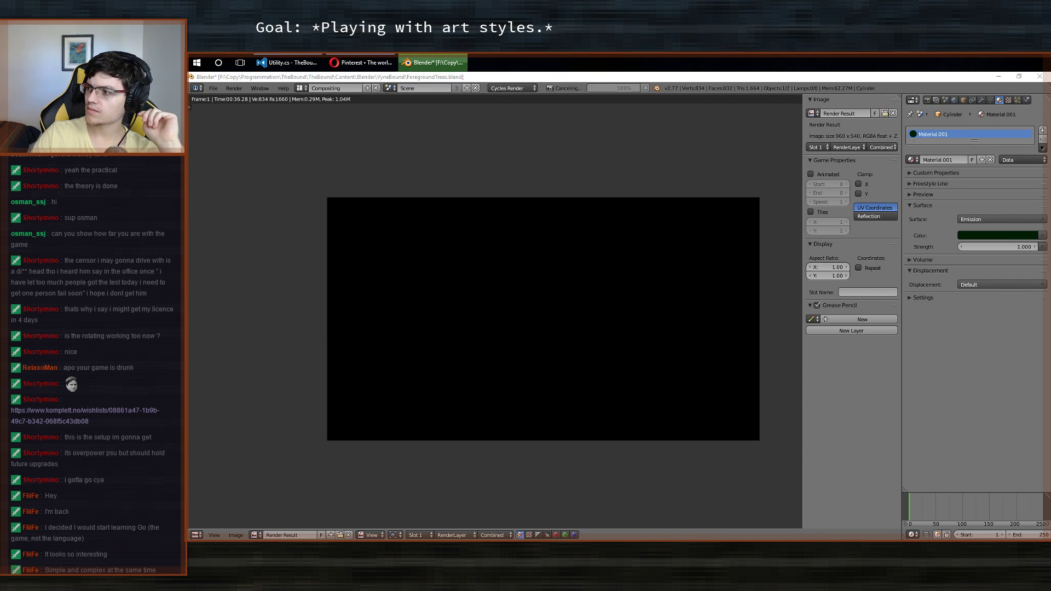
key(alt+Tab)
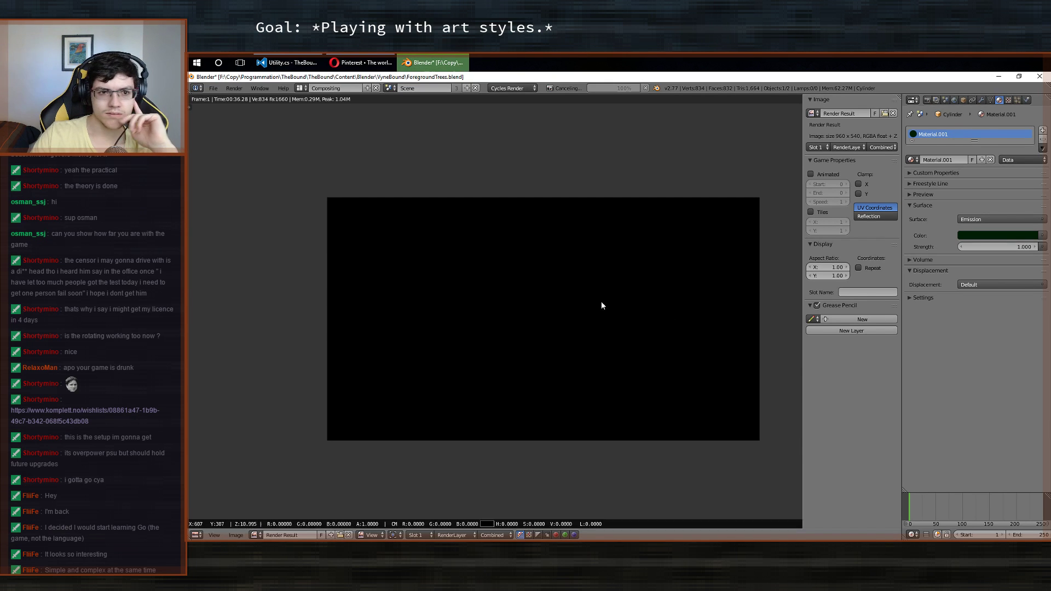
middle_drag(586, 295, 538, 289)
drag(413, 278, 628, 312)
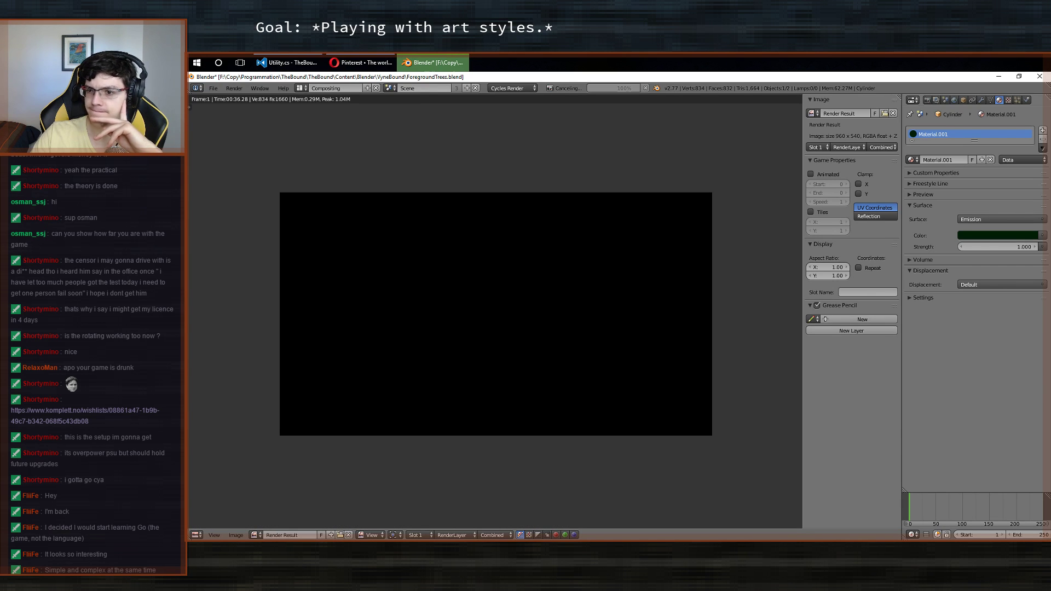
Check the Preview, Custom Properties and Settings sections of Material.001.
click(928, 195)
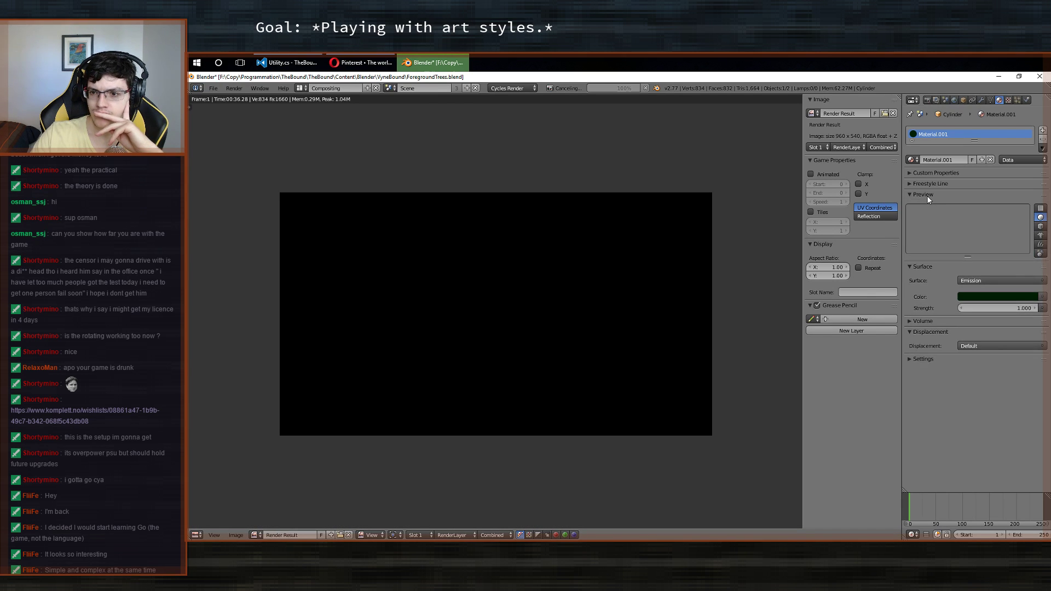
click(928, 195)
click(938, 174)
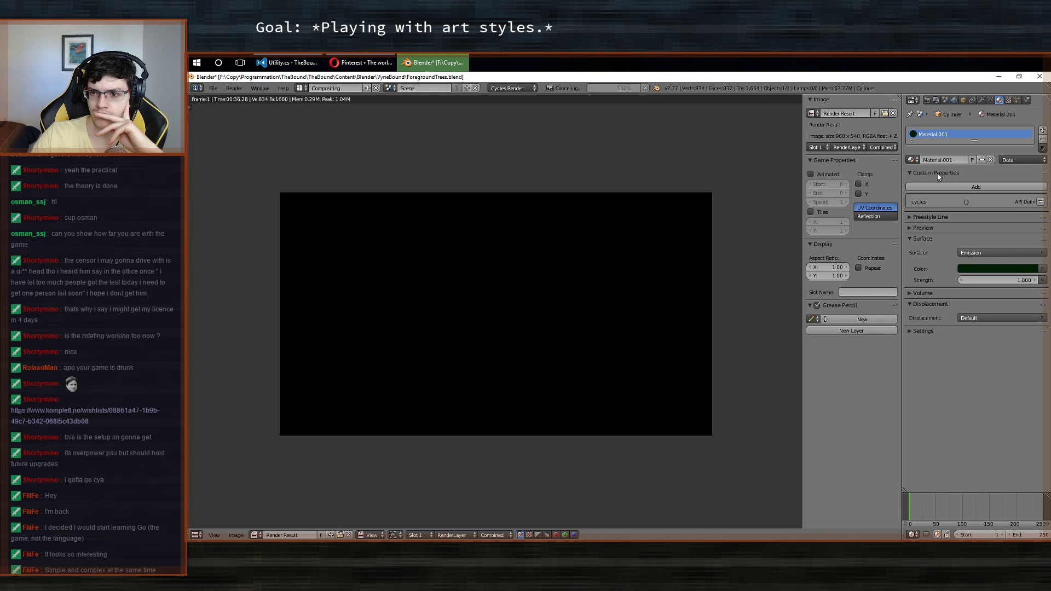
click(938, 174)
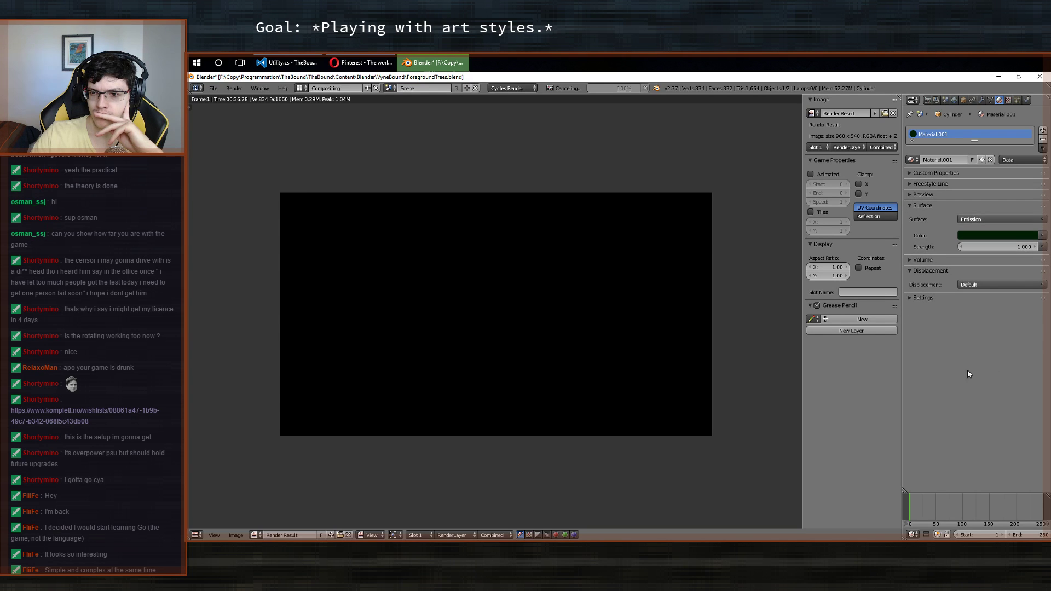
click(977, 298)
click(976, 298)
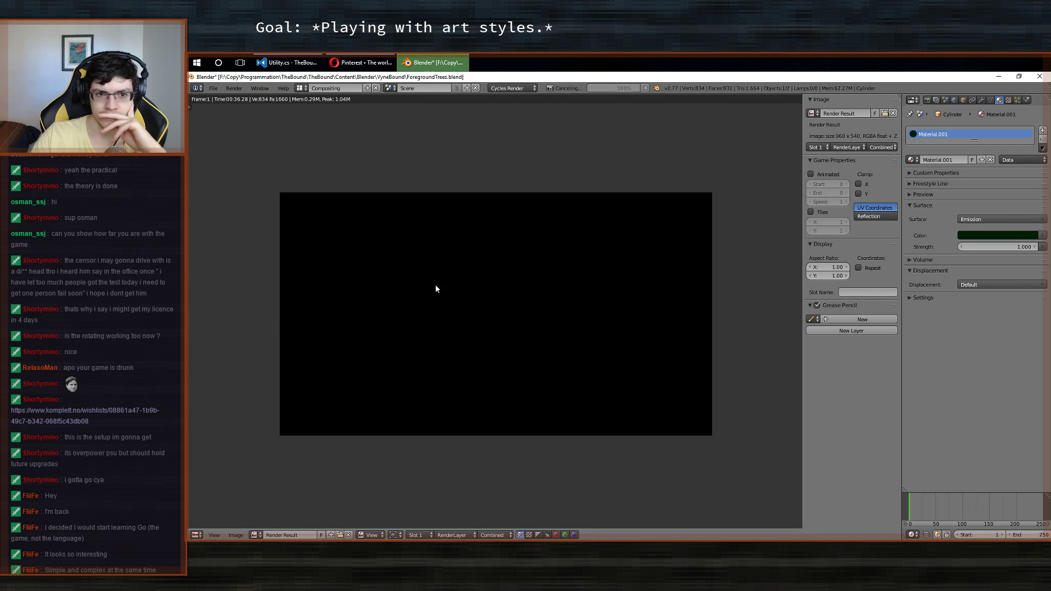
middle_drag(437, 289, 427, 251)
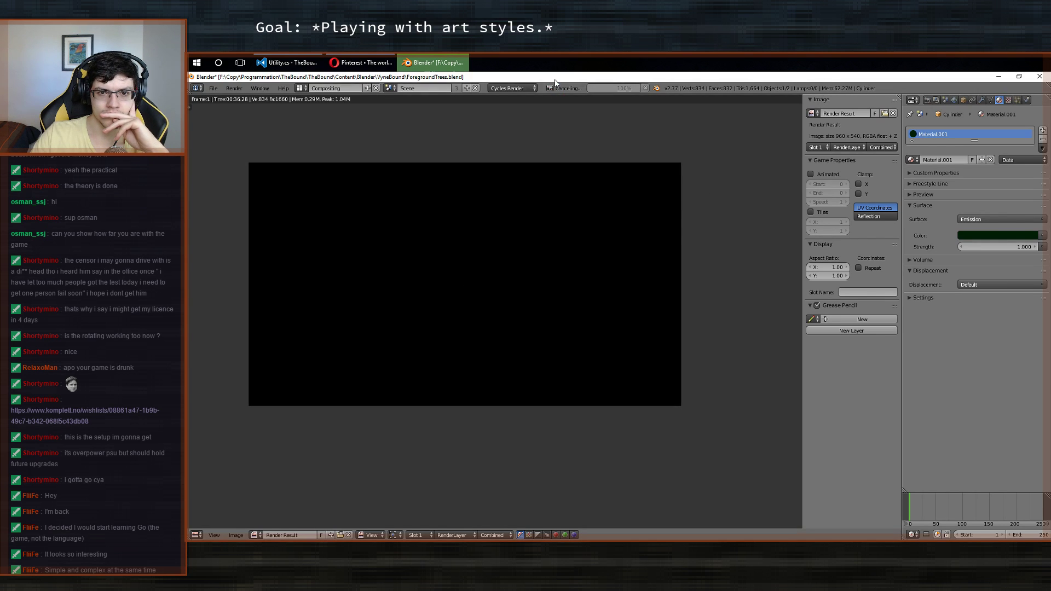
click(435, 61)
click(436, 61)
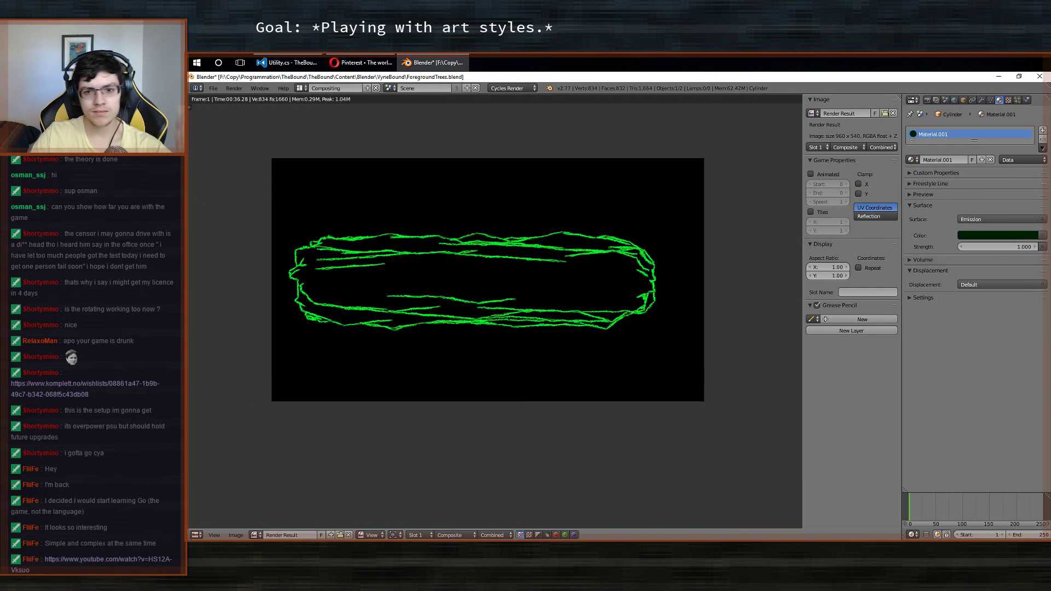
Switch the render view back to the node editor, save ForegroundTrees.blend and show the shader nodes of Material.001.
key(shift+F3)
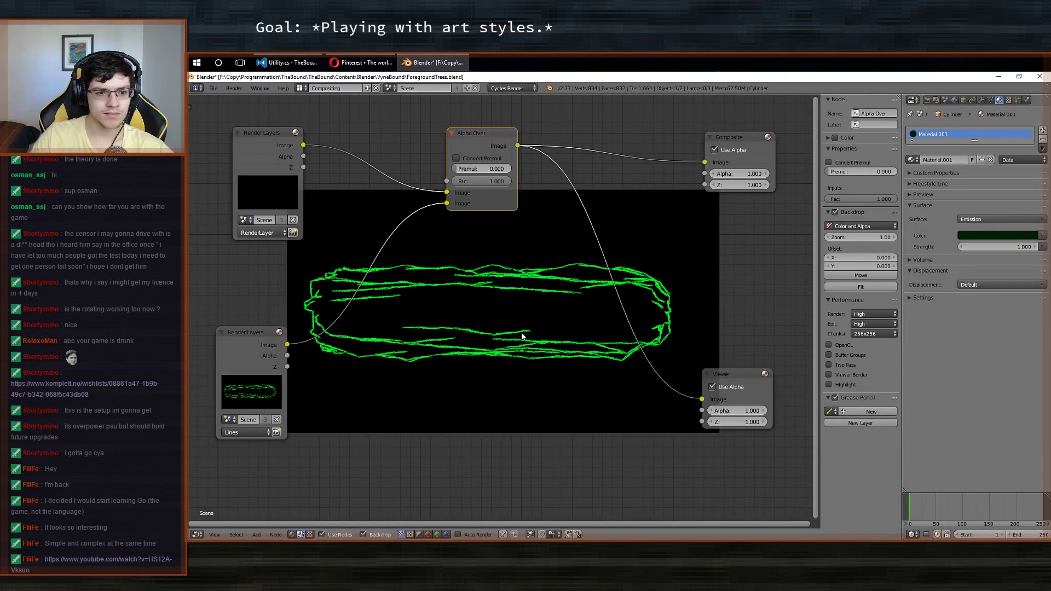
key(ctrl+s)
click(524, 300)
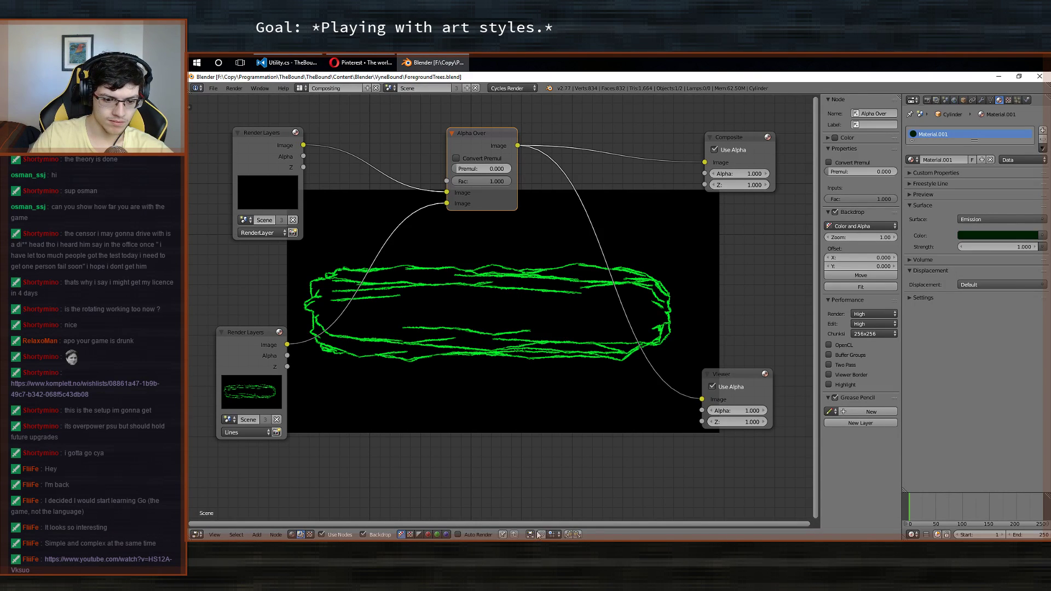
click(211, 535)
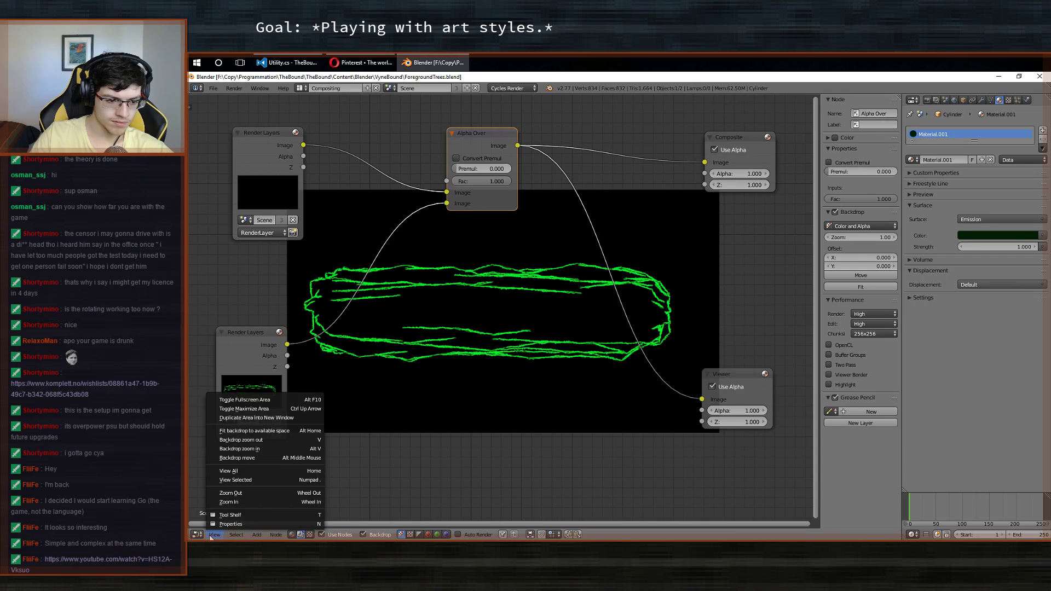
click(197, 535)
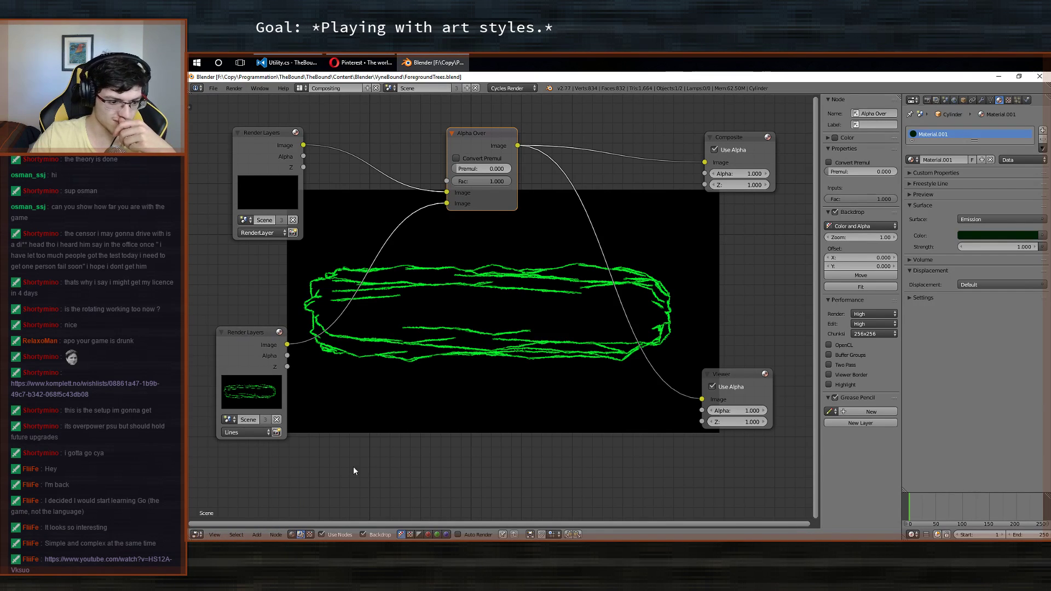
click(293, 535)
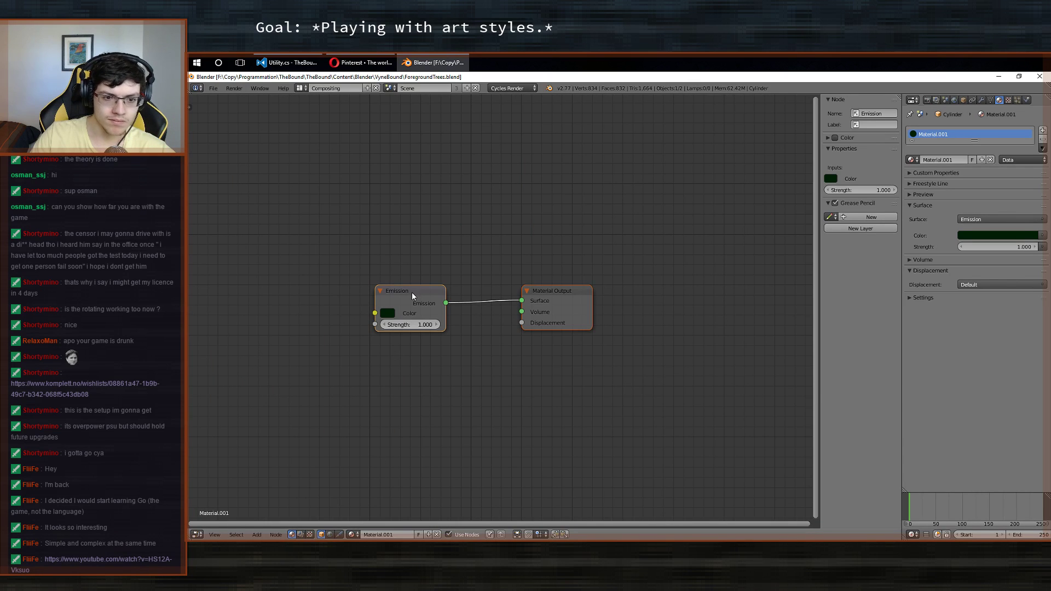
Move the Emission and Material Output nodes apart and insert a Mix Shader between them, feeding Emission into its second Shader input.
drag(412, 294, 338, 307)
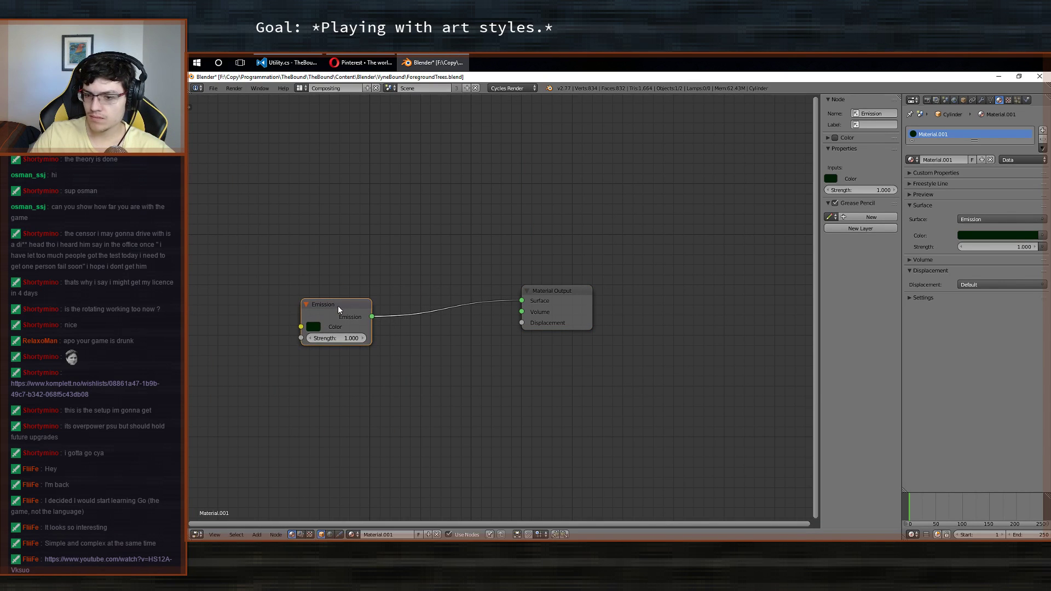
drag(560, 291, 685, 268)
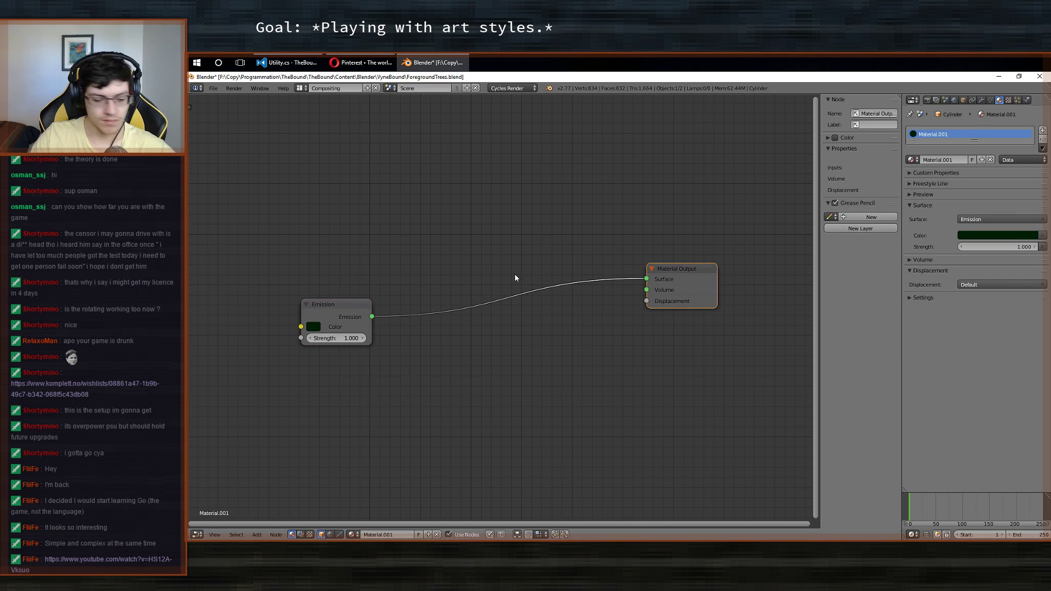
key(shift+a)
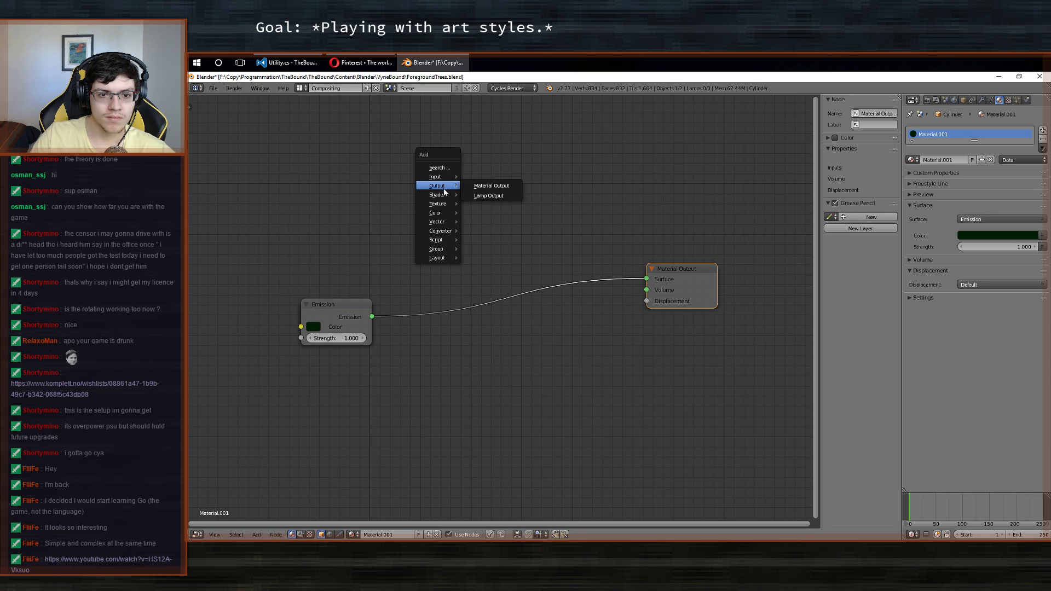
mouse_move(445, 201)
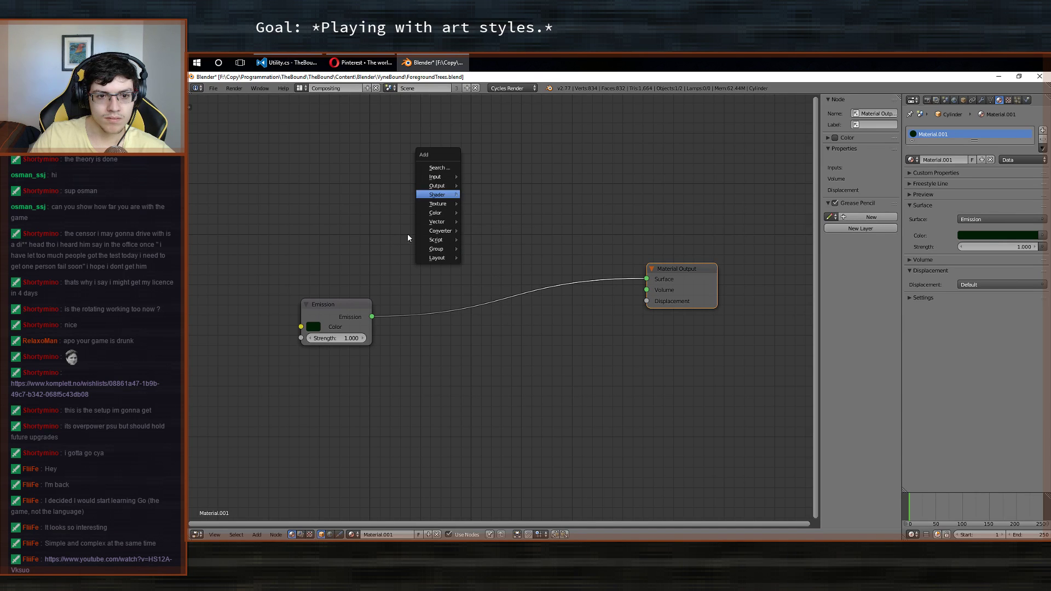
mouse_move(436, 223)
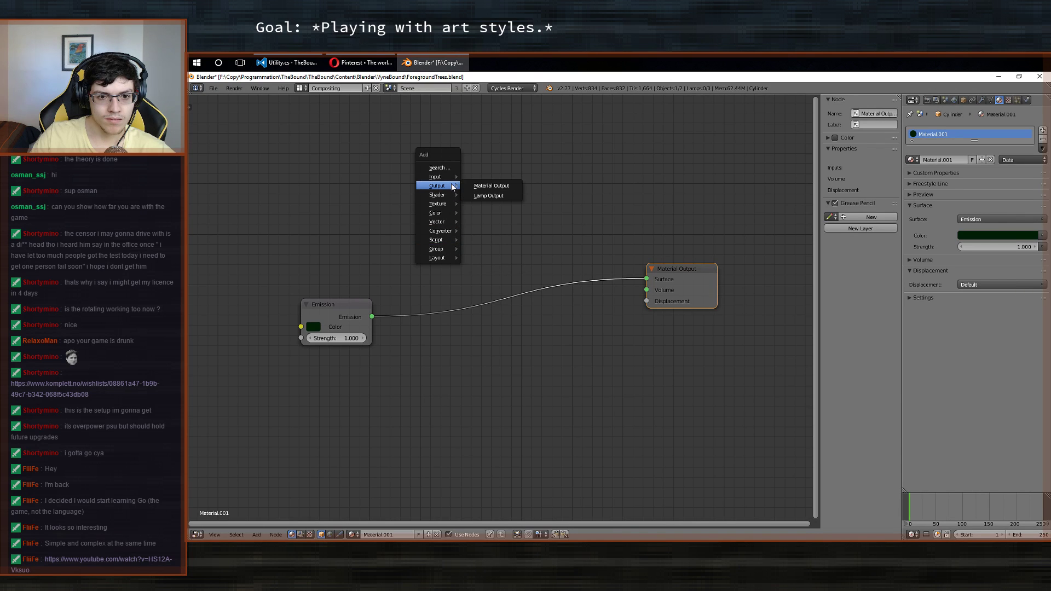
mouse_move(446, 178)
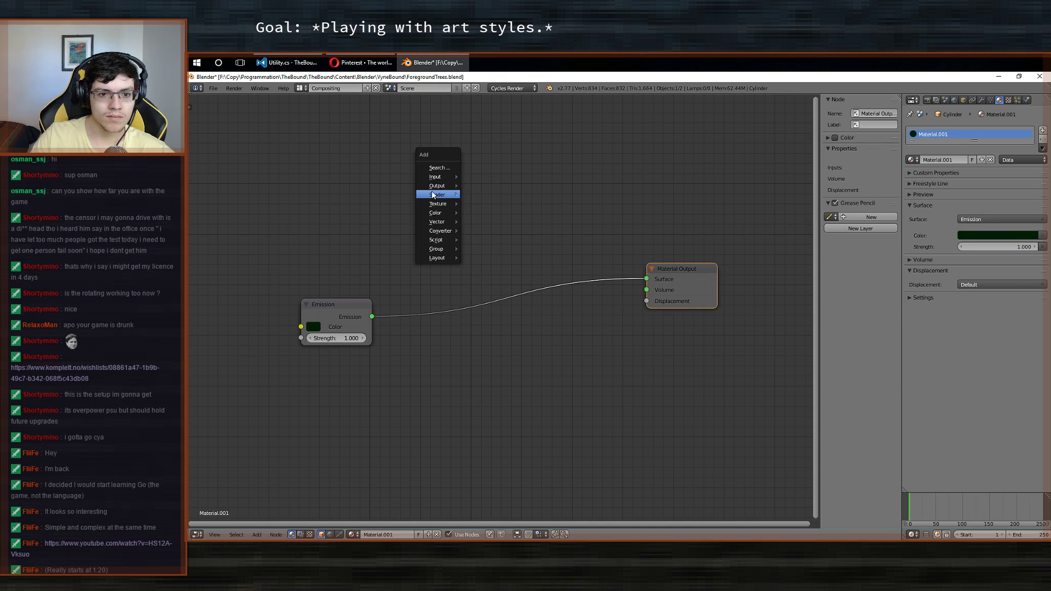
click(487, 195)
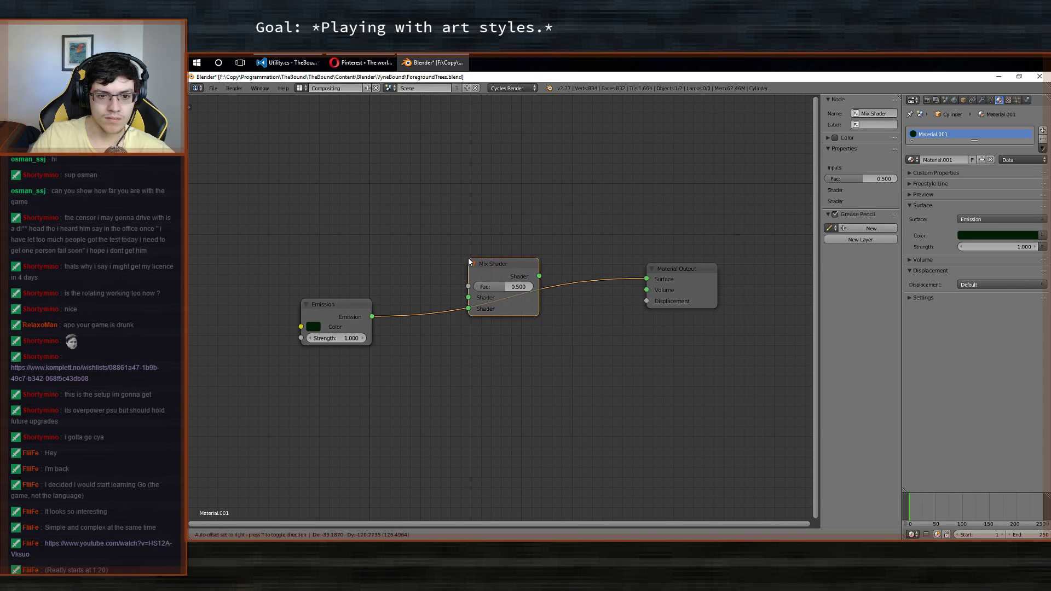
click(470, 259)
drag(473, 289, 473, 301)
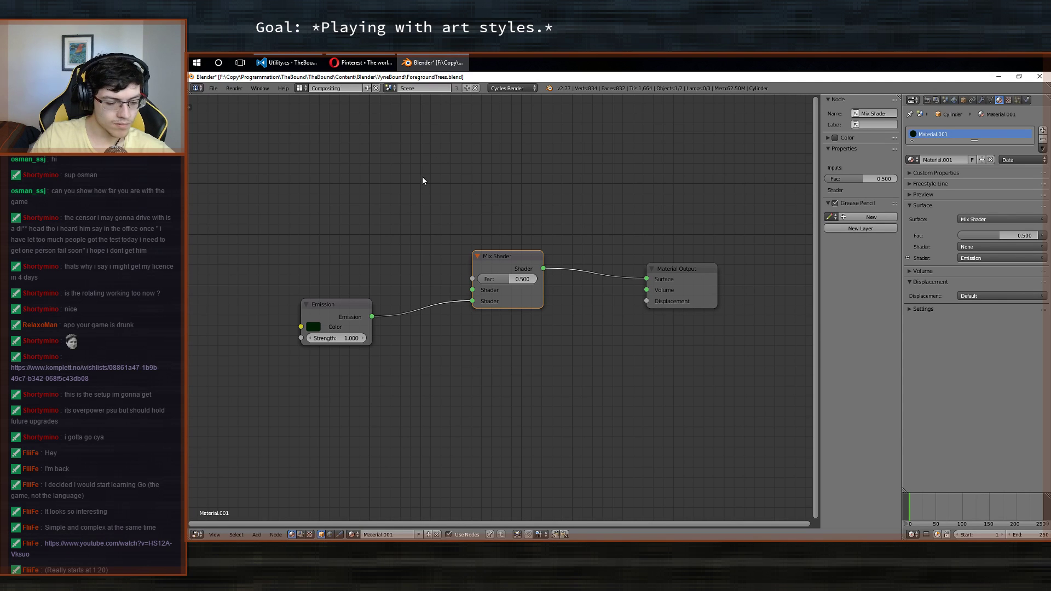
Add a Light Path node above the Emission node and connect Is Camera Ray to the Mix Shader's Fac input.
key(shift+a)
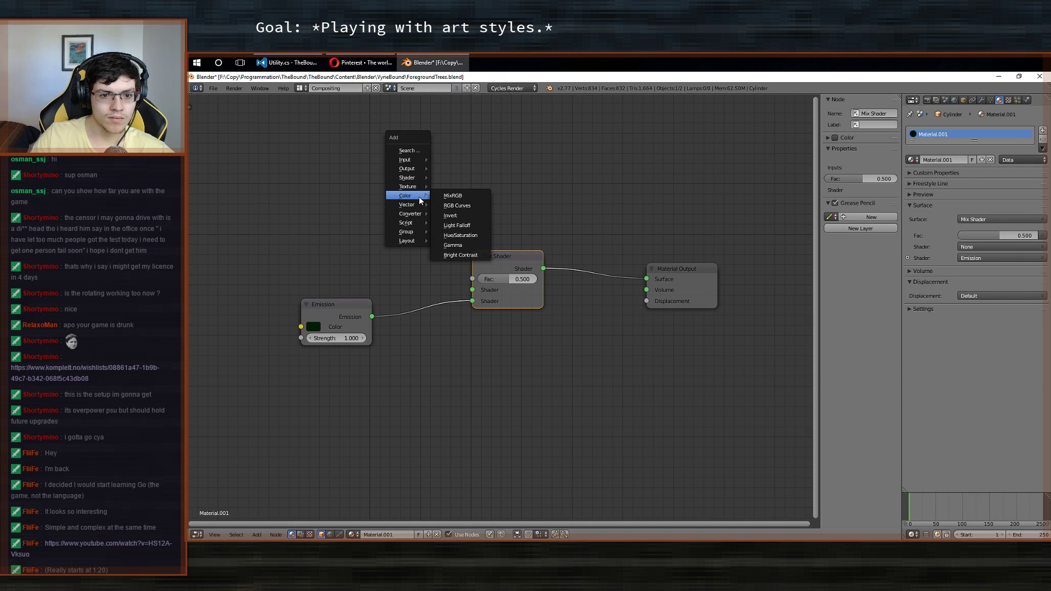
mouse_move(421, 205)
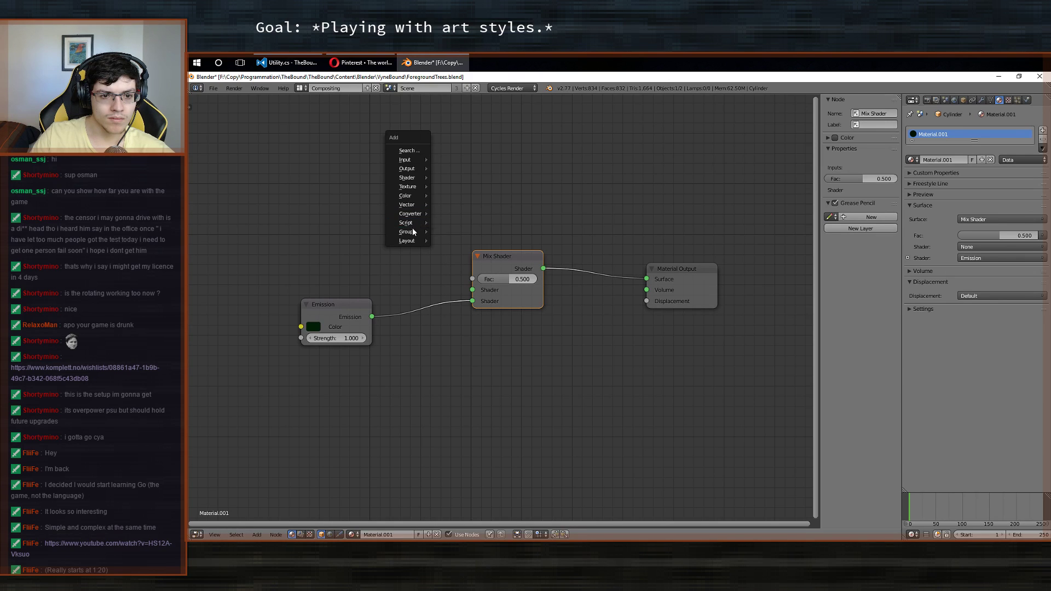
mouse_move(409, 246)
mouse_move(419, 161)
click(455, 179)
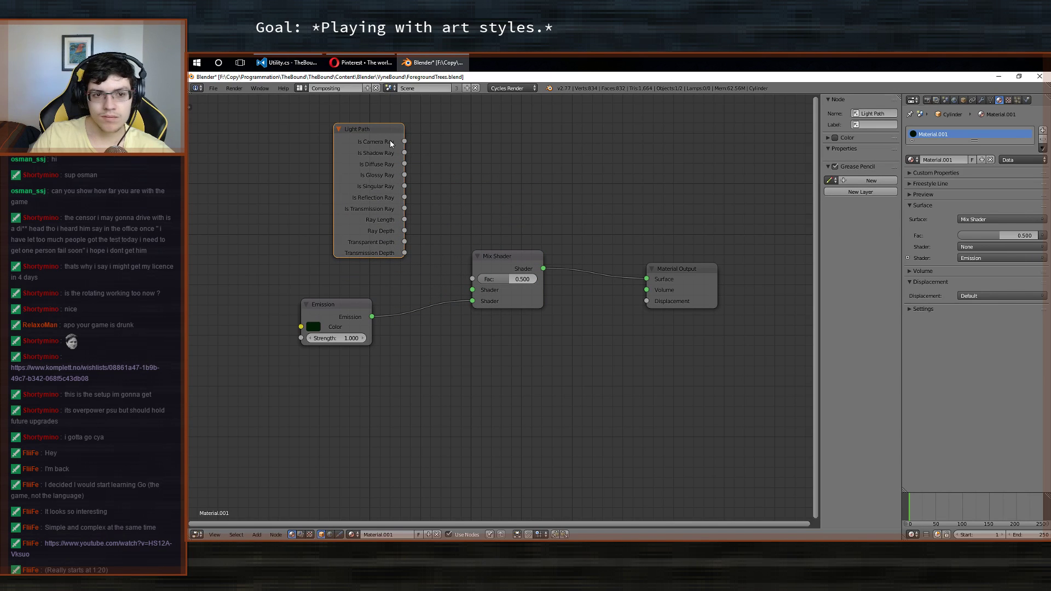
drag(407, 142, 472, 280)
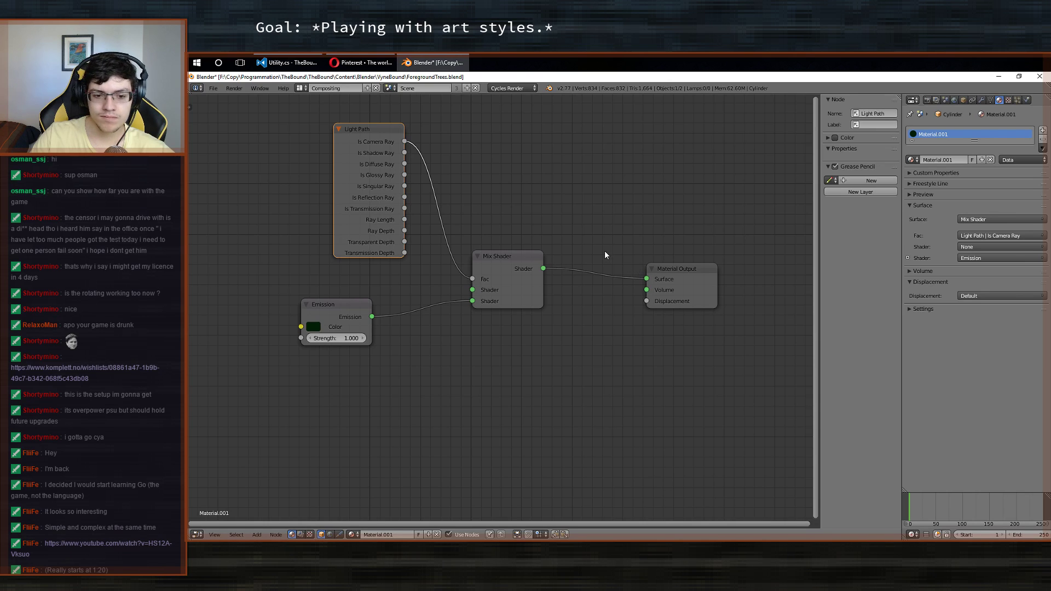
Delete the 3D View Full screen layout and switch to the Default layout.
click(300, 88)
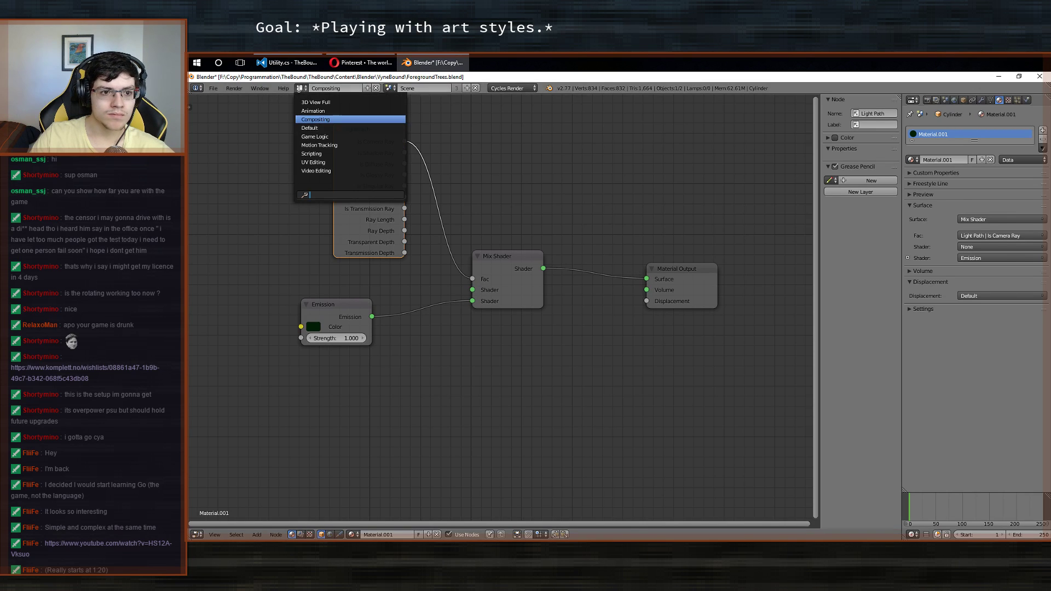
click(311, 98)
middle_drag(463, 235, 626, 369)
click(301, 88)
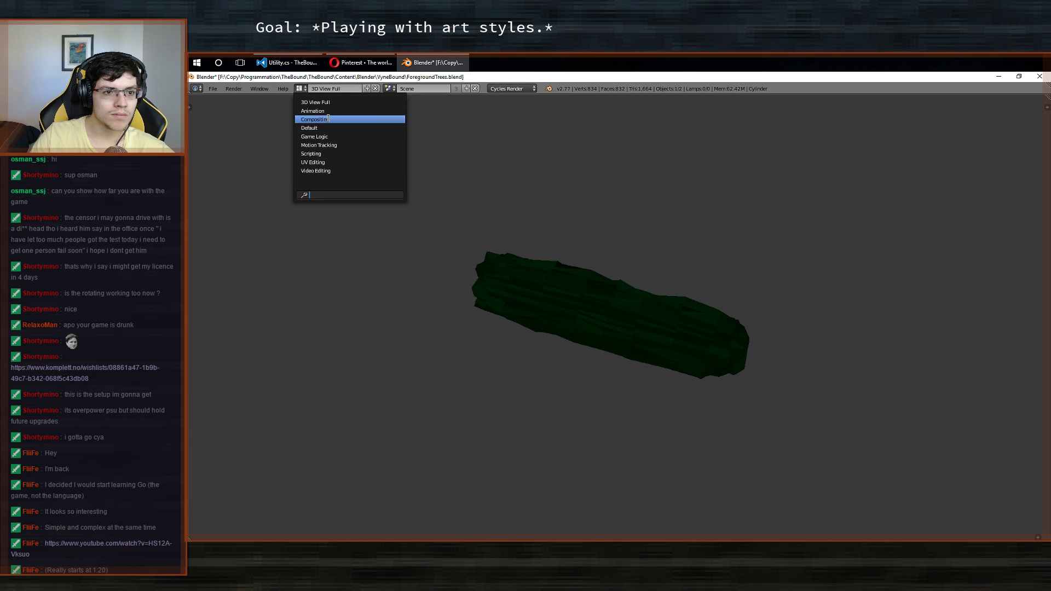
click(367, 102)
click(376, 88)
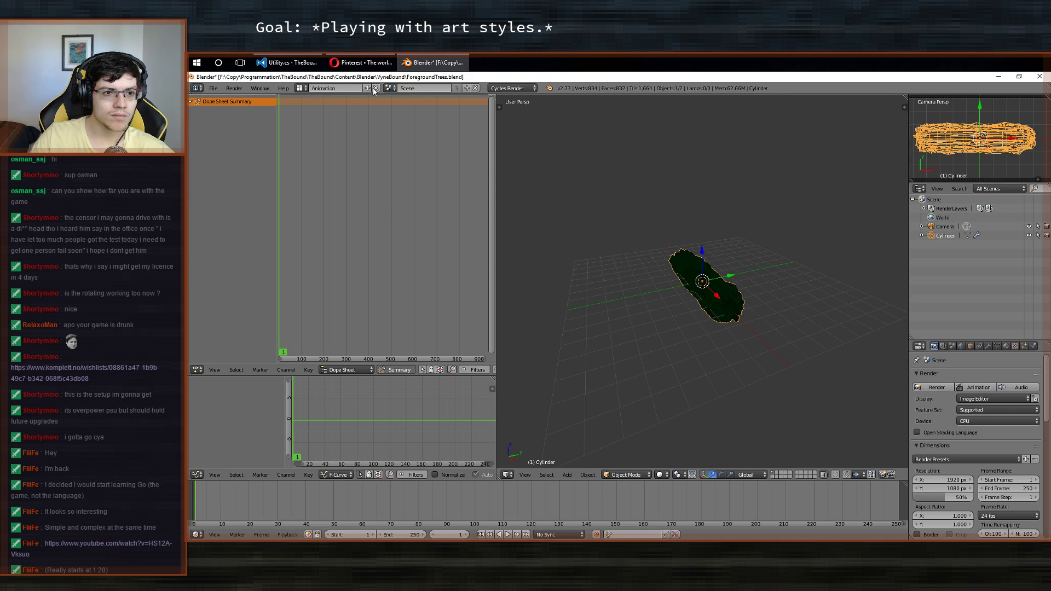
click(302, 88)
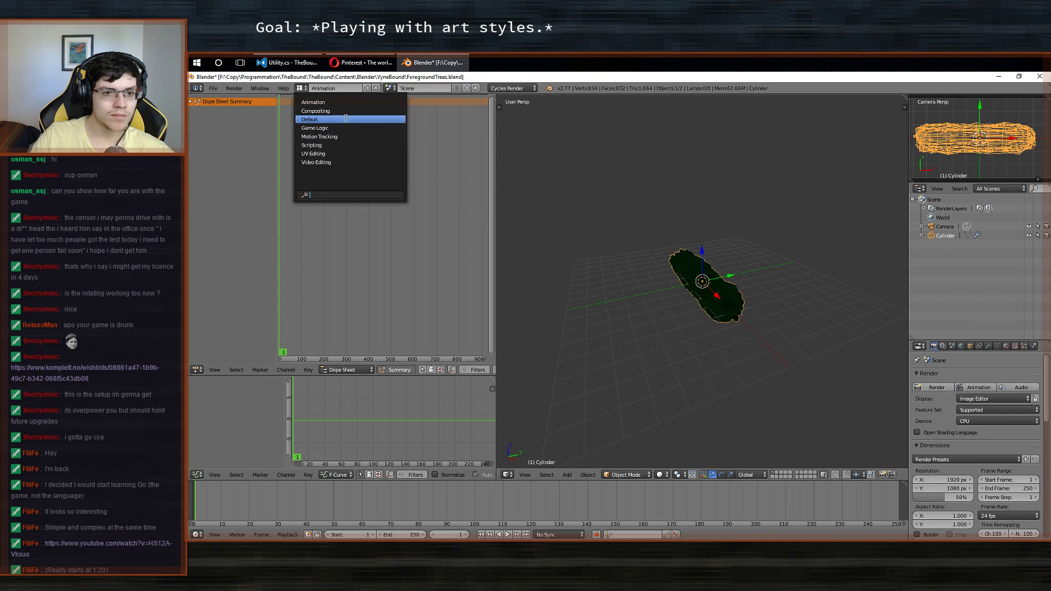
click(310, 120)
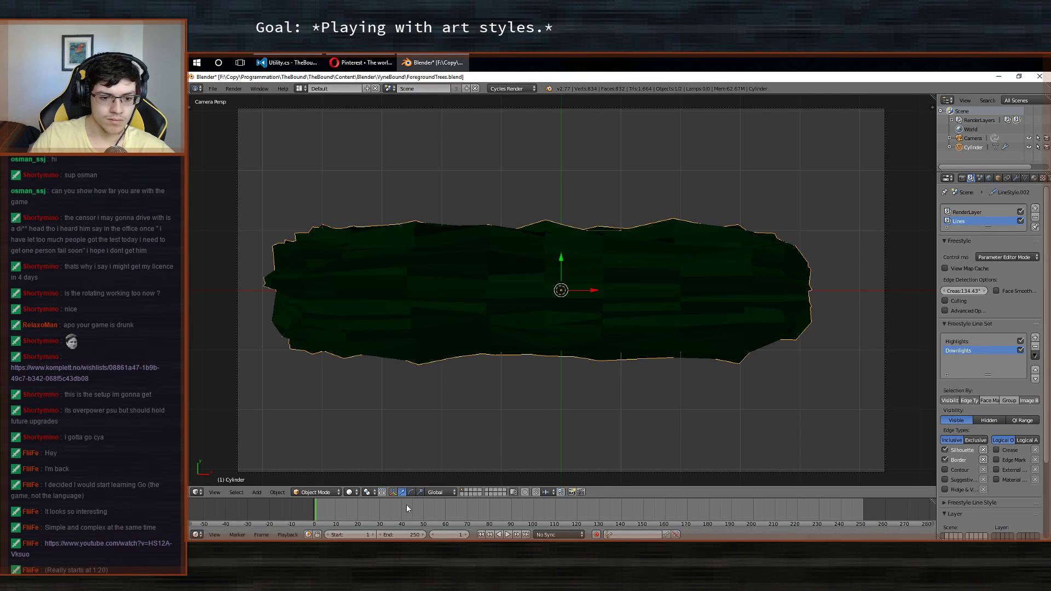
Set the viewport shading to Rendered in the camera view and render the image of the cylinder.
click(323, 493)
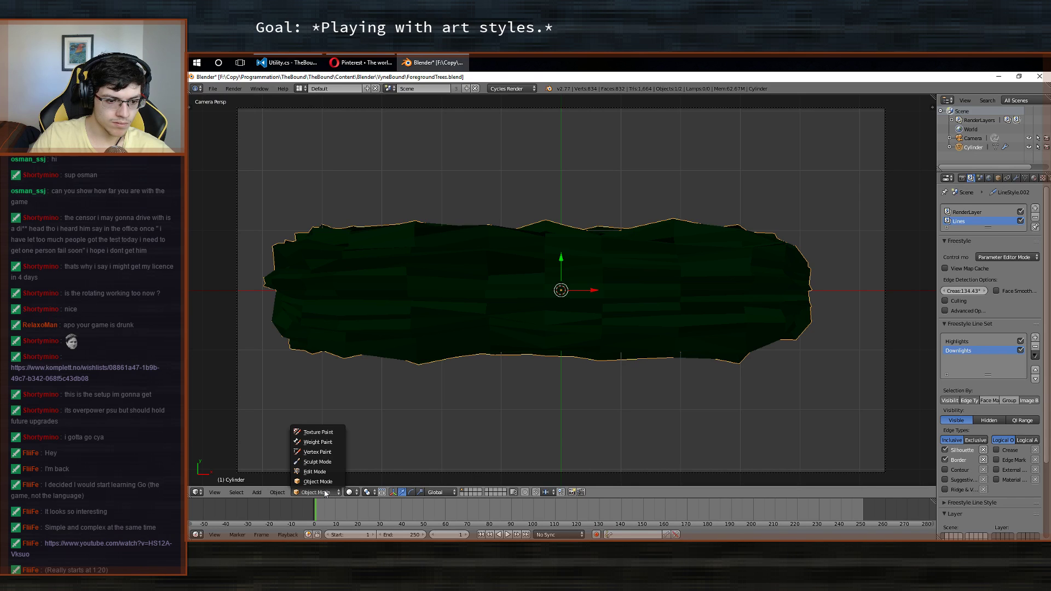
click(328, 492)
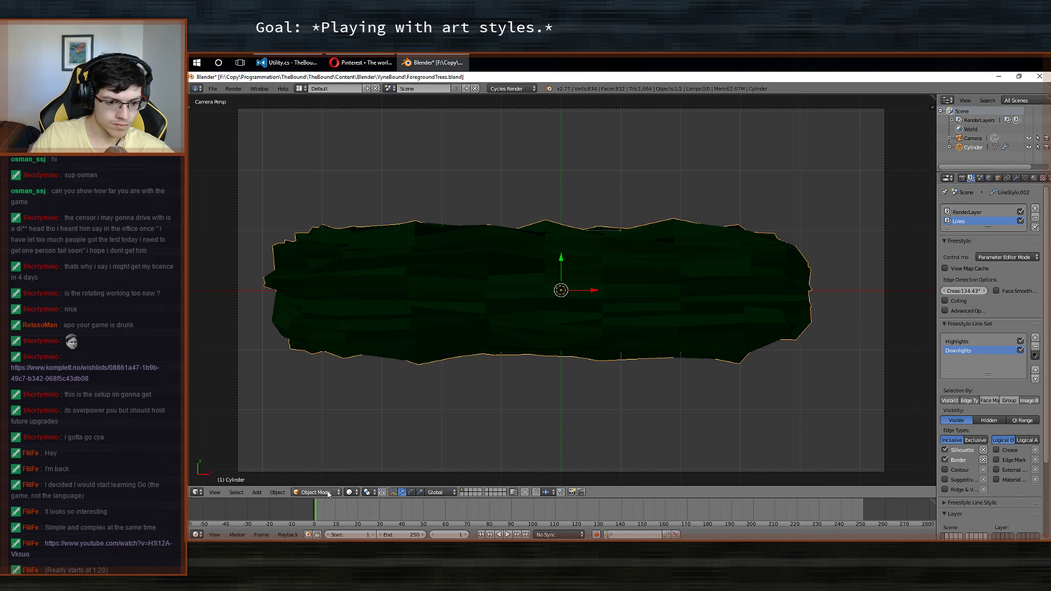
click(351, 492)
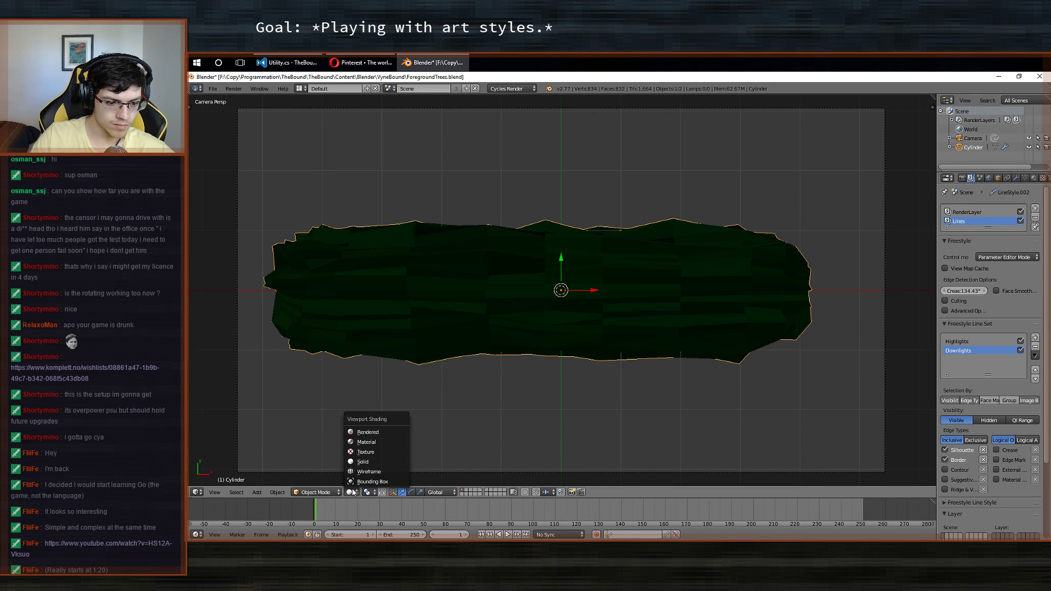
click(398, 433)
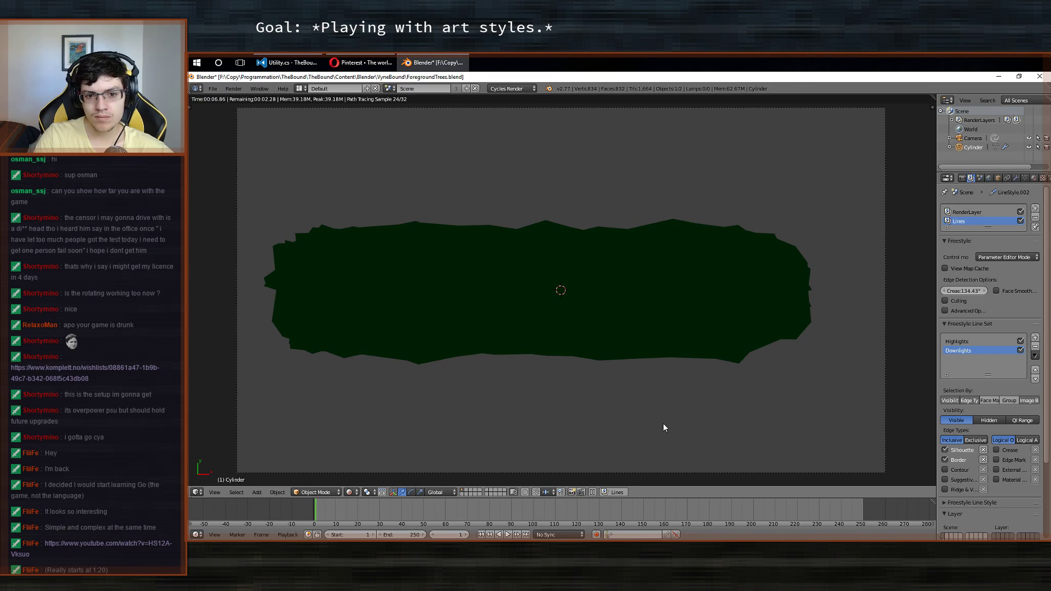
key(F12)
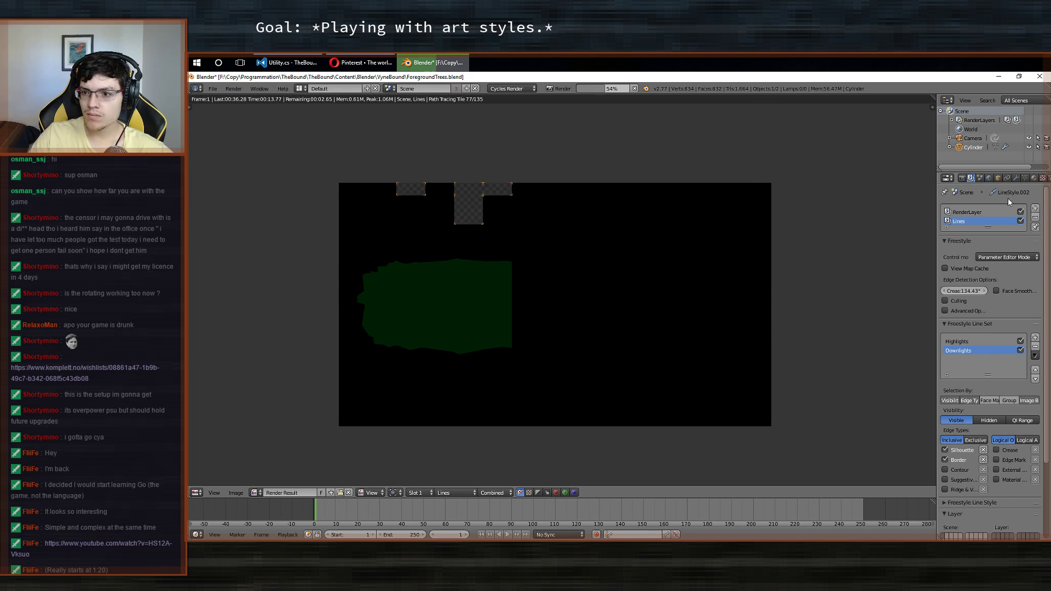
Collapse the Output section of the render settings and enable the Transparent option for Film.
click(962, 178)
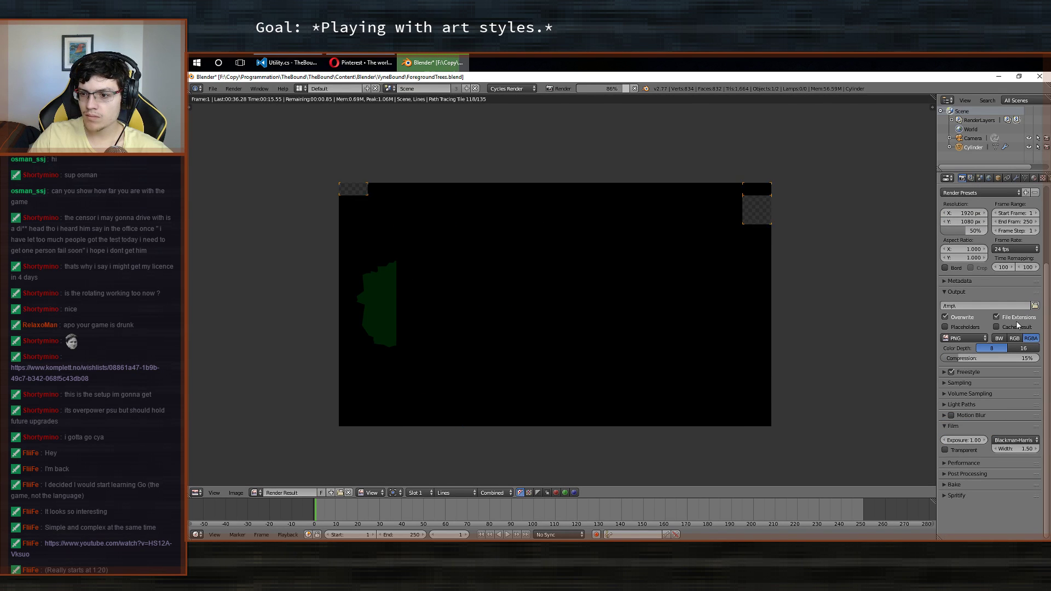
click(974, 292)
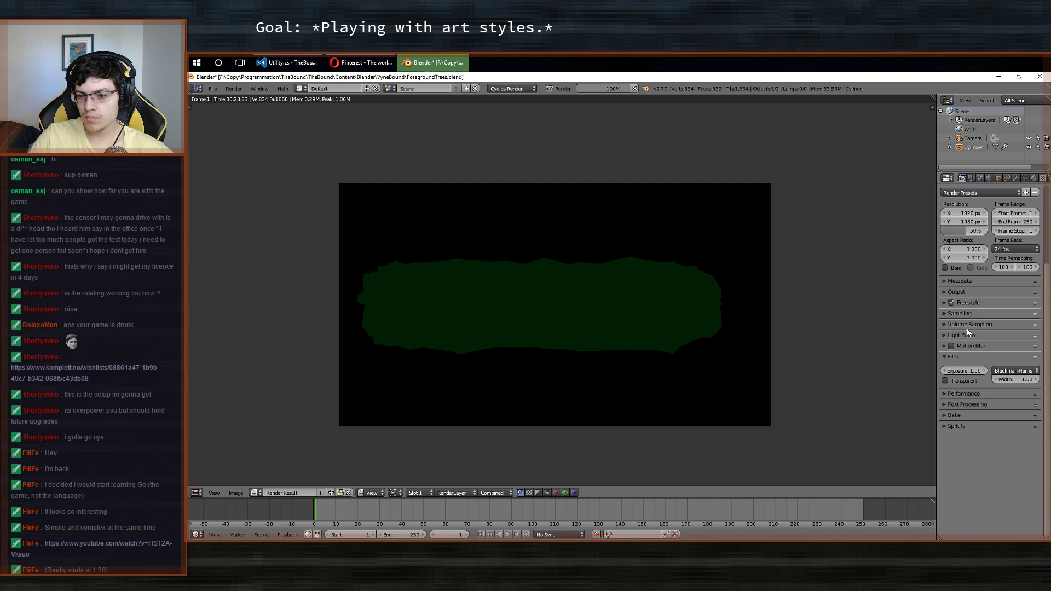
click(989, 179)
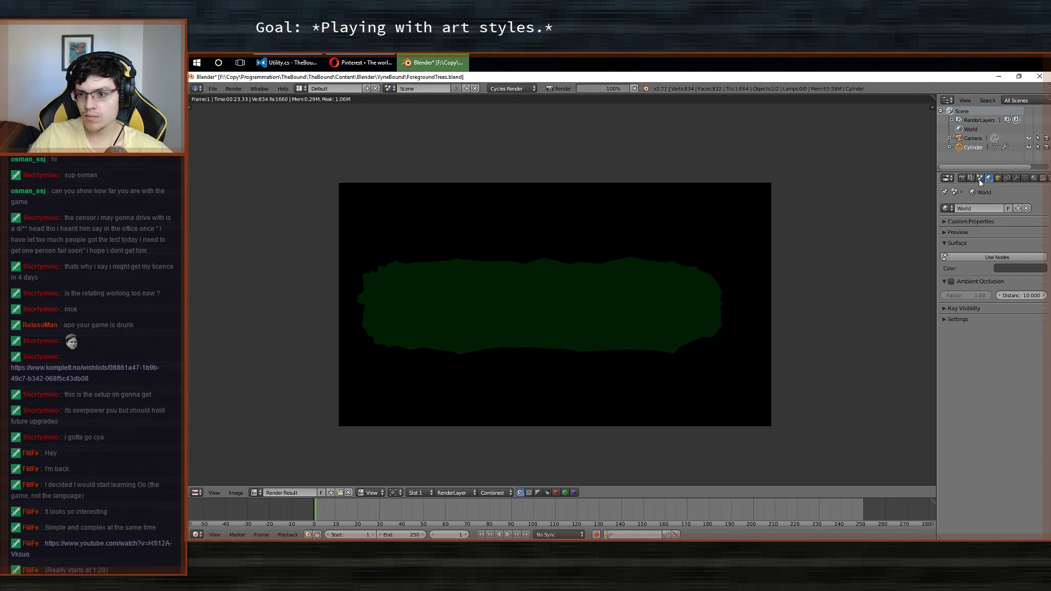
click(981, 178)
click(972, 179)
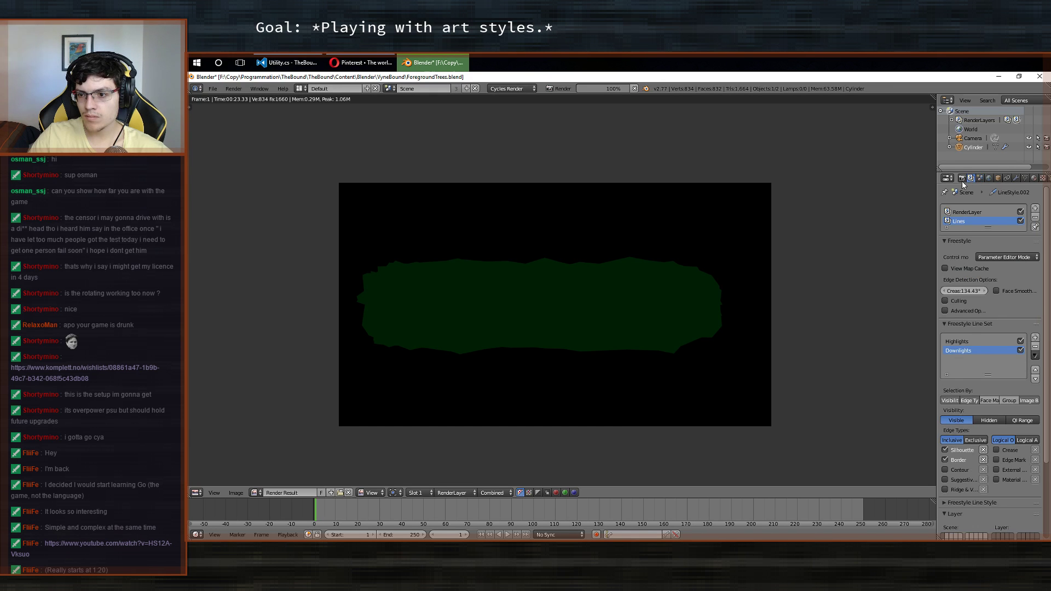
click(963, 179)
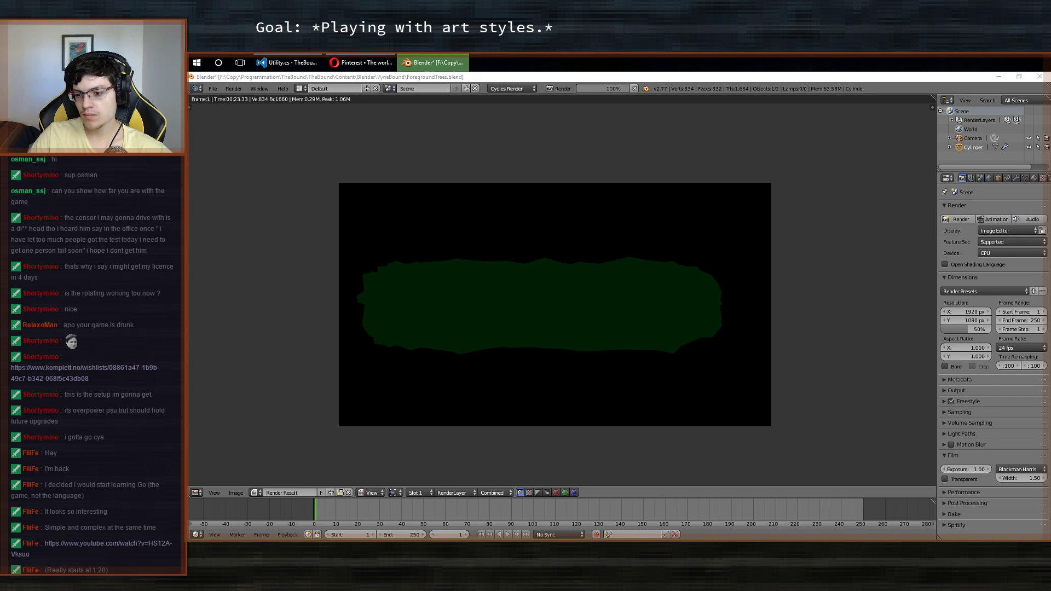
click(962, 479)
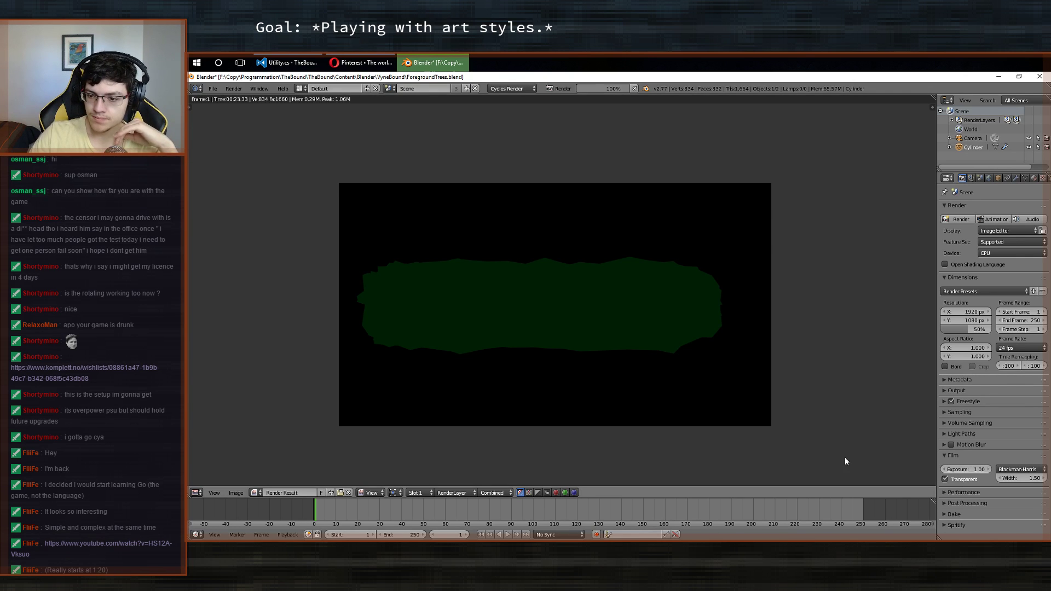
middle_drag(629, 408, 634, 356)
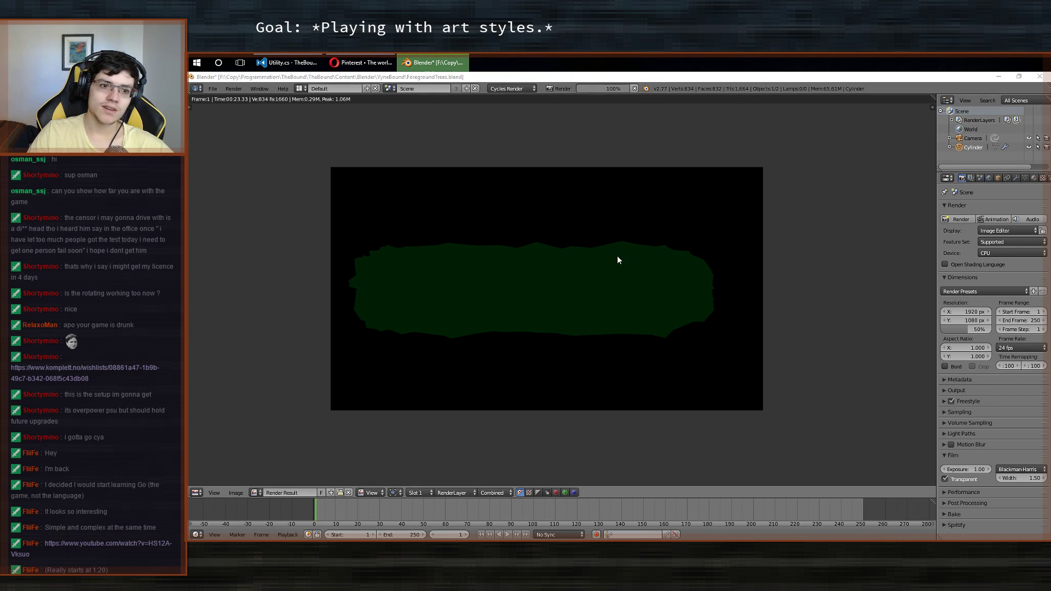
middle_drag(617, 256, 622, 260)
key(n)
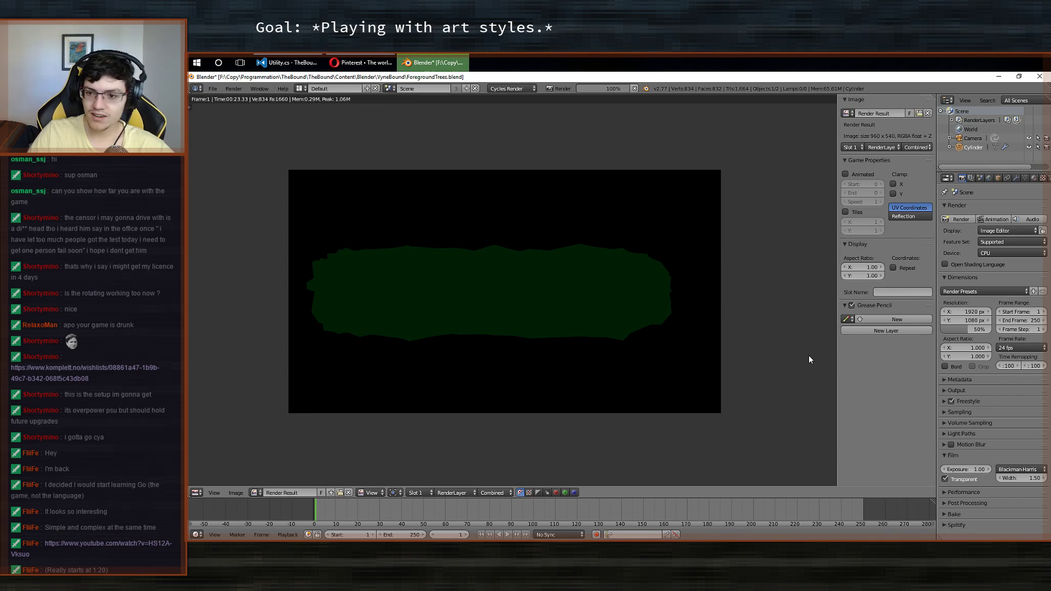
key(n)
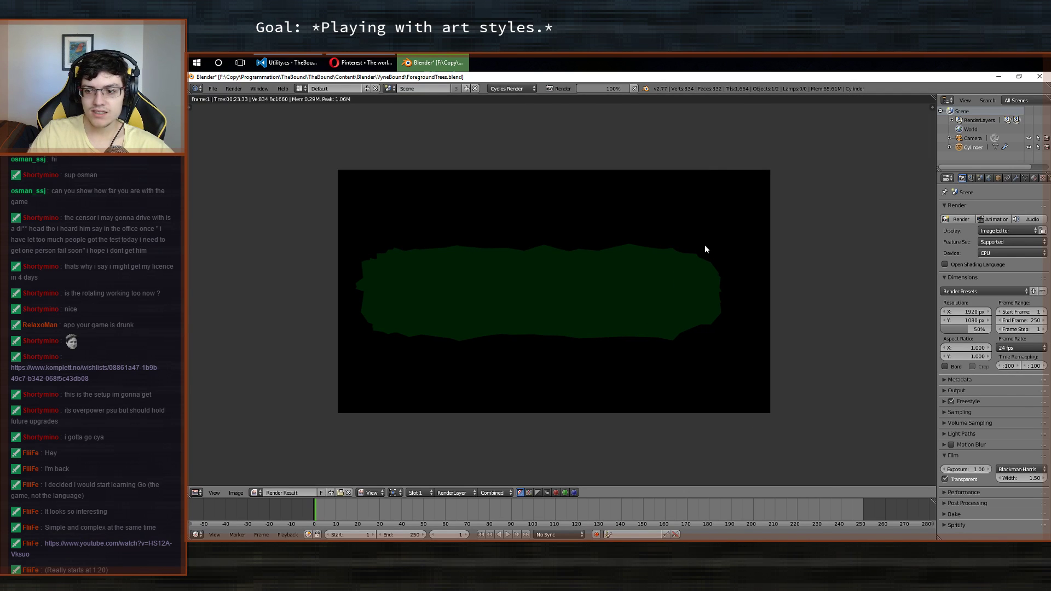
Set the Cycles render device to GPU Compute with the Supported feature set and render the image.
click(1035, 253)
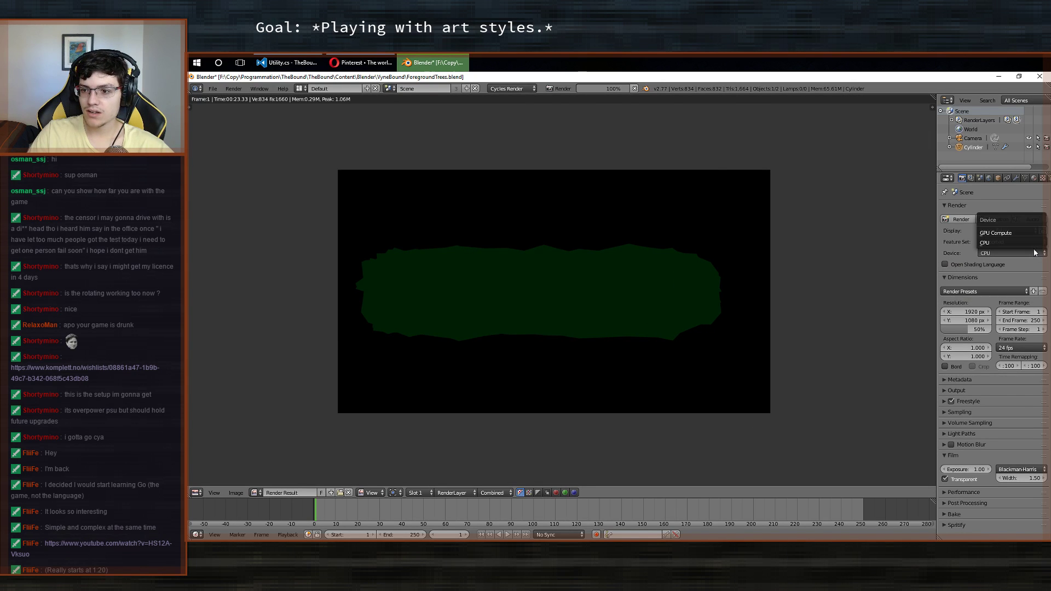
click(1016, 233)
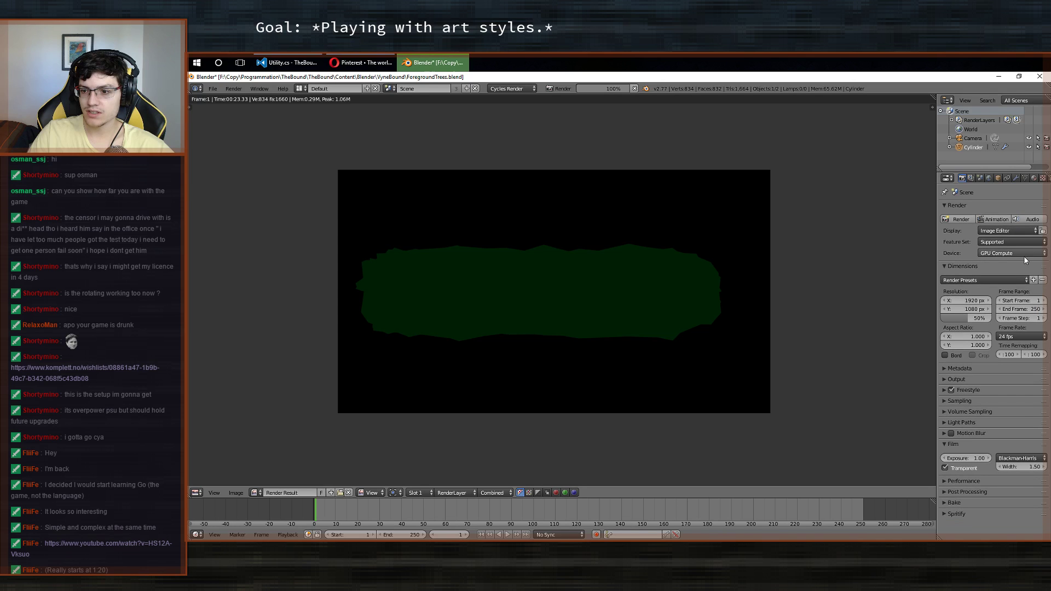
click(1013, 242)
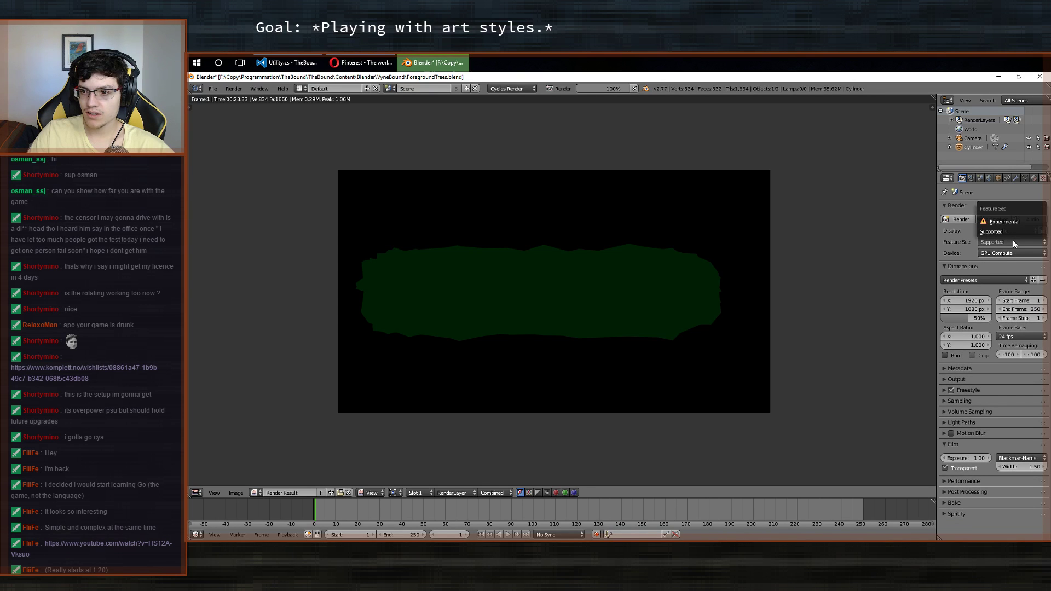
click(1013, 242)
click(1013, 241)
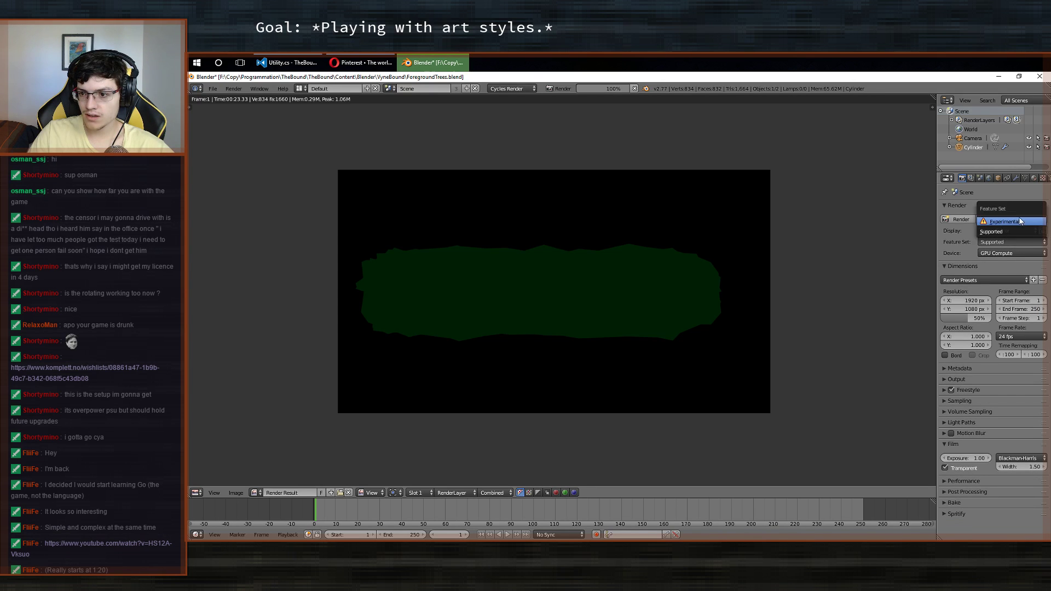
click(1007, 242)
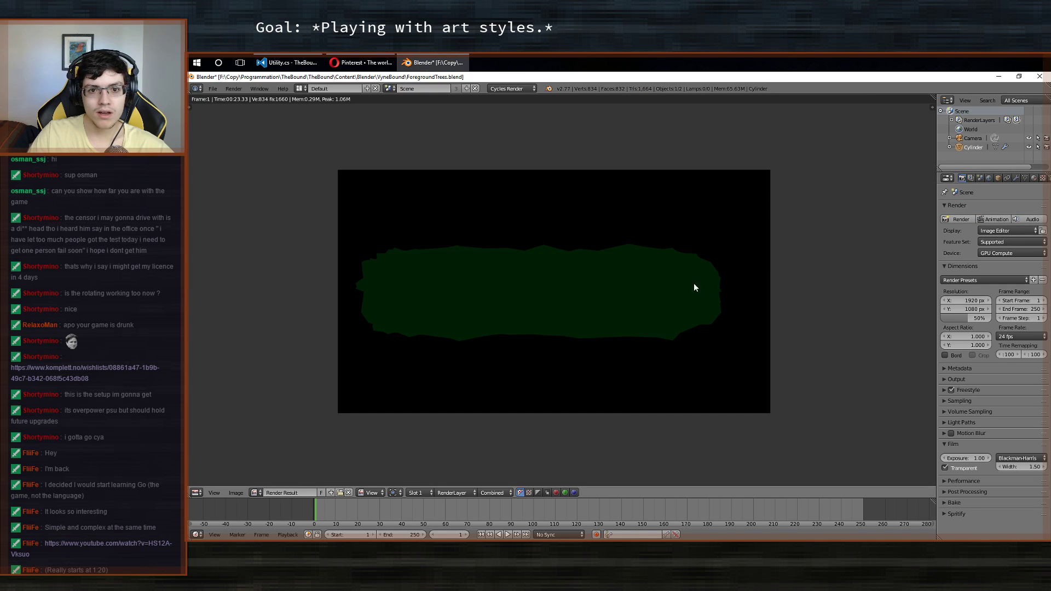
key(F12)
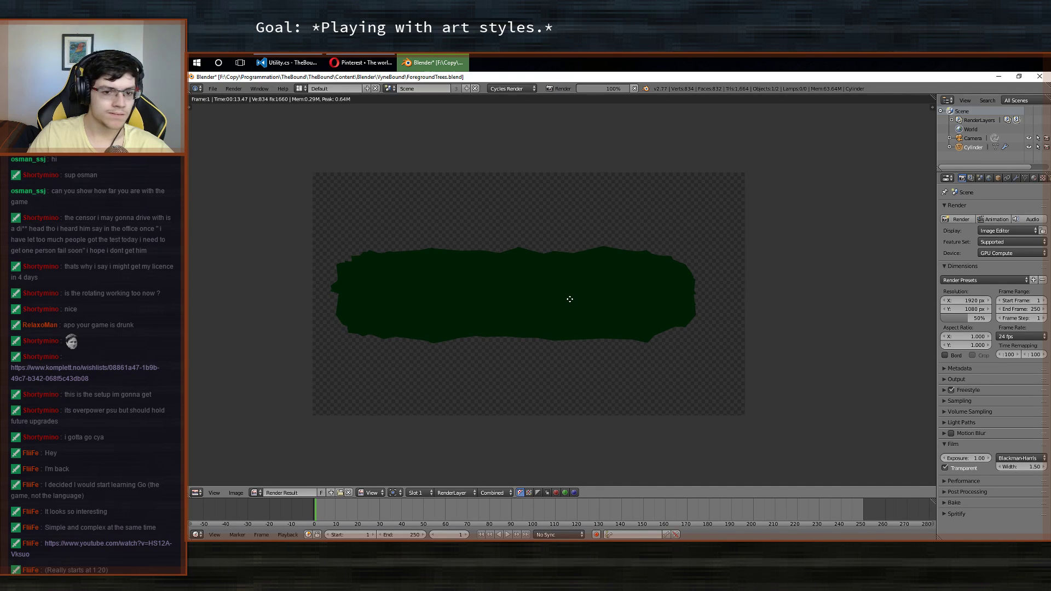
middle_drag(573, 302, 664, 287)
middle_drag(828, 331, 711, 334)
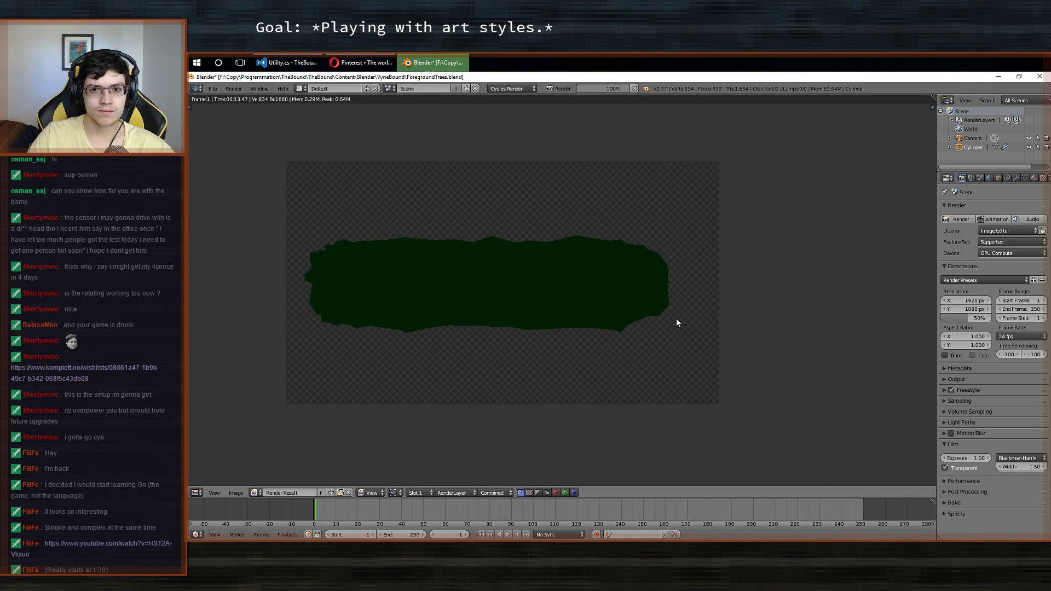
middle_drag(677, 321, 758, 301)
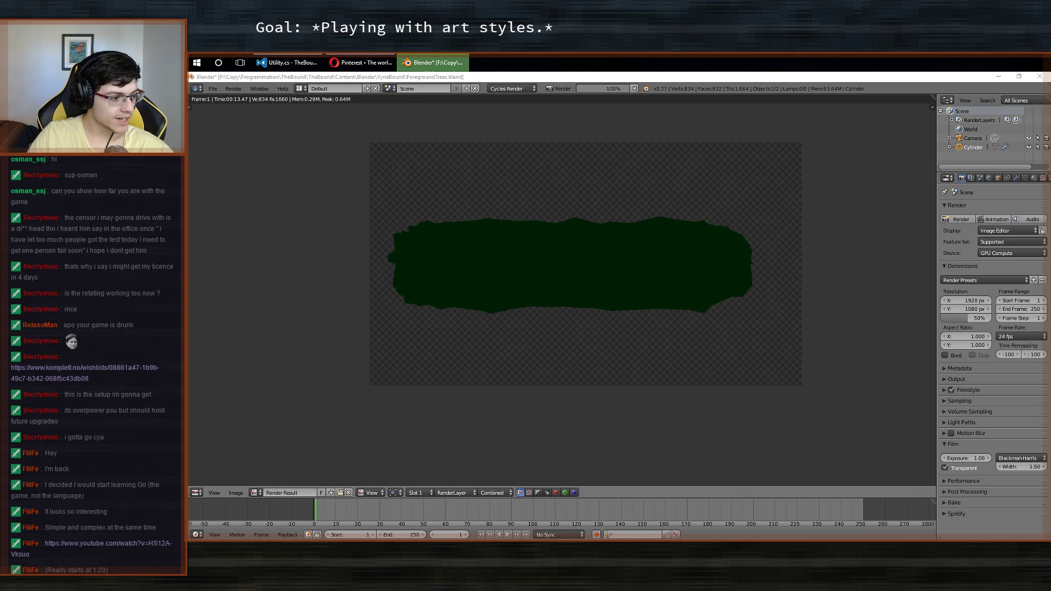
middle_drag(687, 246, 745, 260)
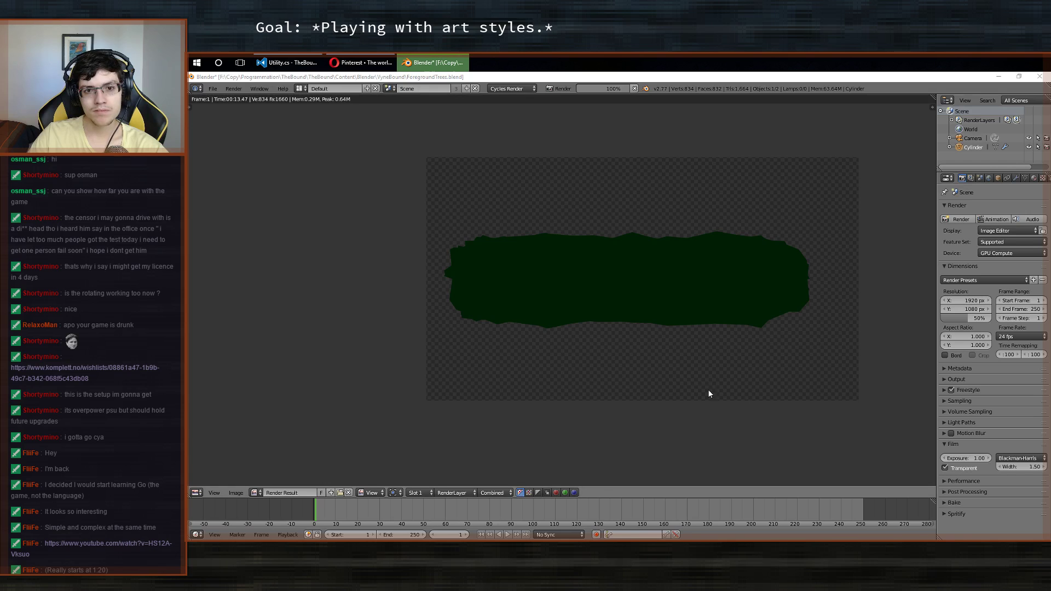
middle_drag(708, 389, 613, 349)
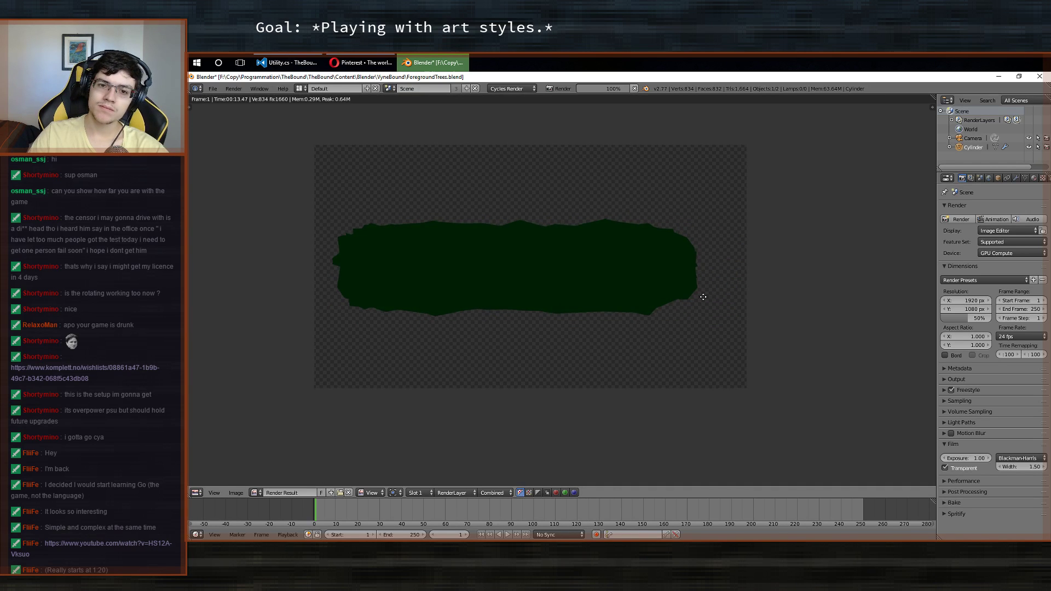
middle_drag(681, 258, 627, 257)
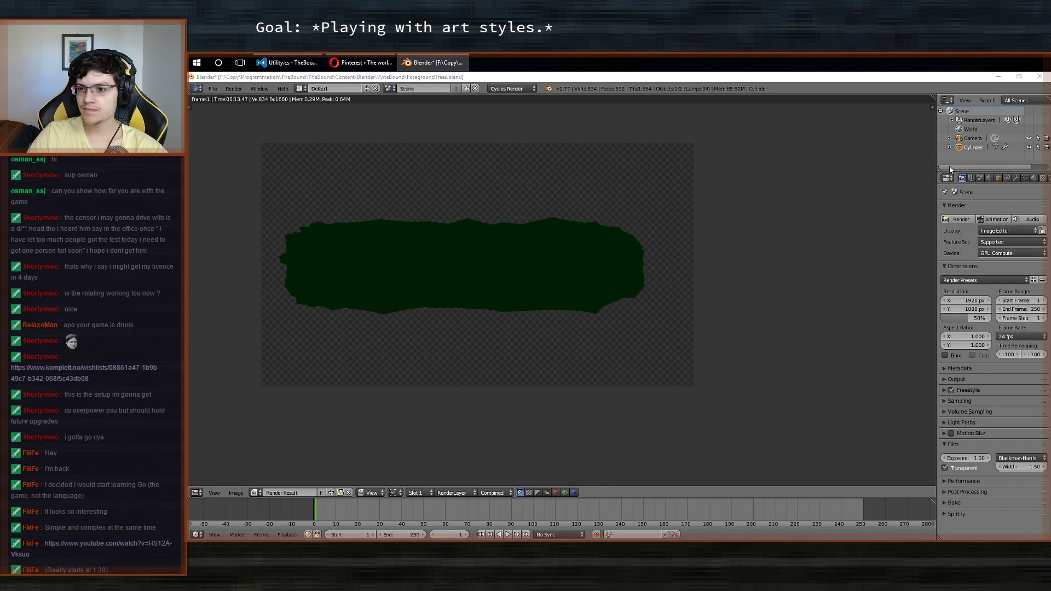
Expand the Freestyle Line Style settings of the Downlights line set and check its base color and edge types.
click(971, 178)
scroll(983, 307, down, 4)
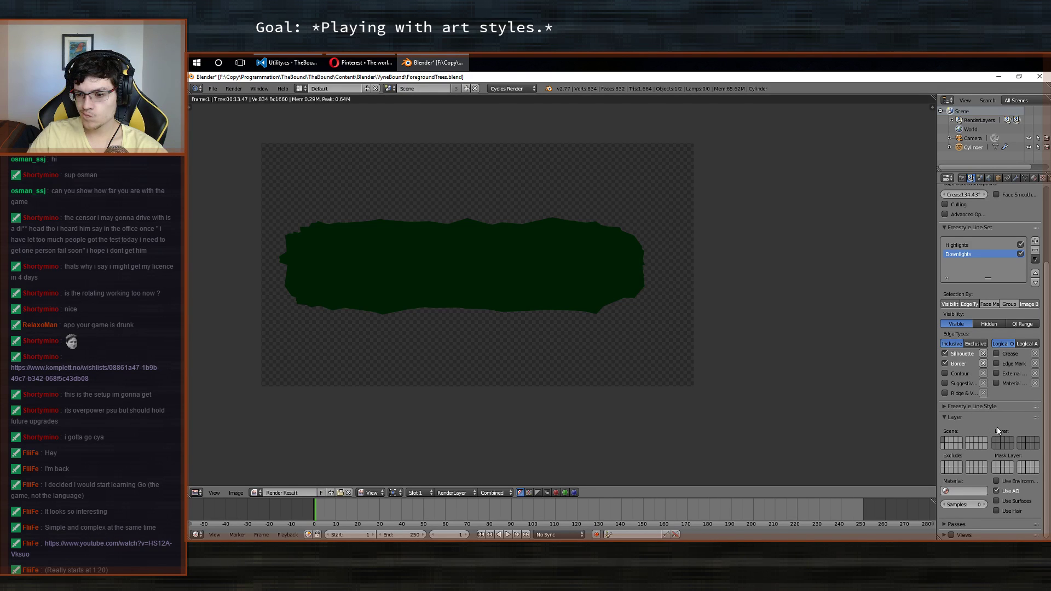
click(976, 406)
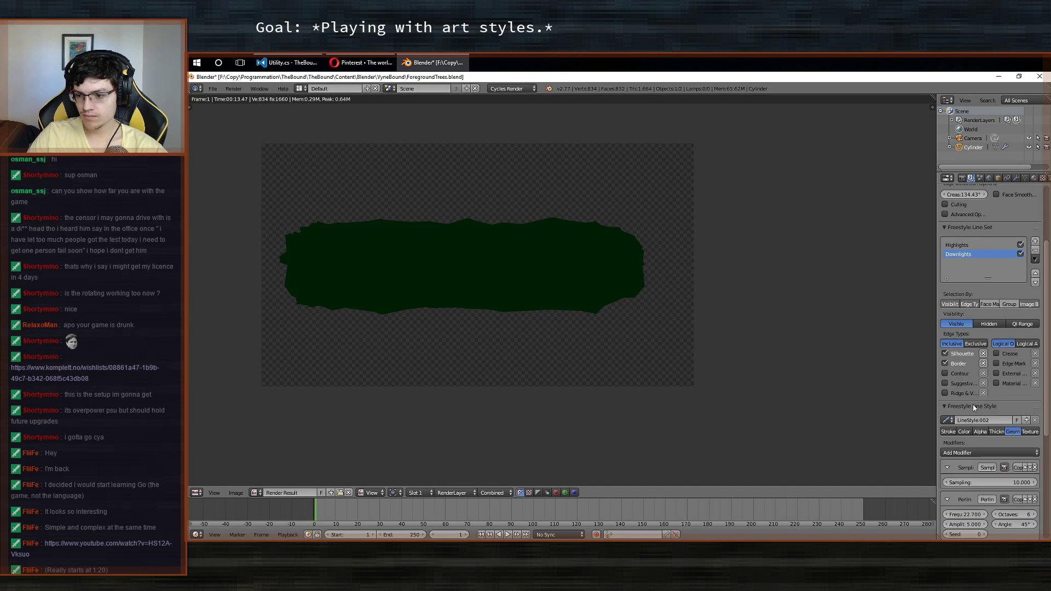
scroll(964, 377, down, 4)
click(964, 342)
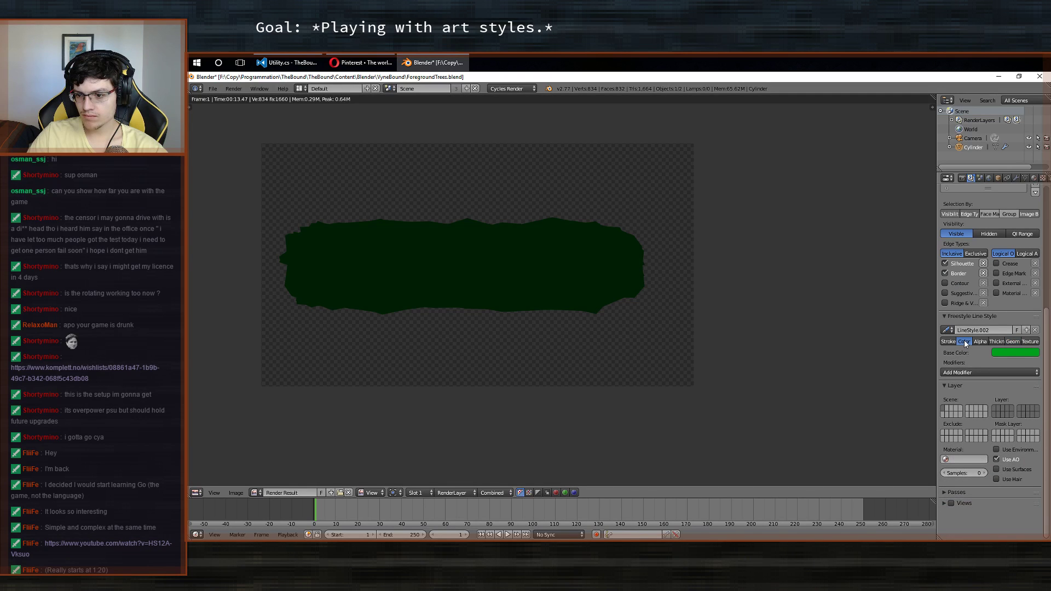
click(984, 373)
click(981, 373)
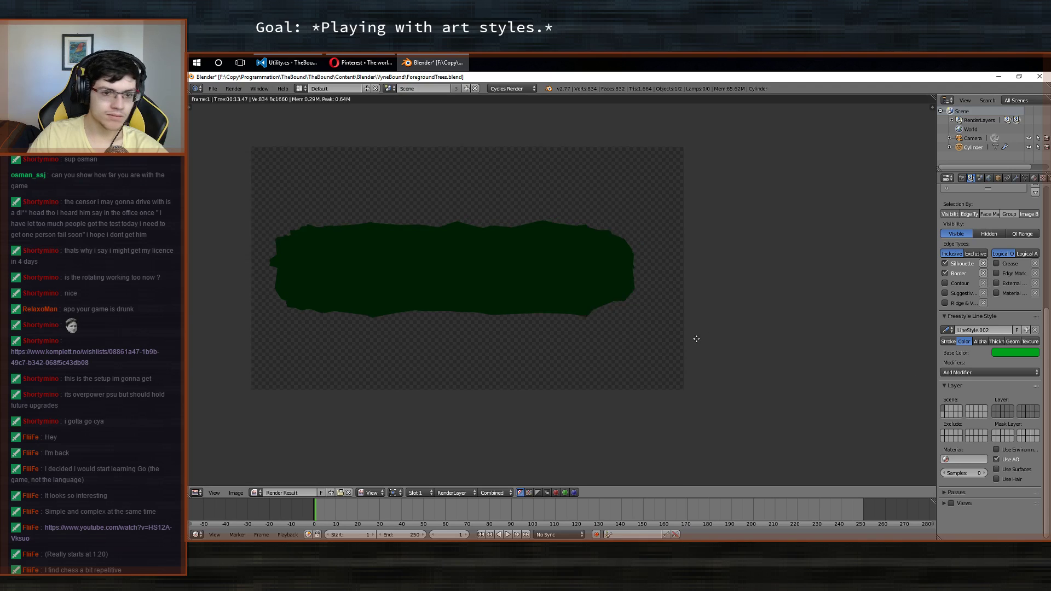
middle_drag(694, 340, 764, 345)
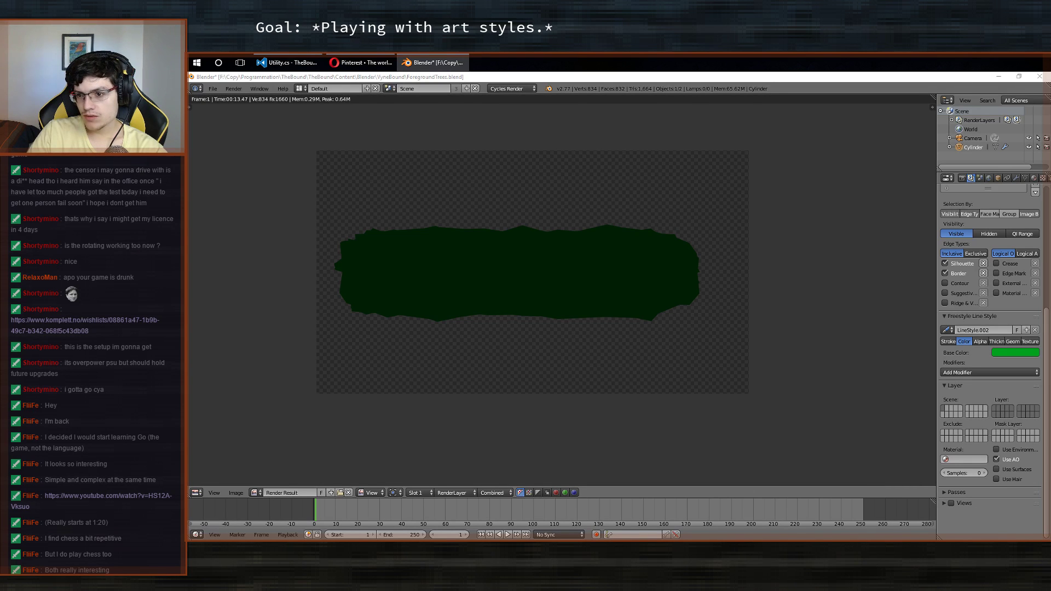
scroll(980, 326, up, 6)
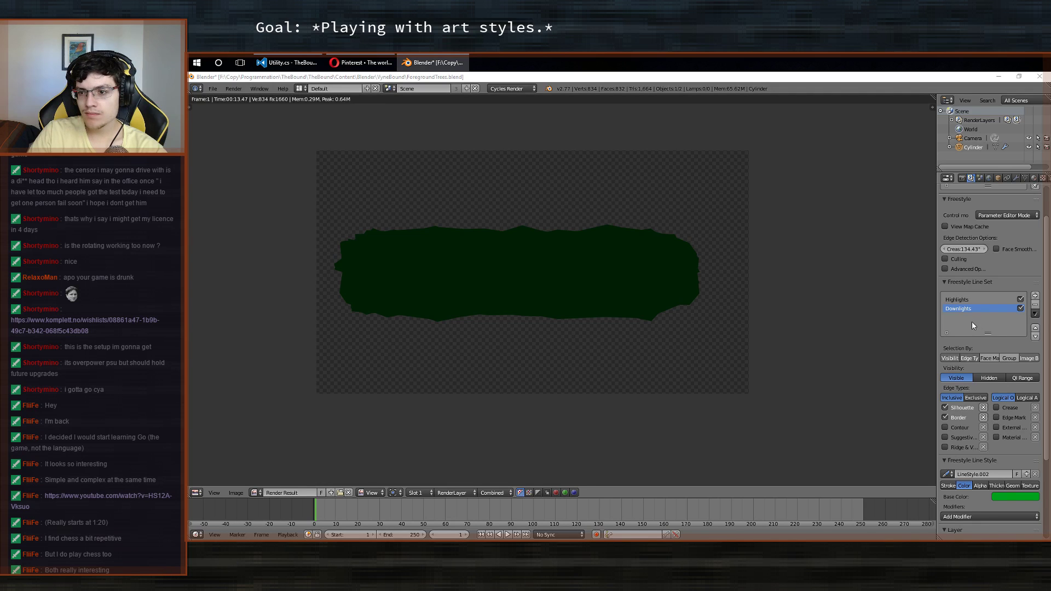
scroll(972, 321, down, 5)
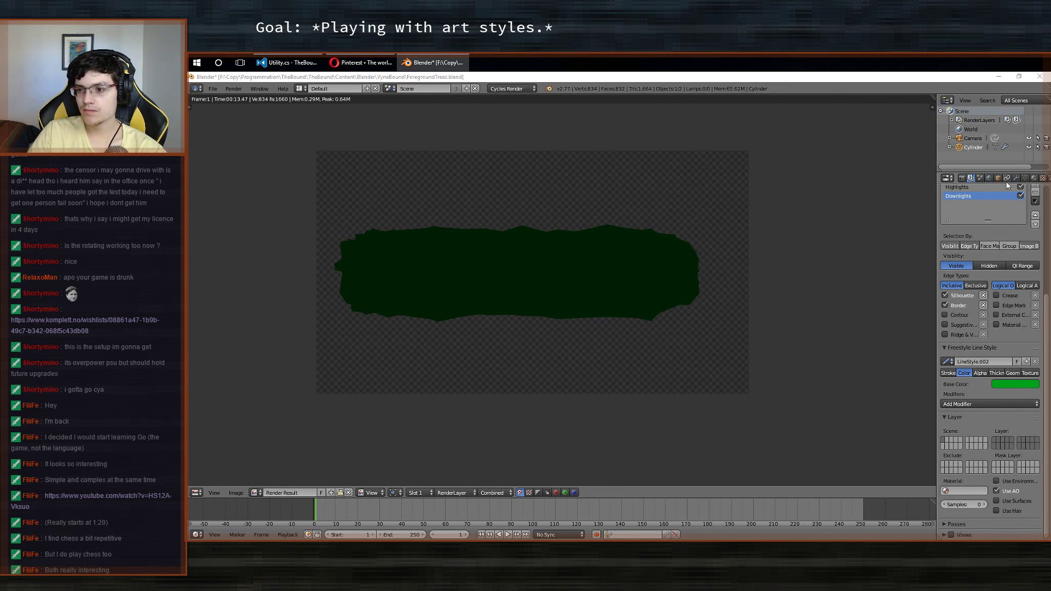
Expand the Freestyle Line settings of the cylinder's material and check its line color and priority.
click(1034, 178)
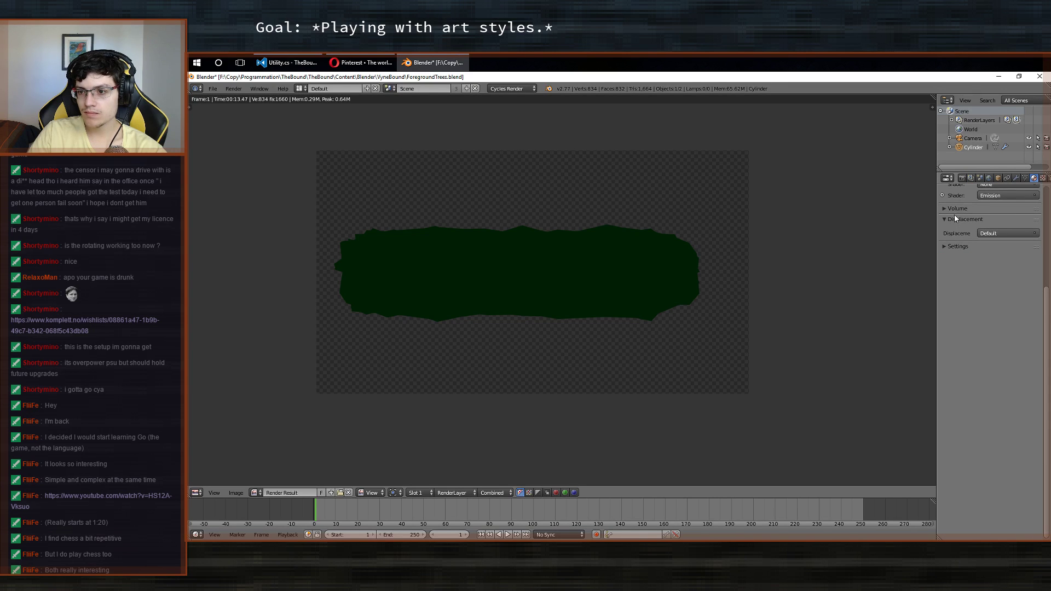
scroll(956, 235, up, 6)
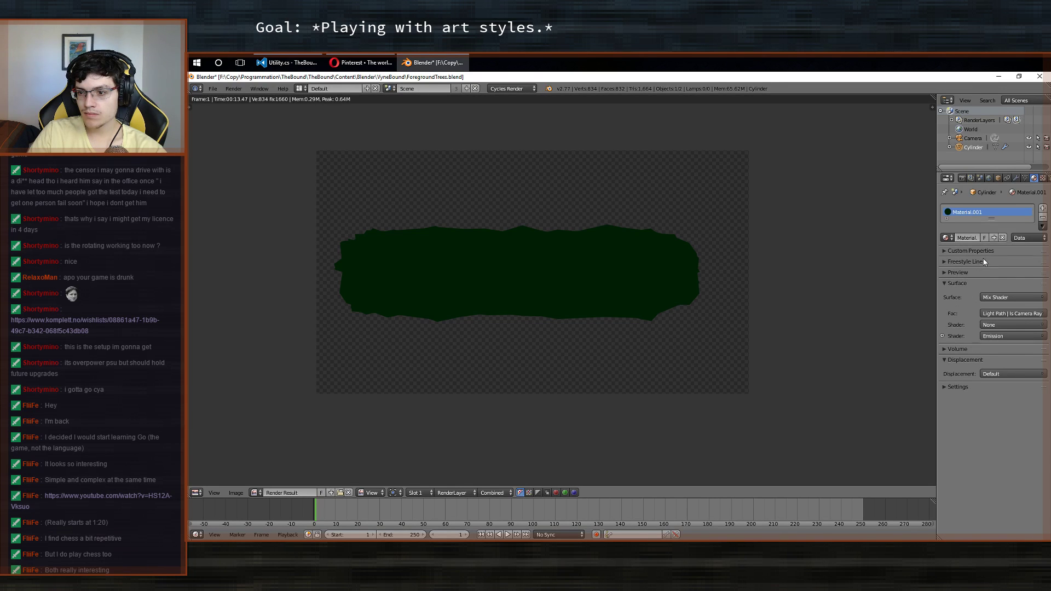
click(984, 262)
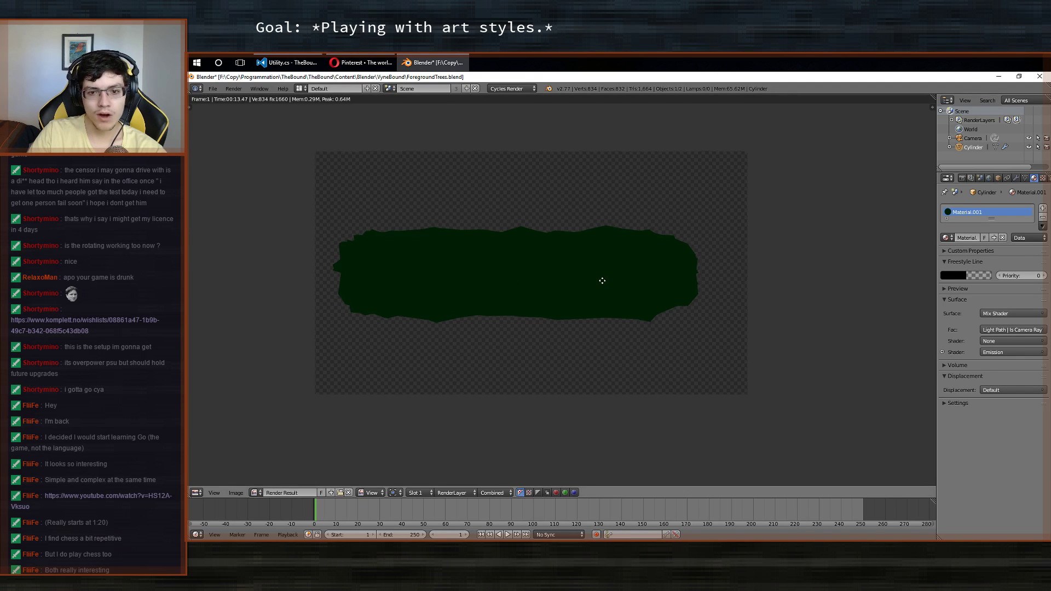
middle_drag(603, 280, 575, 260)
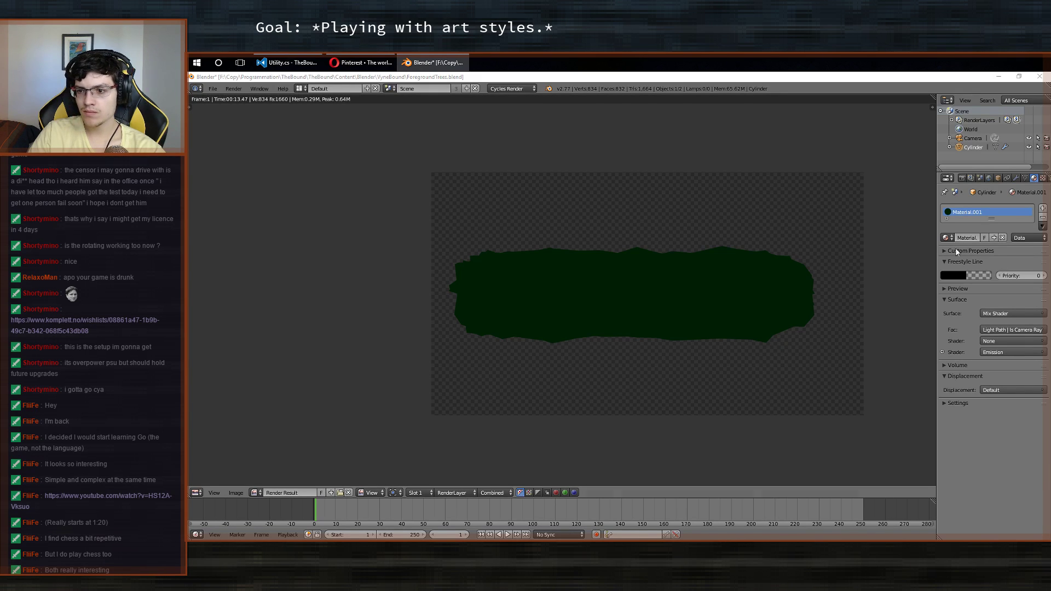
Select the Highlights line set in the Lines render layer and check its edge types, including Crease.
click(972, 179)
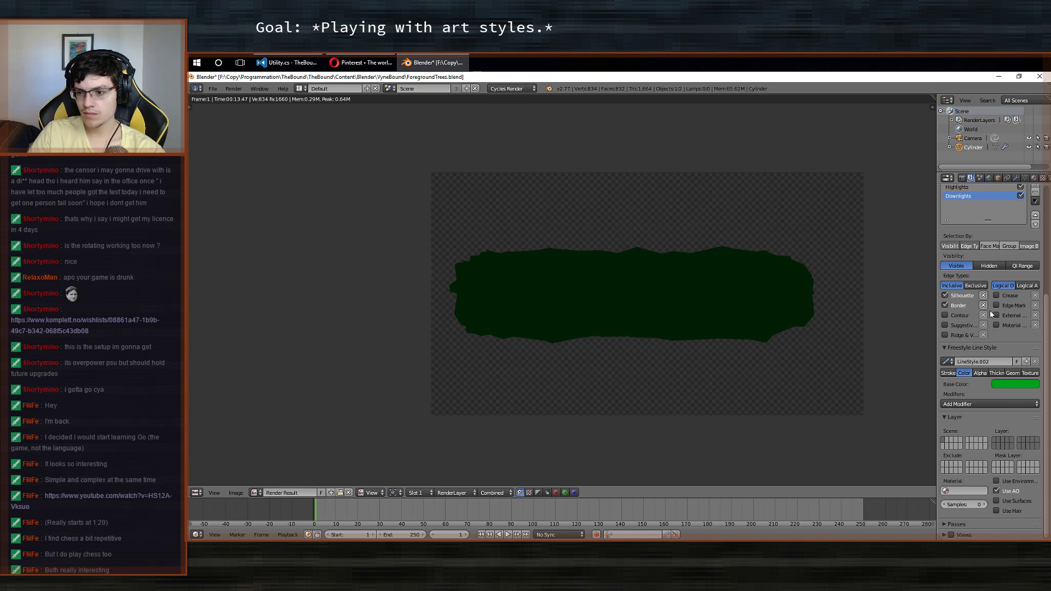
click(980, 188)
scroll(989, 230, up, 3)
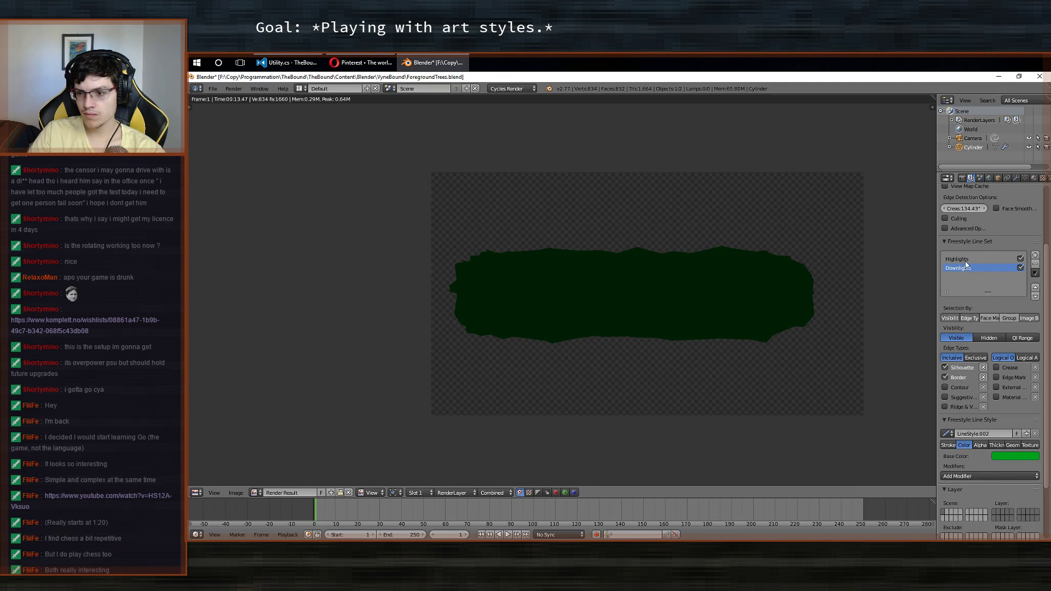
click(997, 368)
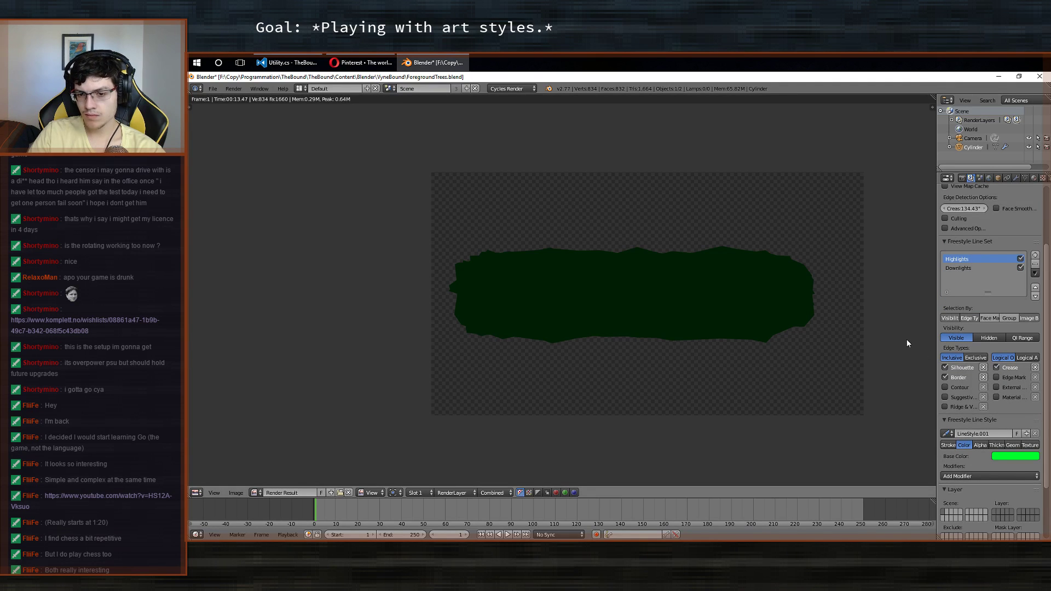
scroll(1015, 313, up, 3)
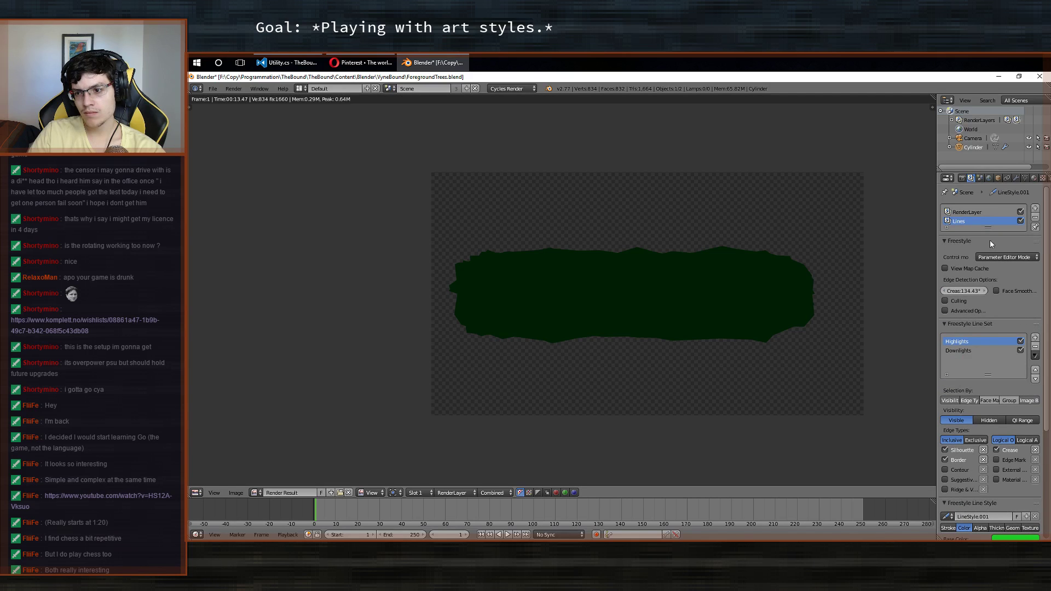
Return to the render settings, keep Image Editor as the display, render the image again and inspect the result.
click(963, 178)
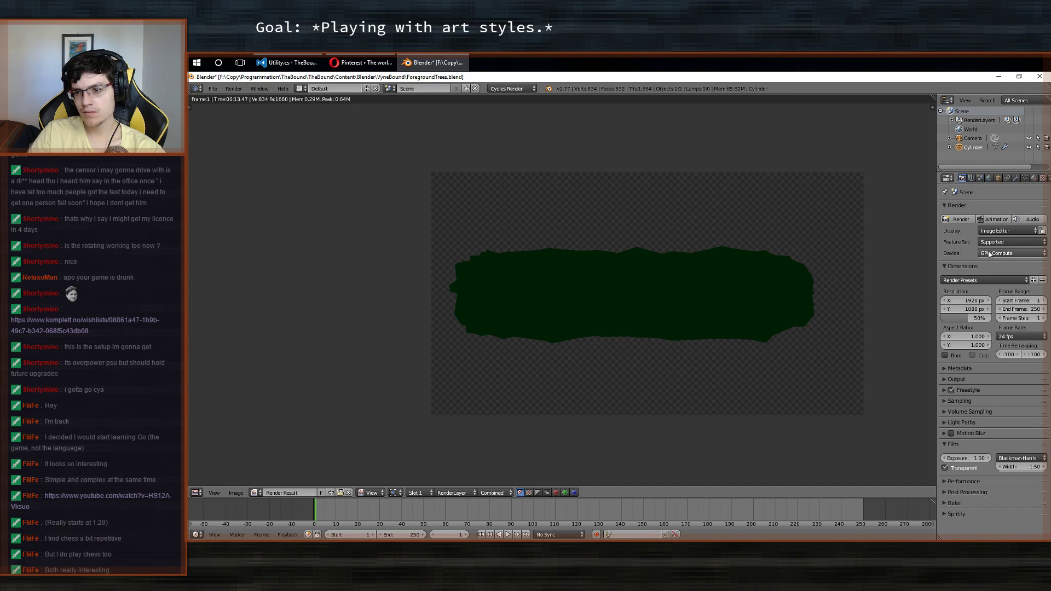
click(1021, 233)
click(1021, 233)
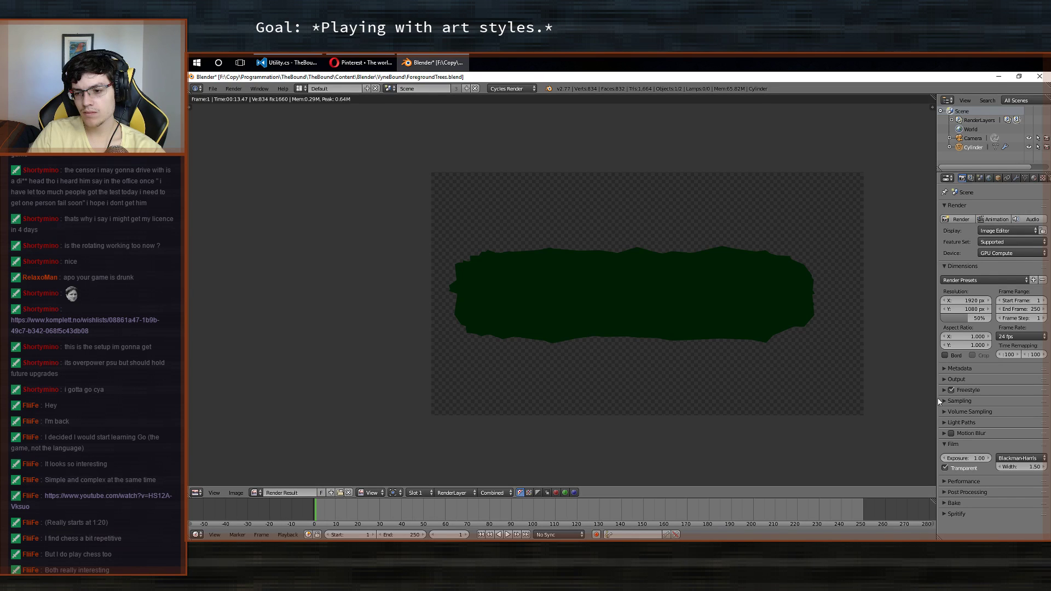
key(F12)
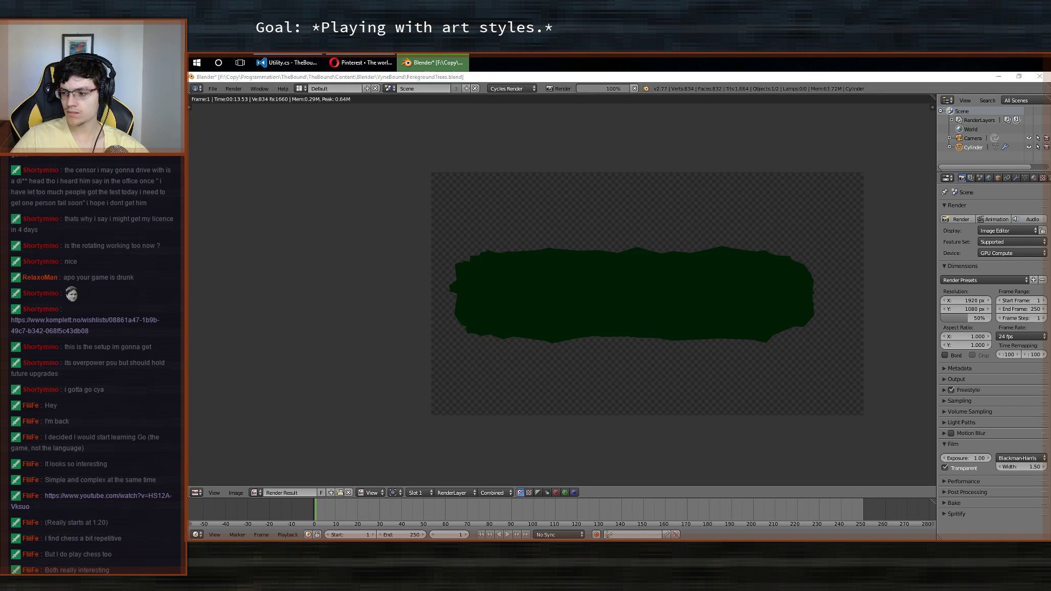
middle_drag(606, 289, 581, 300)
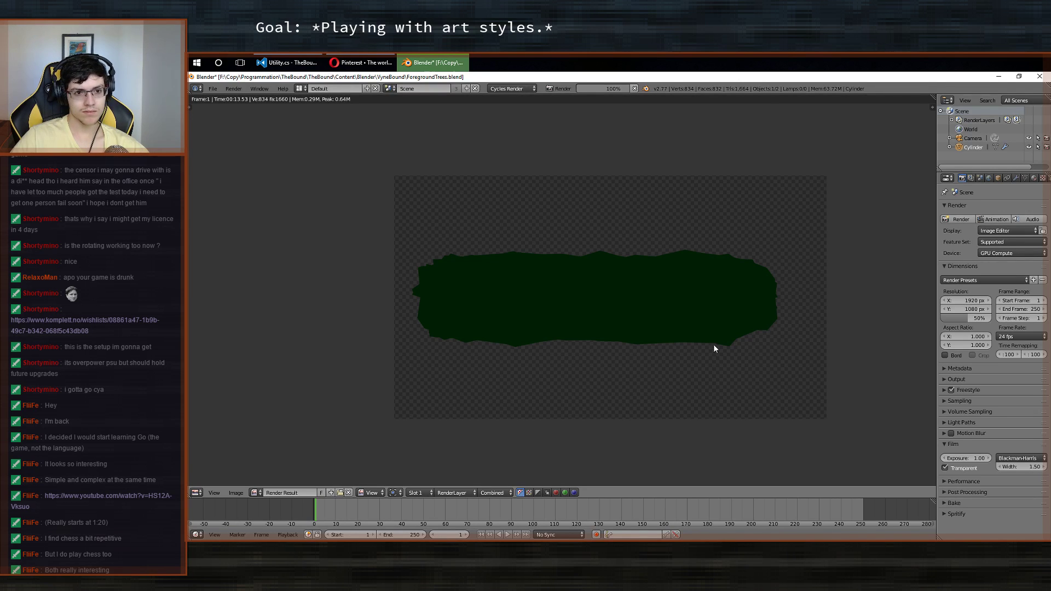
middle_drag(714, 345, 620, 334)
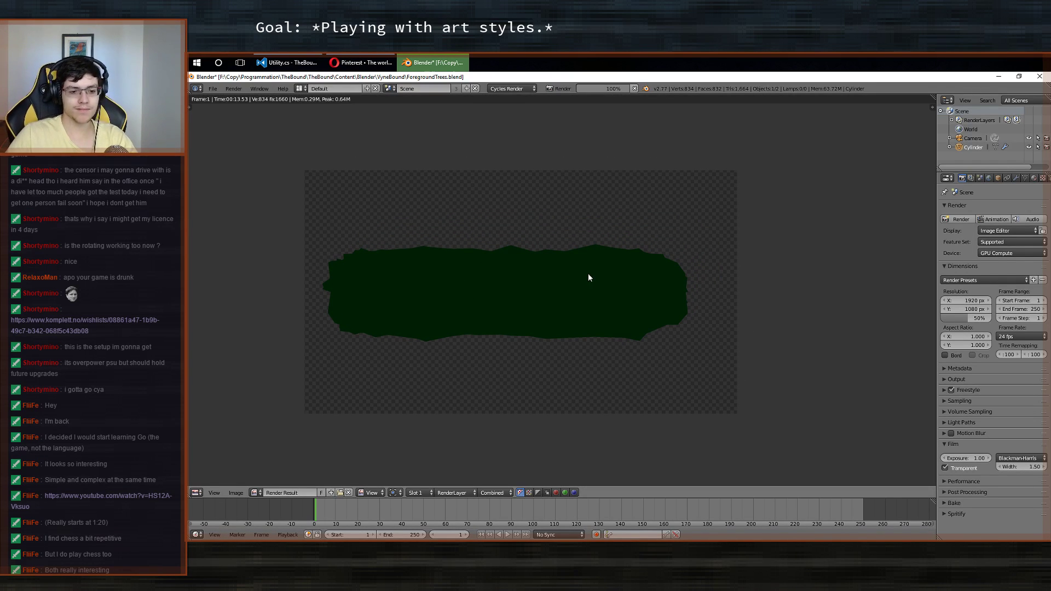
middle_drag(549, 311, 598, 295)
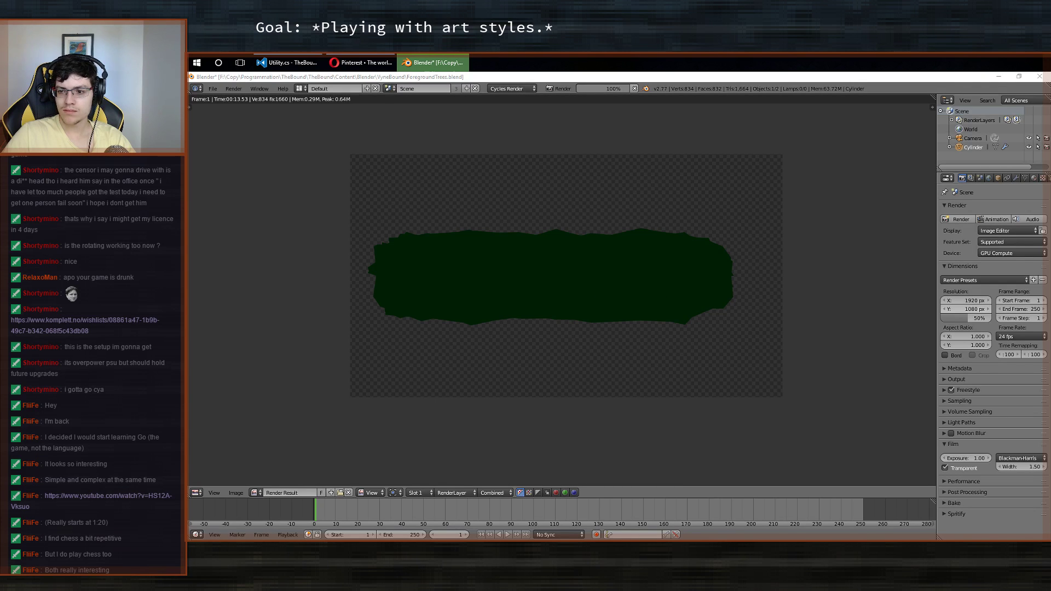
click(980, 252)
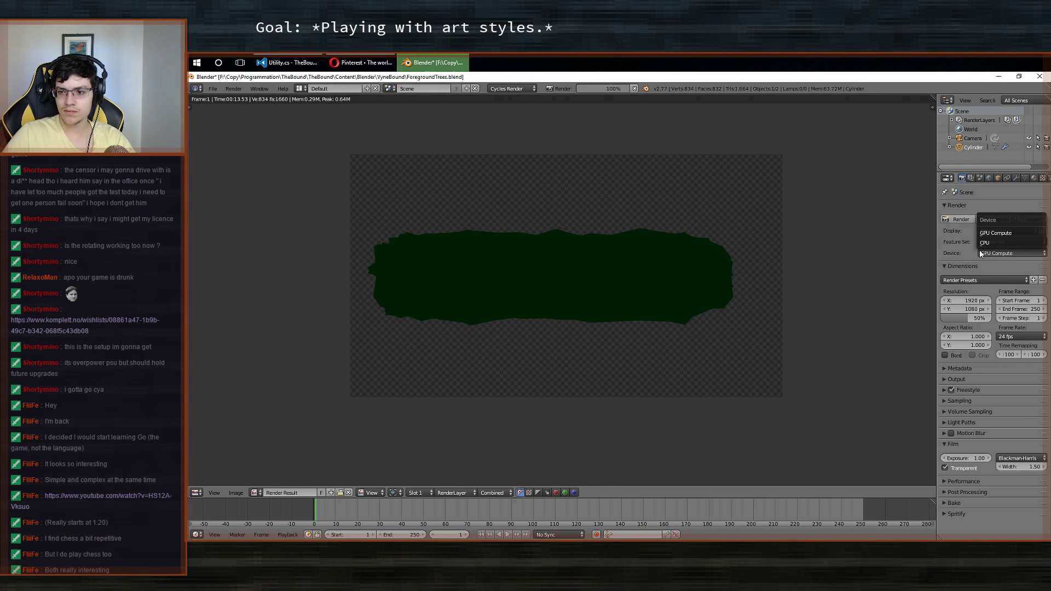
click(995, 243)
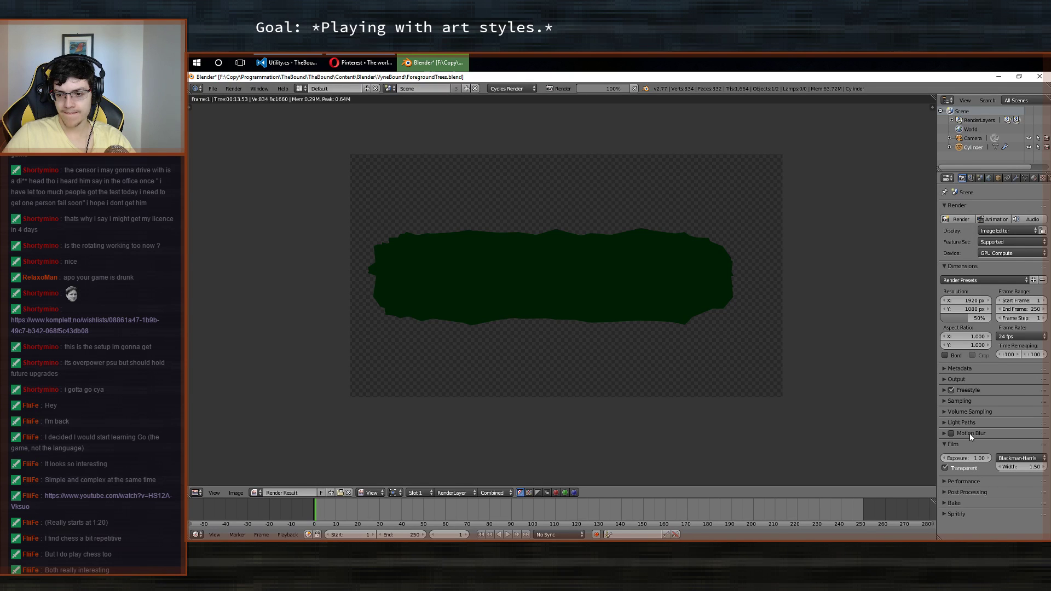
middle_drag(656, 291, 734, 313)
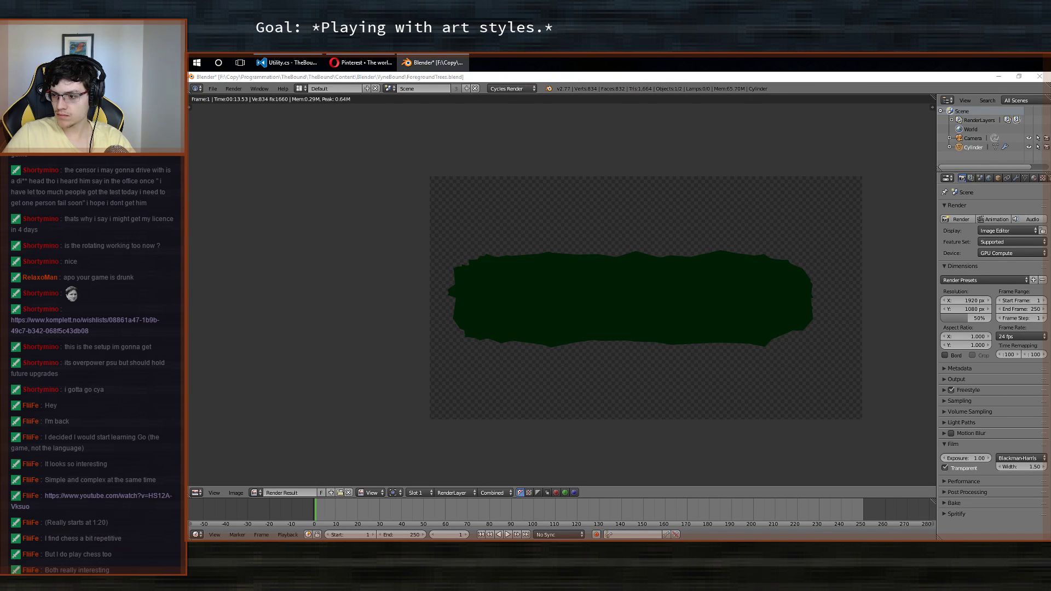
View the render result's Lines layer on its own, switch to the Composite layer and compare the two.
middle_drag(745, 274, 623, 378)
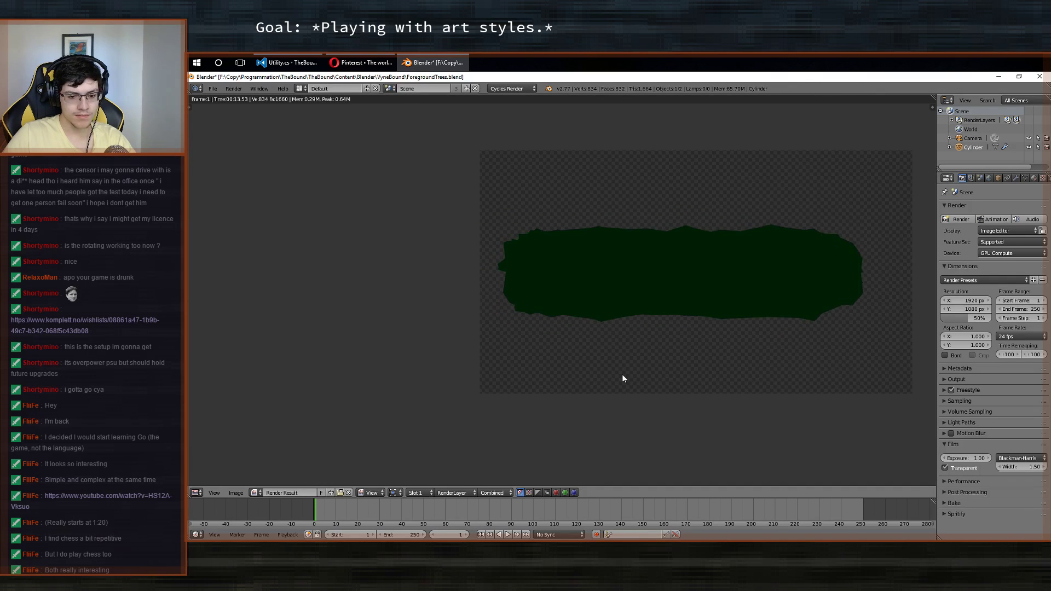
click(456, 492)
click(456, 464)
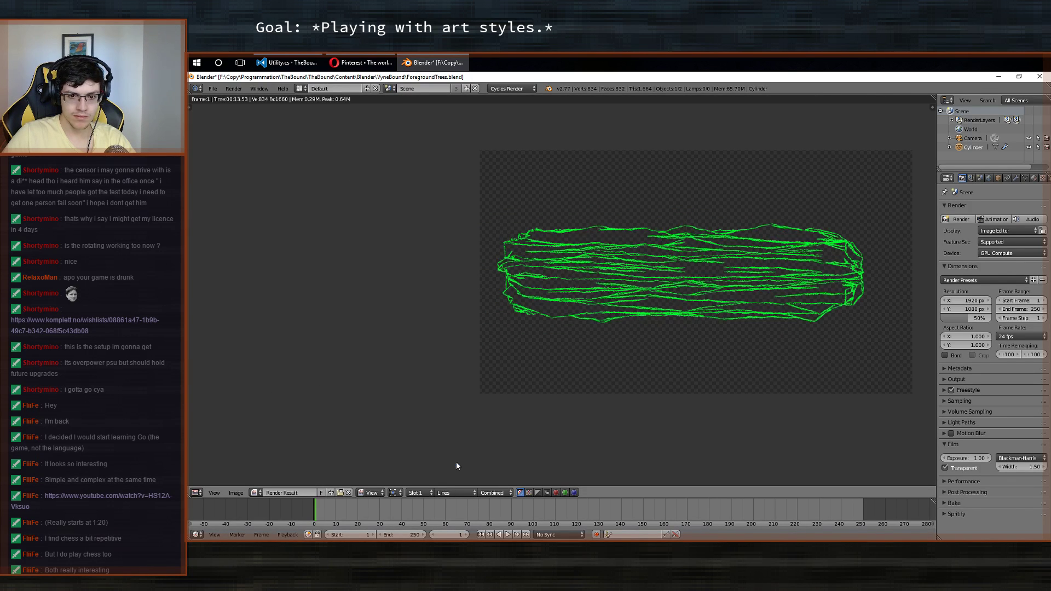
click(456, 492)
click(462, 481)
middle_drag(706, 365, 551, 376)
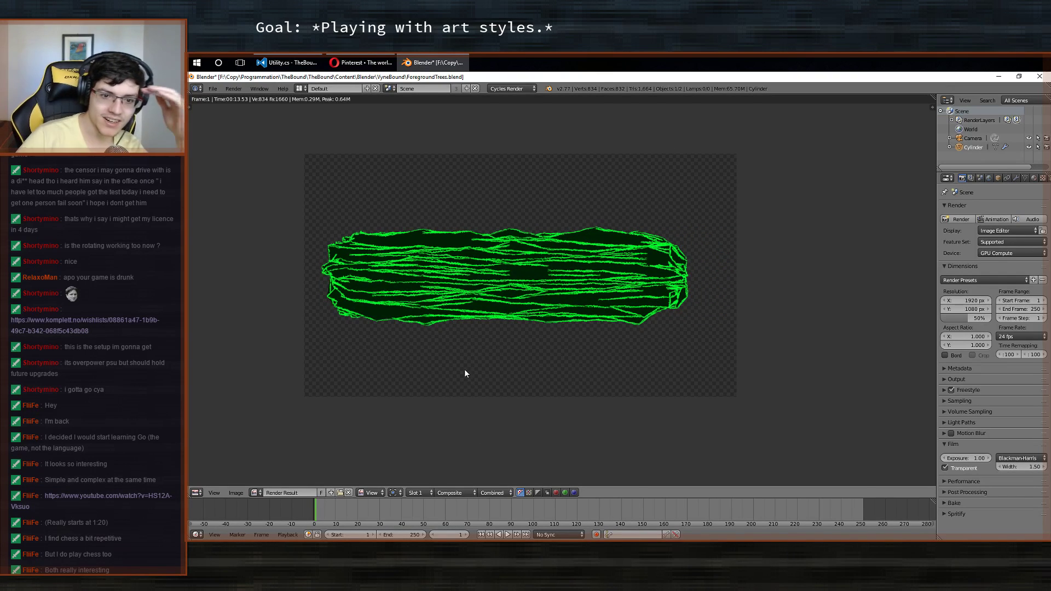
click(431, 492)
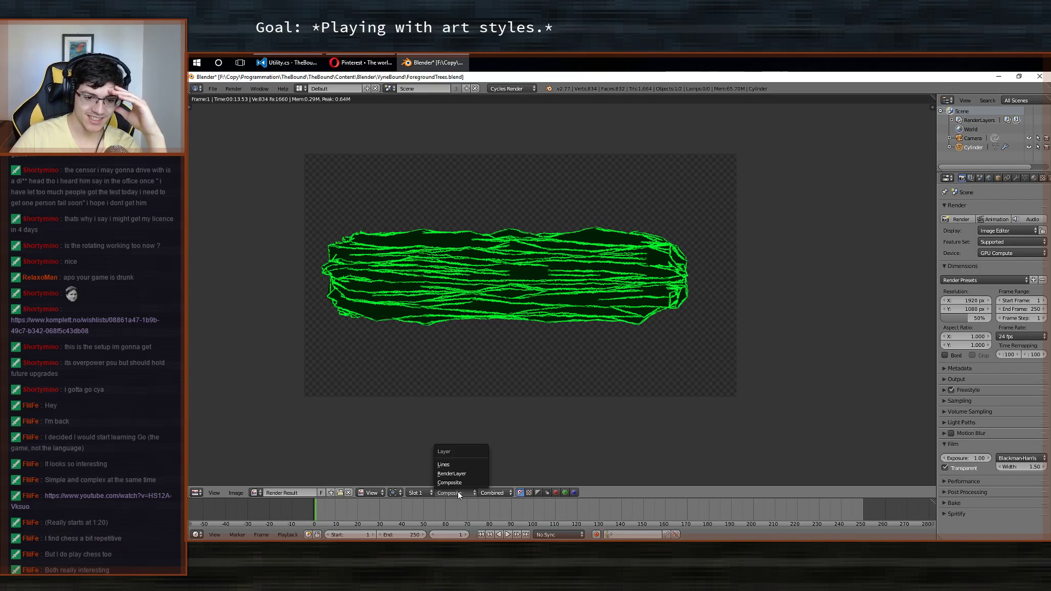
middle_drag(427, 324, 496, 328)
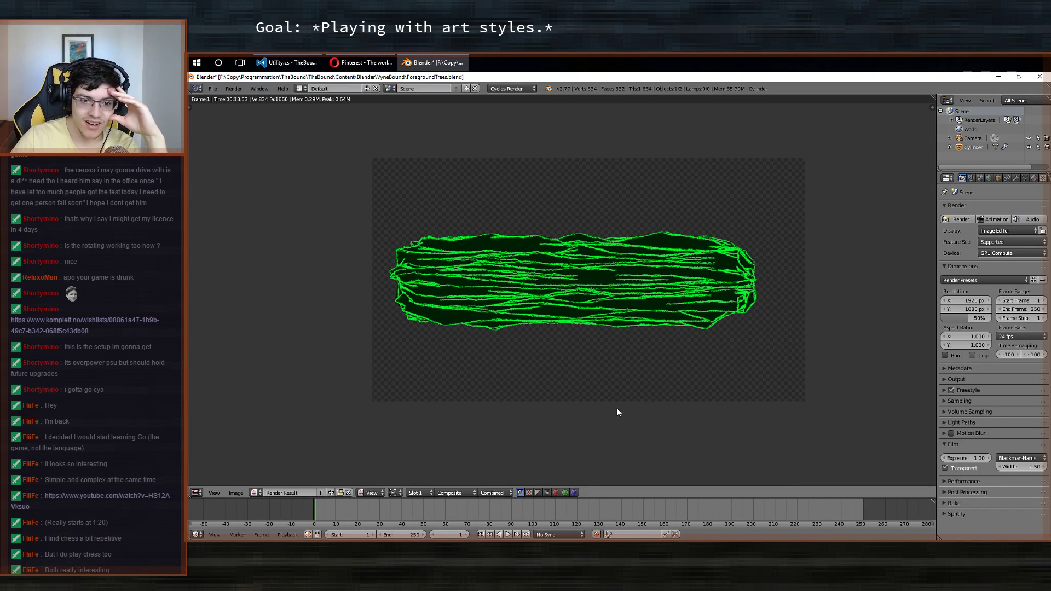
Inspect the composite render of the cylinder up close and as a whole, checking how the lines sit on the fill.
scroll(399, 292, up, 3)
scroll(400, 296, down, 3)
scroll(399, 294, down, 1)
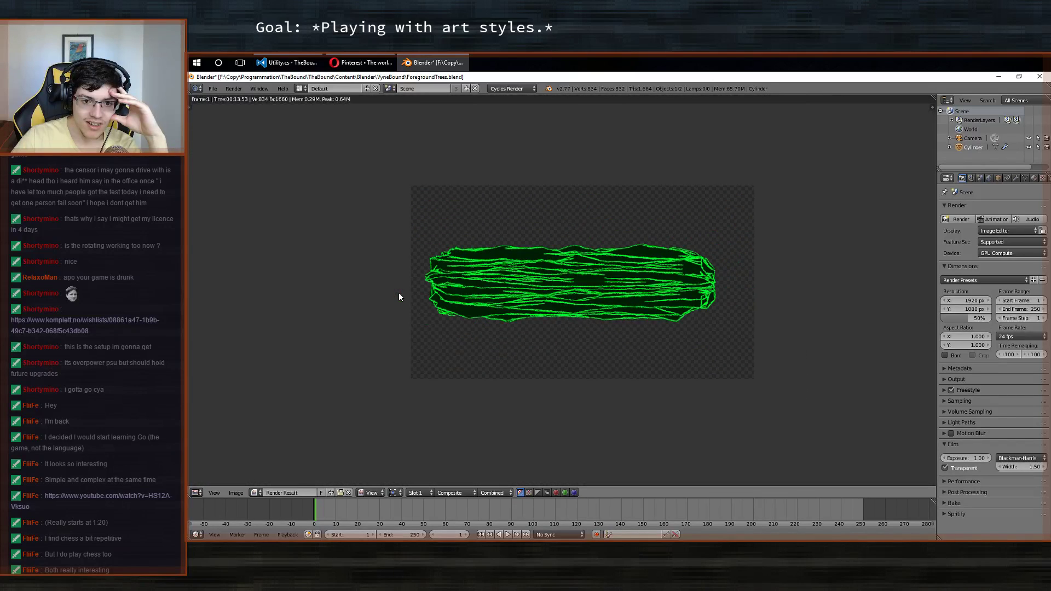
middle_drag(666, 330, 606, 344)
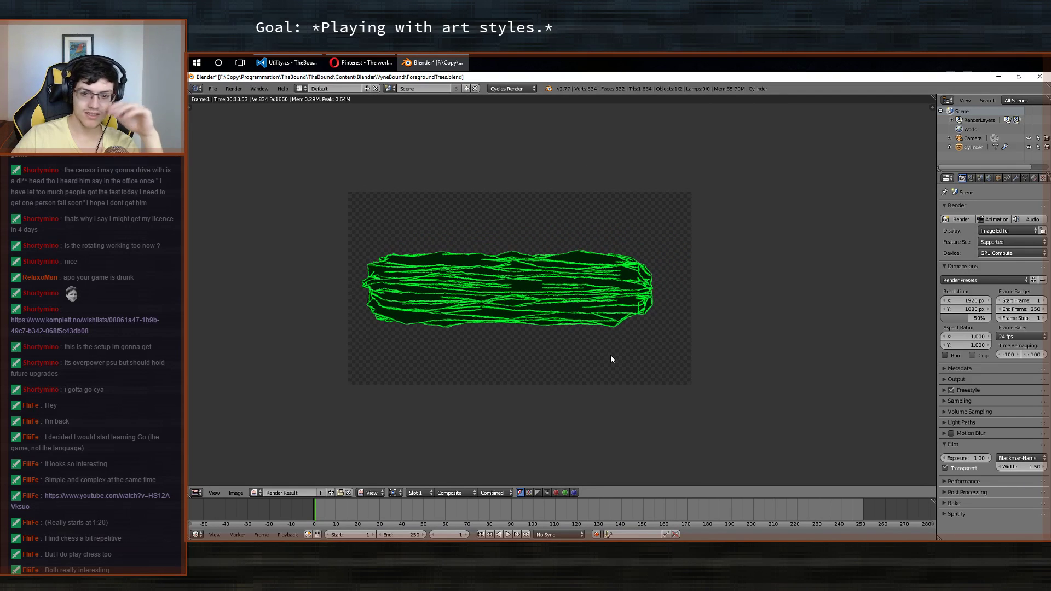
scroll(610, 355, up, 1)
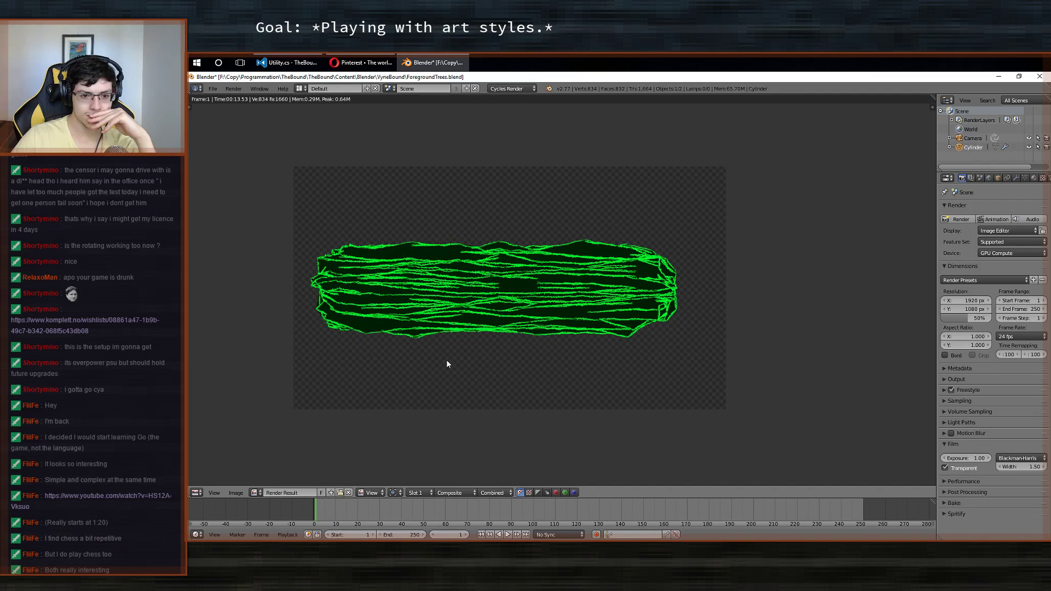
scroll(383, 350, up, 3)
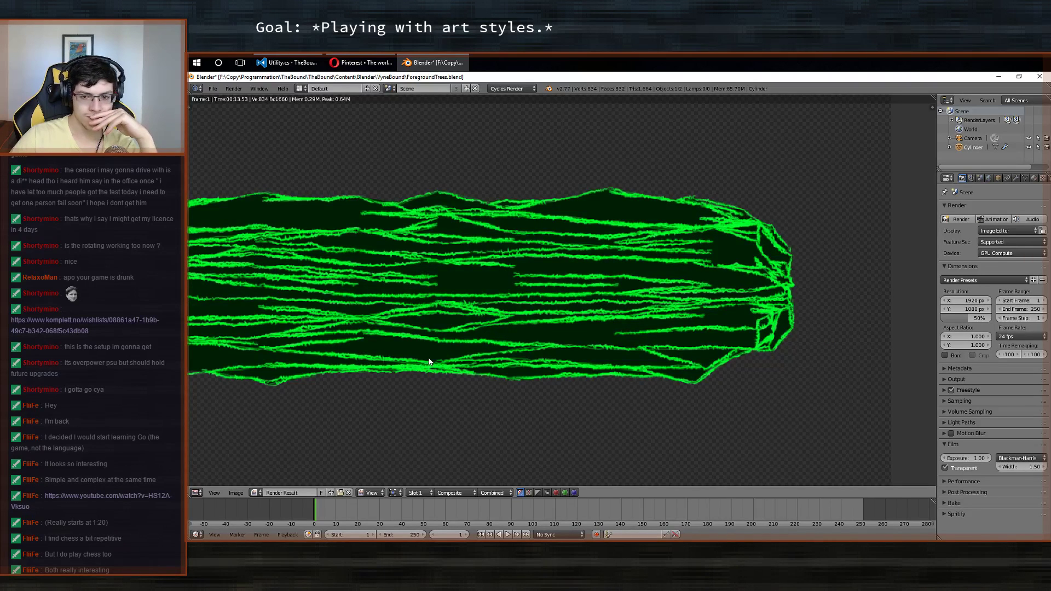
scroll(429, 361, down, 3)
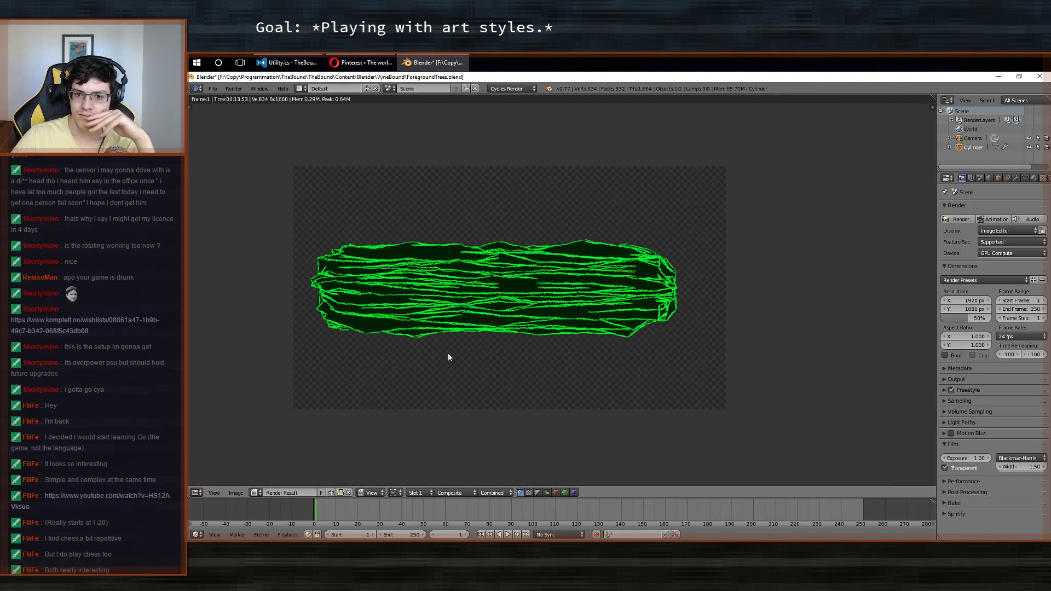
Select the Downlights line set in the Lines render layer and check its edge types, base thickness and Along Stroke curve.
click(972, 180)
scroll(958, 326, down, 1)
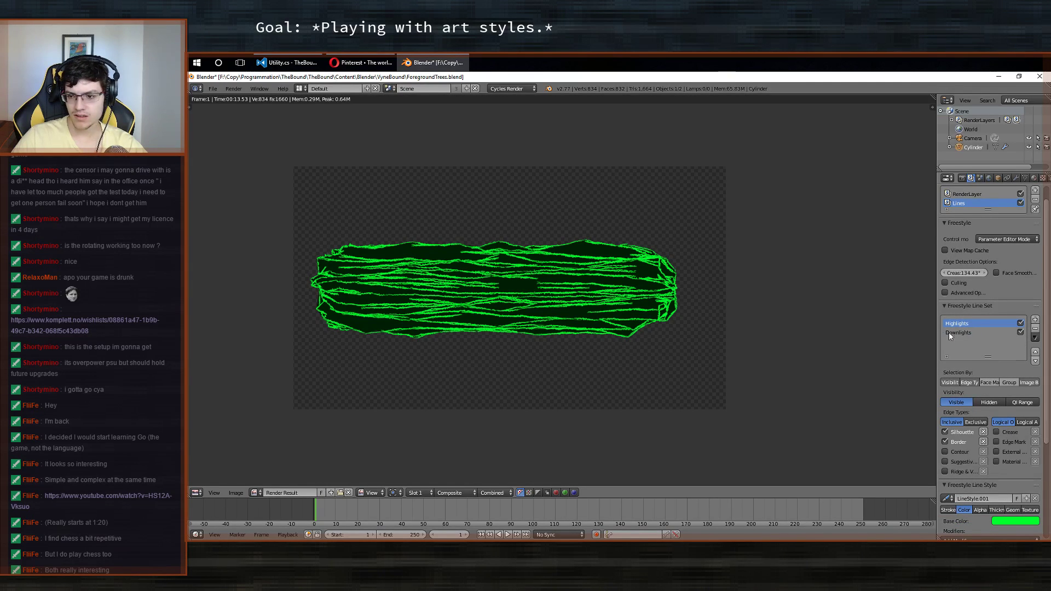
click(968, 332)
scroll(967, 331, down, 5)
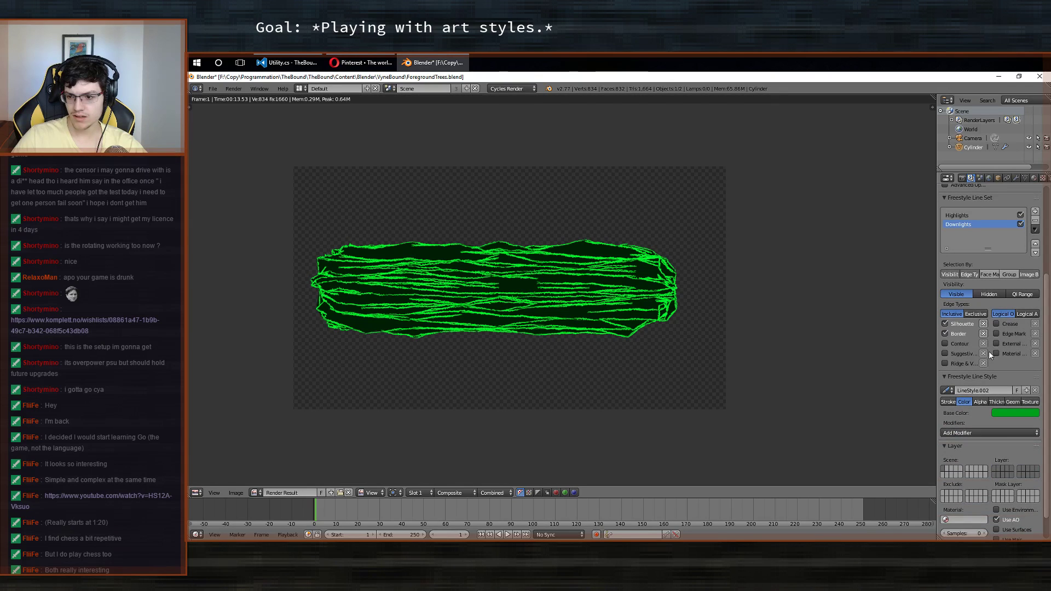
click(1005, 402)
scroll(1000, 386, down, 4)
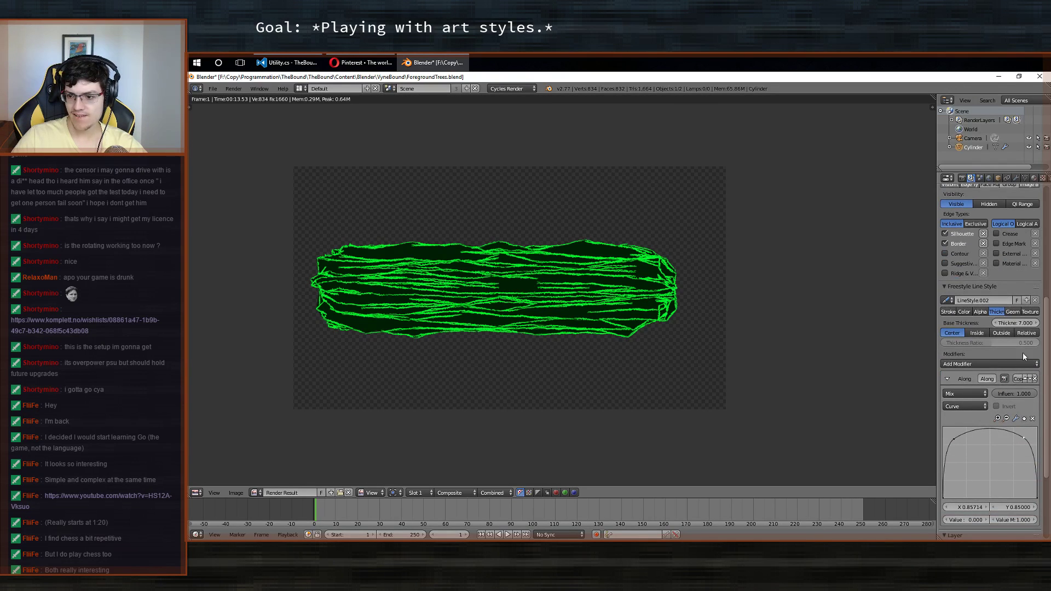
scroll(990, 313, down, 2)
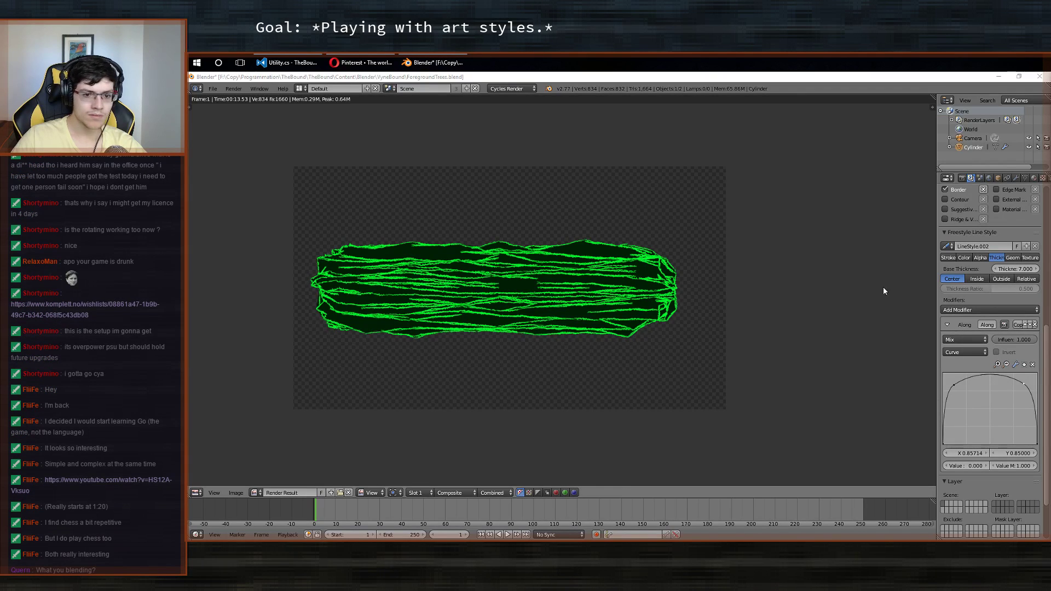
middle_drag(687, 297, 711, 294)
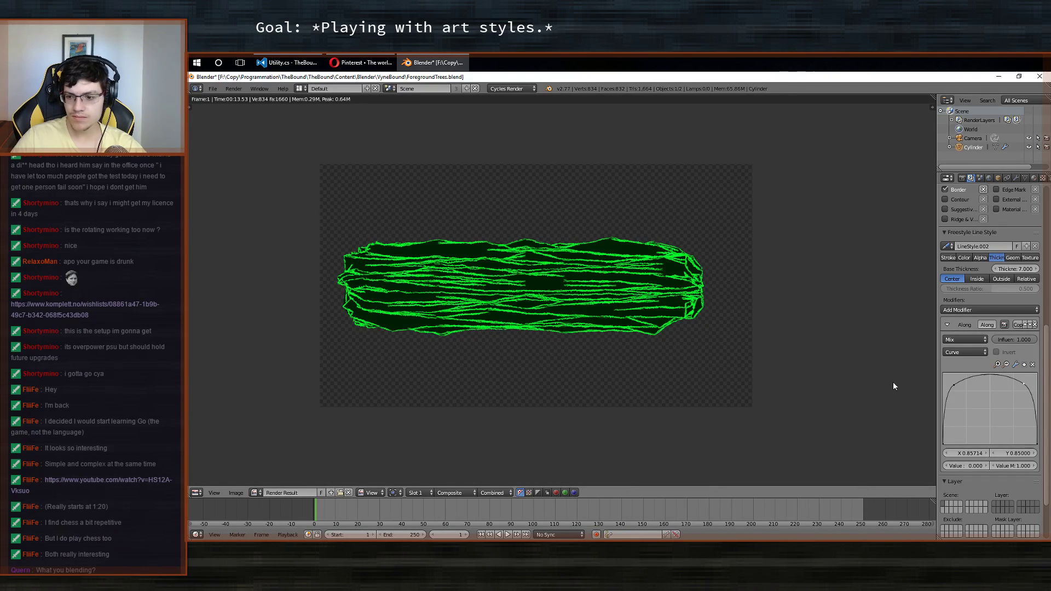
scroll(1019, 337, down, 3)
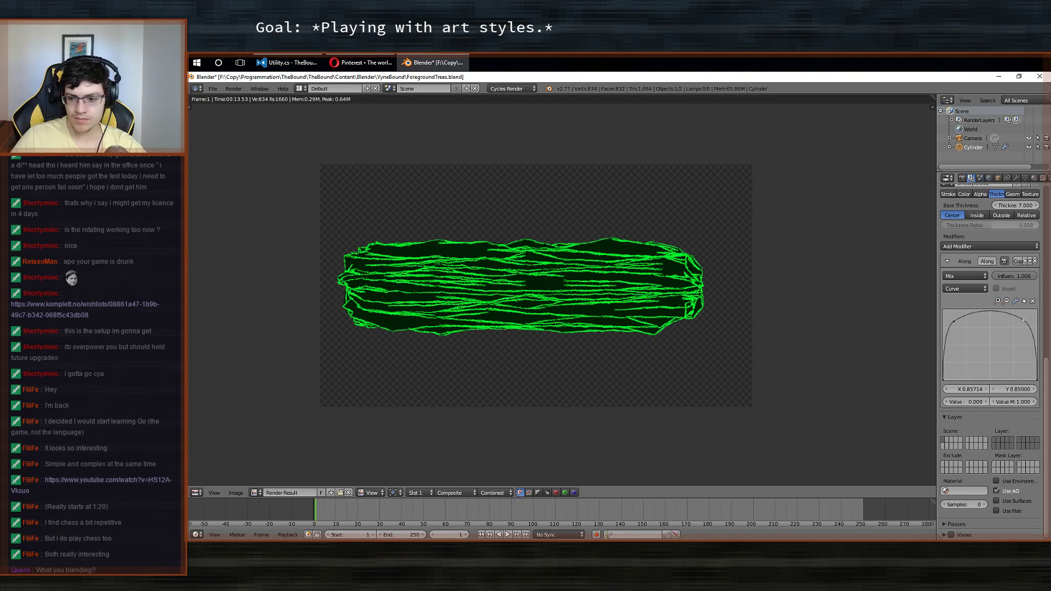
scroll(1011, 416, up, 12)
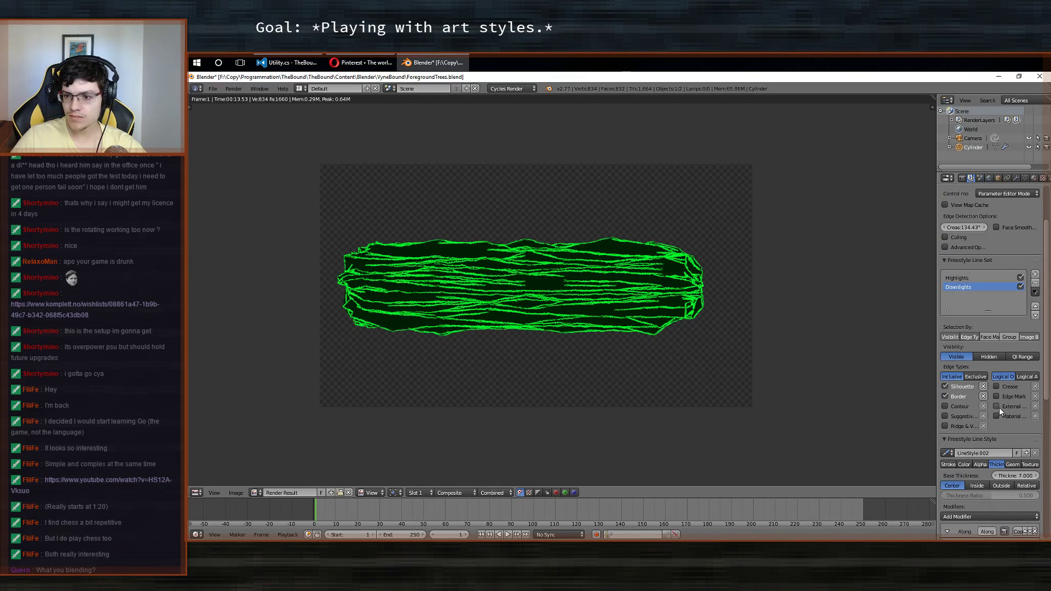
Save the Blender file over the existing ForegroundTrees.blend.
key(ctrl+s)
click(667, 266)
Add a new render layer and name it DarkLines.
scroll(977, 247, up, 3)
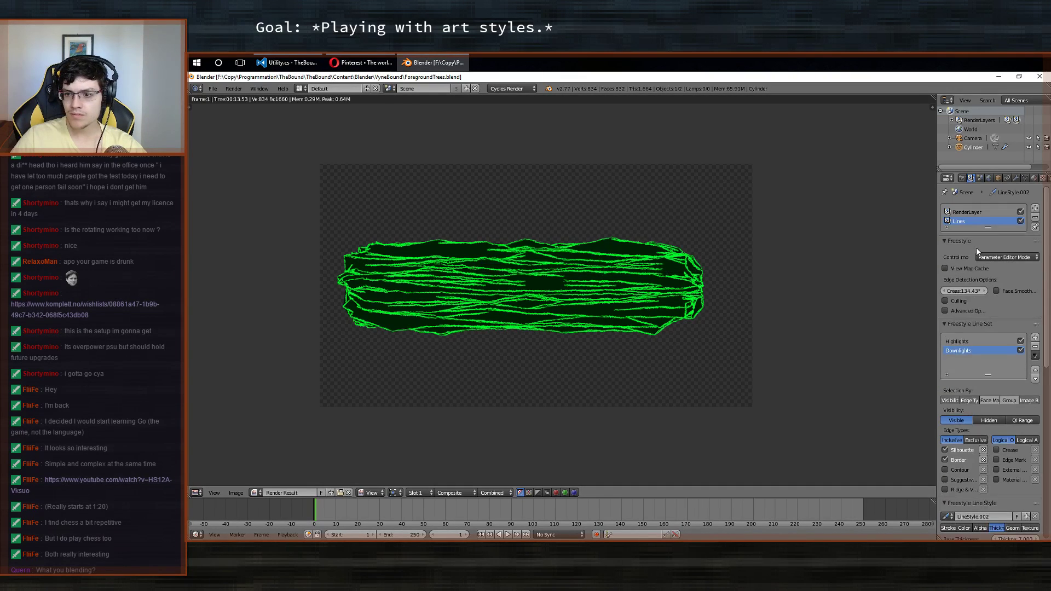
click(1035, 208)
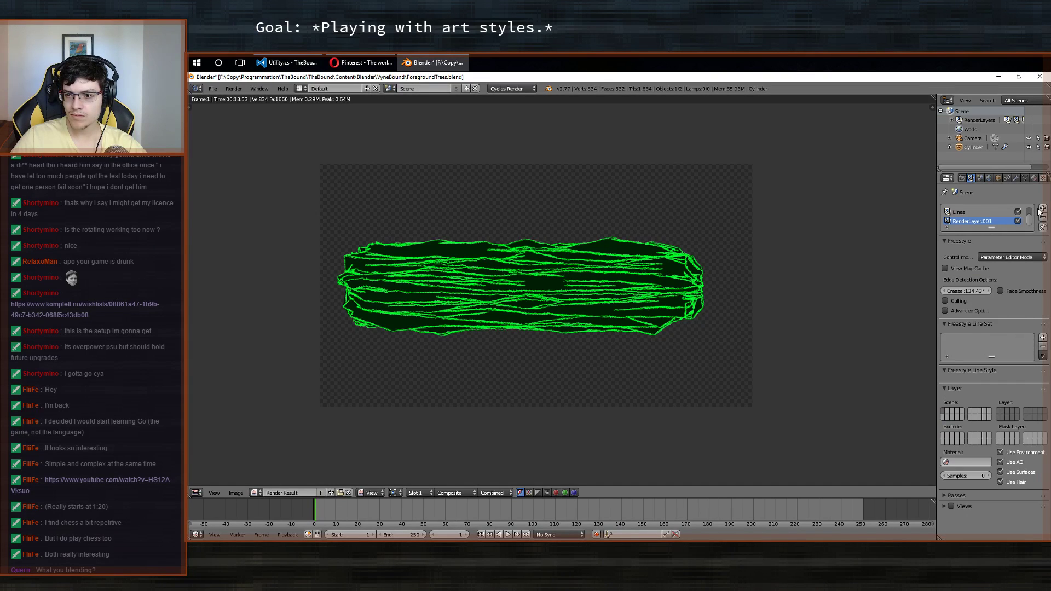
double_click(977, 221)
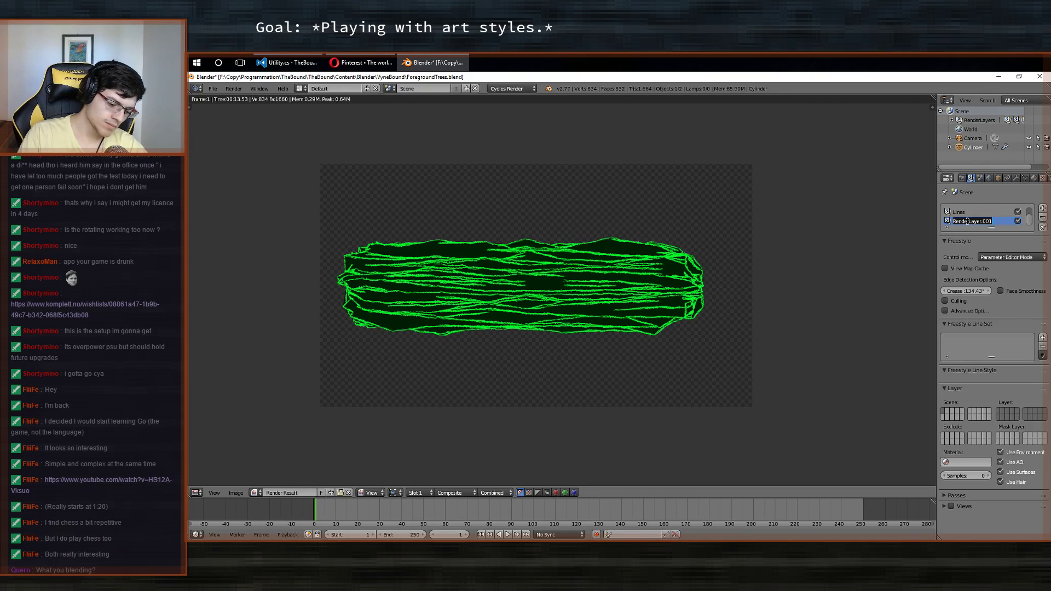
text(DarkLines)
key(Return)
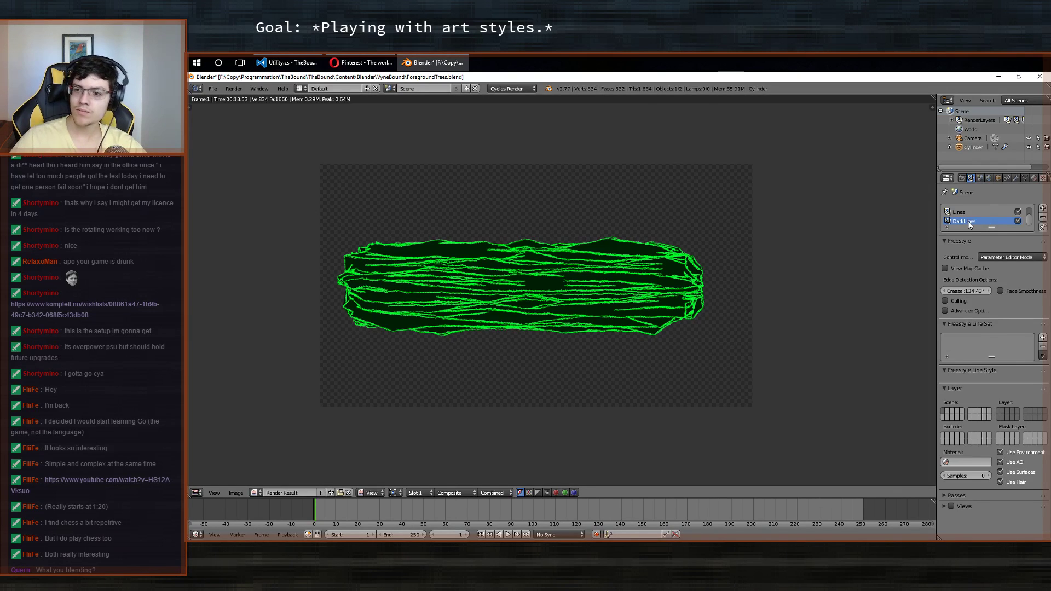
Add a Freestyle line set named Black to the DarkLines layer, with Crease disabled and Ridge & Valley enabled.
click(1043, 338)
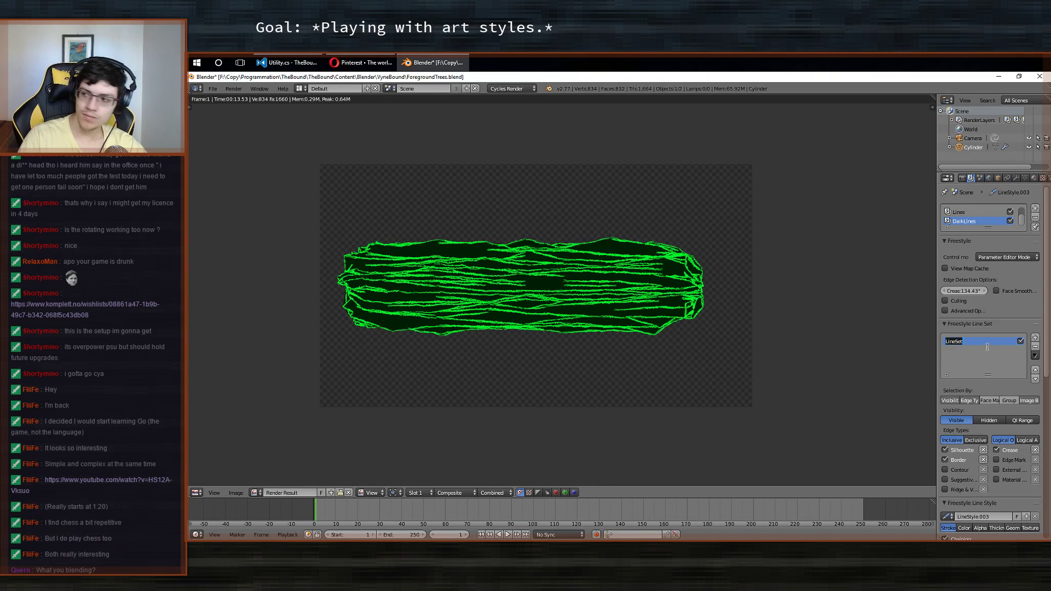
text(Black)
key(Return)
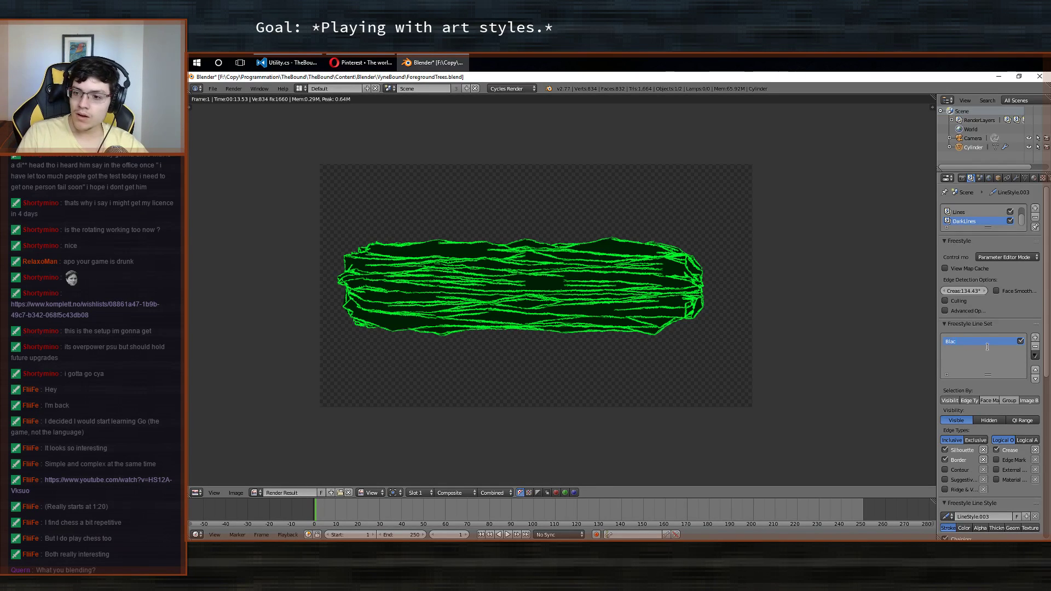
scroll(988, 347, down, 4)
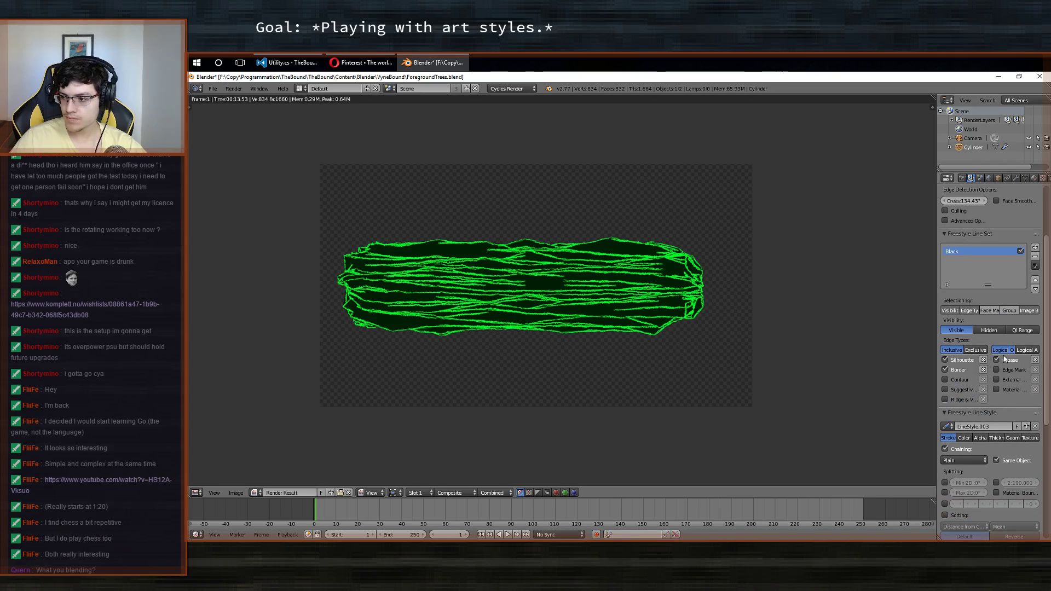
click(997, 360)
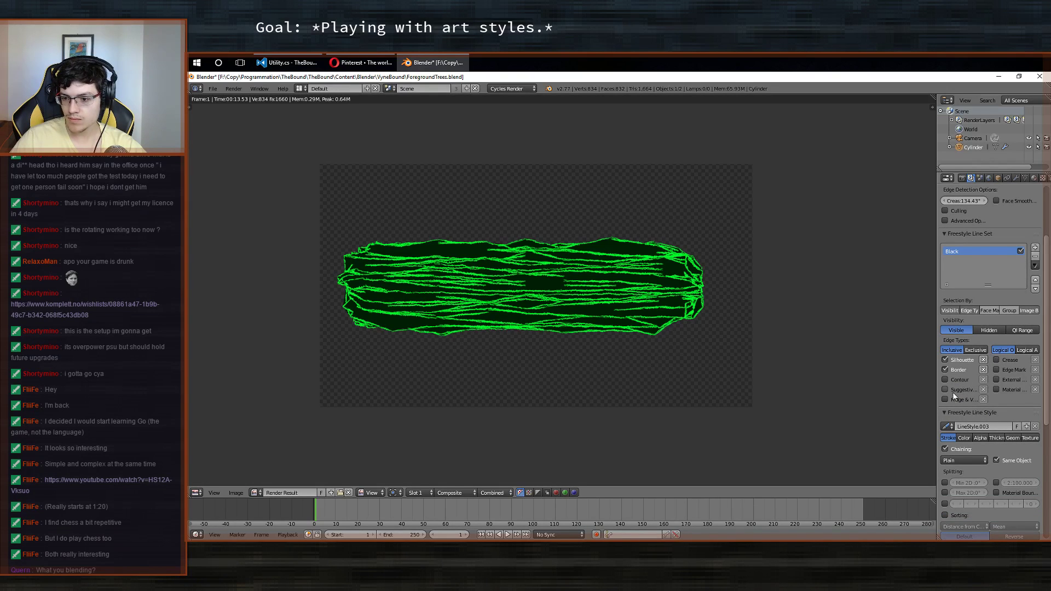
scroll(1000, 412, down, 9)
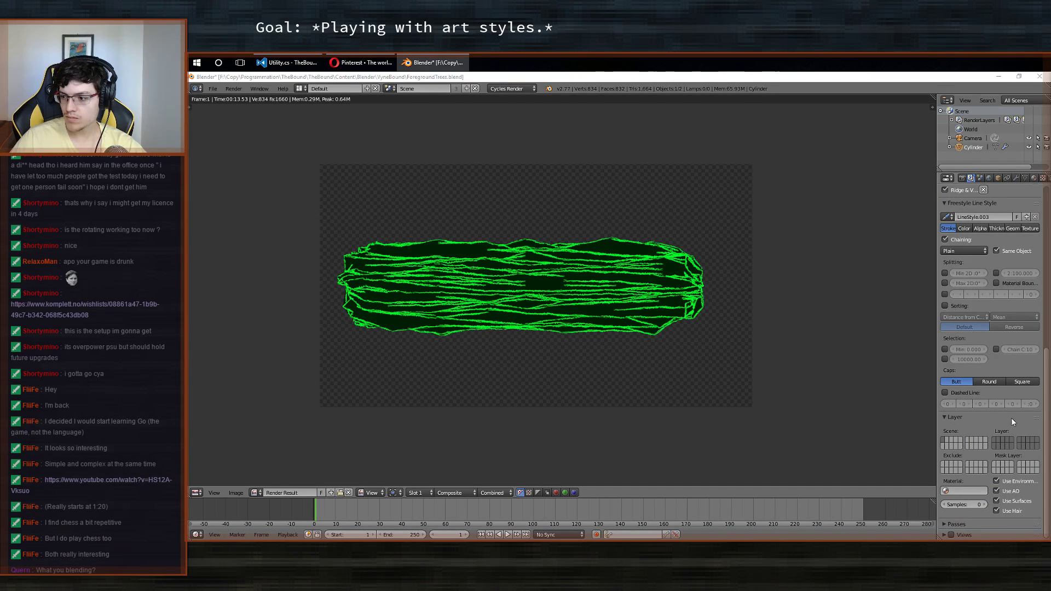
Set the Black line set's stroke chaining to Sketchy and disable Same Object.
click(960, 252)
click(952, 229)
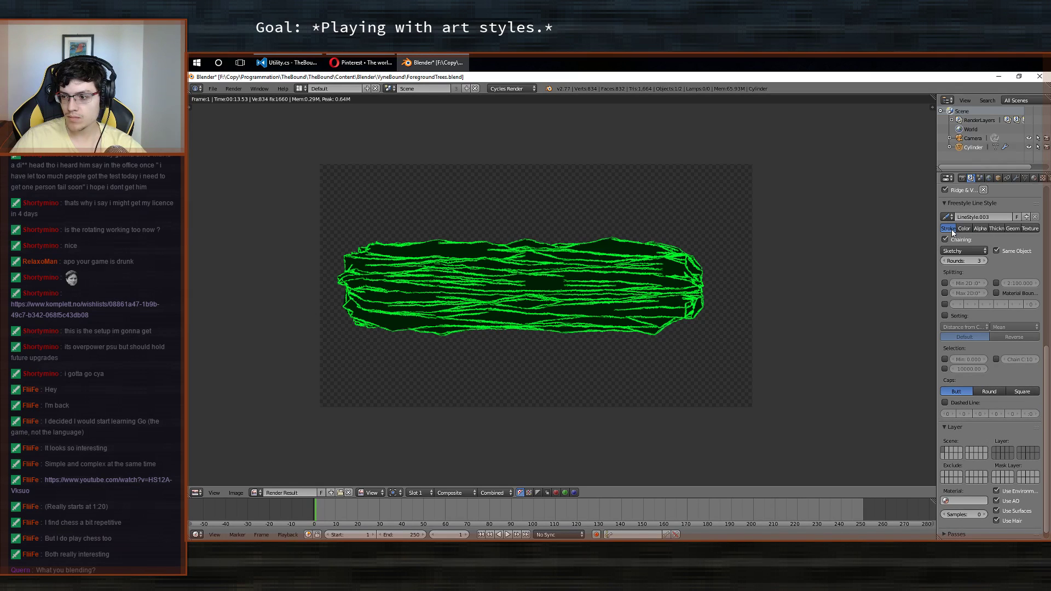
click(1007, 251)
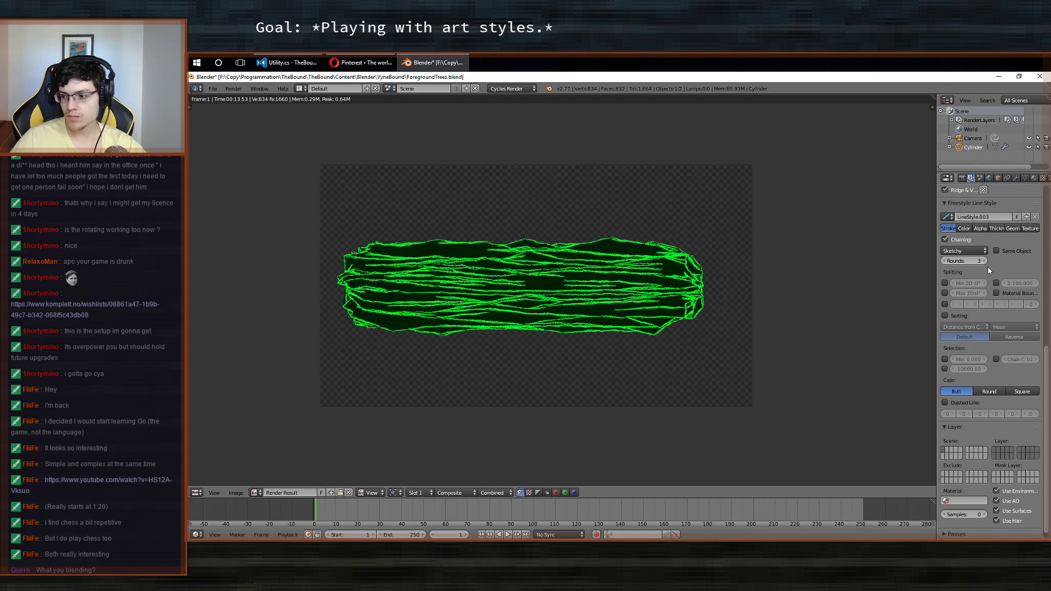
Paste the copied green into the Black line style's base color, darken it to near-black green, and collapse the Layer settings.
scroll(985, 323, down, 1)
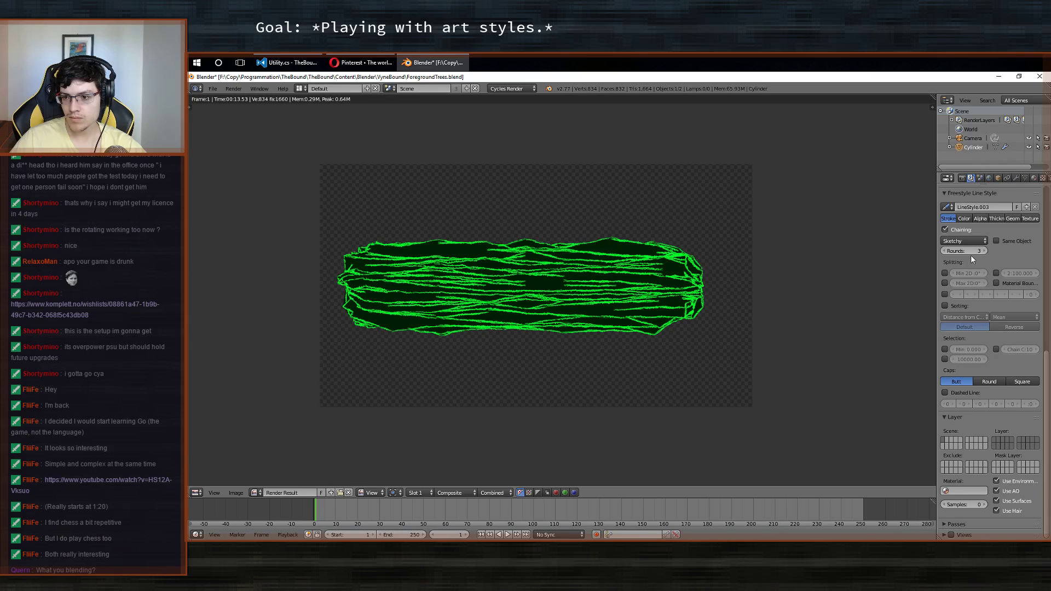
click(962, 219)
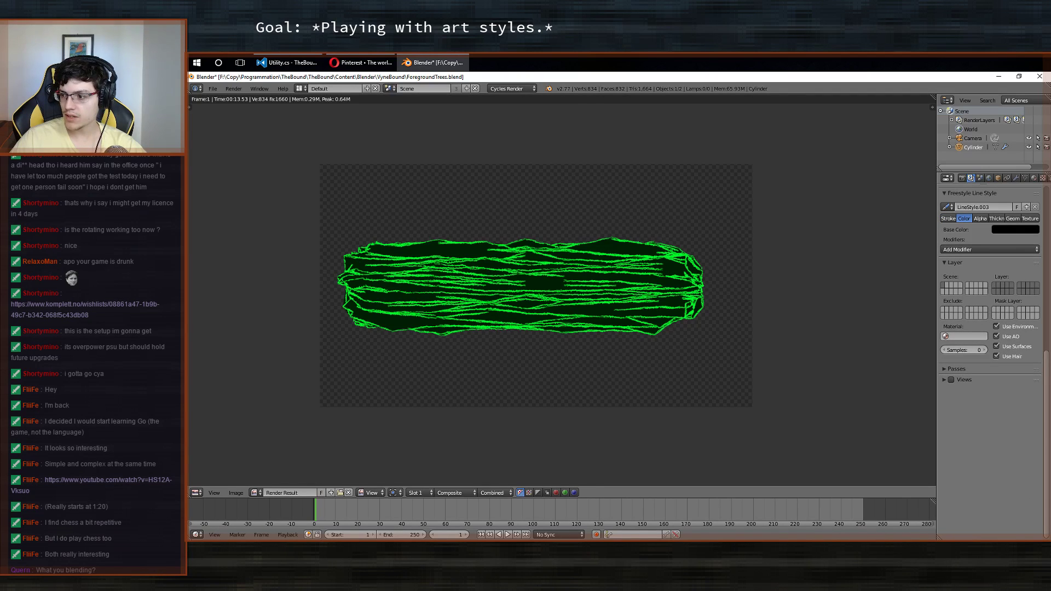
click(1010, 230)
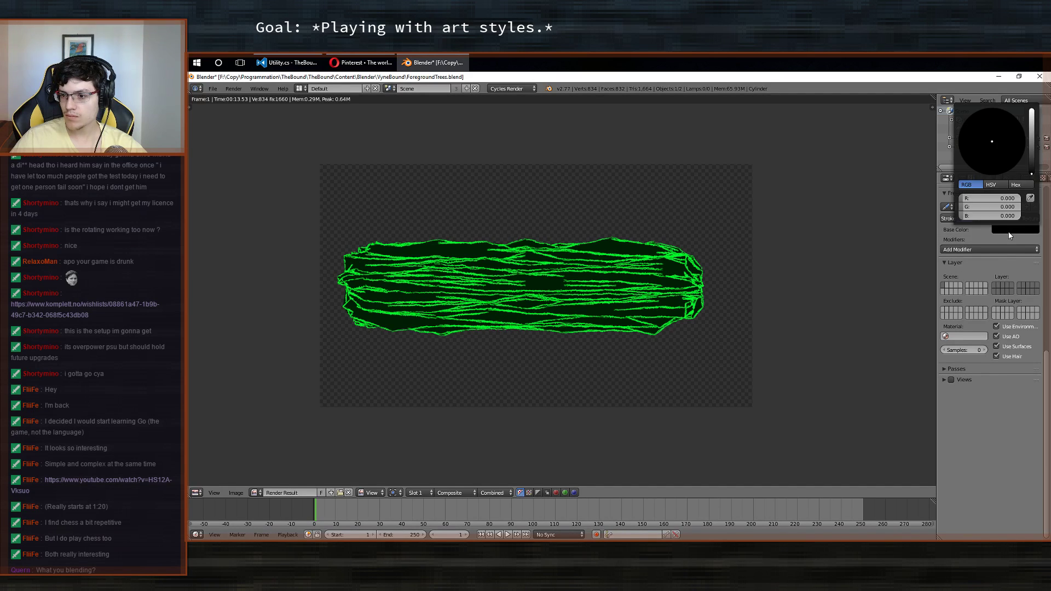
key(ctrl+v)
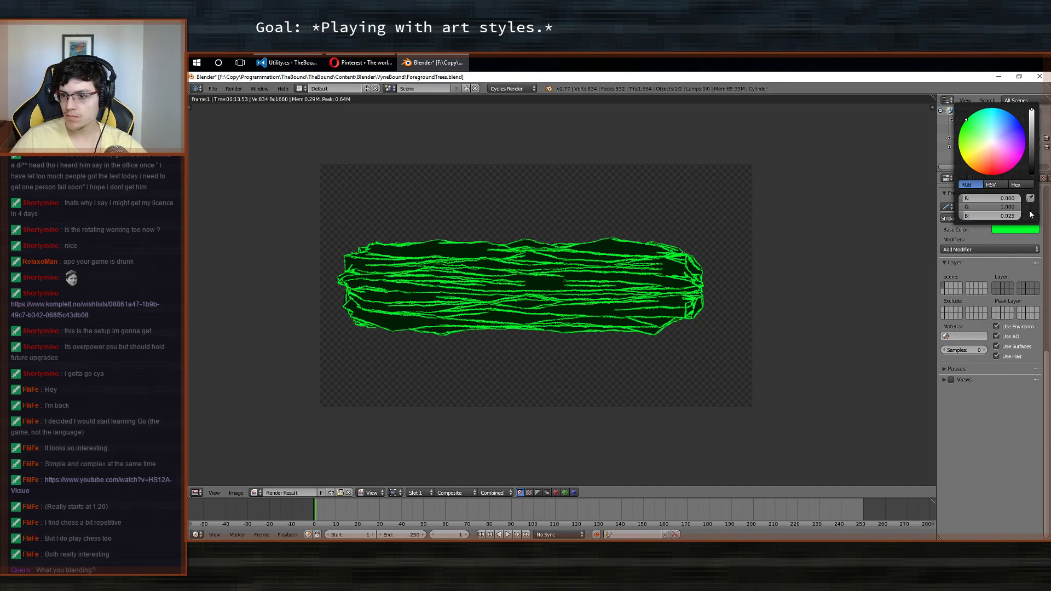
click(1033, 168)
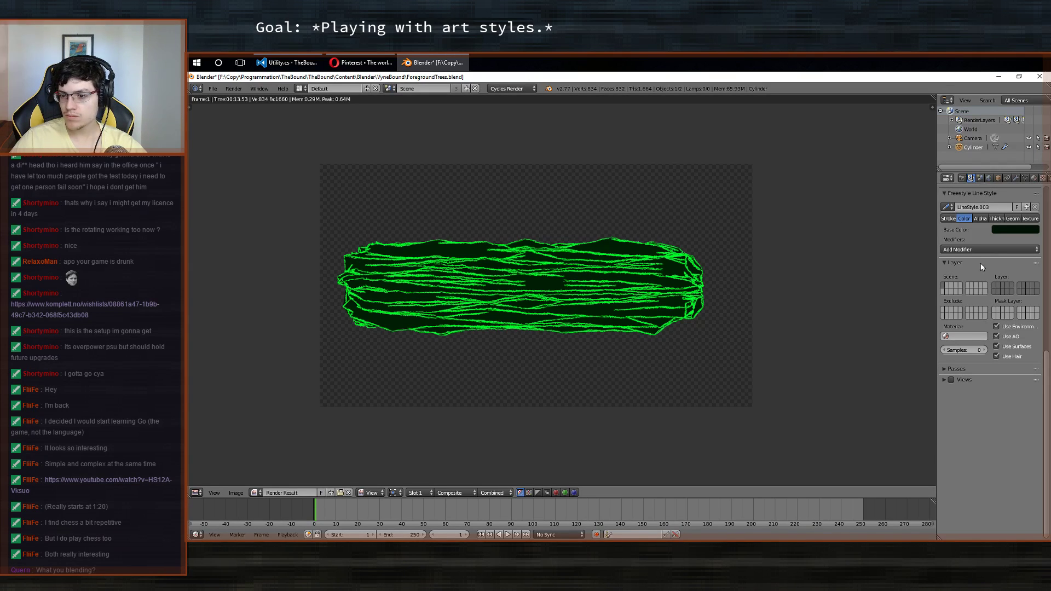
scroll(1011, 303, up, 2)
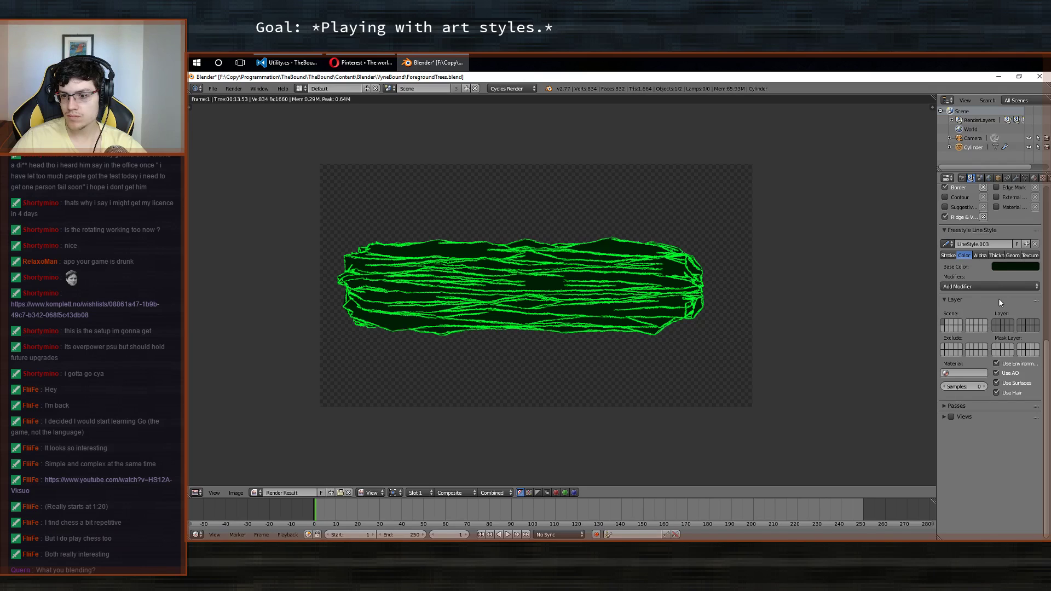
click(958, 298)
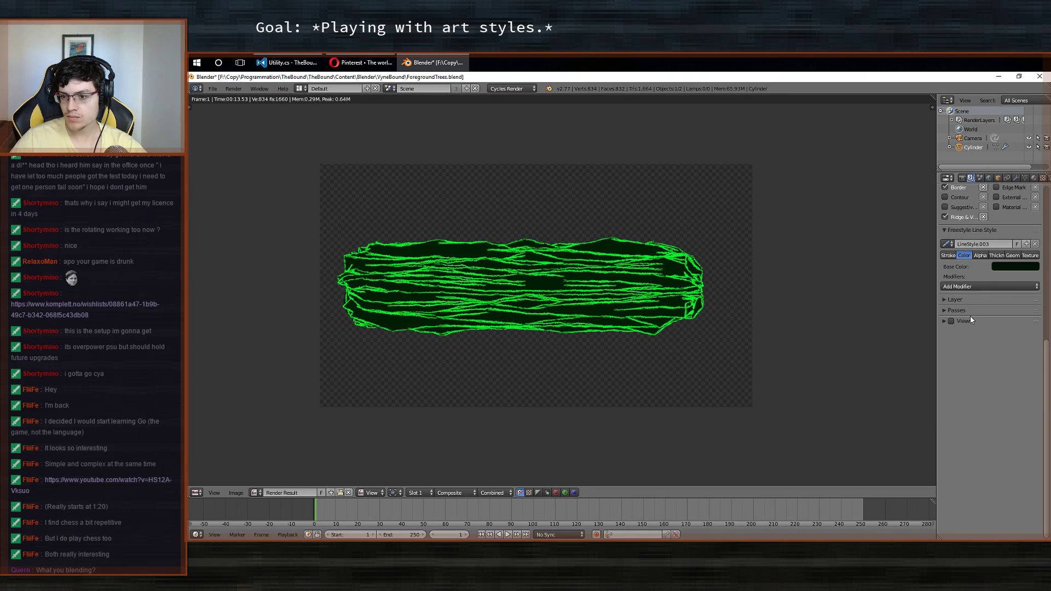
Set the Black line style's base thickness to 2.
scroll(989, 264, up, 1)
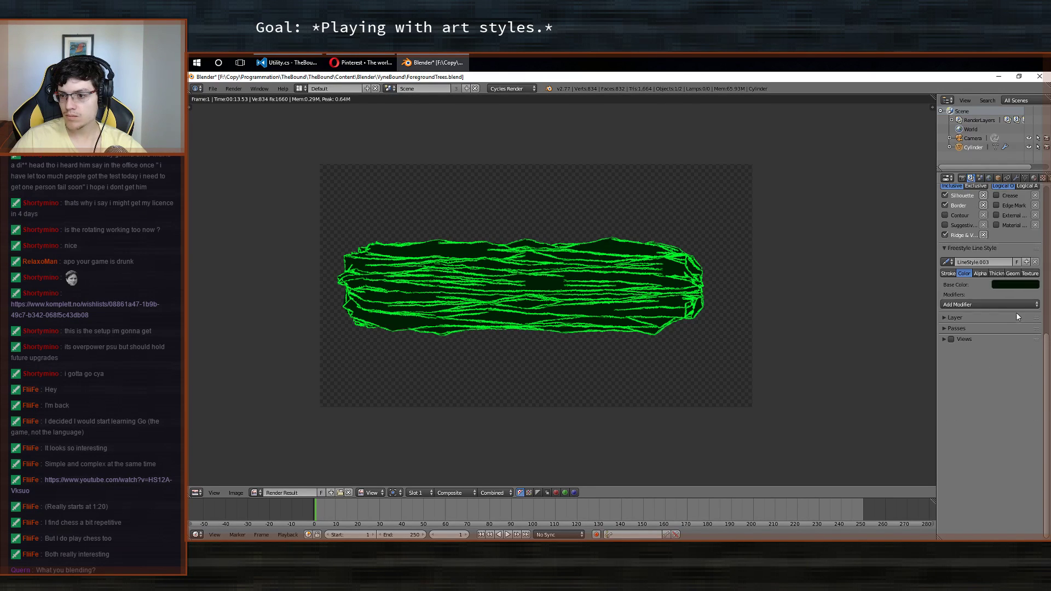
click(980, 273)
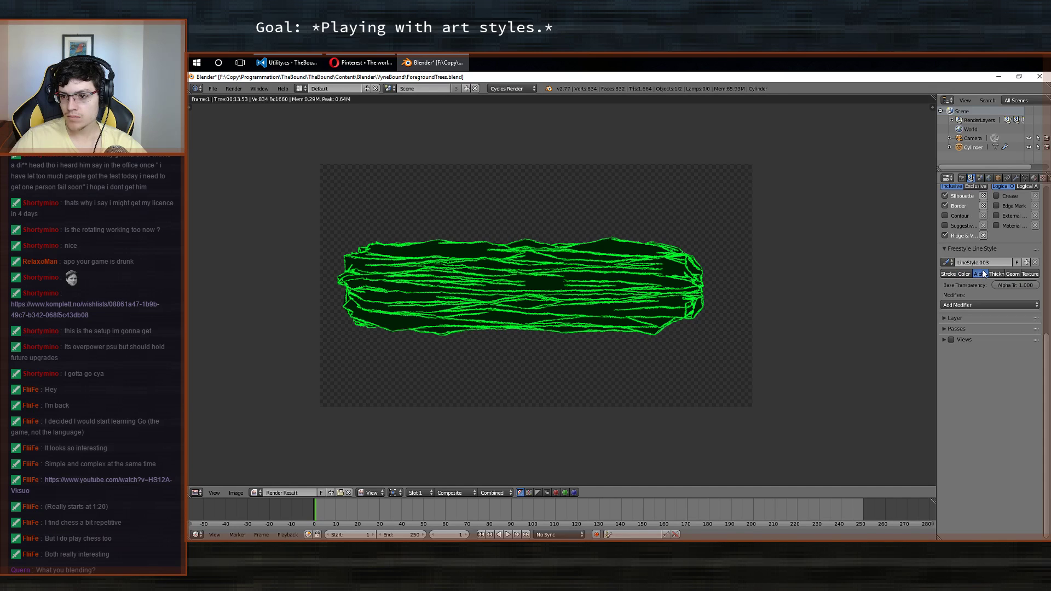
click(997, 274)
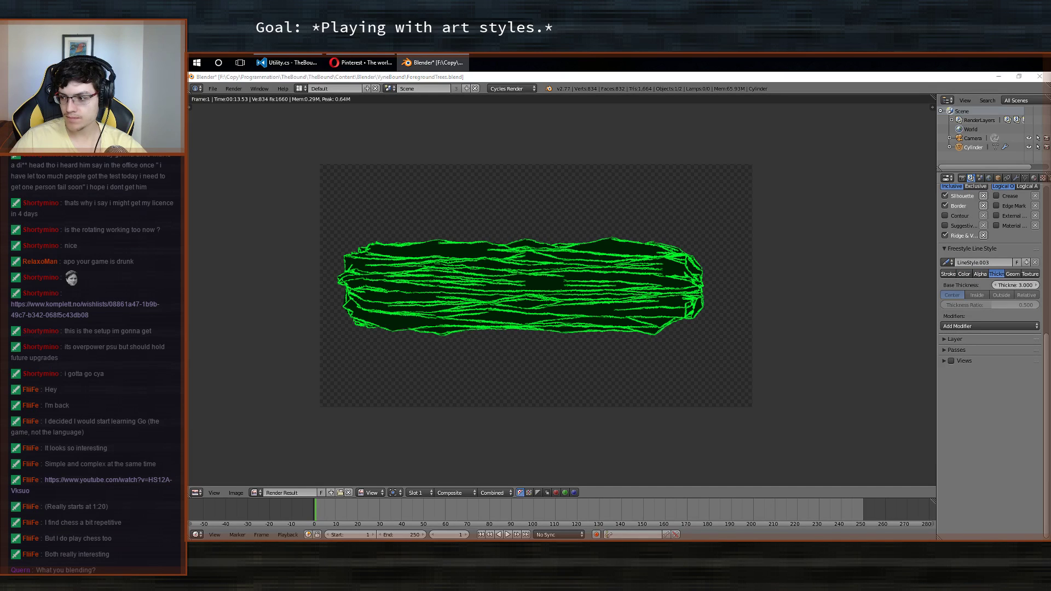
mouse_move(1016, 285)
mouse_down()
mouse_move(999, 285)
mouse_move(1019, 305)
mouse_up()
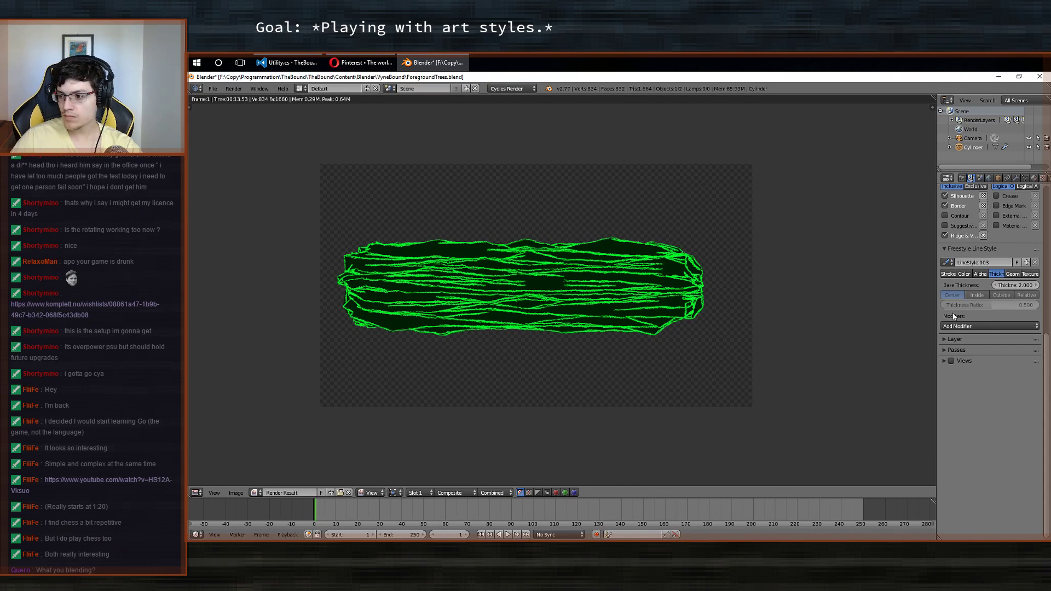
Add a Polygonization geometry modifier to the Black line style with an error of 2.
click(1013, 274)
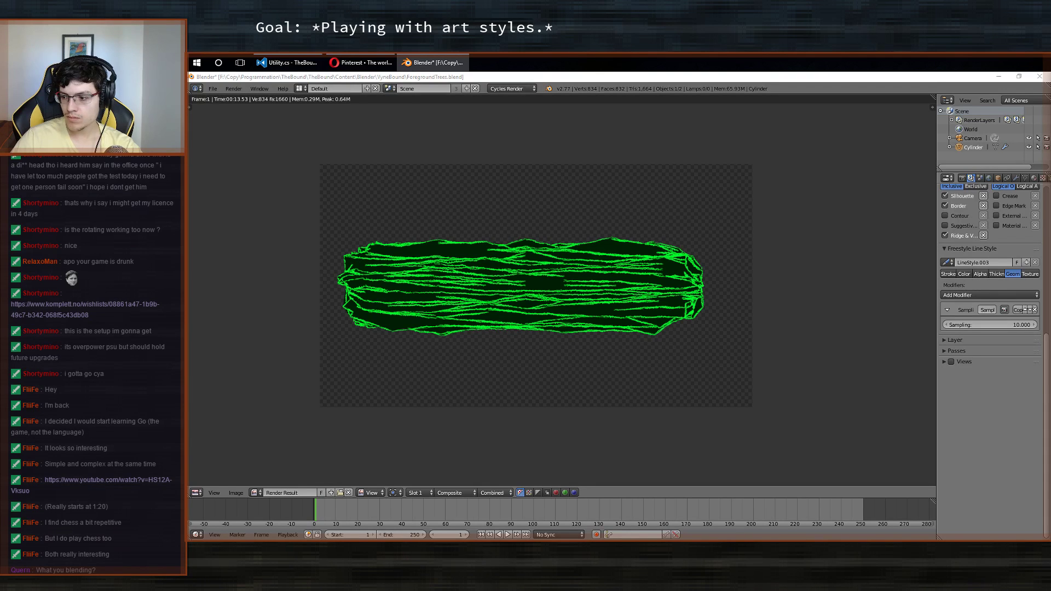
click(958, 295)
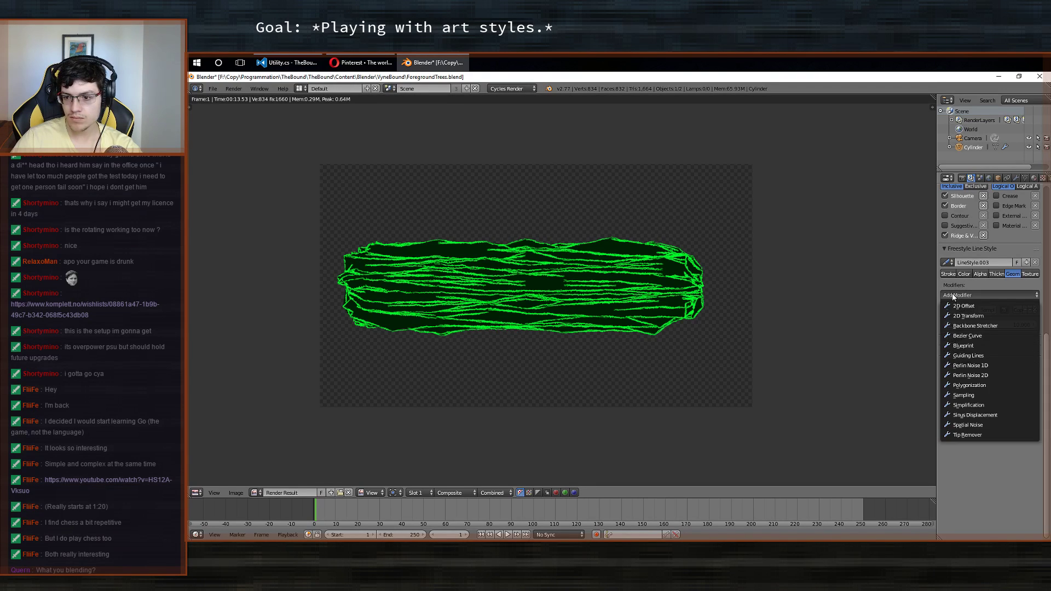
click(975, 384)
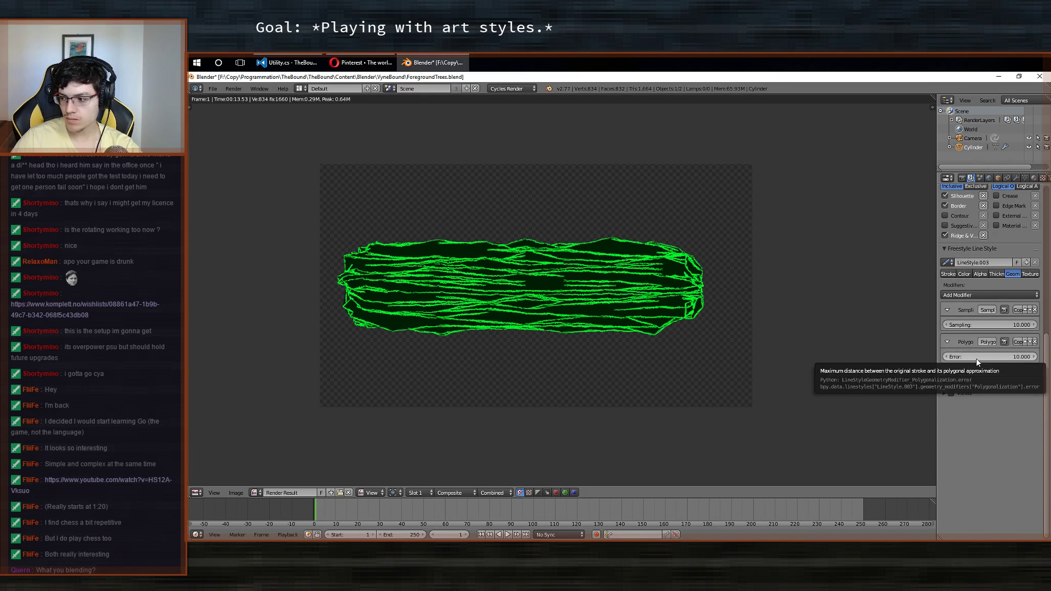
click(977, 357)
text(2)
key(Return)
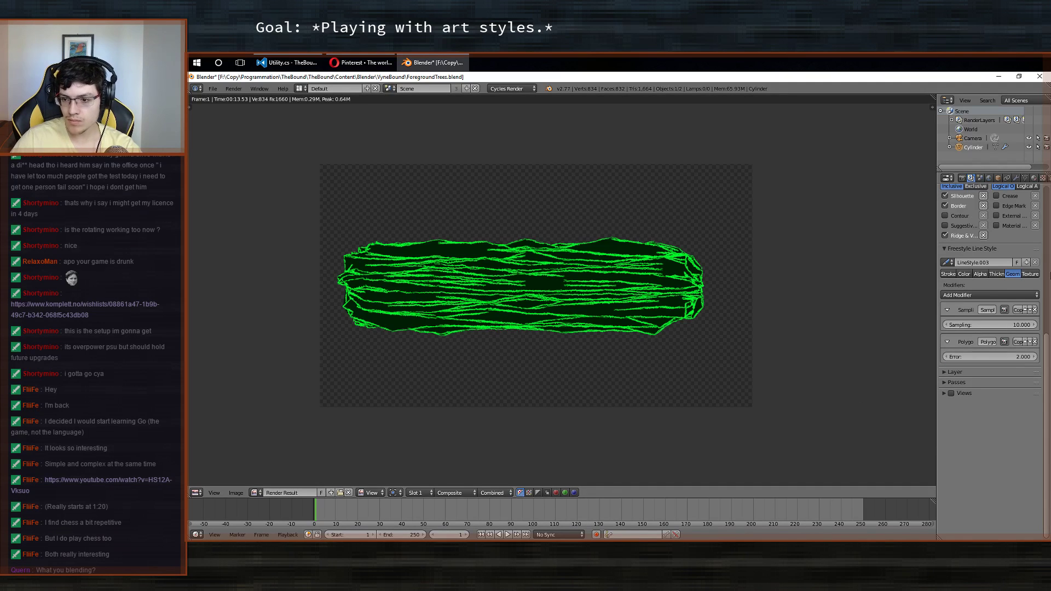
click(944, 341)
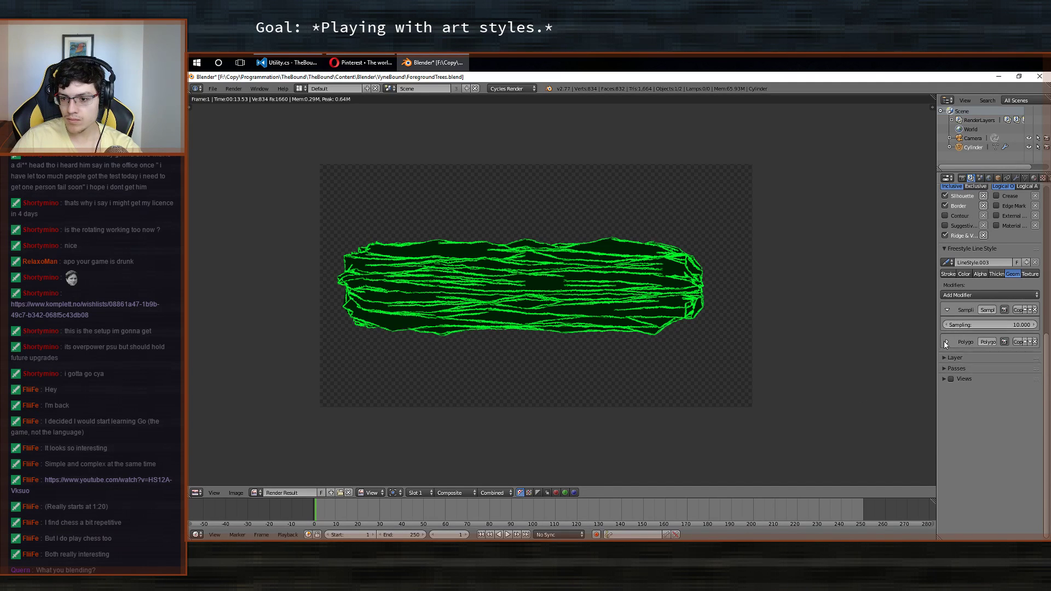
click(945, 342)
Add a Spatial Noise geometry modifier with 6 octaves and a scale of 10, and disable Smooth and Pure Random.
click(1007, 296)
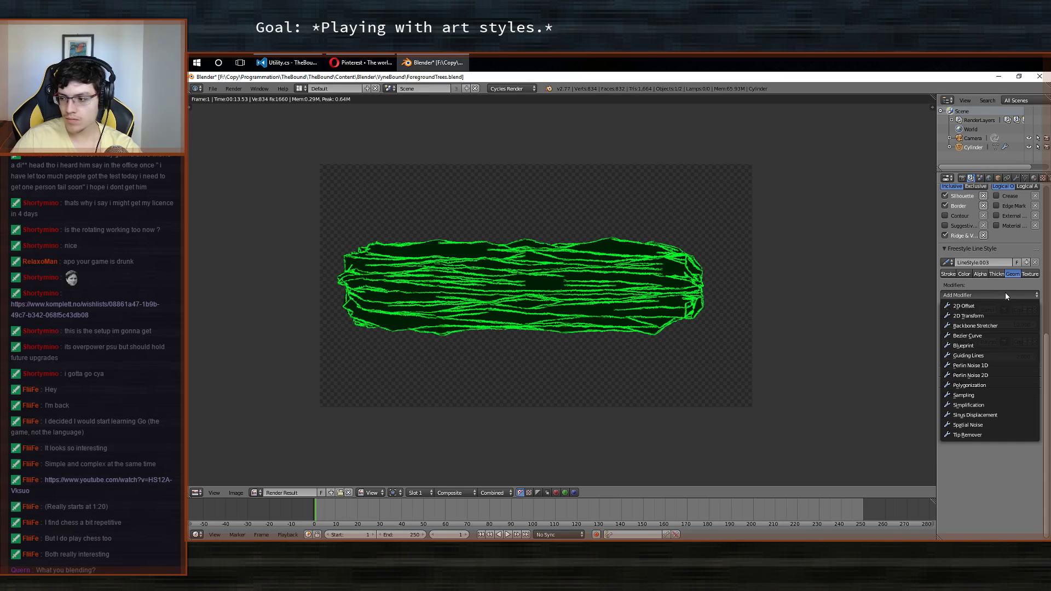
click(994, 425)
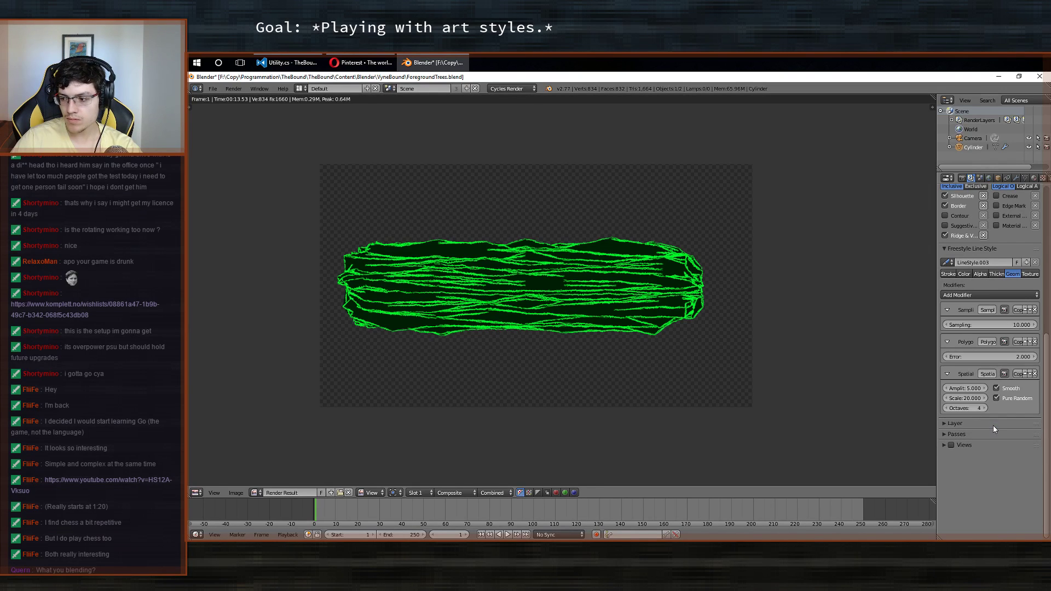
click(965, 407)
text(6)
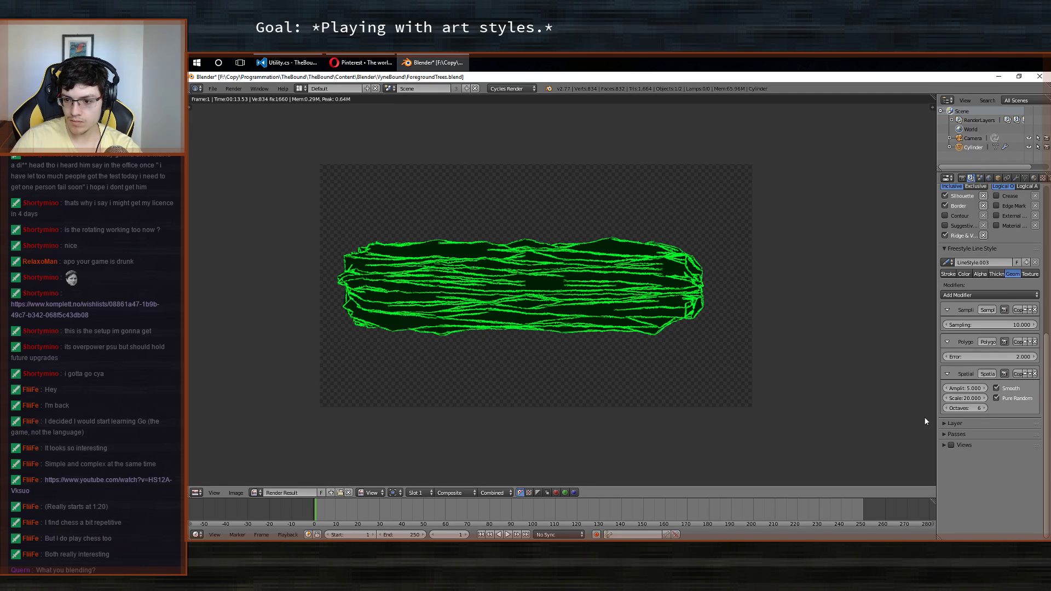
click(953, 398)
text(10)
key(Return)
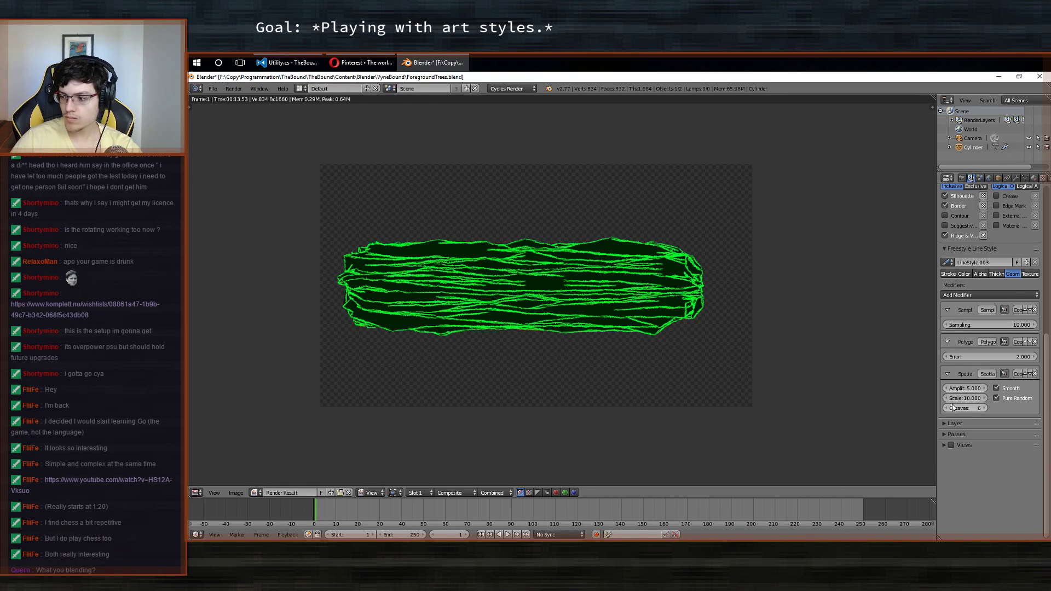
click(1006, 390)
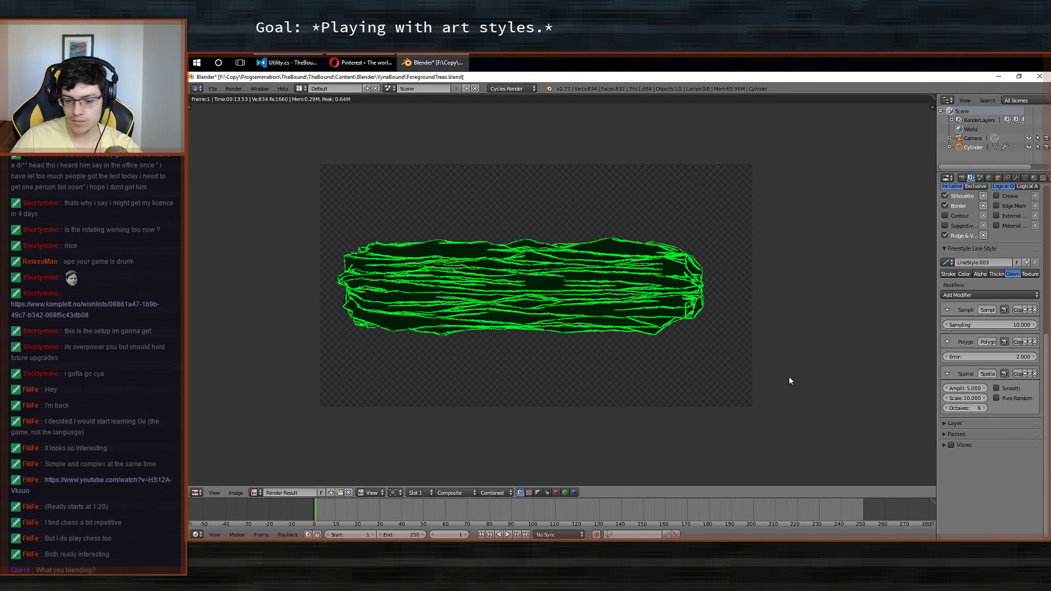
Render the image and save the blend file over the existing one.
key(F12)
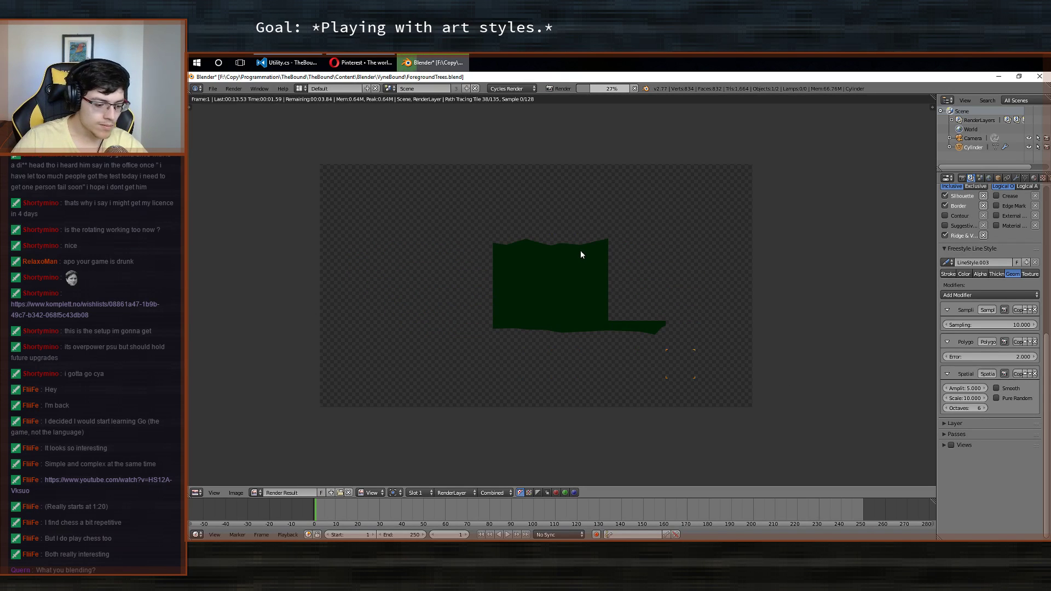
key(ctrl+s)
click(580, 251)
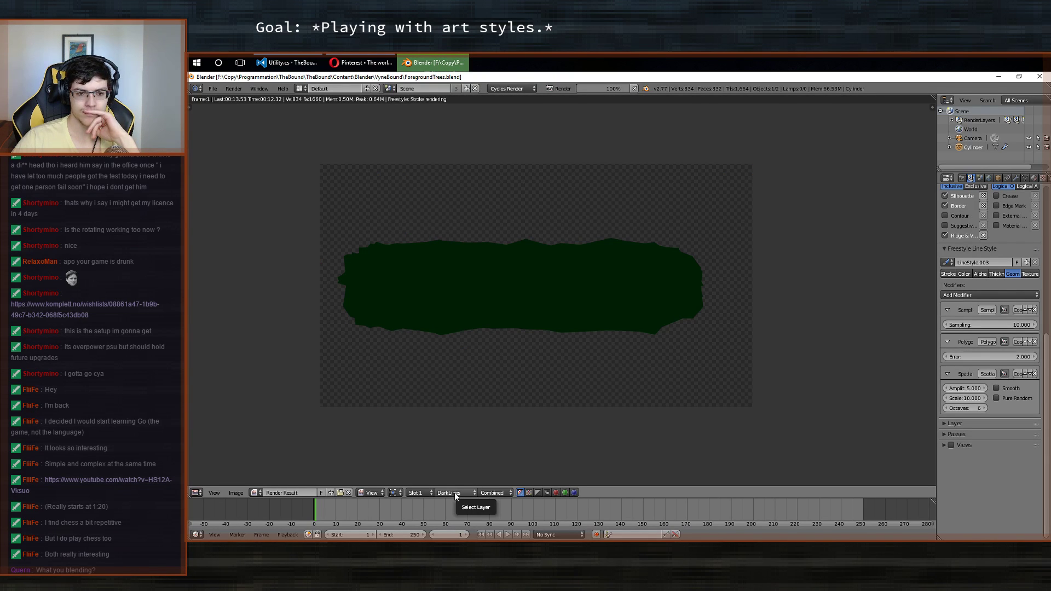
scroll(1019, 370, up, 6)
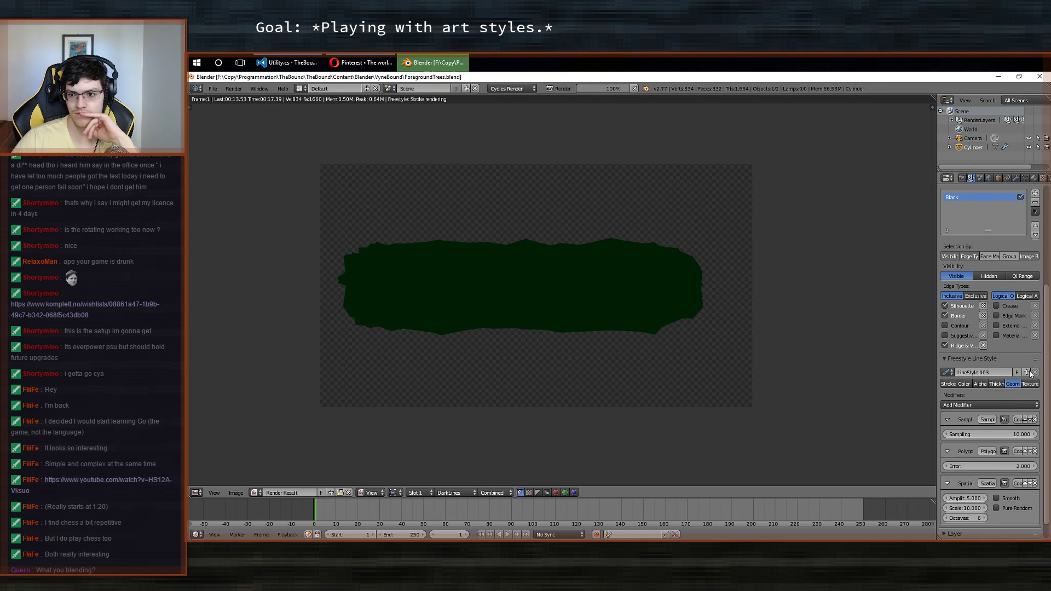
scroll(1019, 372, up, 4)
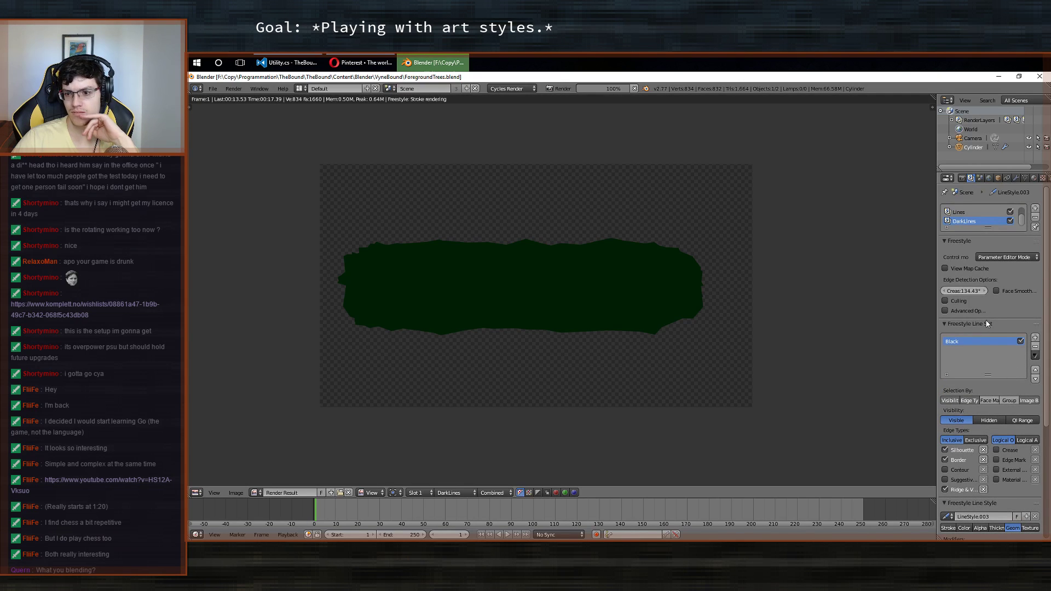
scroll(953, 326, down, 6)
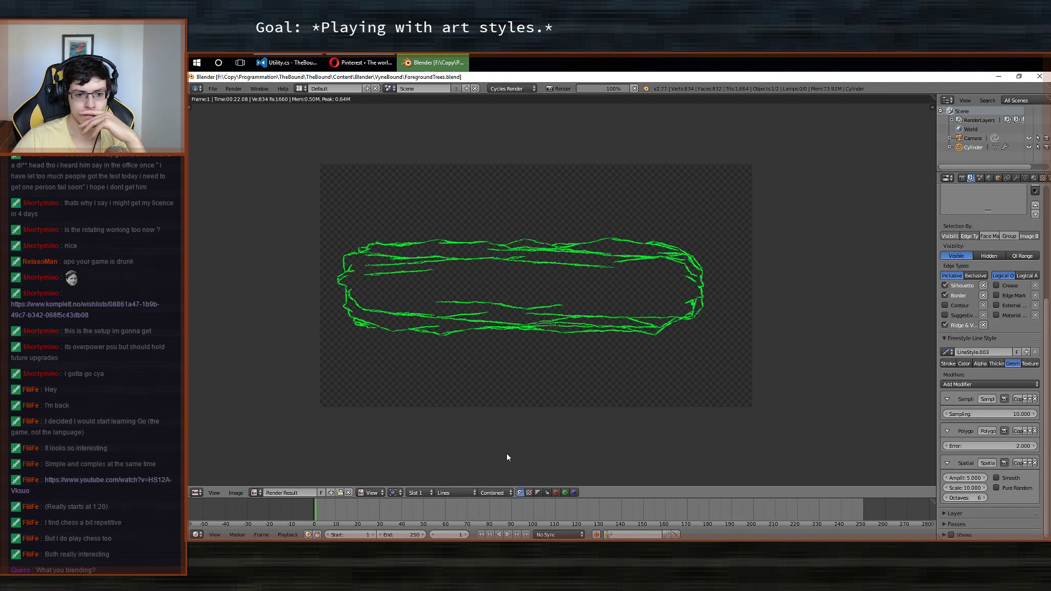
Inspect the rendered DarkLines layer up close, and return the render view to the Composite result.
click(462, 495)
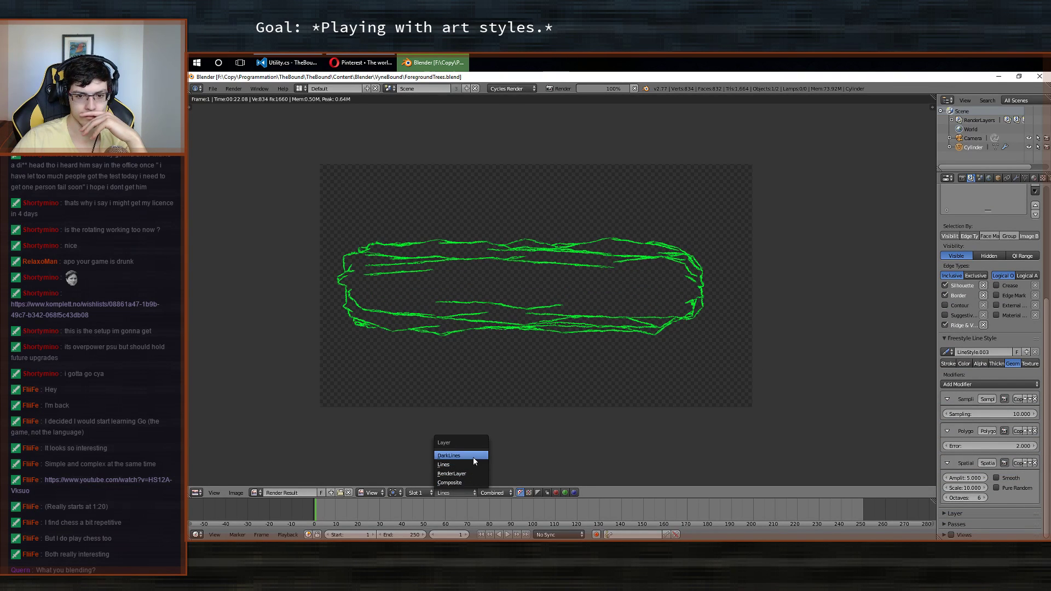
click(473, 459)
scroll(408, 309, up, 5)
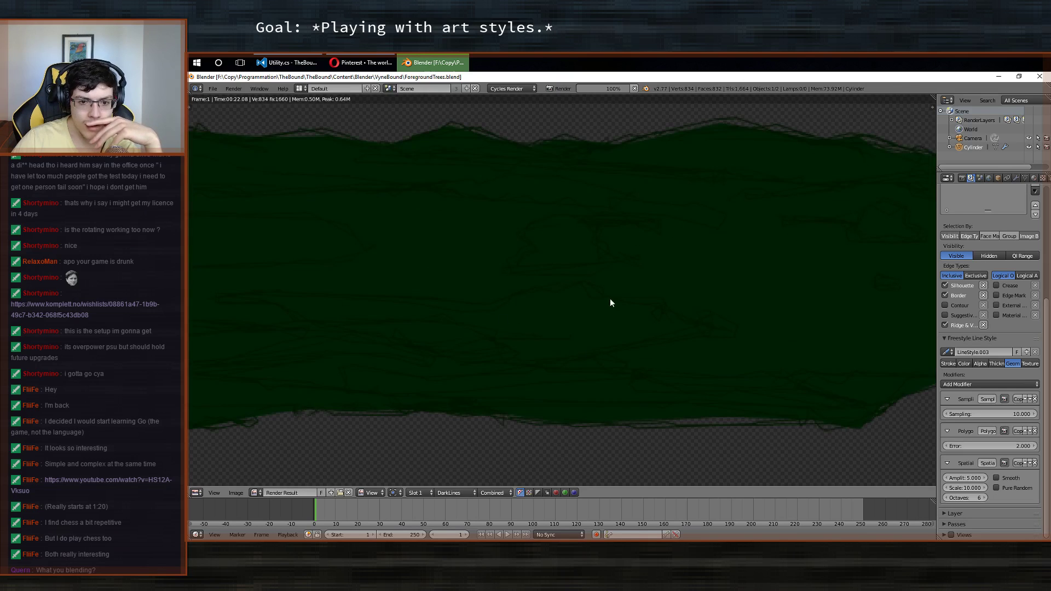
middle_drag(550, 303, 749, 291)
middle_drag(379, 338, 582, 403)
scroll(470, 383, down, 5)
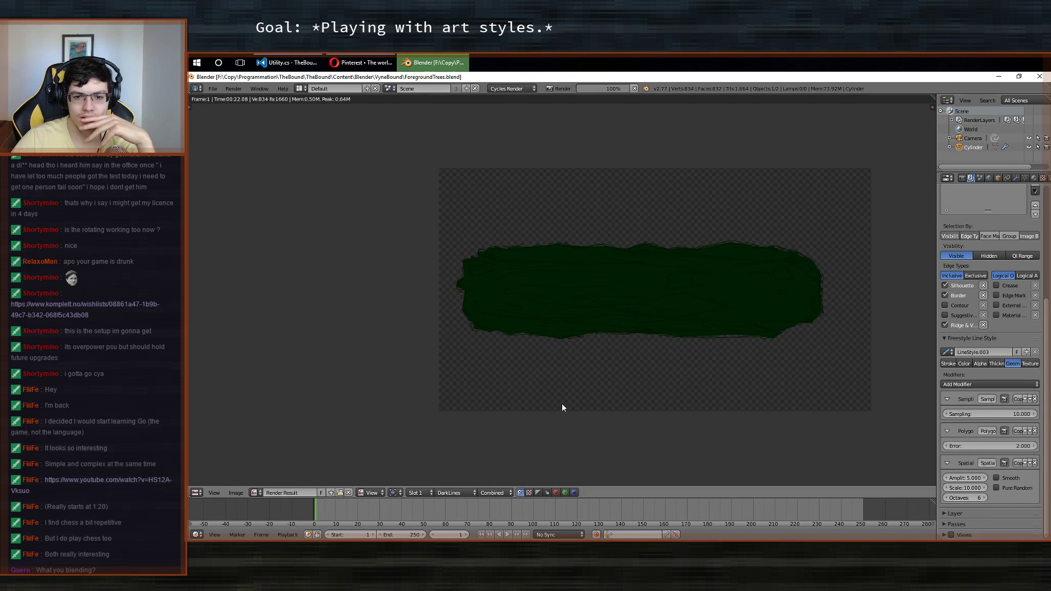
click(448, 494)
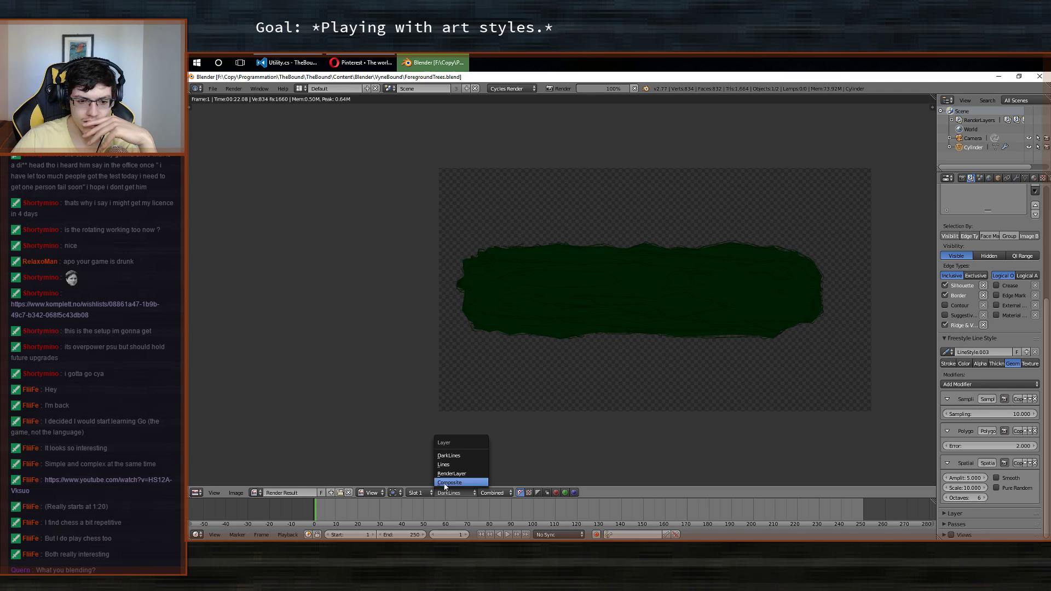
click(449, 483)
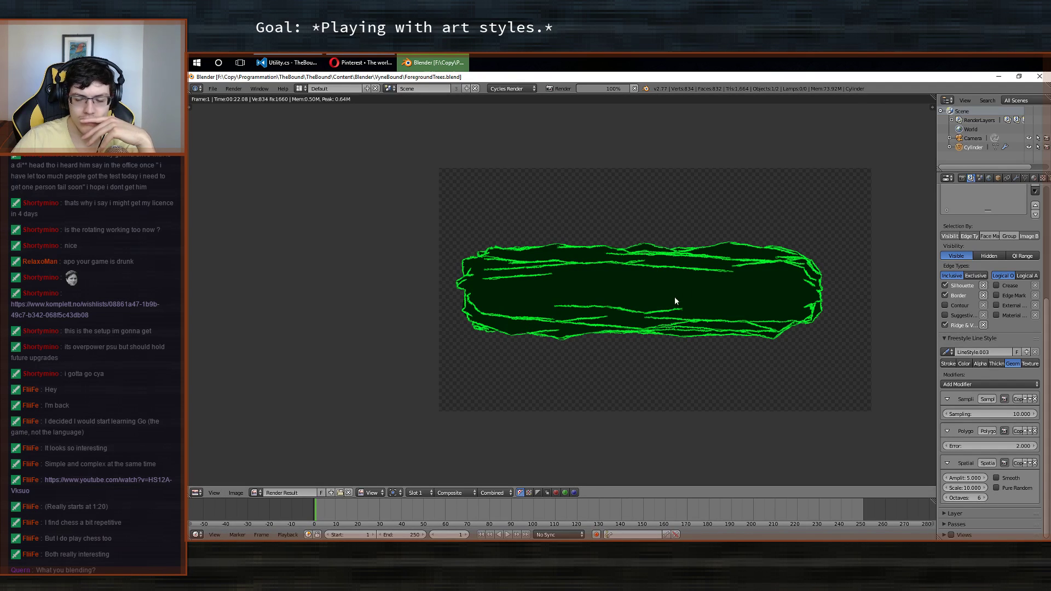
key(Home)
Enlarge the render layer list to show every layer, select Lines, and collapse its general Freestyle settings.
scroll(1012, 368, up, 3)
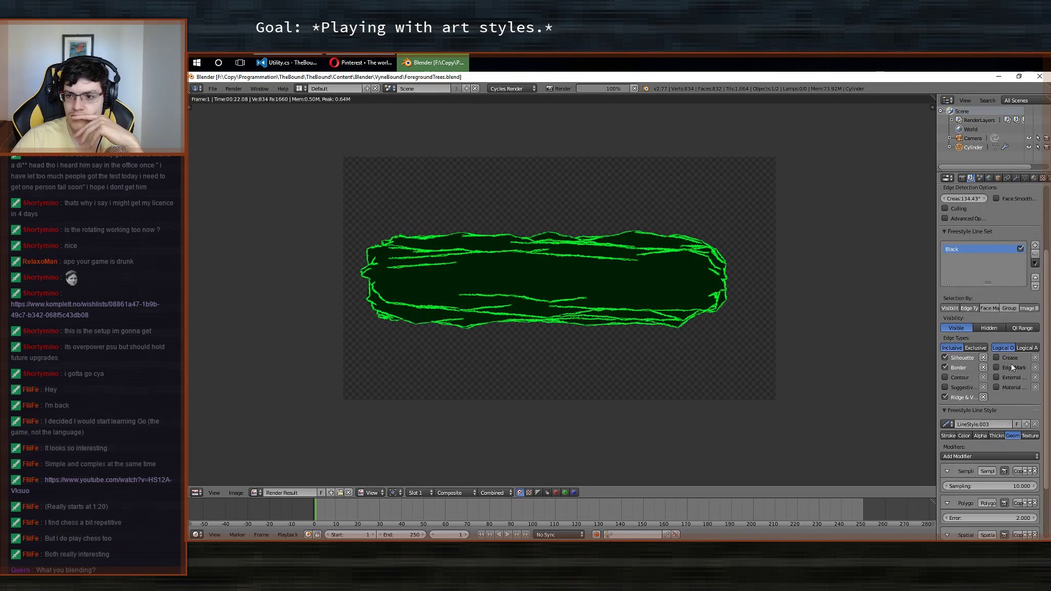
scroll(1008, 267, up, 4)
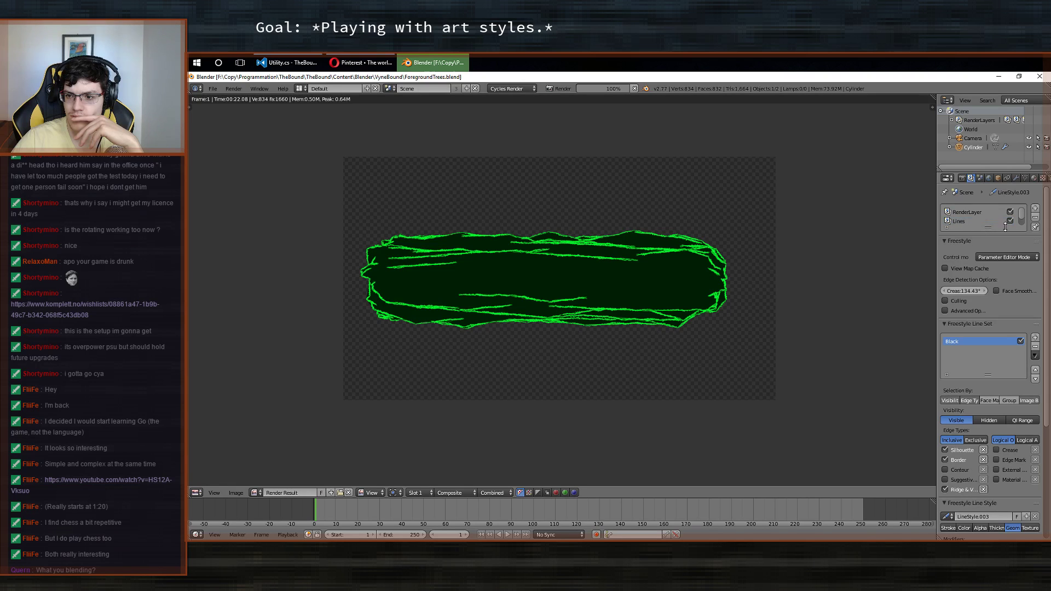
drag(989, 227, 988, 255)
click(975, 222)
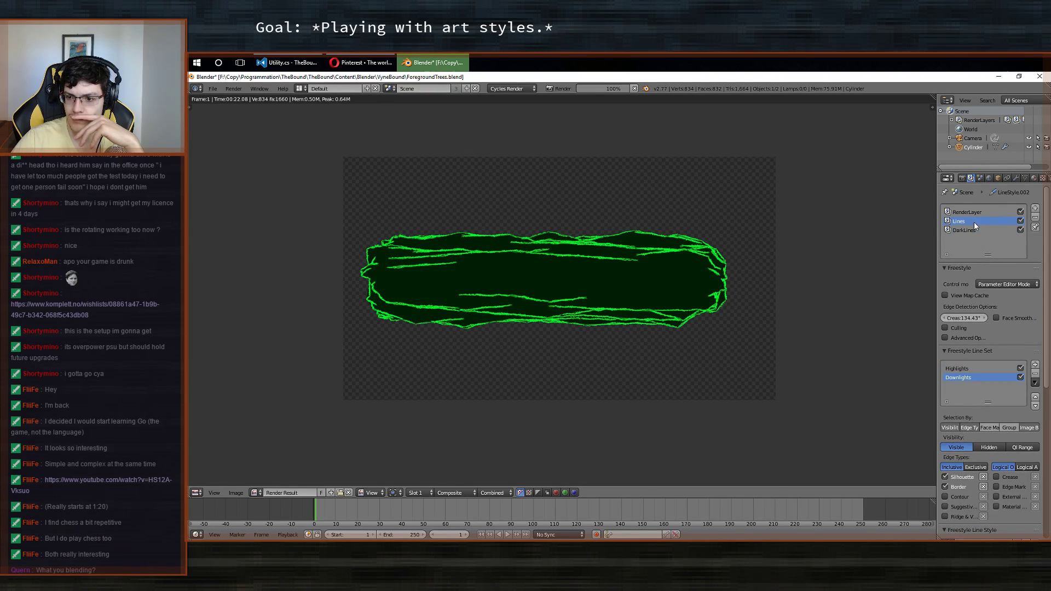
click(976, 268)
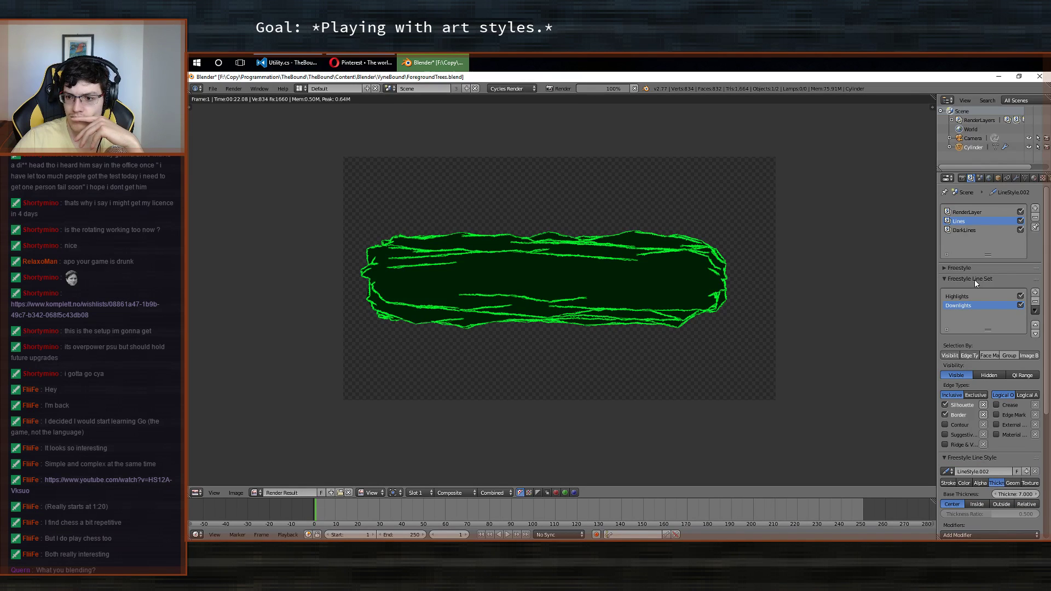
Compare the line style and layer settings of the Lines, DarkLines and RenderLayer render layers.
scroll(975, 280, down, 8)
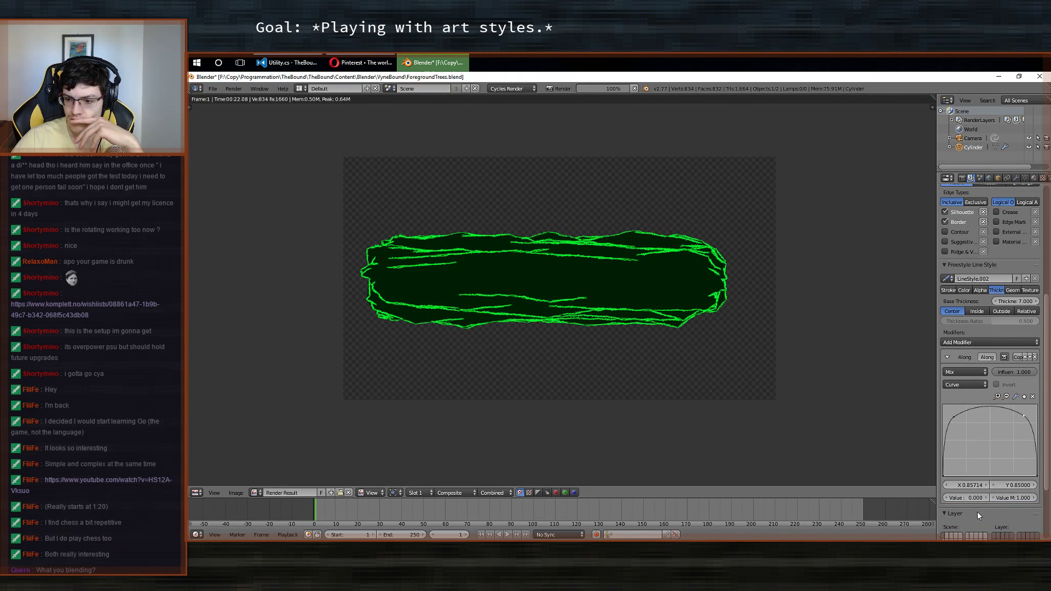
scroll(983, 438, down, 4)
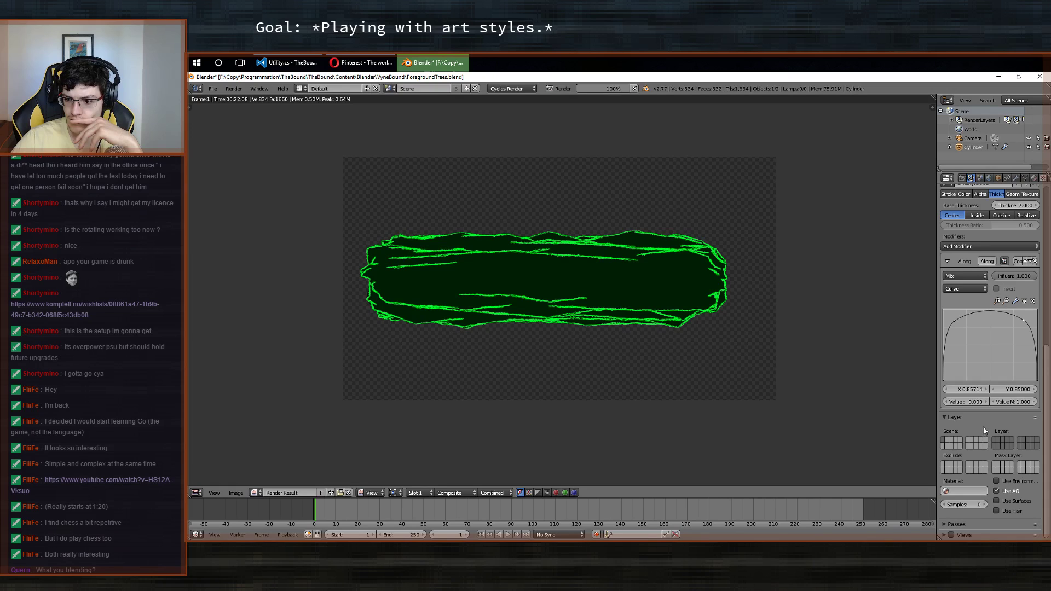
scroll(995, 338, up, 11)
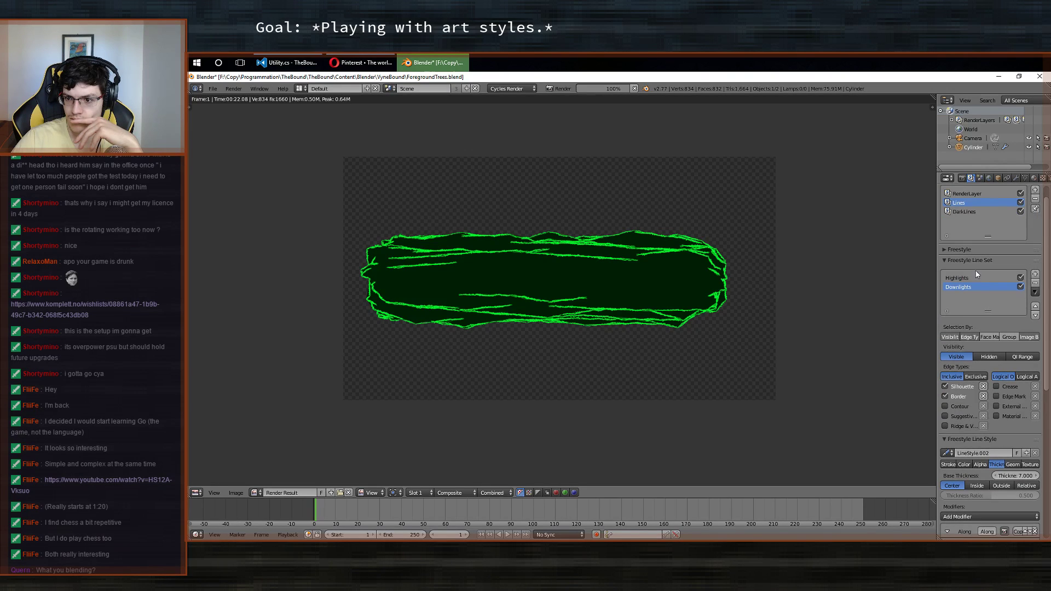
click(963, 213)
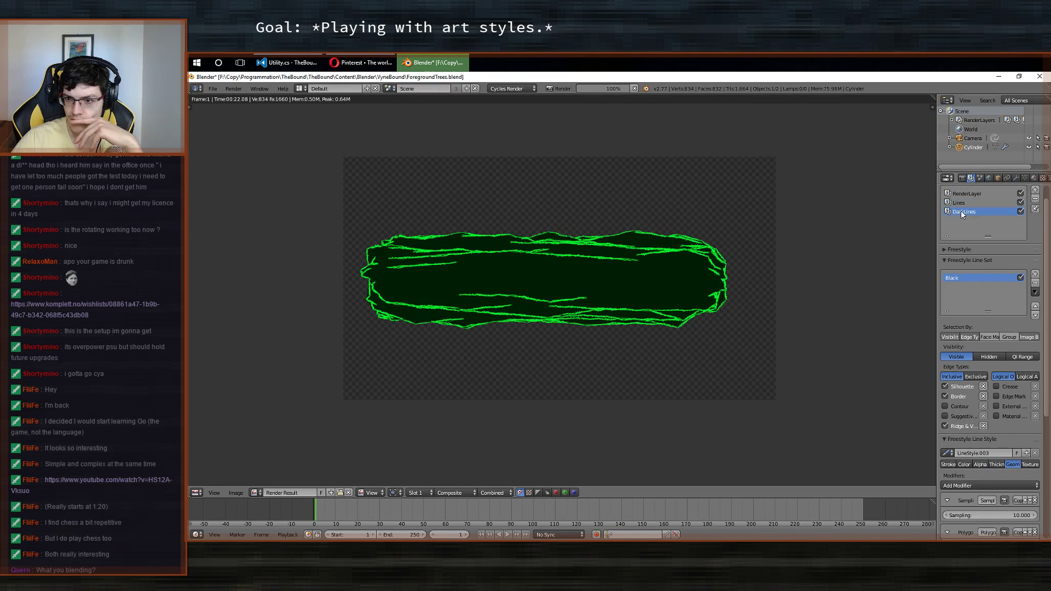
scroll(976, 260, down, 8)
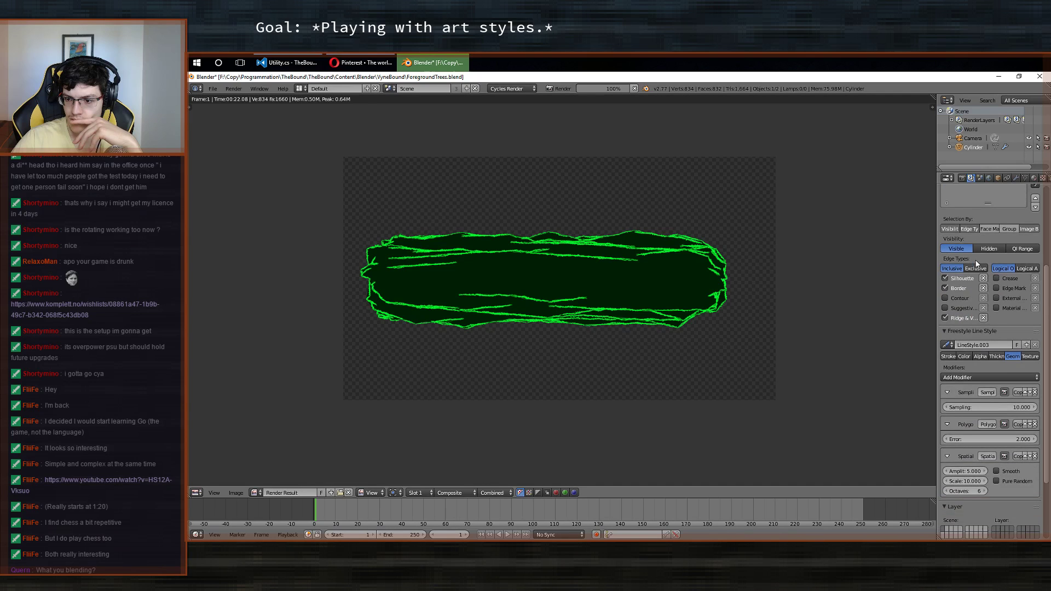
scroll(975, 254, up, 9)
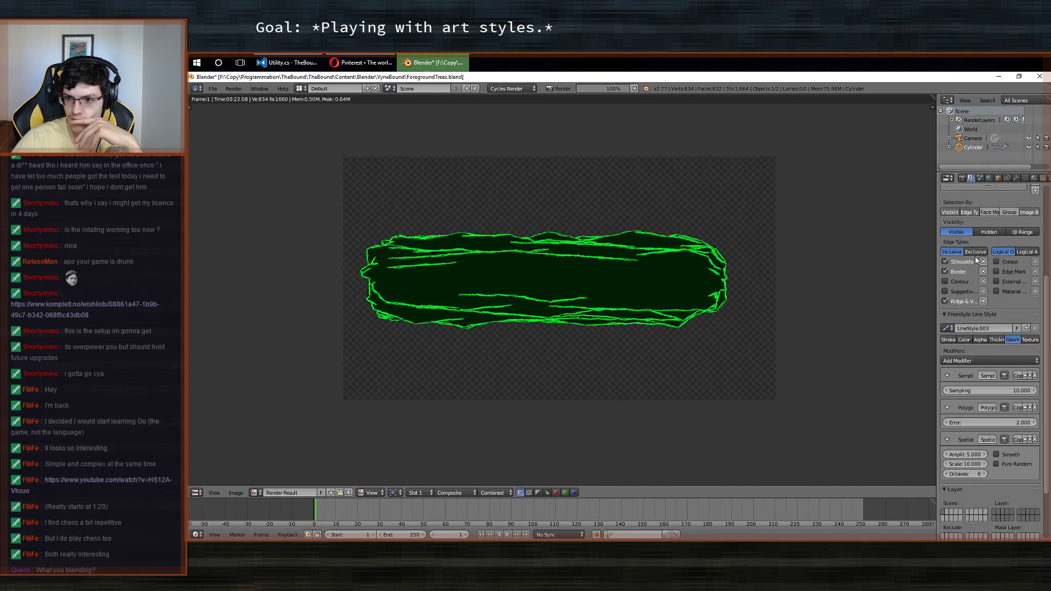
click(967, 212)
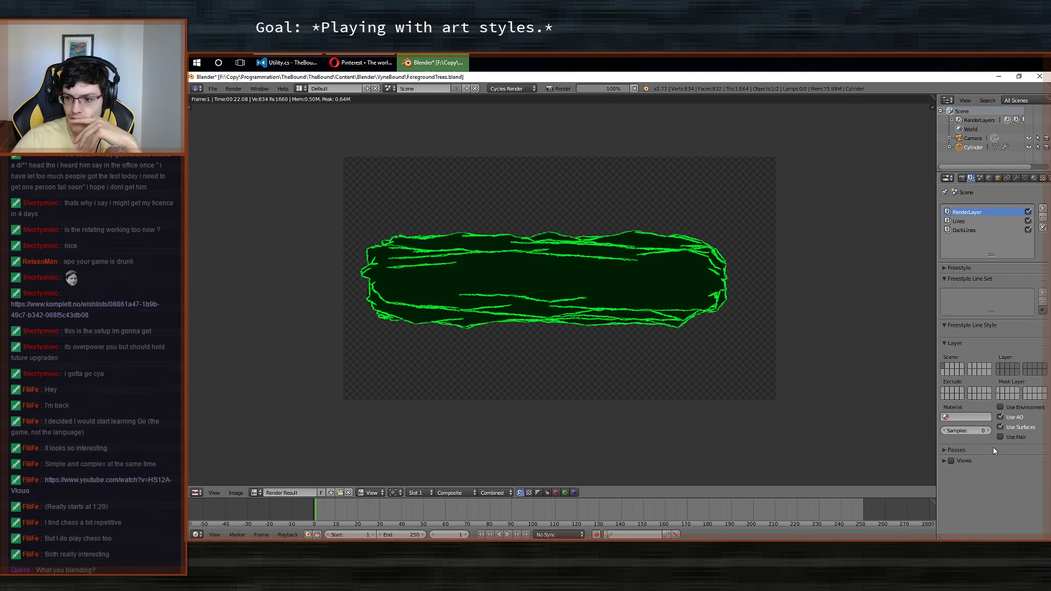
Compare the rendered RenderLayer, Lines and DarkLines layers one by one, ending on DarkLines.
click(450, 494)
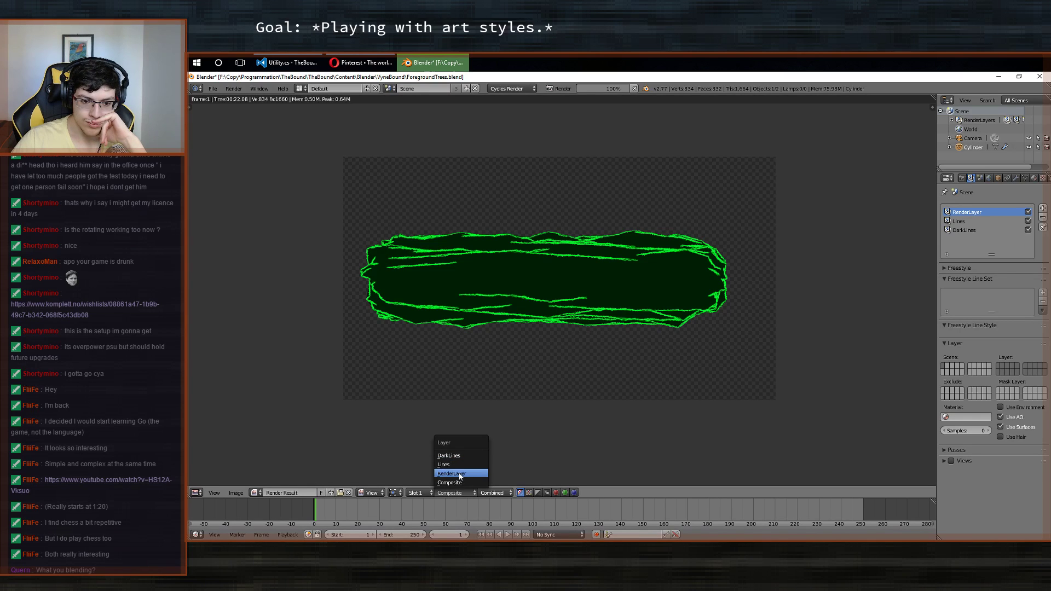
click(459, 474)
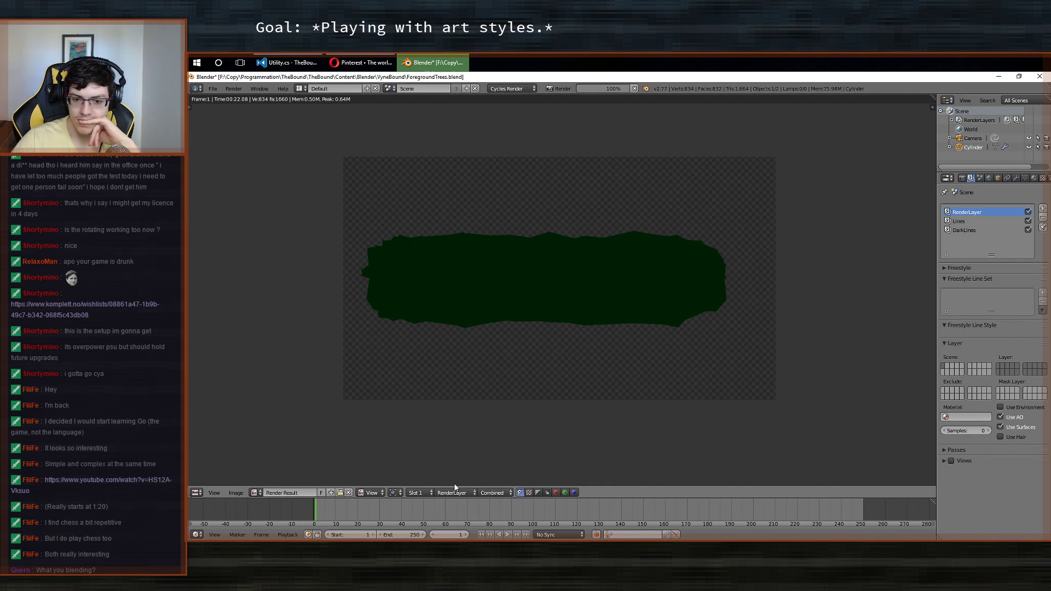
click(456, 494)
click(457, 465)
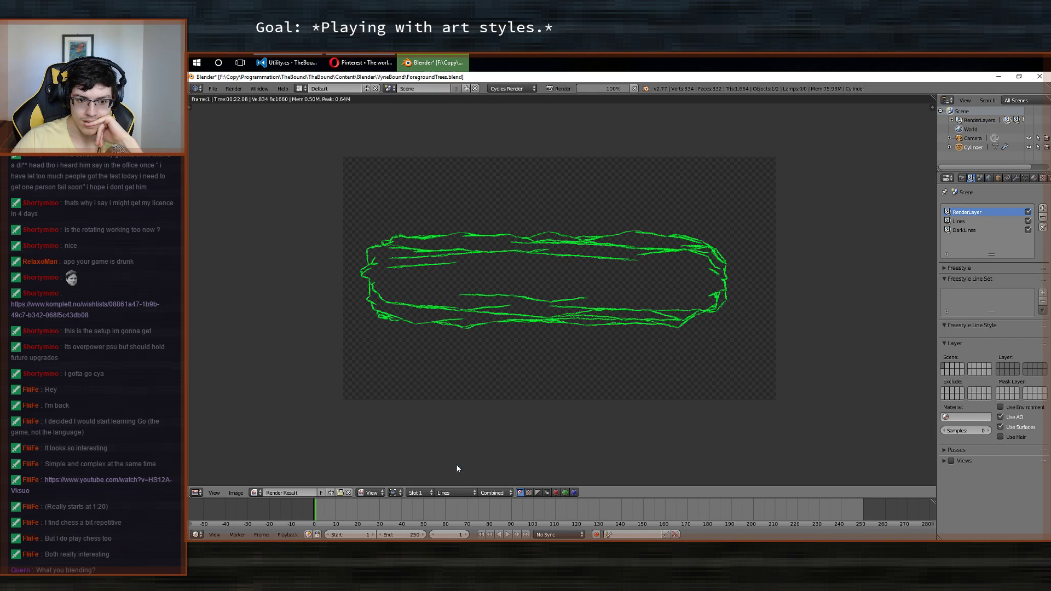
click(468, 494)
click(452, 472)
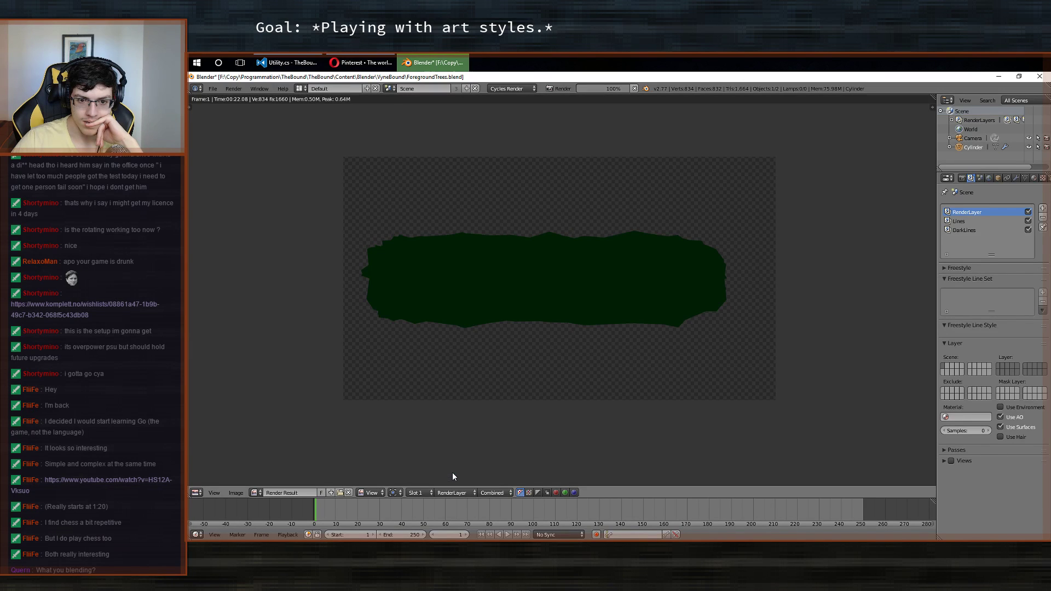
click(454, 492)
click(456, 462)
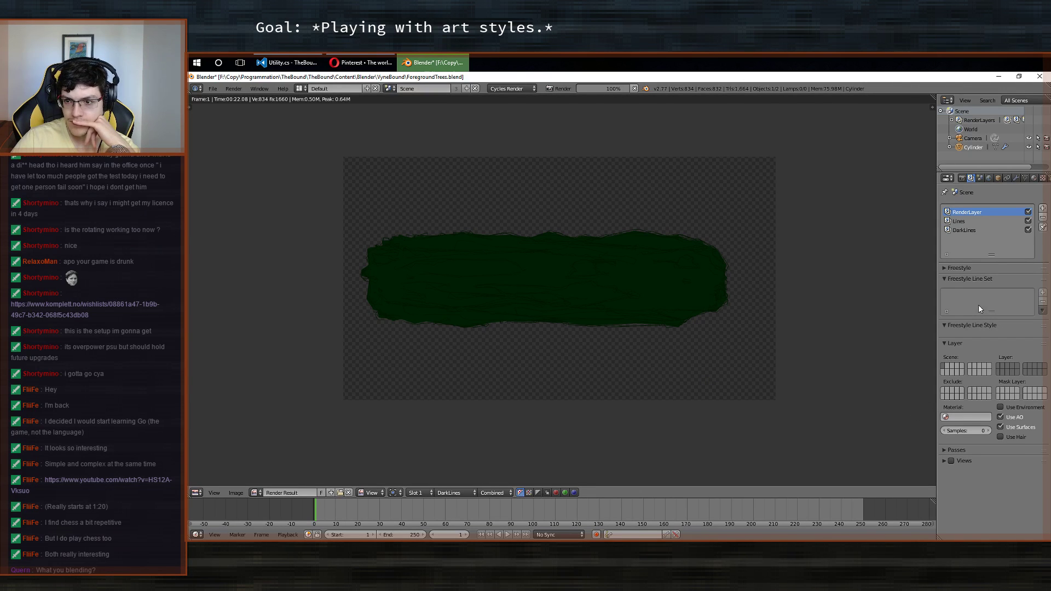
Exclude surfaces from the DarkLines render layer, check its Freestyle settings against the Lines layer, and save the blend file.
click(974, 233)
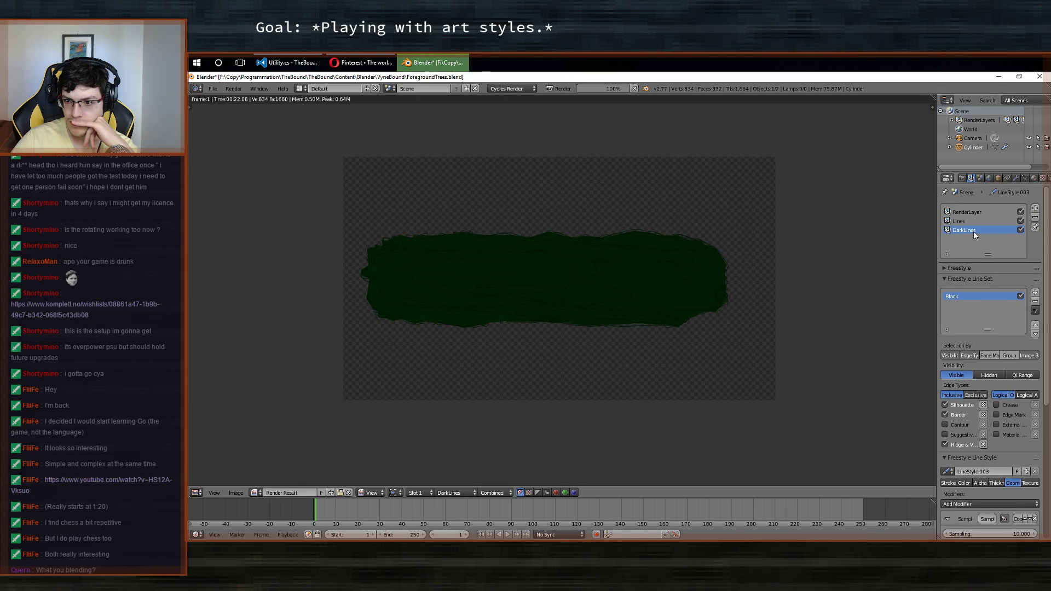
scroll(965, 287, down, 10)
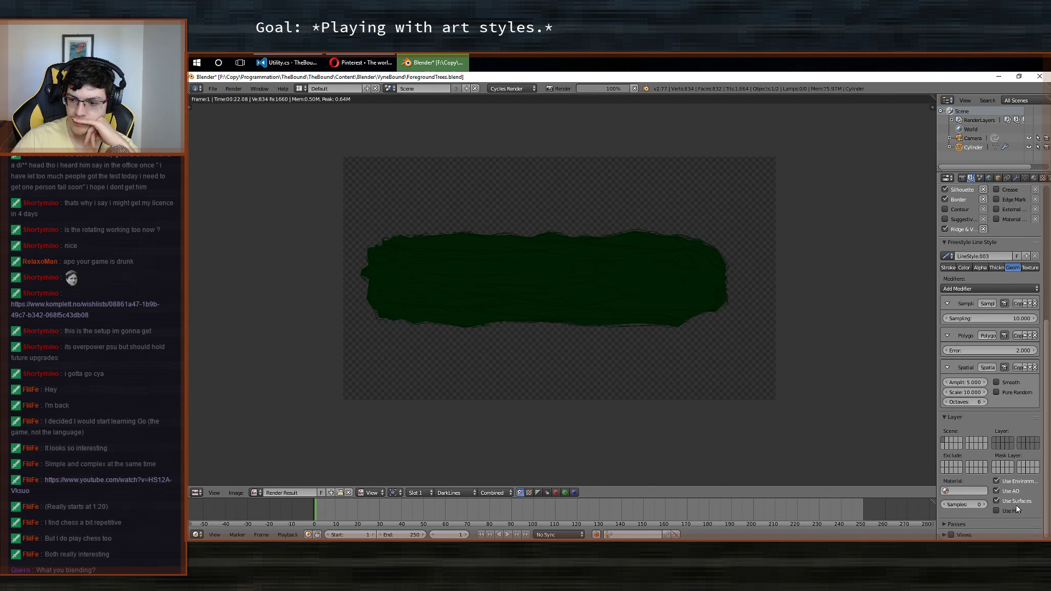
scroll(1002, 340, up, 10)
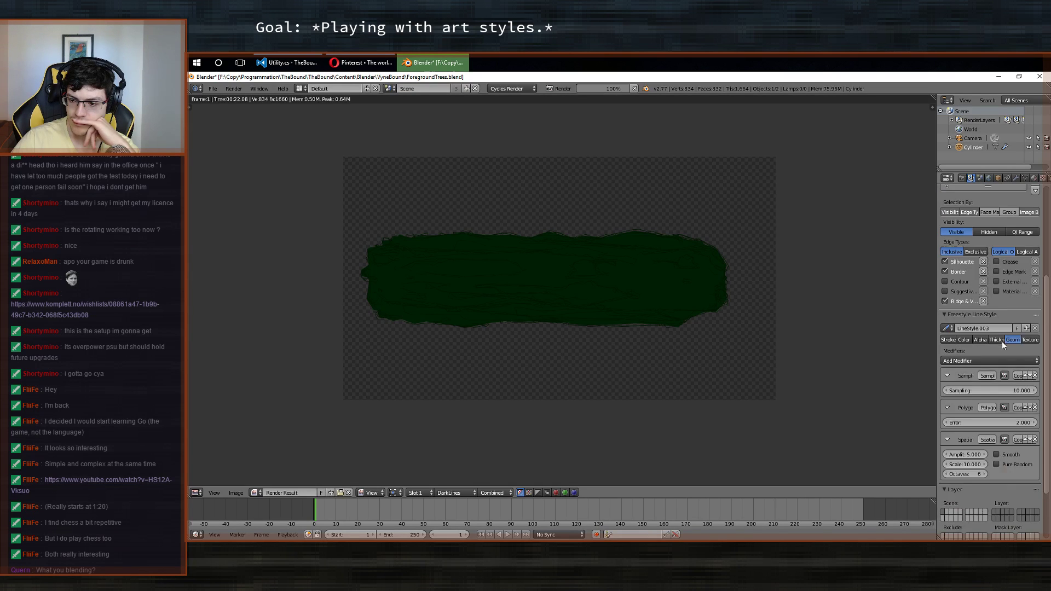
scroll(984, 266, down, 13)
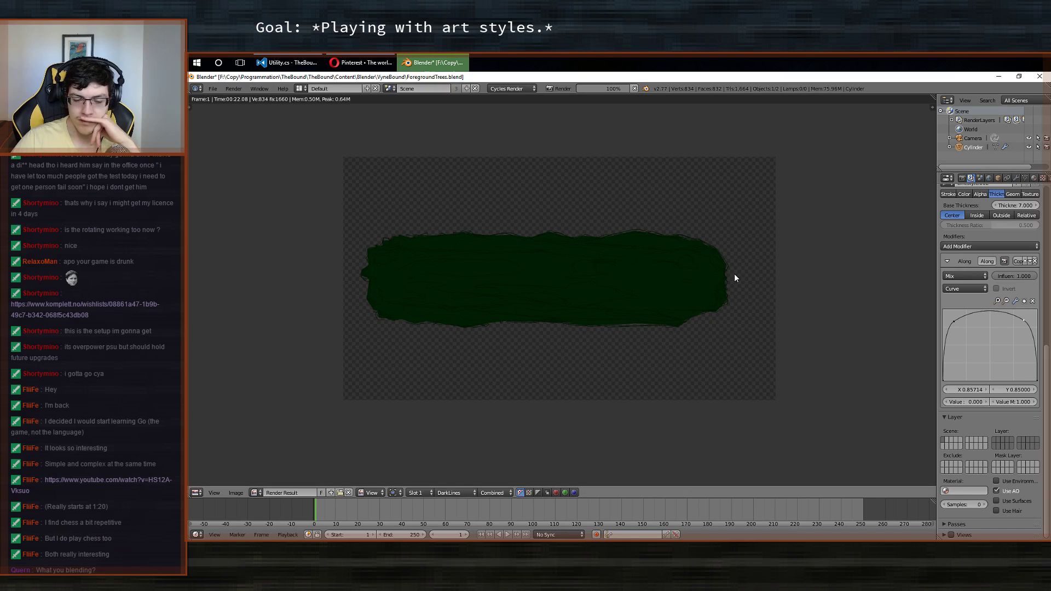
key(ctrl+s)
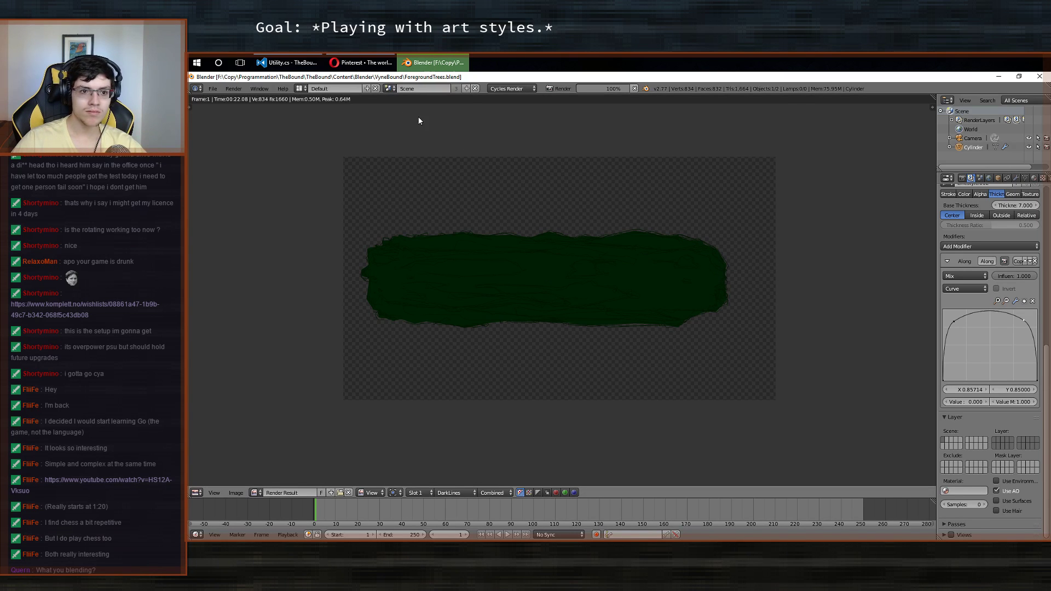
Switch to the Compositing layout and show the scene's compositing nodes instead of the material nodes.
click(301, 89)
click(316, 111)
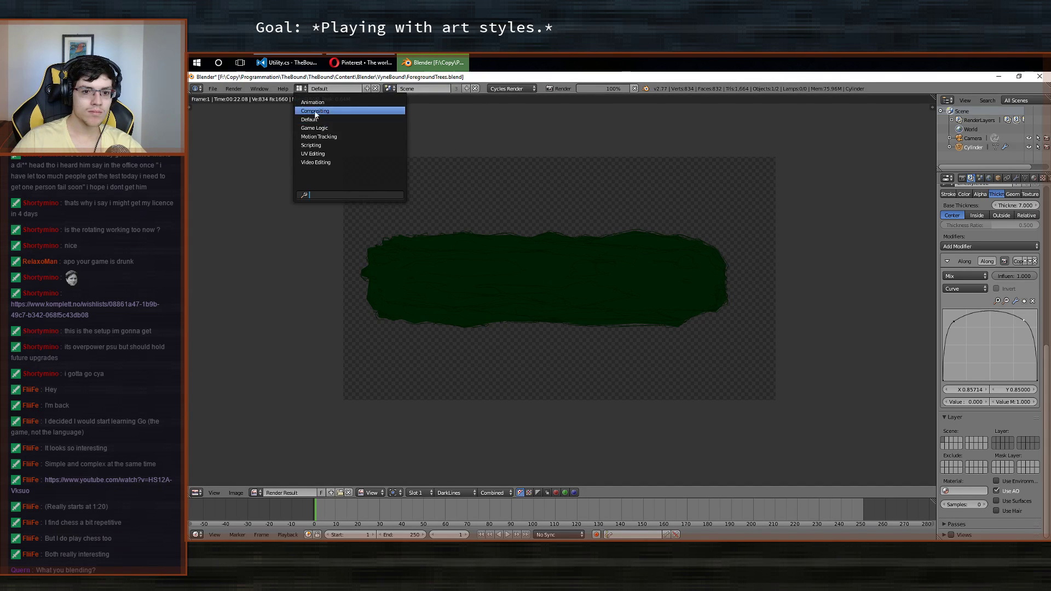
ctrl+scroll(490, 231, right, 4)
shift+scroll(385, 482, up, 2)
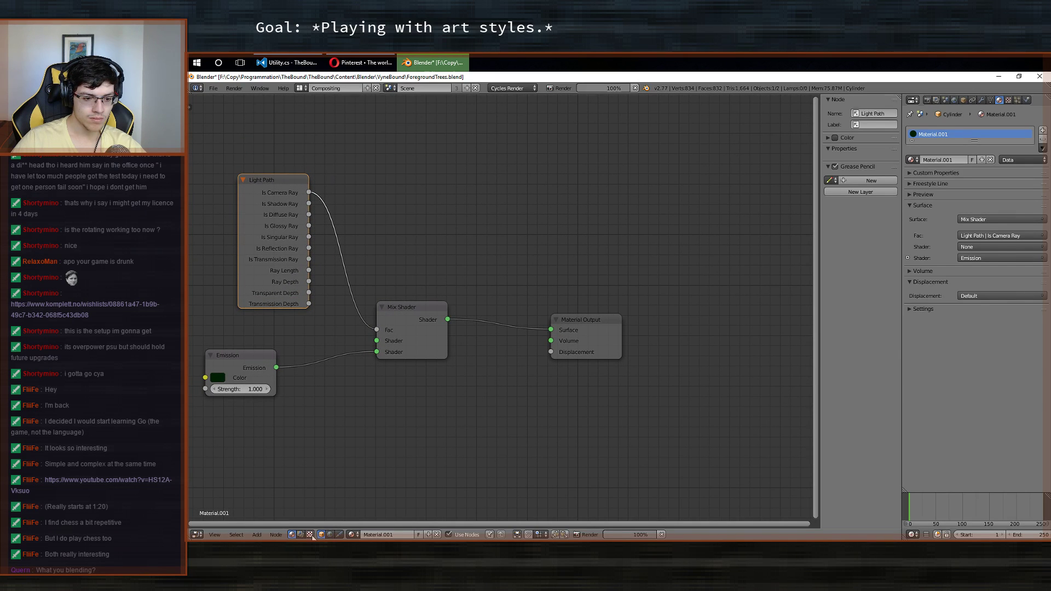
click(301, 535)
key(Home)
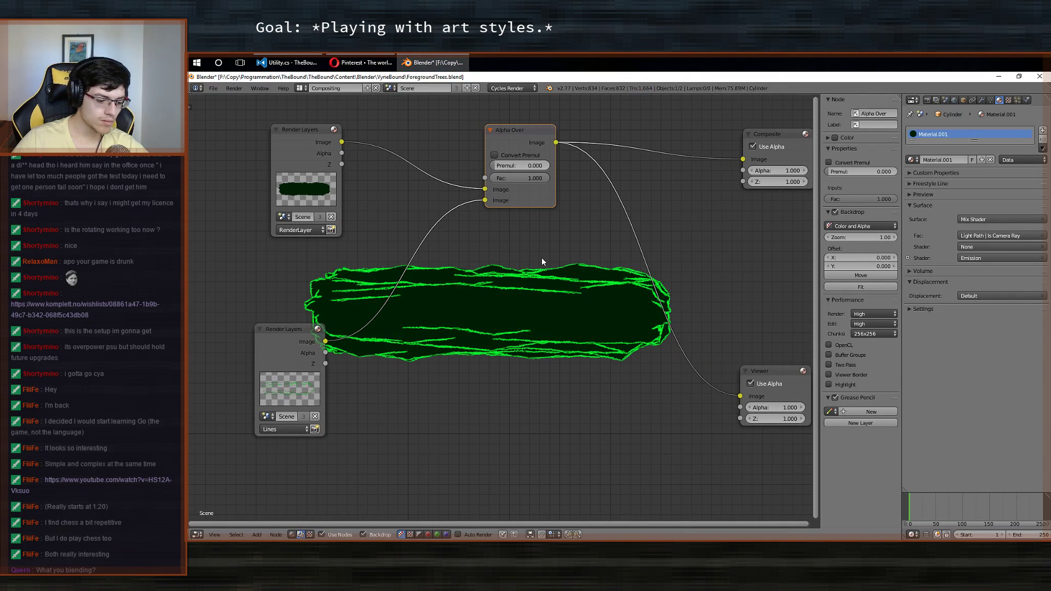
Duplicate Alpha Over into the Viewer link and feed its second image input from a duplicated Render Layers node set to DarkLines.
key(shift+d)
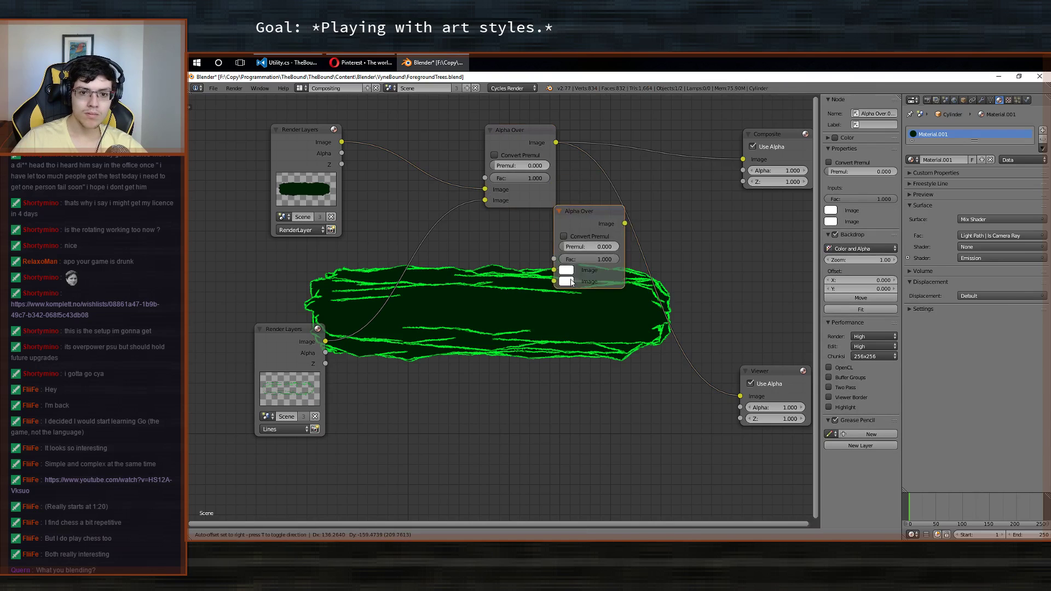
click(617, 321)
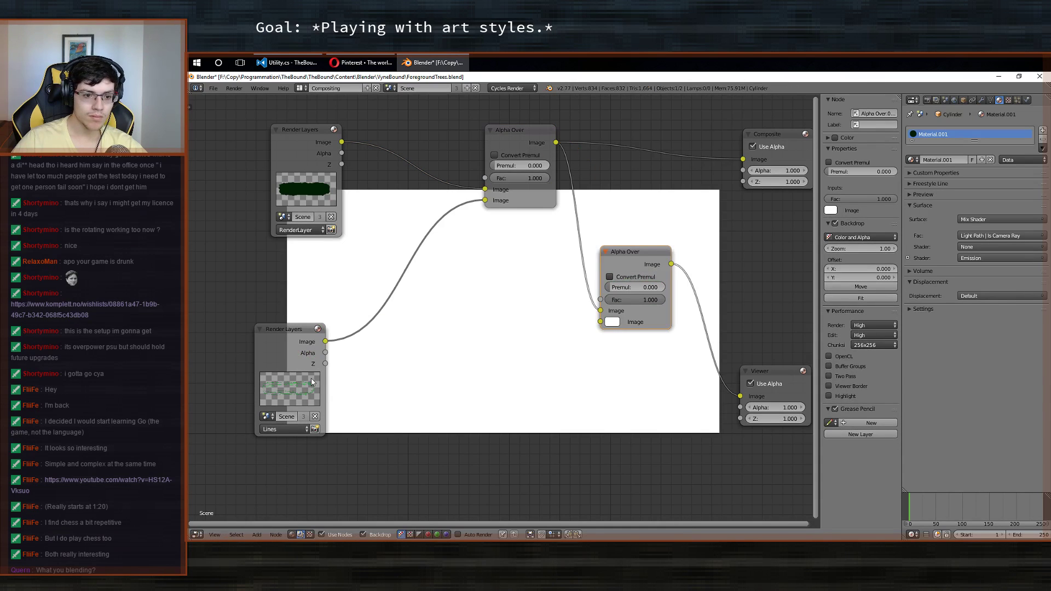
click(293, 352)
key(shift+d)
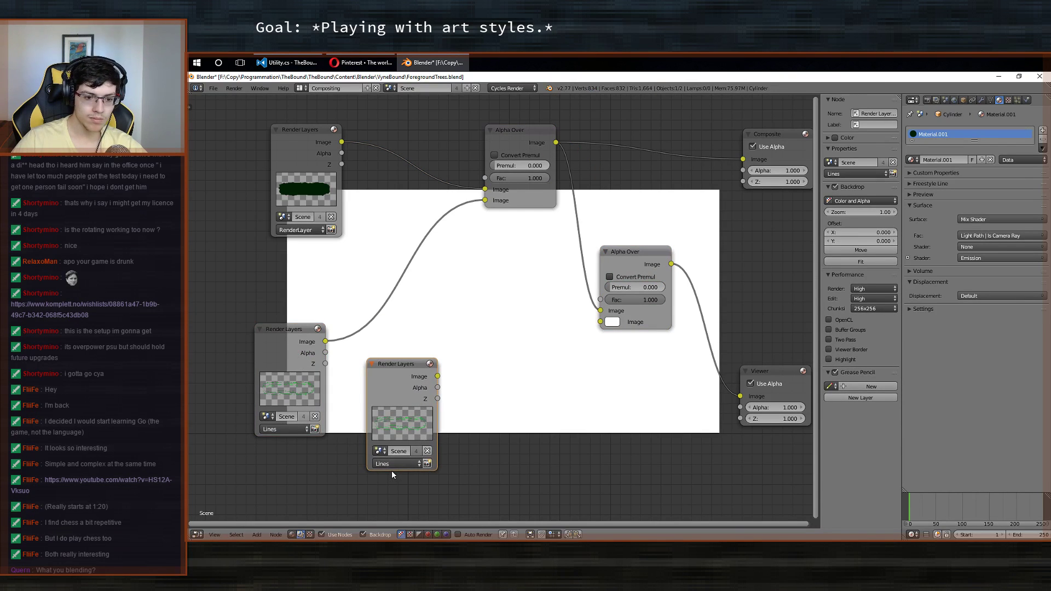
click(392, 471)
click(396, 461)
click(388, 429)
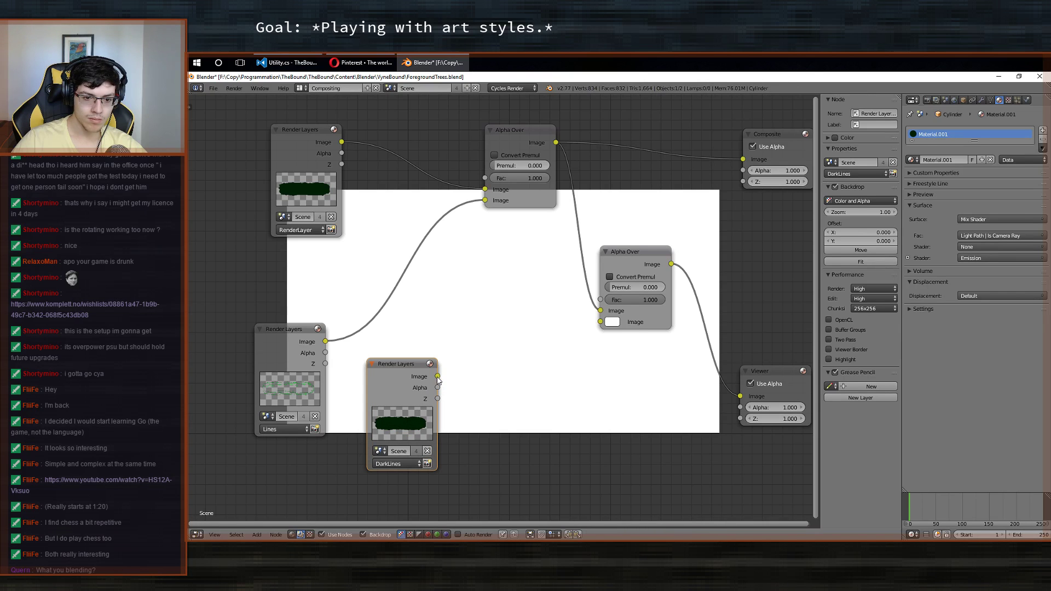
drag(438, 376, 600, 326)
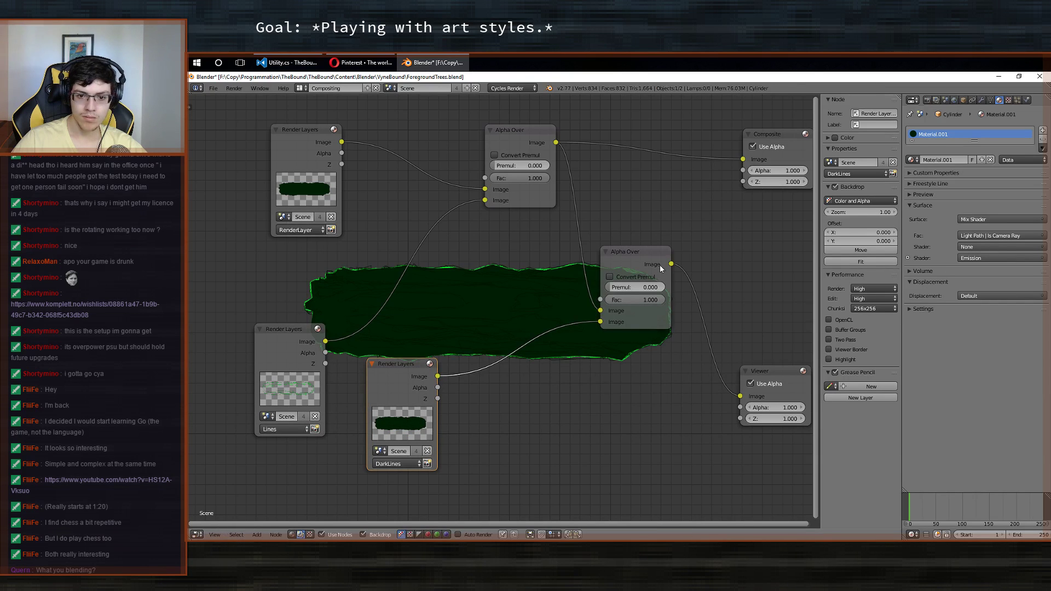
Rearrange the new Alpha Over node and the Lines Render Layers node, and render the image.
drag(659, 265, 630, 372)
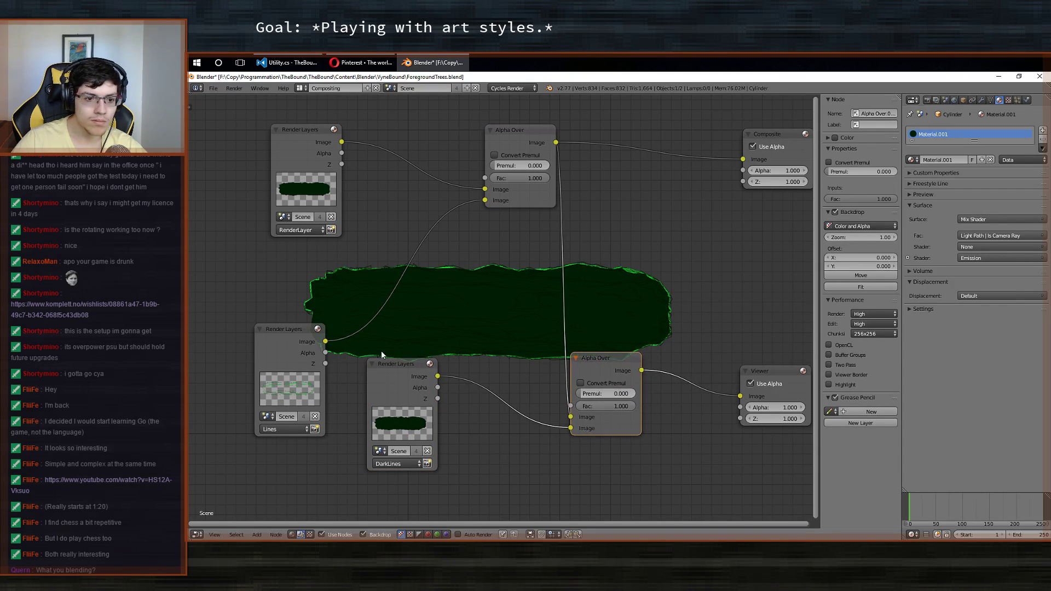
drag(286, 333, 263, 299)
key(F12)
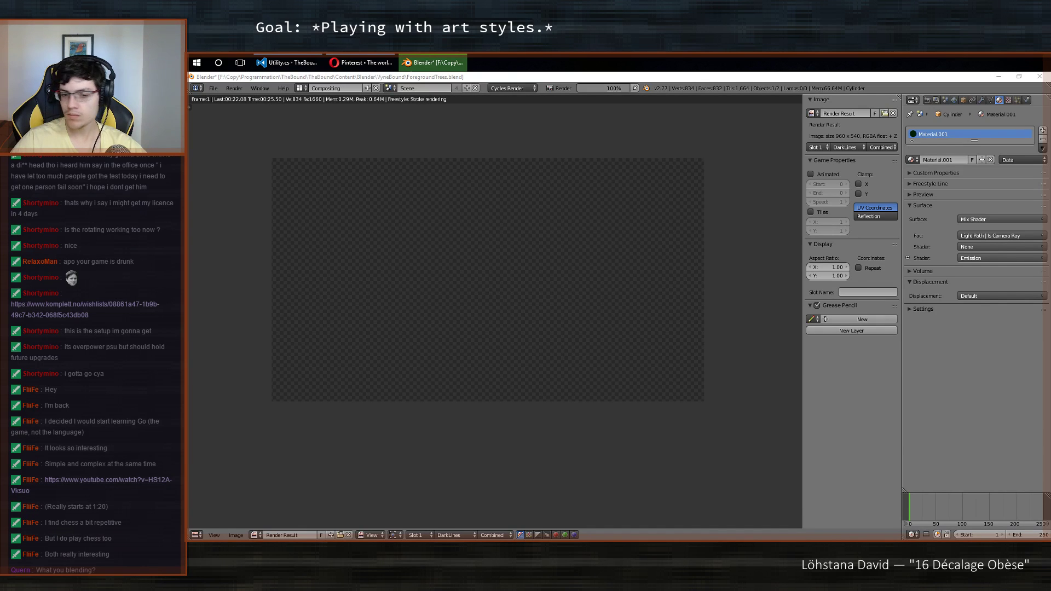
Inspect the Lines, RenderLayer and DarkLines layers of the new render, and hide the image properties beside it.
click(449, 534)
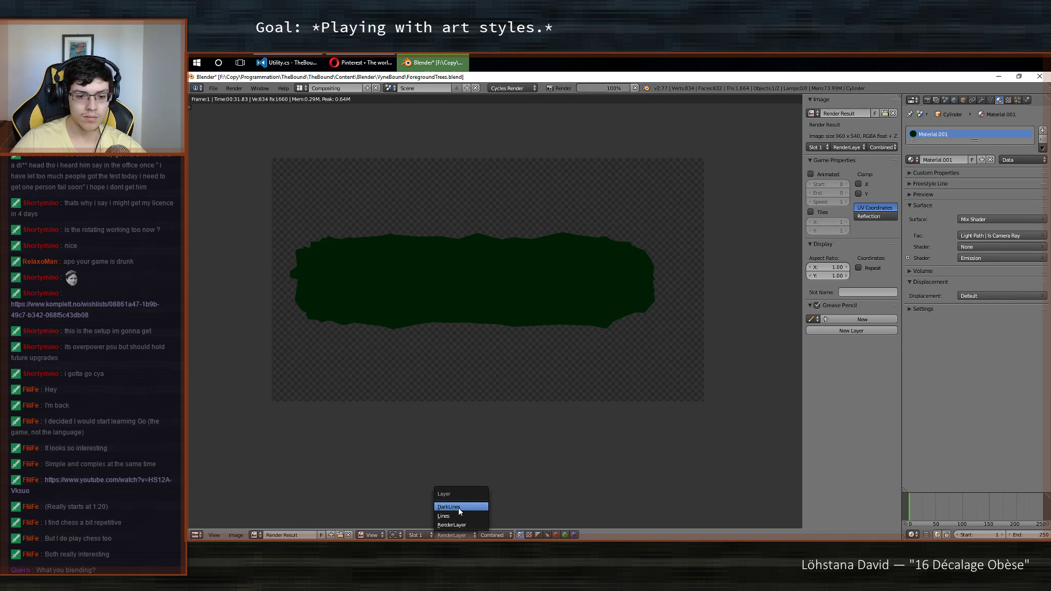
click(459, 515)
click(454, 535)
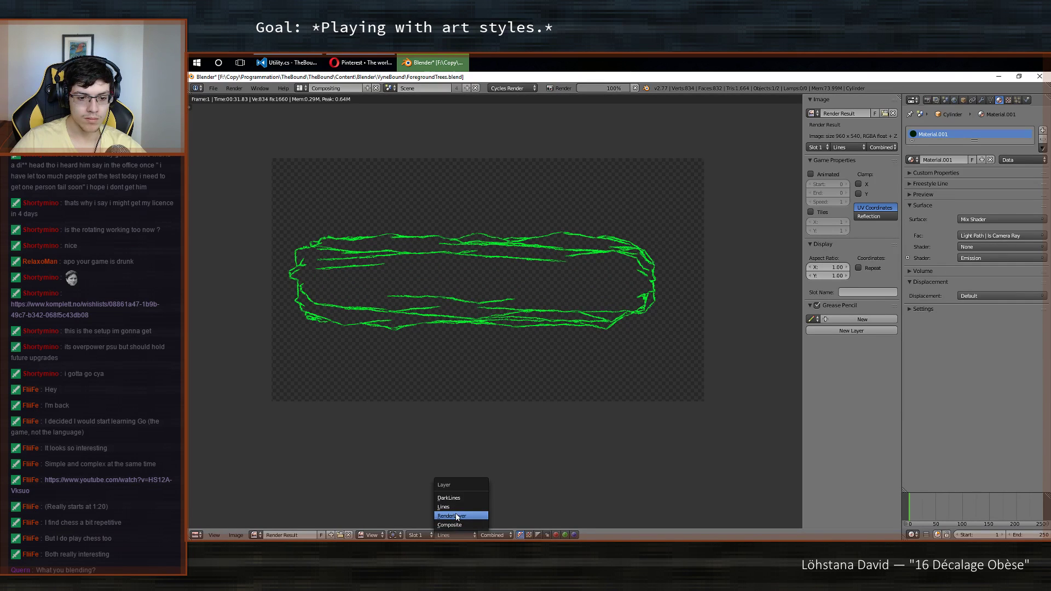
click(457, 515)
click(455, 535)
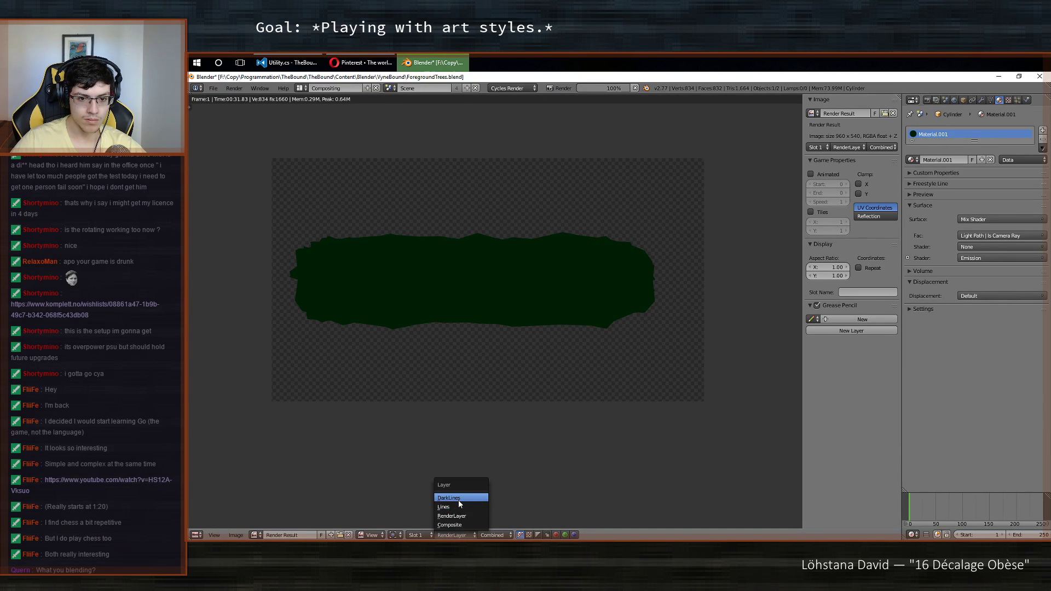
click(458, 501)
middle_drag(463, 445, 510, 449)
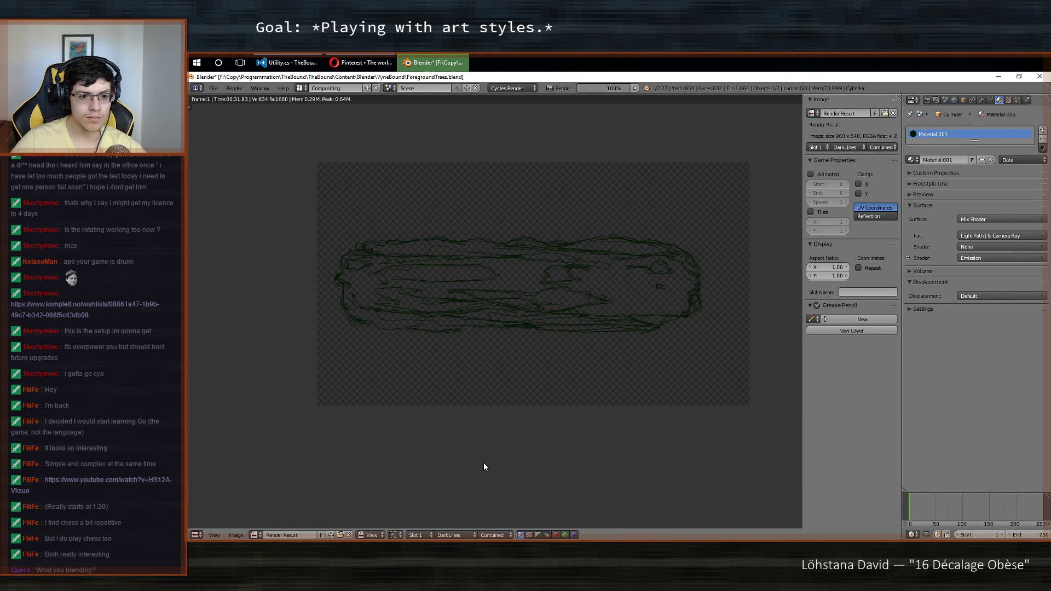
middle_drag(566, 364, 521, 364)
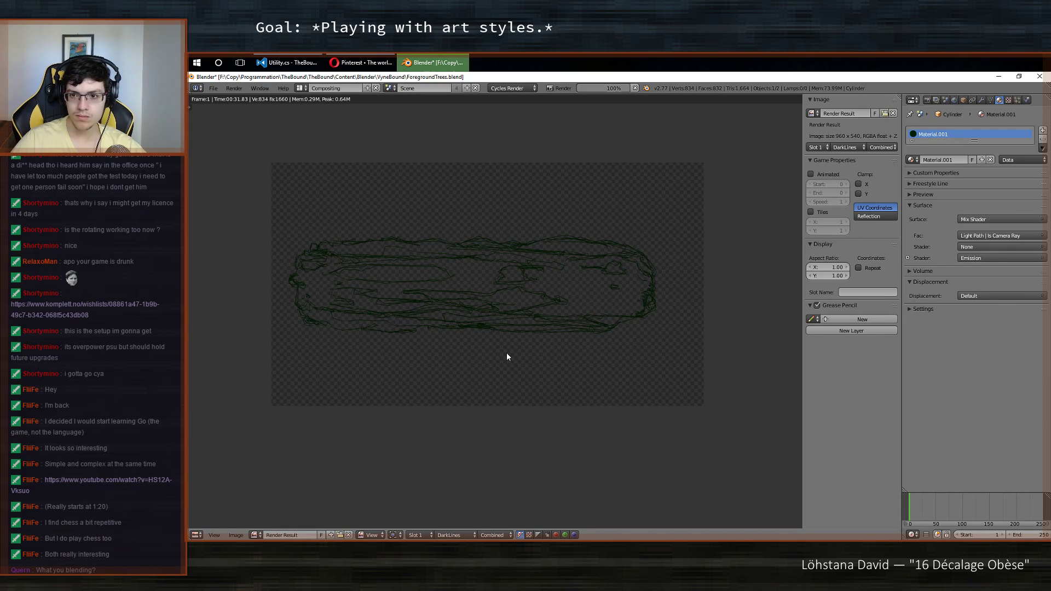
key(n)
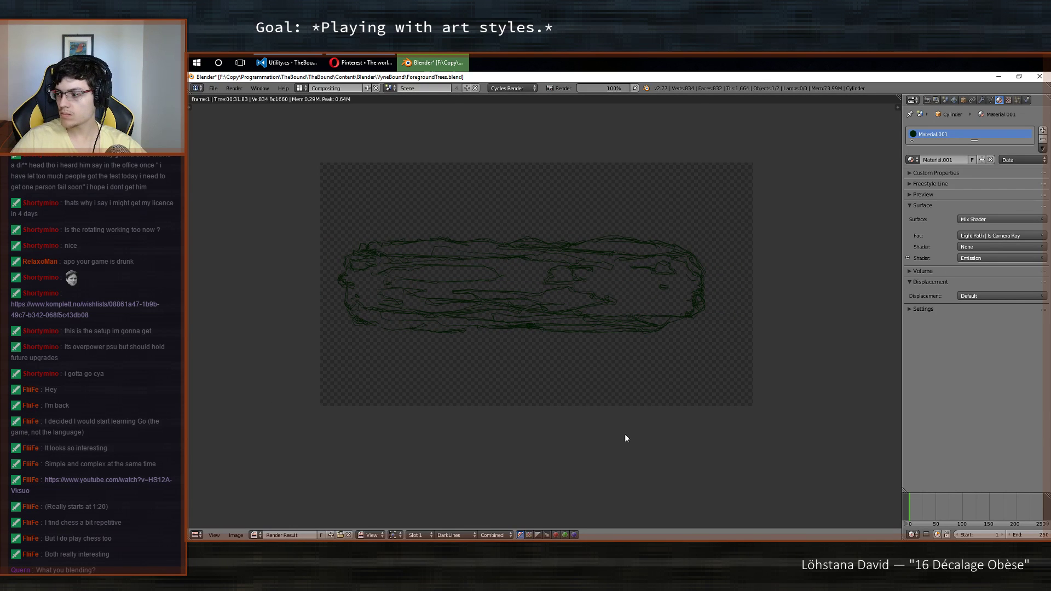
Show the Composite result of the render and save the blend file over the existing one.
click(453, 535)
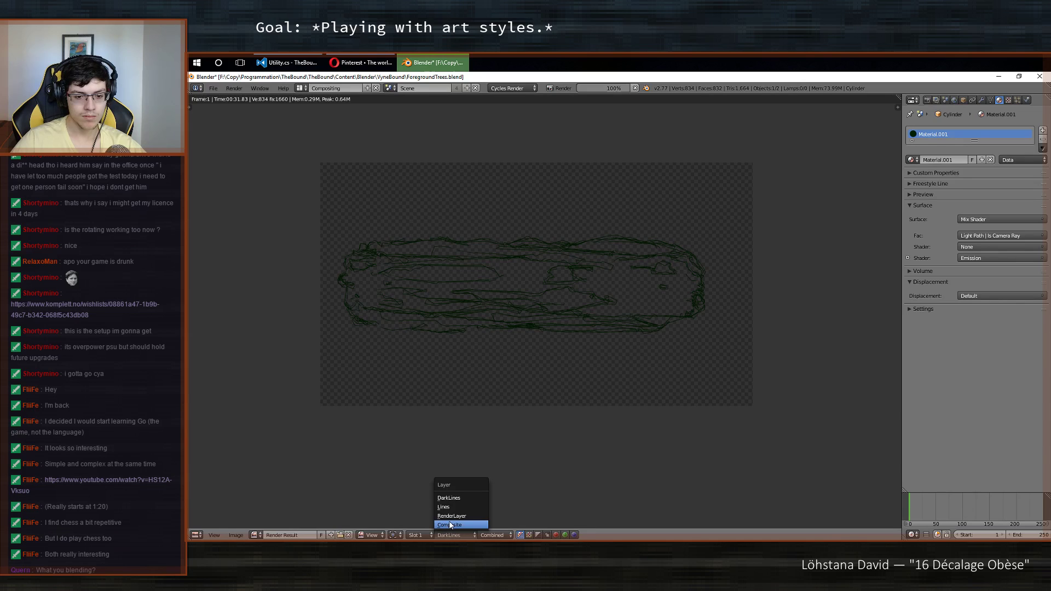
click(451, 525)
ctrl+scroll(547, 403, right, 3)
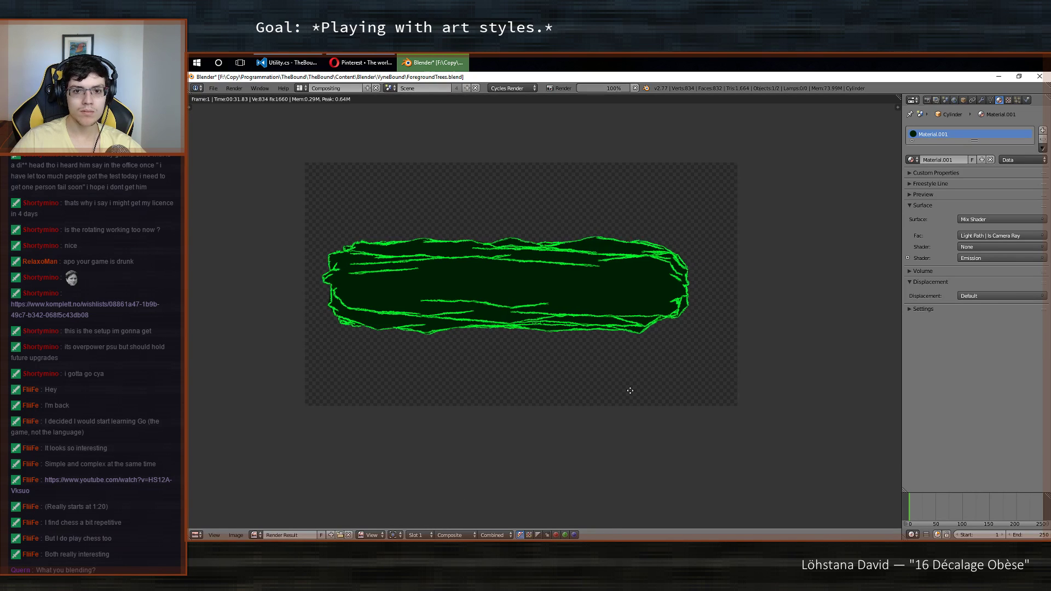
key(ctrl+s)
click(505, 347)
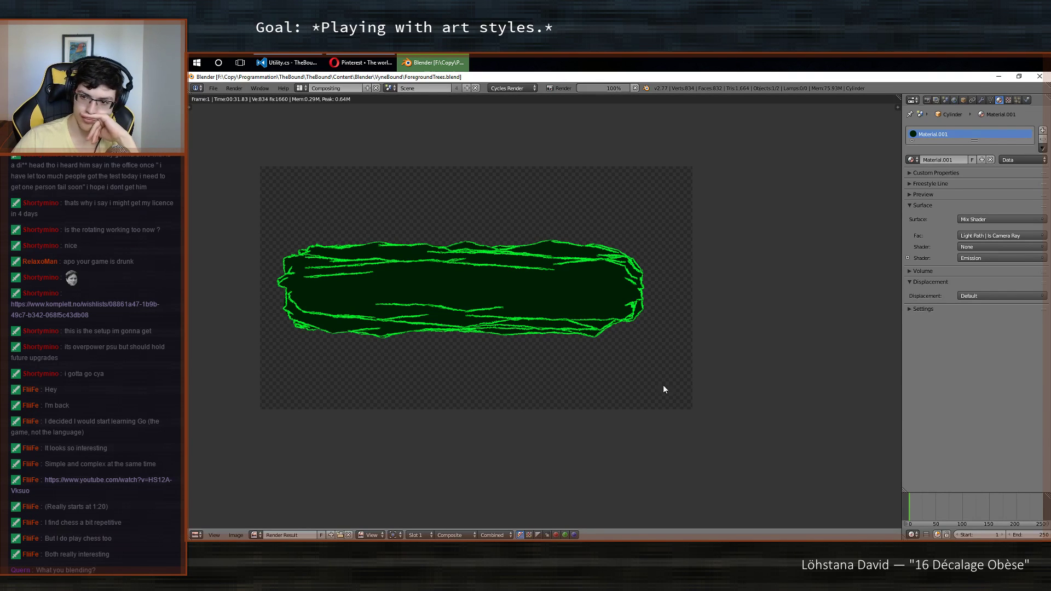
Review the Freestyle line set and line style thickness settings of the Lines render layer.
click(935, 100)
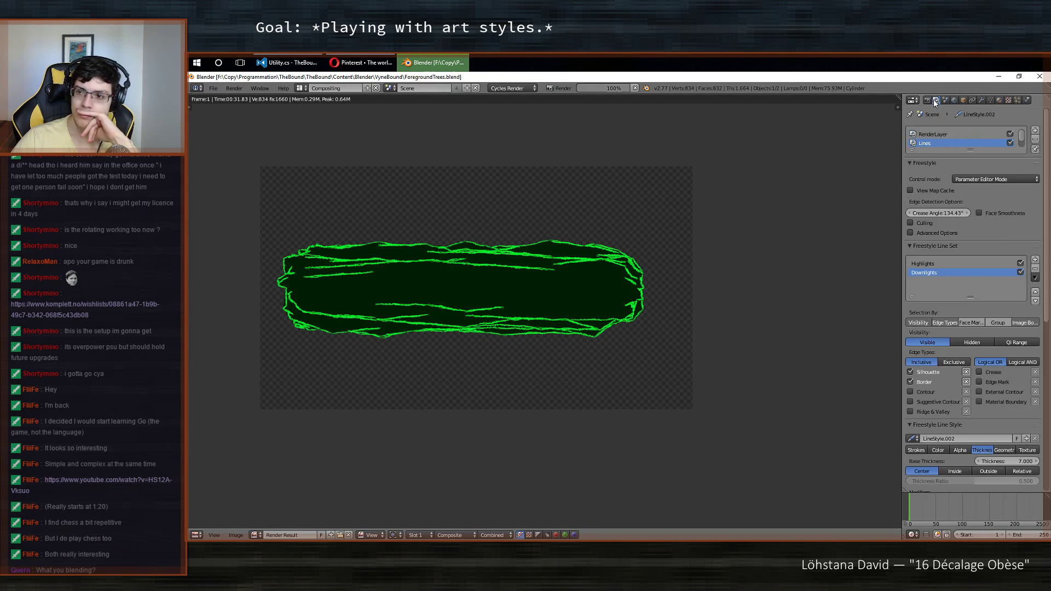
scroll(981, 263, down, 5)
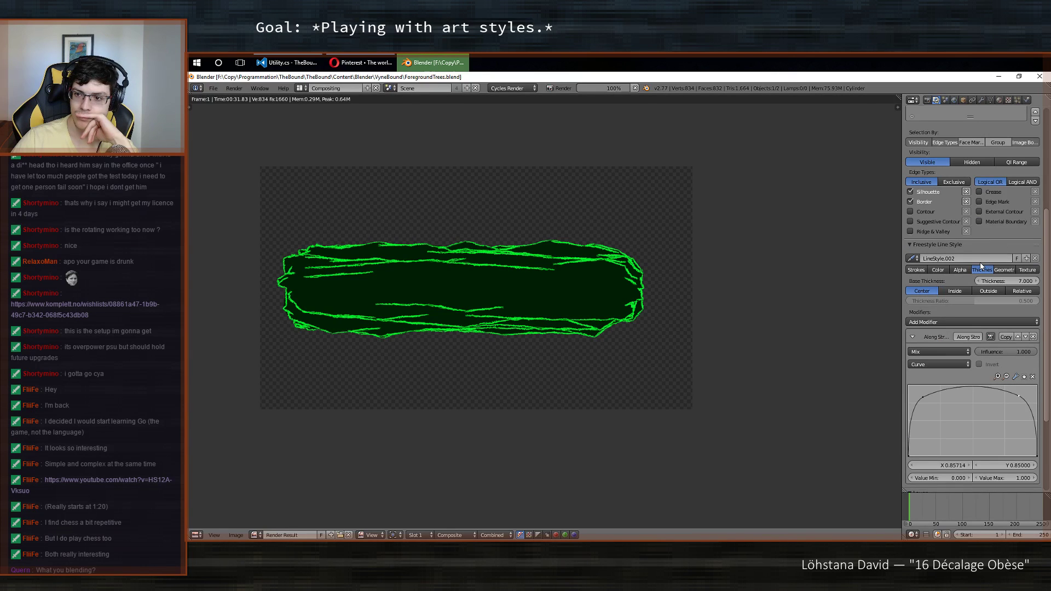
Enlarge the render layer list and select the DarkLines layer.
scroll(980, 263, up, 5)
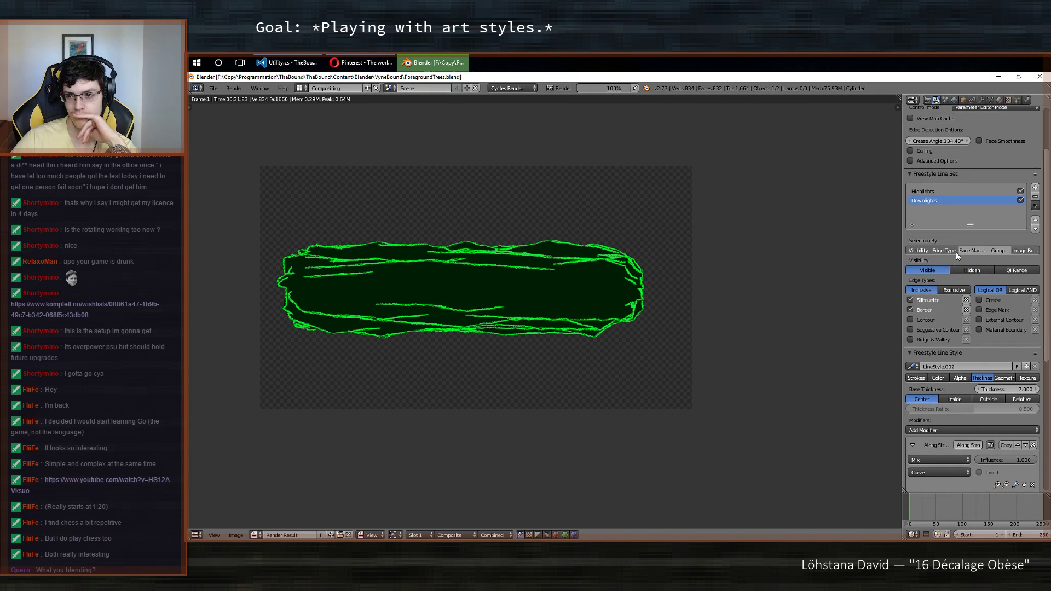
scroll(956, 252, up, 2)
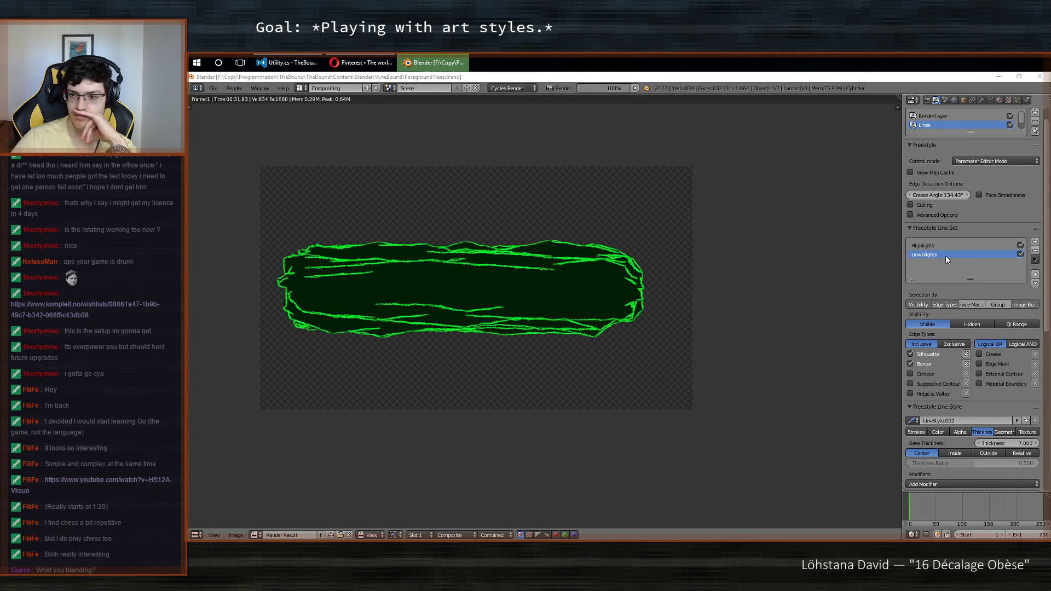
scroll(947, 255, up, 1)
scroll(942, 145, down, 1)
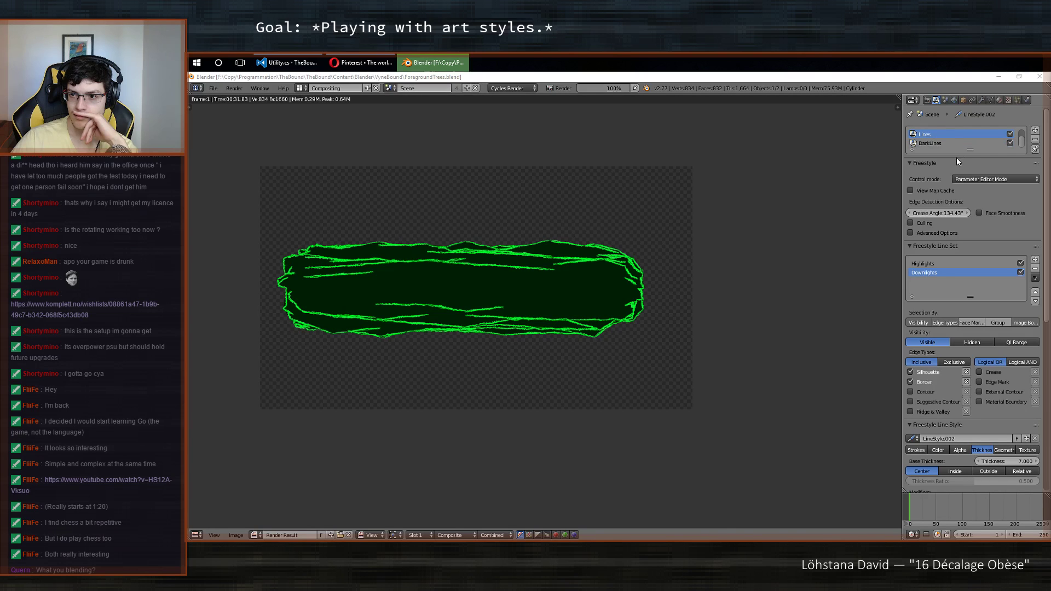
drag(972, 149, 972, 230)
click(945, 151)
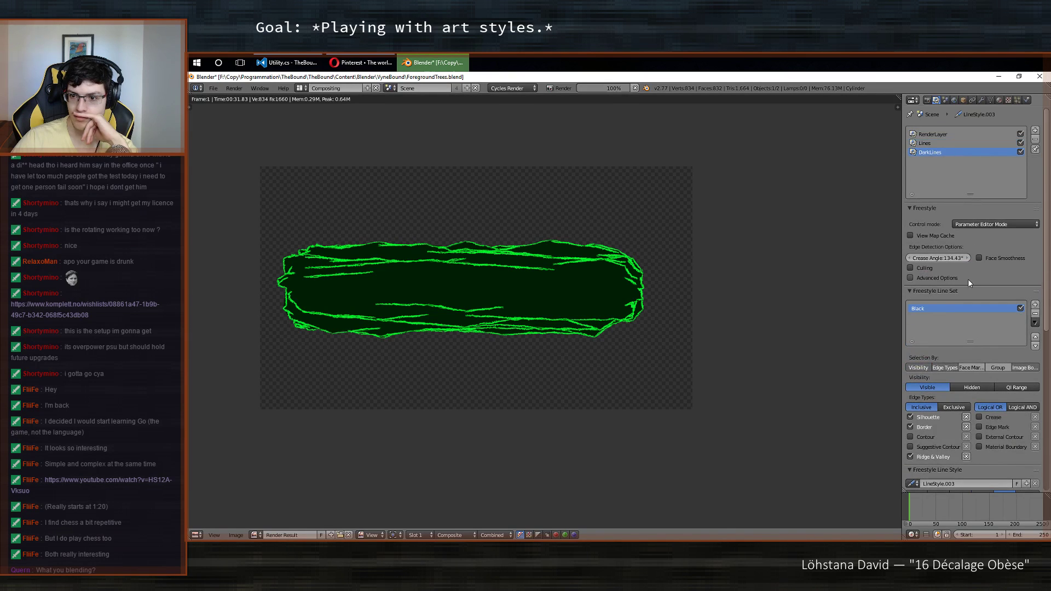
Add a second Freestyle line set to the DarkLines layer and name it Dark.
scroll(985, 301, down, 2)
scroll(1001, 325, down, 8)
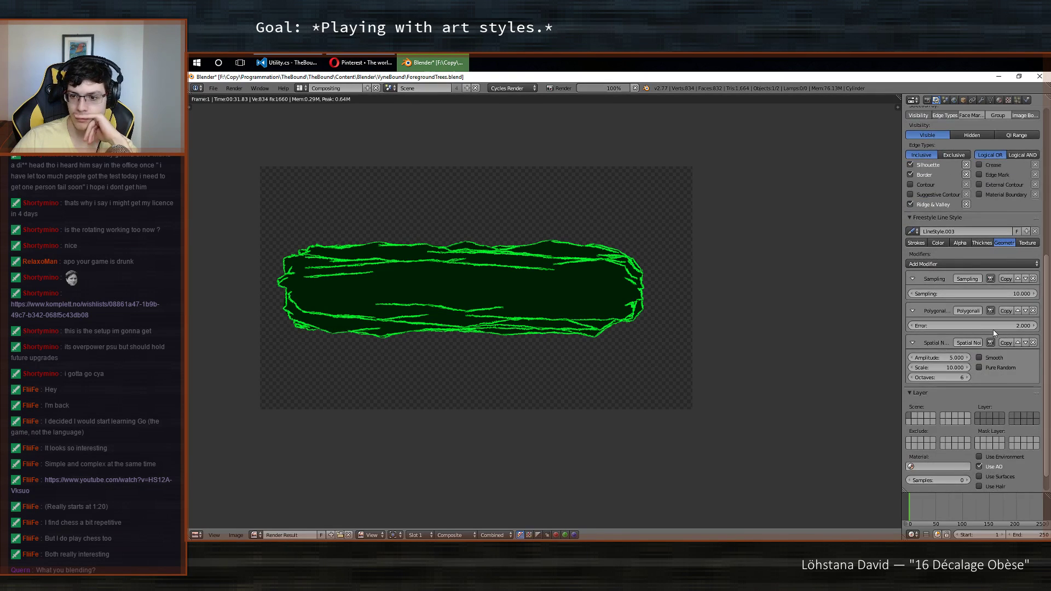
scroll(938, 310, up, 10)
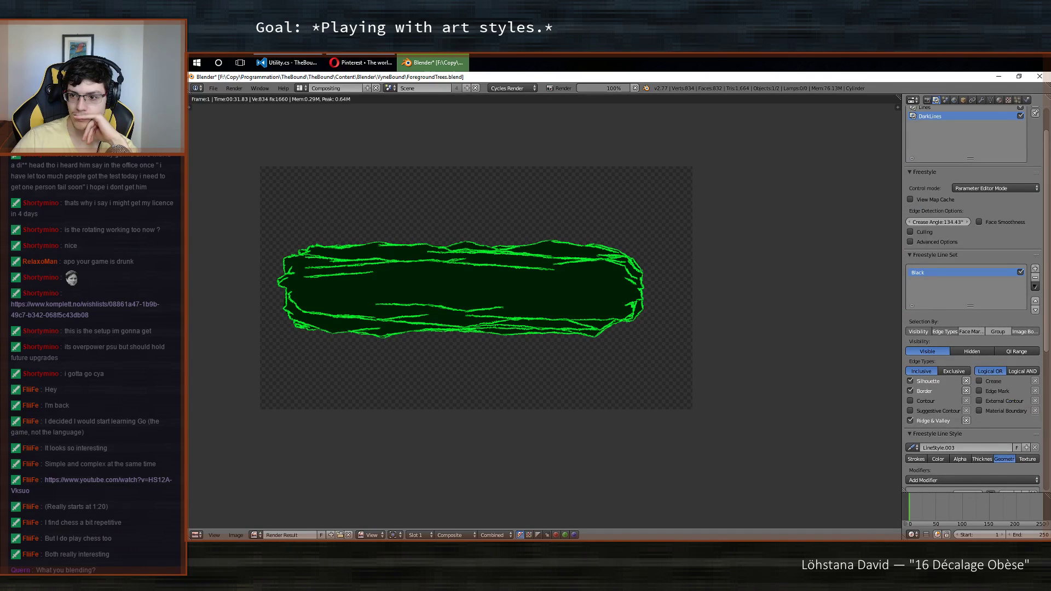
click(1039, 268)
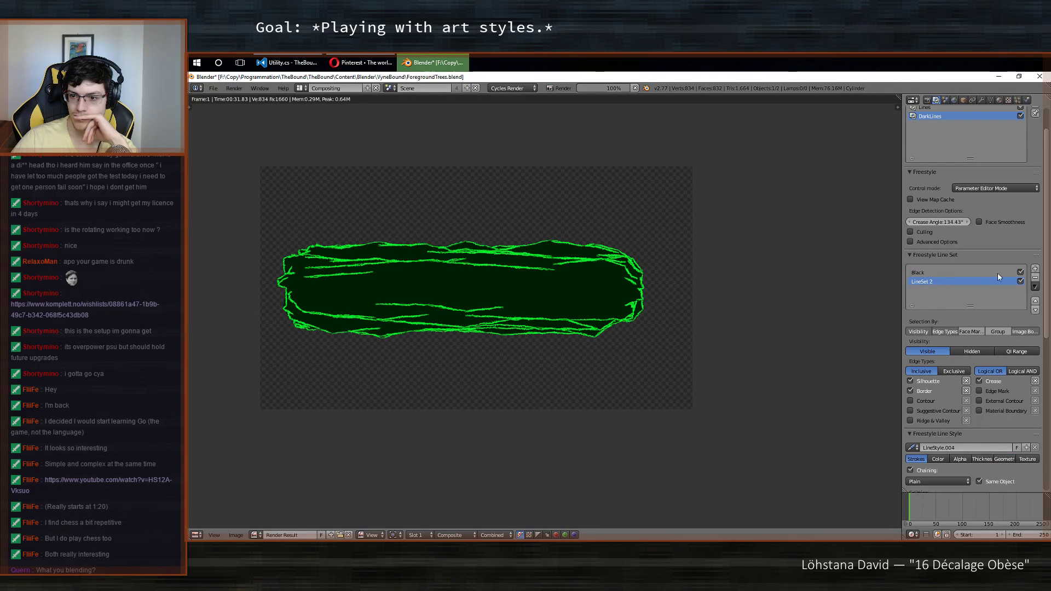
double_click(935, 281)
text(Dark)
key(Return)
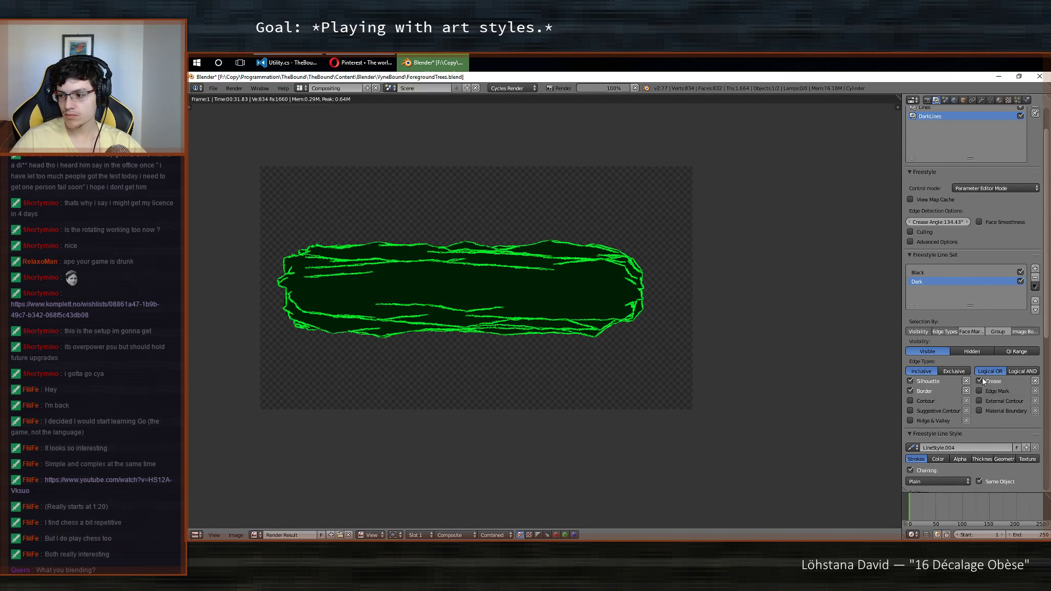
Give the Dark line set's line style a very dark green base color and save the file.
scroll(940, 305, down, 6)
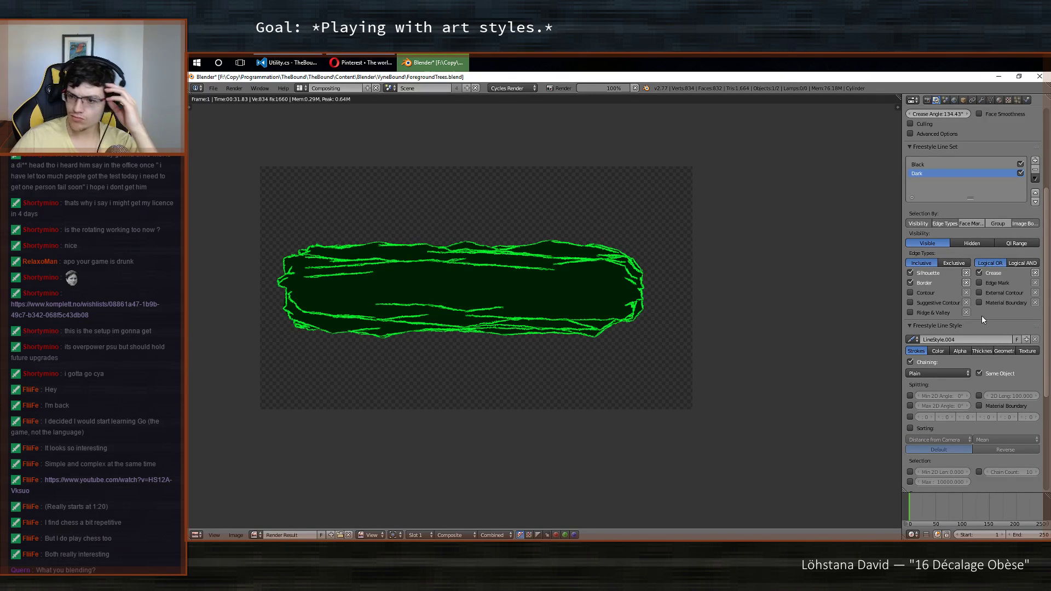
scroll(983, 318, down, 4)
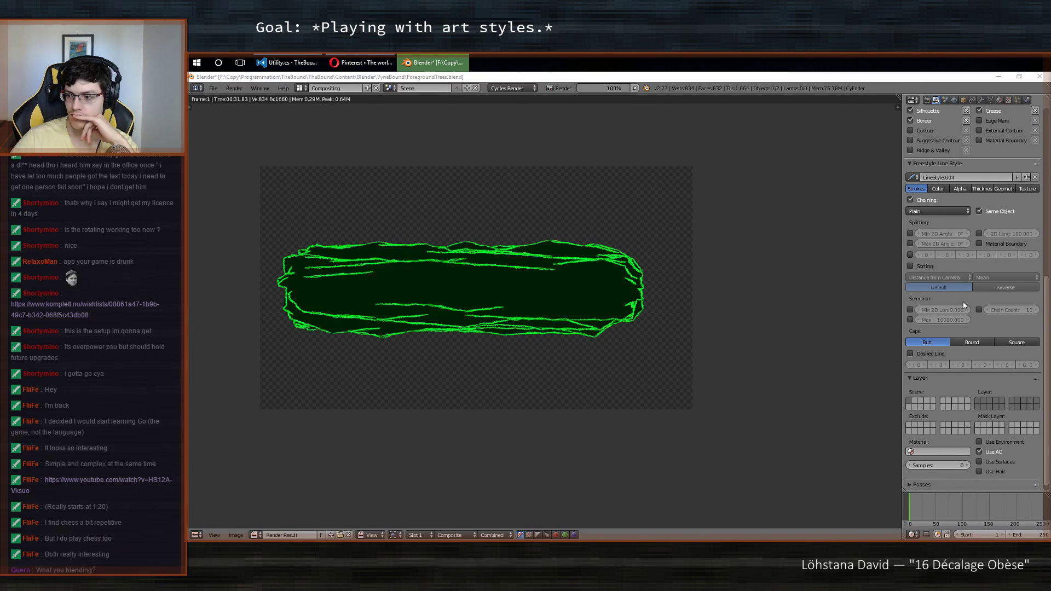
scroll(964, 304, up, 8)
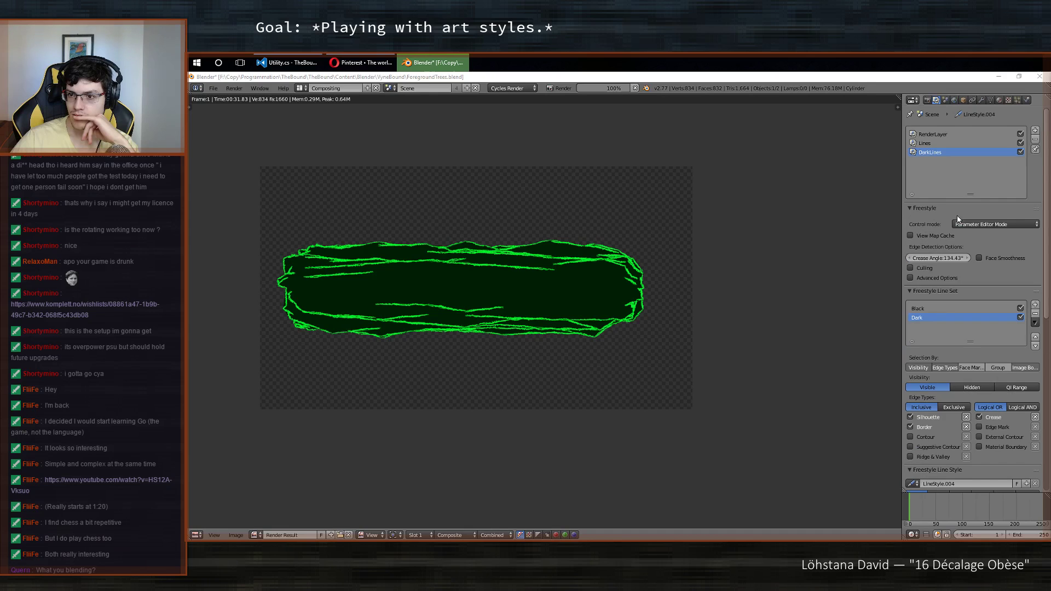
scroll(953, 260, down, 1)
scroll(951, 258, down, 2)
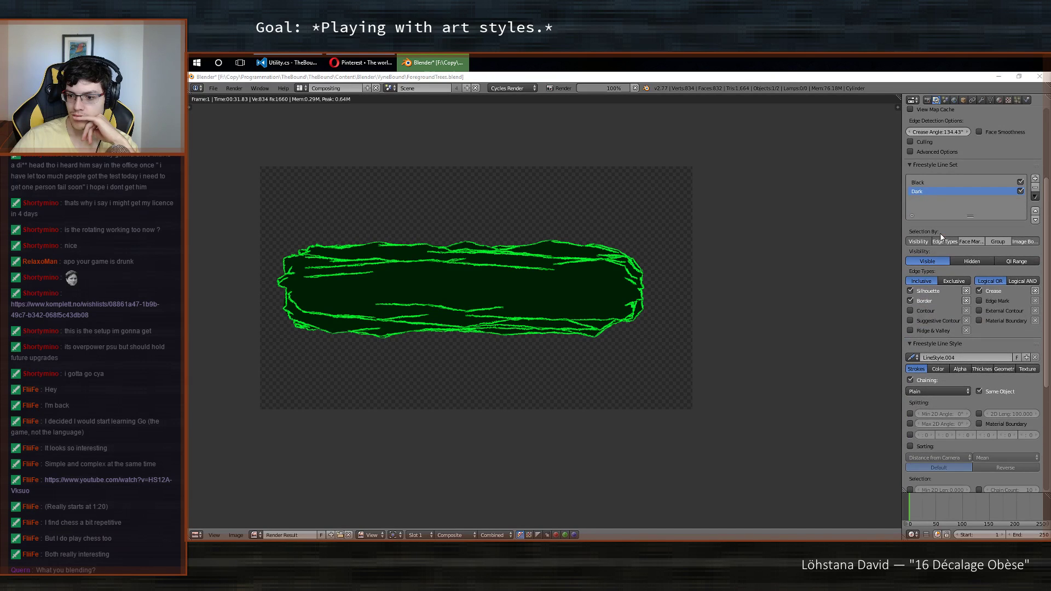
click(935, 182)
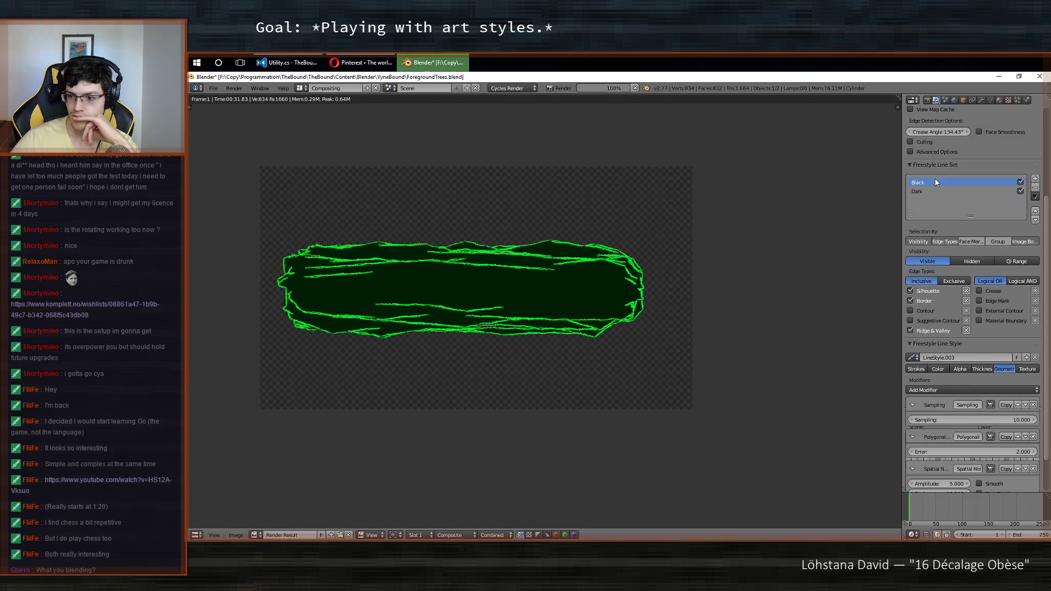
click(932, 370)
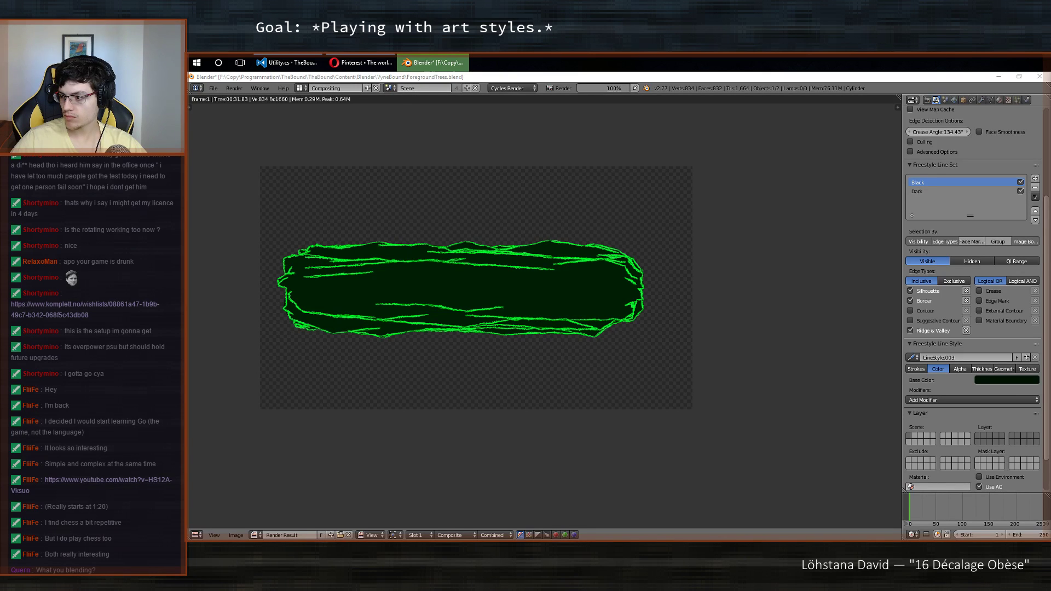
click(922, 186)
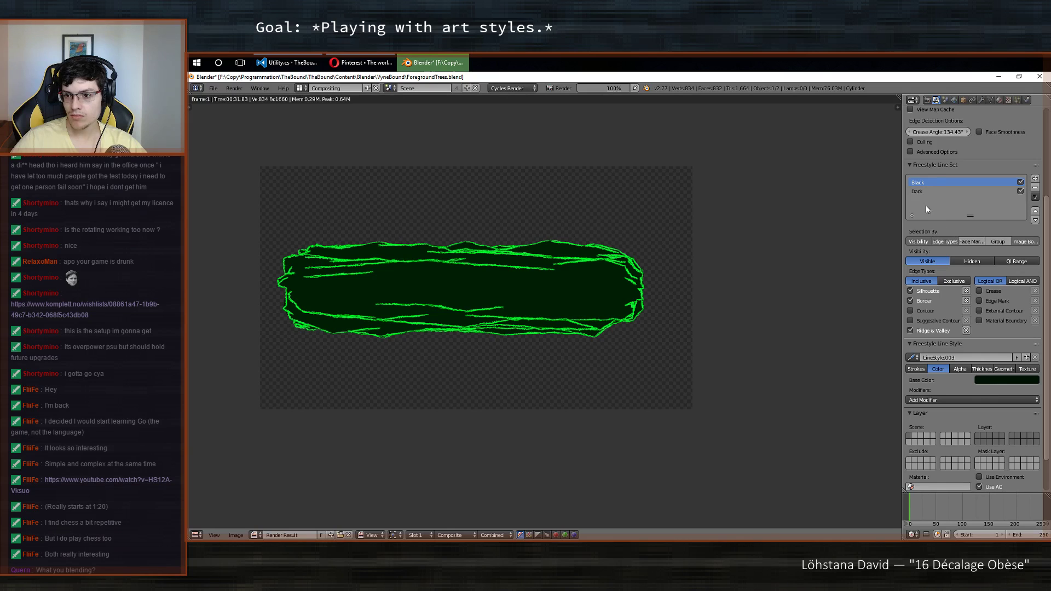
click(925, 190)
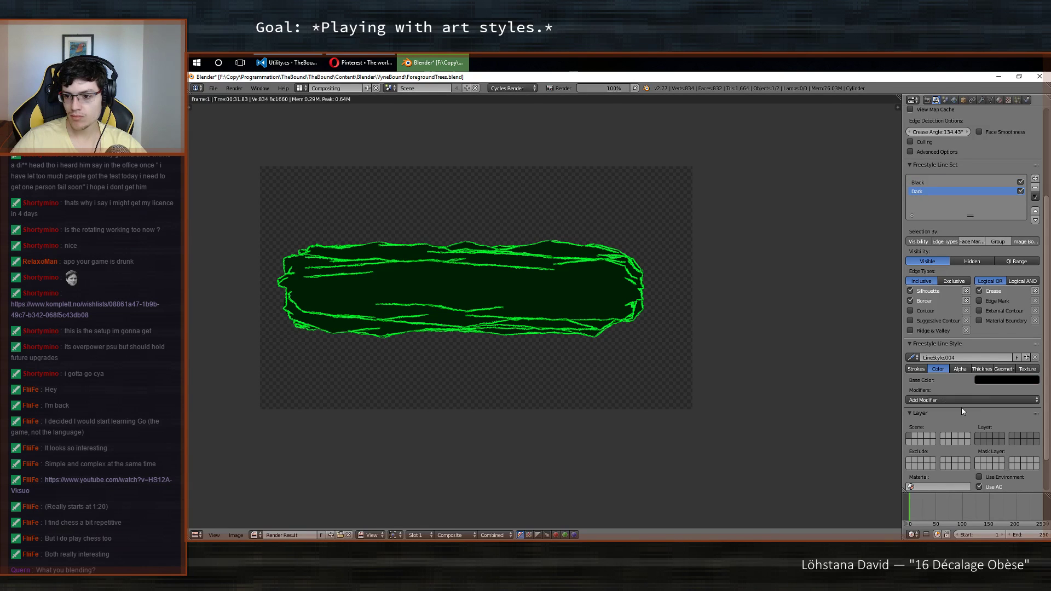
click(997, 379)
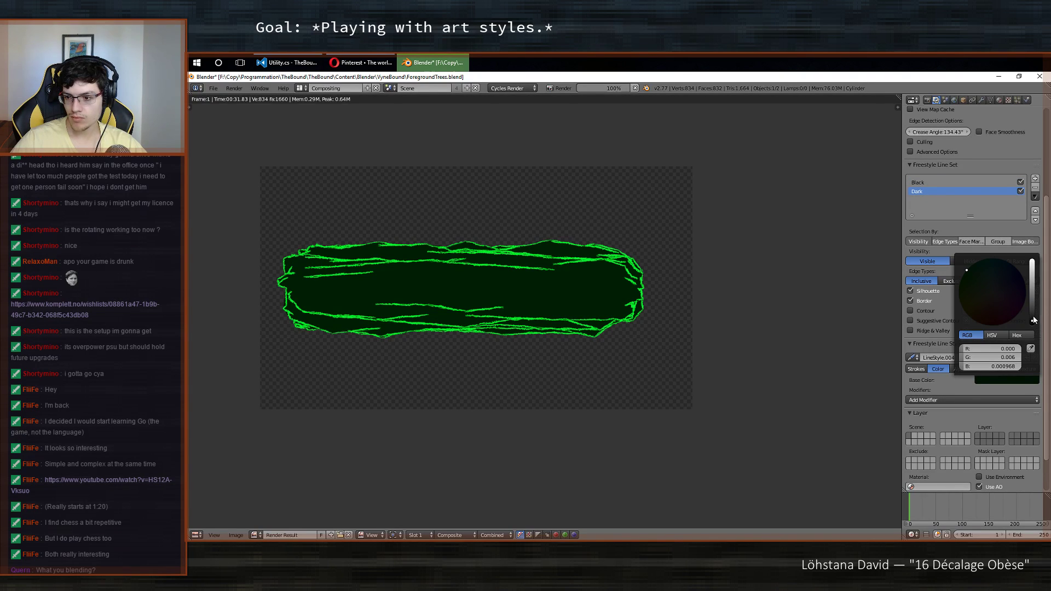
drag(1034, 321, 1032, 316)
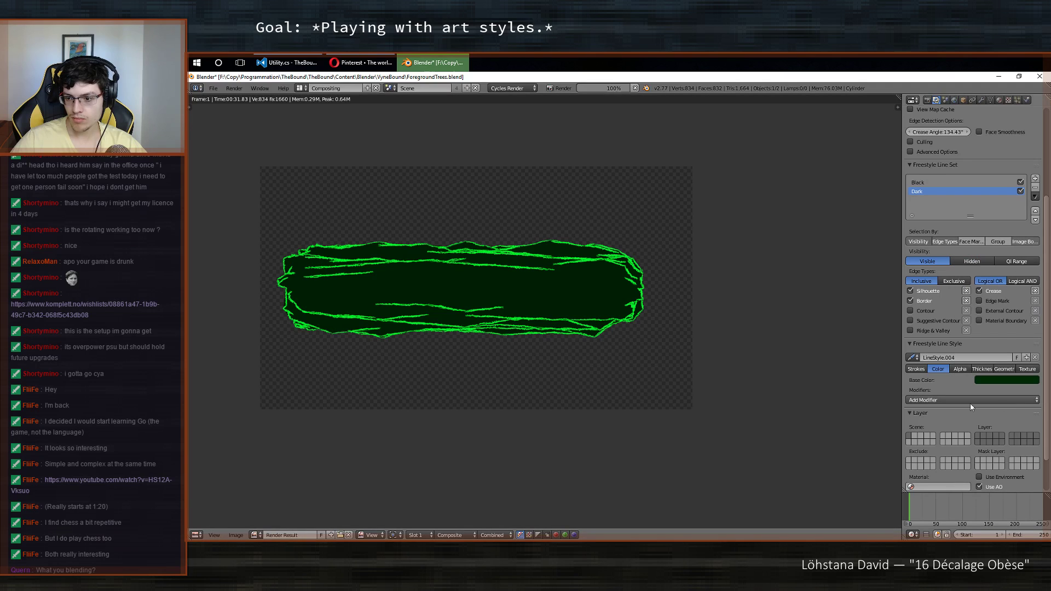
key(ctrl+s)
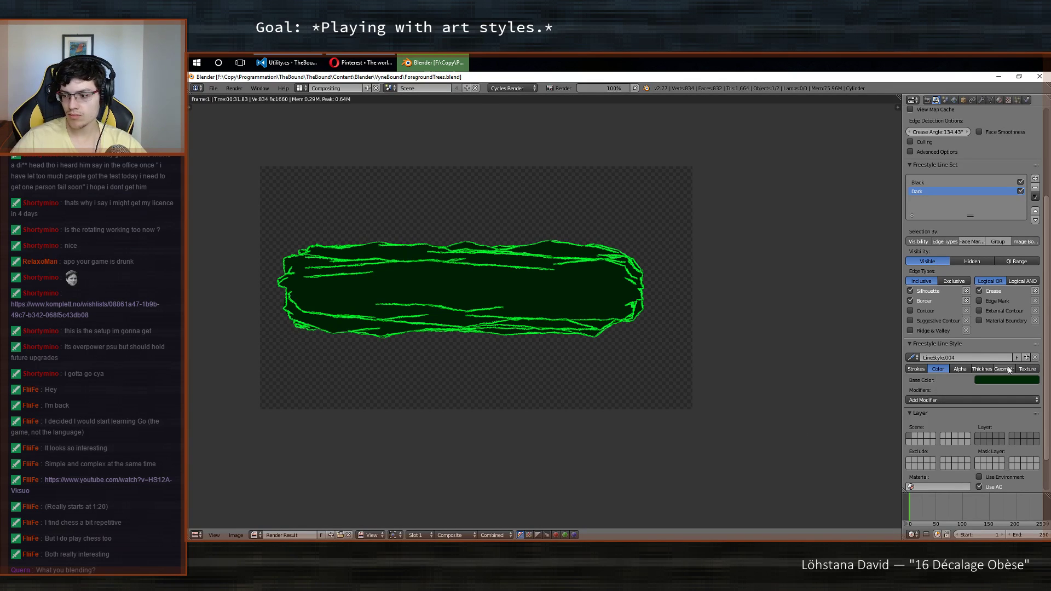
Add an Along Stroke thickness modifier to the Dark line style and set its mapping to Curve.
scroll(976, 372, down, 2)
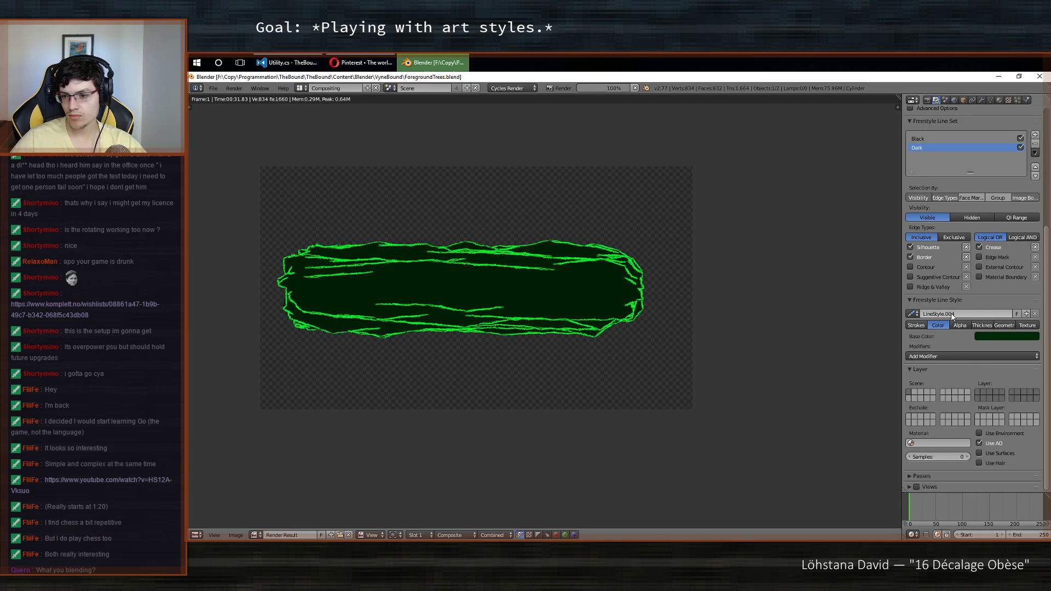
click(986, 324)
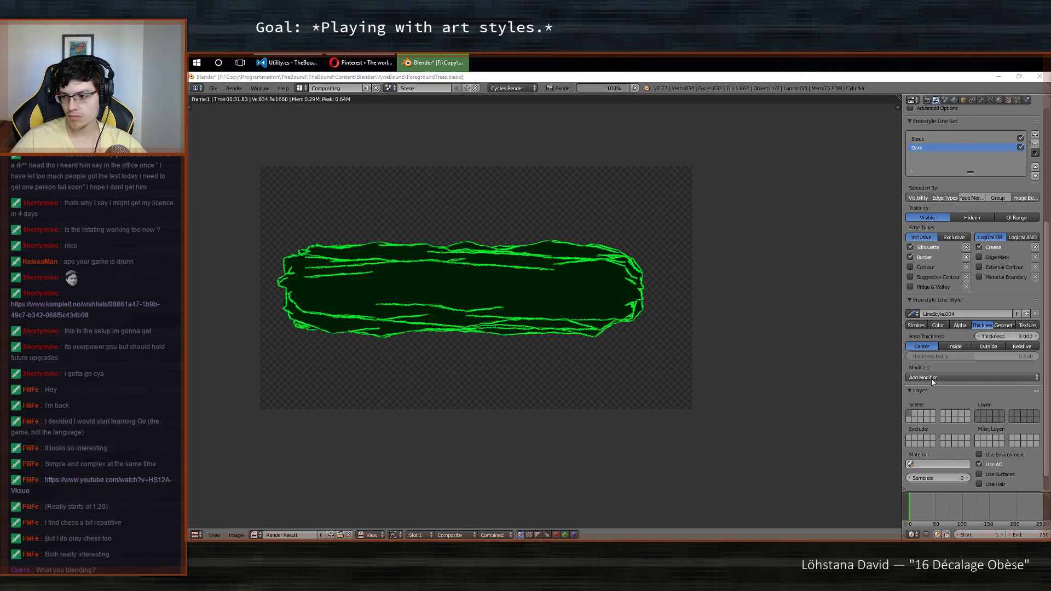
click(981, 378)
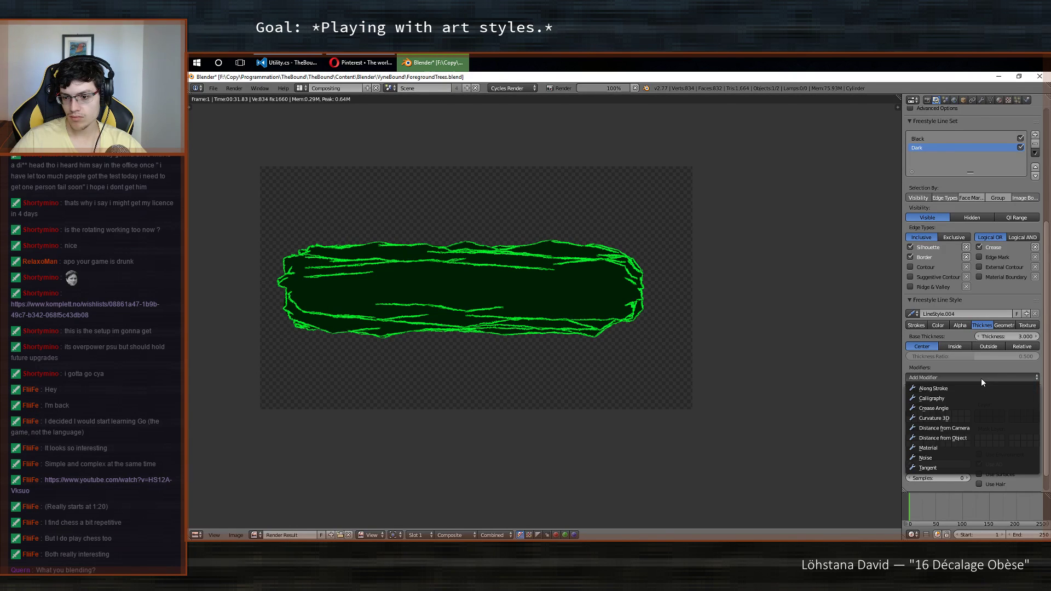
click(977, 383)
scroll(976, 383, down, 1)
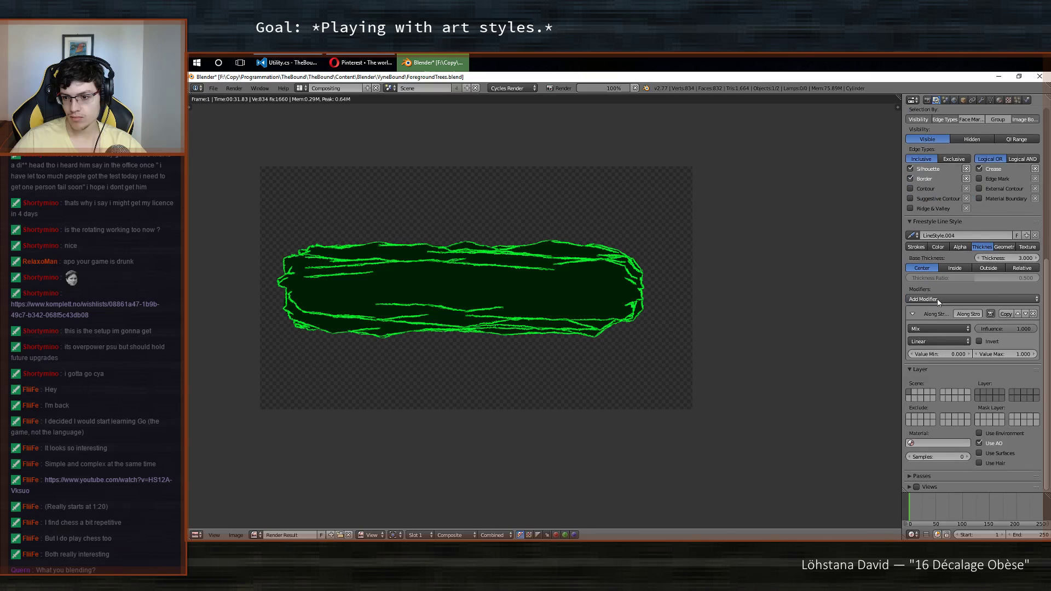
click(940, 343)
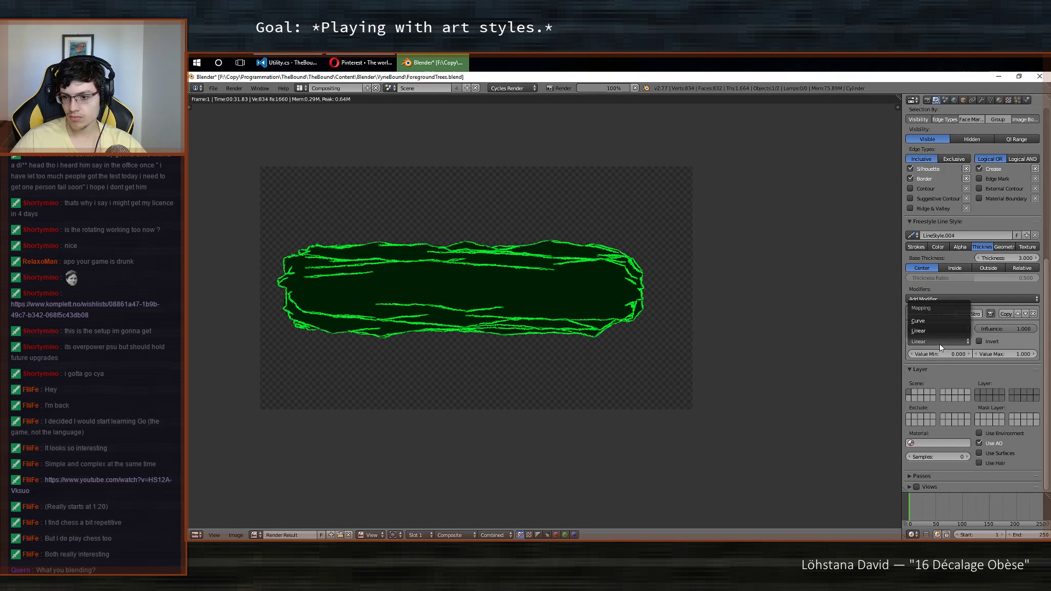
click(918, 321)
scroll(964, 335, down, 2)
scroll(964, 335, down, 2)
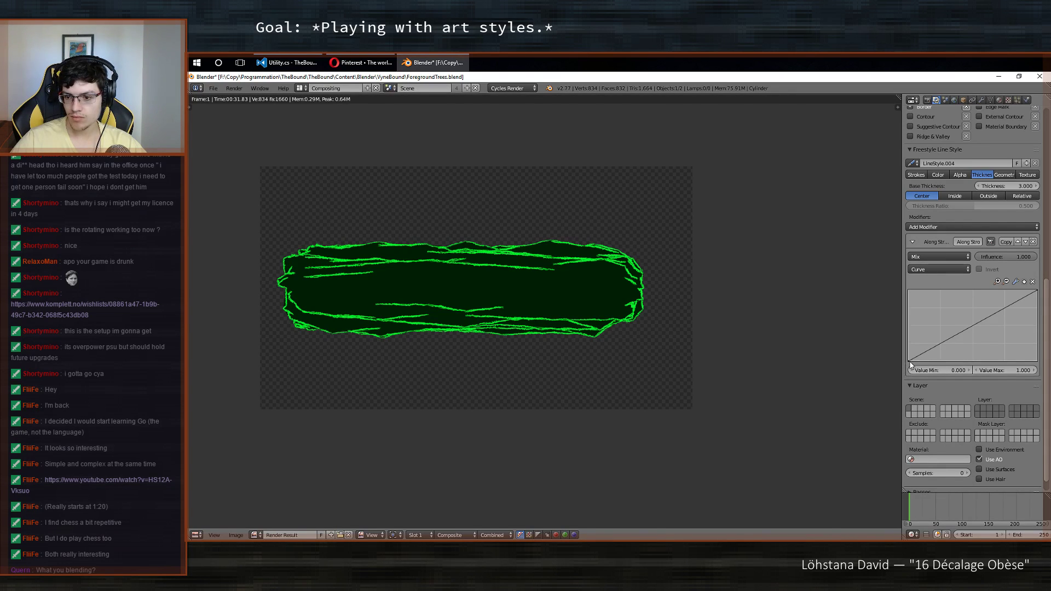
Shape the thickness curve into an arch with points near X 0.13, Y 0.90 and X 0.92, Y 0.88, then save.
drag(939, 344, 928, 299)
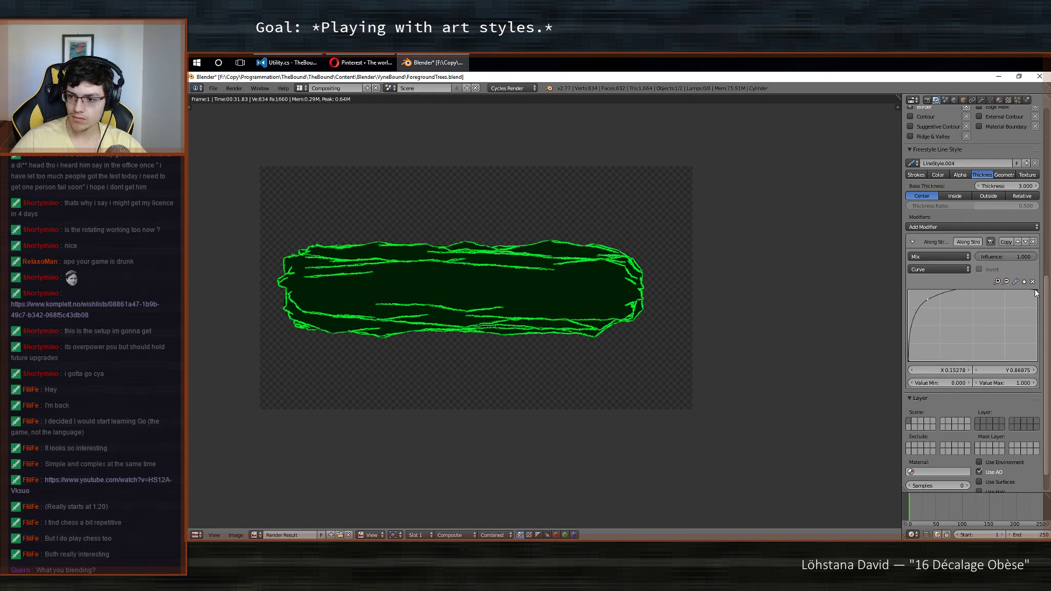
mouse_move(1036, 294)
mouse_down()
mouse_move(1033, 353)
mouse_move(1021, 299)
mouse_up()
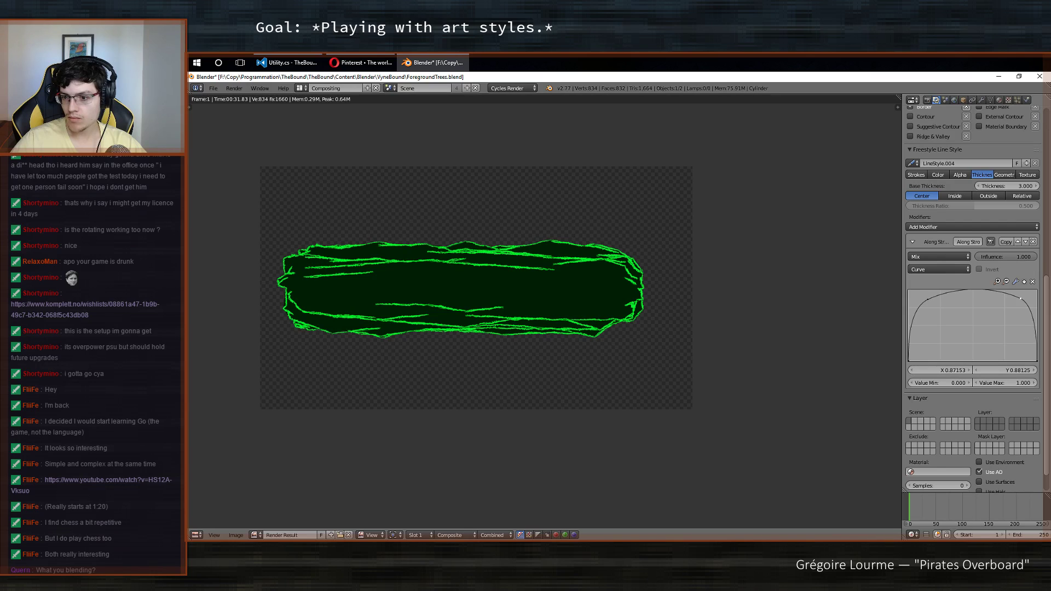
mouse_move(1020, 298)
mouse_down()
mouse_move(1035, 301)
mouse_move(1027, 298)
mouse_up()
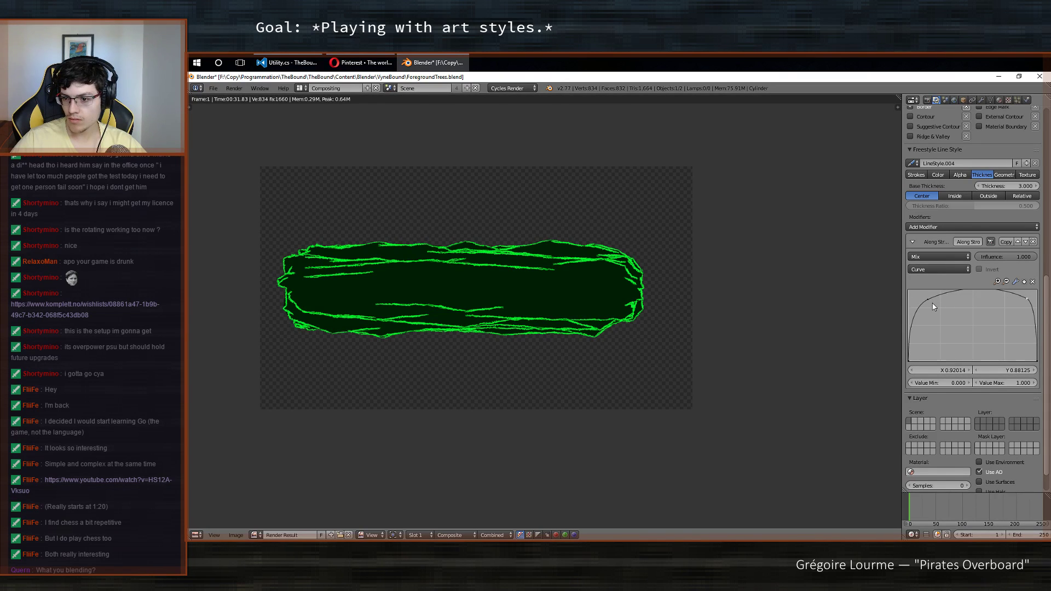
drag(928, 298, 925, 297)
key(ctrl+s)
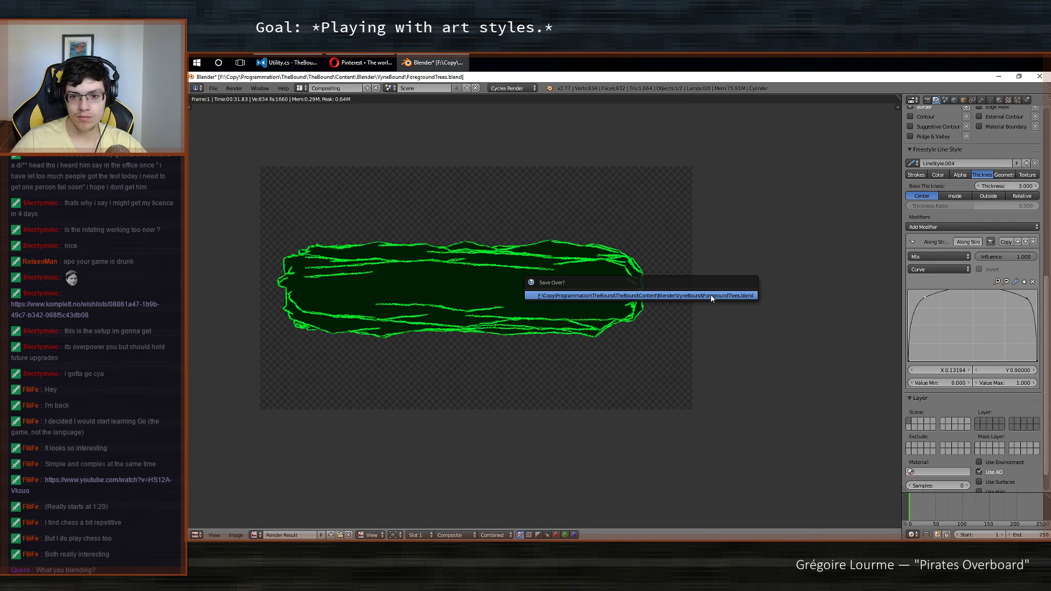
Set the Dark line style's base thickness to 12 and save the file over the existing one.
scroll(987, 393, down, 1)
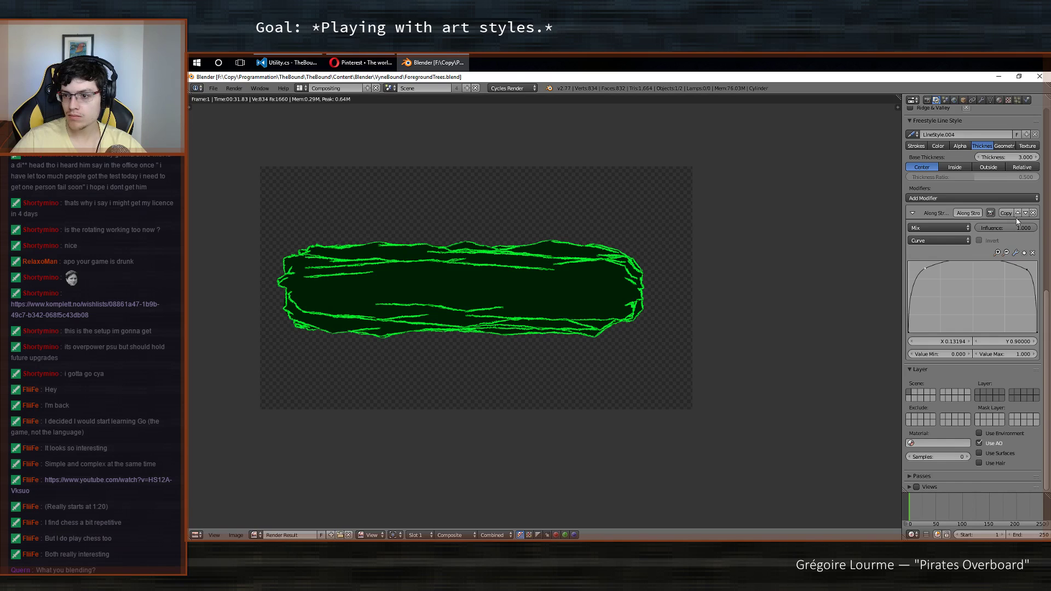
scroll(963, 294, up, 3)
click(979, 230)
text(12)
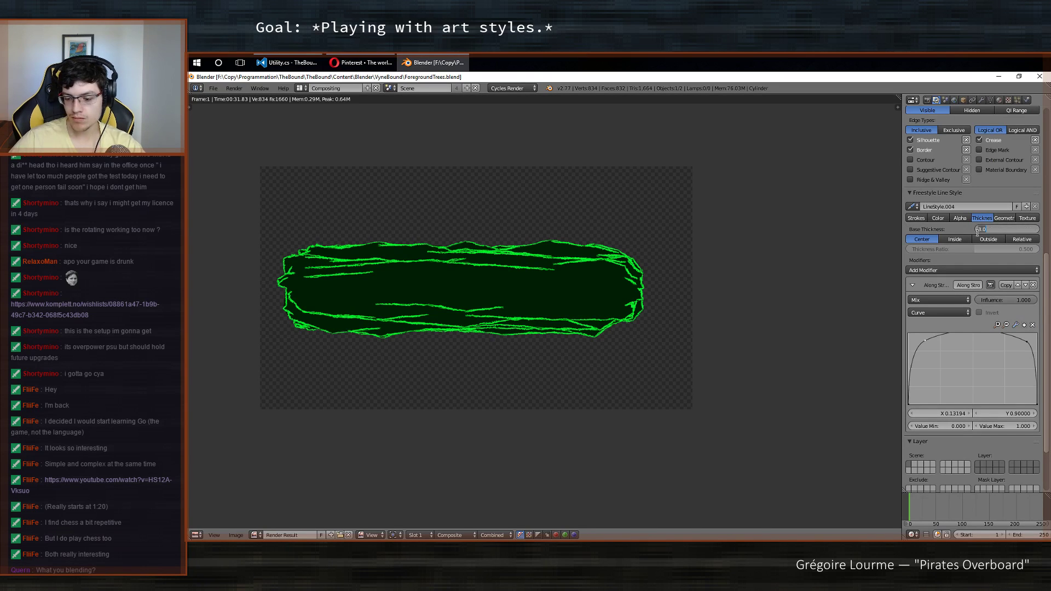
key(Return)
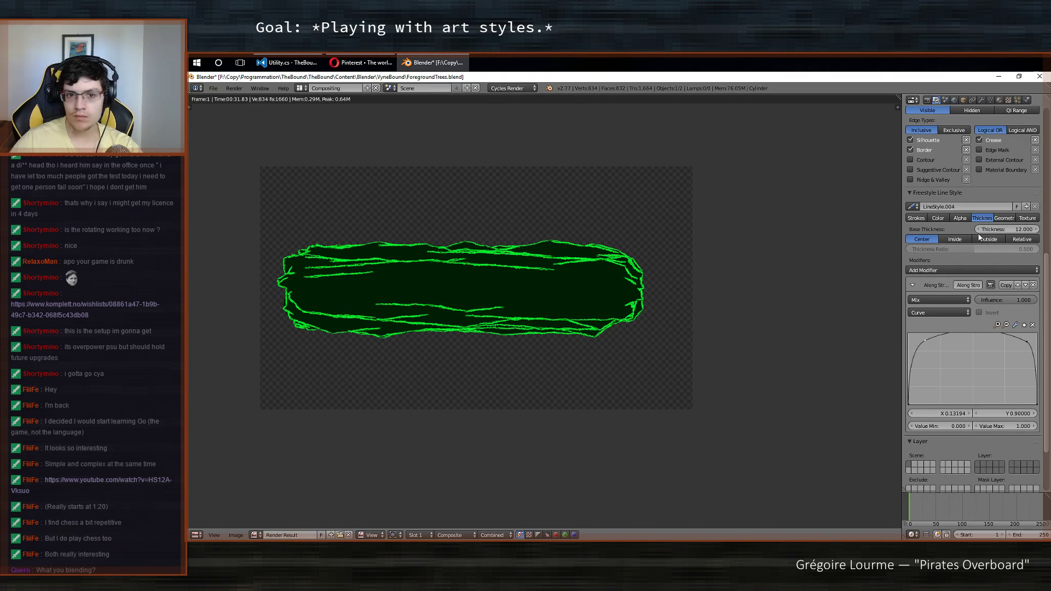
key(ctrl+s)
click(586, 336)
Inspect the current render result, then display only its DarkLines layer.
middle_drag(366, 324, 482, 337)
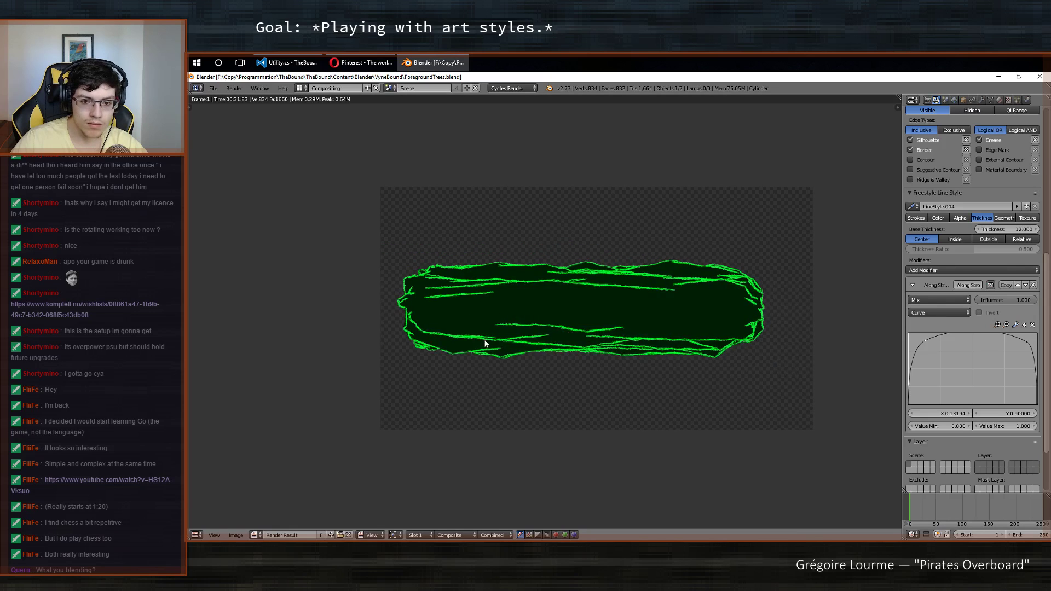
scroll(482, 336, up, 3)
scroll(482, 336, down, 5)
scroll(481, 337, up, 3)
scroll(468, 340, down, 1)
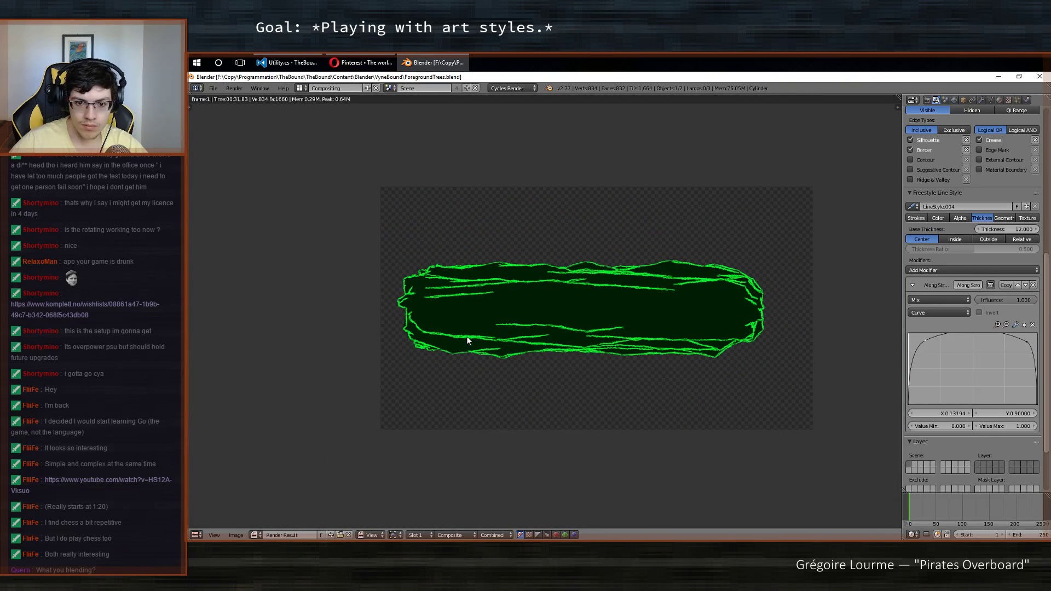
click(449, 535)
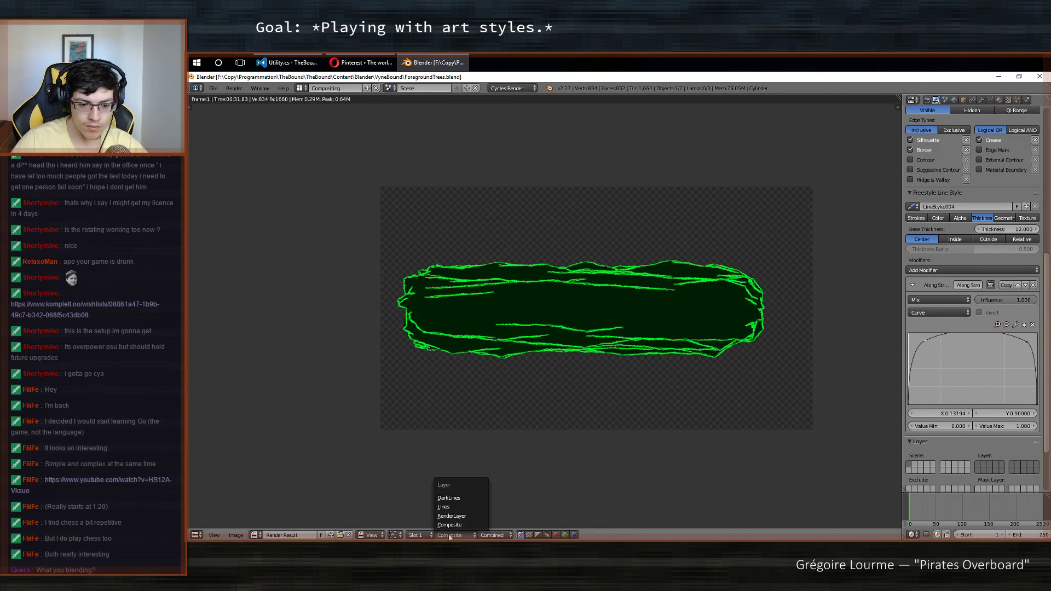
click(453, 498)
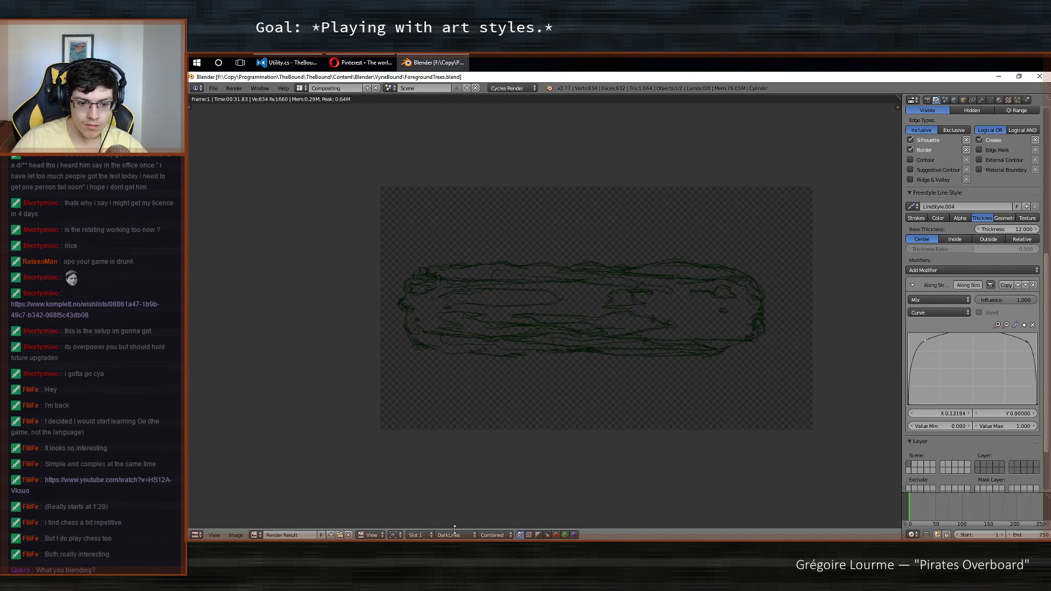
Return to the compositing nodes, connect the second Alpha Over node's image output to the Composite node, and save over the existing file.
key(shift+F3)
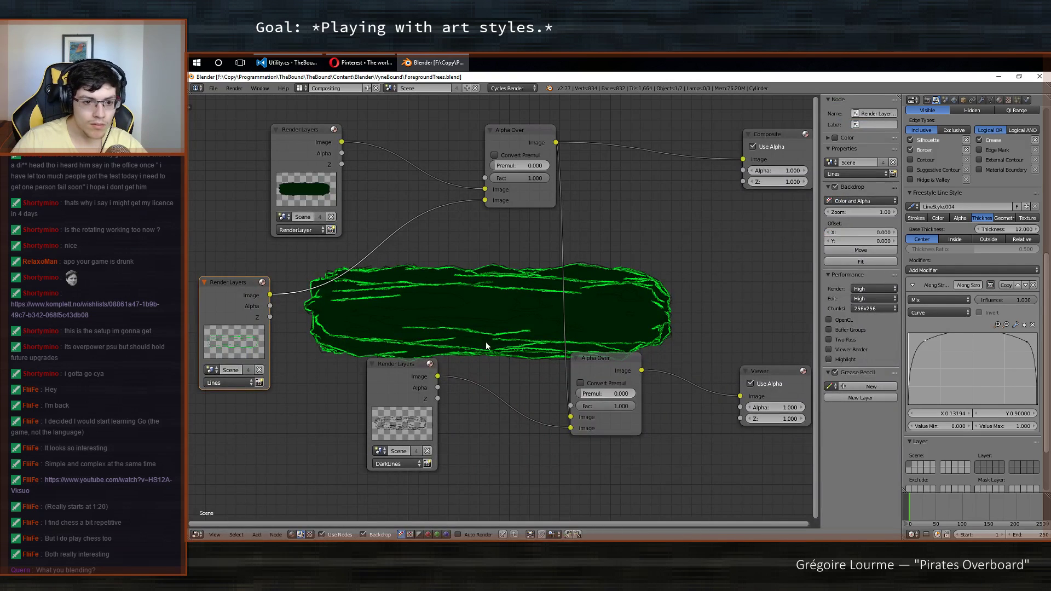
middle_drag(639, 320, 518, 343)
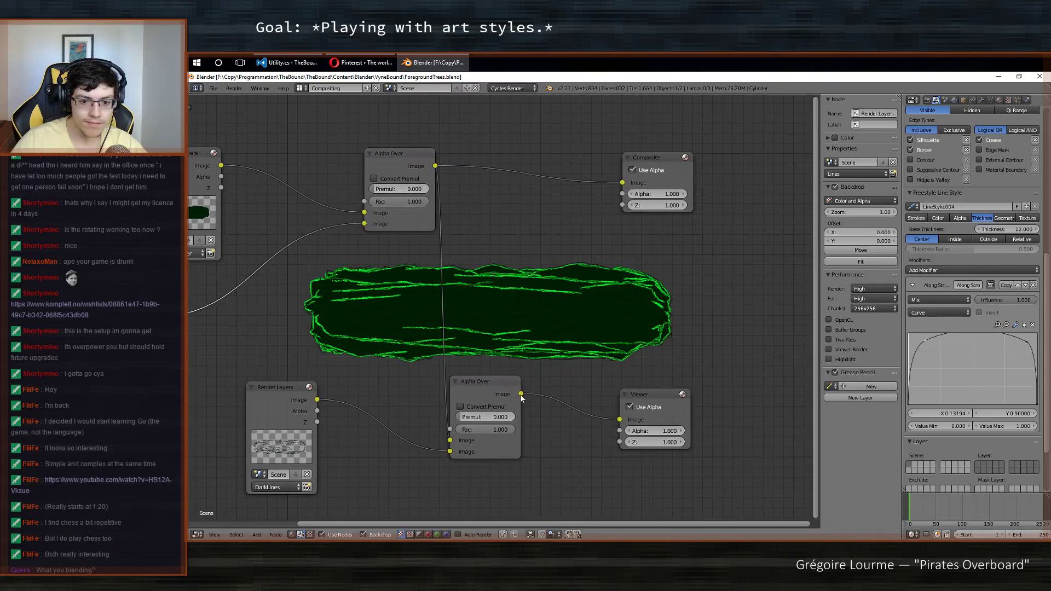
drag(521, 393, 621, 182)
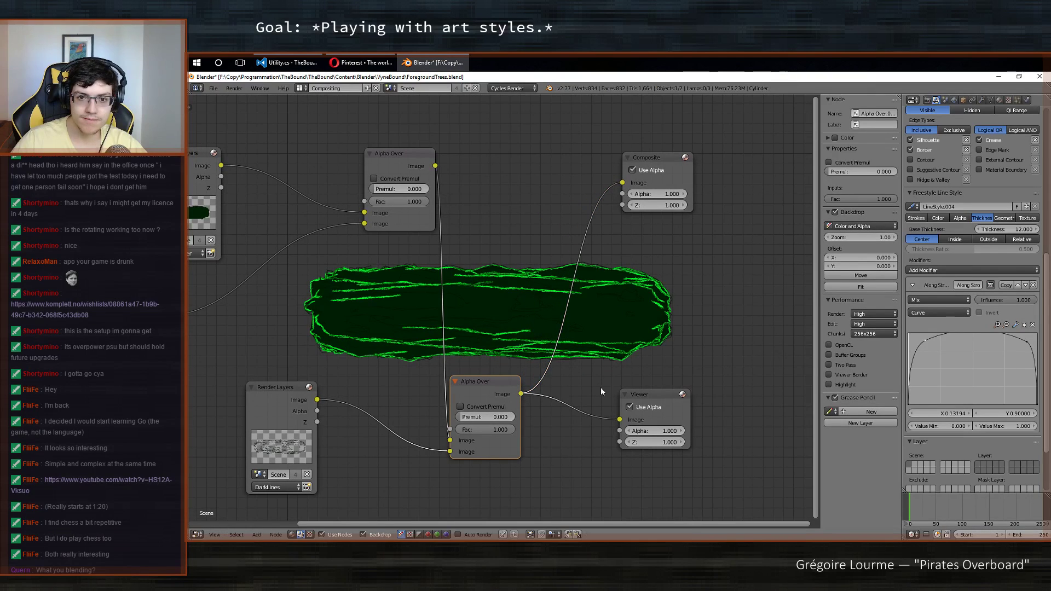
middle_drag(499, 306, 461, 297)
key(ctrl+s)
click(510, 305)
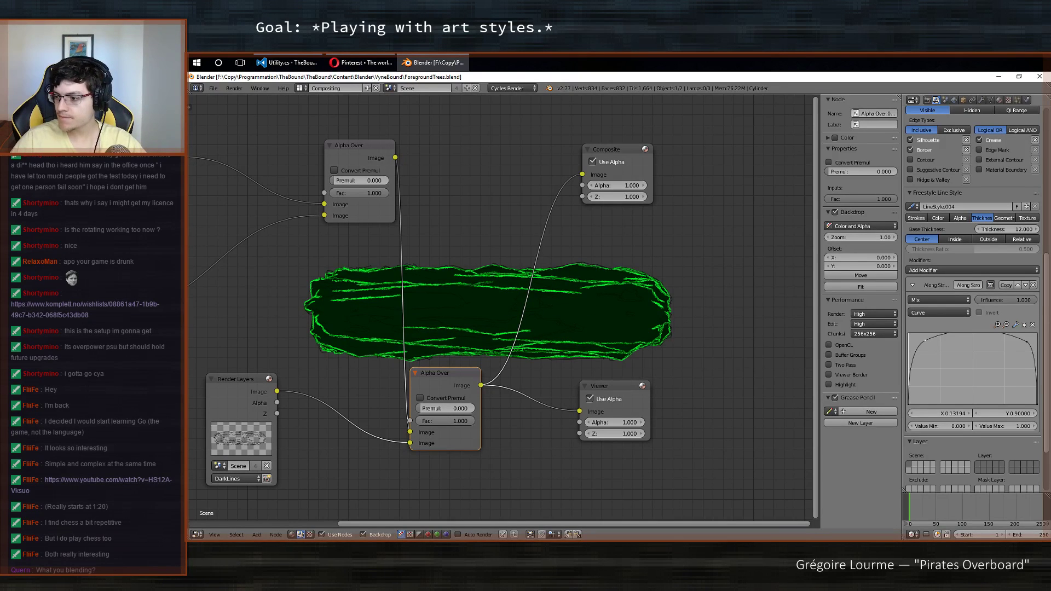
Show the Dark line style's geometry settings, then collapse the Layer section and move it above the Freestyle section.
scroll(975, 468, down, 3)
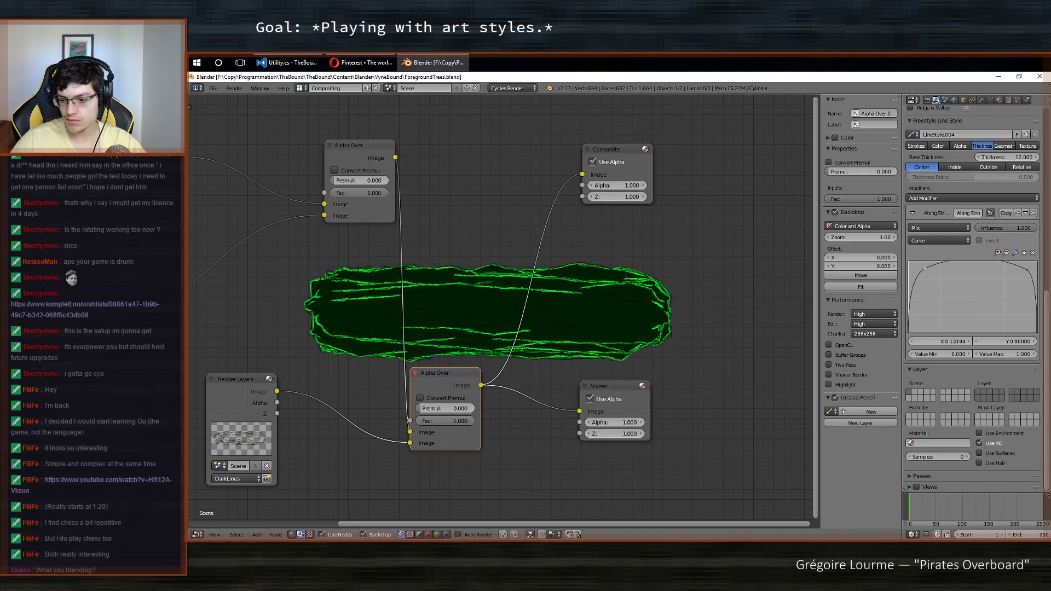
scroll(945, 465, up, 2)
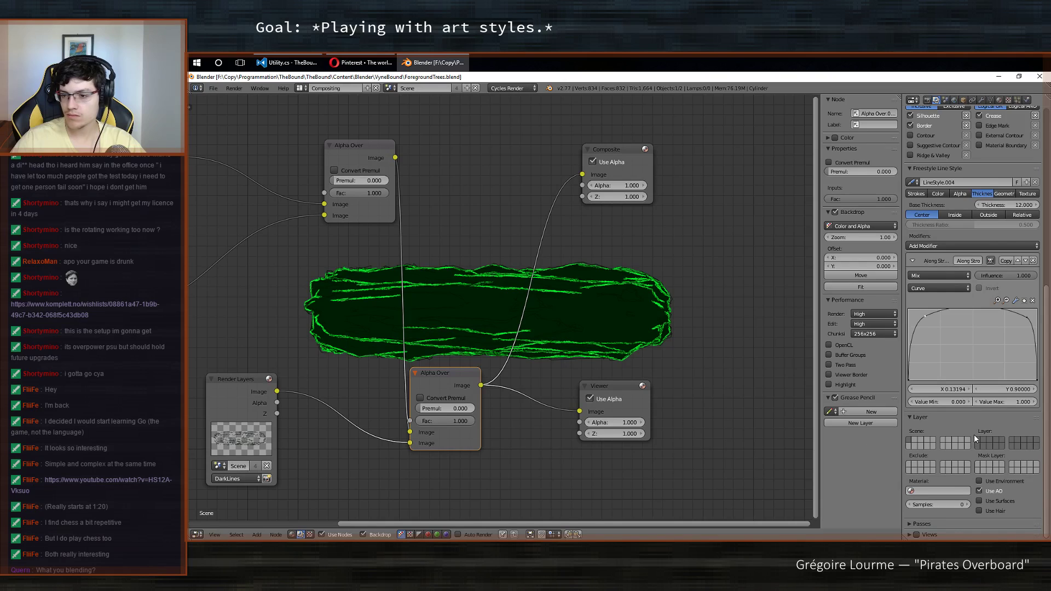
click(1007, 194)
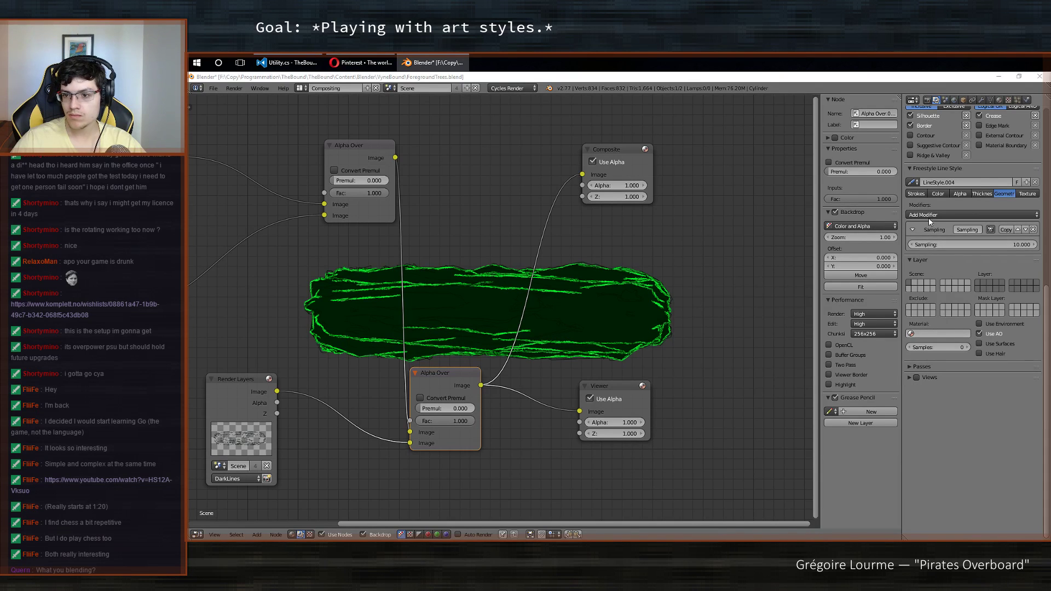
click(935, 260)
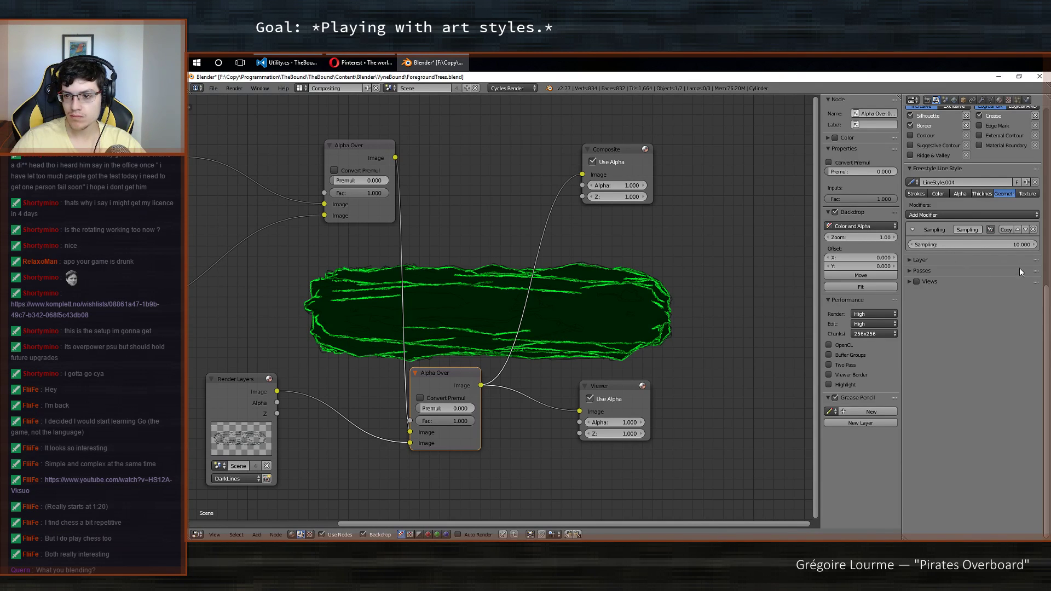
drag(1038, 257, 1014, 109)
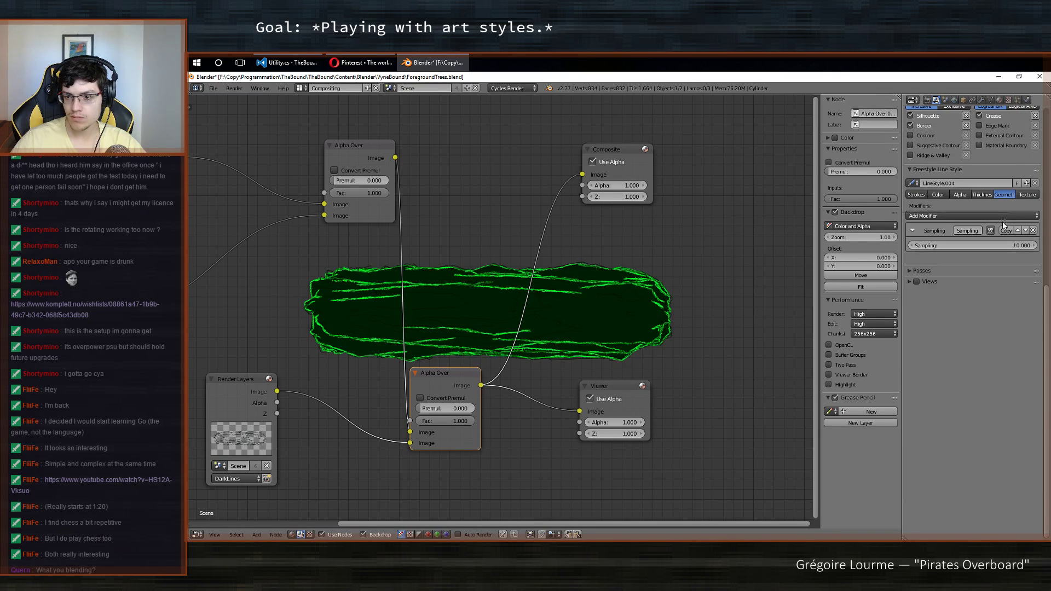
scroll(1004, 213, up, 4)
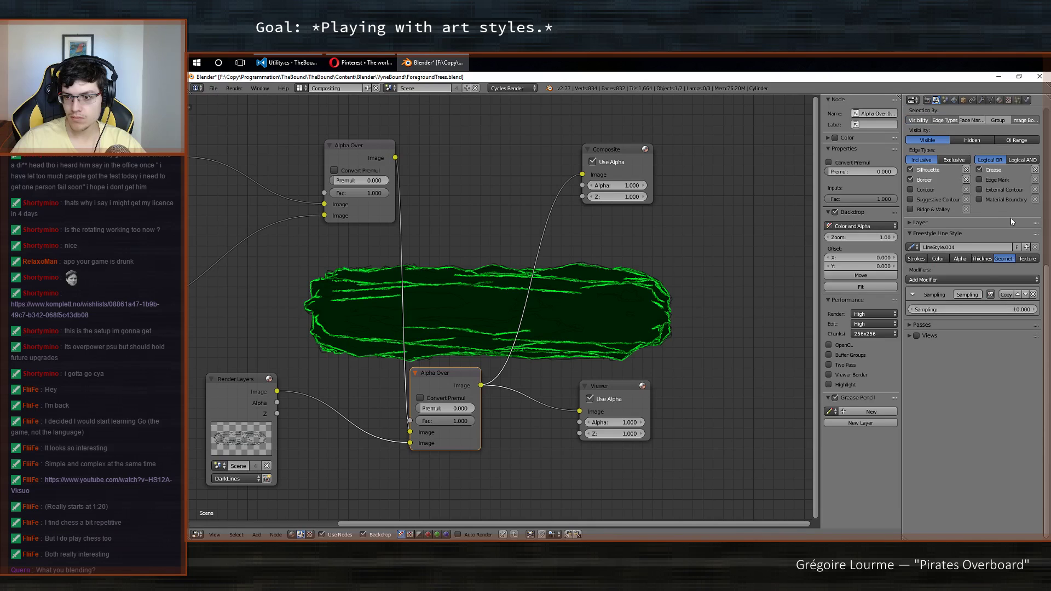
scroll(1025, 226, up, 3)
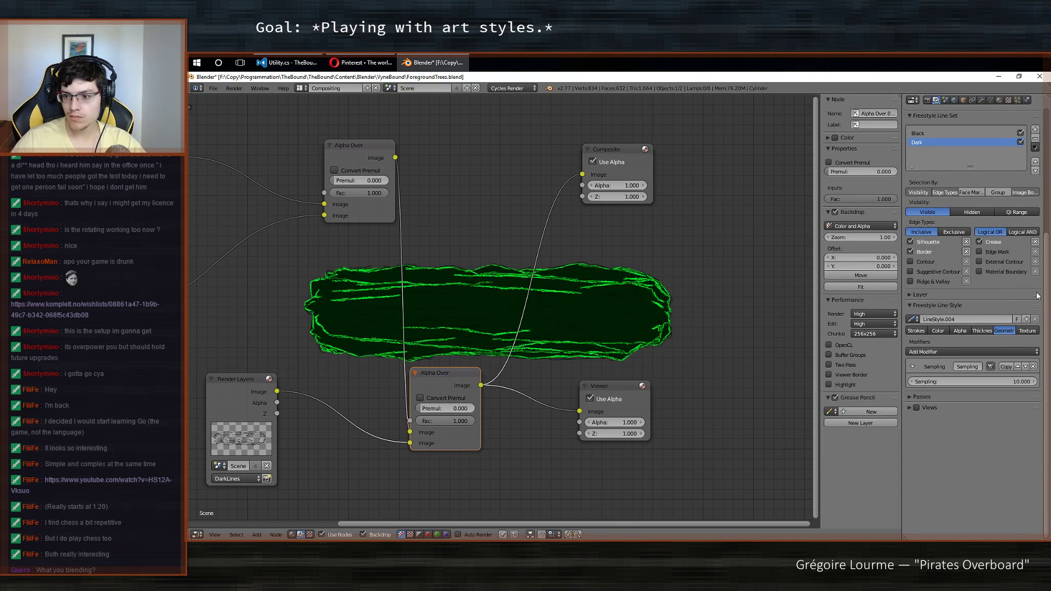
scroll(1023, 214, up, 3)
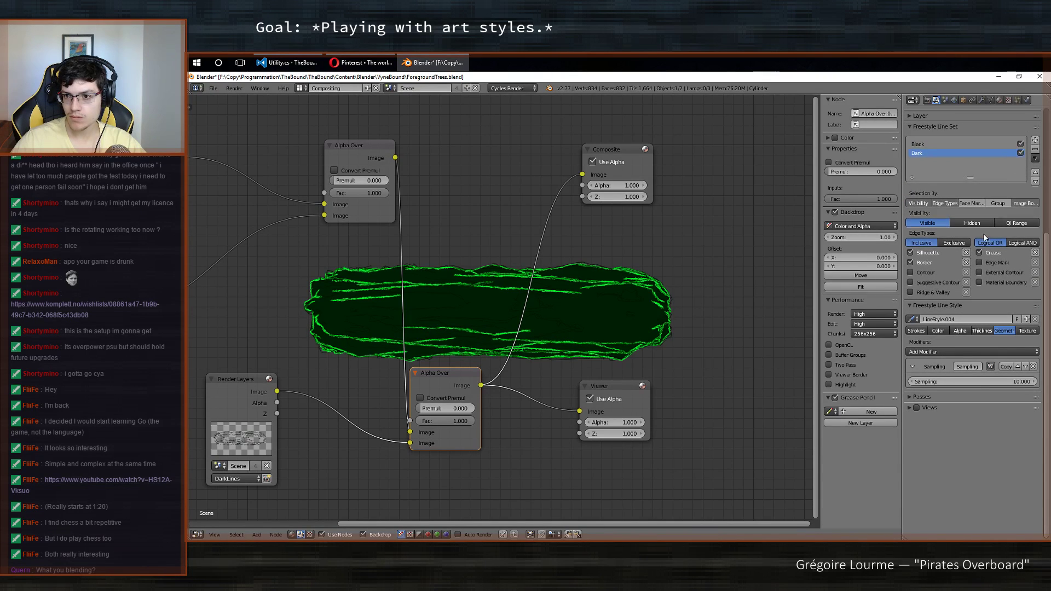
scroll(984, 232, up, 5)
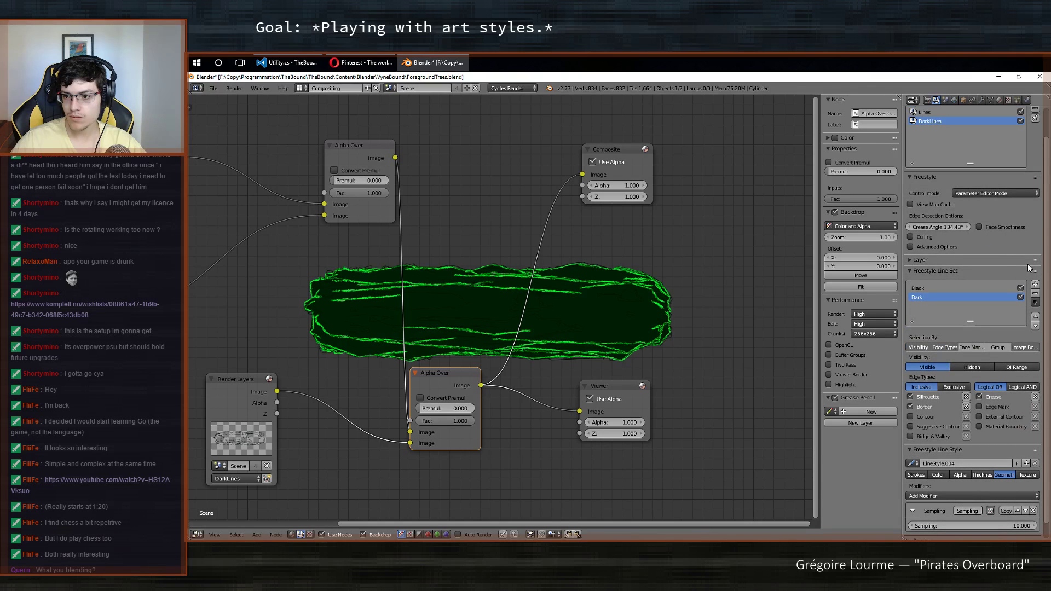
drag(1029, 262, 1028, 178)
scroll(1014, 276, down, 1)
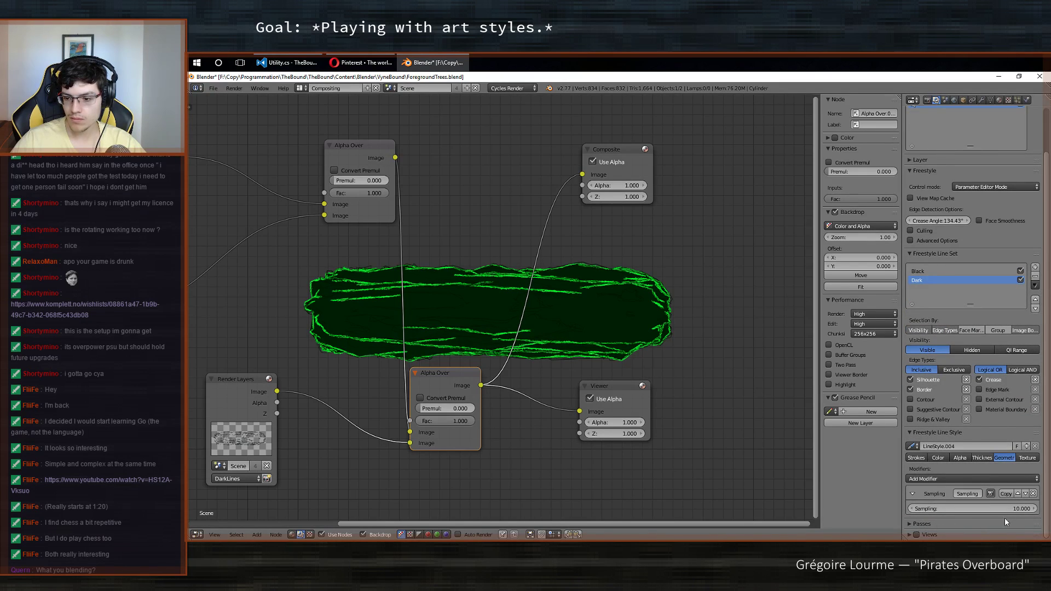
Move the Passes section directly above the Freestyle section and leave the Views section collapsed.
drag(1042, 528, 1021, 163)
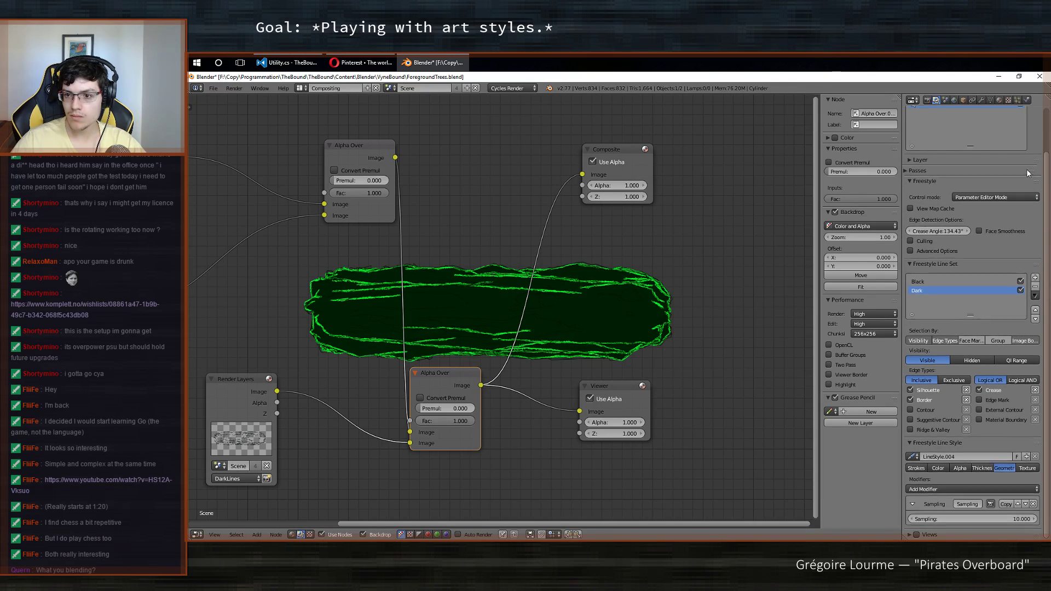
click(911, 534)
scroll(925, 504, down, 3)
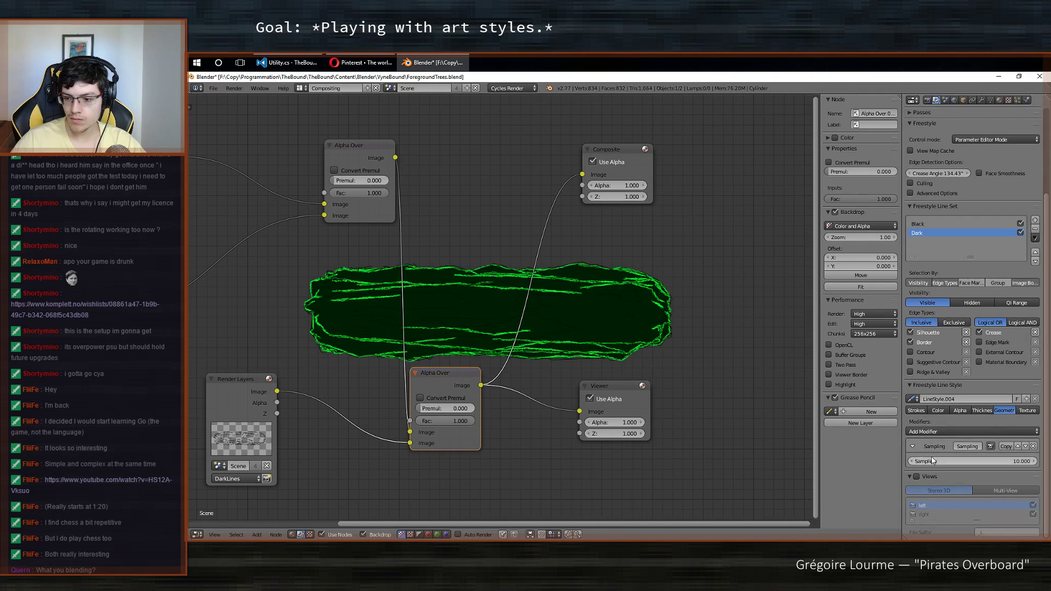
click(907, 475)
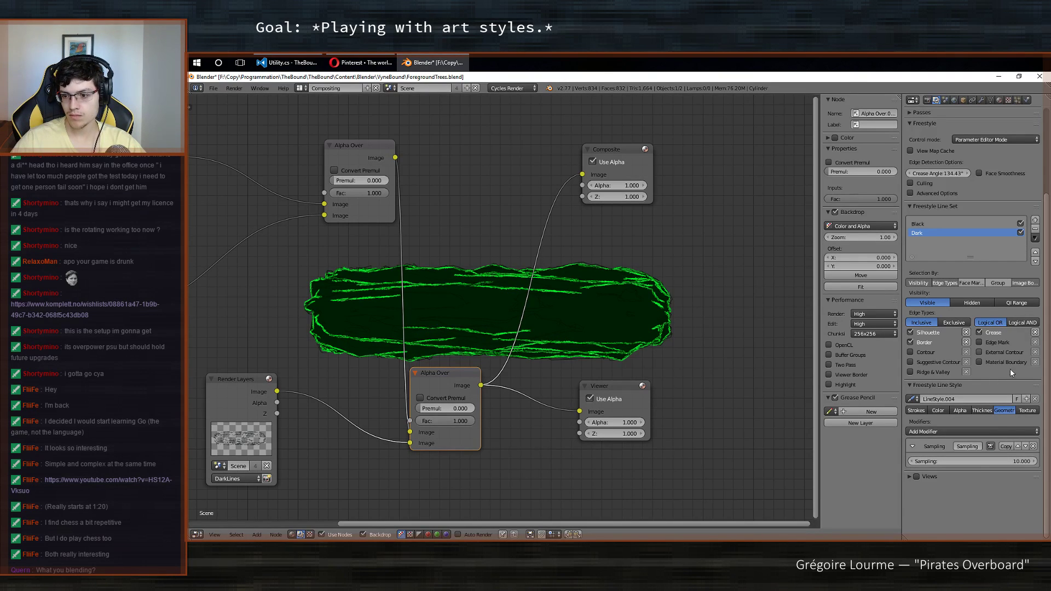
Add a Perlin Noise 2D geometry modifier to the Dark line style and set its frequency to 22.7.
click(989, 430)
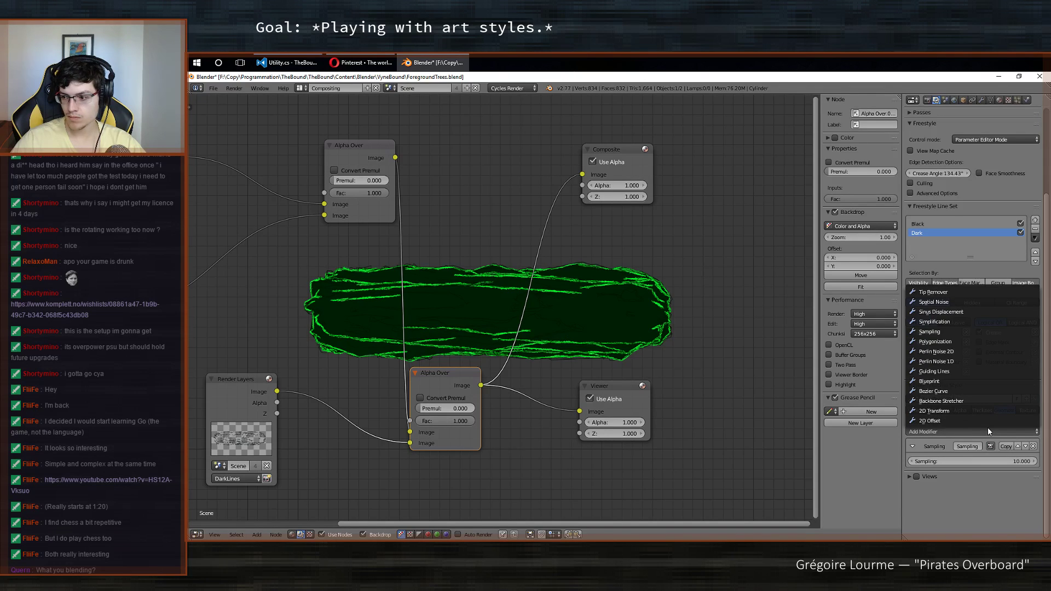
click(955, 352)
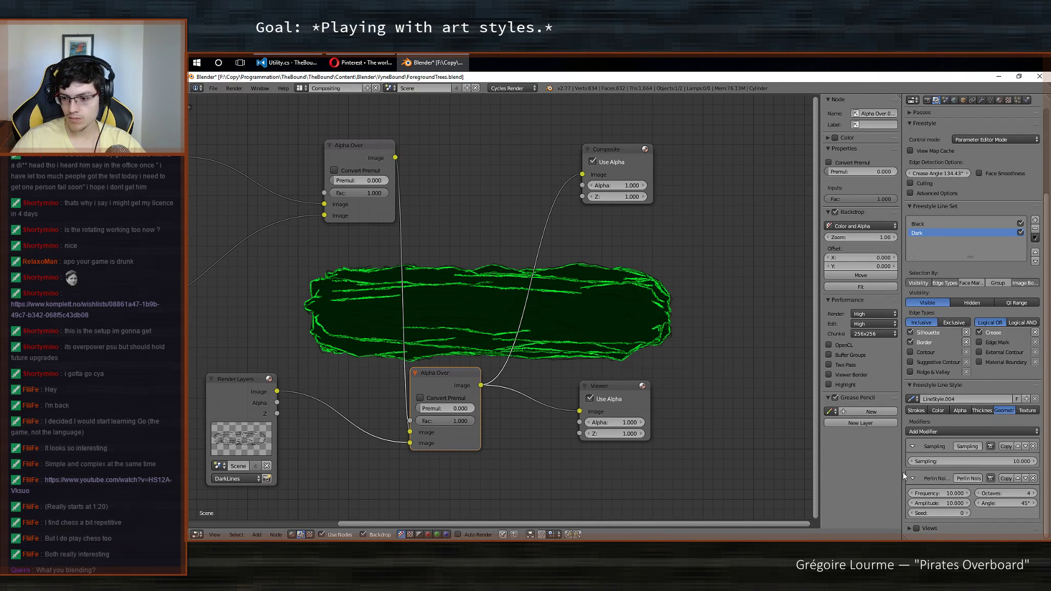
click(939, 493)
text(22.)
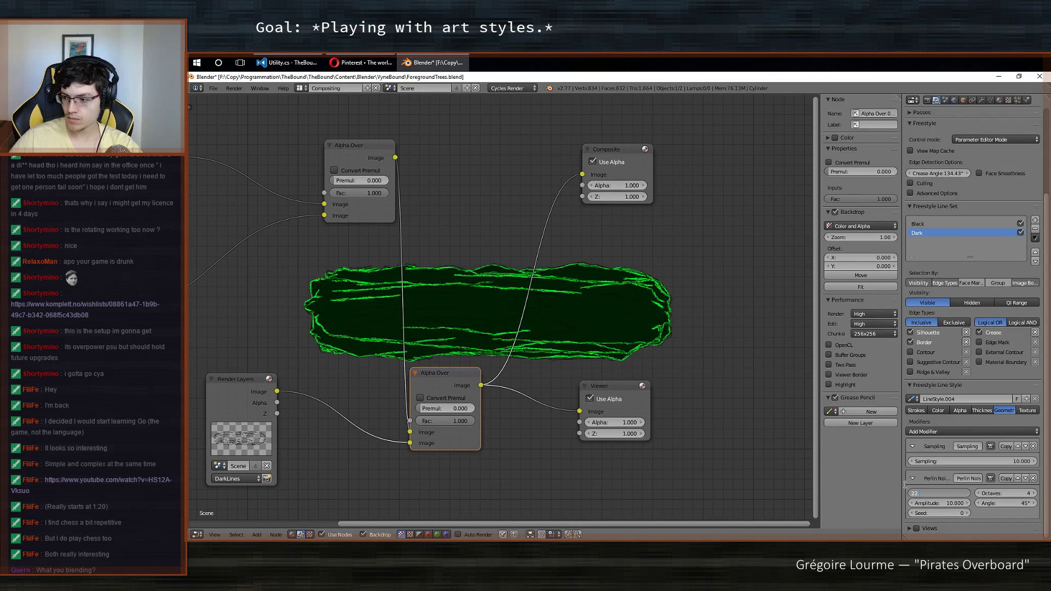
text(7)
key(Return)
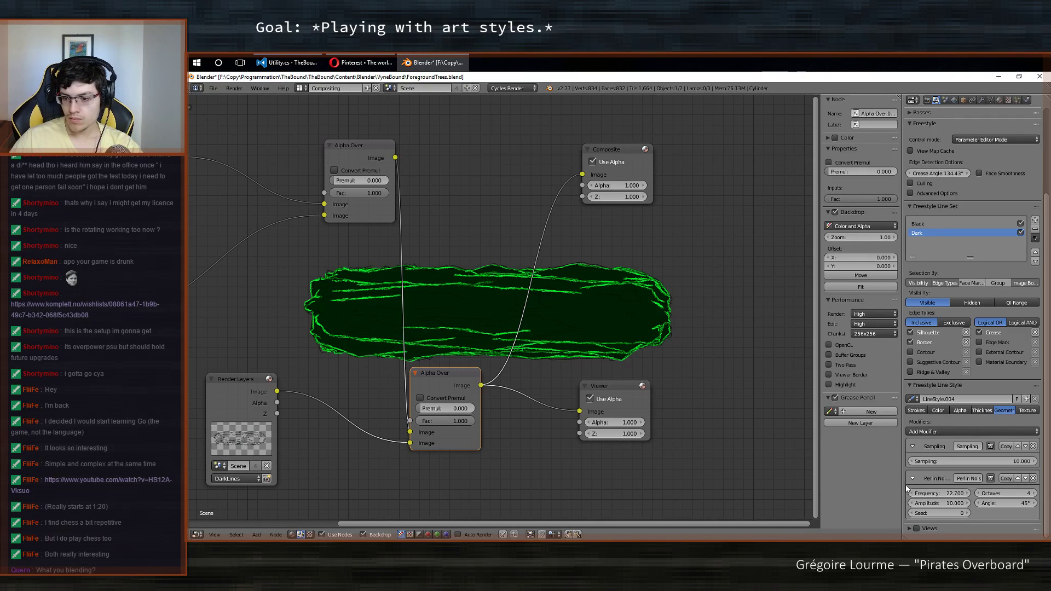
Set the Perlin Noise 2D modifier's amplitude to 5 and its octaves to 6.
click(939, 504)
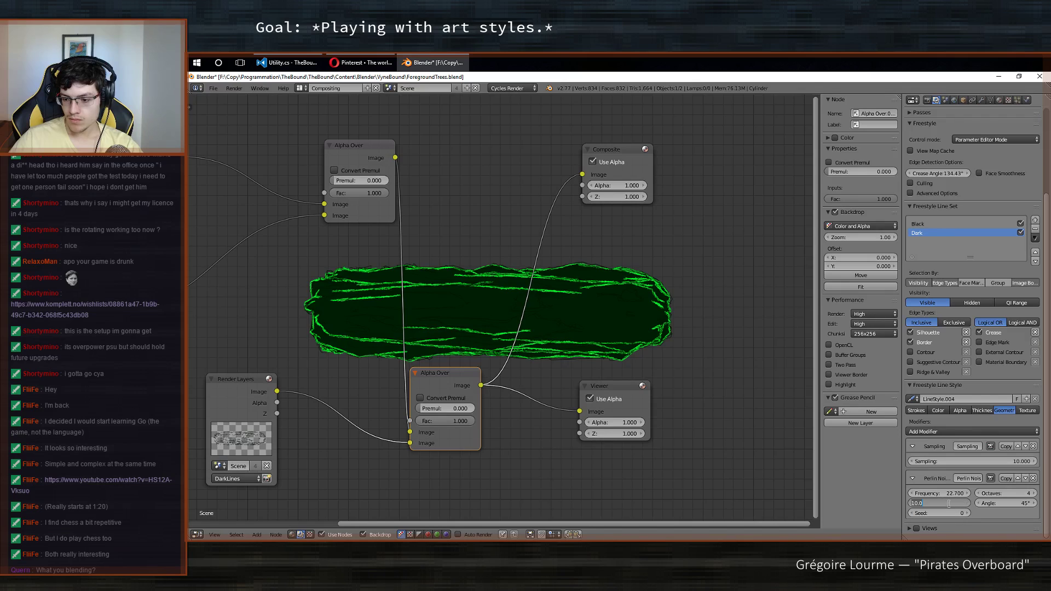
text(5)
key(Return)
click(1007, 494)
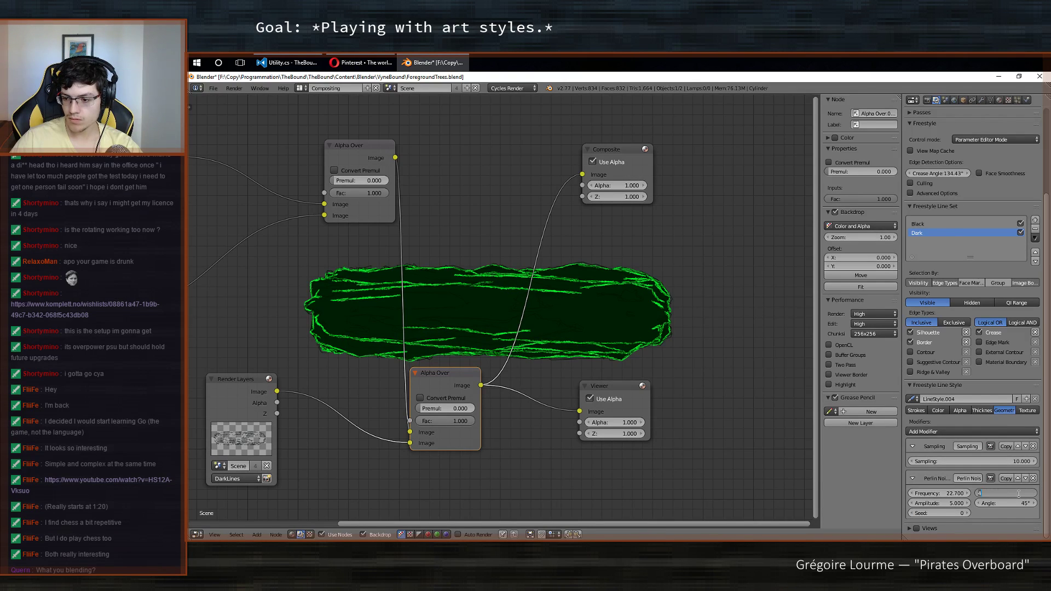
text(6)
key(Return)
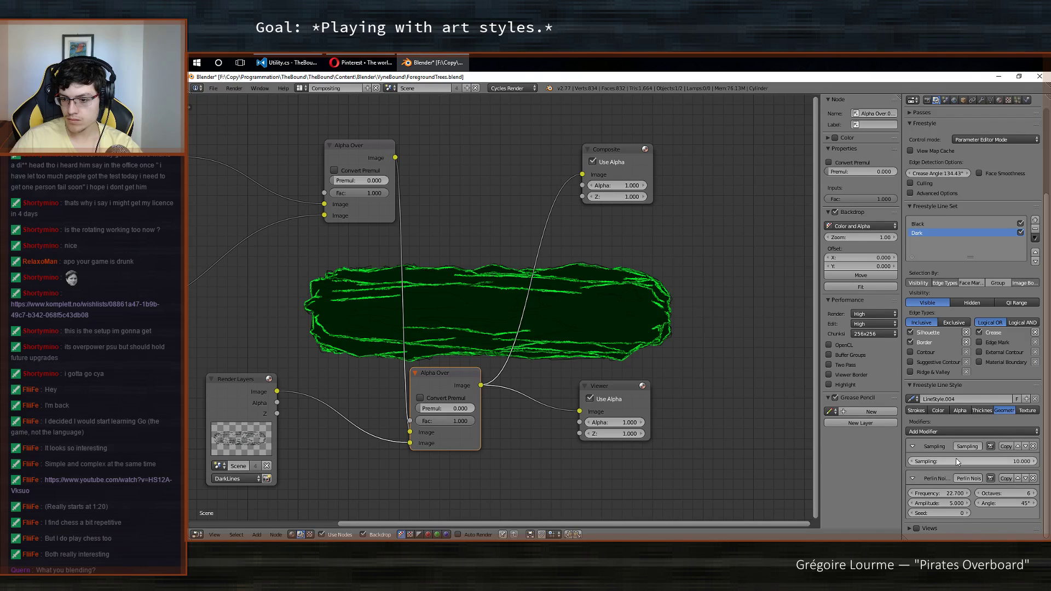
Add a Spatial Noise geometry modifier to the Dark line style with amplitude 2 and scale 25.
click(957, 430)
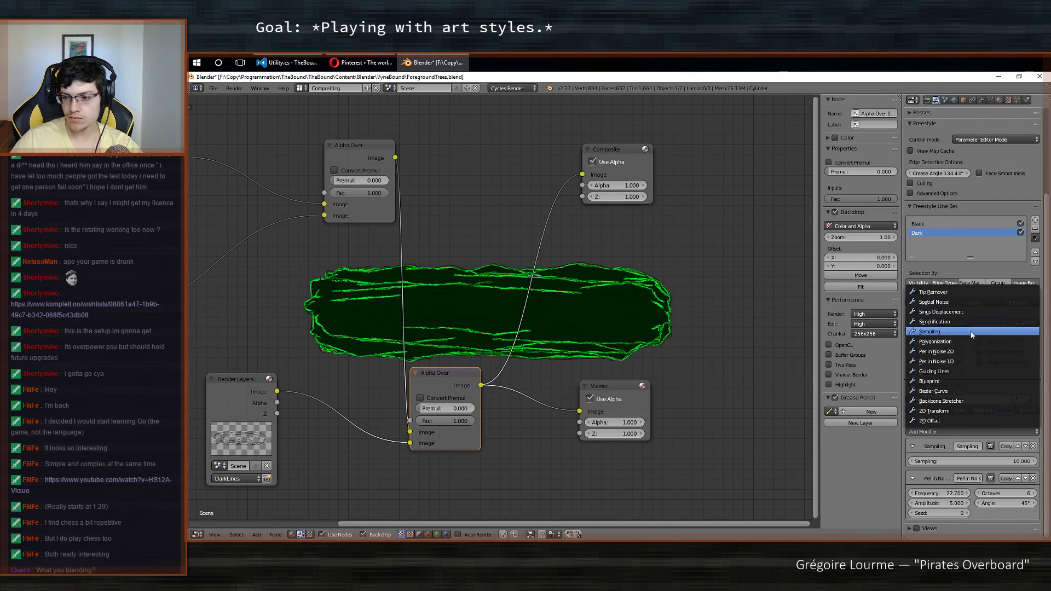
click(953, 301)
scroll(964, 465, down, 2)
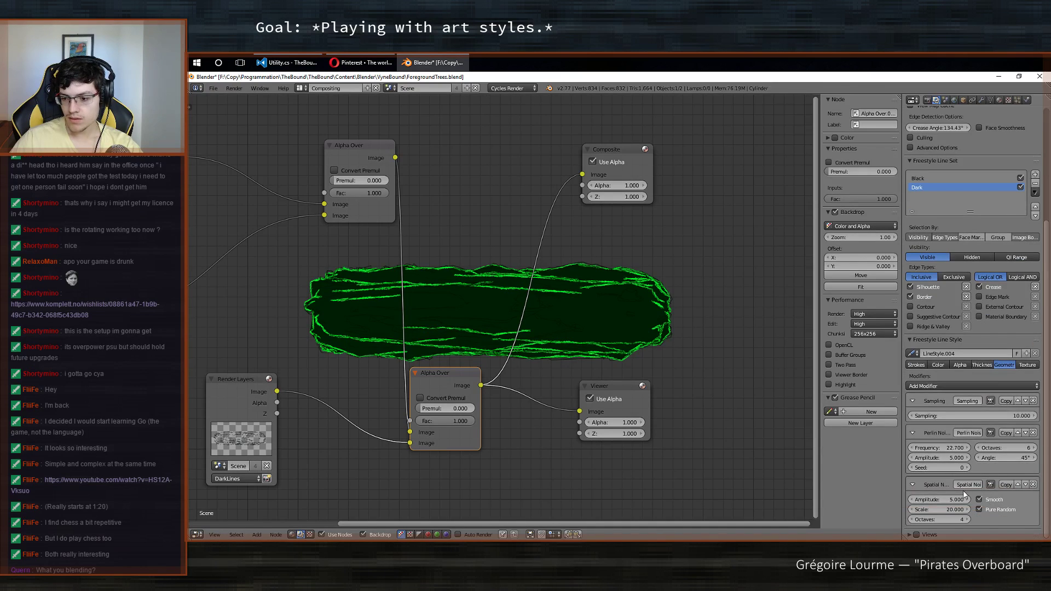
click(939, 499)
text(2)
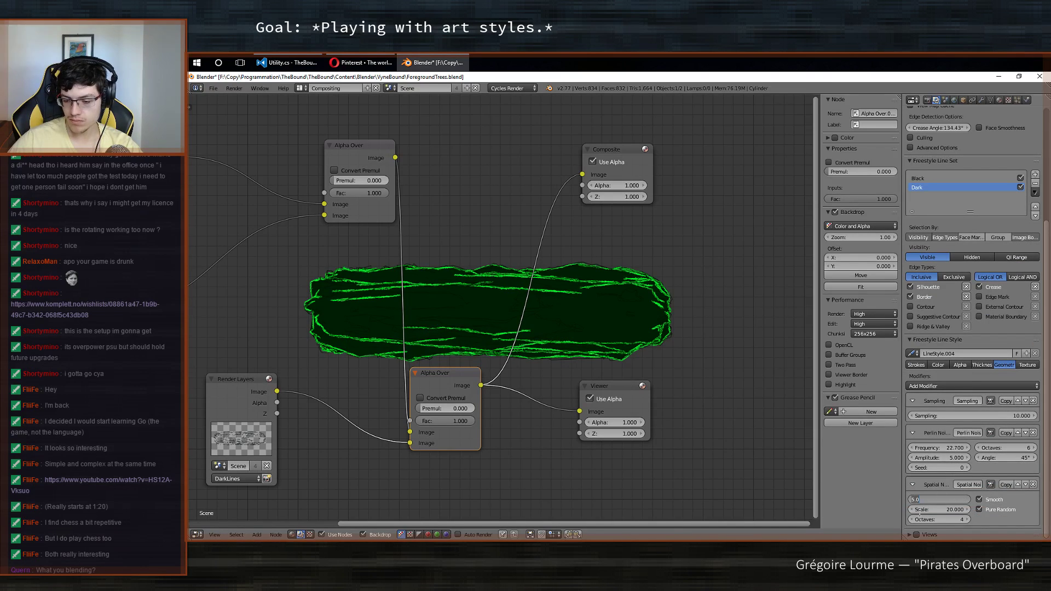
key(Return)
click(931, 509)
text(25)
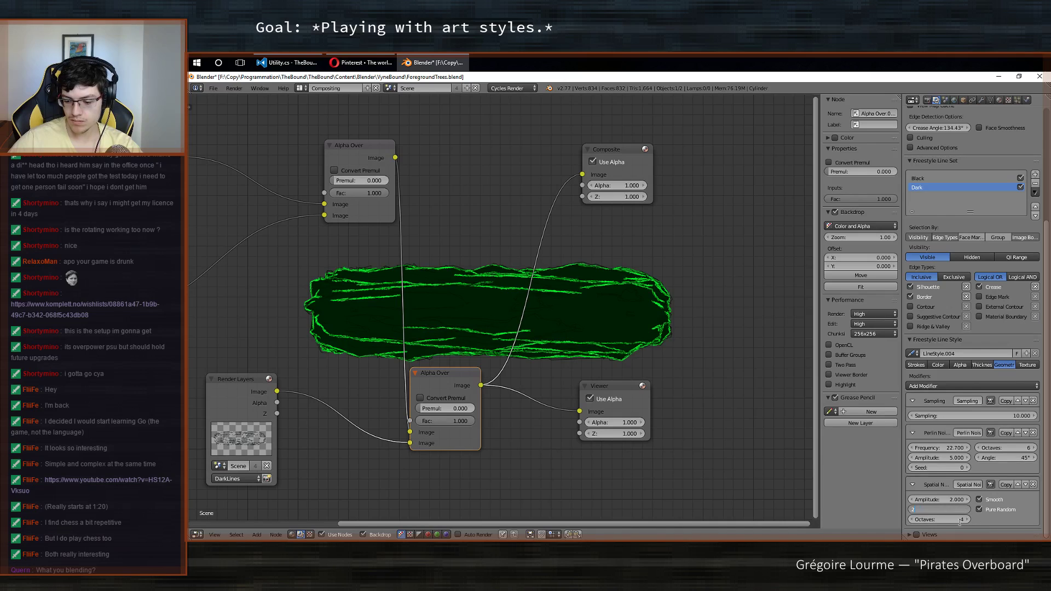
key(Return)
Set the Spatial Noise octaves to 6, disable Smooth and Pure Random, and save over the existing file.
click(968, 519)
click(967, 519)
click(1004, 500)
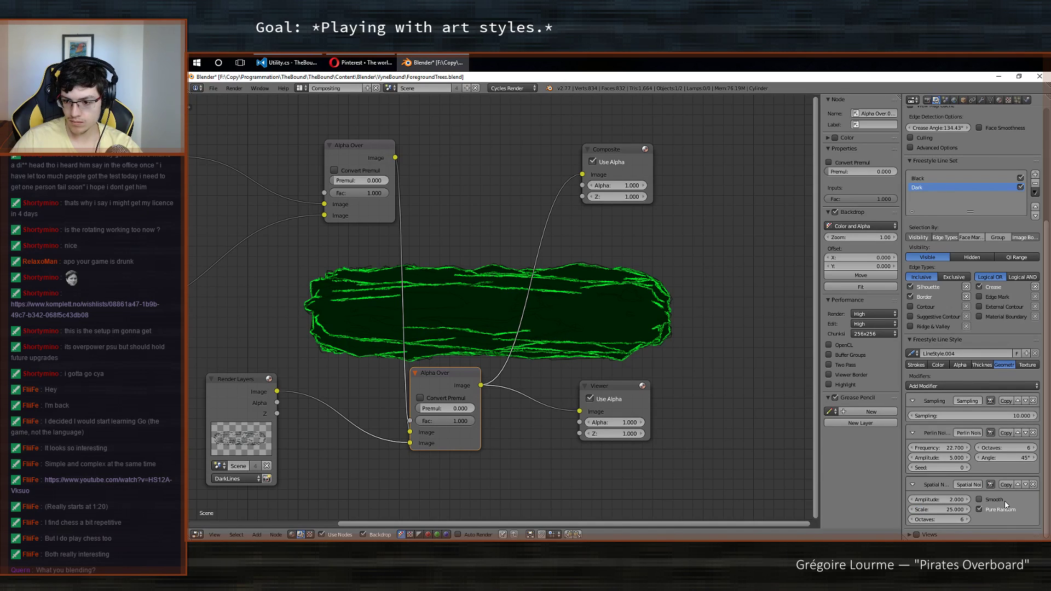
click(994, 507)
key(ctrl+s)
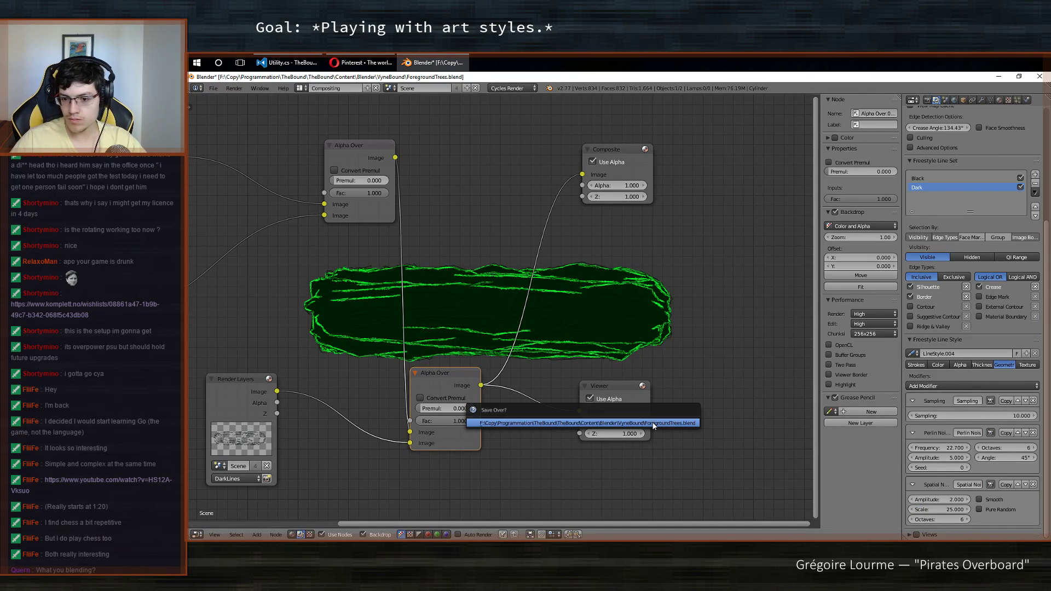
click(653, 422)
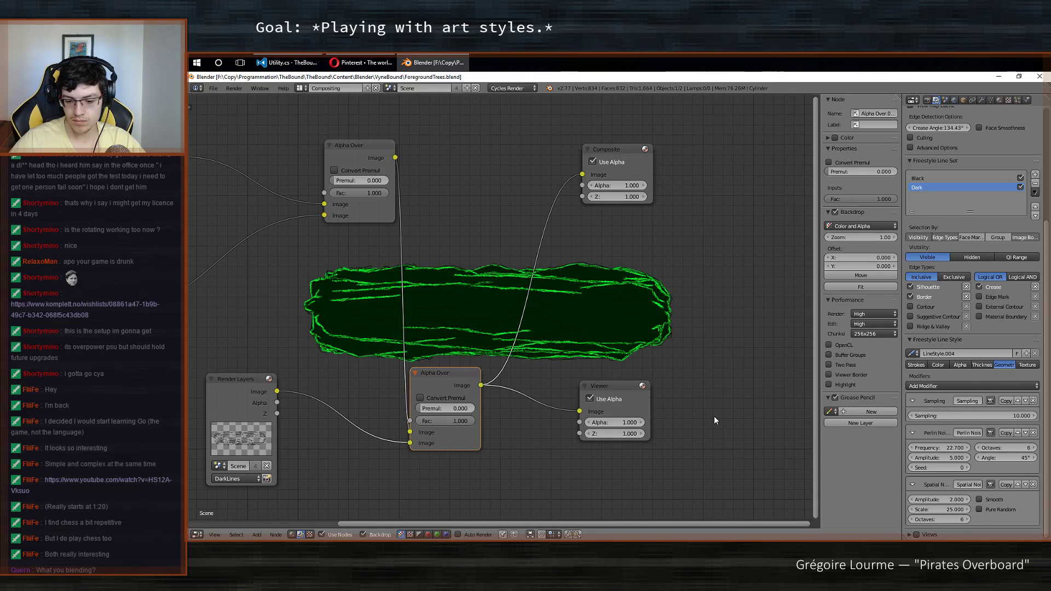
Render the scene and display the DarkLines layer of the render result.
key(F12)
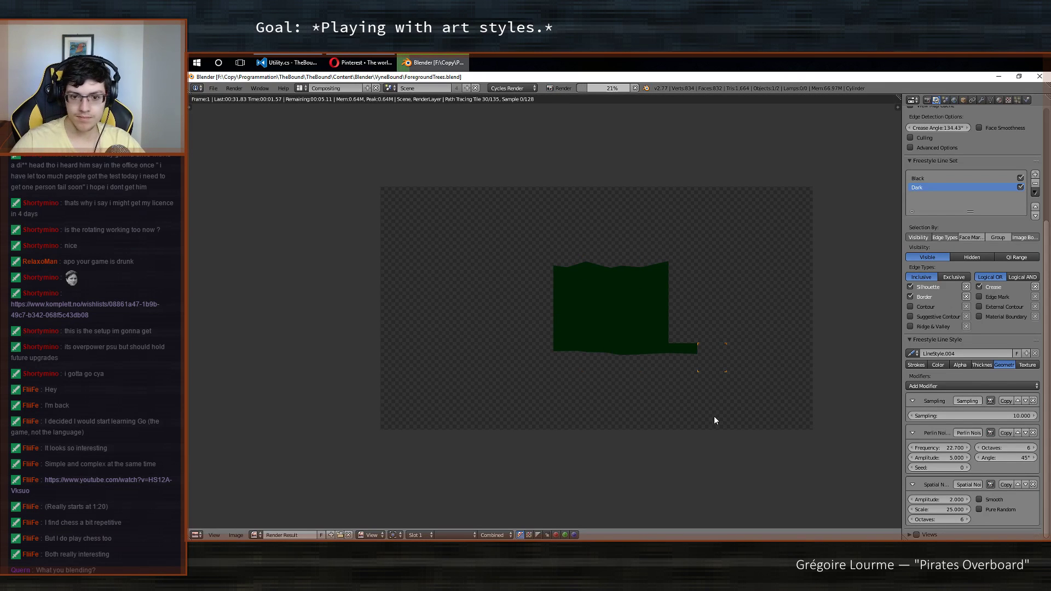
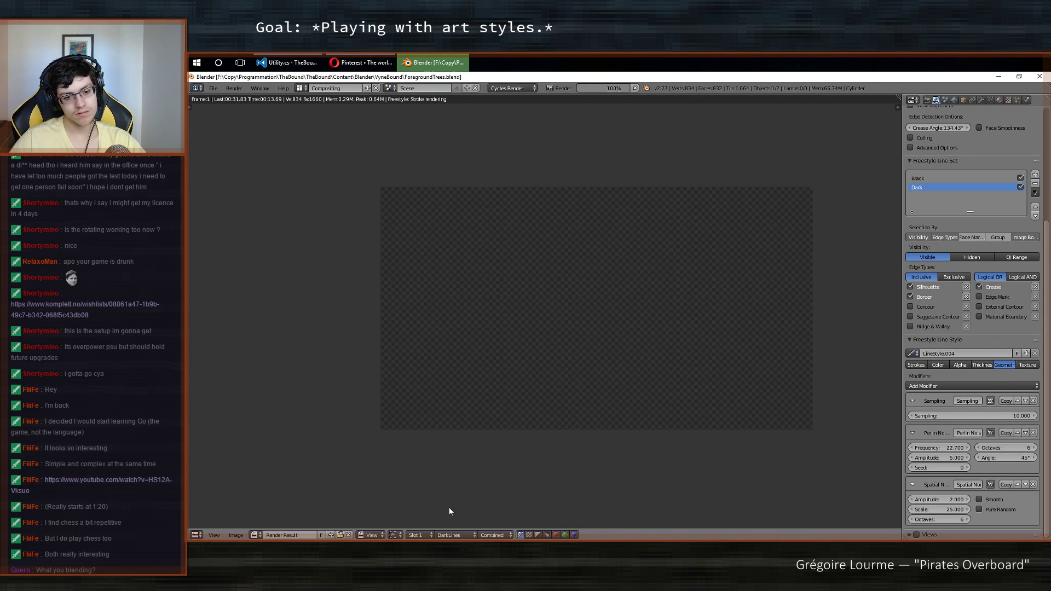
click(457, 535)
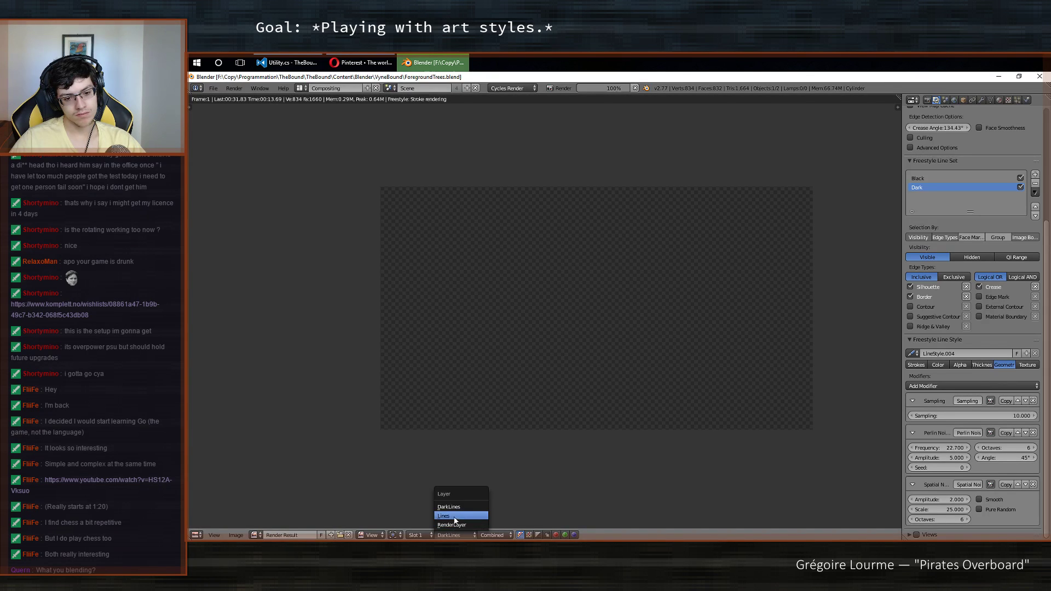
click(453, 517)
click(457, 535)
click(460, 508)
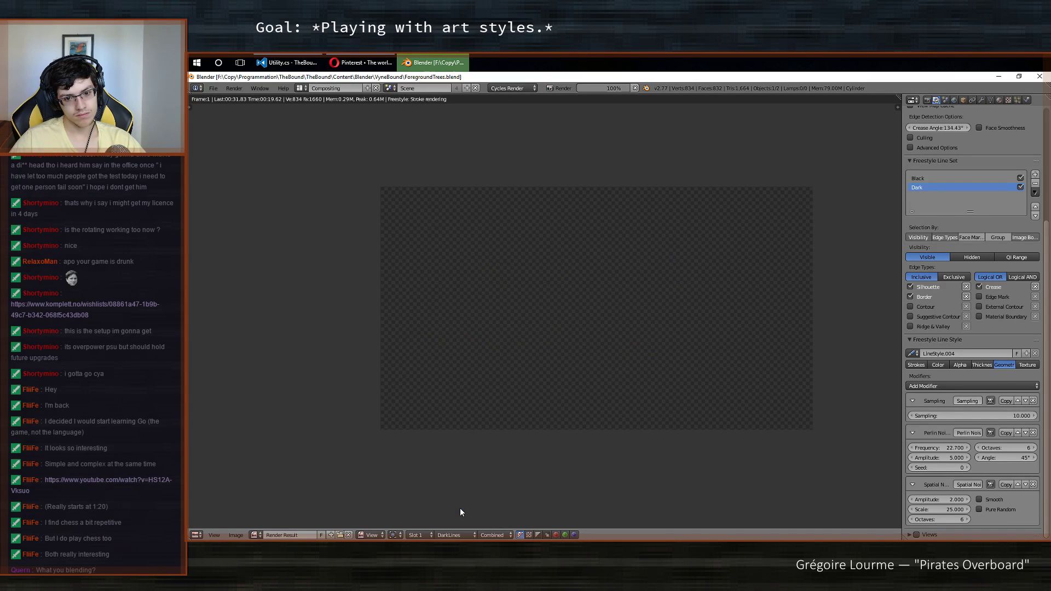
key(Home)
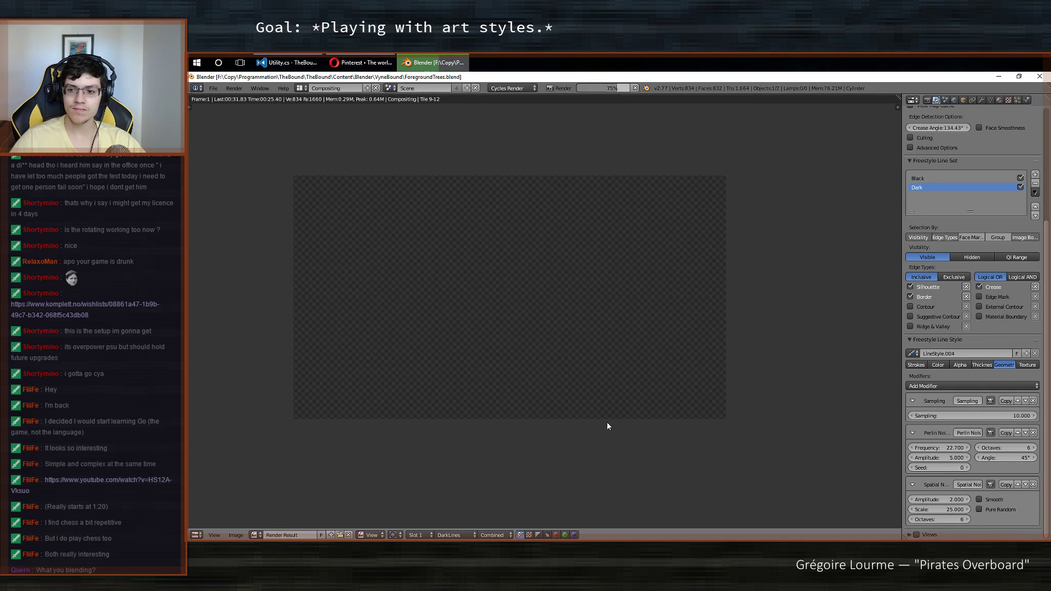
click(465, 531)
click(459, 507)
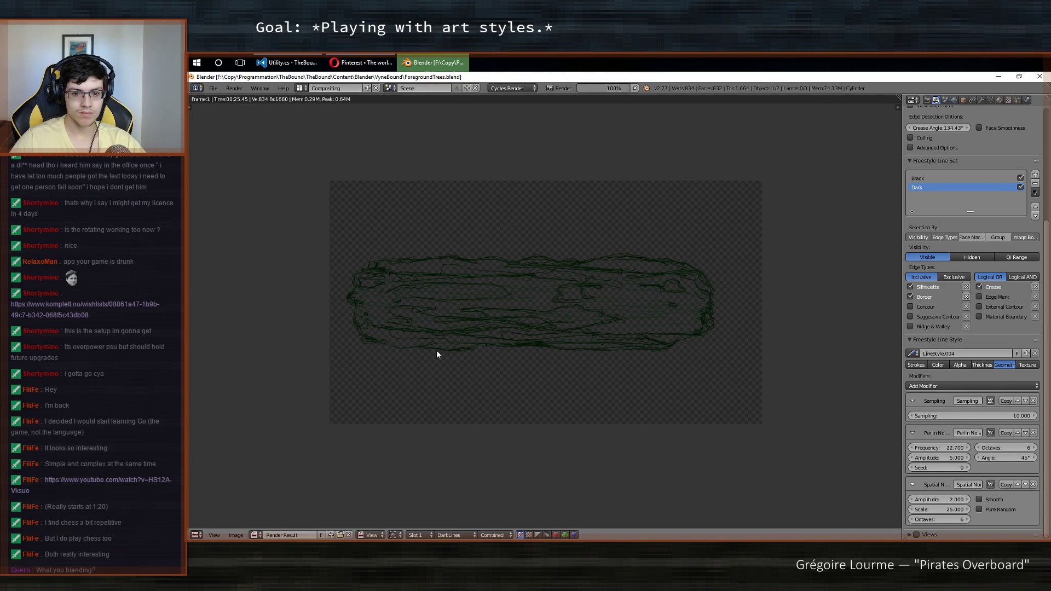
Examine the noise-roughened dark green strokes of the DarkLines layer up close and as a whole.
scroll(449, 364, up, 2)
scroll(432, 379, up, 2)
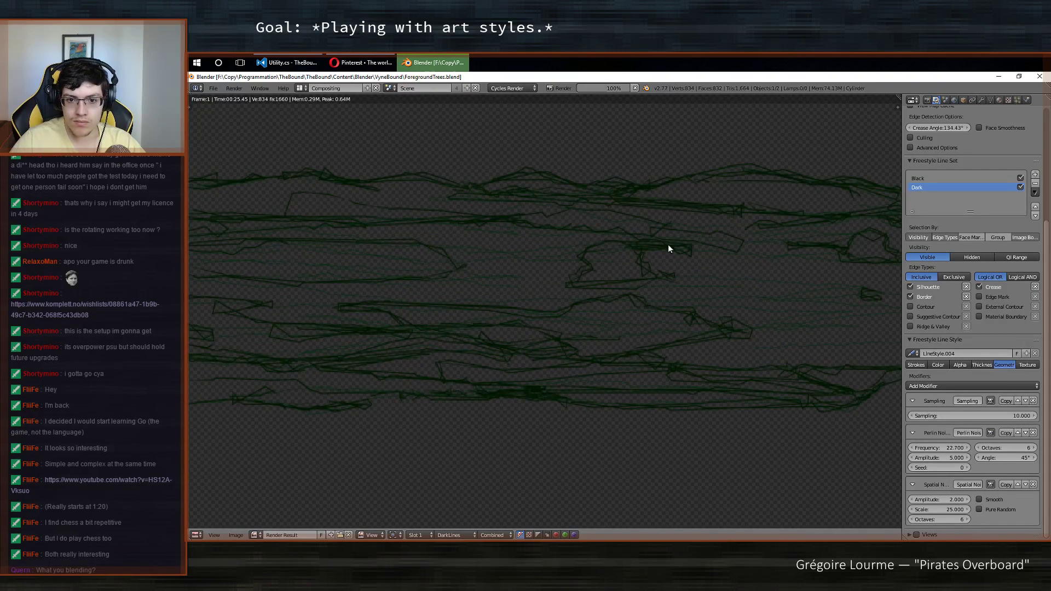
key(Home)
scroll(575, 387, up, 1)
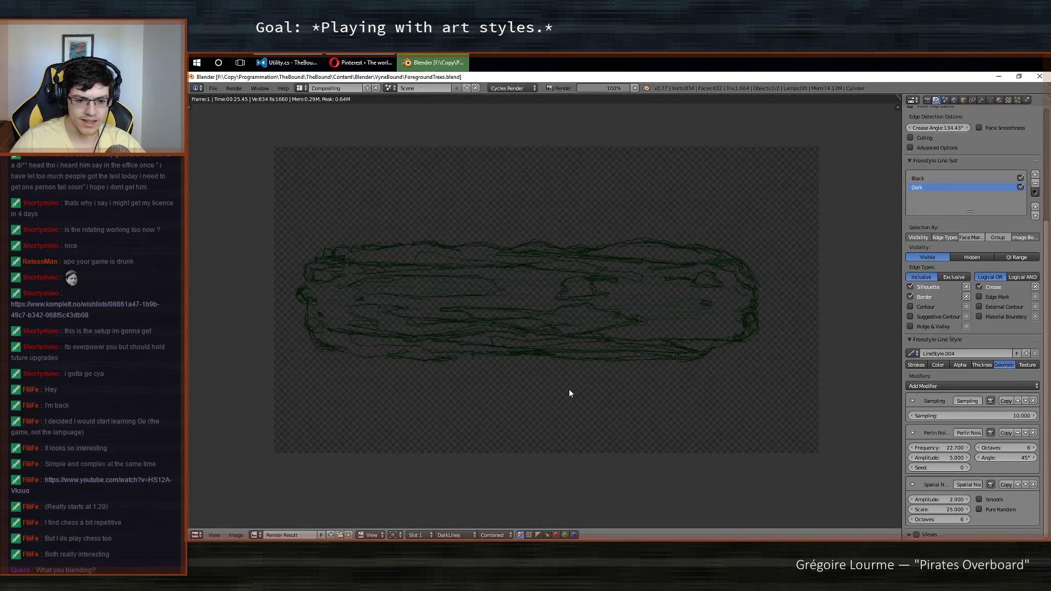
scroll(564, 393, down, 2)
scroll(558, 394, up, 1)
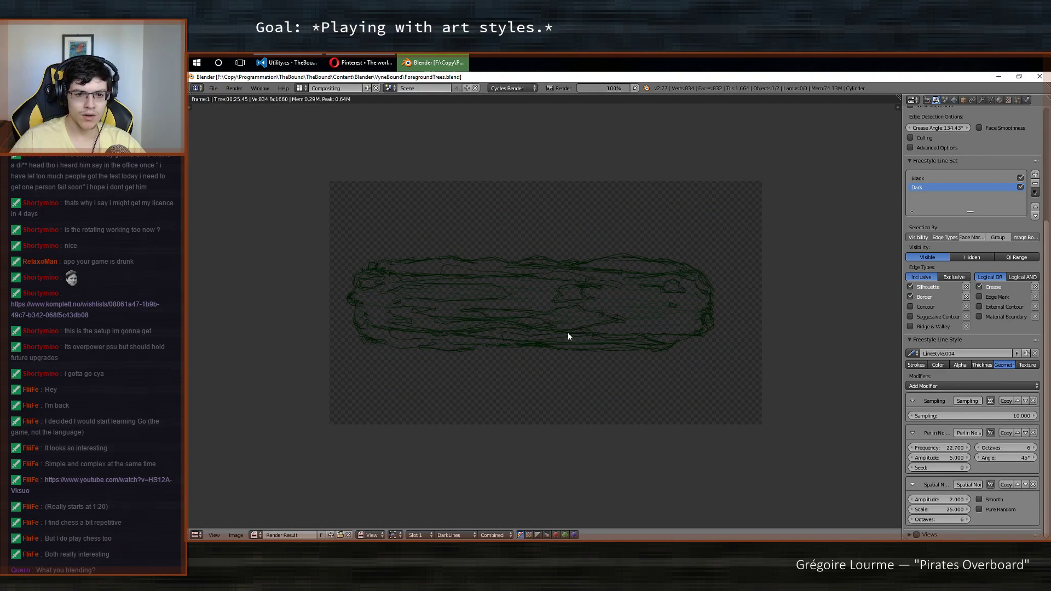
scroll(547, 334, up, 5)
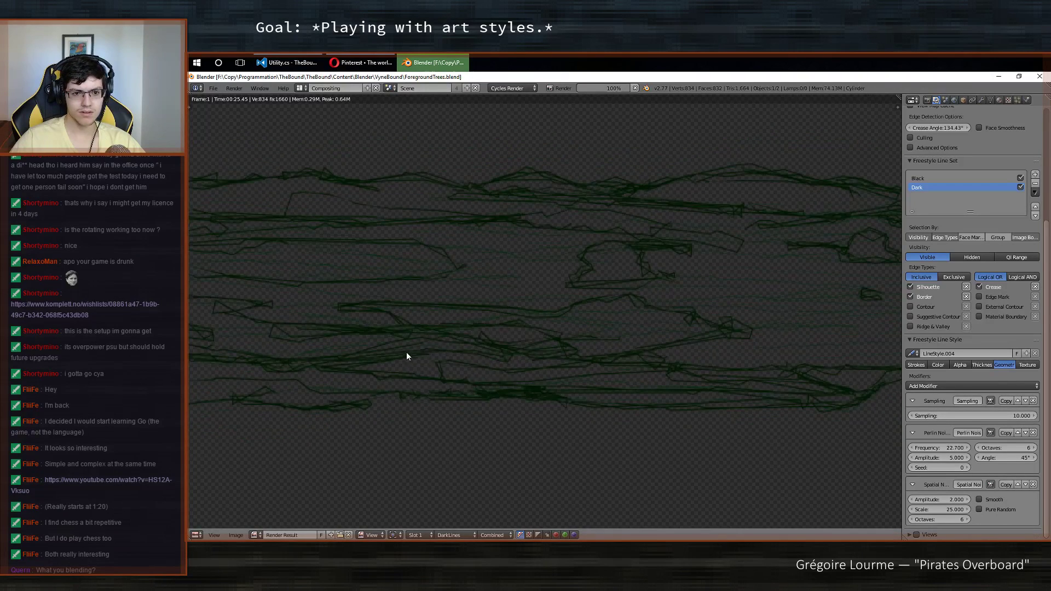
scroll(578, 411, down, 5)
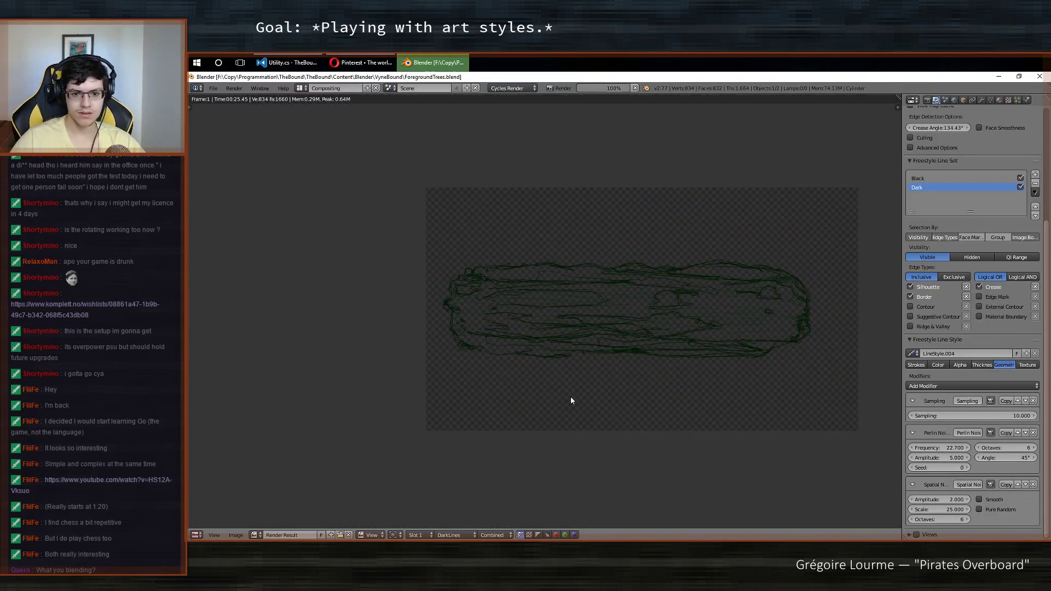
ctrl+scroll(589, 400, right, 3)
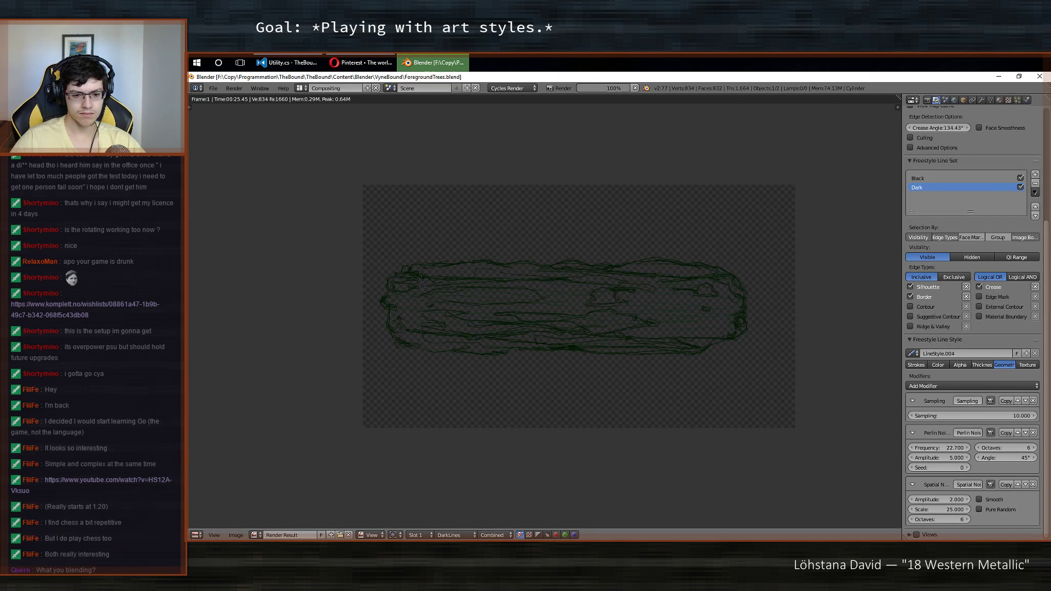
Show the Composite layer of the render and examine how the dark lines blend with the bright green outlines.
click(463, 536)
click(464, 525)
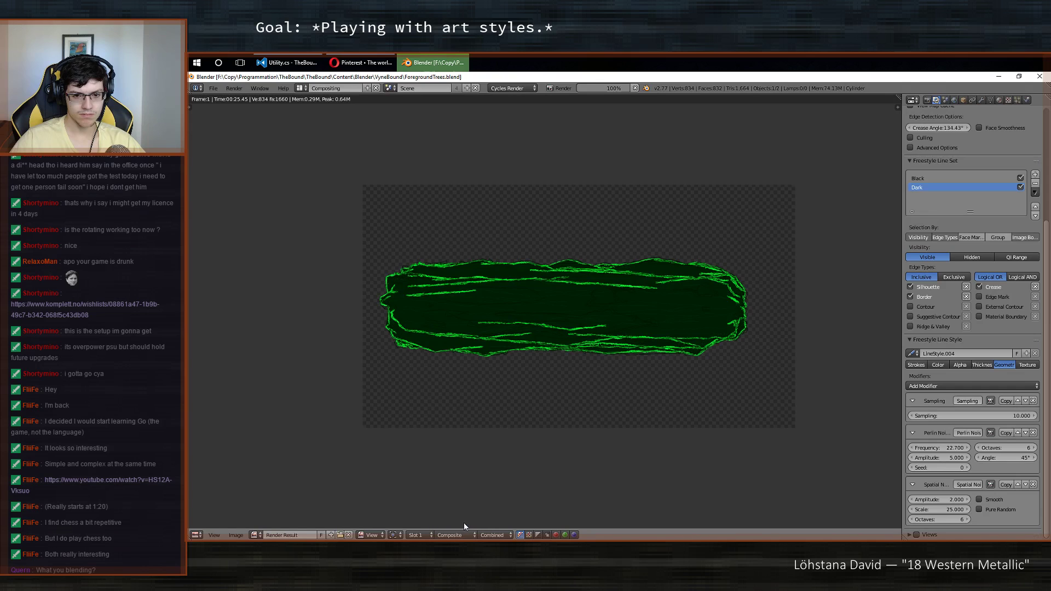
scroll(496, 311, up, 5)
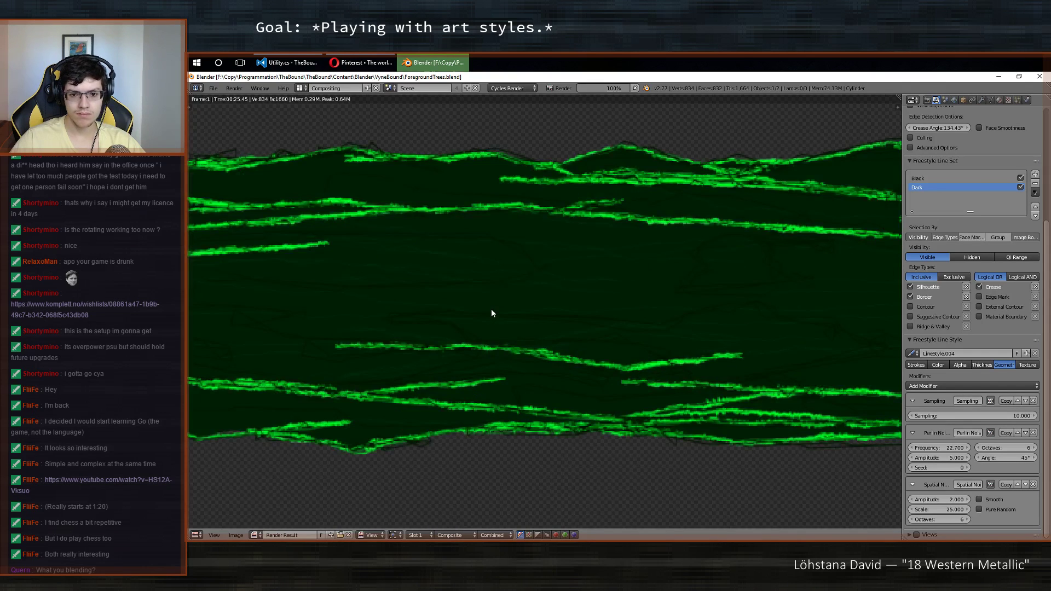
scroll(602, 358, down, 4)
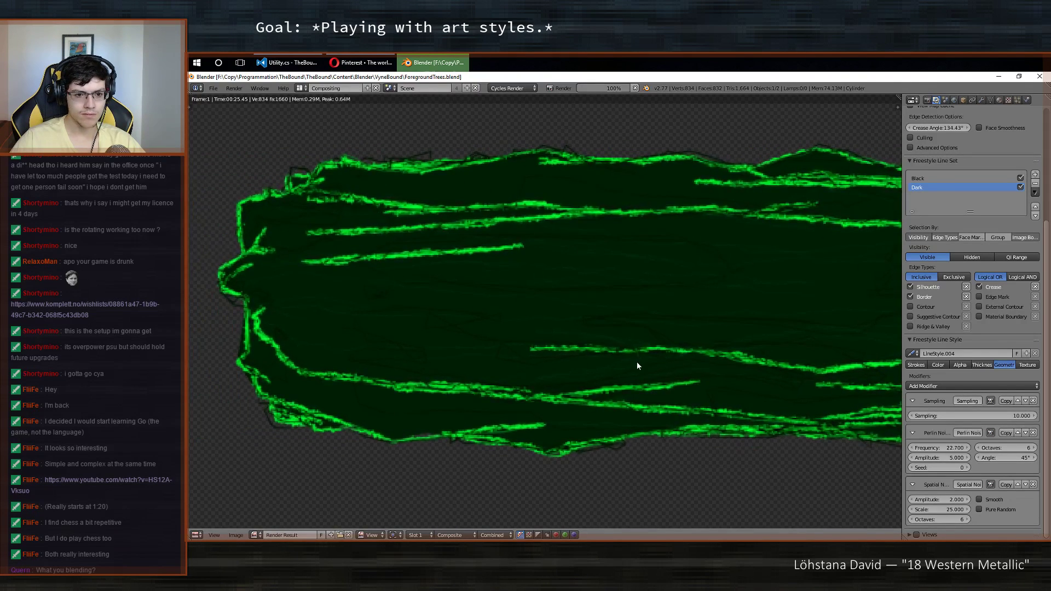
scroll(636, 362, down, 1)
scroll(634, 370, down, 1)
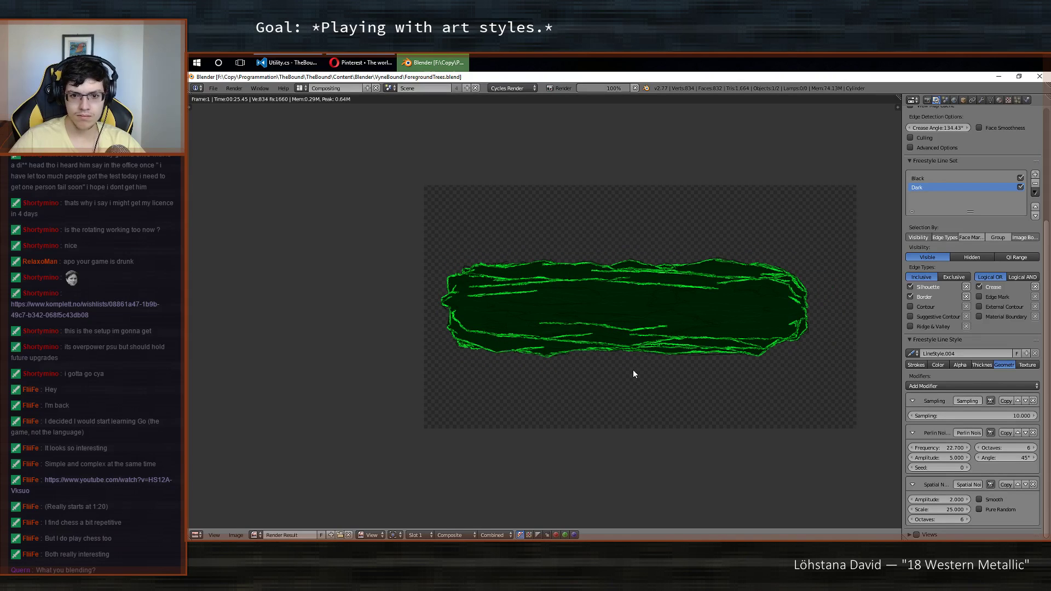
middle_drag(691, 364, 577, 354)
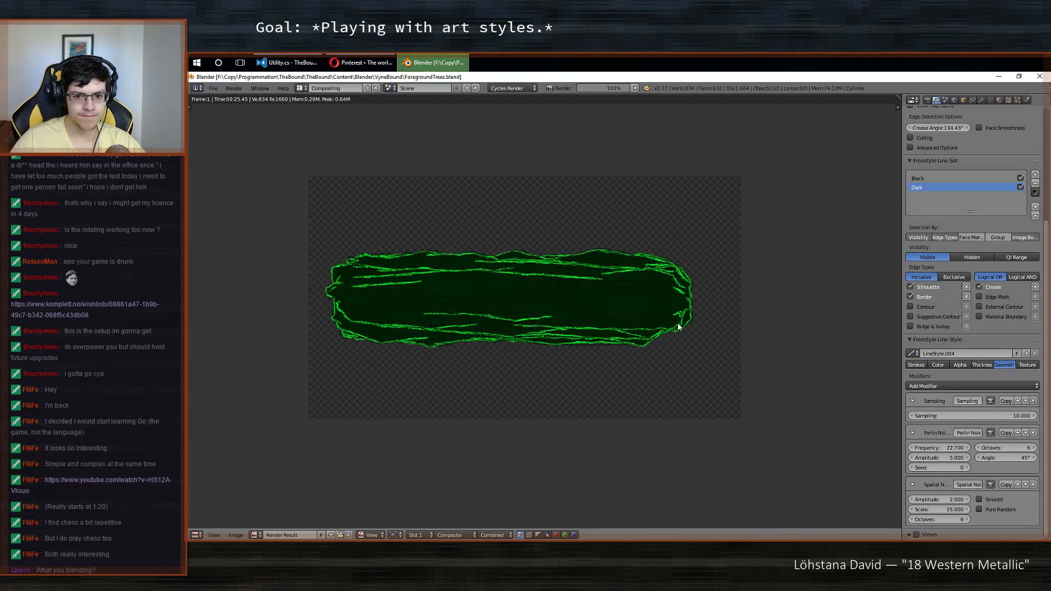
Bring up the cylinder's Material.001 settings and expand the material preview.
scroll(998, 189, up, 7)
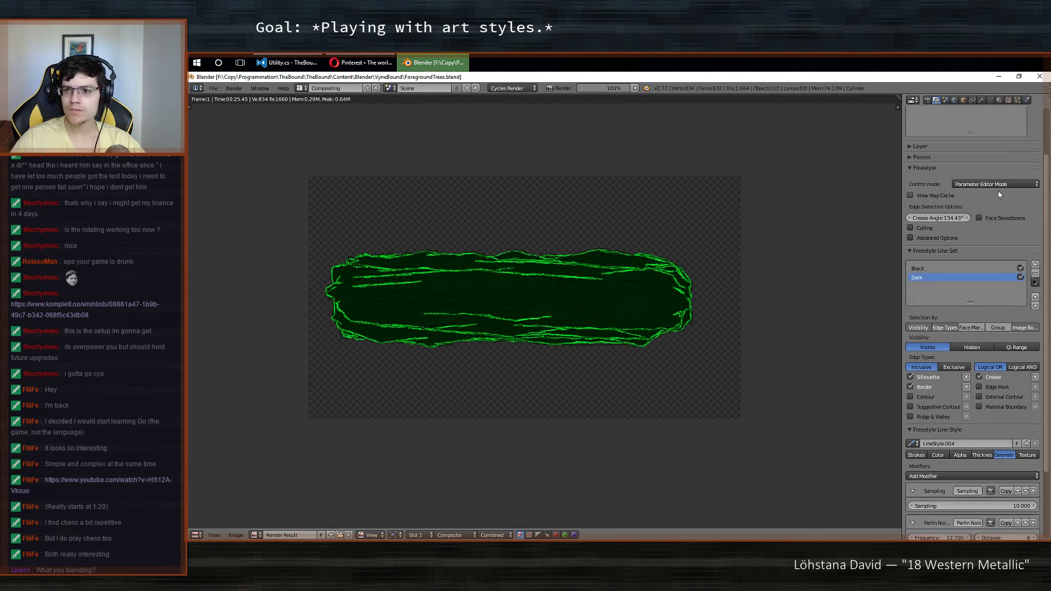
click(999, 100)
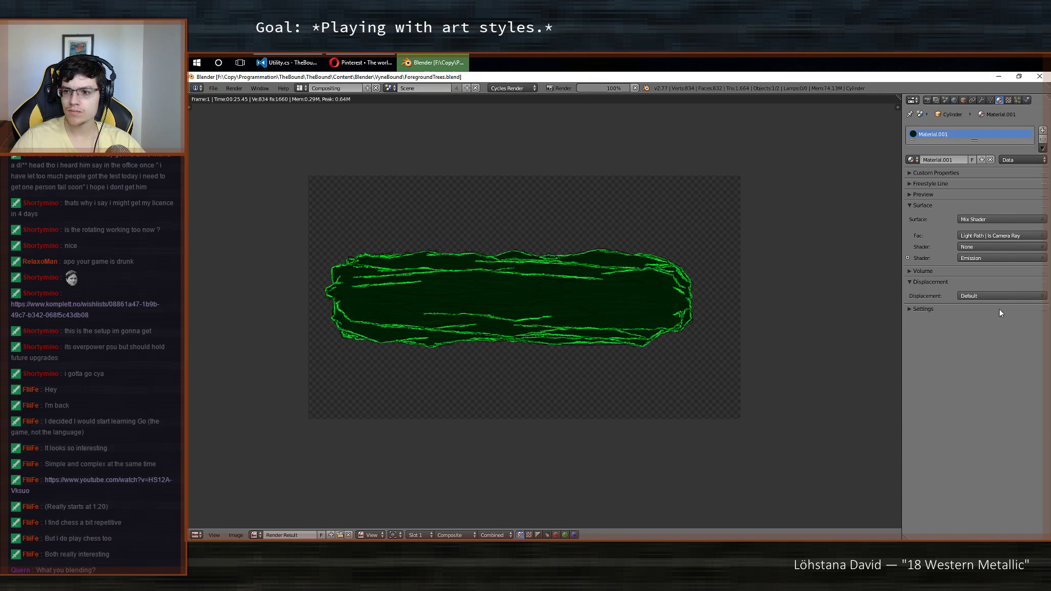
click(931, 195)
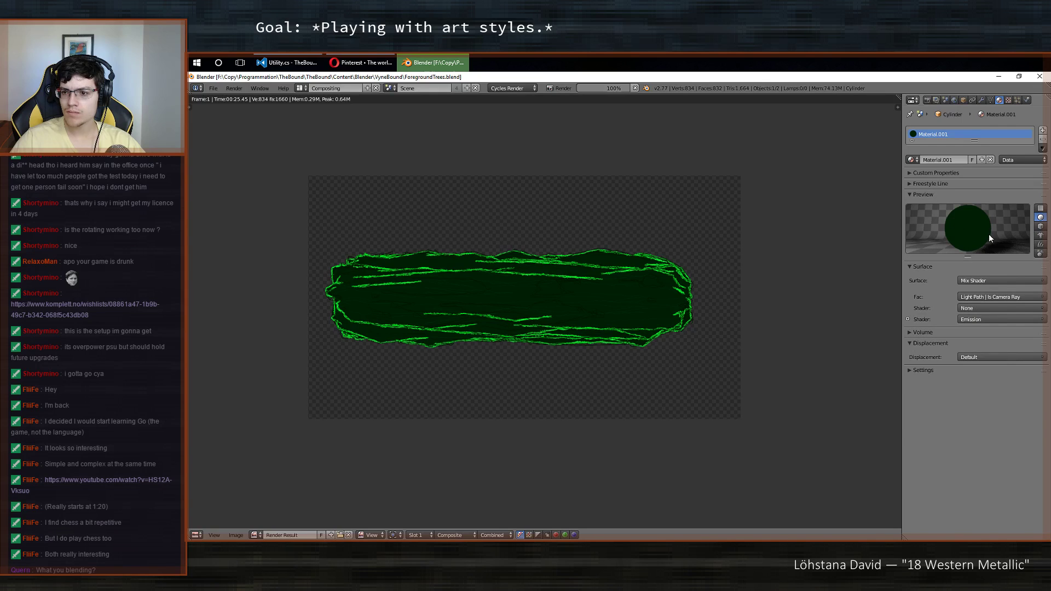
Review the cylinder's displacement texture and its available texture slots, along with the surface and displacement settings of Material.001.
click(1008, 100)
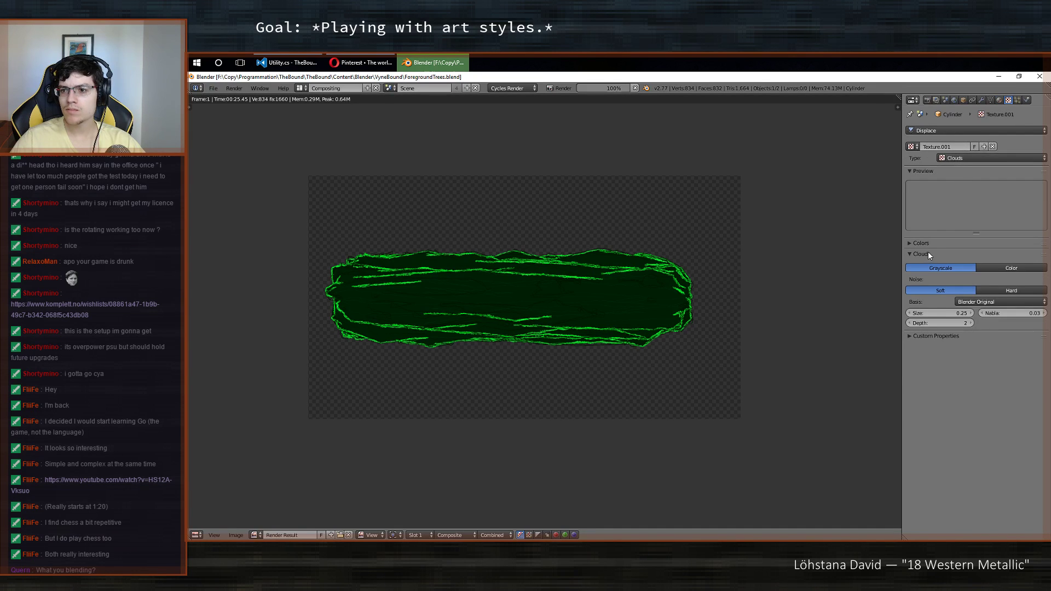
click(929, 131)
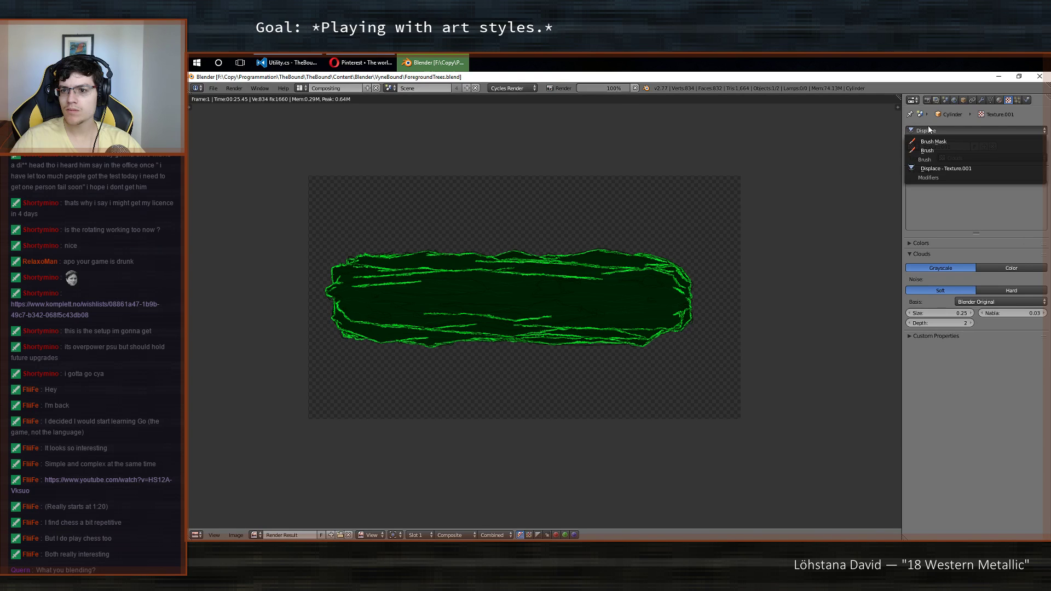
click(928, 127)
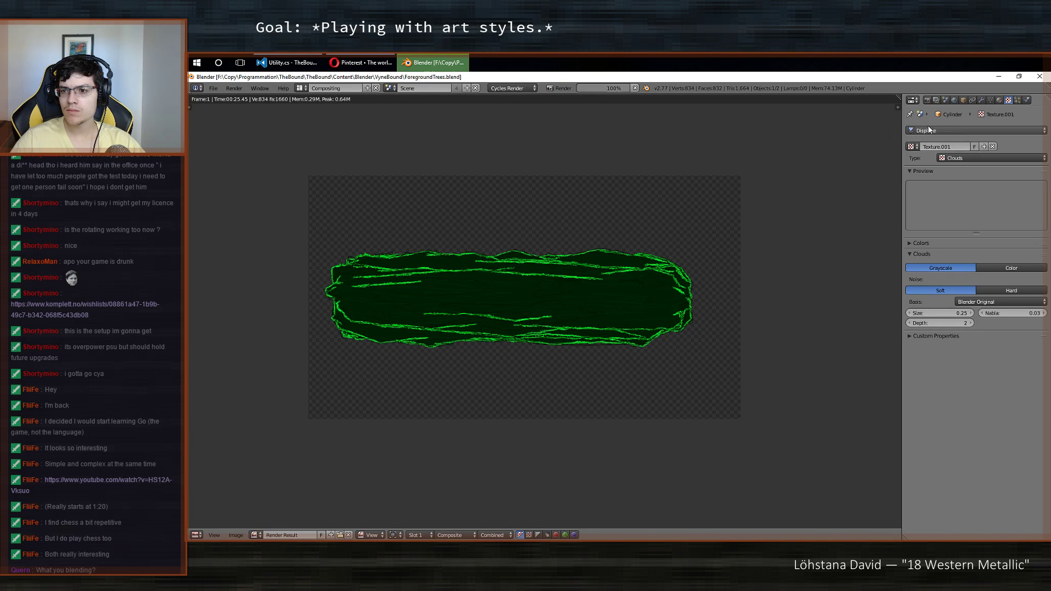
click(1000, 100)
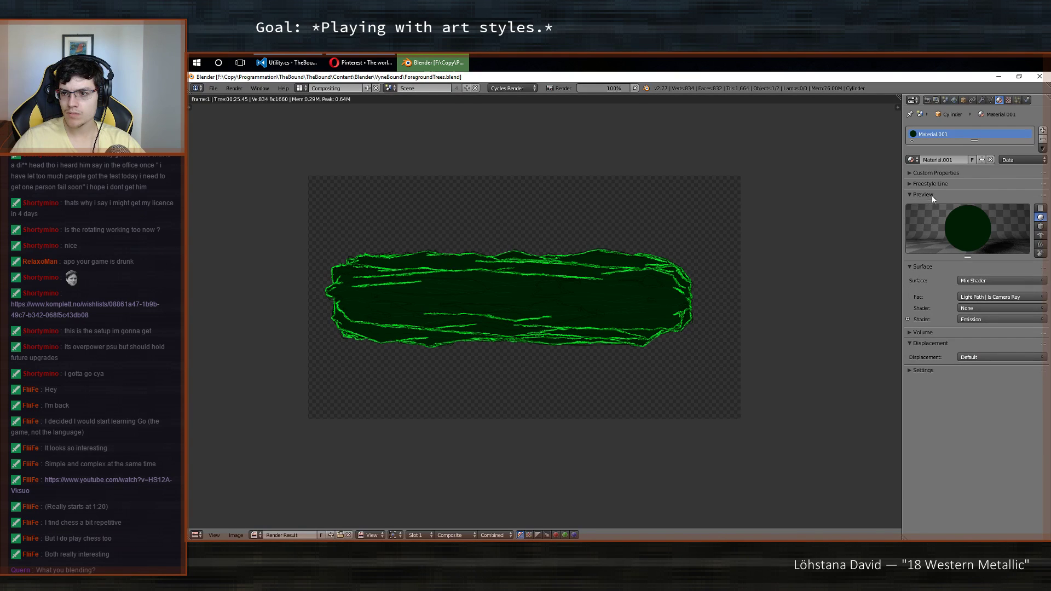
click(943, 133)
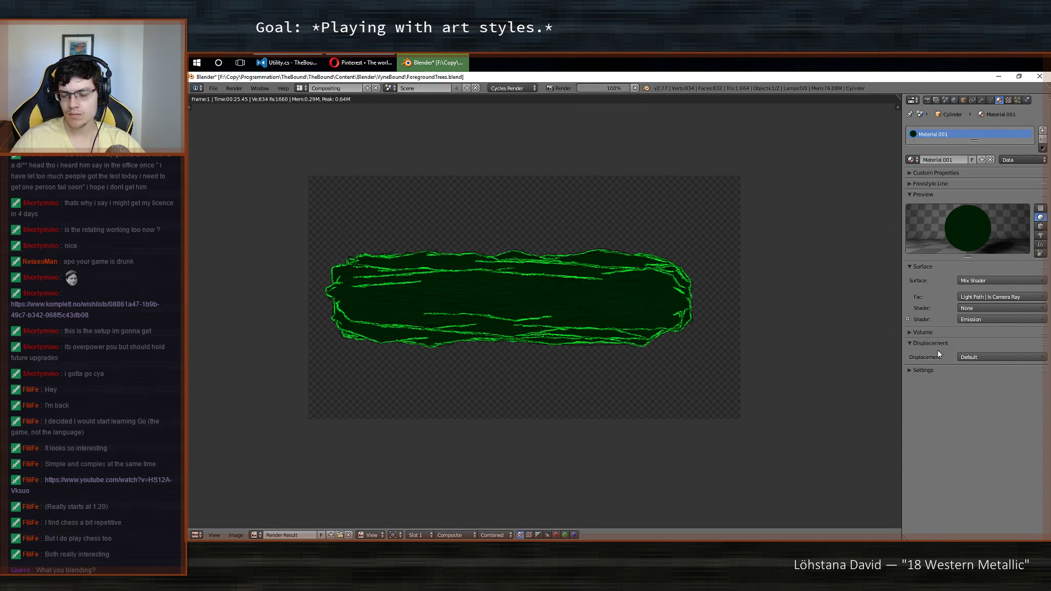
click(968, 358)
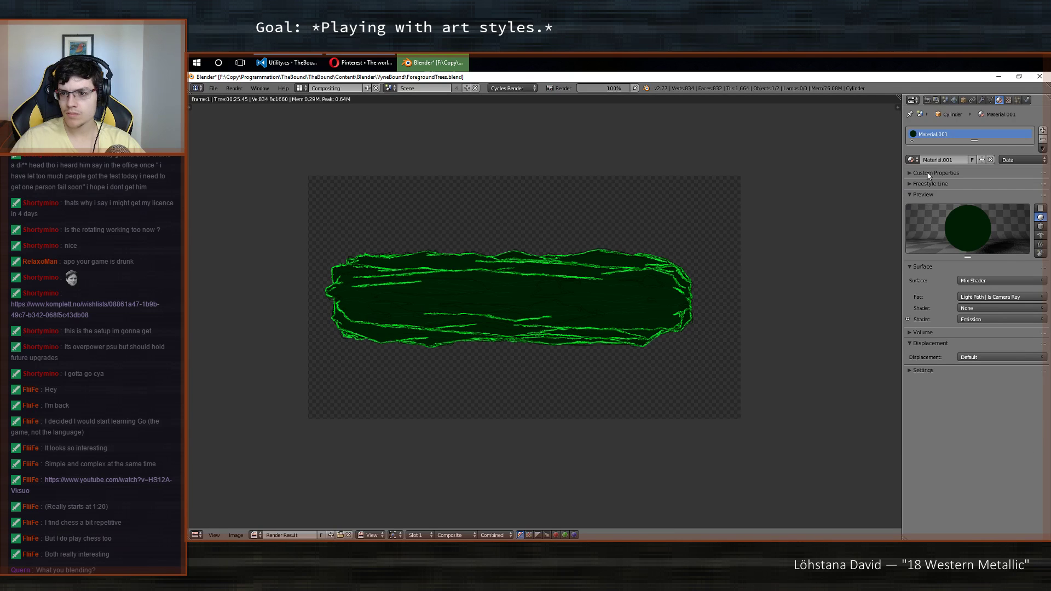
click(1008, 100)
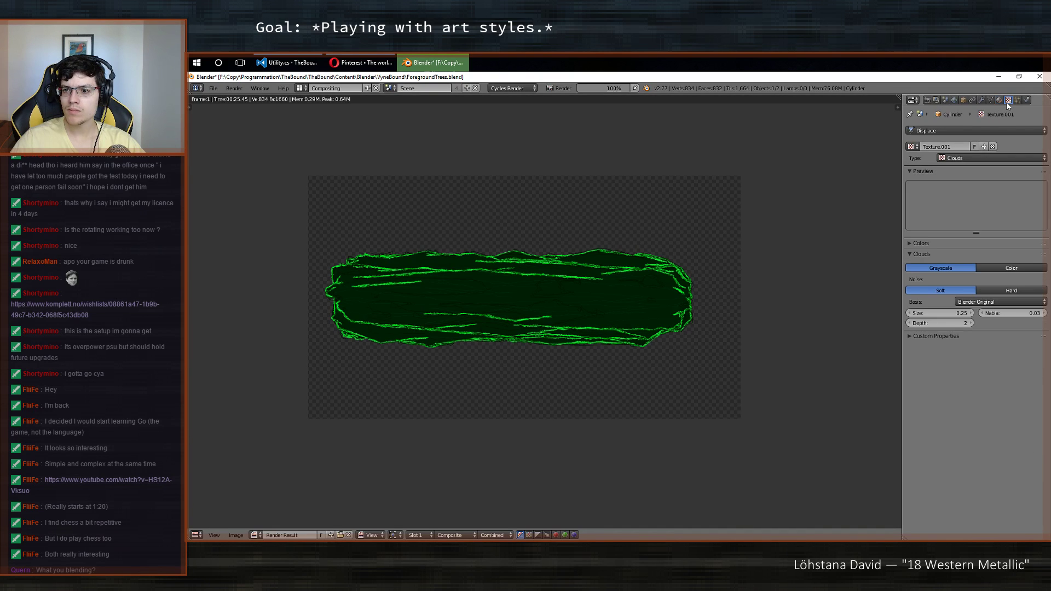
click(948, 132)
click(947, 129)
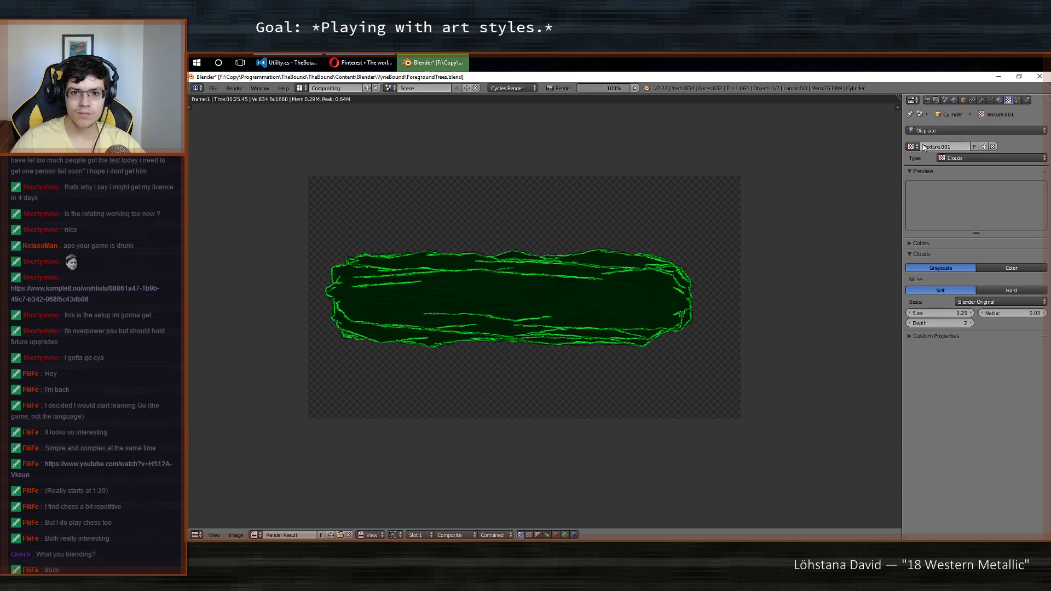
middle_drag(614, 287, 710, 303)
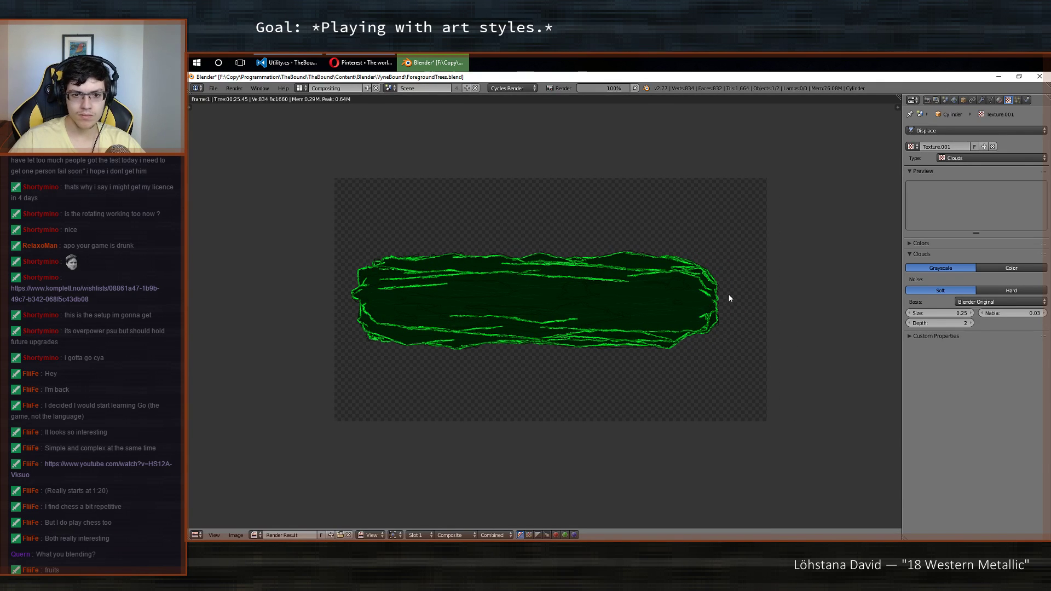
middle_drag(729, 298, 667, 300)
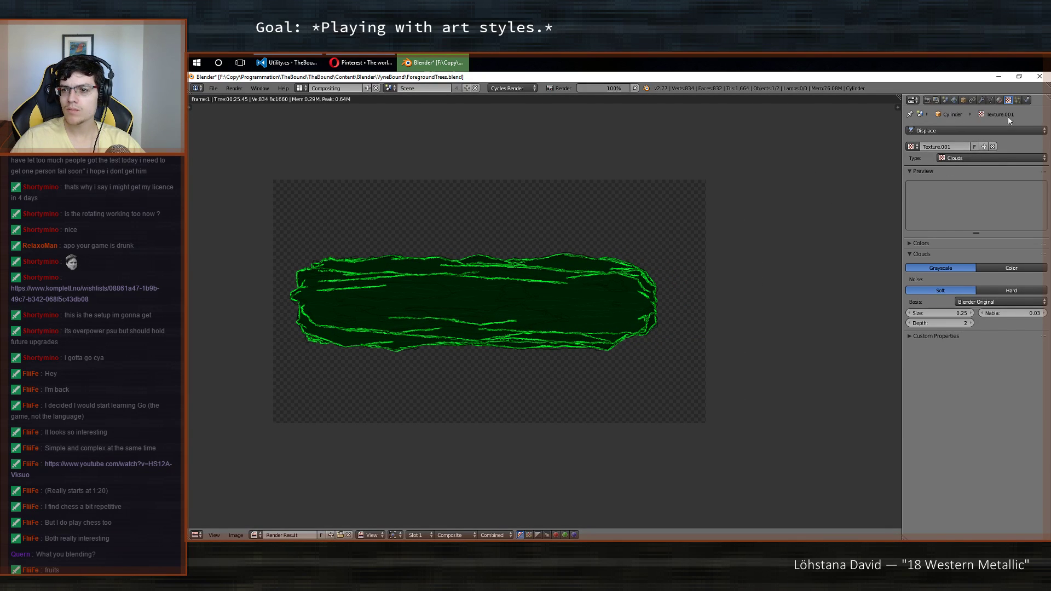
click(967, 129)
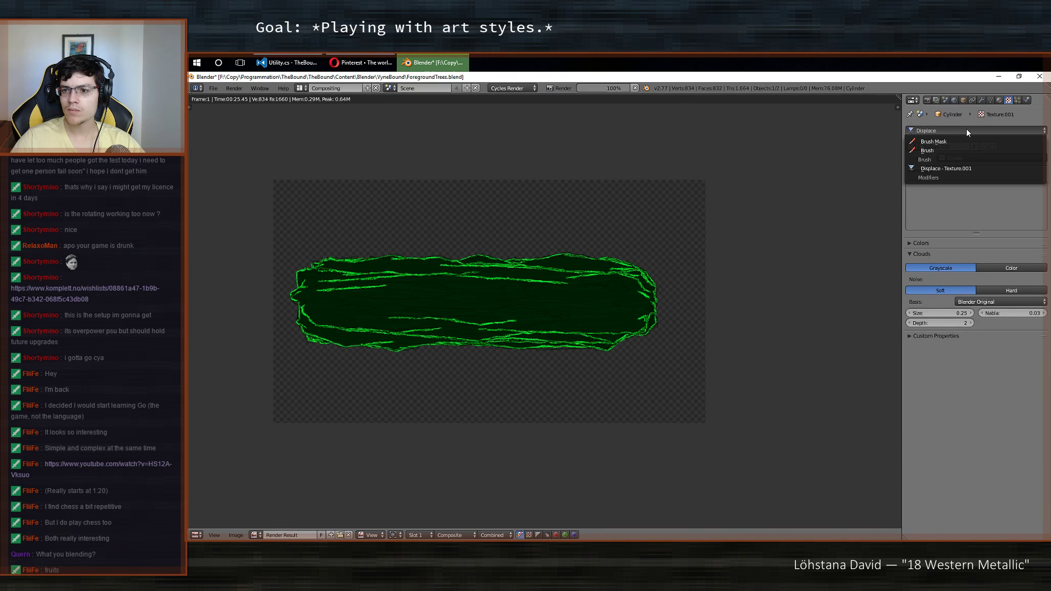
click(961, 131)
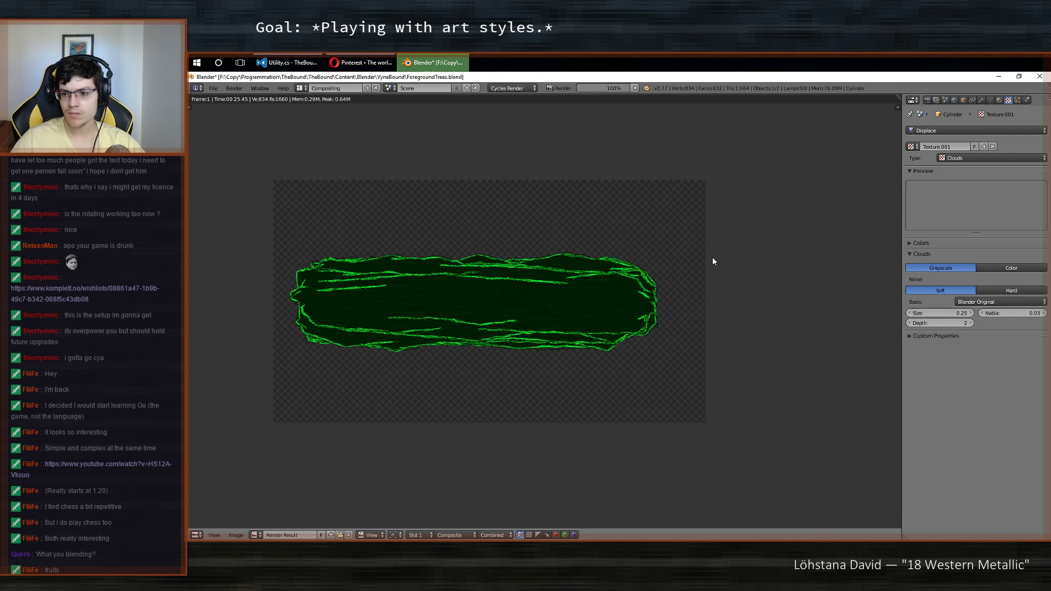
Return to the Material.001 settings and cancel the running render job.
click(1001, 100)
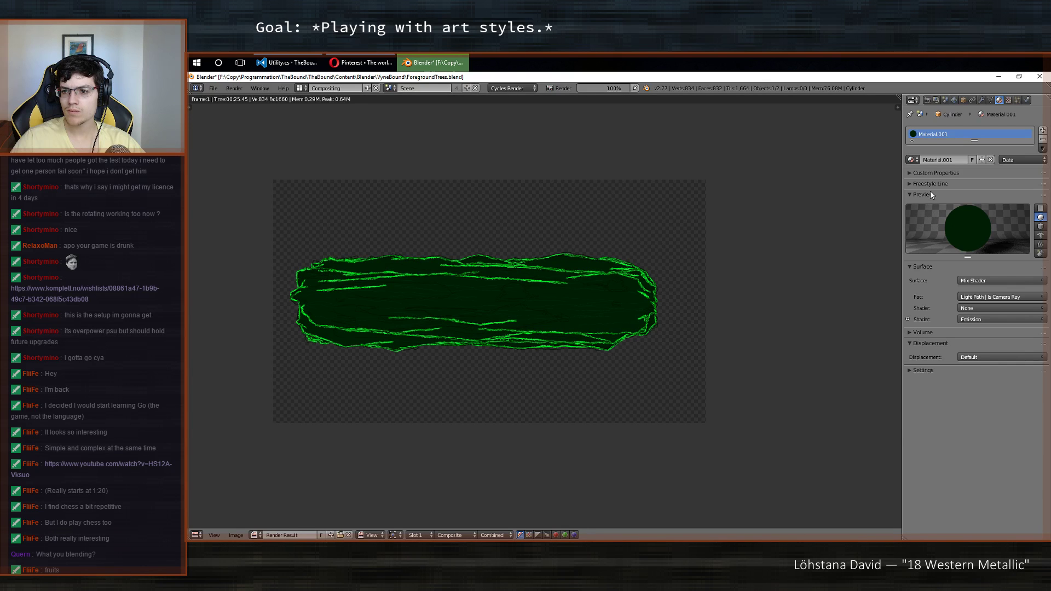
middle_drag(491, 305, 581, 317)
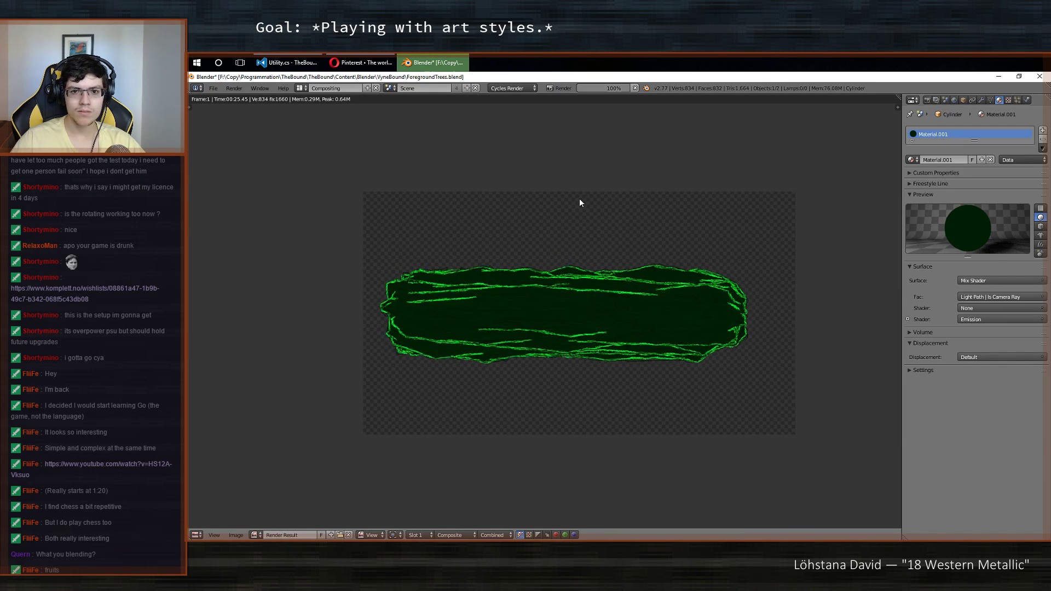
click(635, 89)
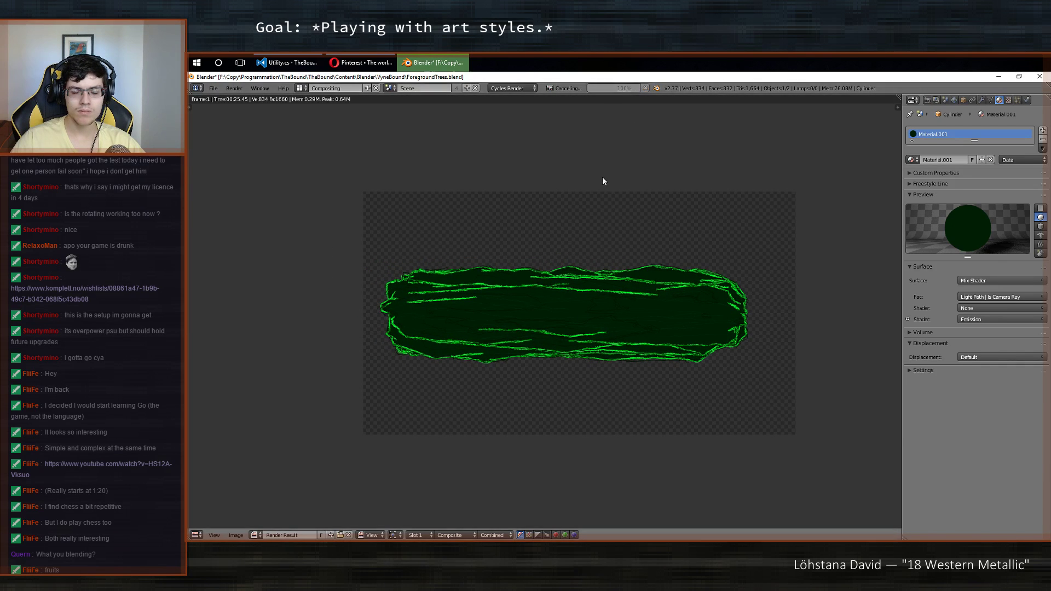
Switch to the compositing nodes and compare the DarkLines layer with the combined Alpha Over output in the viewer.
middle_drag(650, 334, 579, 343)
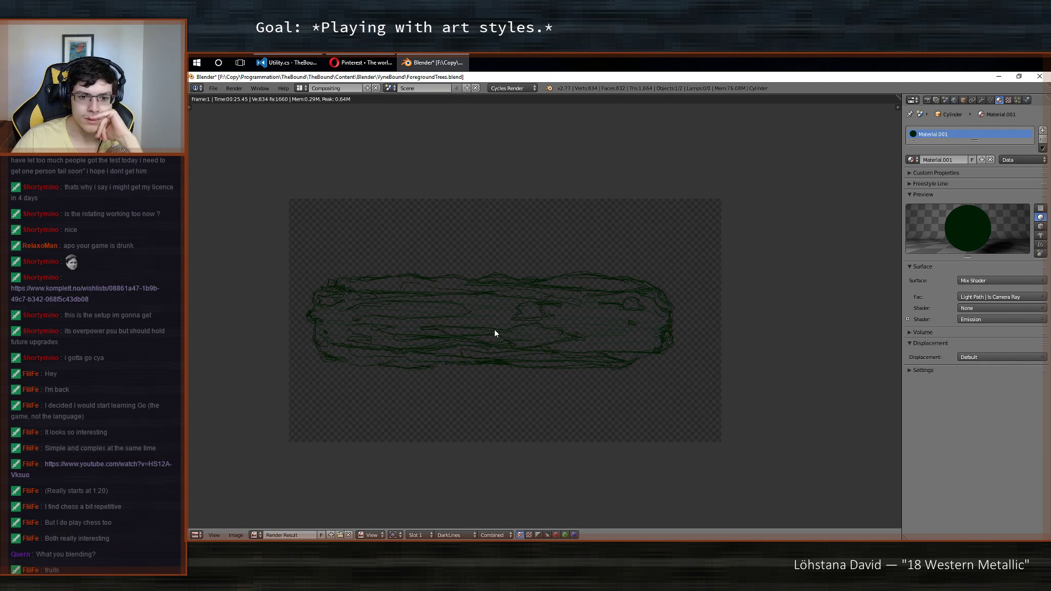
key(shift+F3)
middle_drag(621, 333, 586, 287)
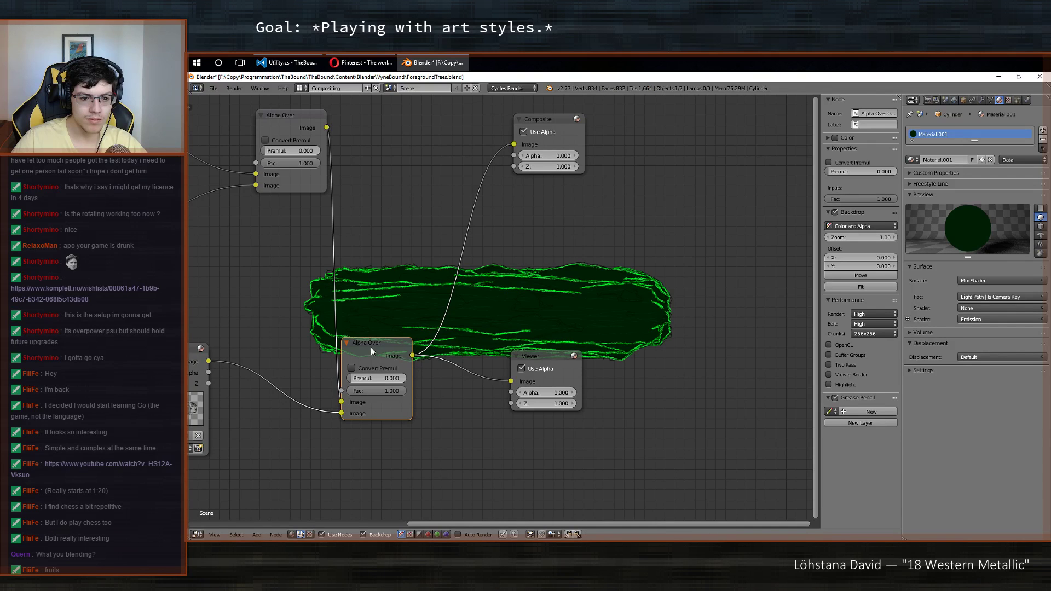
ctrl+shift+click(192, 350)
middle_drag(336, 323, 454, 314)
middle_drag(547, 317, 535, 394)
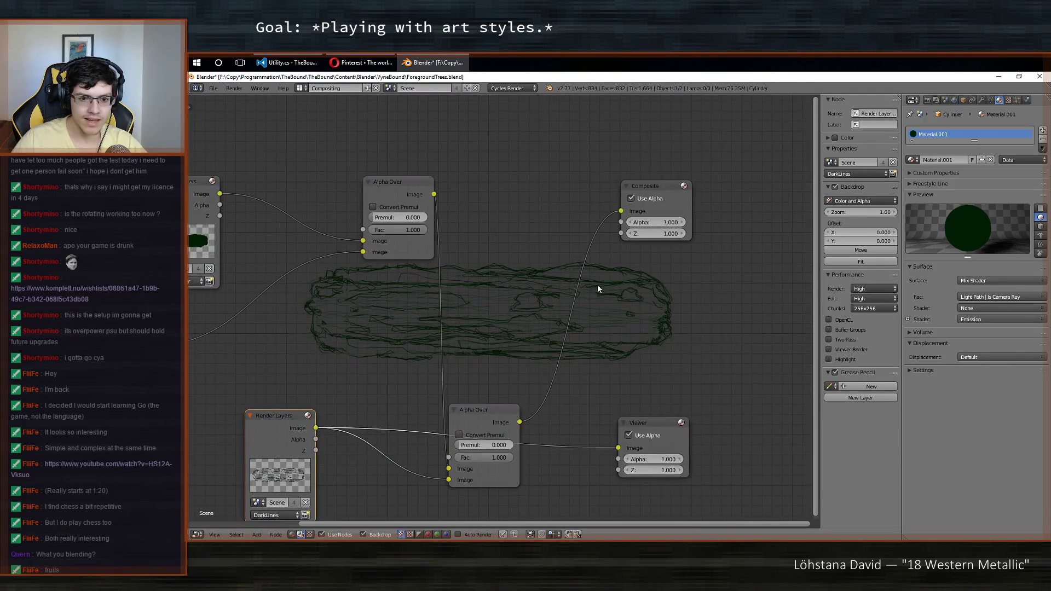
ctrl+shift+click(392, 186)
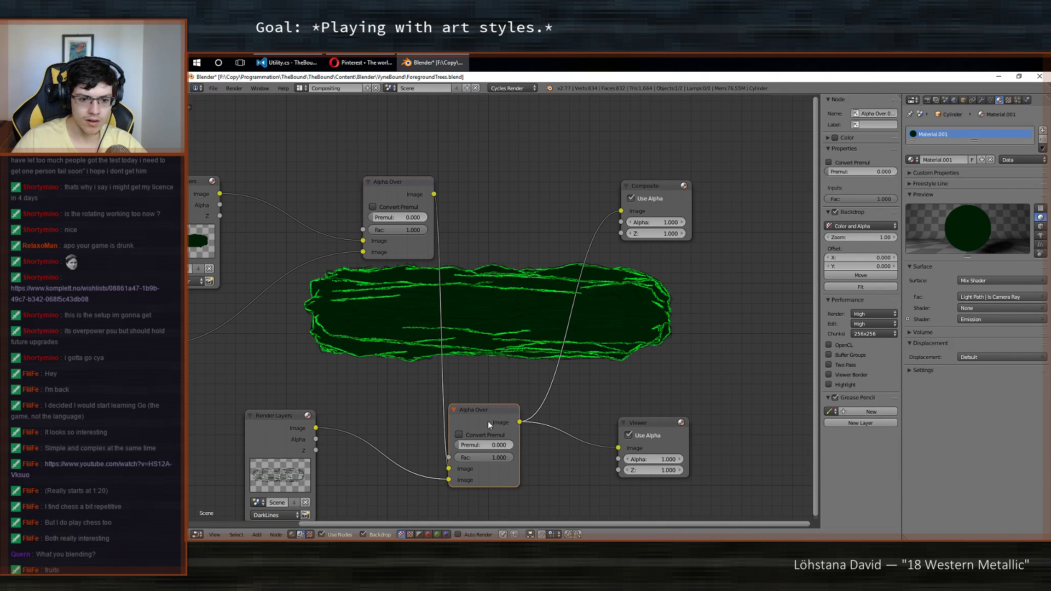
Rewire the two Alpha Over nodes so Lines is layered over DarkLines first and that result over RenderLayer.
drag(488, 422, 510, 407)
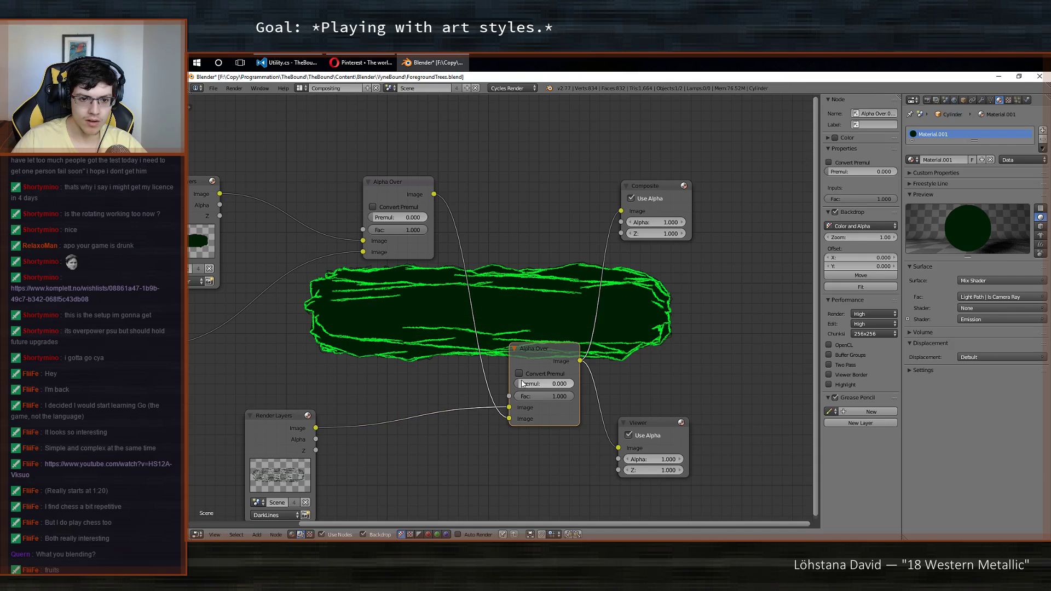
ctrl+shift+click(392, 189)
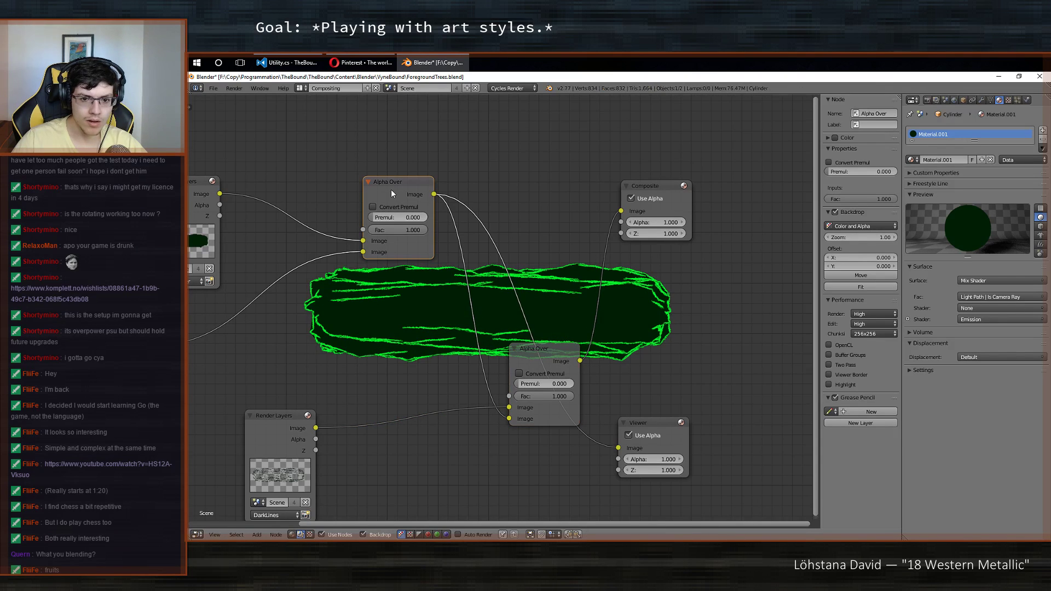
middle_drag(380, 336, 550, 262)
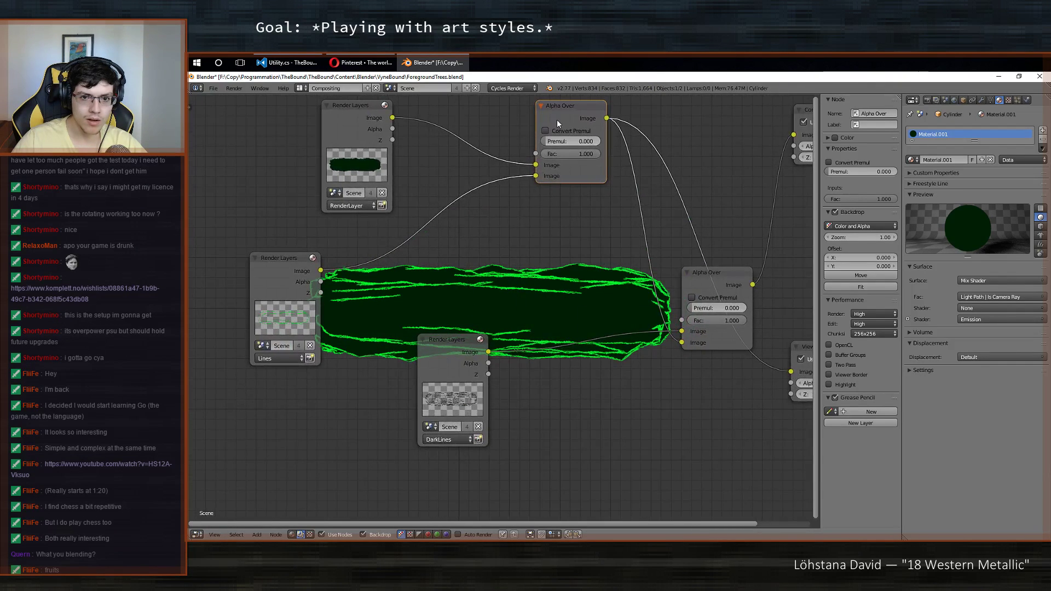
drag(557, 124, 551, 208)
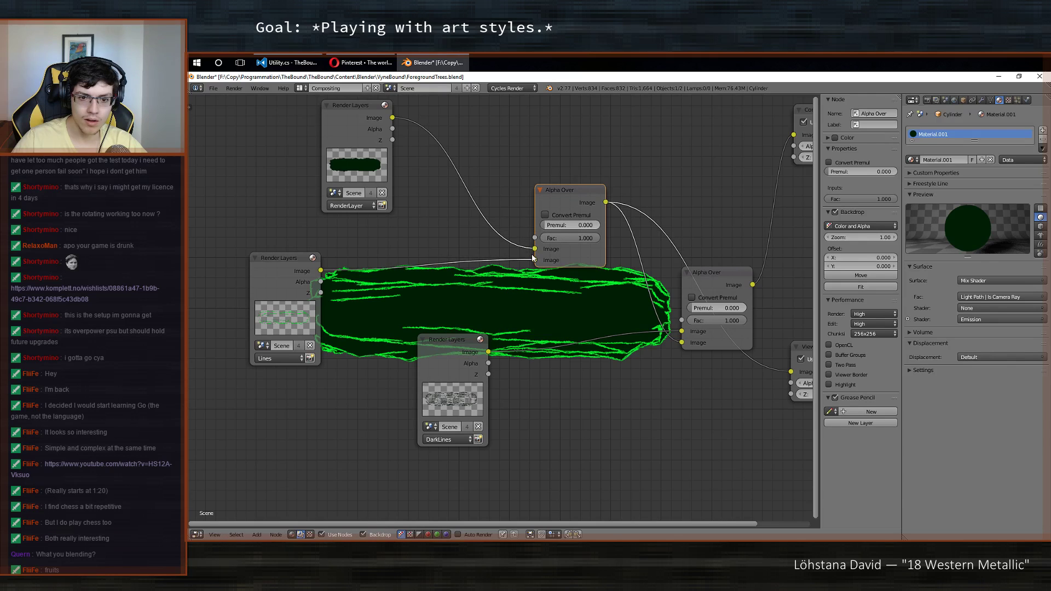
drag(535, 249, 682, 331)
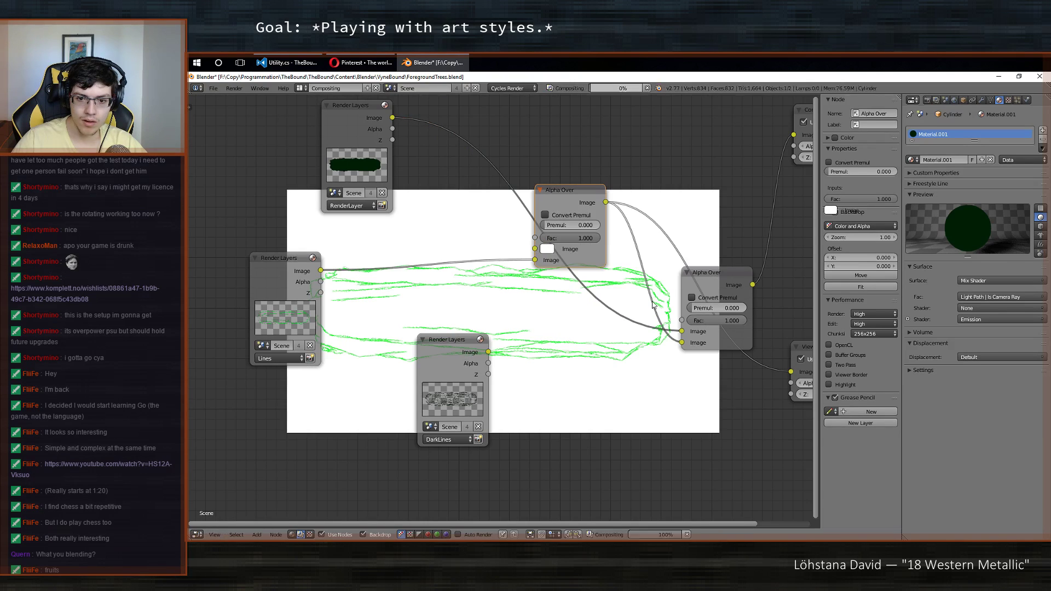
drag(488, 352, 535, 251)
Move the line-combining Alpha Over node below the final one and place the DarkLines node above the Lines node.
drag(566, 197, 599, 362)
drag(454, 364, 376, 341)
drag(272, 289, 280, 392)
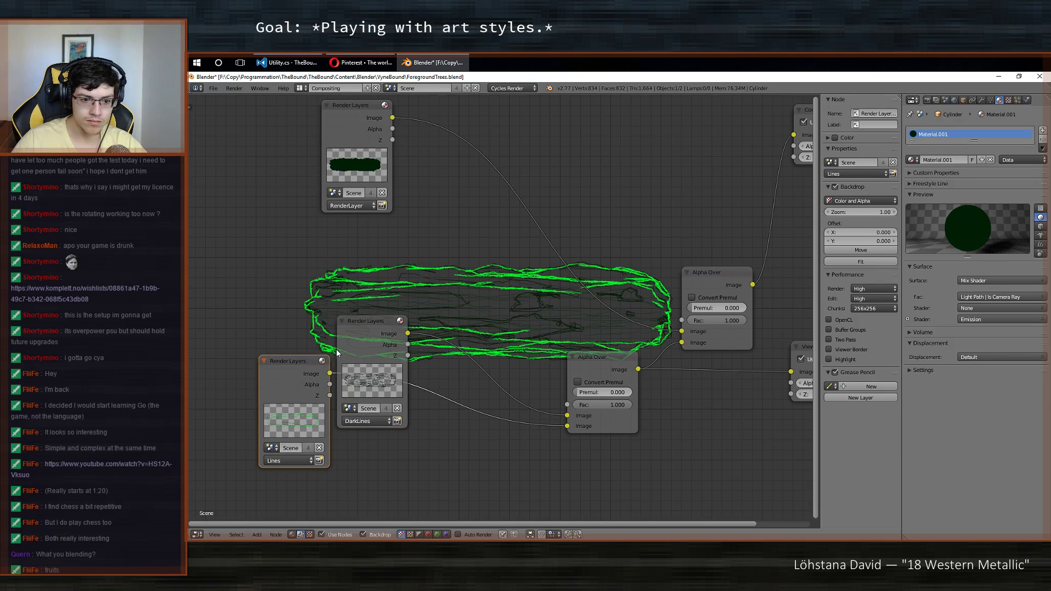
drag(365, 349, 265, 262)
drag(301, 384, 348, 390)
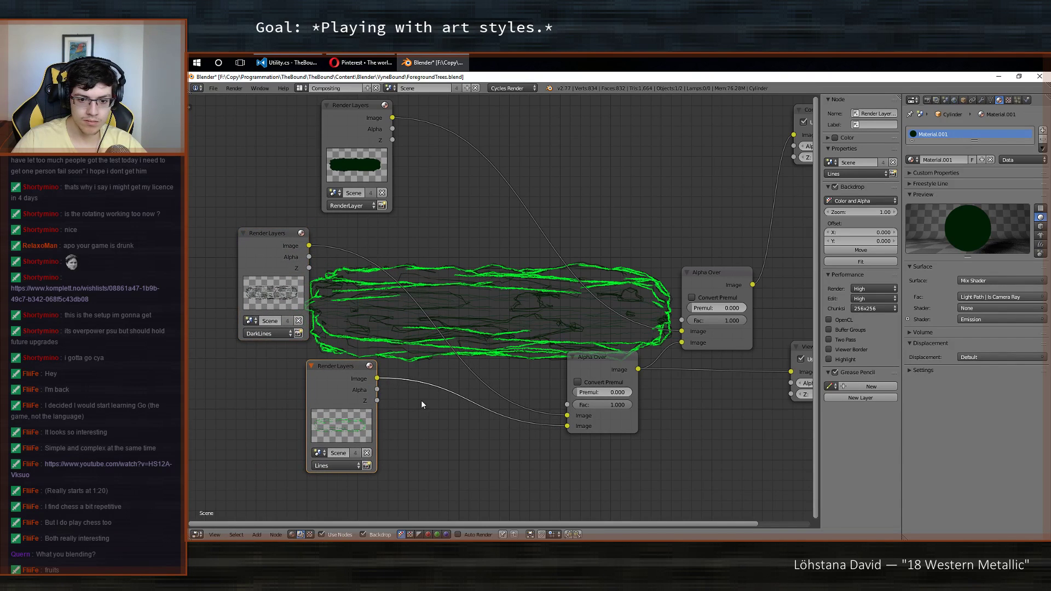
Spread out the final Alpha Over, Viewer and Composite nodes to tidy the end of the compositing chain.
click(608, 372)
middle_drag(679, 393, 538, 407)
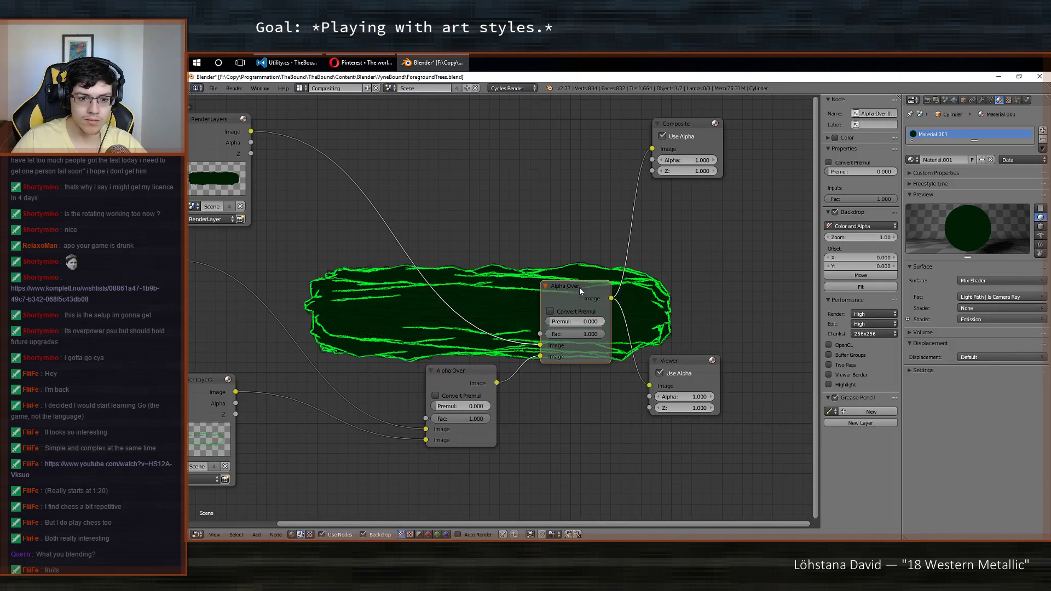
drag(551, 287, 439, 158)
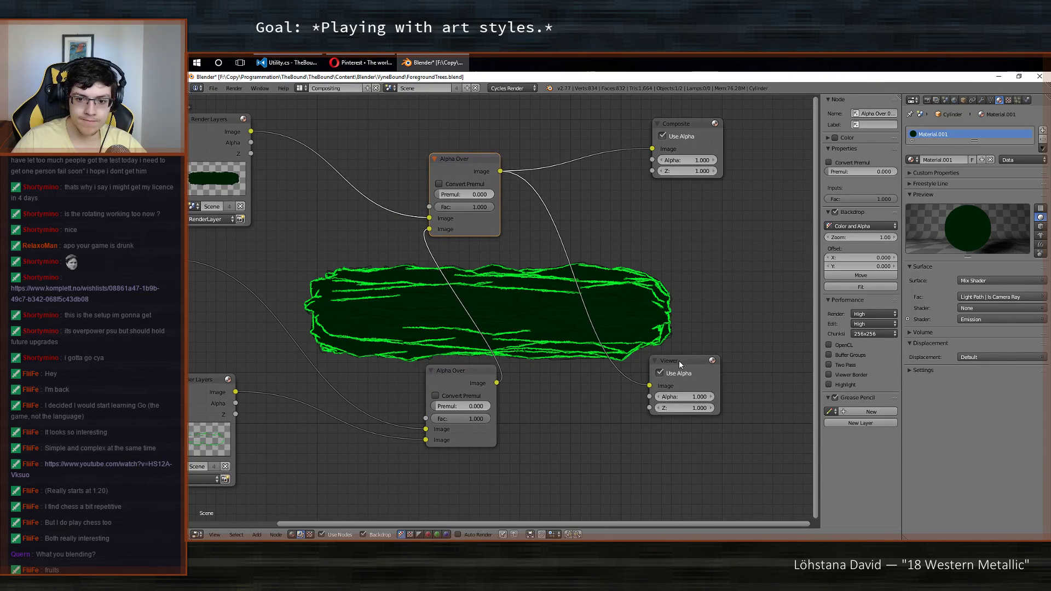
drag(679, 360, 726, 311)
drag(679, 121, 725, 127)
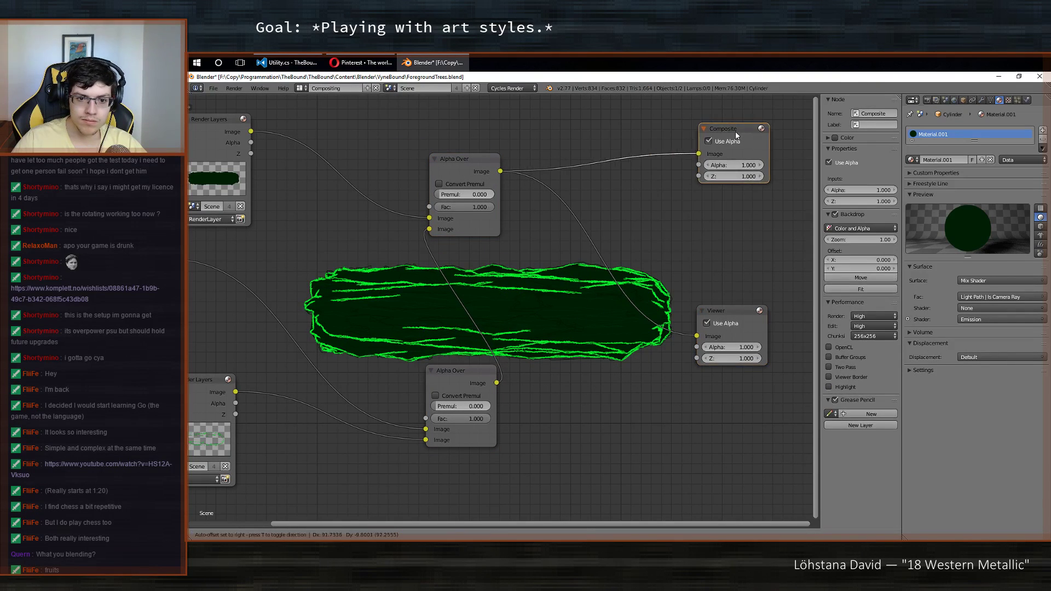
drag(466, 162, 610, 167)
Compare the final and line-only Alpha Over outputs, leave the line-only result in the viewer, and save over ForegroundTrees.blend.
ctrl+shift+click(449, 400)
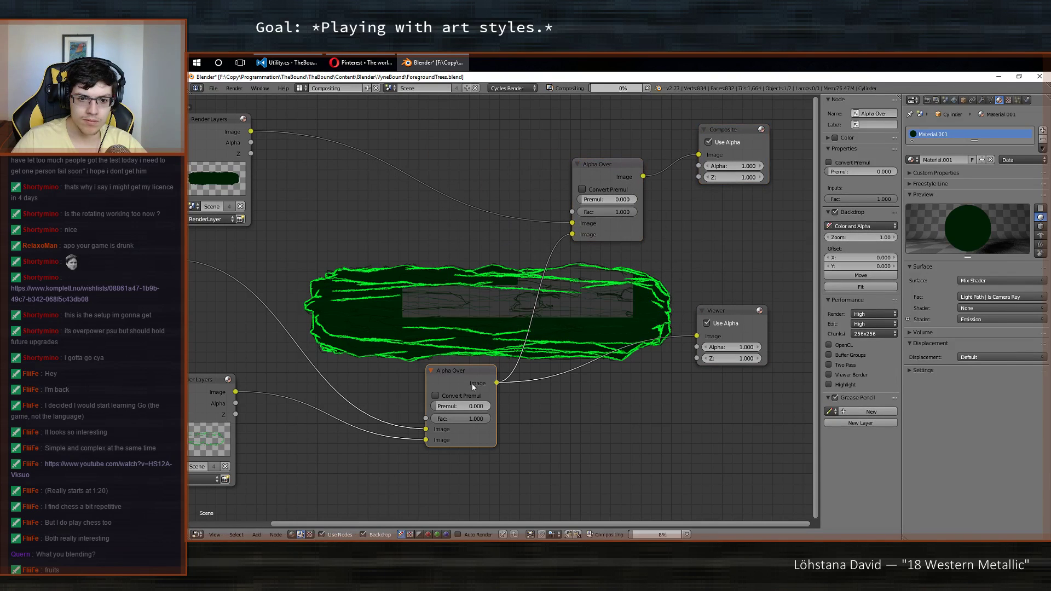
ctrl+shift+click(610, 167)
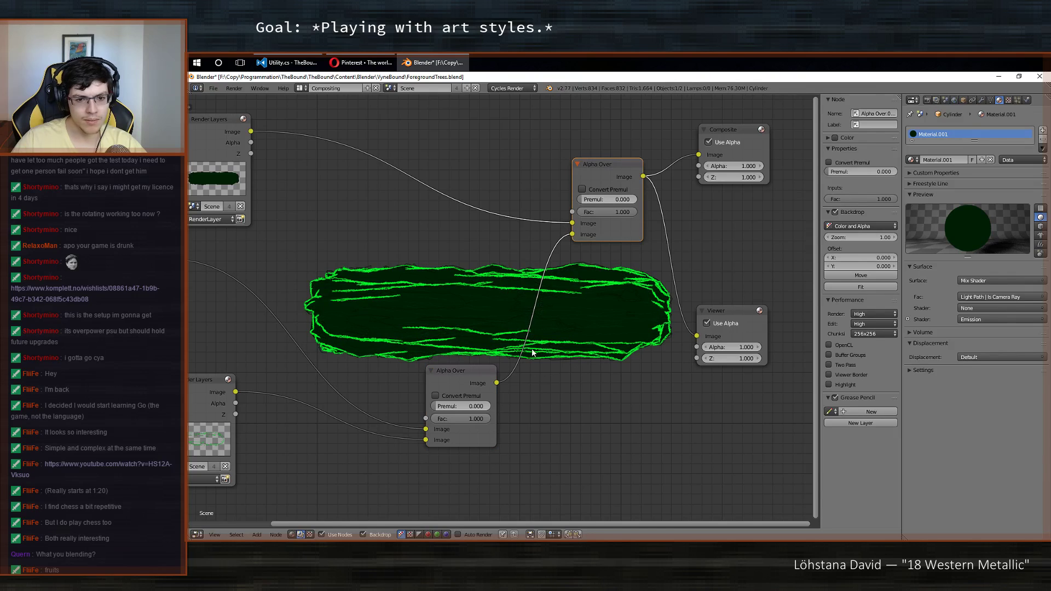
ctrl+shift+click(455, 376)
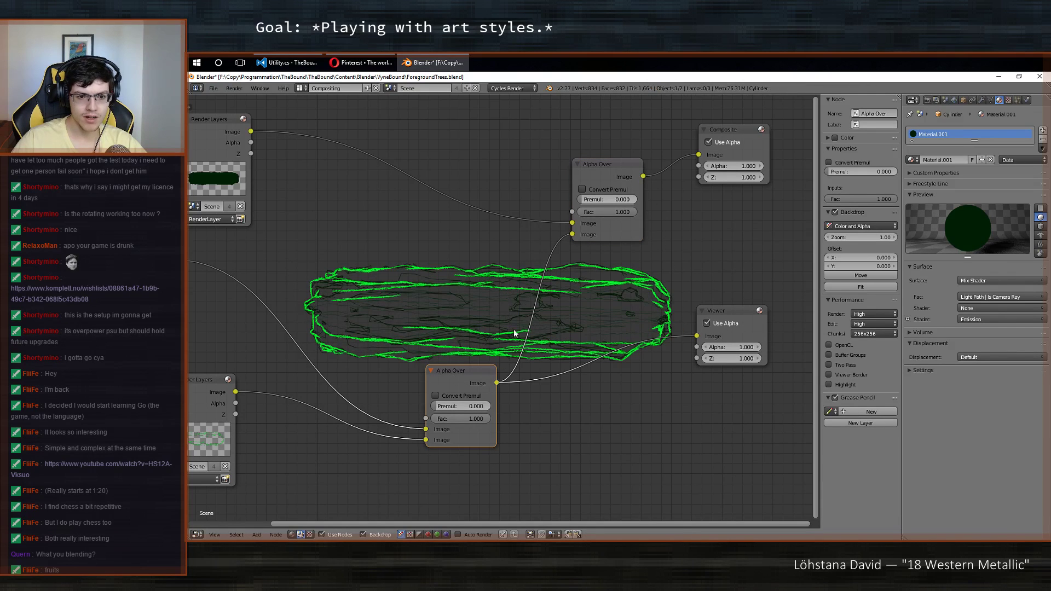
middle_drag(459, 313, 438, 293)
key(ctrl+s)
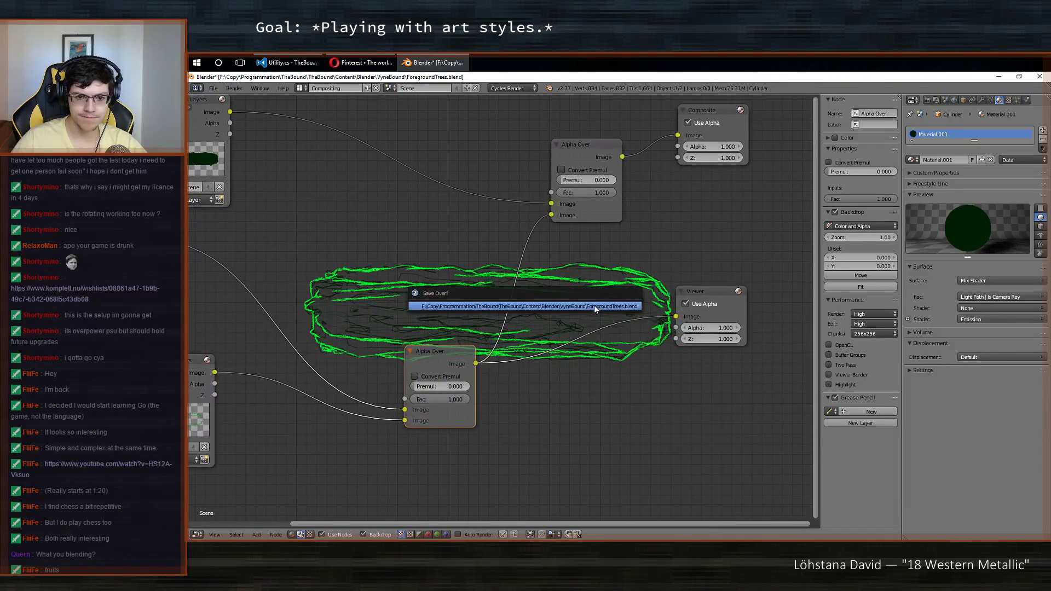
click(595, 307)
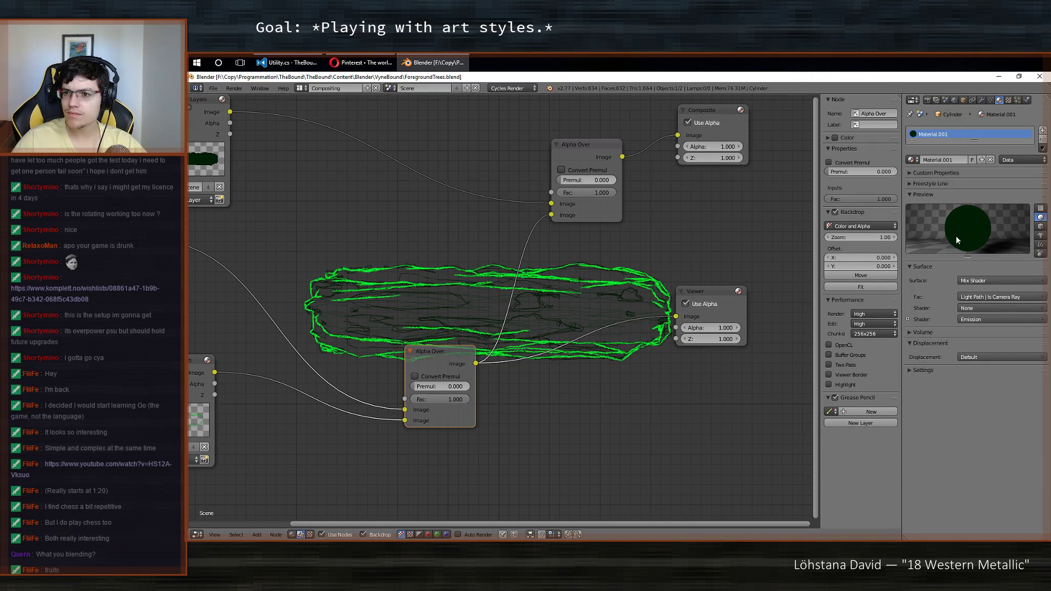
Set the Along Stroke thickness modifier of the DarkLines layer's Dark line set to Multiply blending.
click(937, 100)
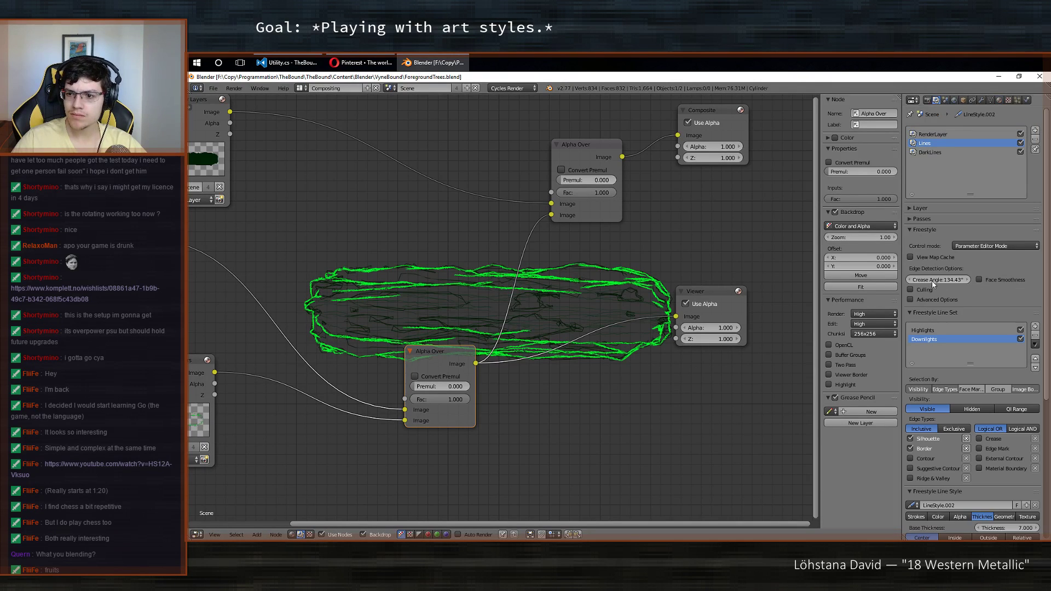
click(951, 153)
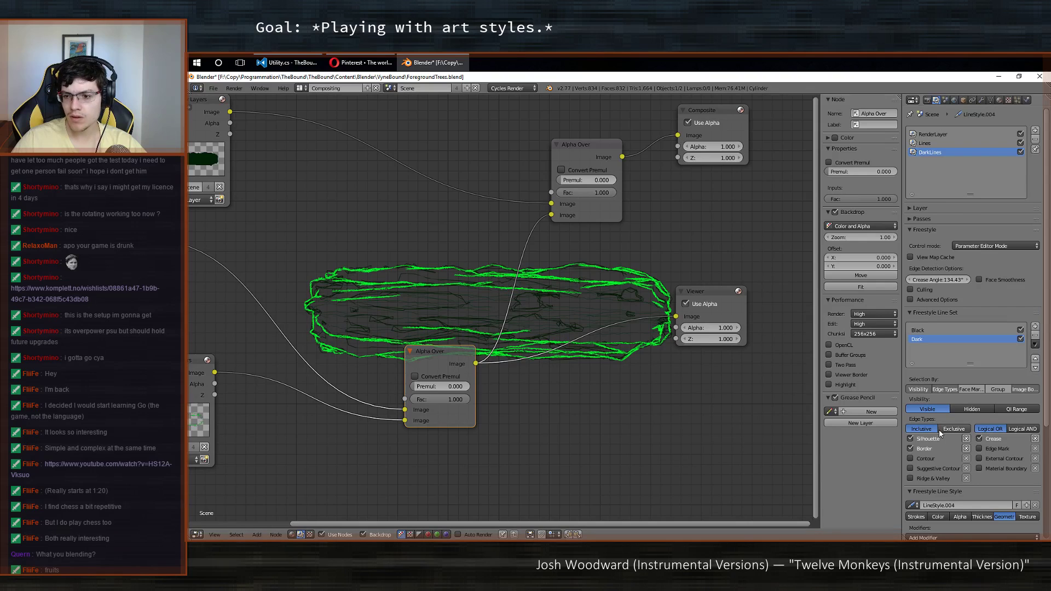
scroll(990, 451, down, 2)
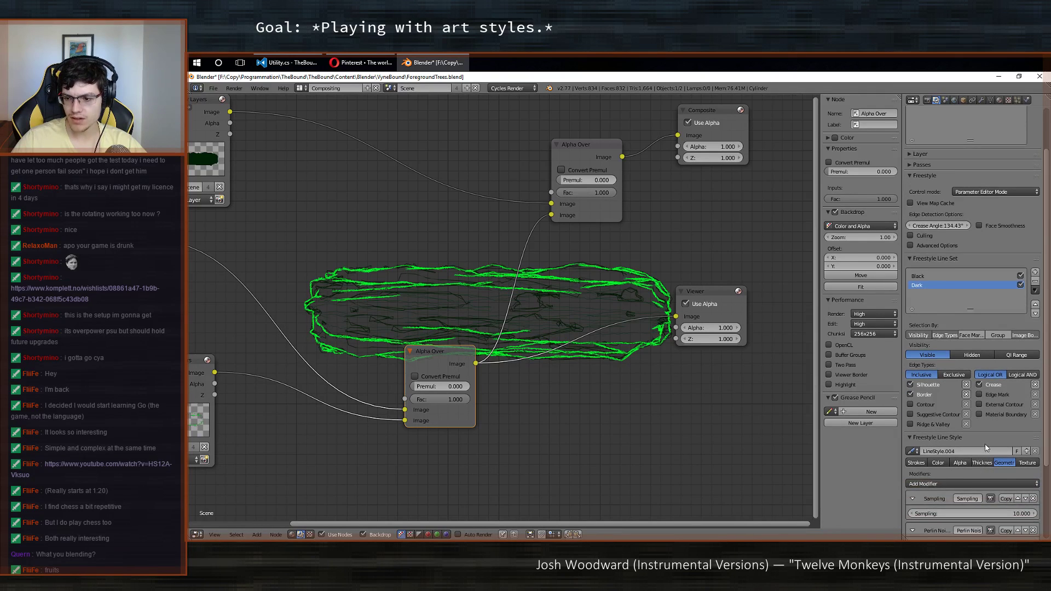
click(985, 463)
scroll(986, 463, down, 5)
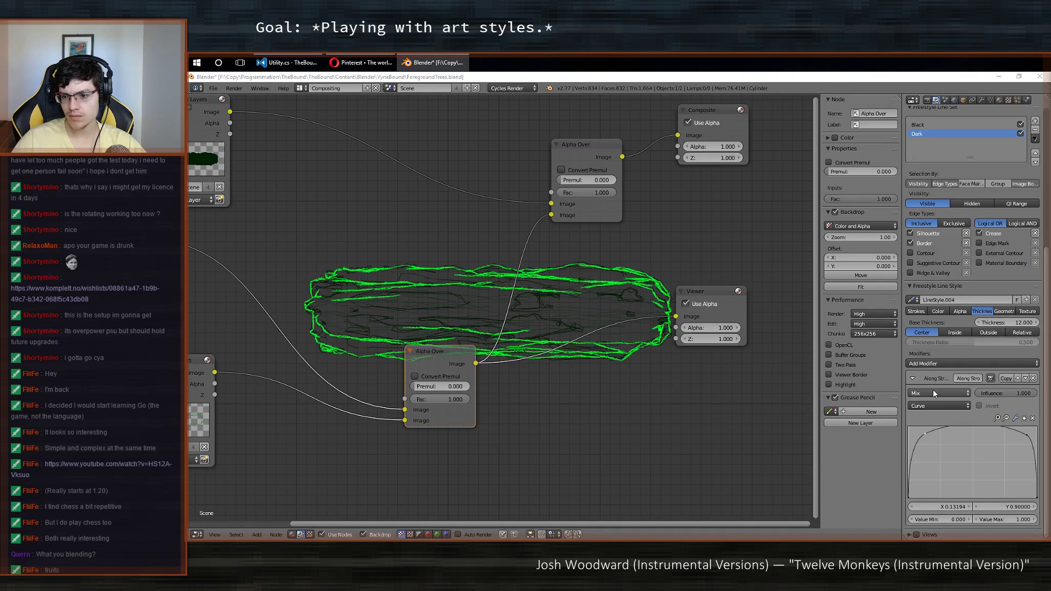
click(933, 390)
click(939, 359)
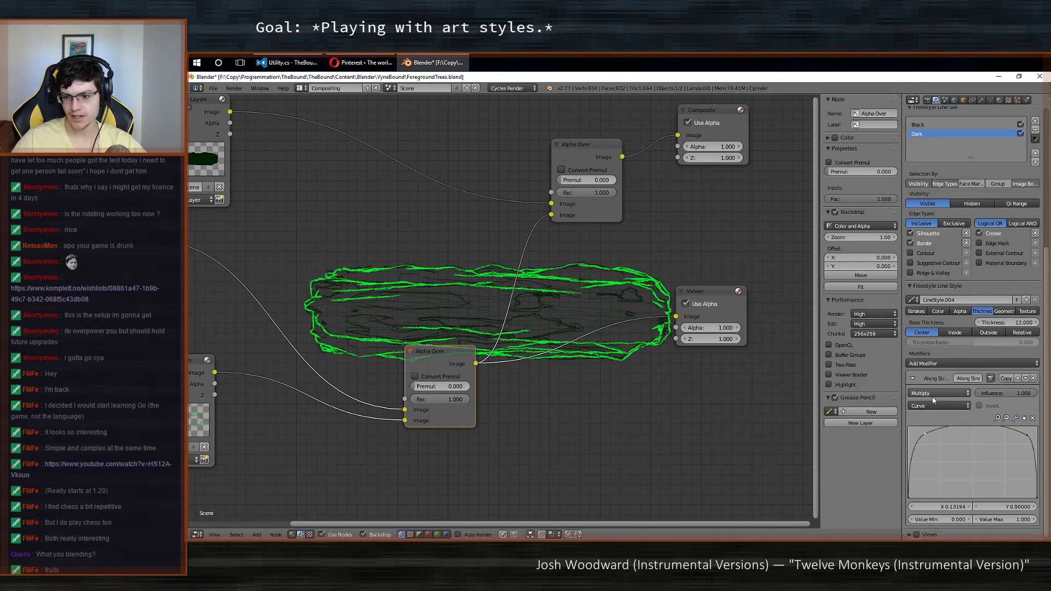
Check the Black line set's thickness settings for modifiers.
scroll(991, 295, up, 2)
click(948, 178)
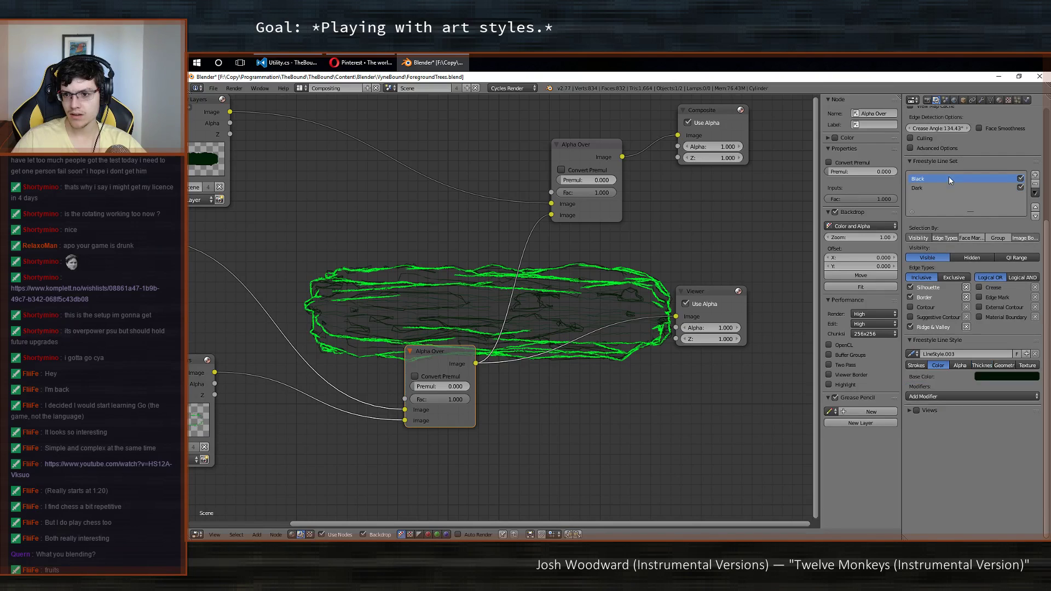
click(981, 366)
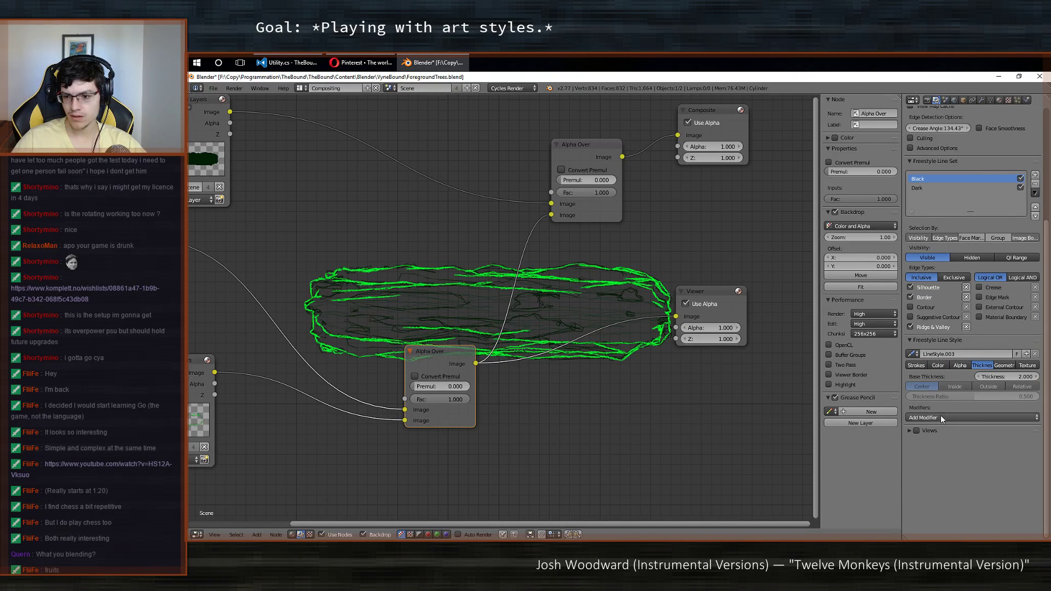
Set the Along Stroke thickness modifier of the Lines layer's Downlights line set to Multiply blending and save over the file.
scroll(955, 170, up, 6)
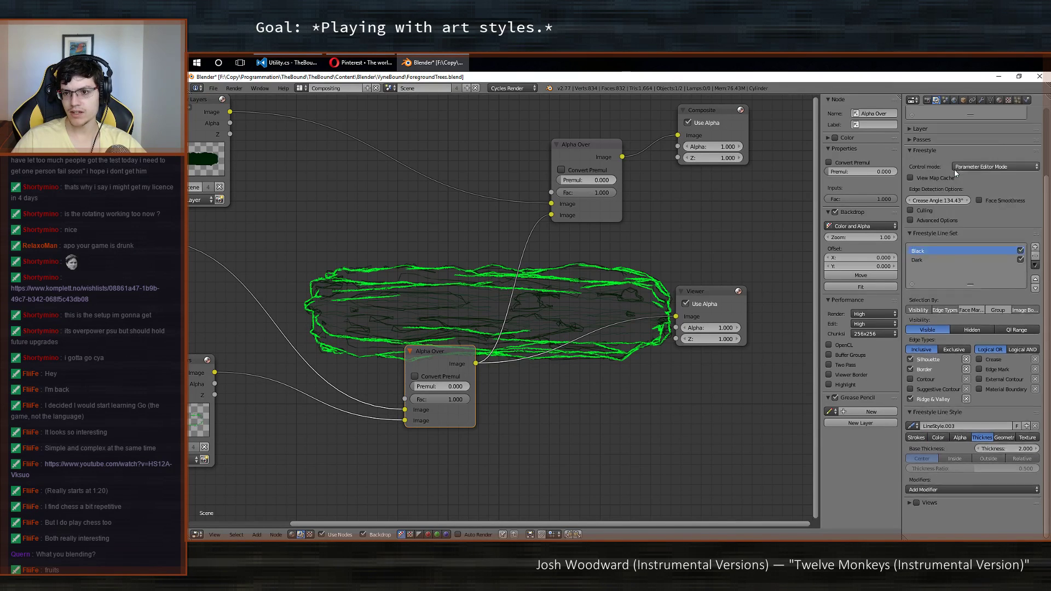
click(933, 127)
click(935, 135)
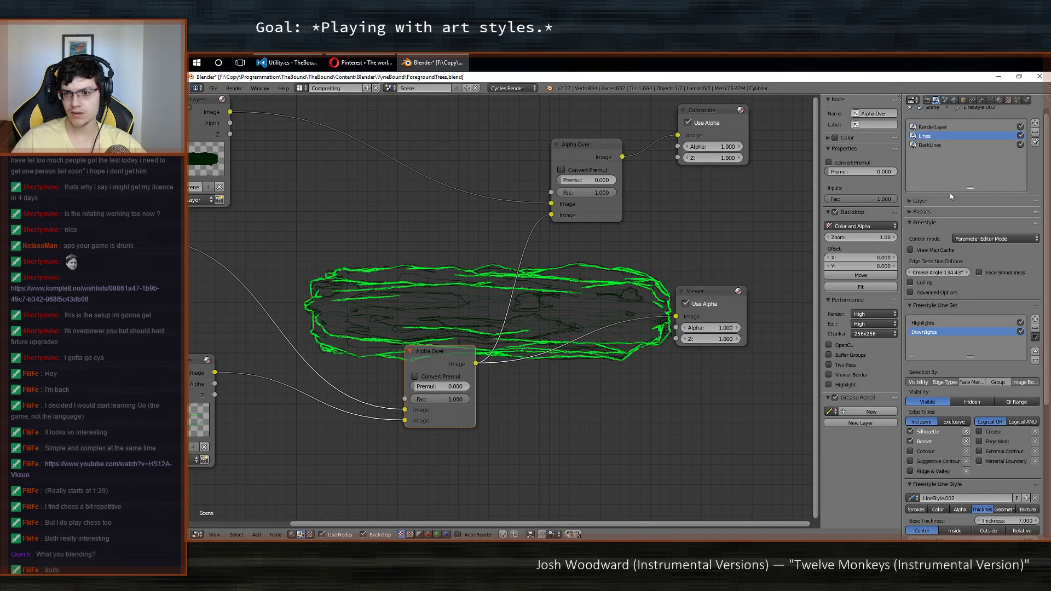
scroll(955, 219, down, 4)
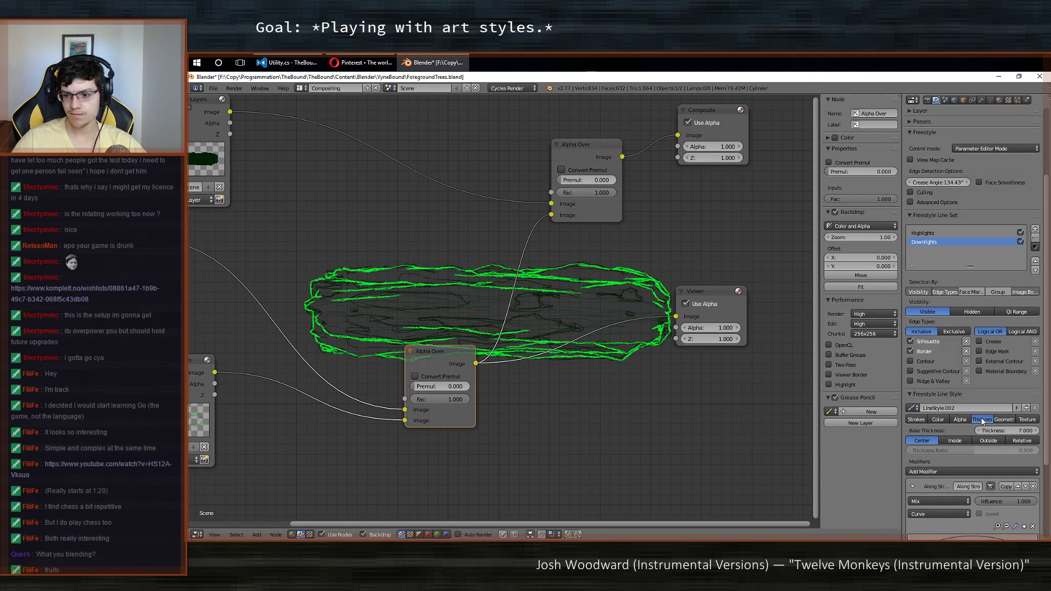
scroll(982, 418, down, 4)
click(932, 429)
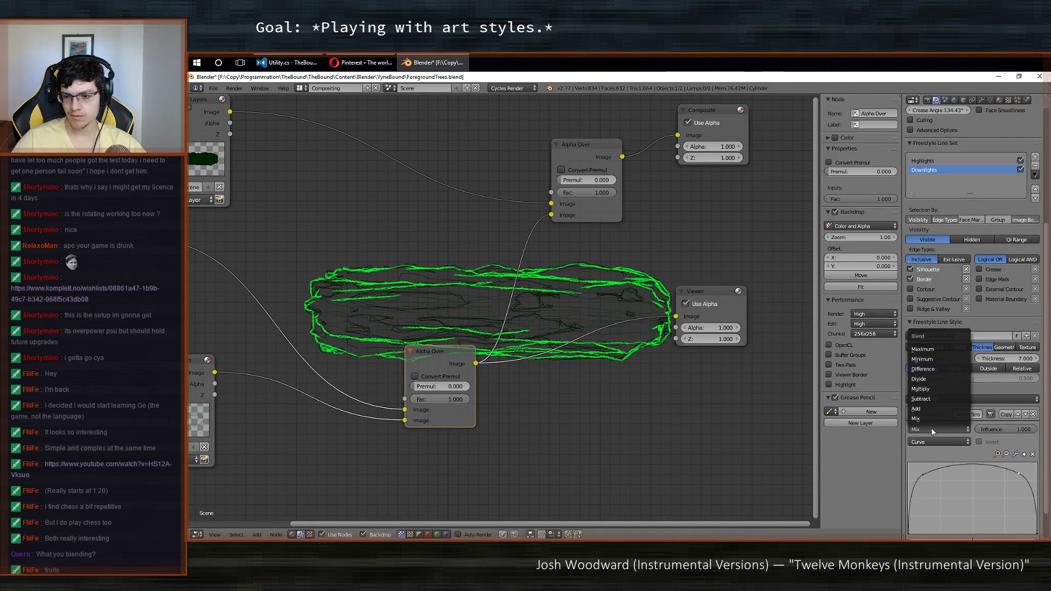
click(935, 386)
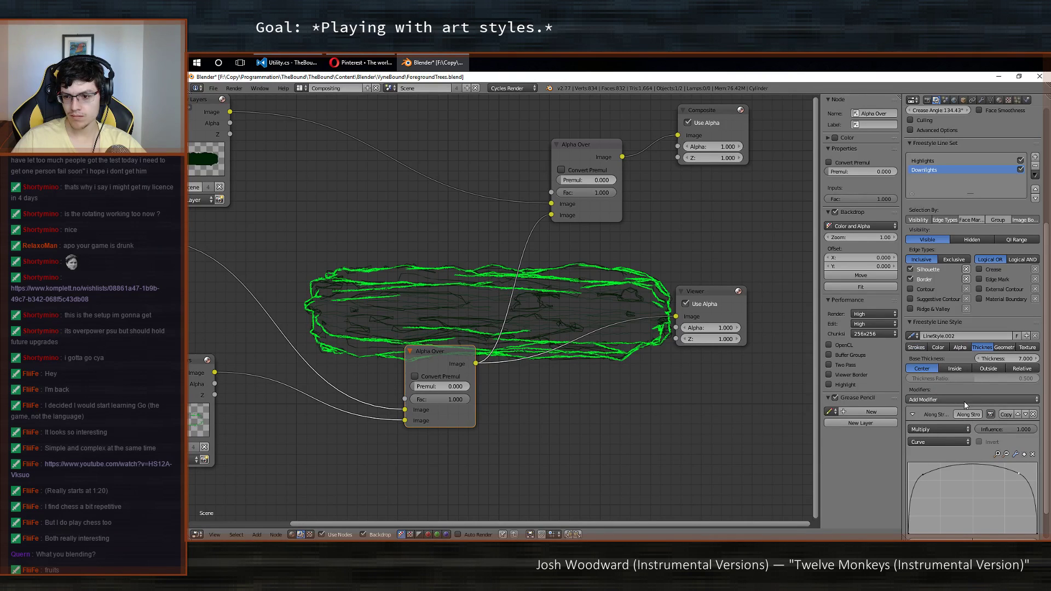
key(ctrl+s)
click(689, 287)
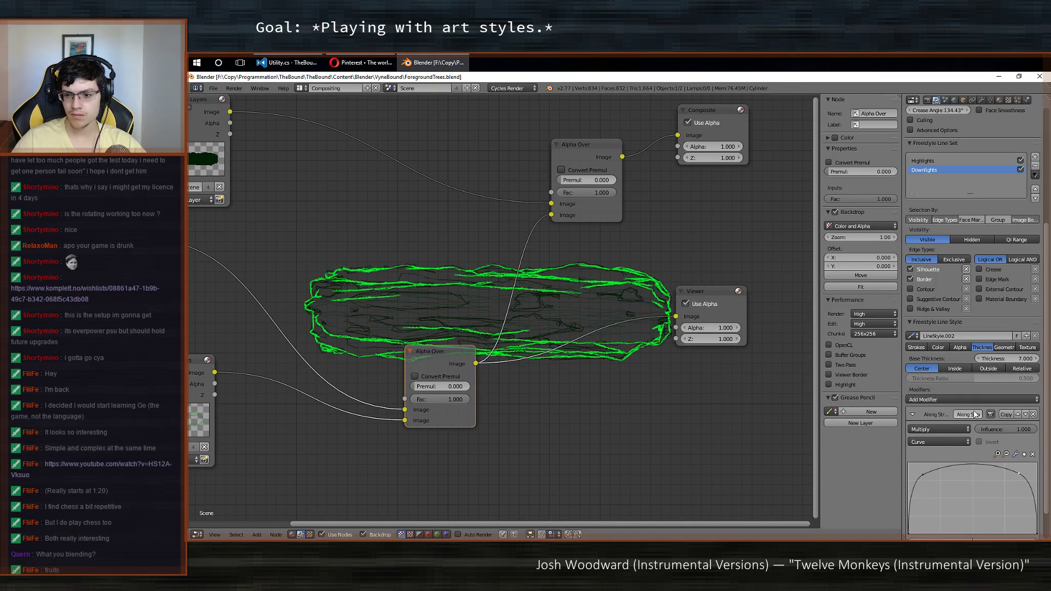
Check the Highlights line set's thickness modifier and render the scene.
click(947, 161)
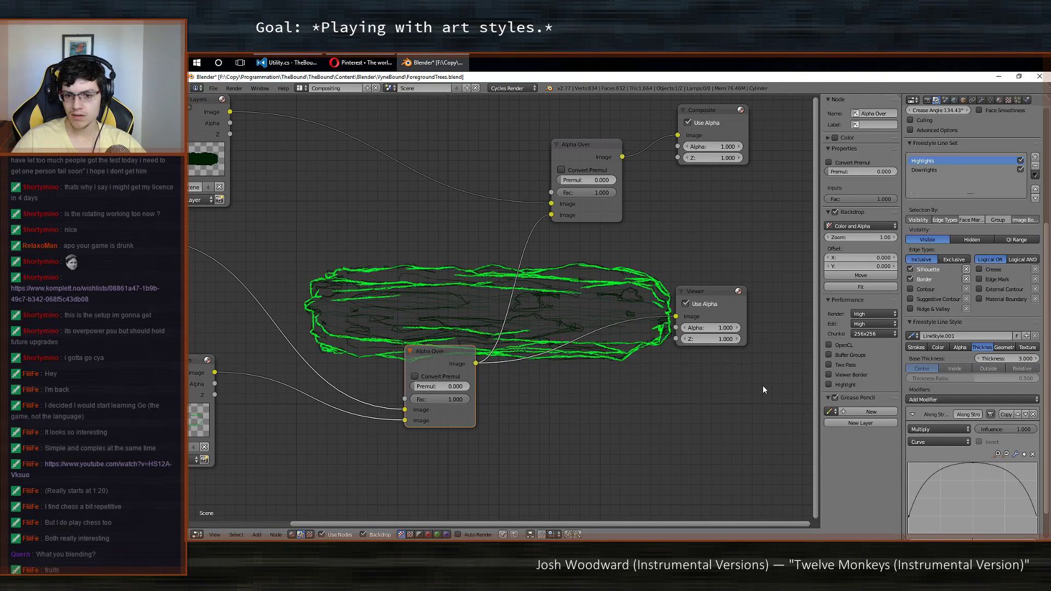
key(F12)
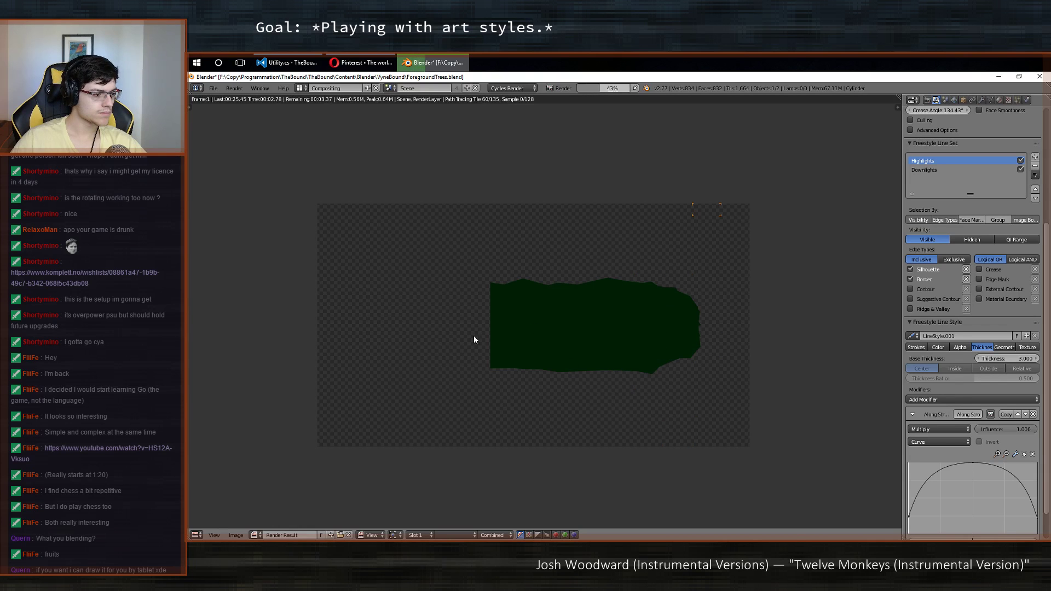
middle_drag(599, 377, 515, 371)
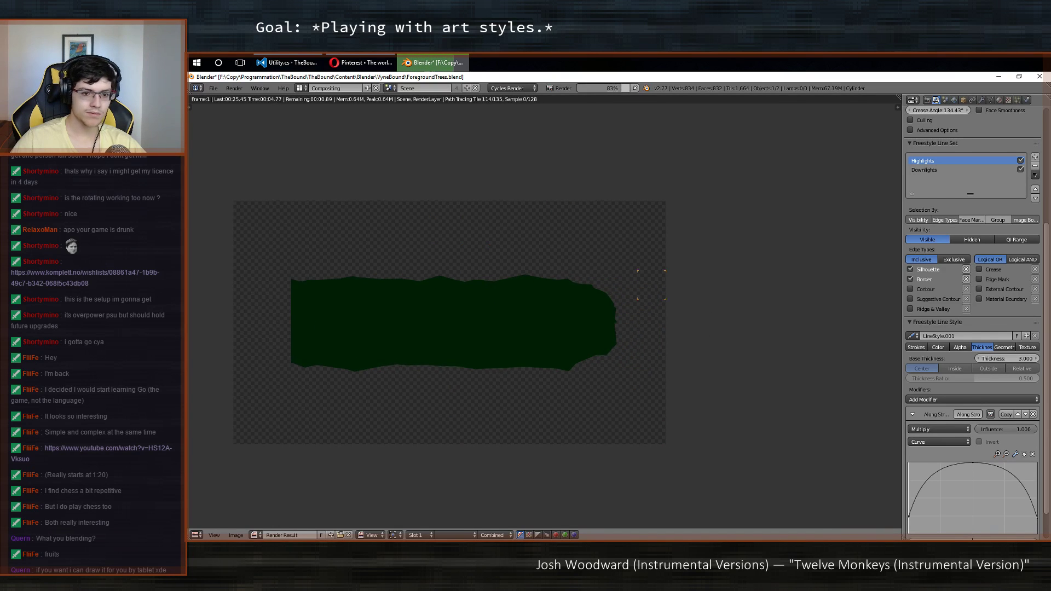
middle_drag(402, 367, 488, 363)
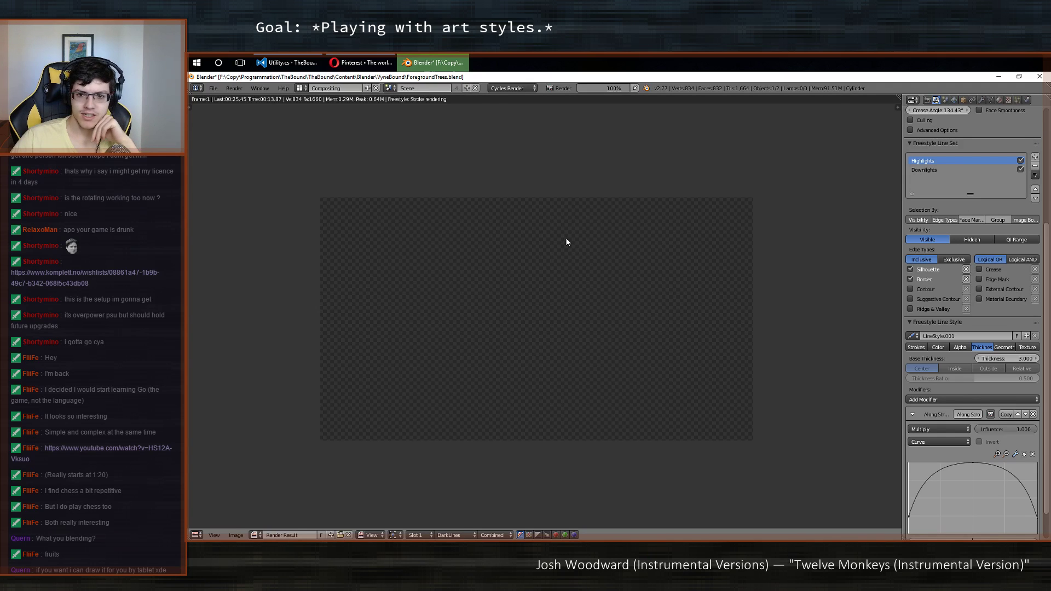
middle_drag(488, 258, 475, 218)
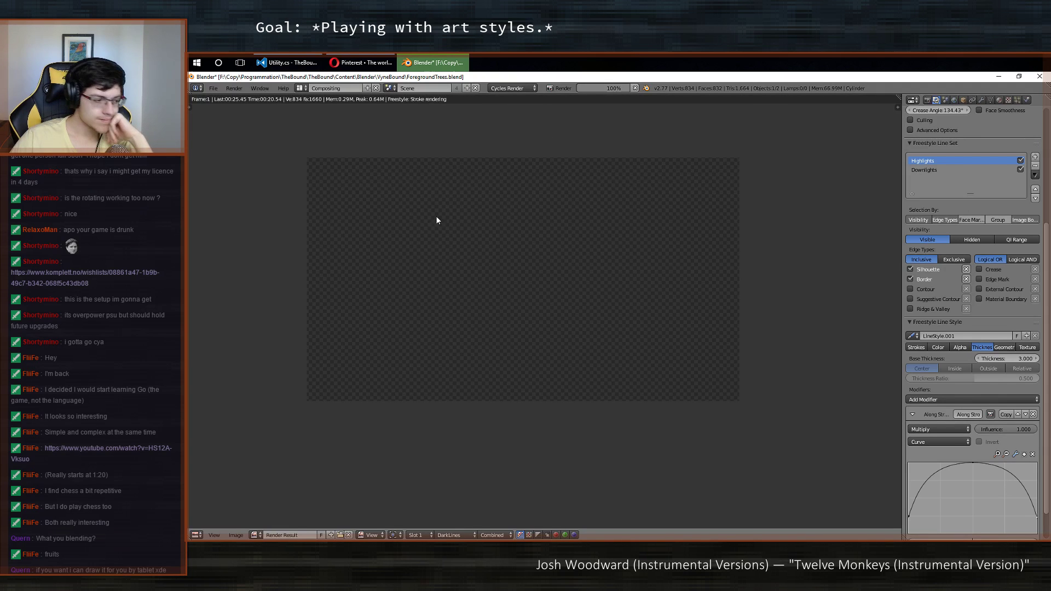
middle_drag(400, 229, 427, 269)
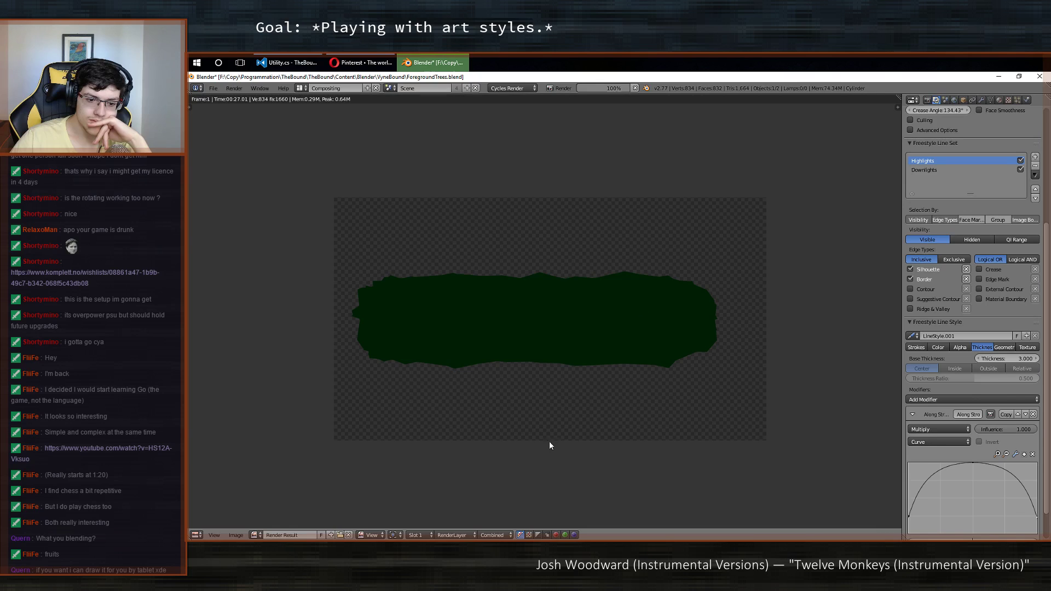
Display the DarkLines layer of the render result and examine its dark green strokes close up.
click(454, 536)
click(459, 498)
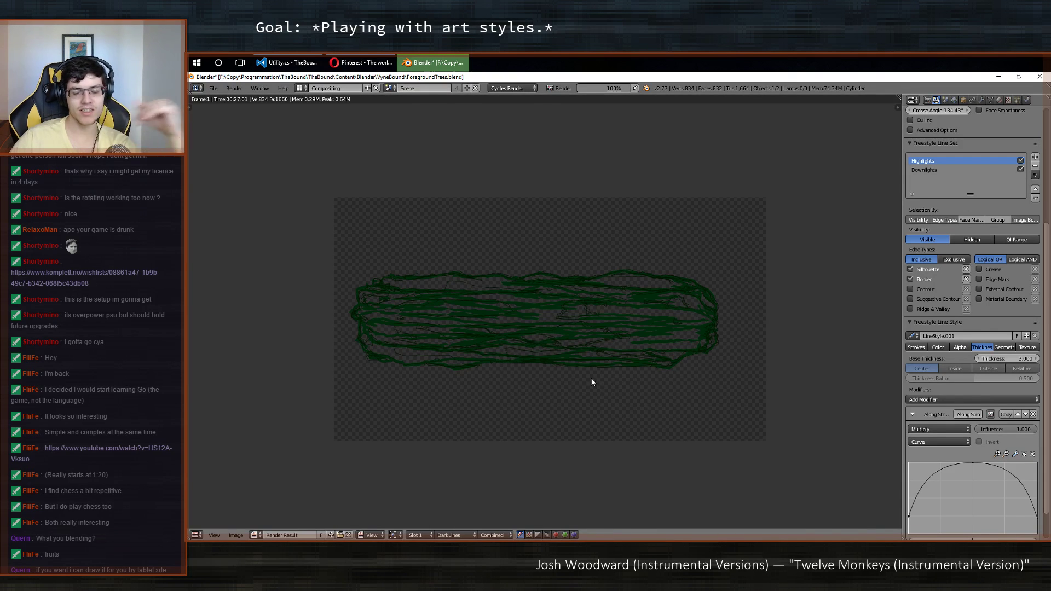
middle_drag(592, 380, 627, 323)
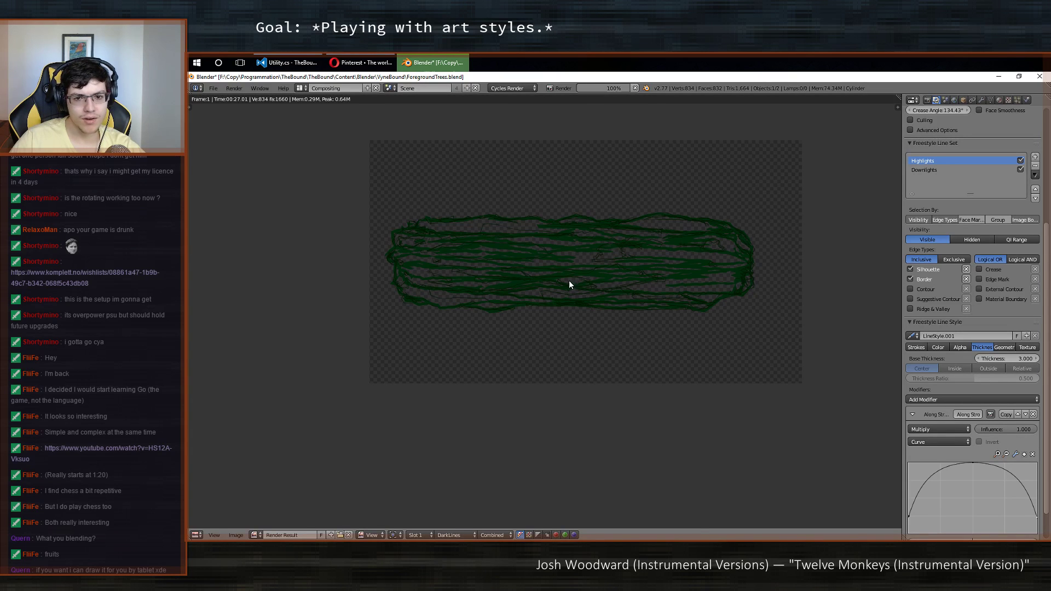
scroll(579, 252, up, 2)
scroll(613, 346, up, 4)
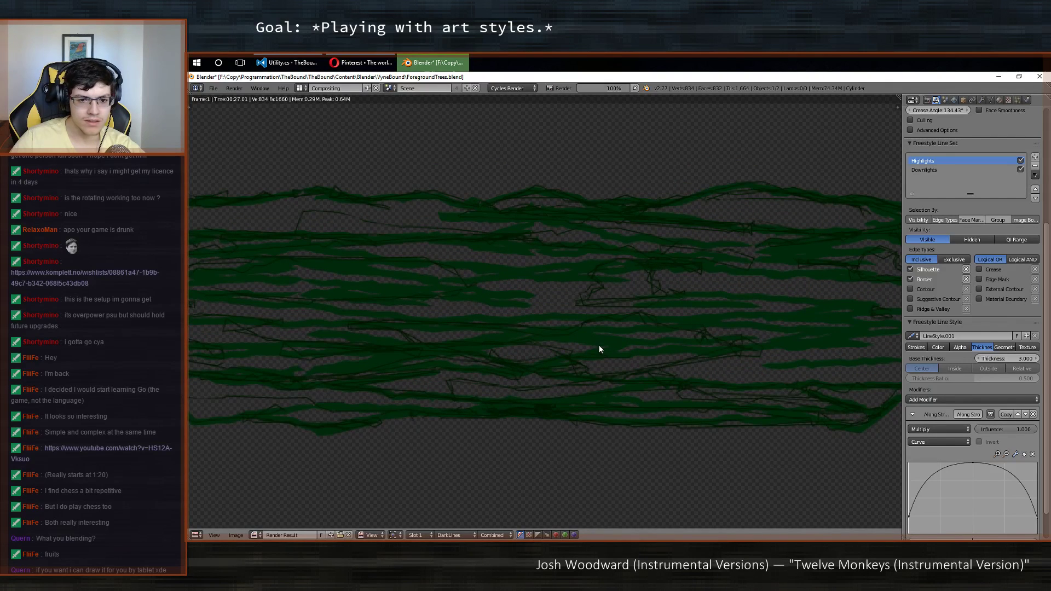
scroll(580, 347, down, 4)
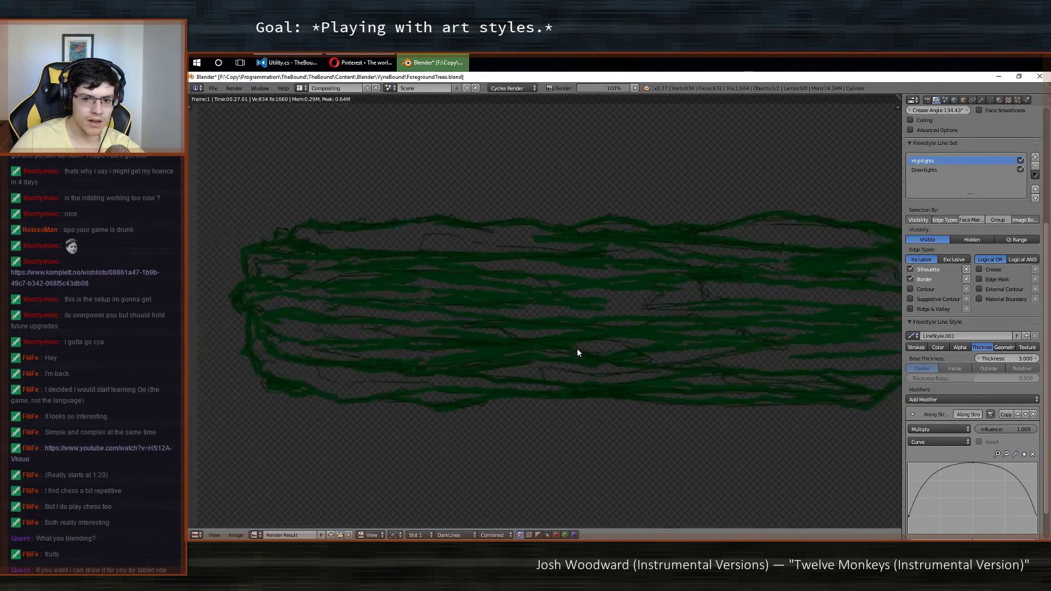
scroll(574, 351, down, 2)
scroll(573, 350, up, 1)
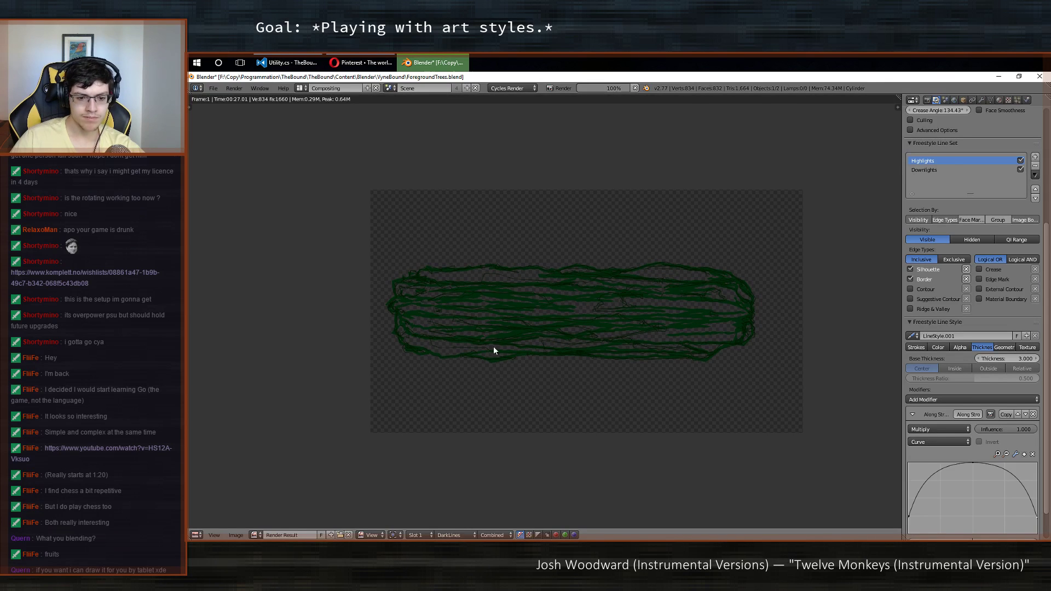
Display the Lines layer of the render result and examine the thickness of its bright green strokes close up.
click(455, 535)
click(456, 508)
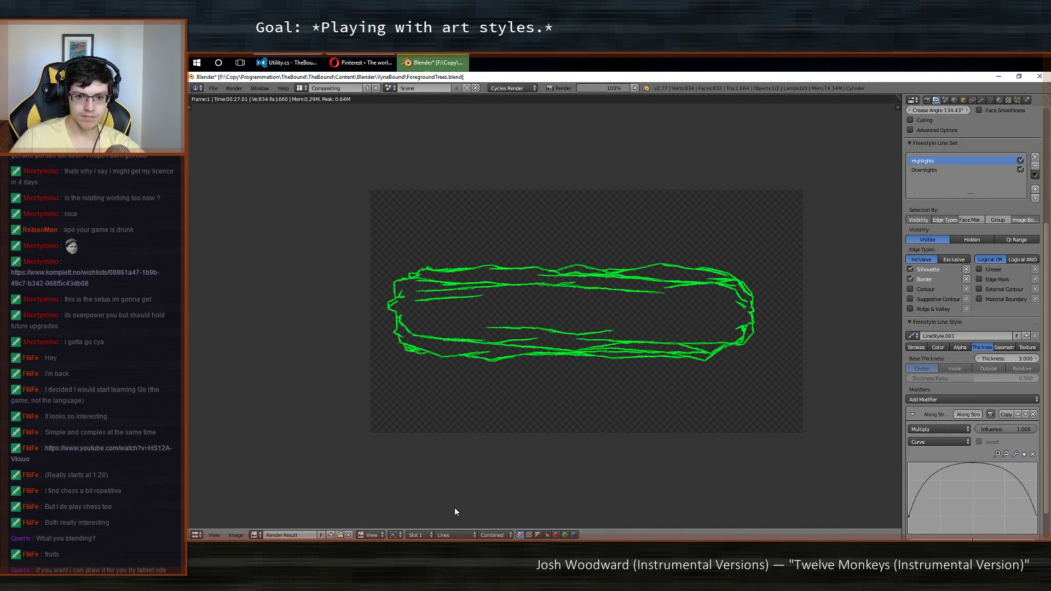
scroll(491, 323, up, 2)
scroll(622, 239, up, 5)
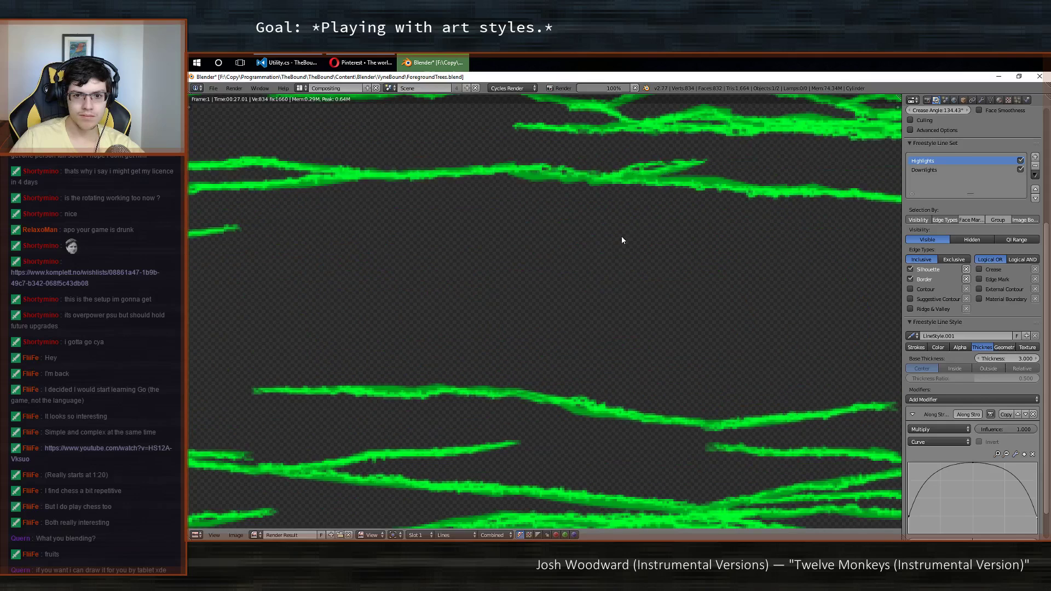
scroll(598, 247, down, 4)
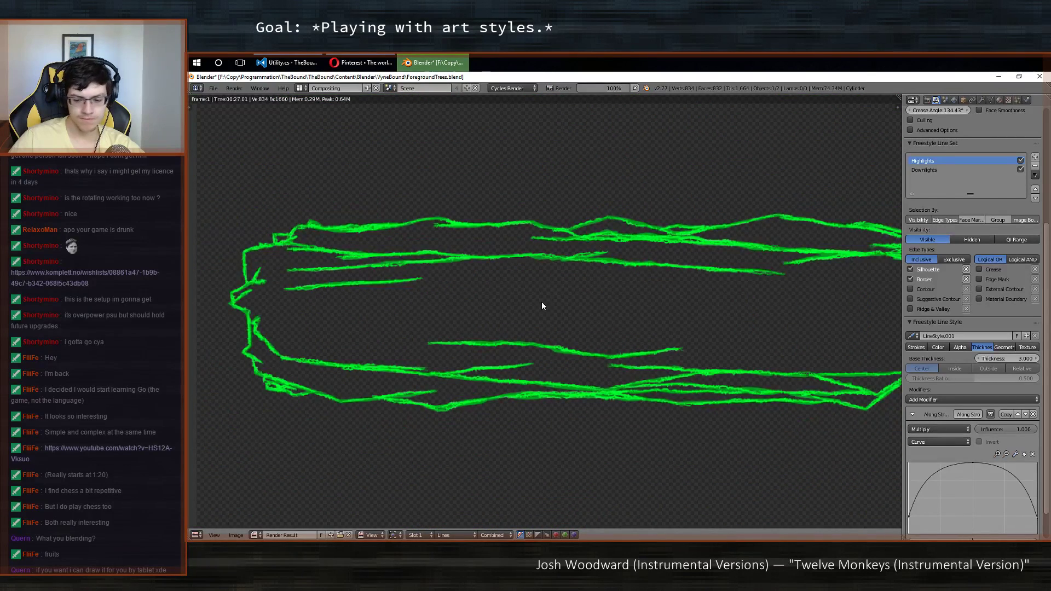
scroll(541, 301, down, 3)
middle_drag(587, 380, 537, 384)
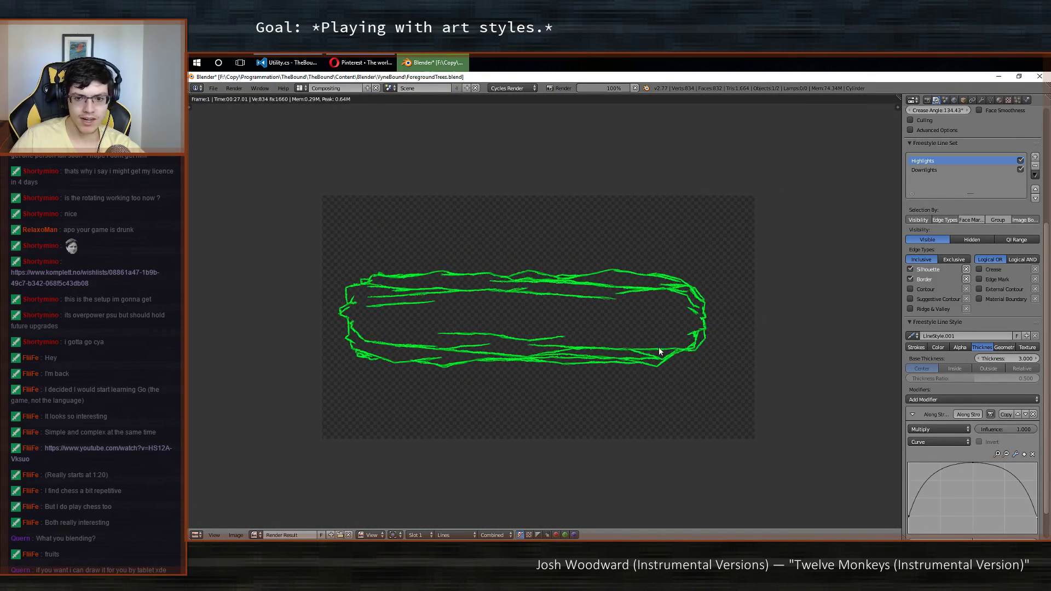
scroll(657, 362, up, 6)
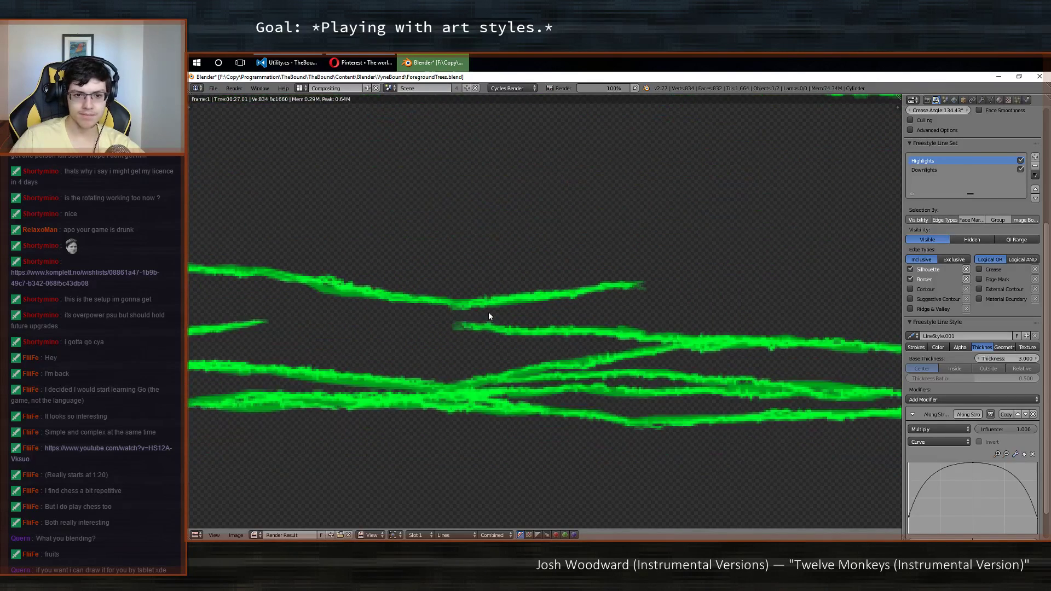
mouse_move(387, 294)
middle_down()
mouse_move(537, 296)
mouse_move(526, 322)
middle_up()
key(Home)
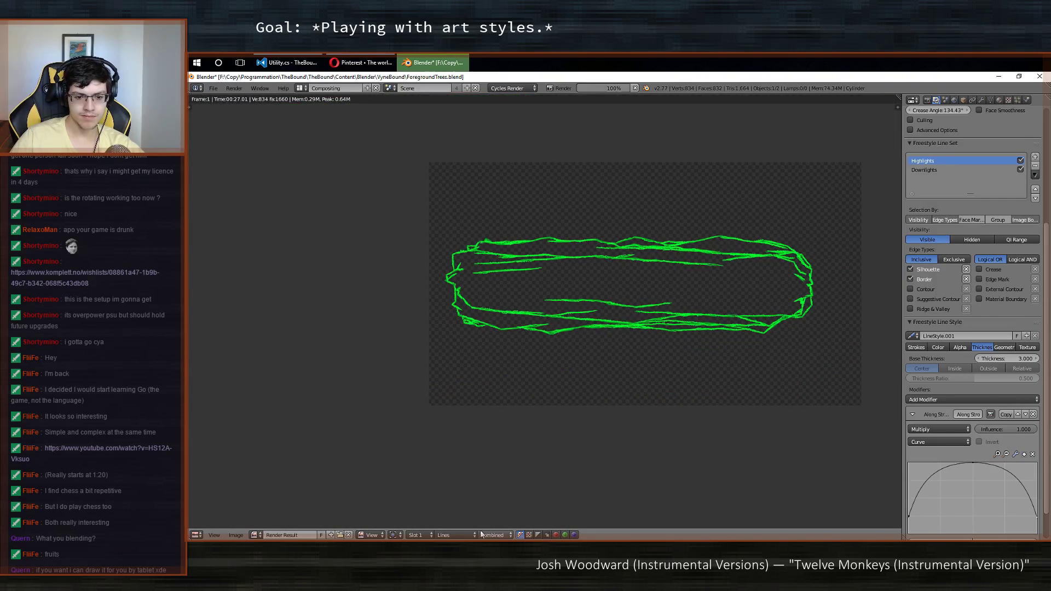
Display the Composite result and examine how the bright and dark lines combine over the cylinder.
click(460, 535)
click(463, 524)
middle_drag(622, 414, 557, 375)
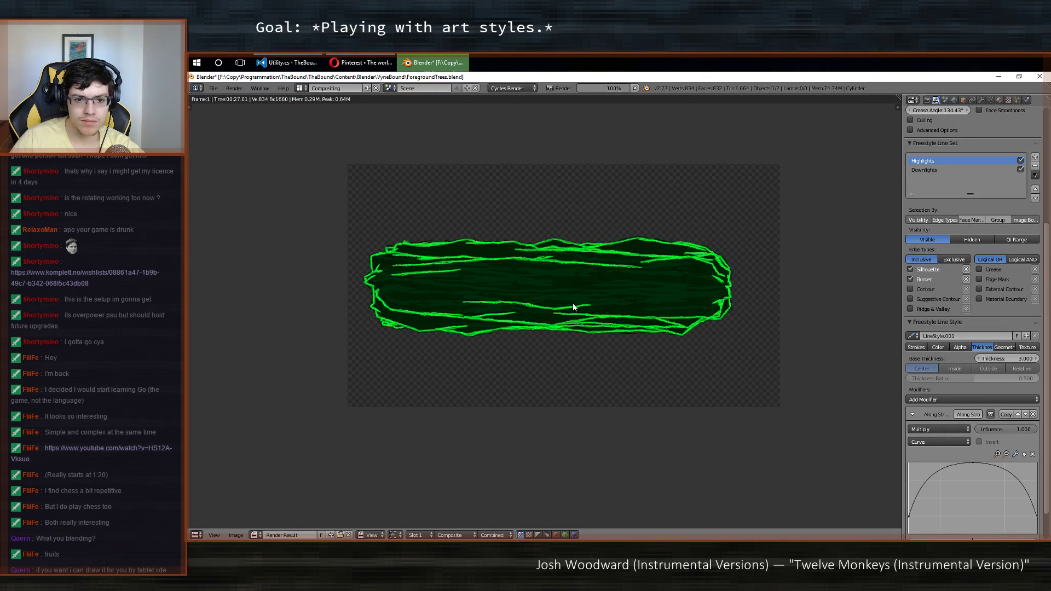
middle_drag(556, 307, 518, 375)
scroll(518, 375, up, 2)
scroll(667, 484, up, 2)
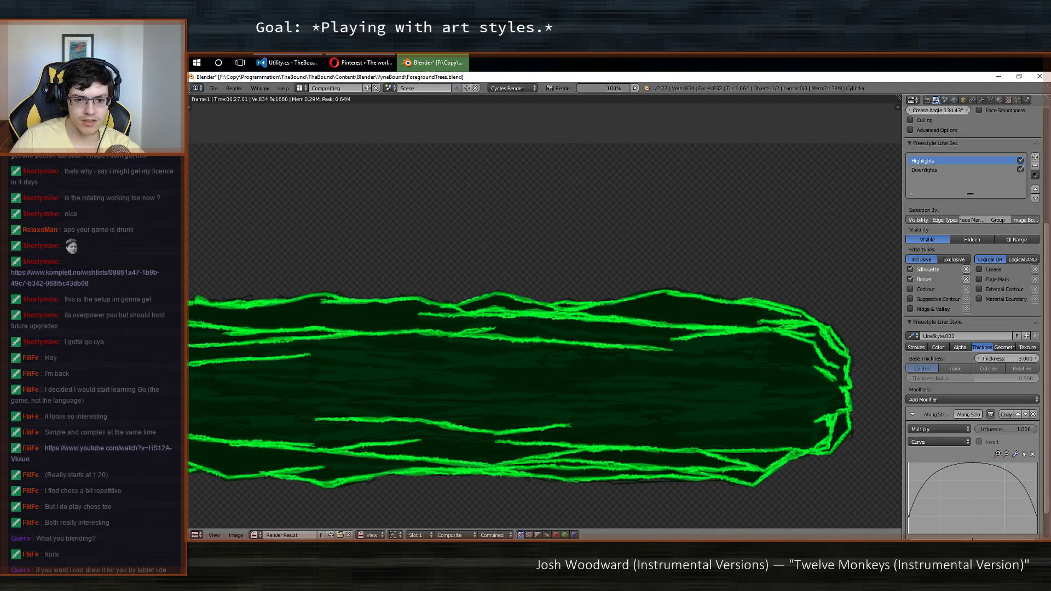
scroll(542, 433, down, 4)
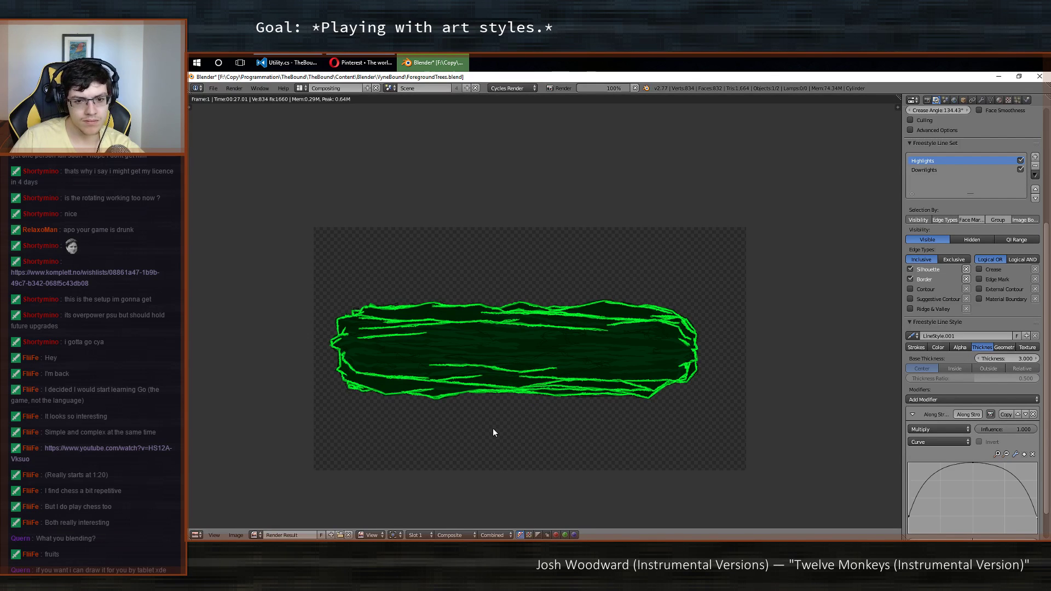
middle_drag(481, 350, 409, 300)
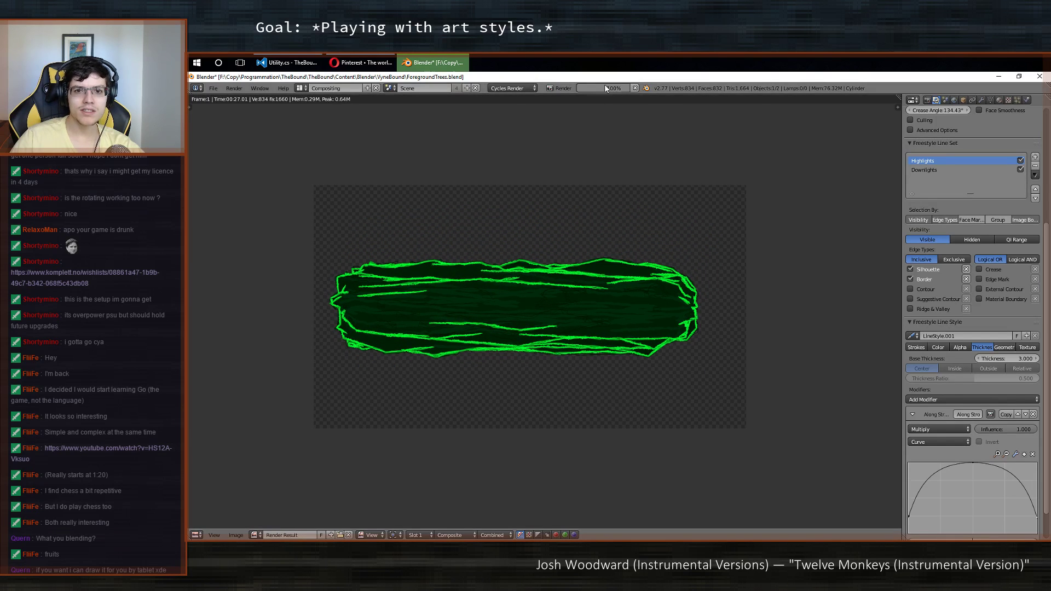
mouse_move(606, 87)
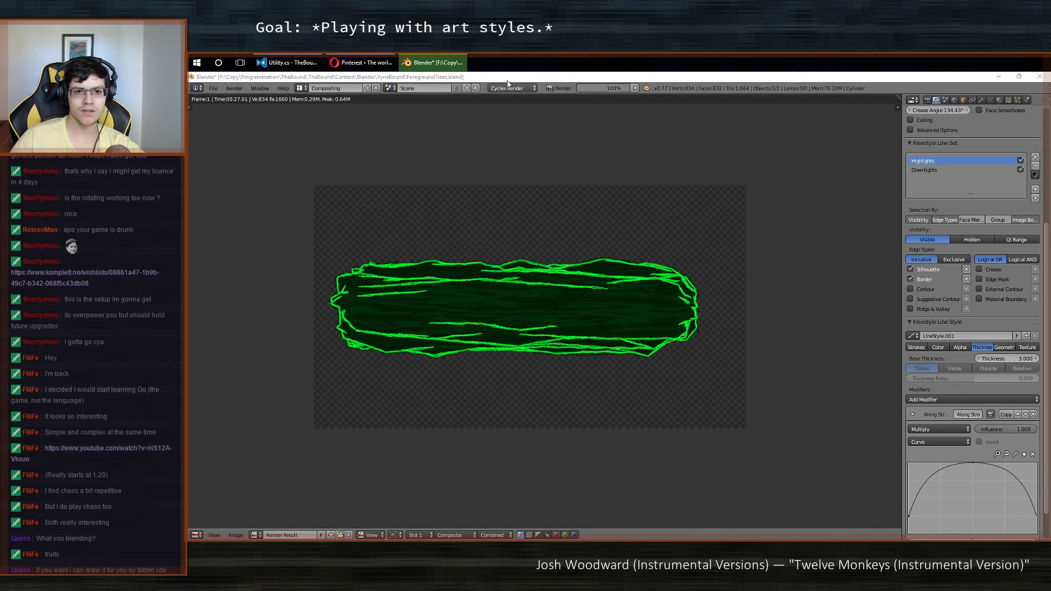
Save over the existing ForegroundTrees.blend file.
middle_drag(484, 190, 474, 152)
key(ctrl+s)
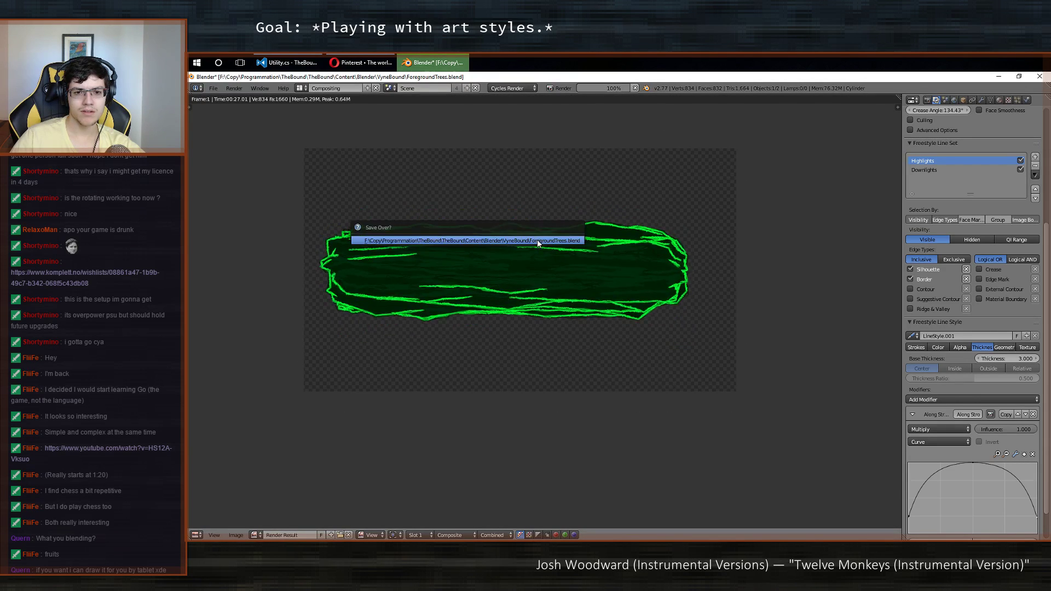
click(537, 240)
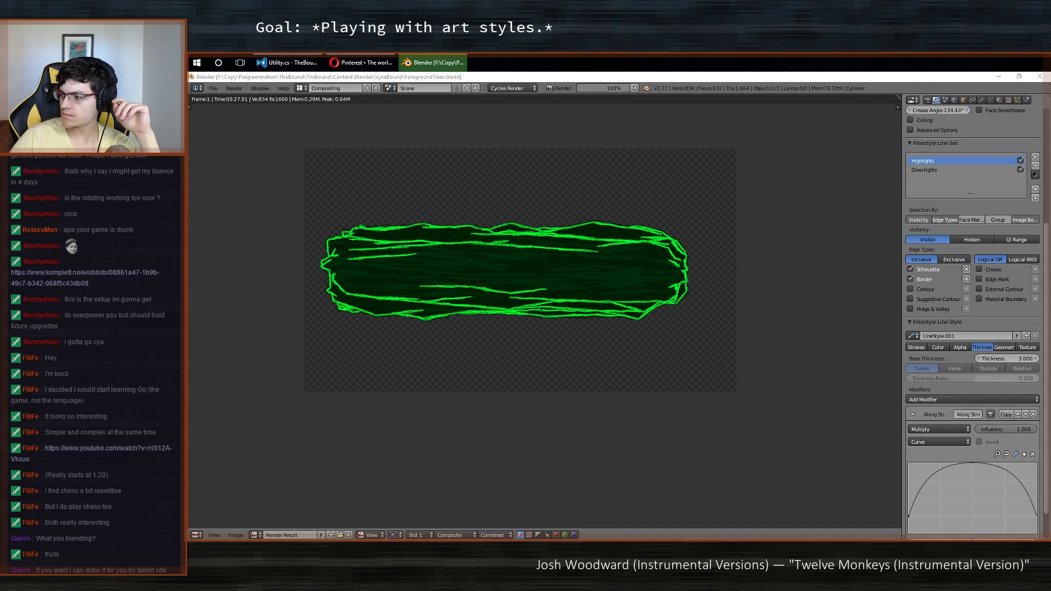
Examine the tree trunk's line detail in Trees.png in XnView, and close the viewer.
scroll(475, 345, up, 3)
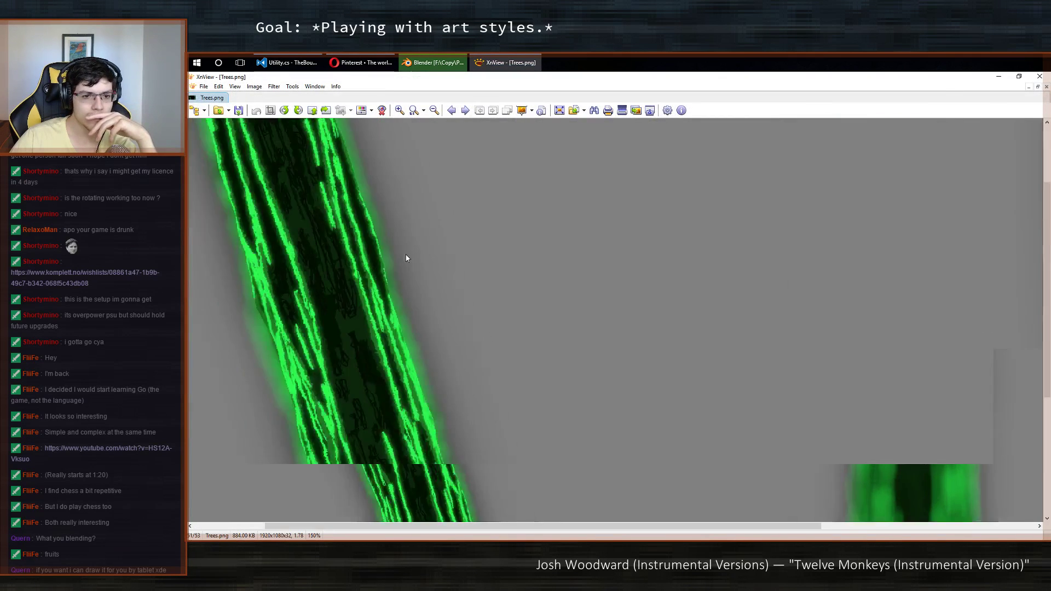
key(Return)
key(Return)
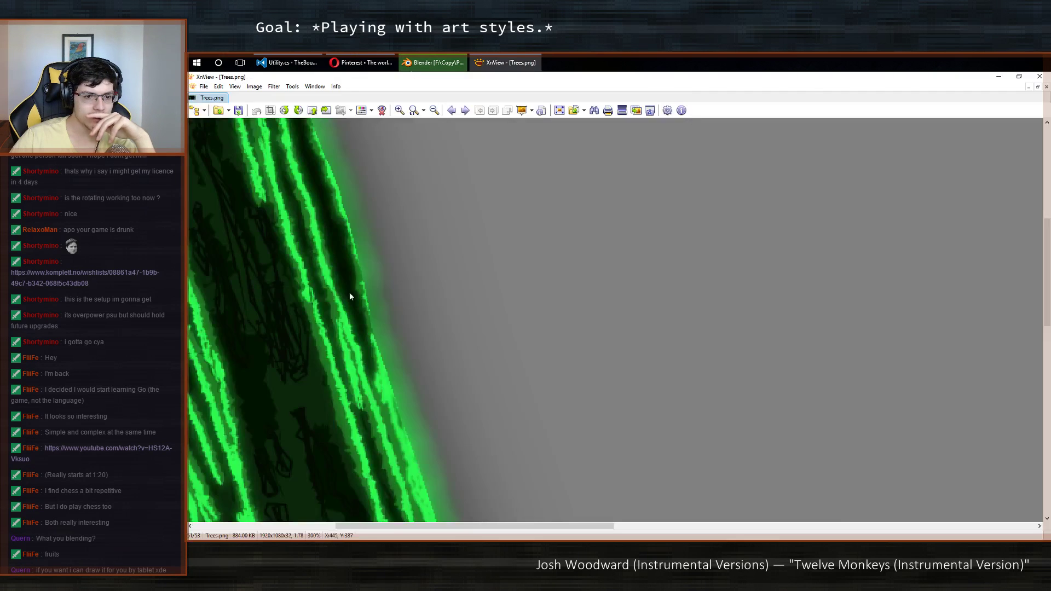
scroll(349, 298, down, 3)
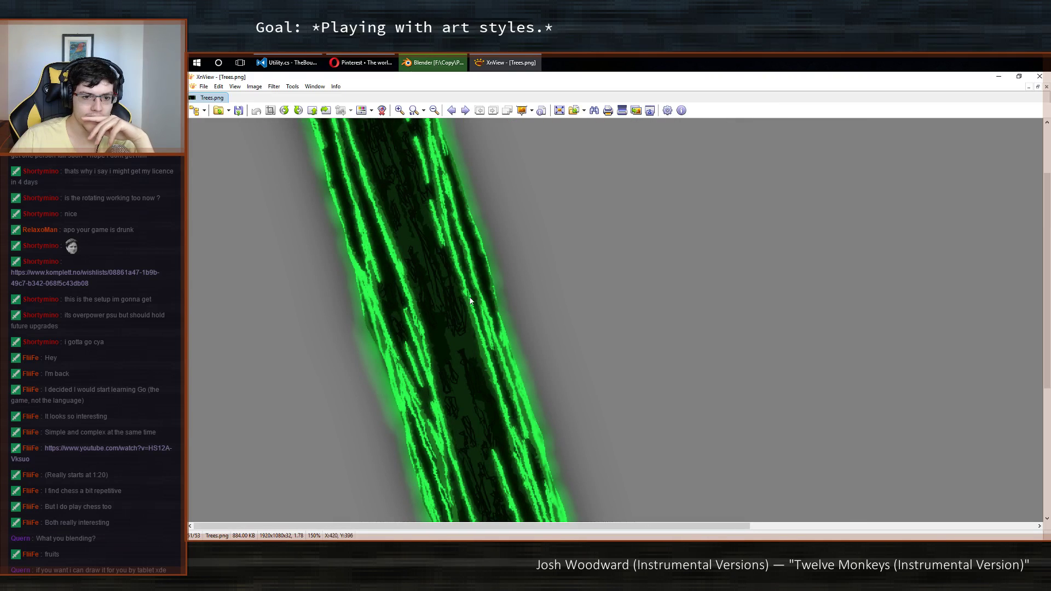
click(1040, 76)
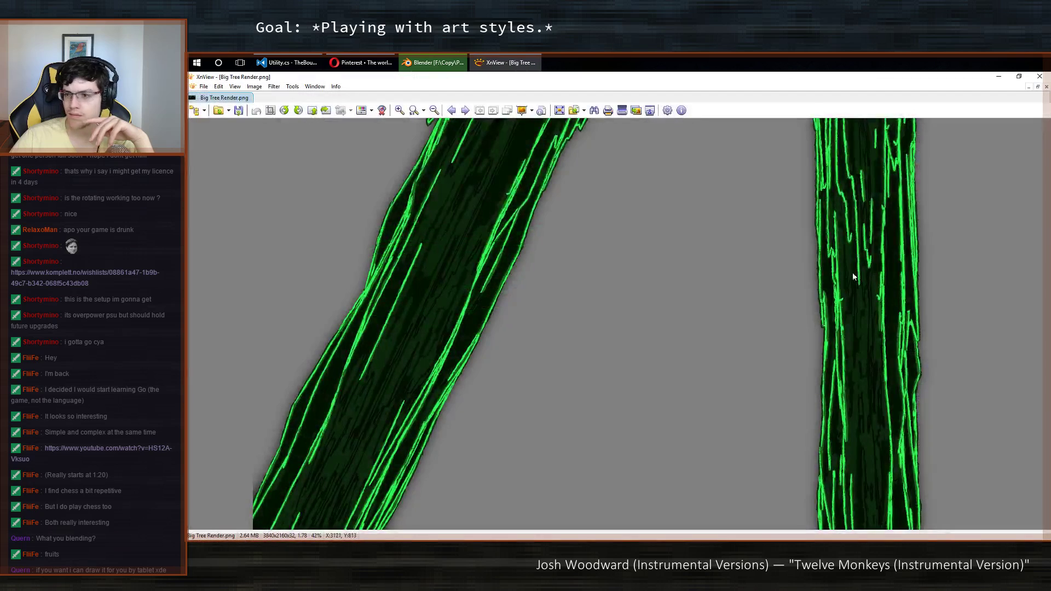
Examine the strokes and dark bark shading of Big Tree Render.png in XnView at full screen and close up.
double_click(560, 301)
double_click(514, 284)
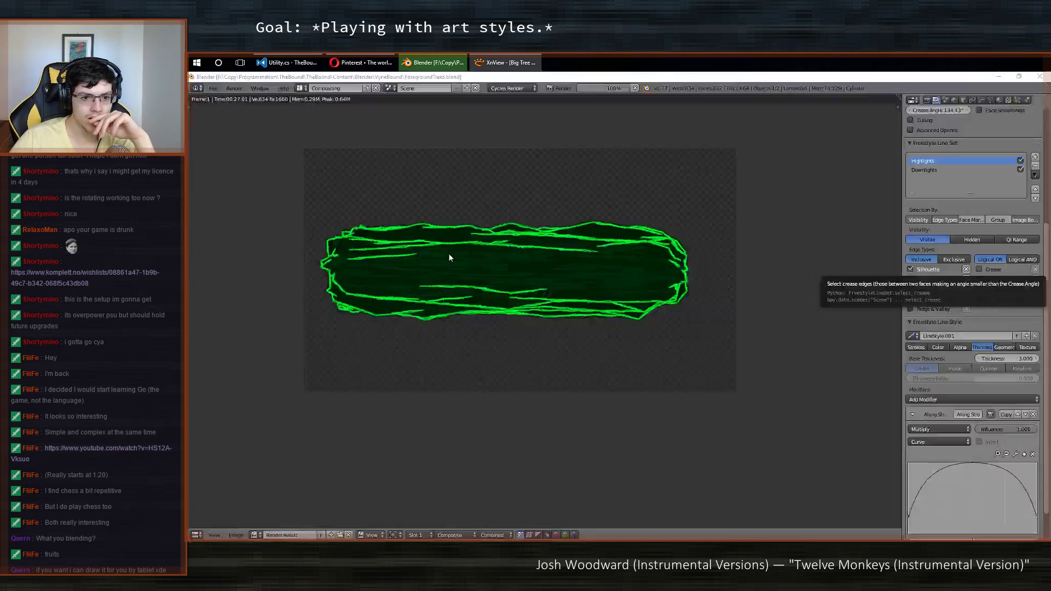
double_click(493, 240)
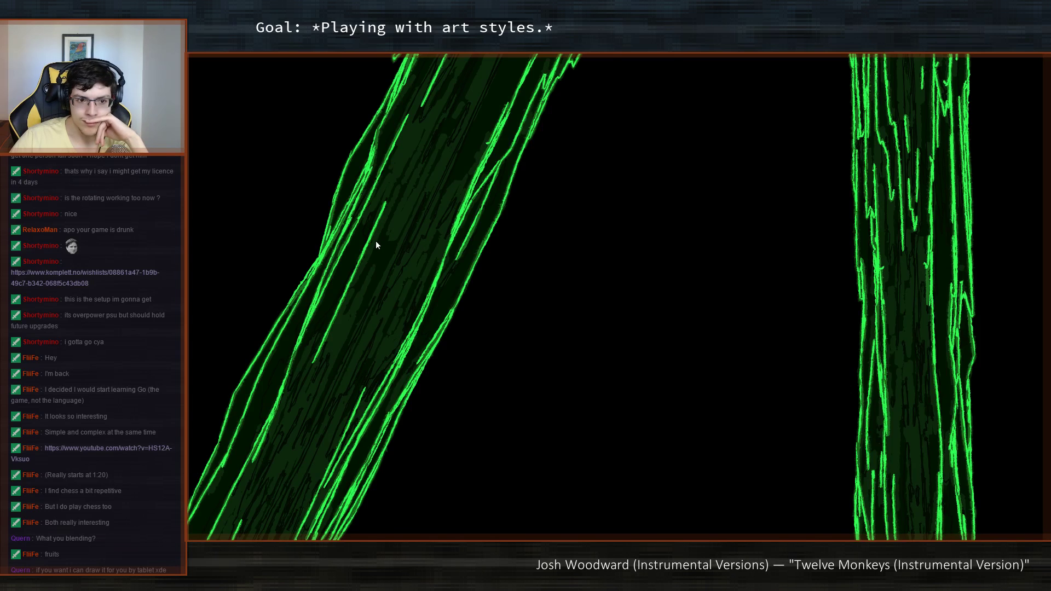
scroll(376, 245, up, 2)
scroll(427, 245, up, 1)
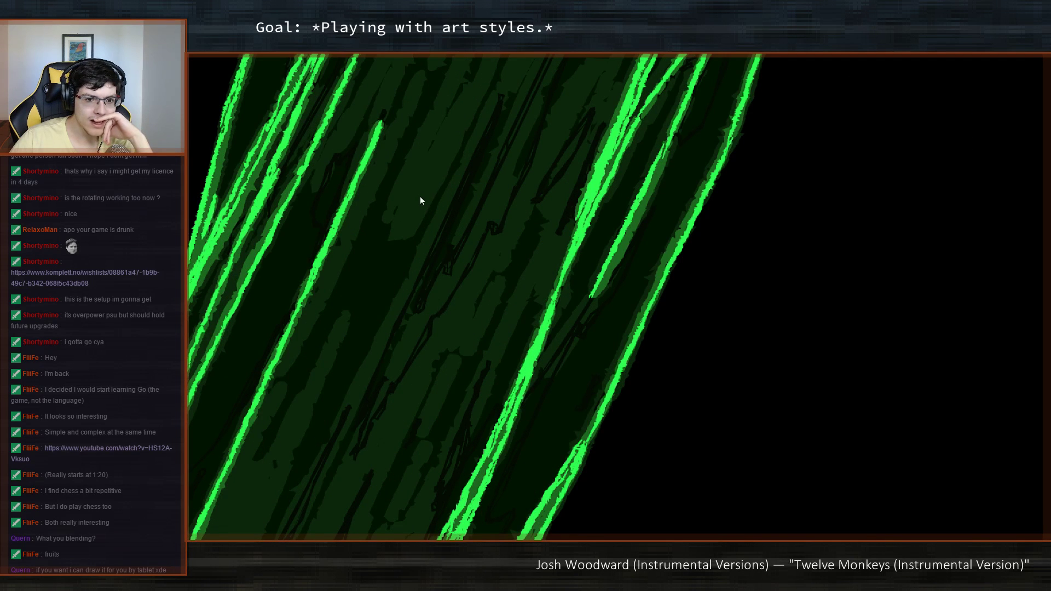
scroll(444, 243, down, 3)
double_click(488, 271)
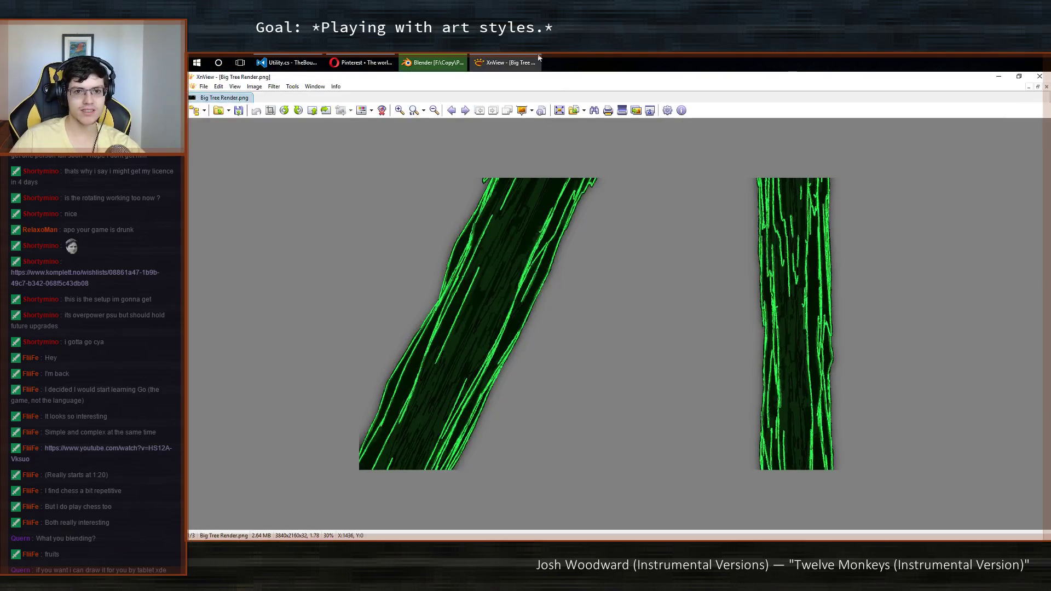
Switch to Blender, set the DarkLines layer's Black line set base color to a near-black green, and save the file.
click(432, 62)
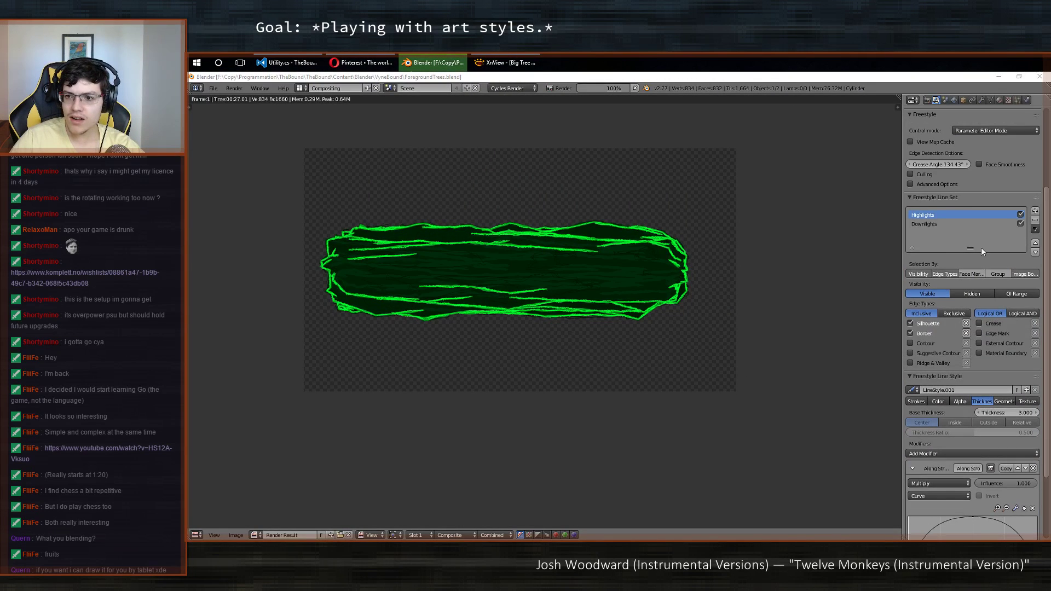
scroll(934, 213, up, 3)
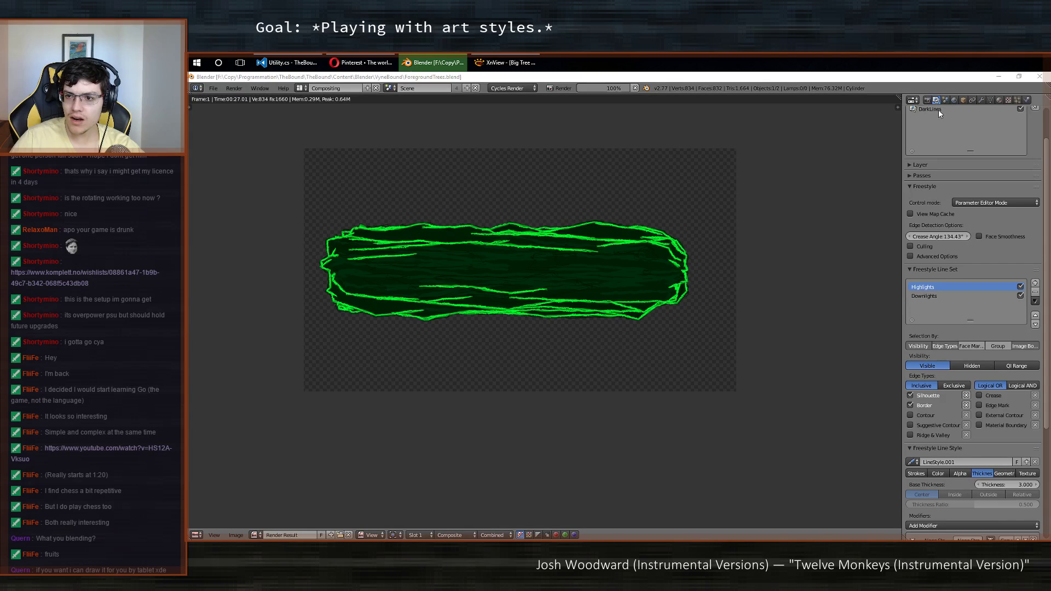
click(938, 109)
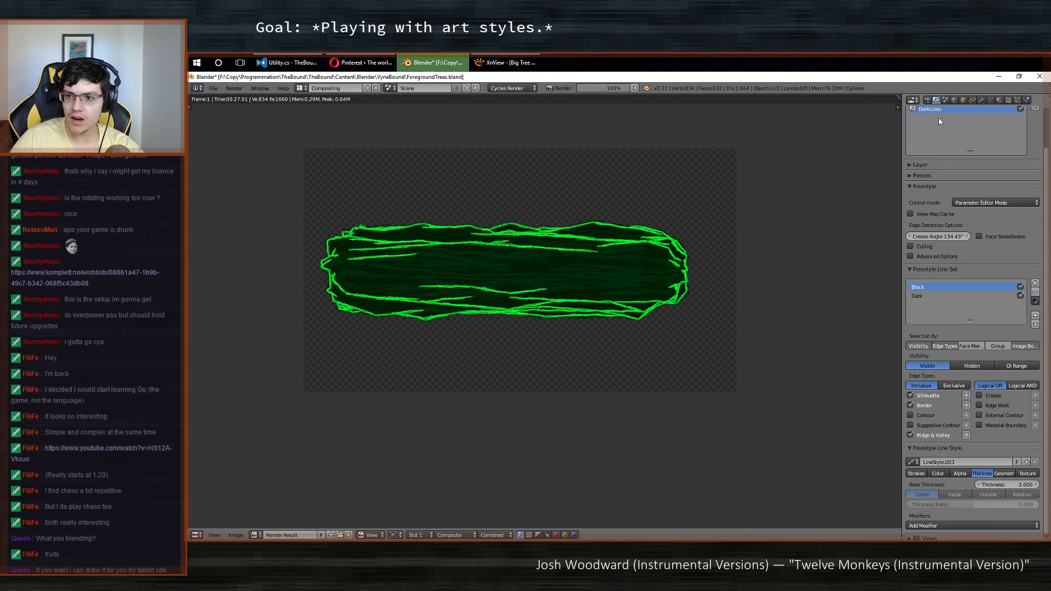
click(927, 292)
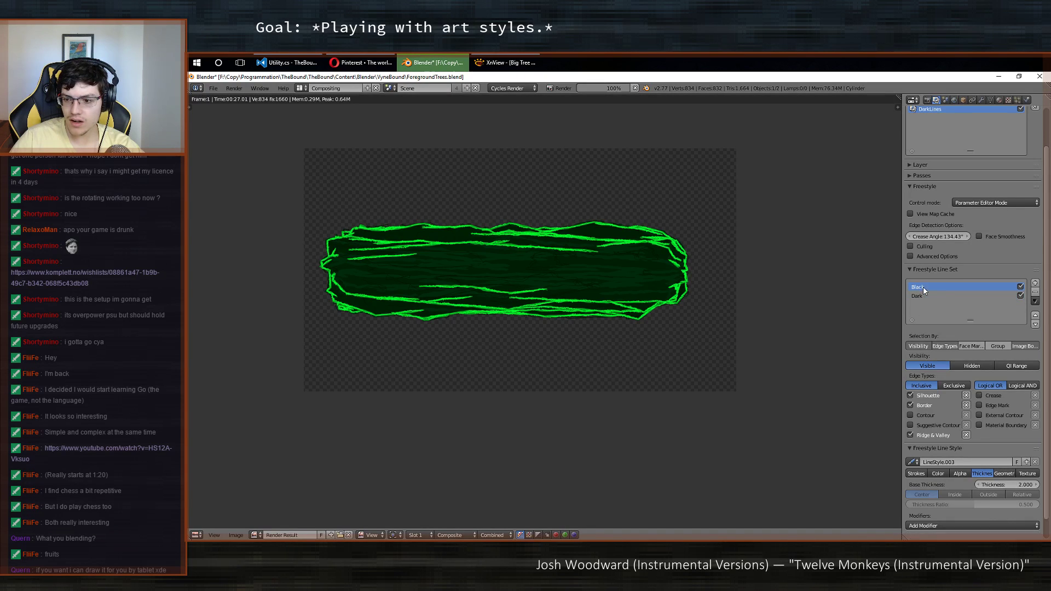
click(923, 287)
click(938, 470)
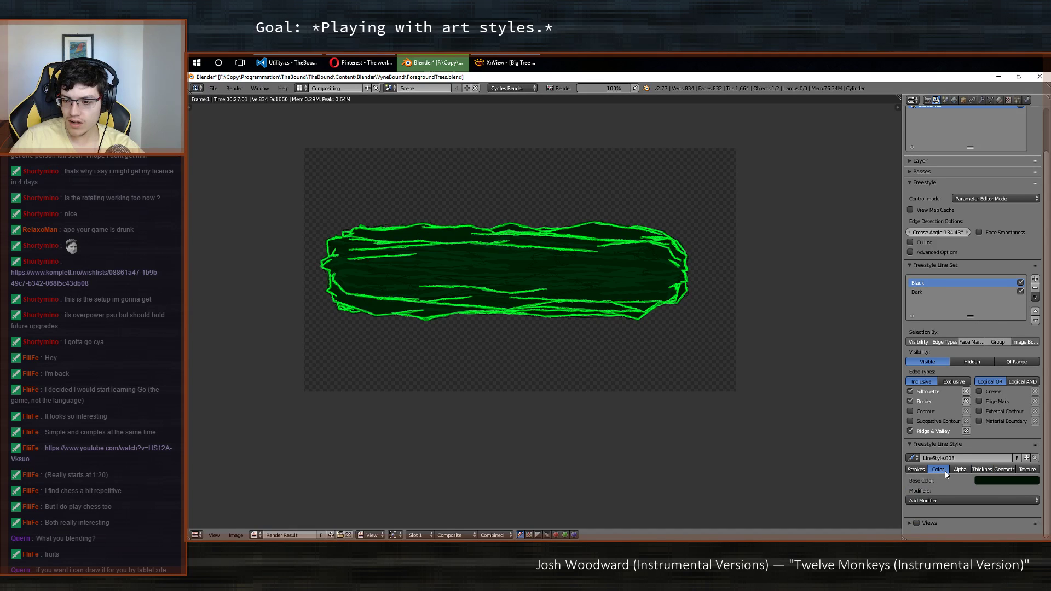
click(1000, 482)
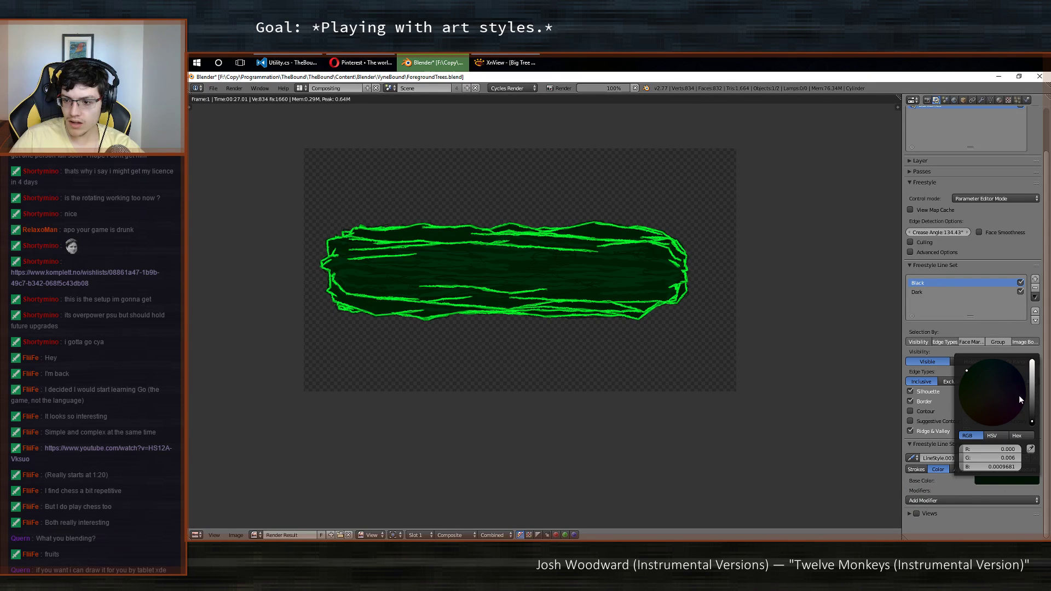
click(1034, 424)
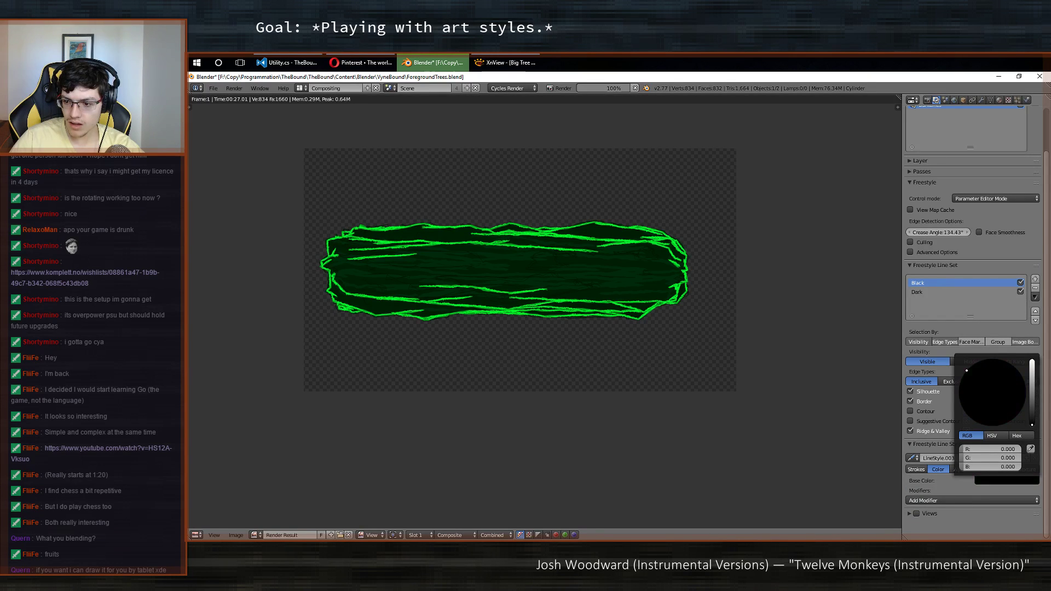
drag(1033, 424, 1032, 423)
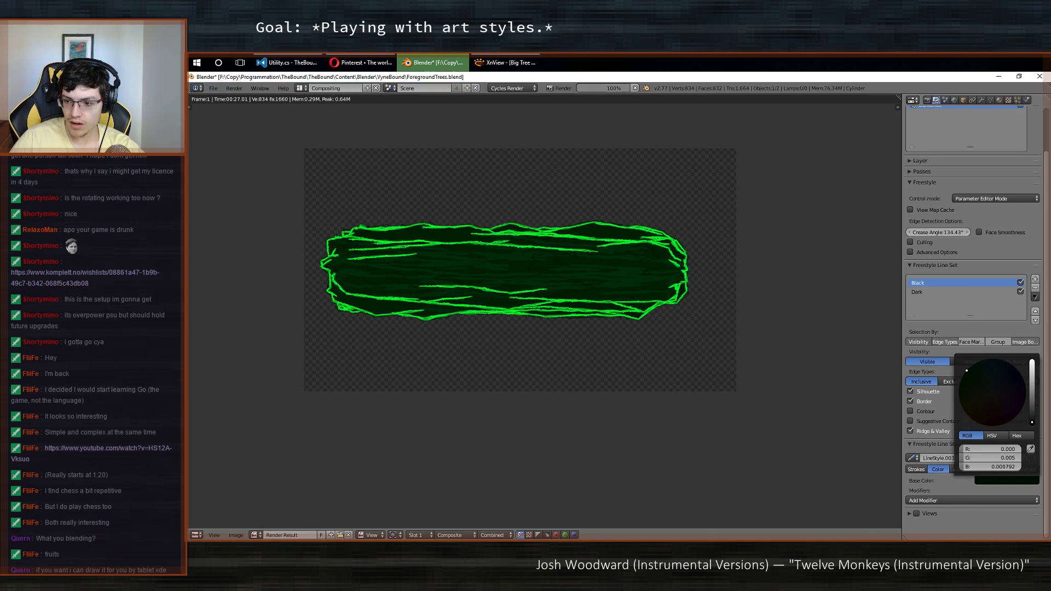
drag(1033, 423, 1032, 427)
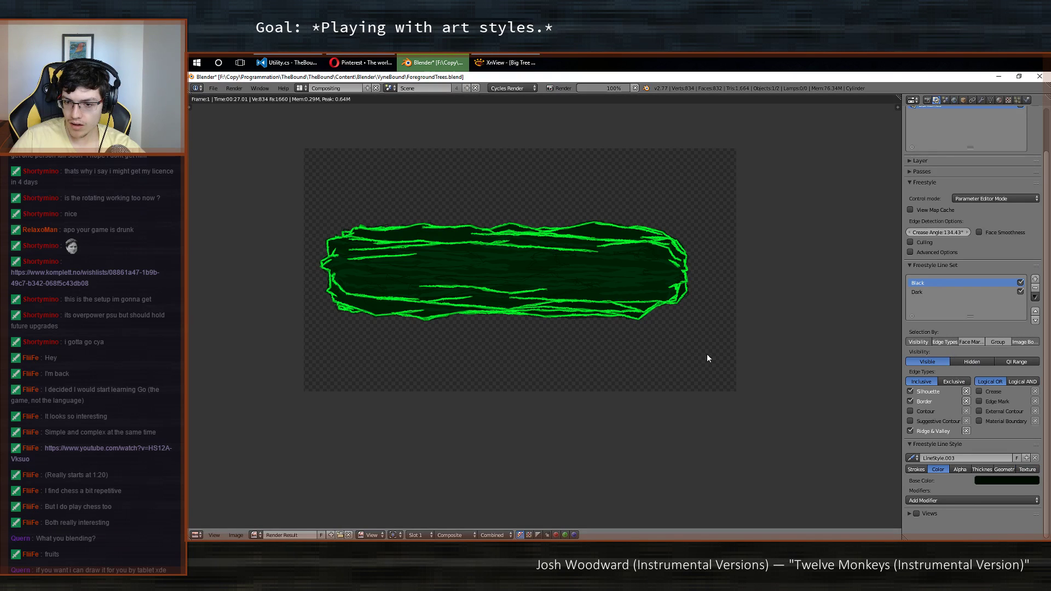
key(ctrl+s)
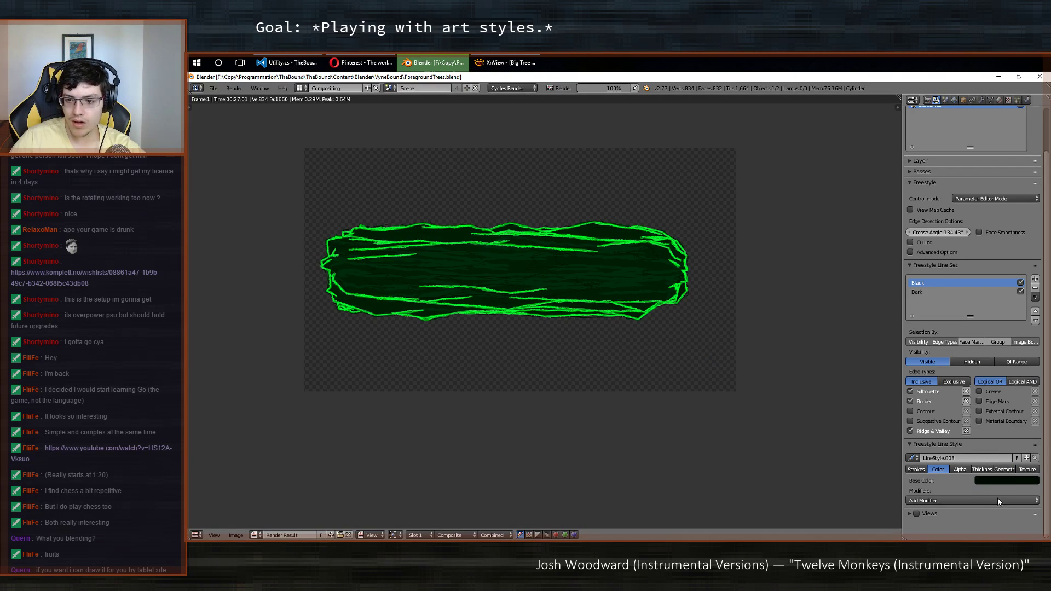
Switch to XnView and examine the bark shading and edge strokes of Big Tree Render.png close up.
click(499, 60)
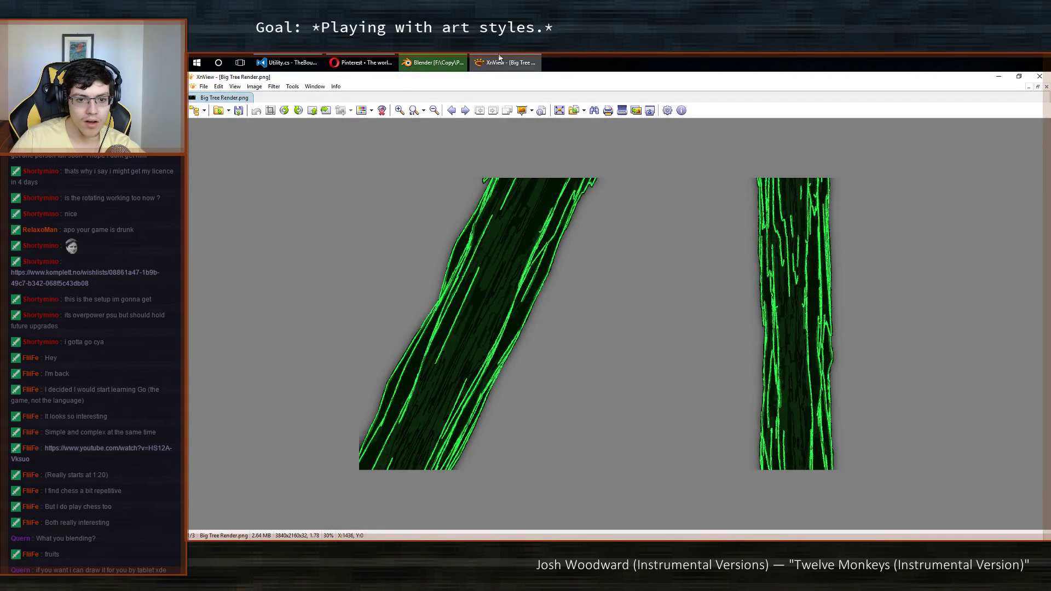
scroll(494, 253, up, 4)
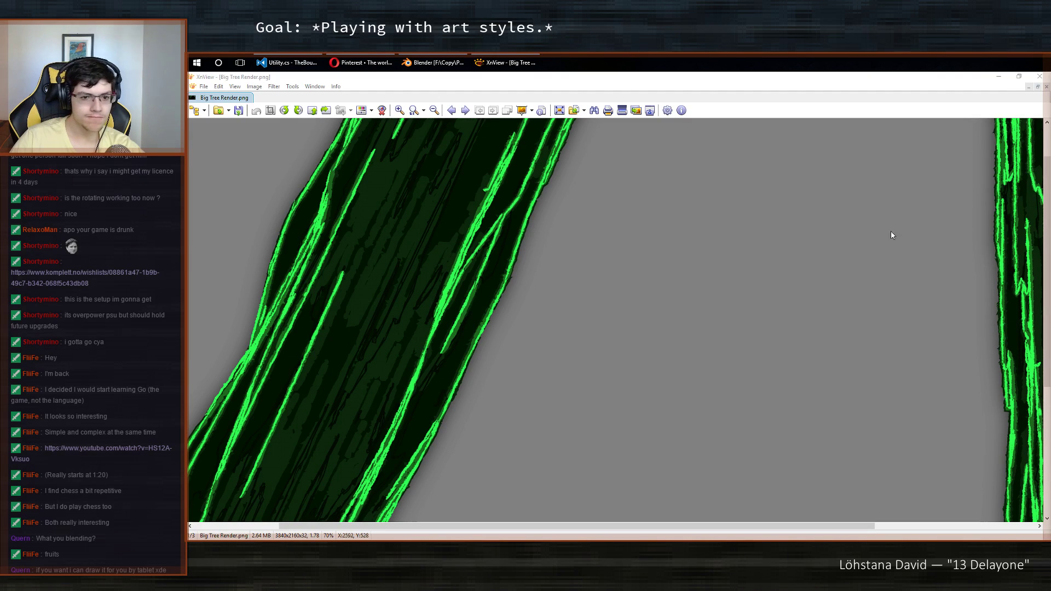
drag(364, 289, 599, 321)
scroll(599, 324, down, 5)
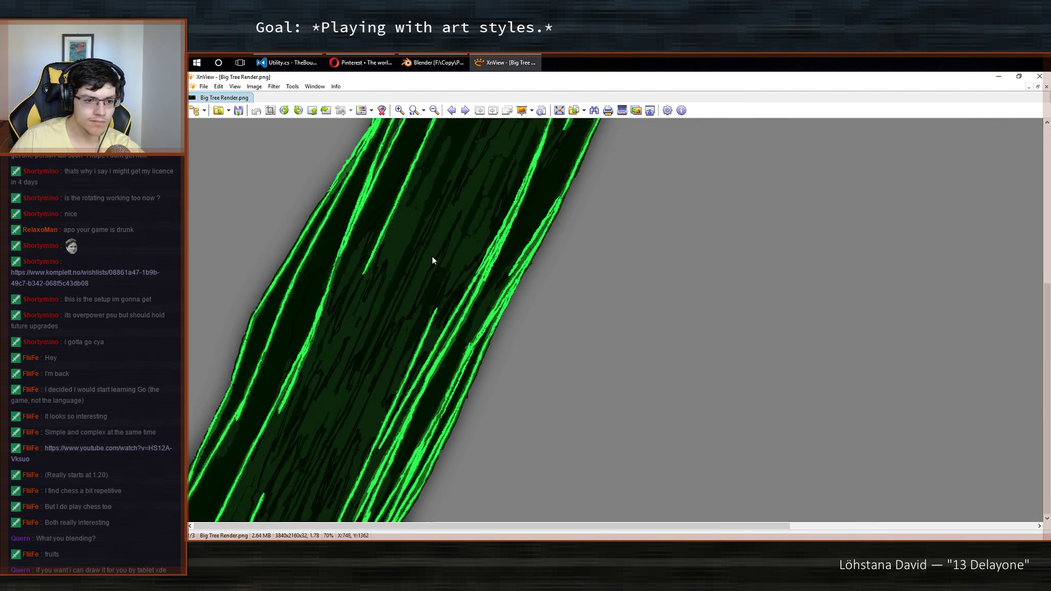
scroll(561, 232, down, 5)
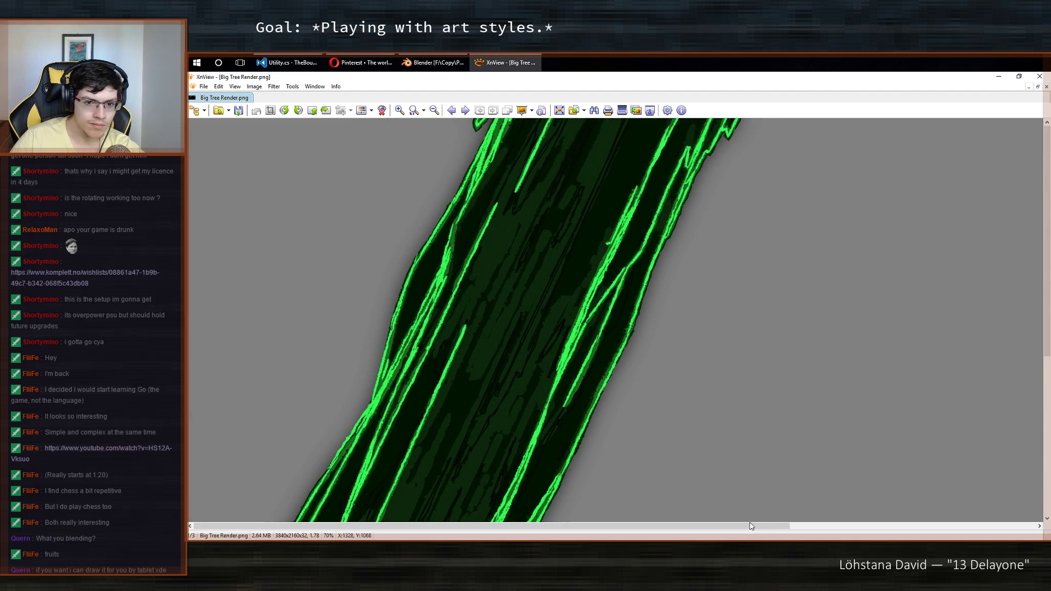
drag(752, 351, 767, 374)
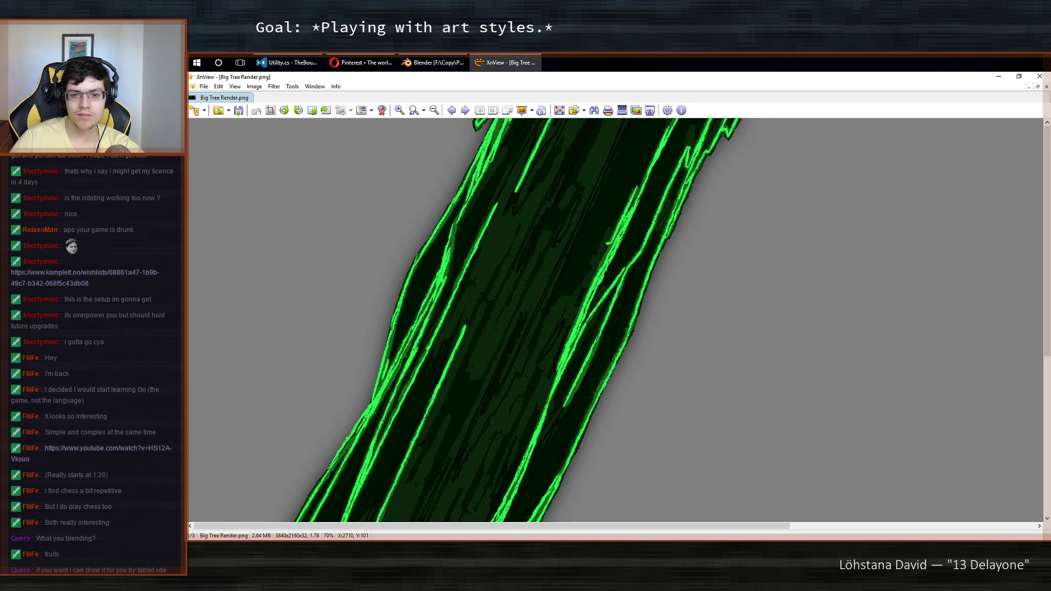
drag(840, 303, 884, 393)
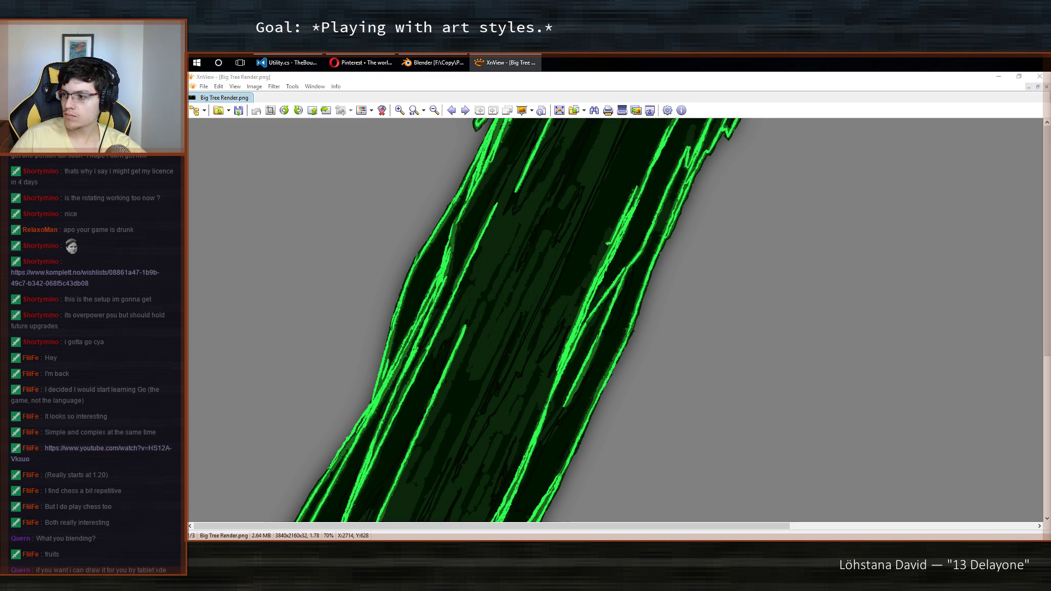
Return to Blender and display the Composite result of the cylinder render.
click(434, 62)
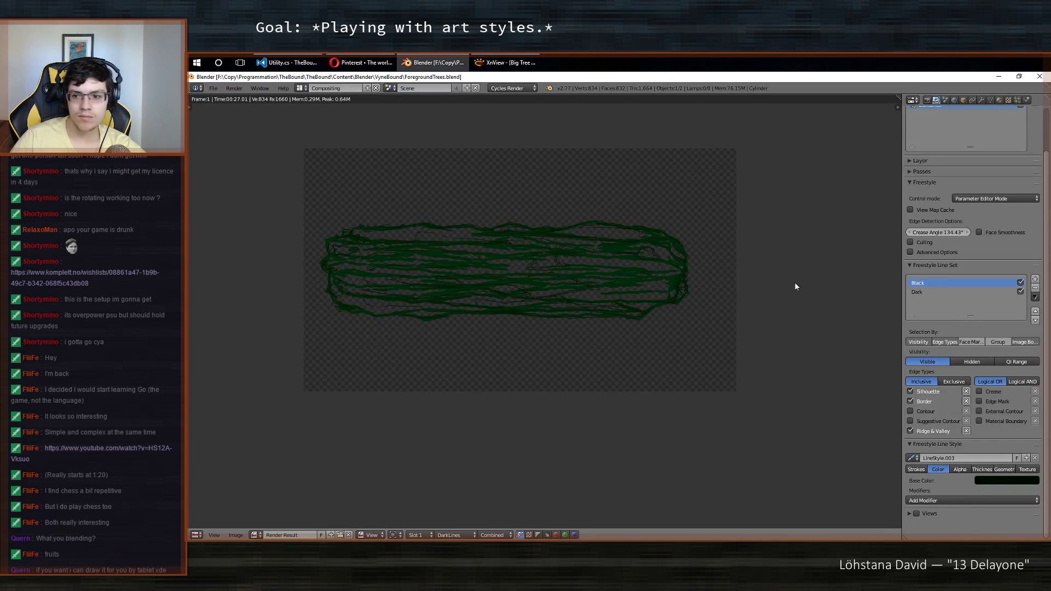
click(446, 535)
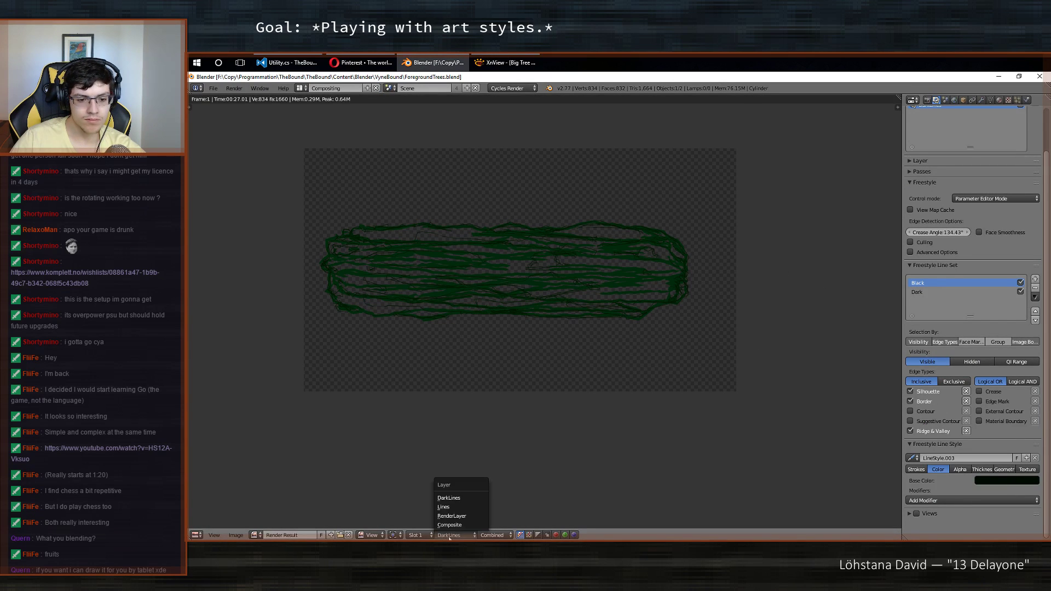
click(475, 523)
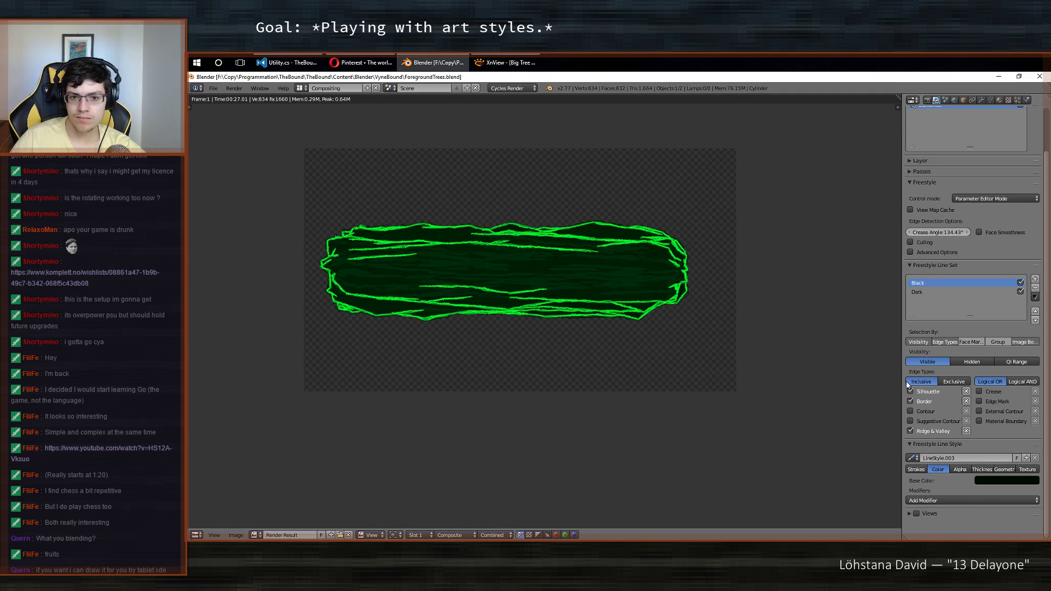
Check the base colors of the Dark and Black line sets, and save over ForegroundTrees.blend.
click(941, 290)
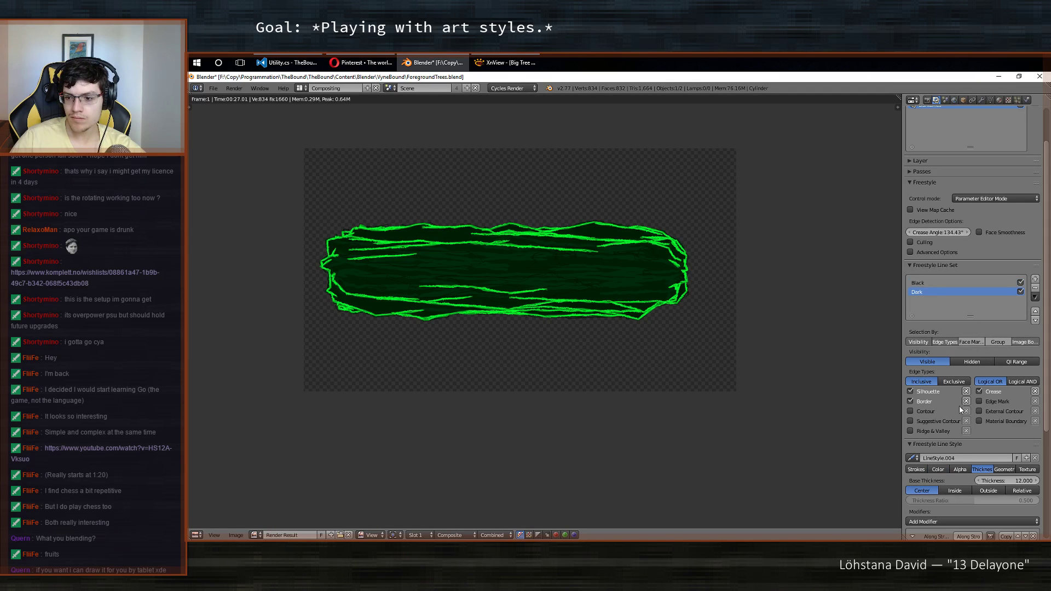
click(939, 471)
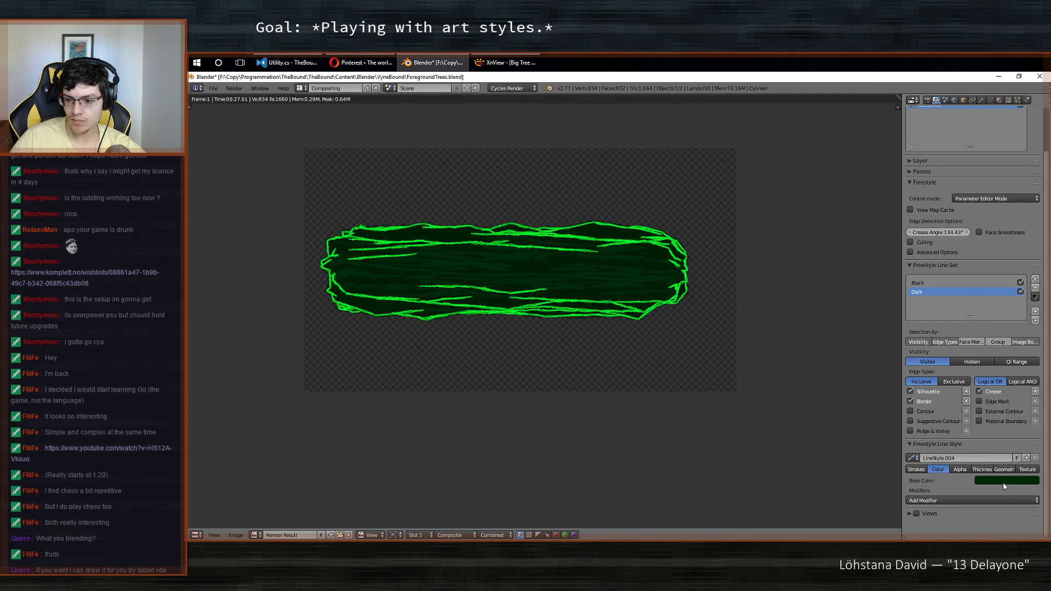
click(940, 283)
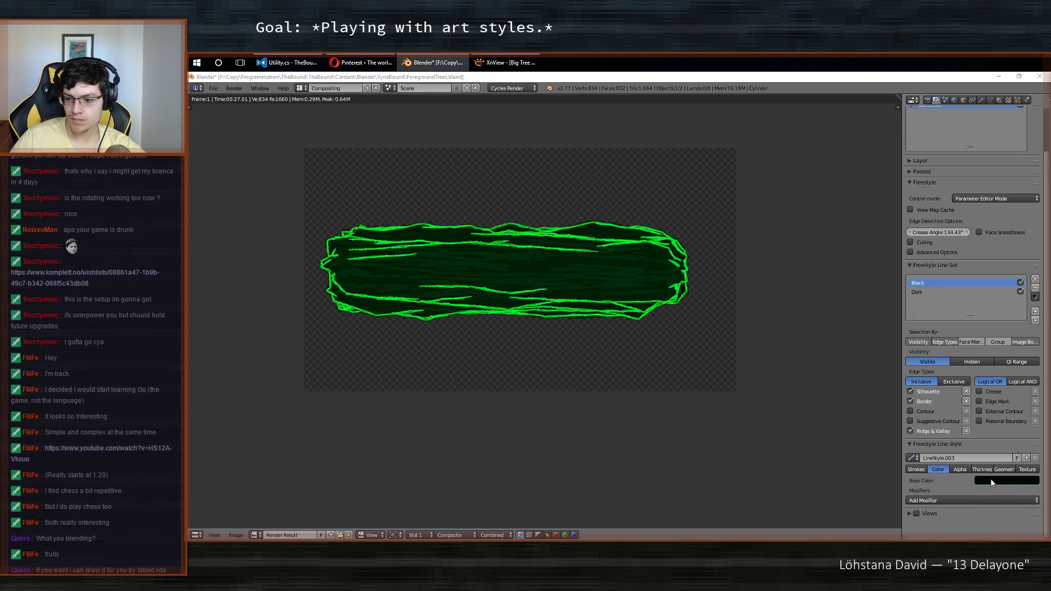
click(956, 488)
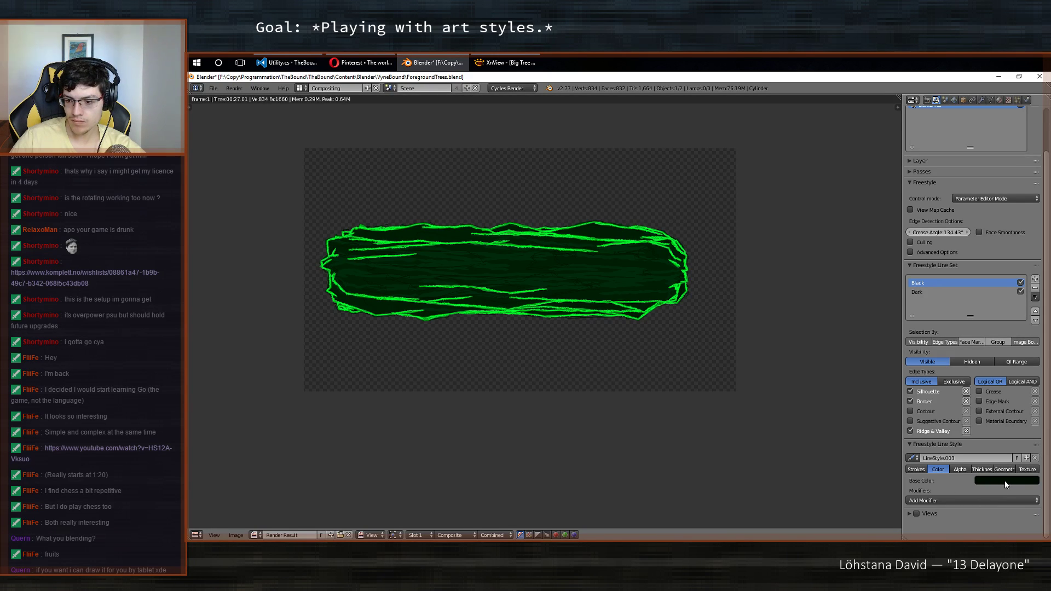
key(ctrl+s)
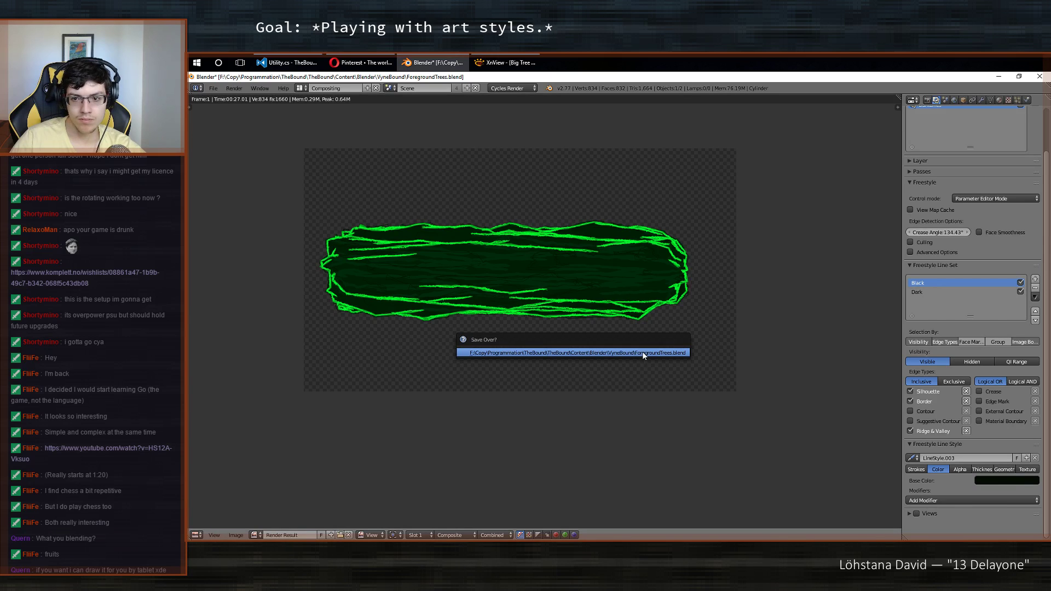
click(642, 352)
Change the base color of the Highlights line set in the Lines render layer to a slightly lighter, softer green.
scroll(966, 234, up, 3)
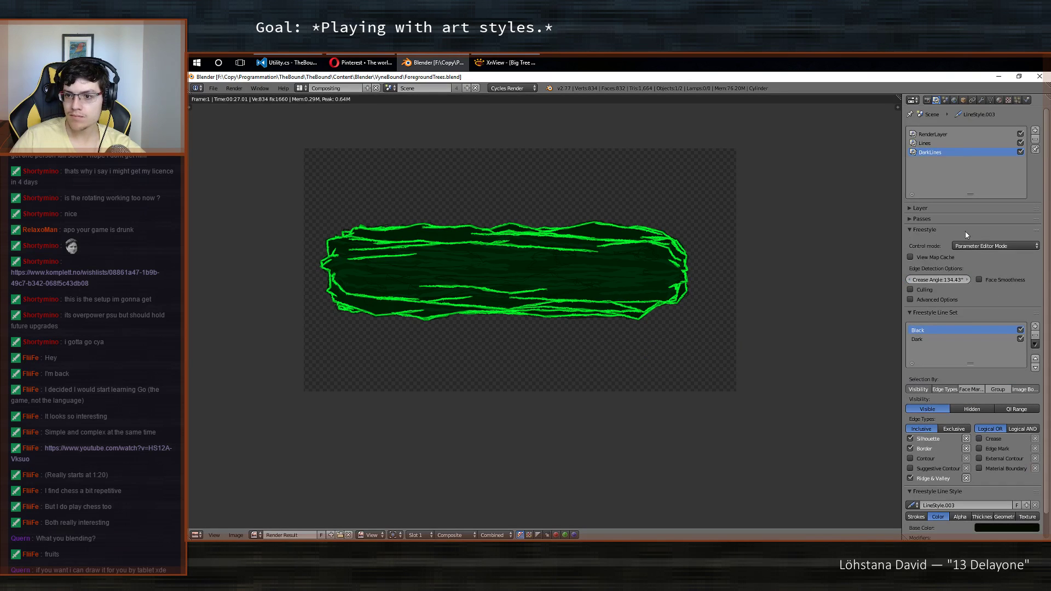
click(958, 146)
click(947, 142)
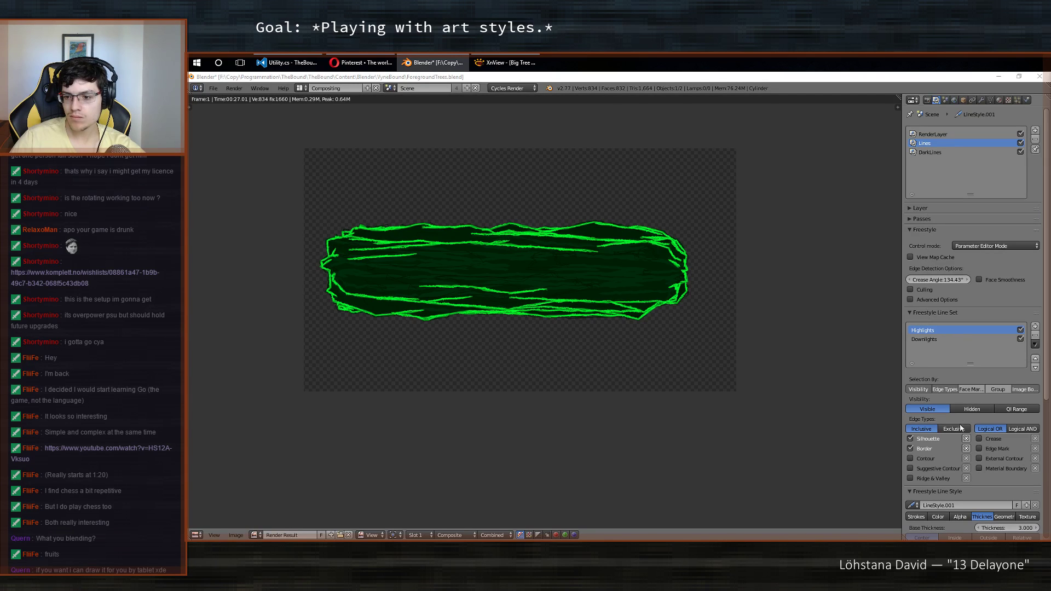
scroll(935, 476, down, 4)
click(938, 445)
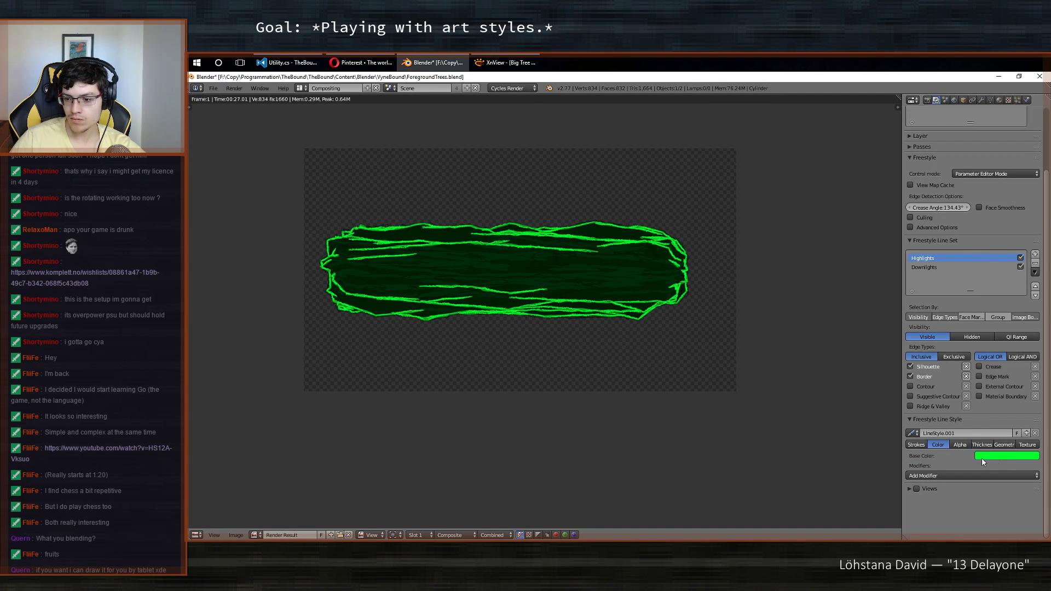
ctrl+scroll(996, 457, up, 1)
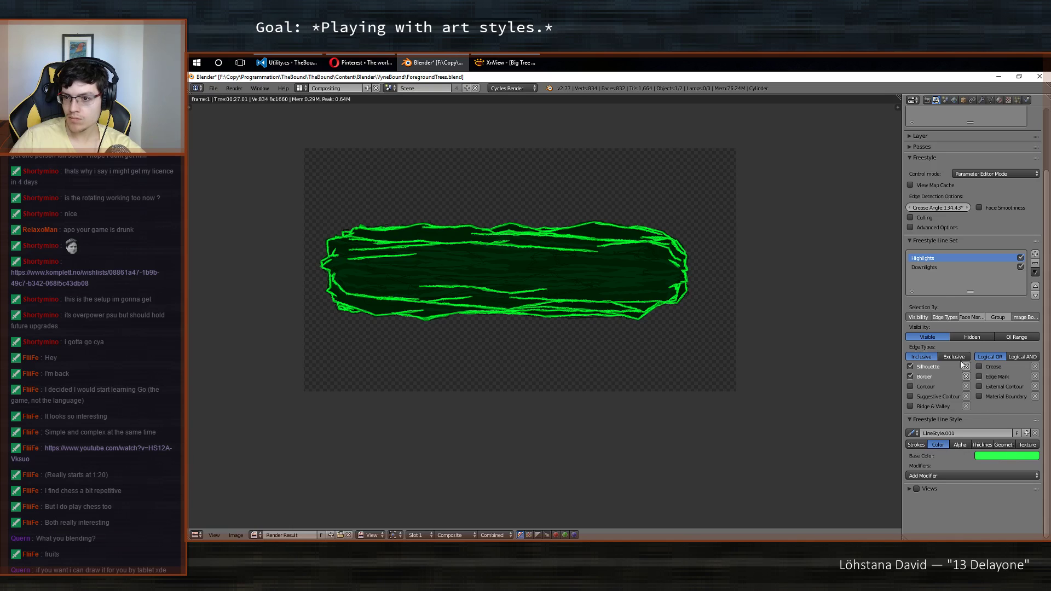
Change the Downlights line set's base color to a darker, muted green and save over ForegroundTrees.blend.
click(931, 266)
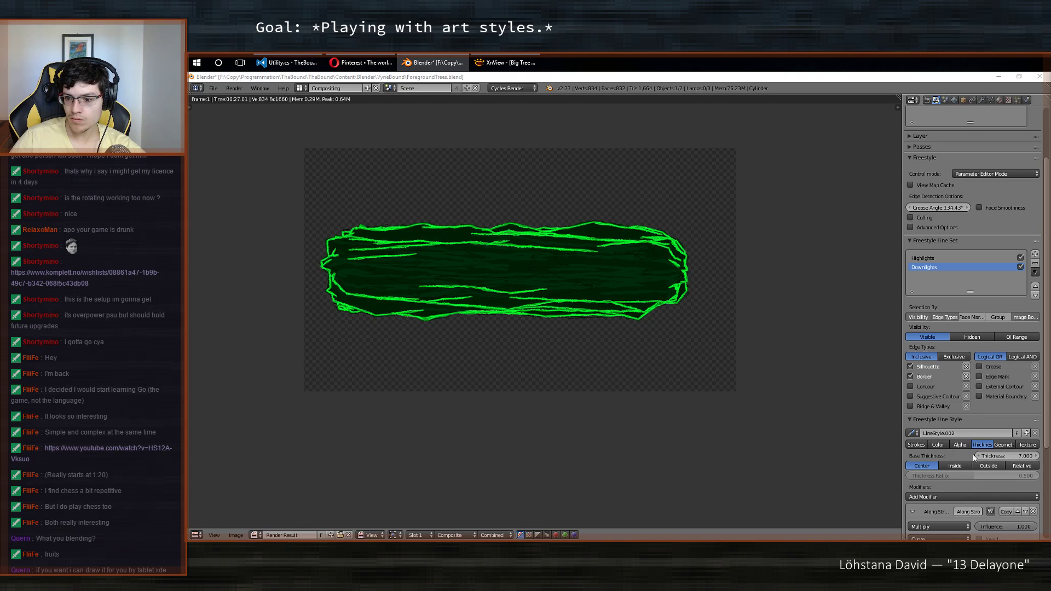
click(938, 445)
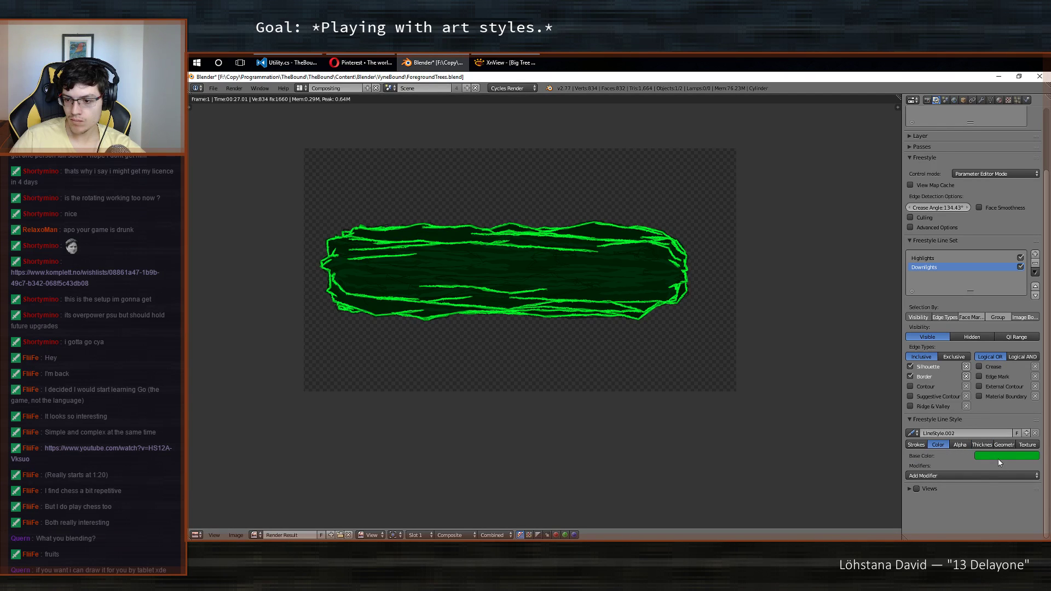
key(ctrl+s)
click(703, 357)
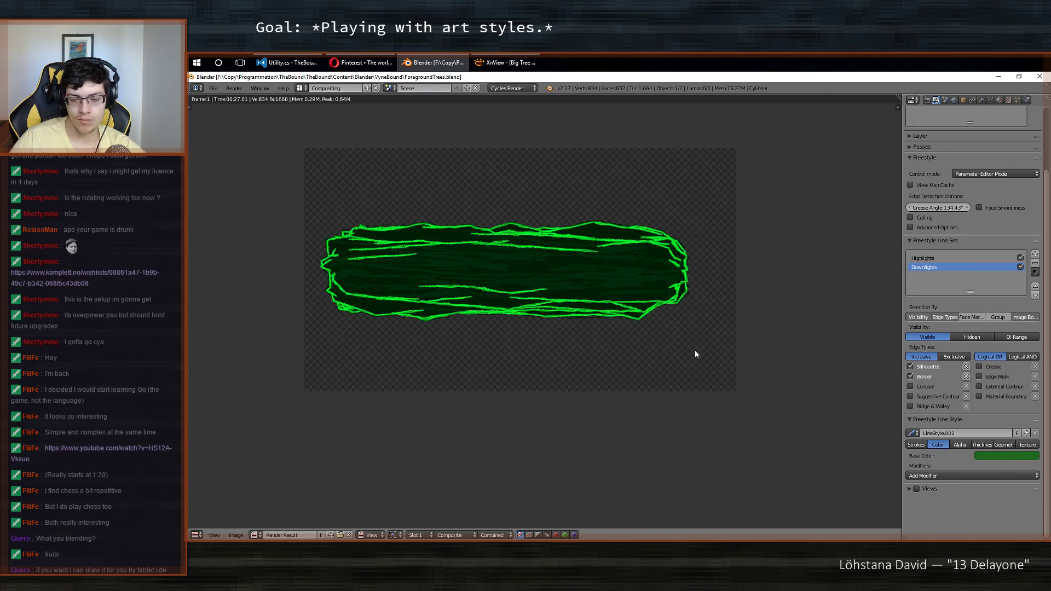
Render the scene with the adjusted line colors and display the DarkLines layer result.
key(F12)
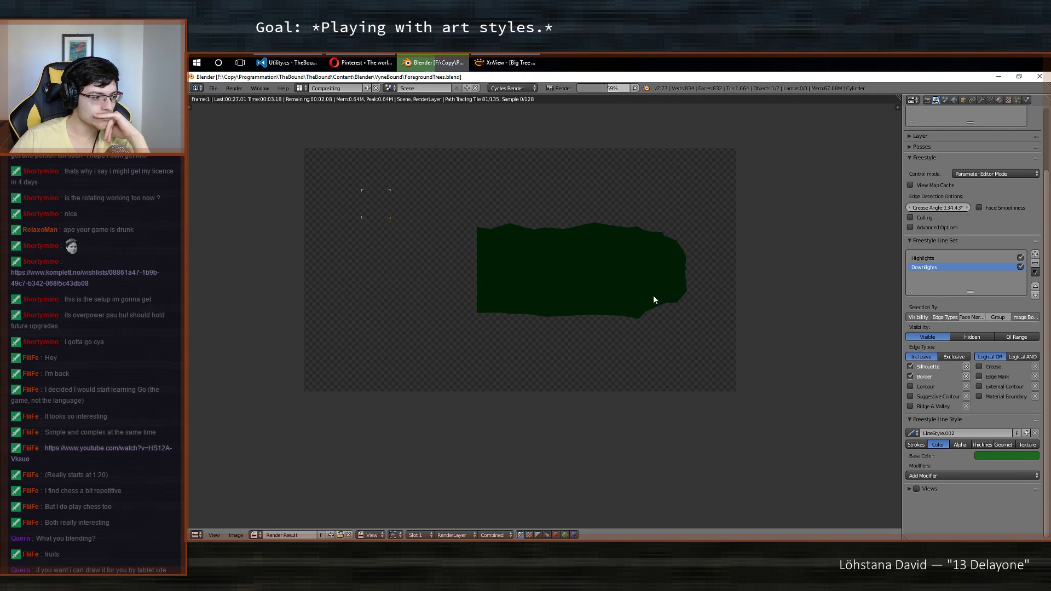
middle_drag(599, 291, 646, 382)
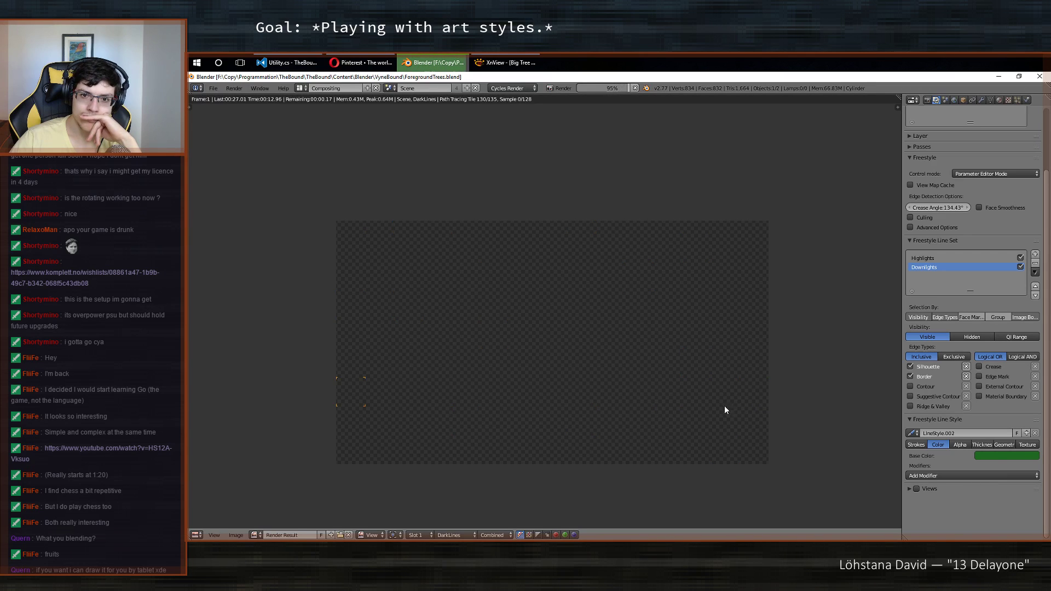
click(459, 535)
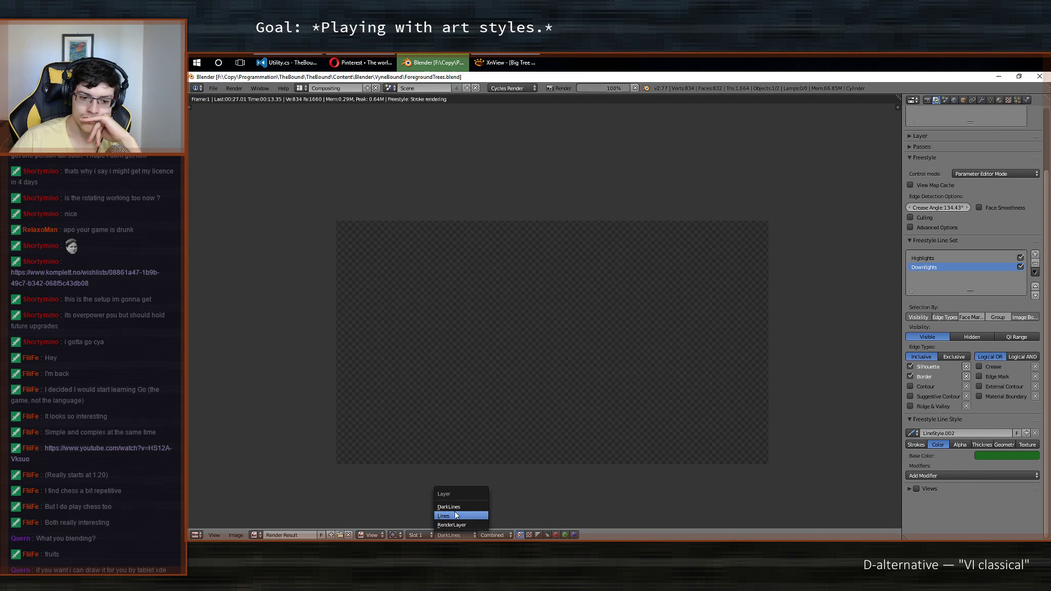
click(453, 507)
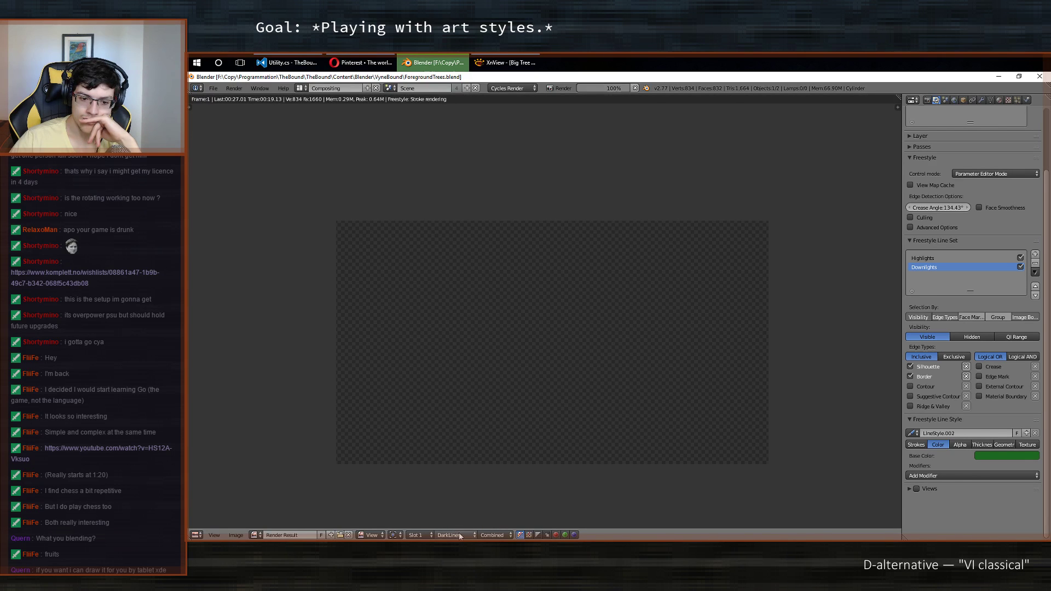
Display the render's Lines, RenderLayer and Composite results in turn, ending on the Composite layer.
click(457, 535)
click(455, 517)
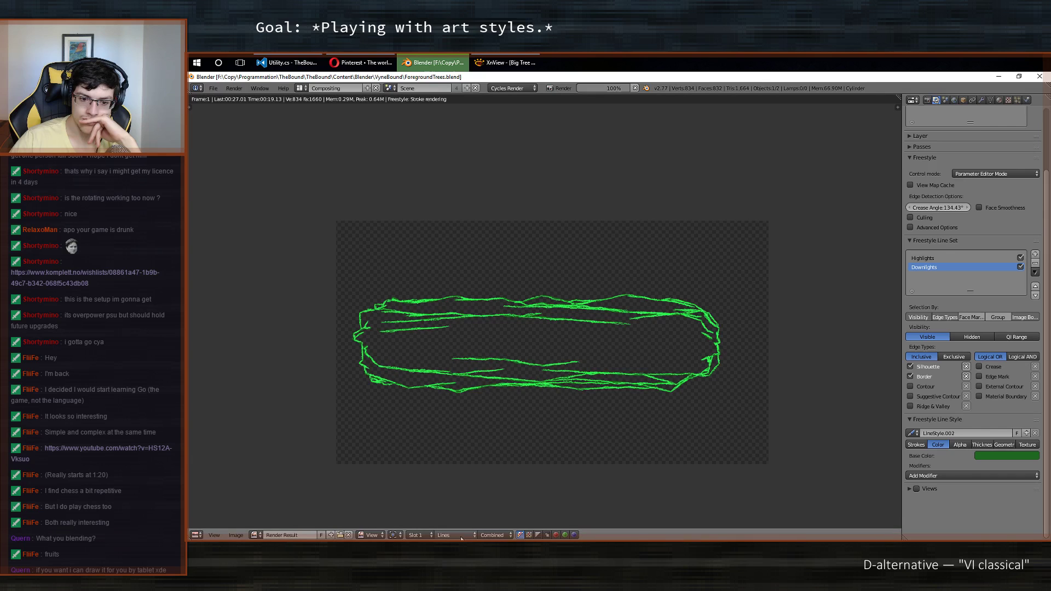
click(456, 535)
click(453, 508)
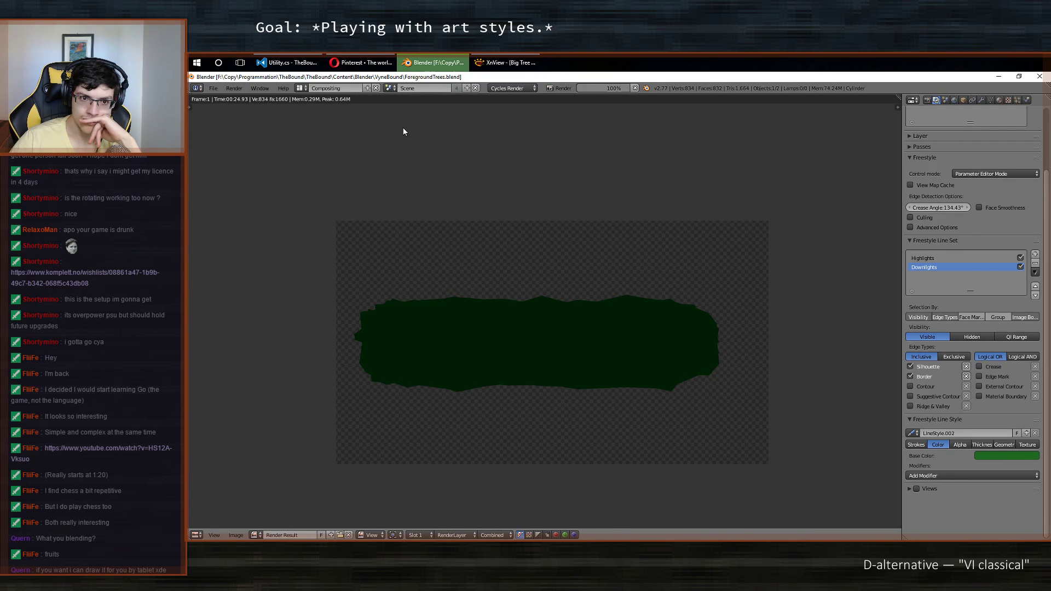
click(454, 535)
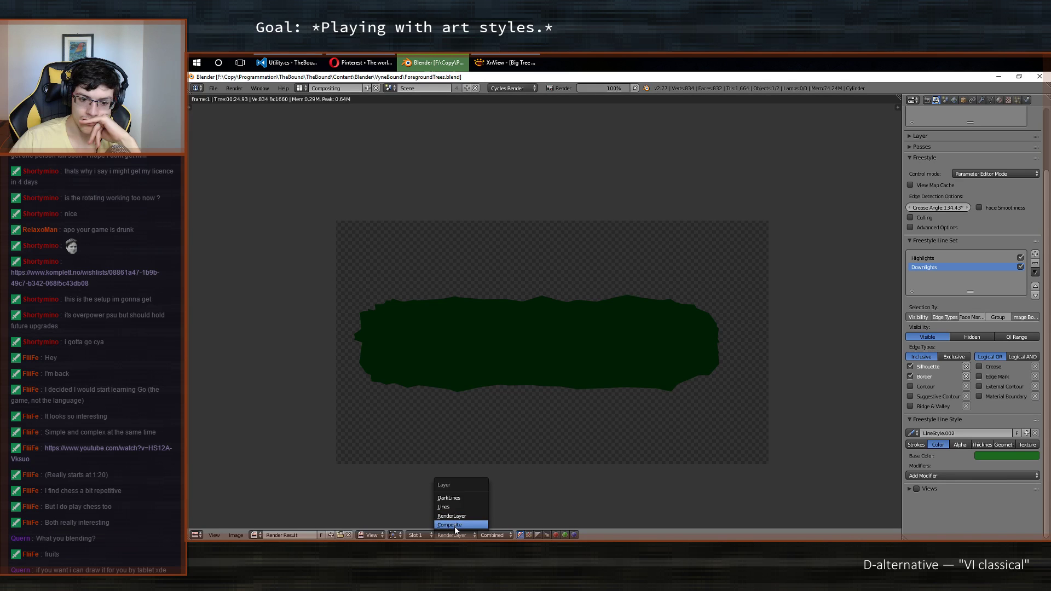
click(454, 526)
shift+scroll(535, 436, down, 3)
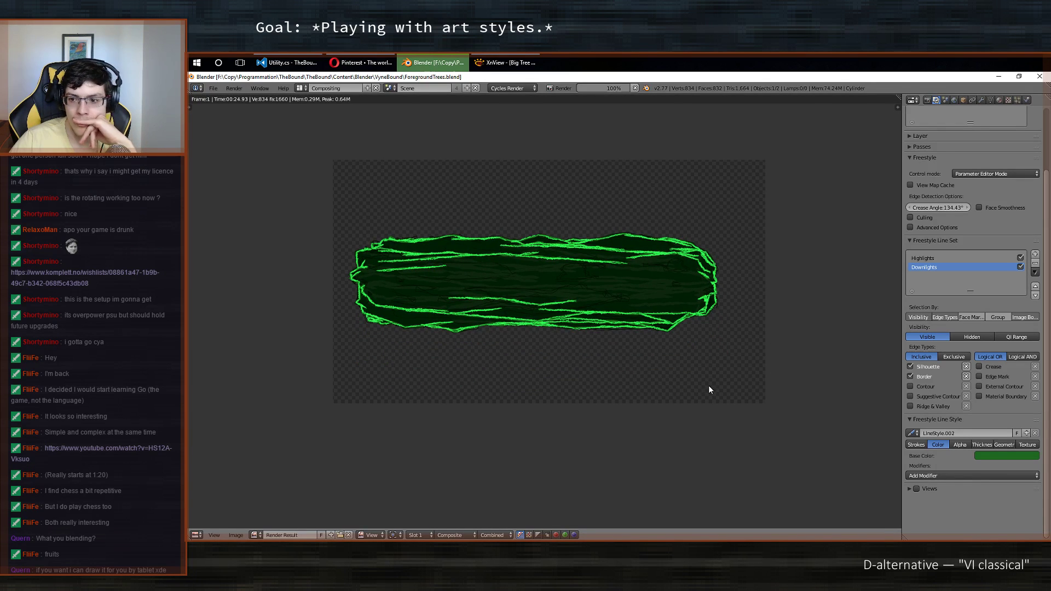
Open the Cylinder's Material.001 settings and cancel the running render job.
scroll(958, 396, up, 3)
click(999, 100)
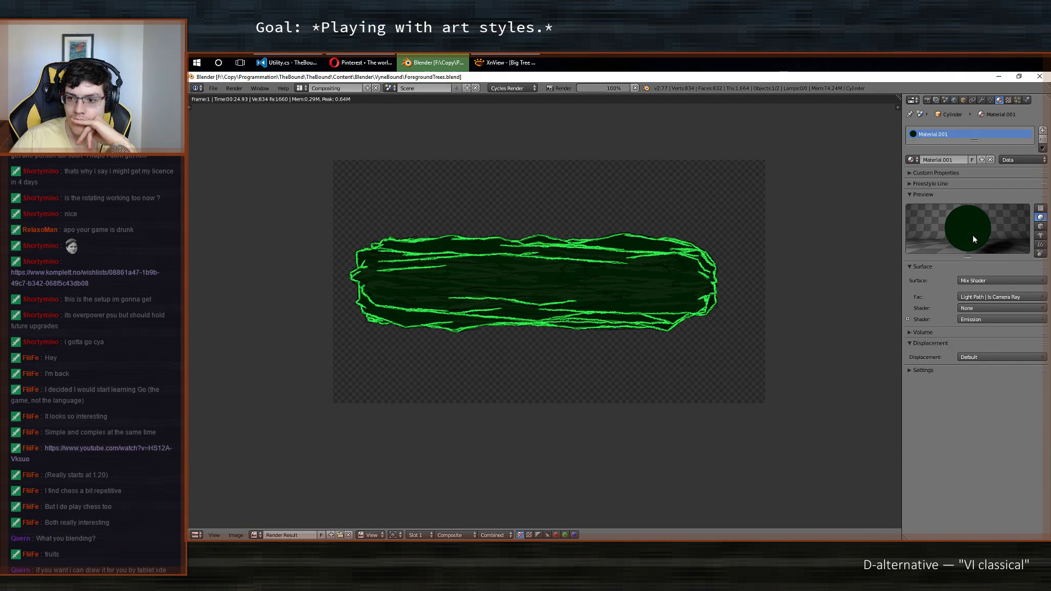
click(984, 280)
key(Escape)
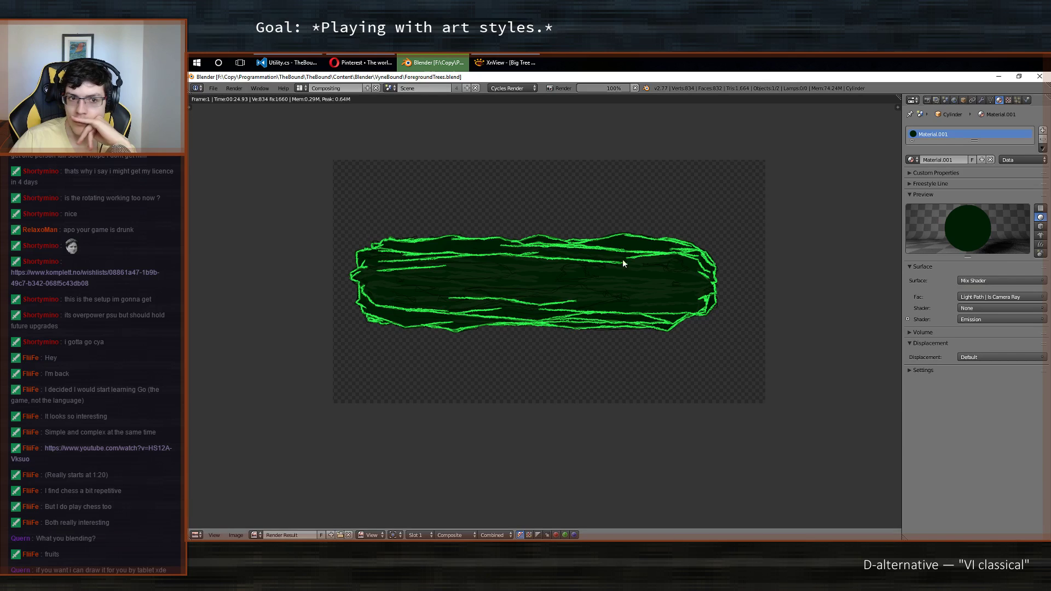
middle_drag(478, 253, 432, 253)
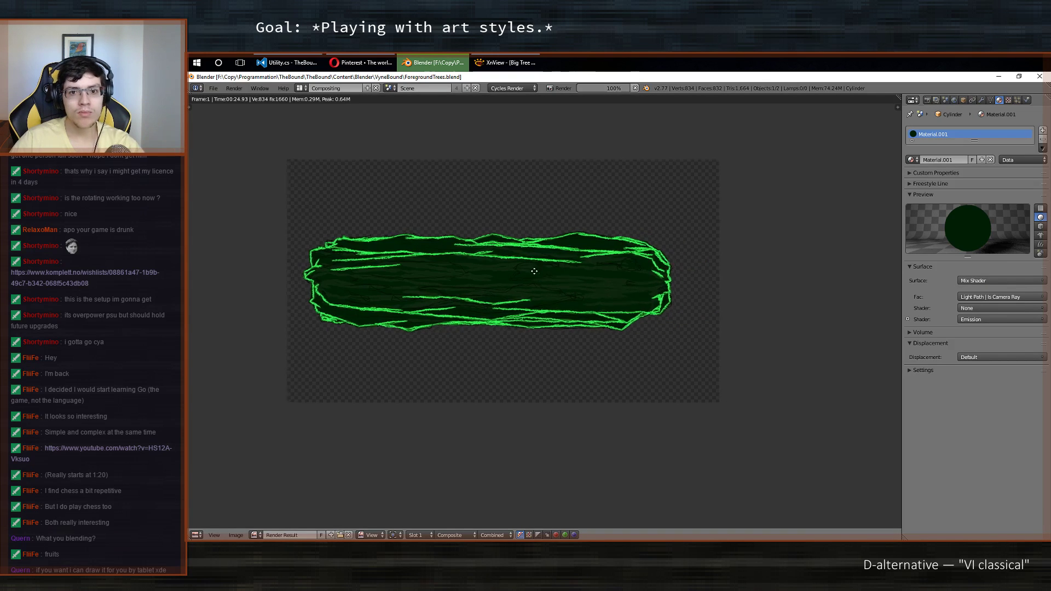
click(634, 89)
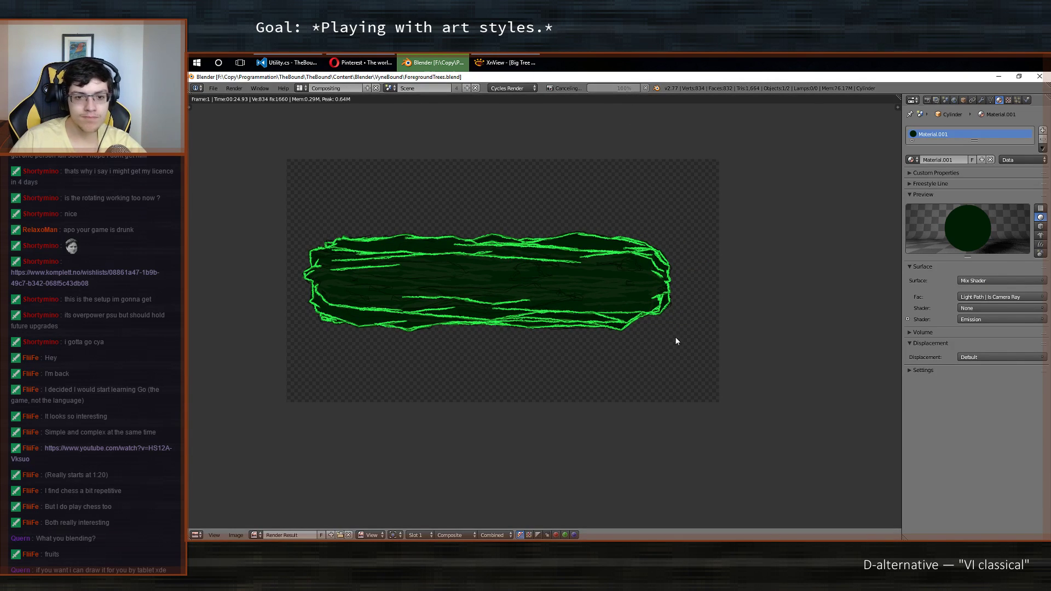
middle_drag(553, 312, 639, 323)
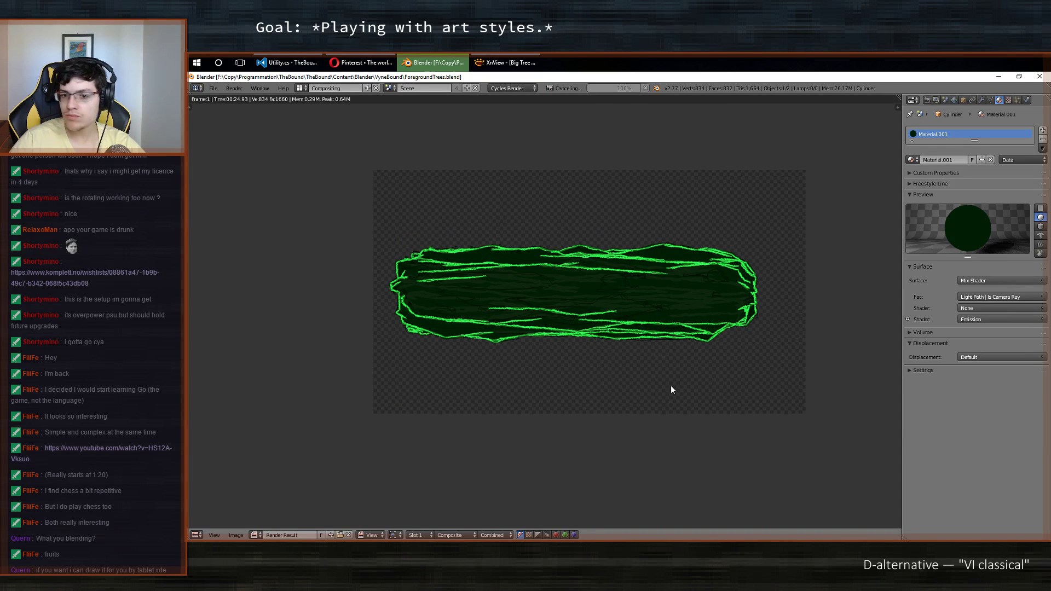
Switch back and forth between XnView and Blender to compare Big Tree Render.png with the Composite result.
click(498, 61)
click(499, 58)
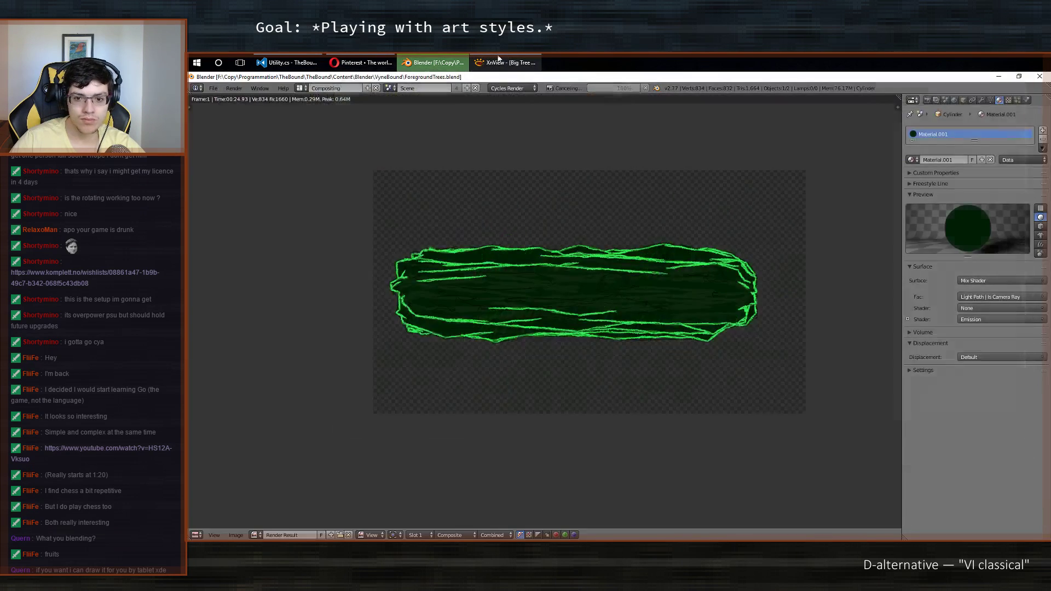
click(499, 58)
click(498, 58)
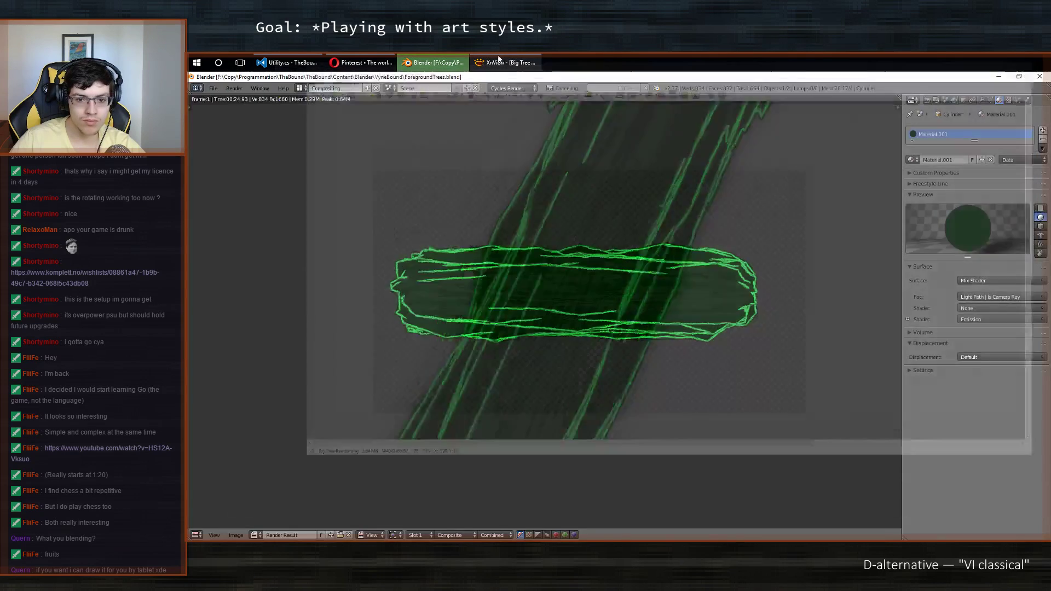
click(499, 58)
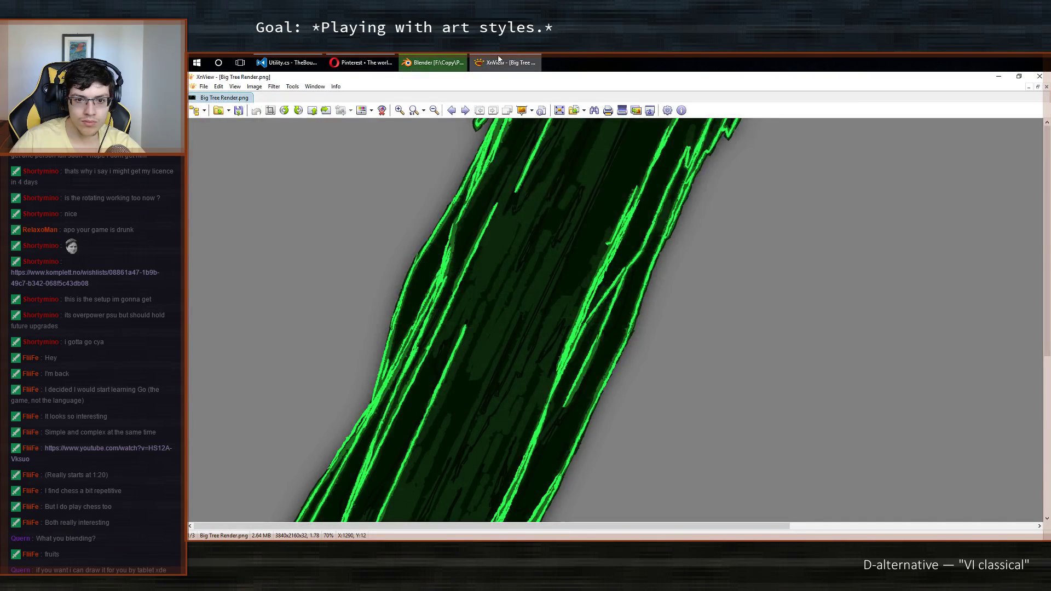
click(499, 58)
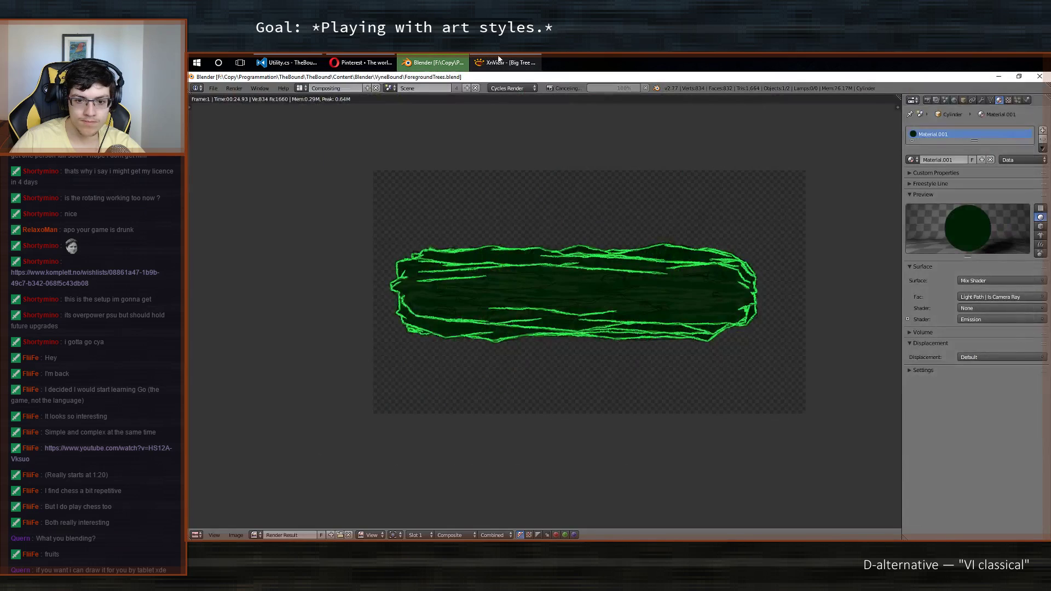
click(499, 58)
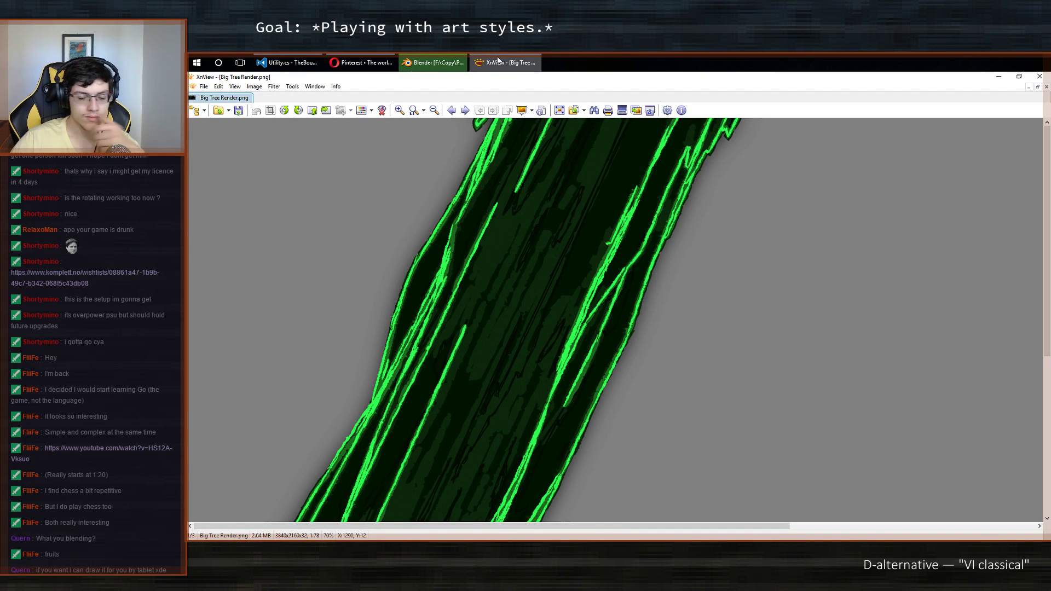
click(498, 58)
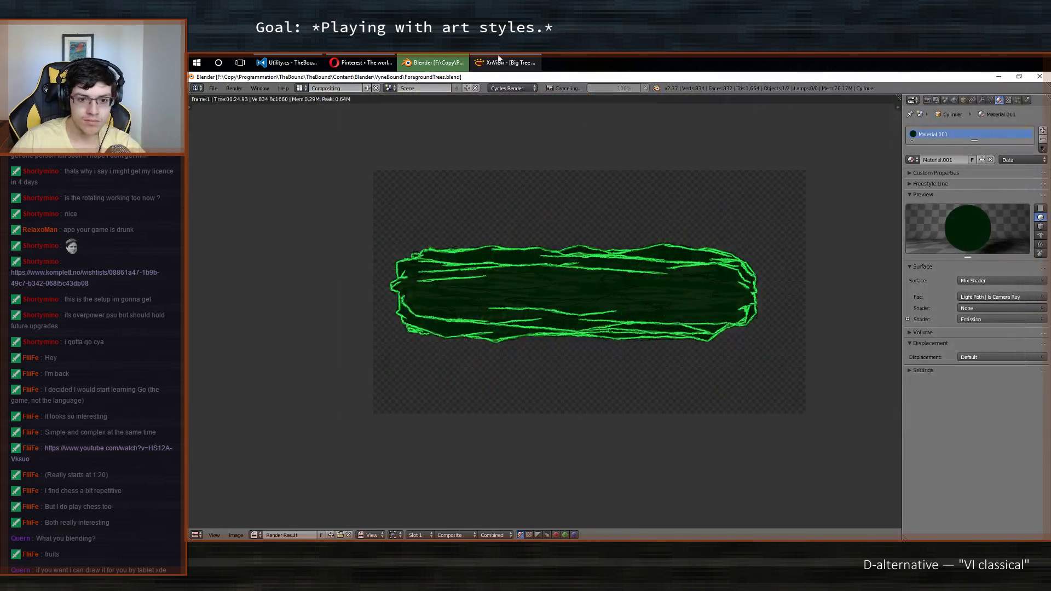
Inspect the Composite result's lines and fill up close, and check them against Big Tree Render.png once more.
scroll(549, 284, up, 4)
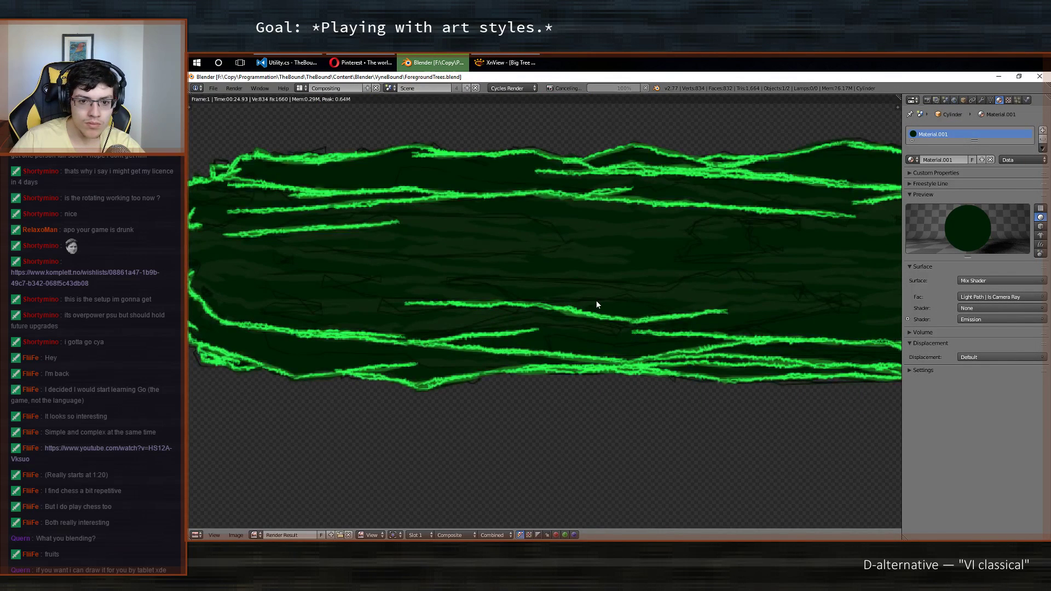
scroll(597, 300, down, 4)
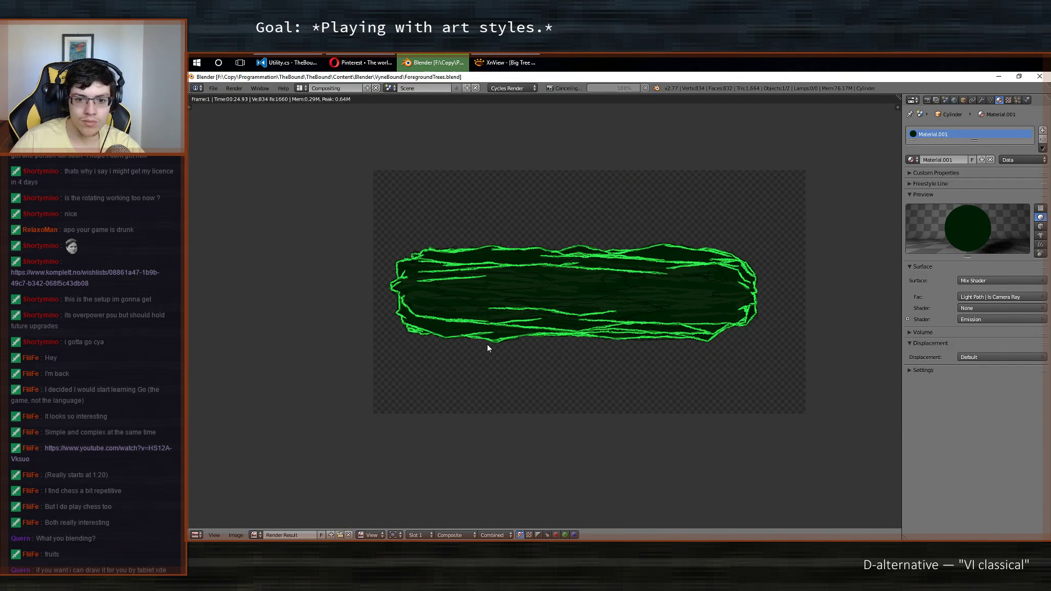
middle_drag(489, 348, 438, 344)
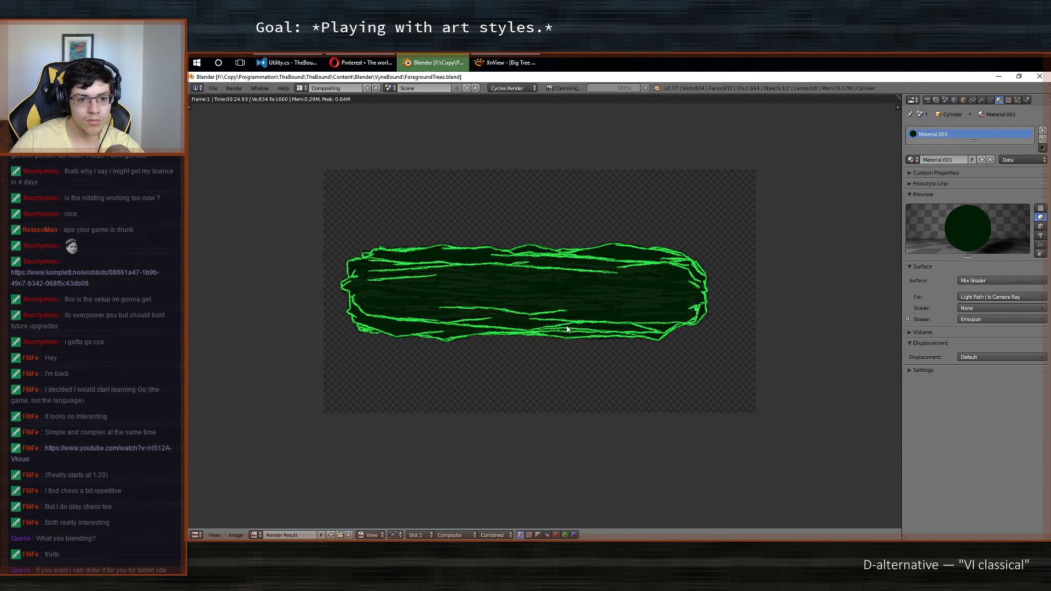
click(491, 59)
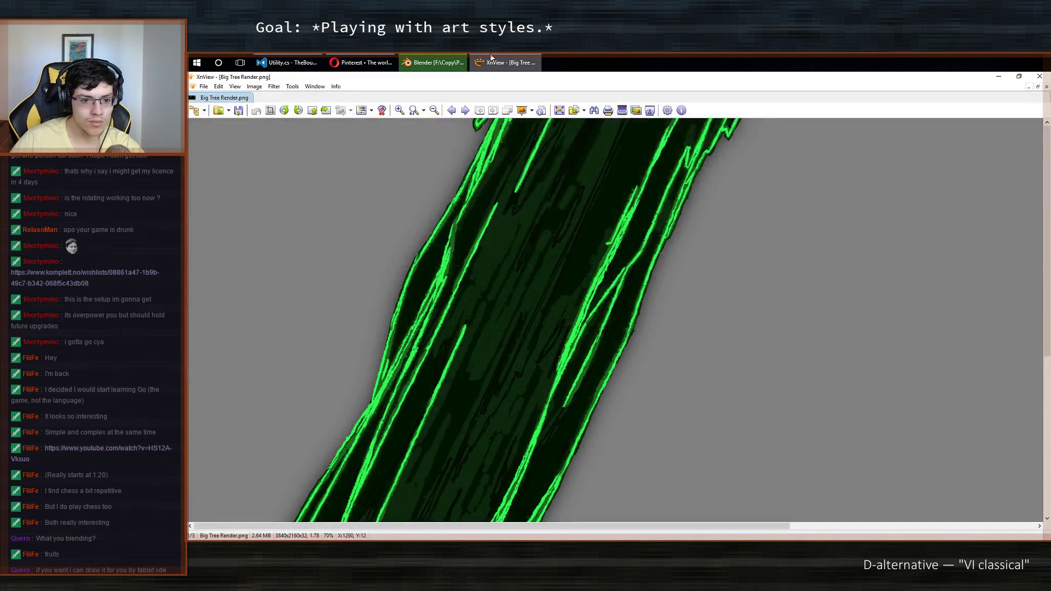
click(432, 61)
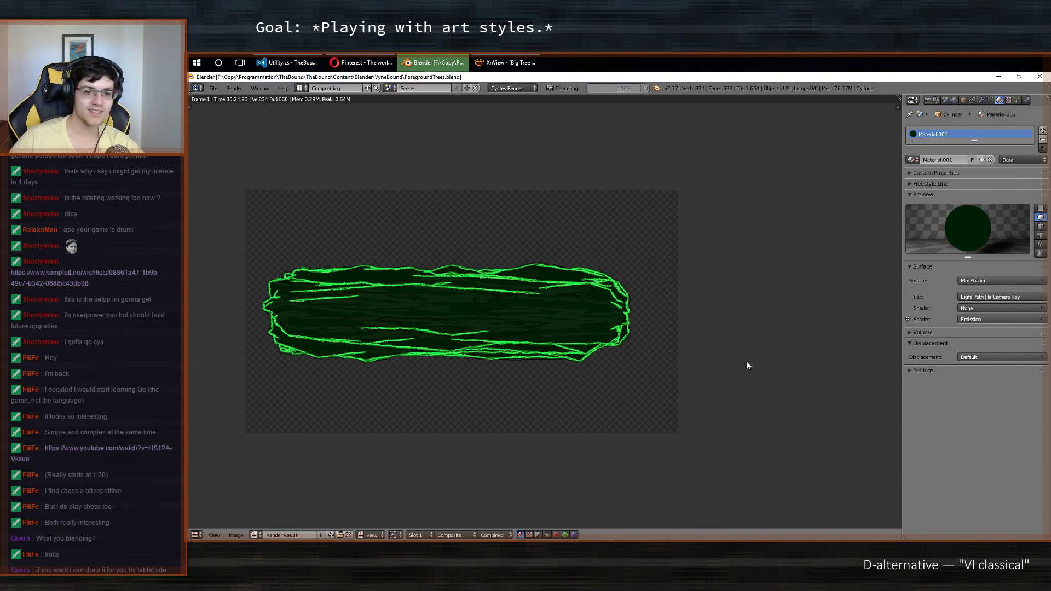
middle_drag(747, 361, 707, 366)
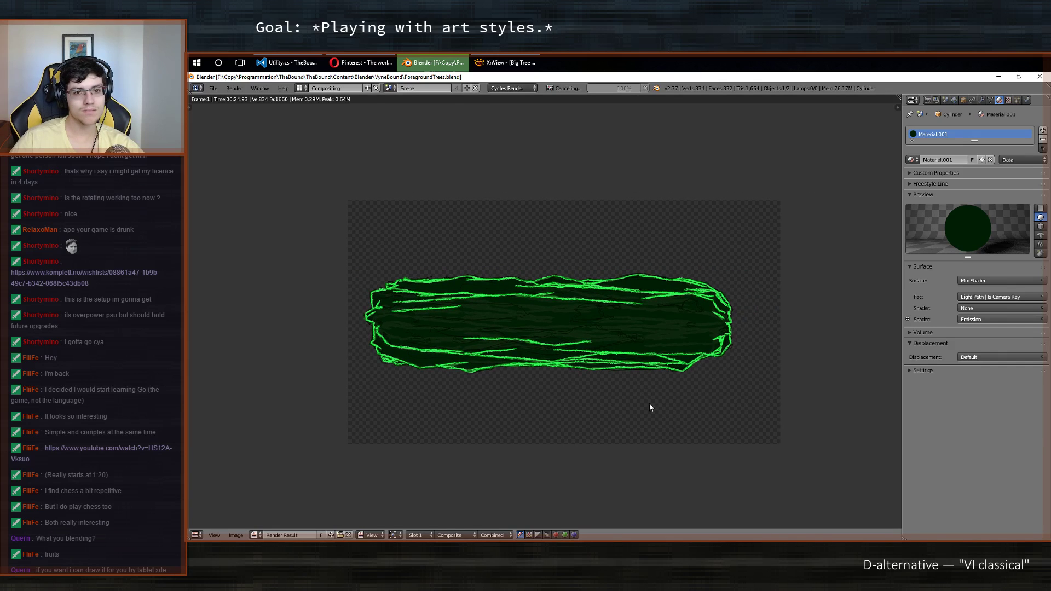
Examine the trunk's fill and line colors in Big Tree Render.png in XnView, and return to the Composite result in Blender.
click(502, 59)
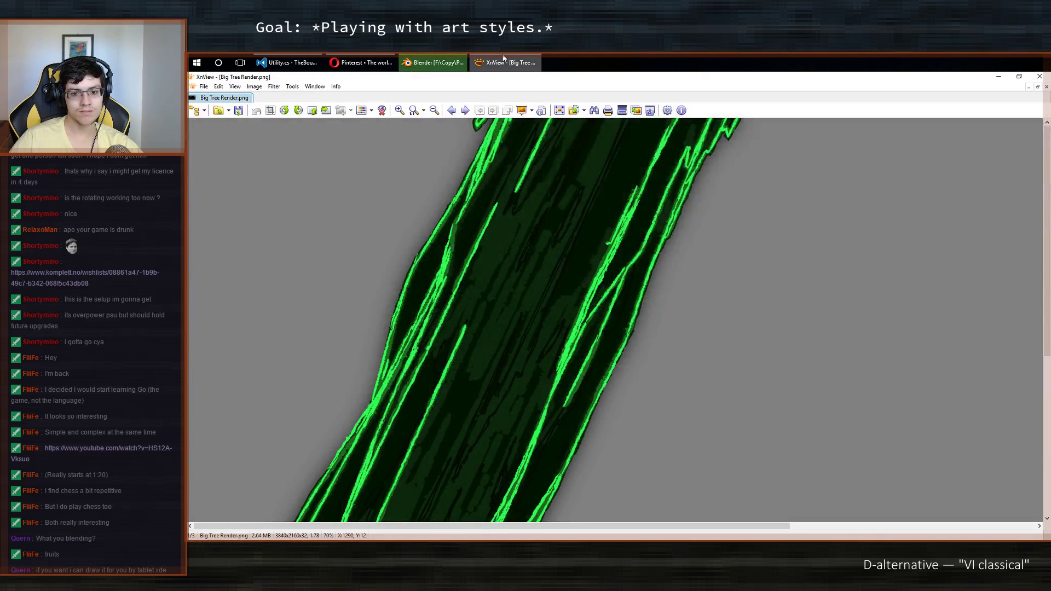
double_click(616, 258)
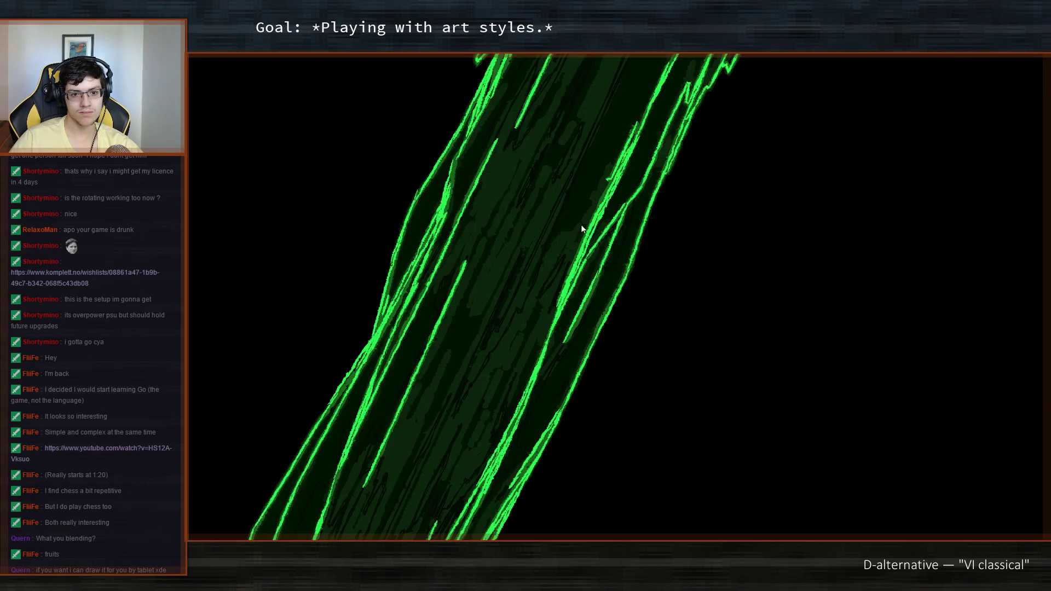
double_click(609, 192)
drag(609, 192, 676, 121)
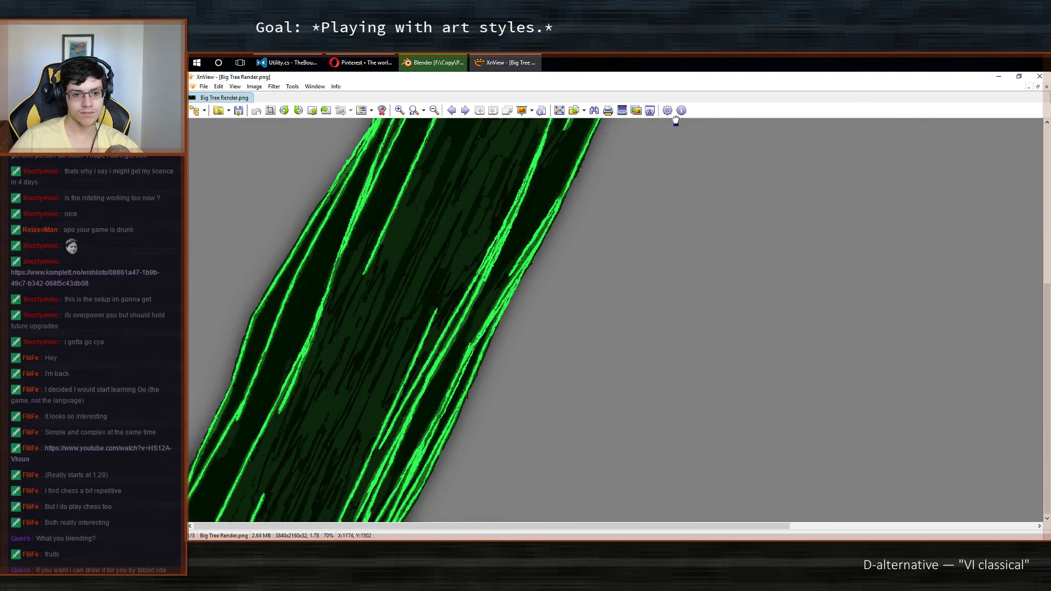
drag(690, 179, 621, 210)
drag(507, 412, 606, 435)
drag(589, 400, 569, 208)
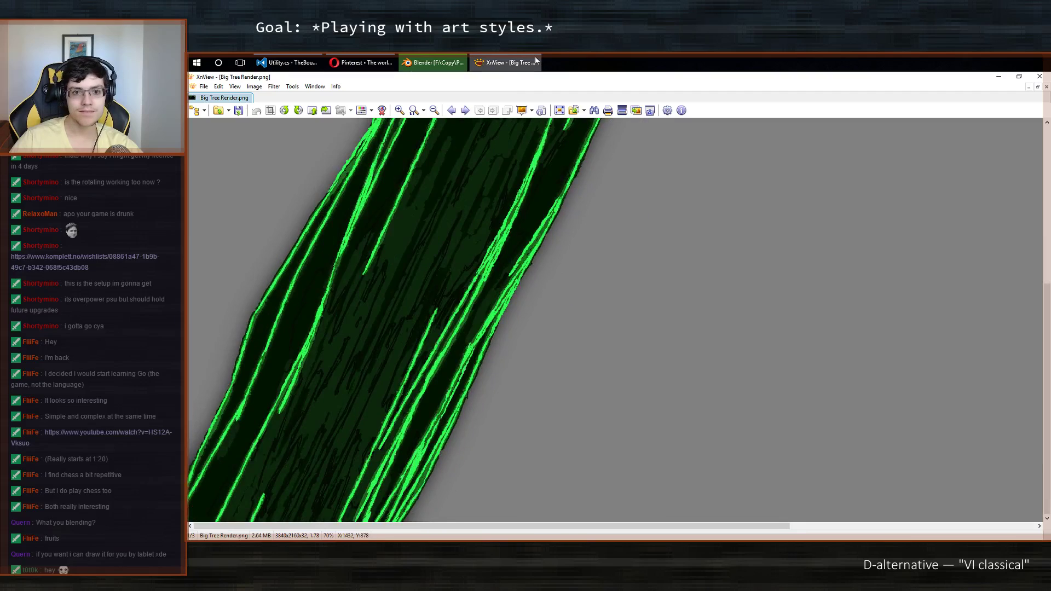
click(534, 61)
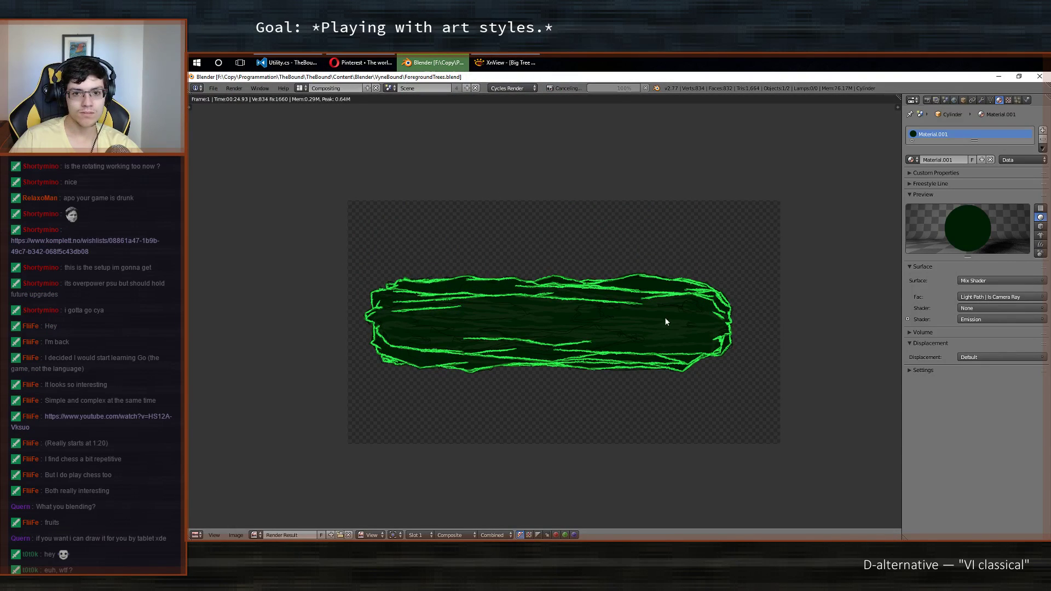
middle_drag(431, 399, 387, 375)
middle_drag(727, 323, 646, 302)
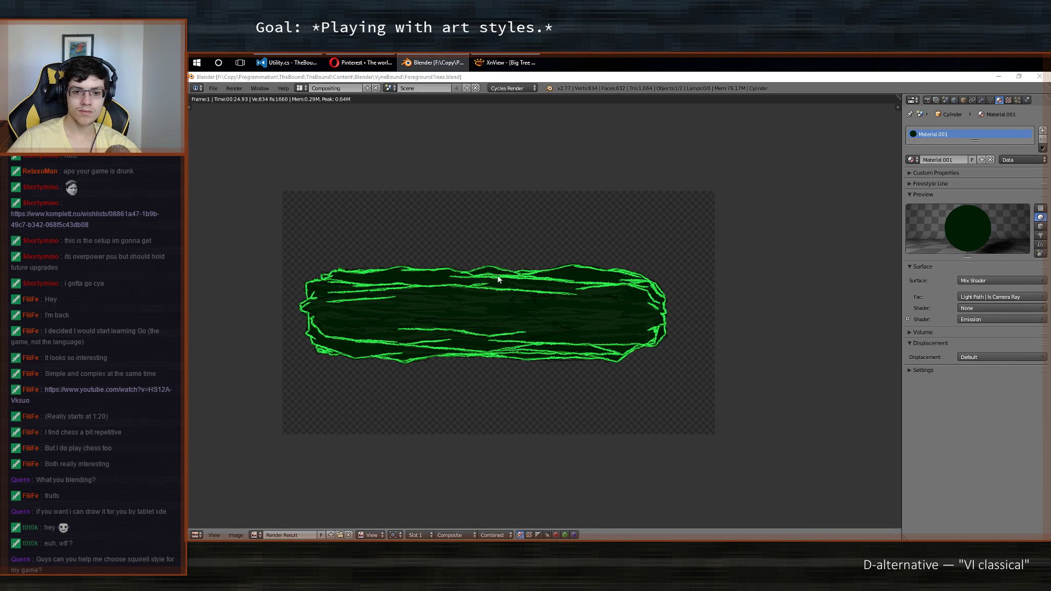
Set the Emission color in Material.001's shader nodes to a darker green and save over ForegroundTrees.blend.
key(shift+F3)
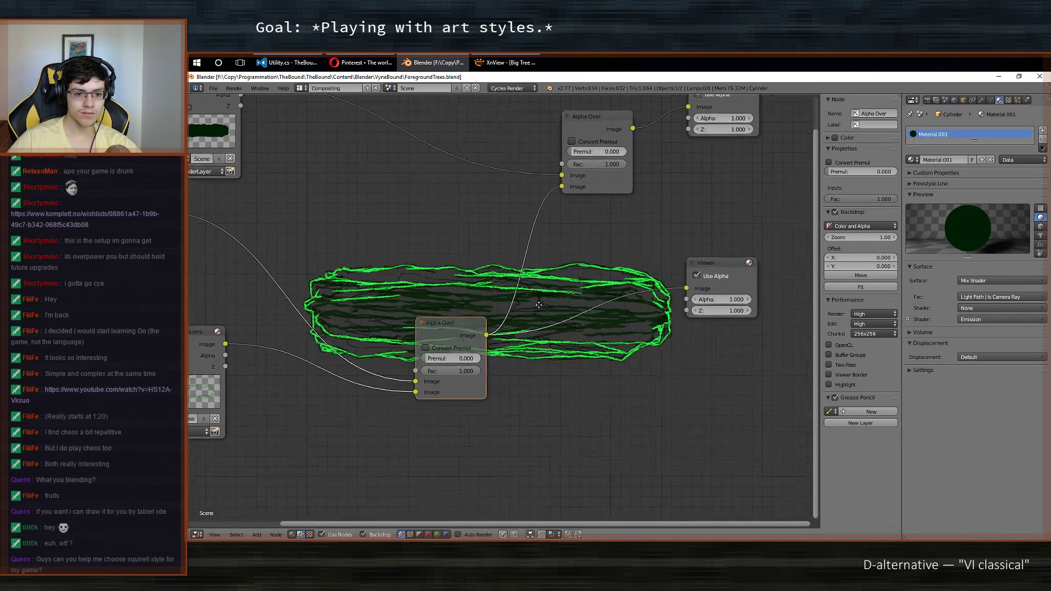
middle_drag(529, 332, 493, 338)
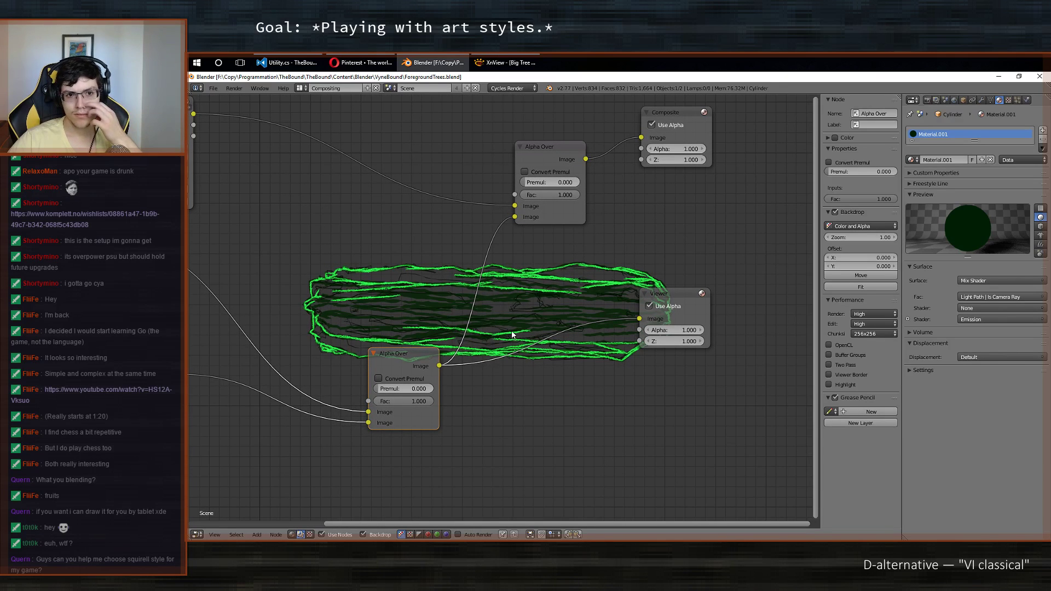
click(293, 534)
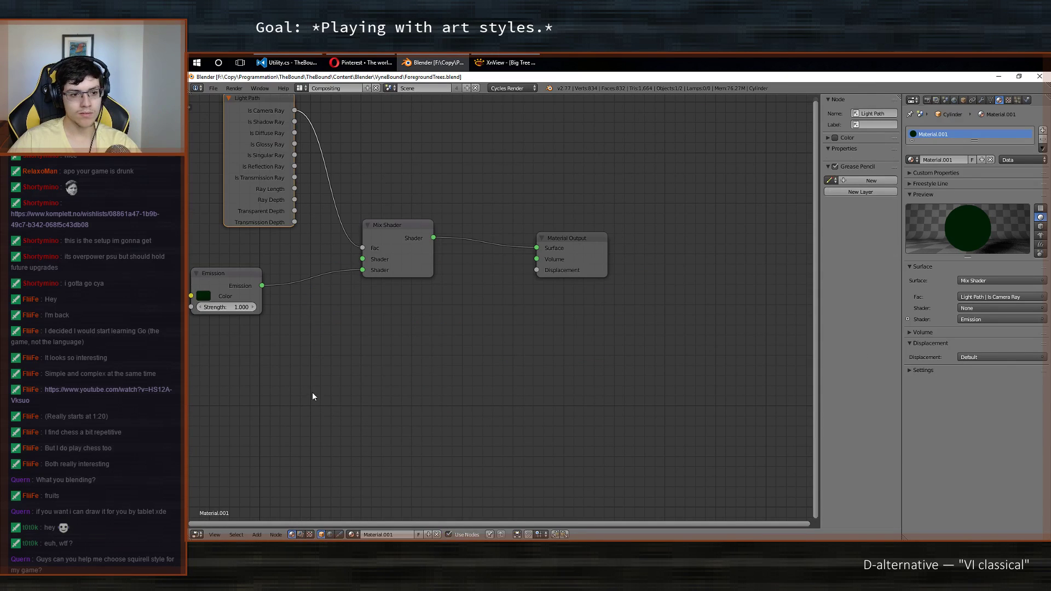
middle_drag(436, 353, 526, 361)
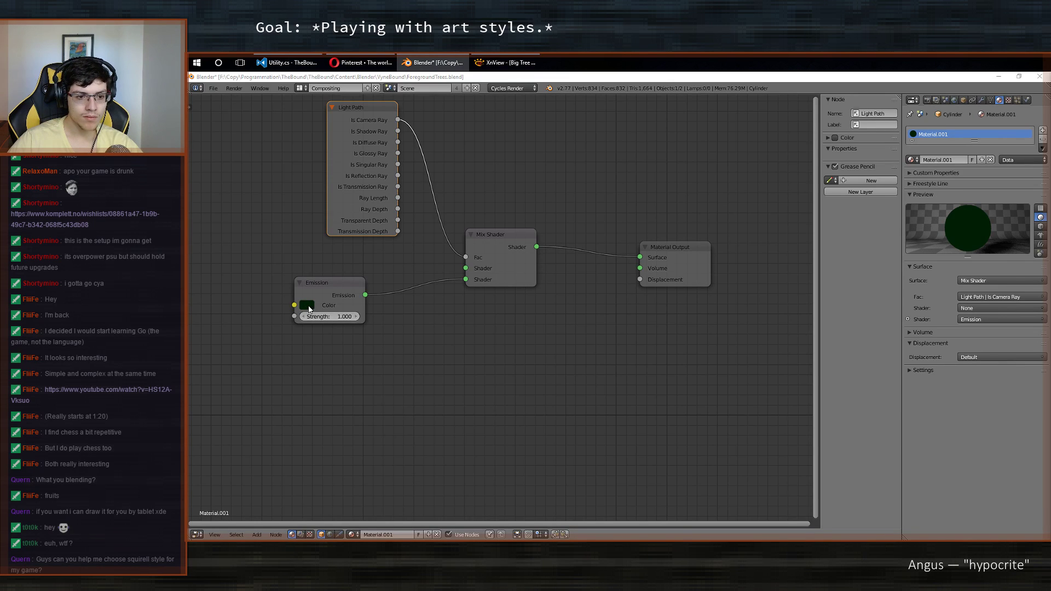
click(321, 293)
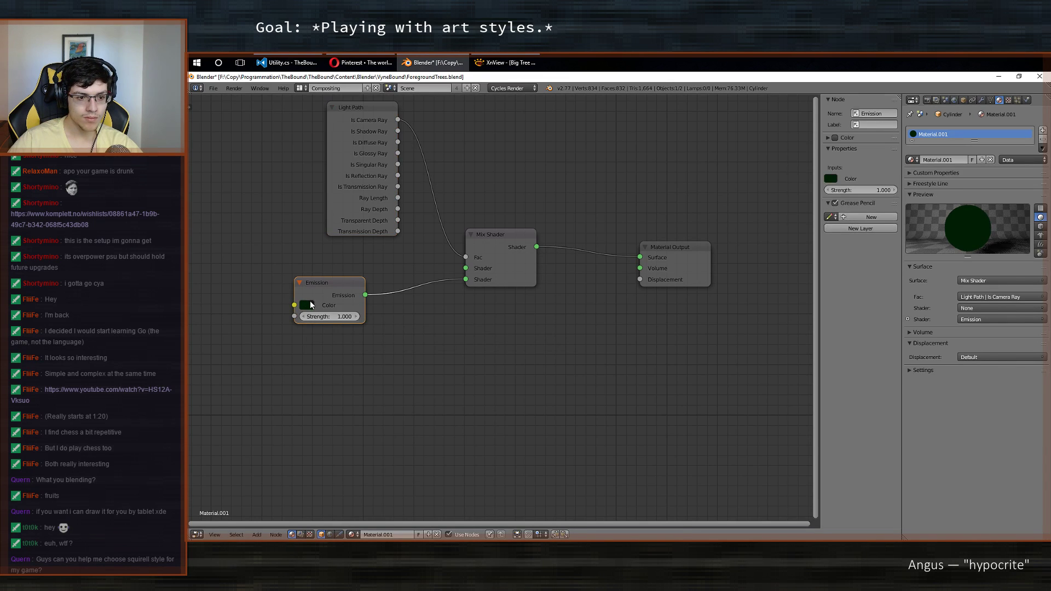
key(ctrl+s)
click(359, 330)
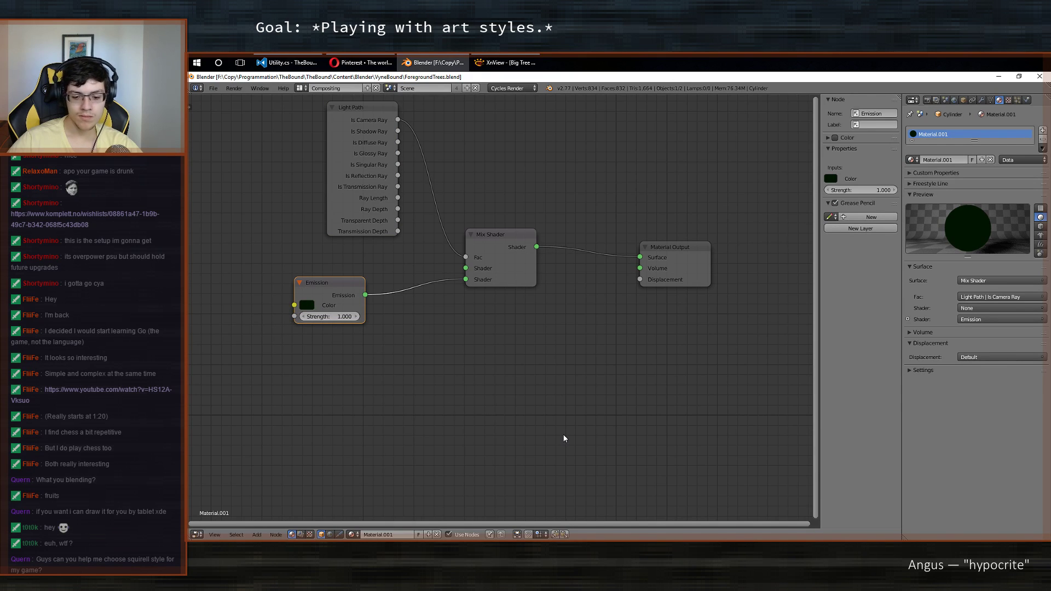
Render the ForegroundTrees scene and cycle the result between the DarkLines, Lines and RenderLayer layers while it computes.
key(F12)
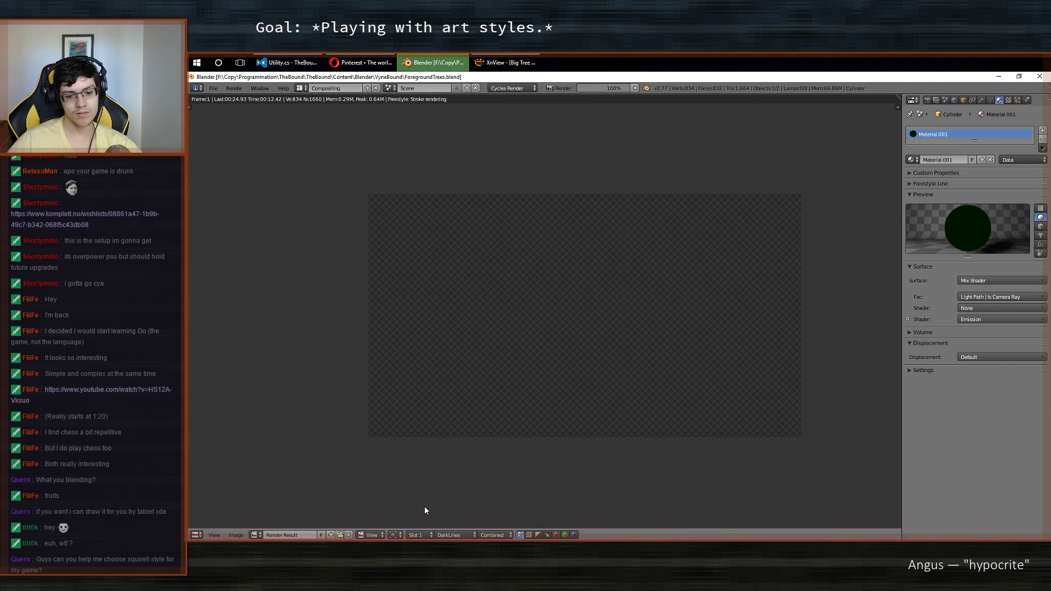
click(450, 535)
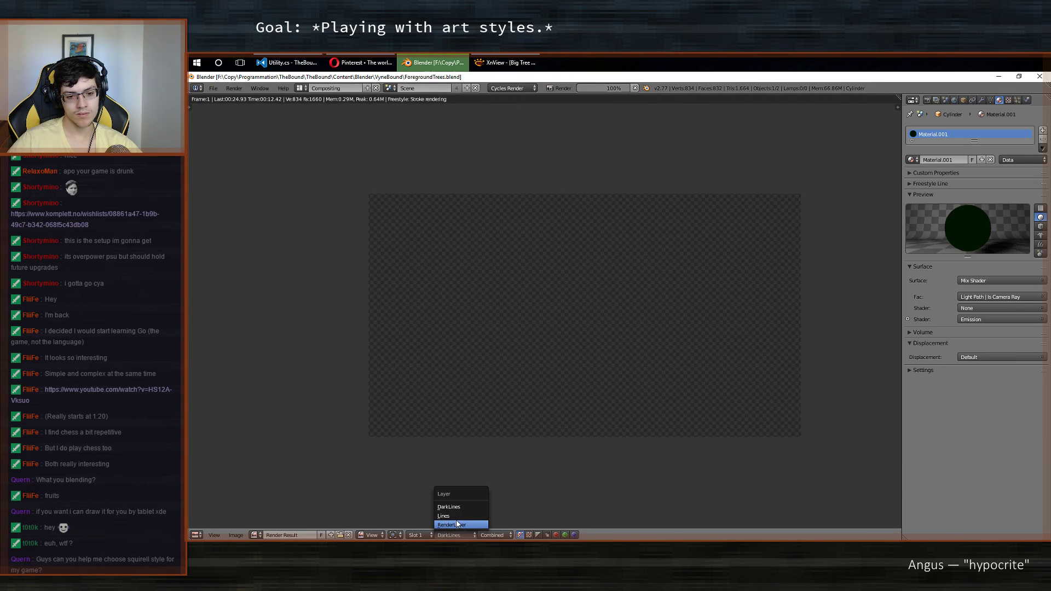
click(458, 525)
click(467, 535)
click(448, 516)
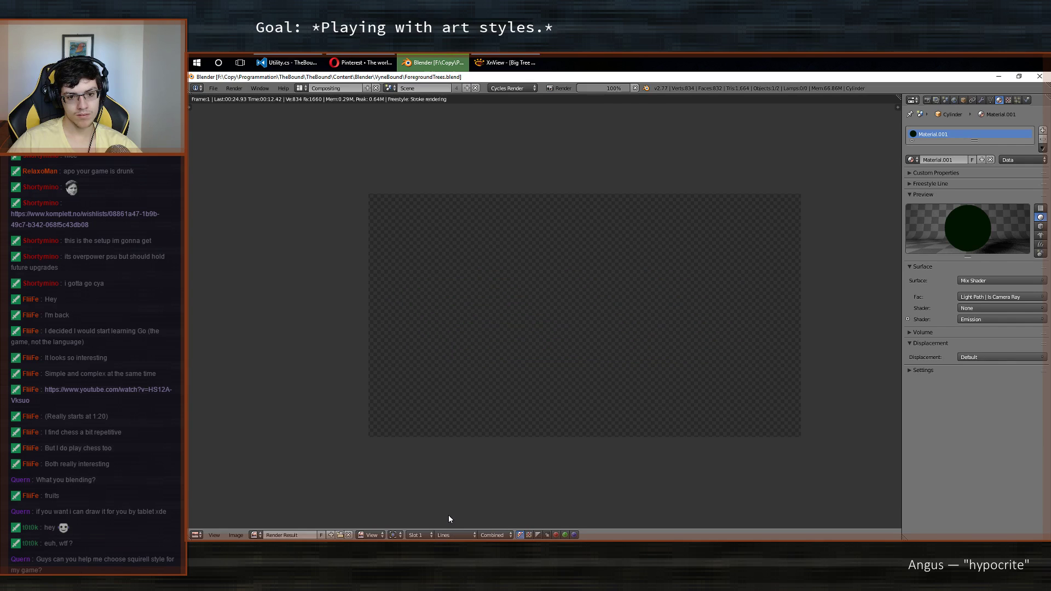
click(454, 535)
click(457, 508)
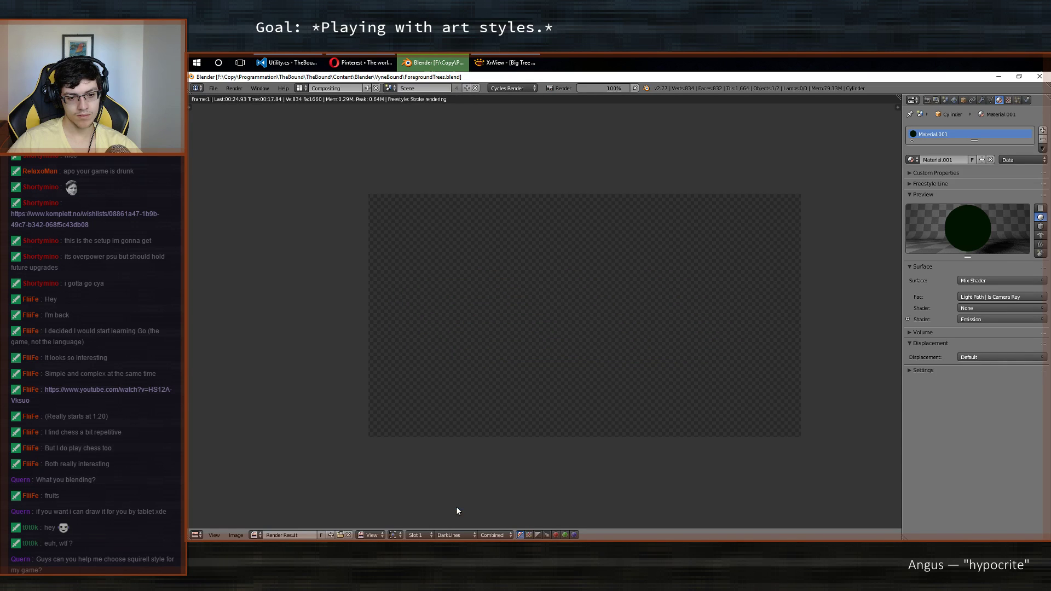
click(455, 536)
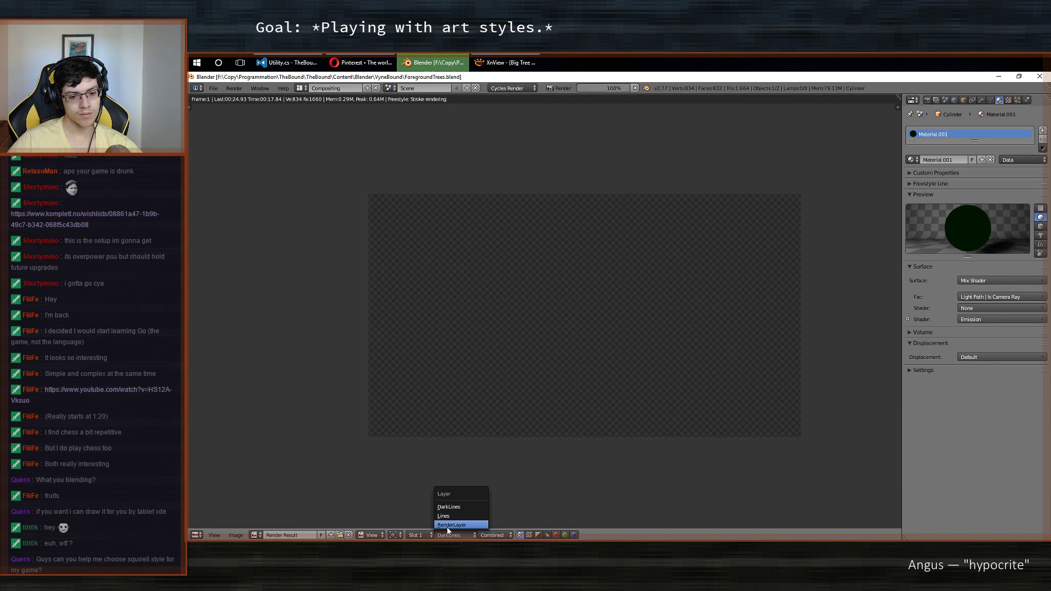
click(447, 525)
click(450, 535)
click(449, 507)
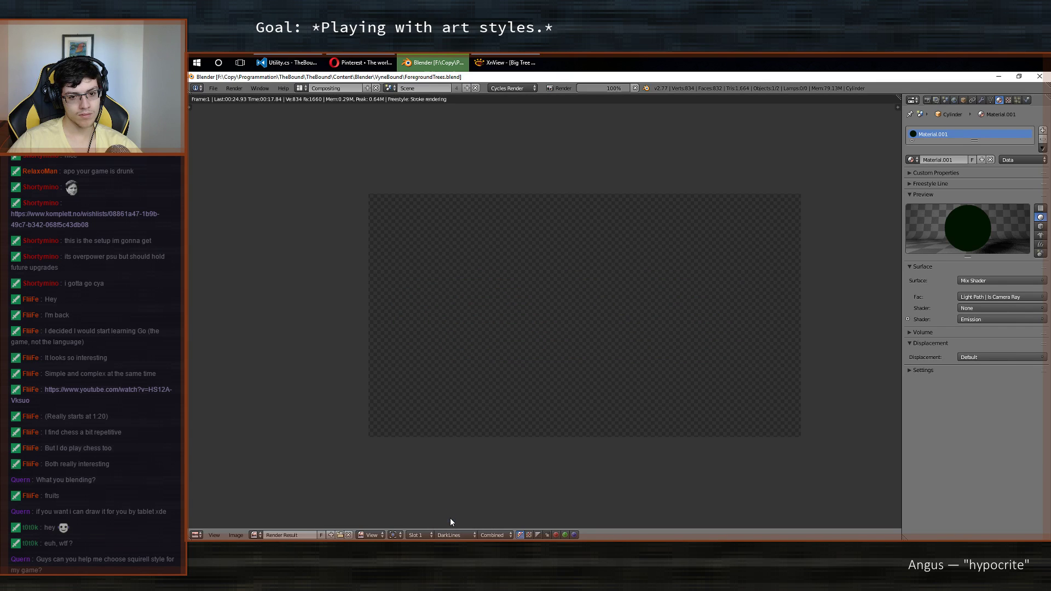
Display the Composite layer of the render result to see the whole trunk.
click(453, 535)
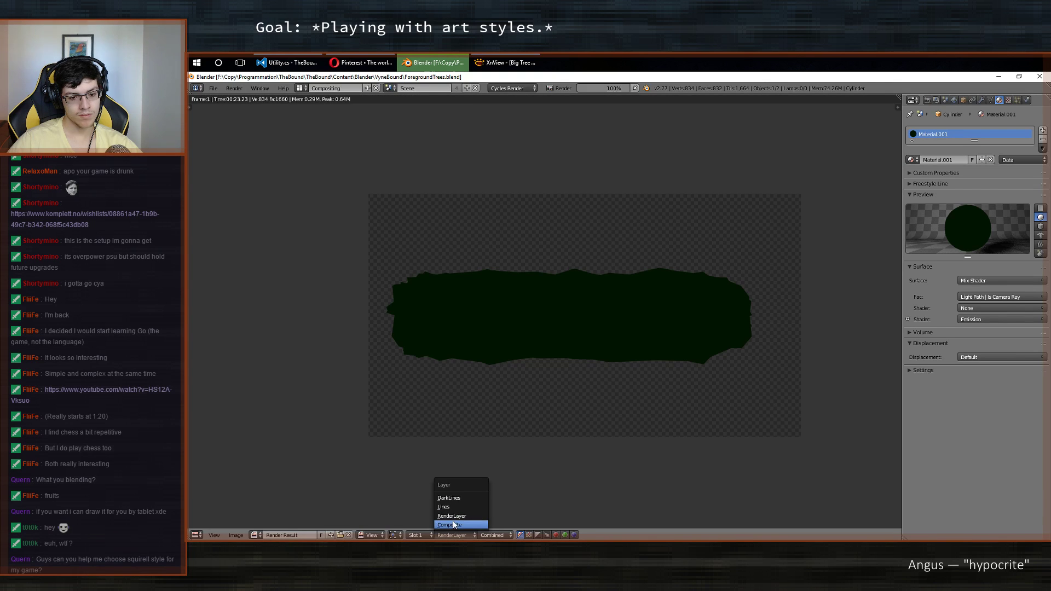
click(455, 524)
middle_drag(599, 439, 554, 414)
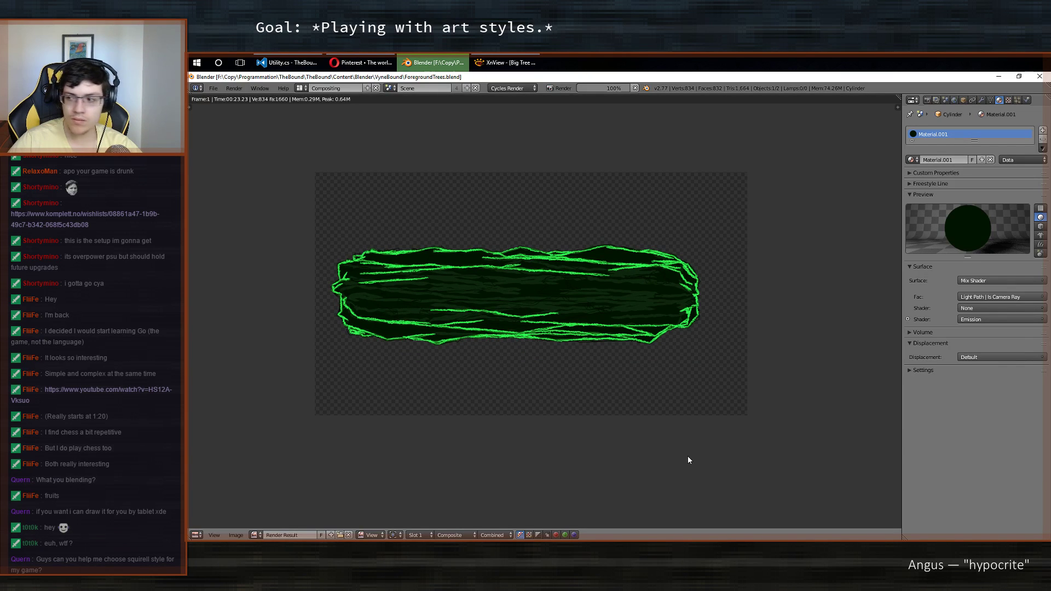
Alternate between Big Tree Render.png in XnView and the Composite result in Blender to compare their fill and line colors.
click(534, 58)
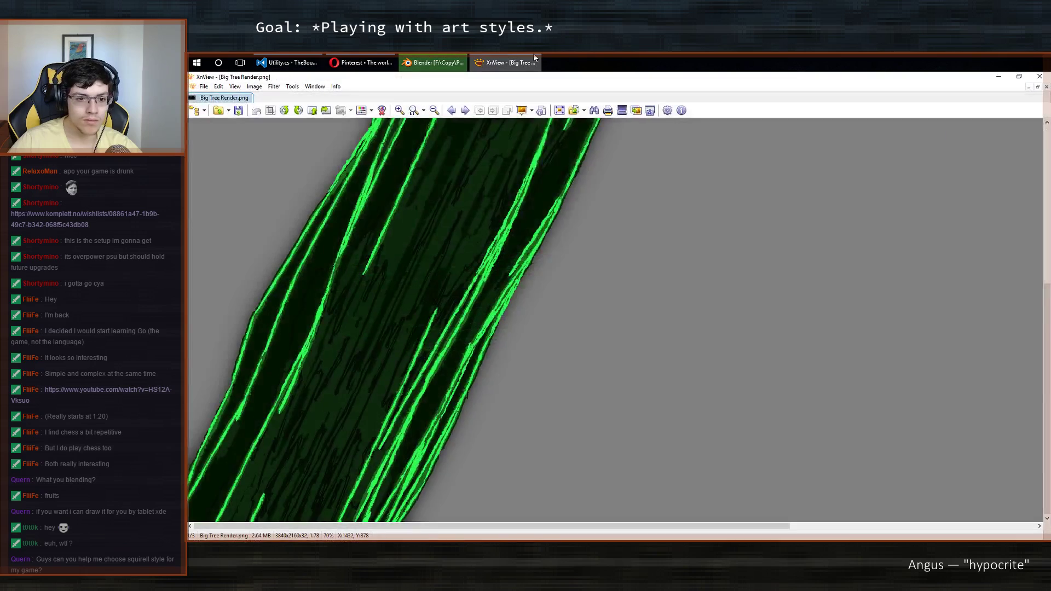
click(534, 57)
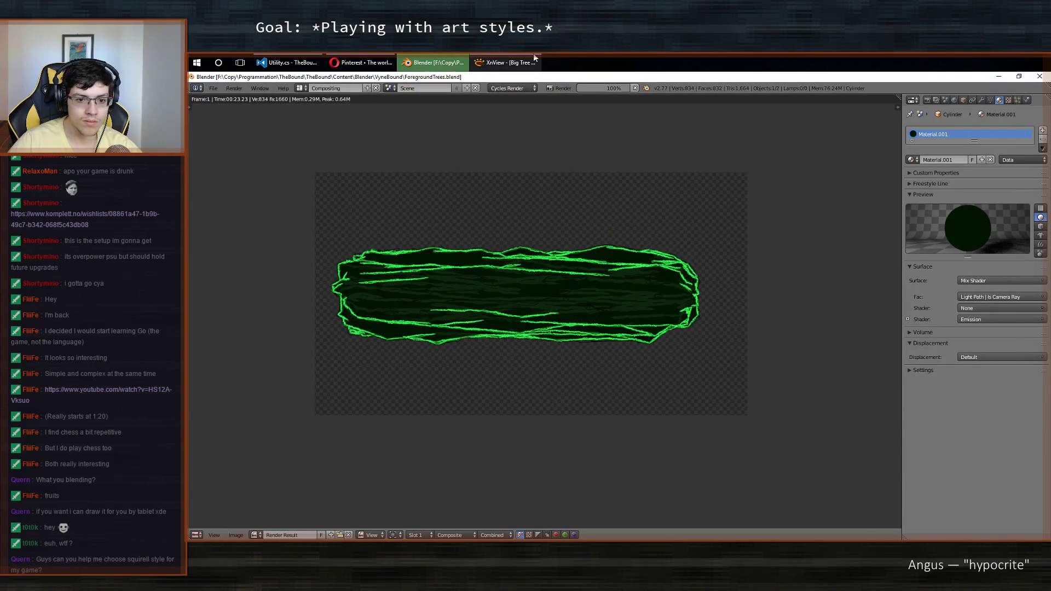
click(534, 57)
click(534, 57)
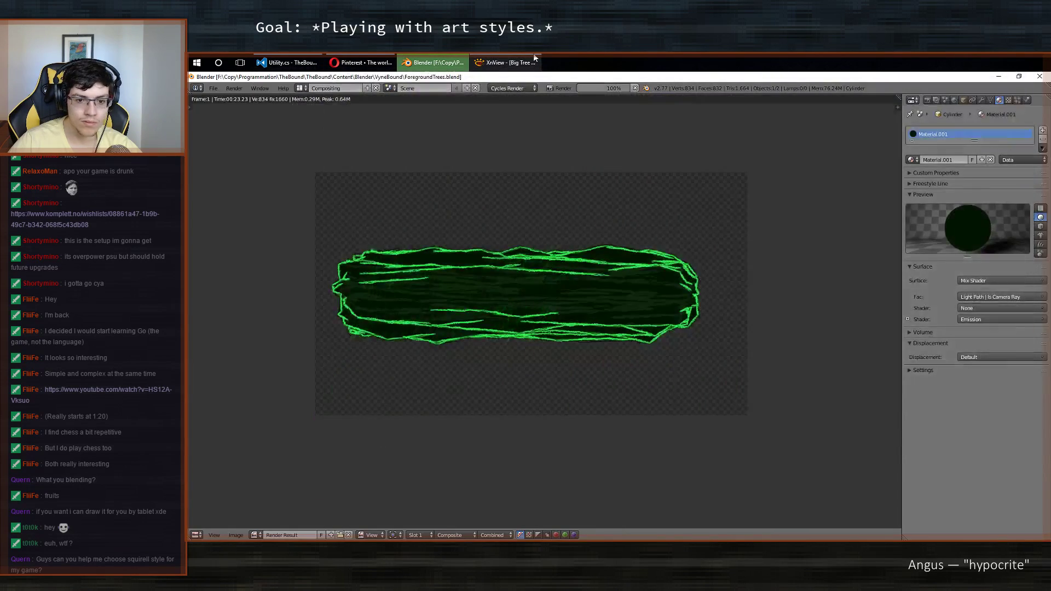
click(534, 57)
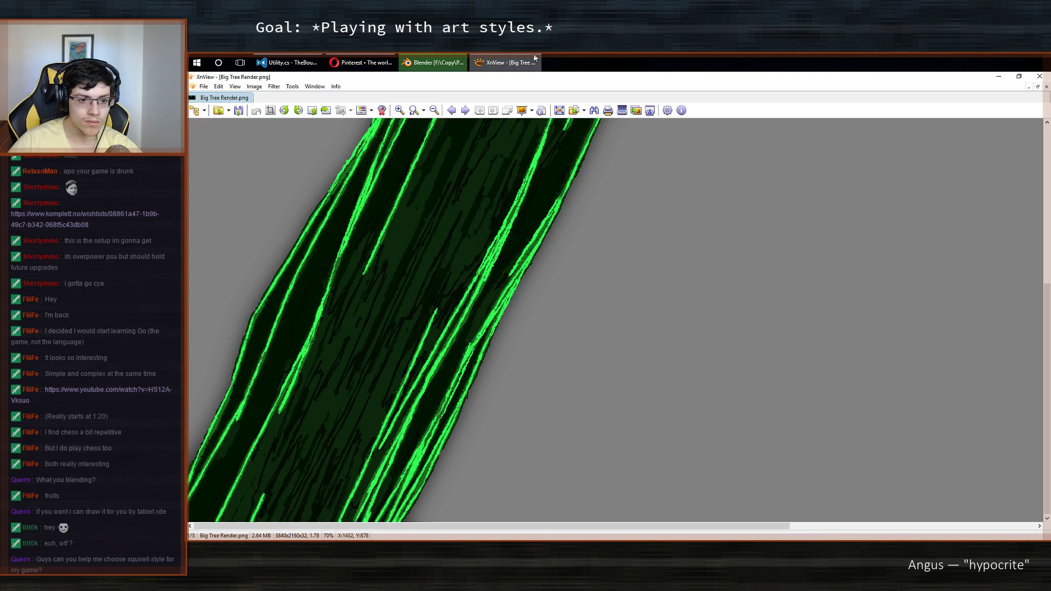
click(534, 55)
click(534, 55)
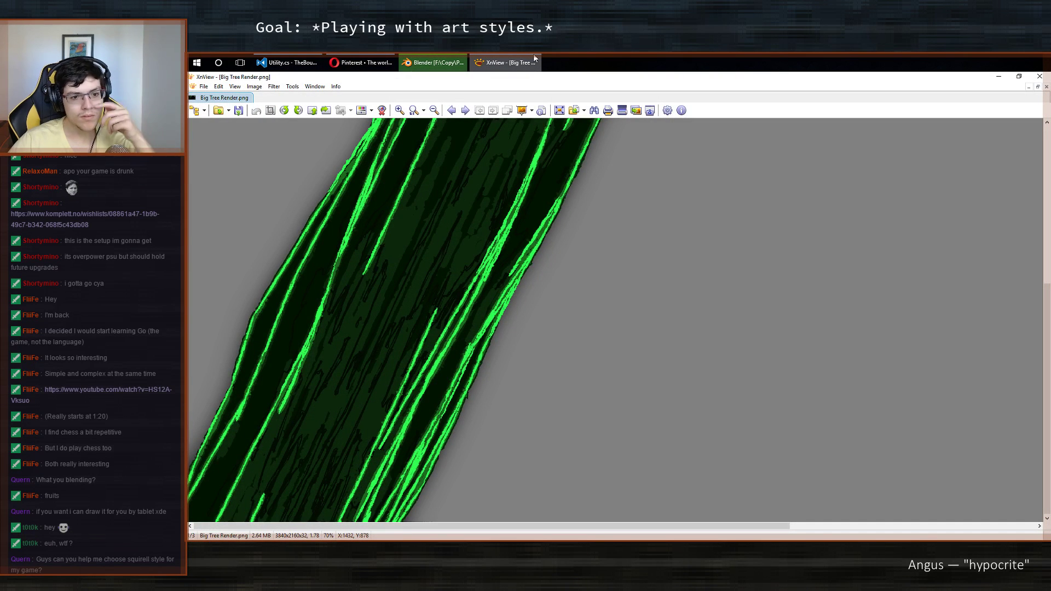
click(534, 57)
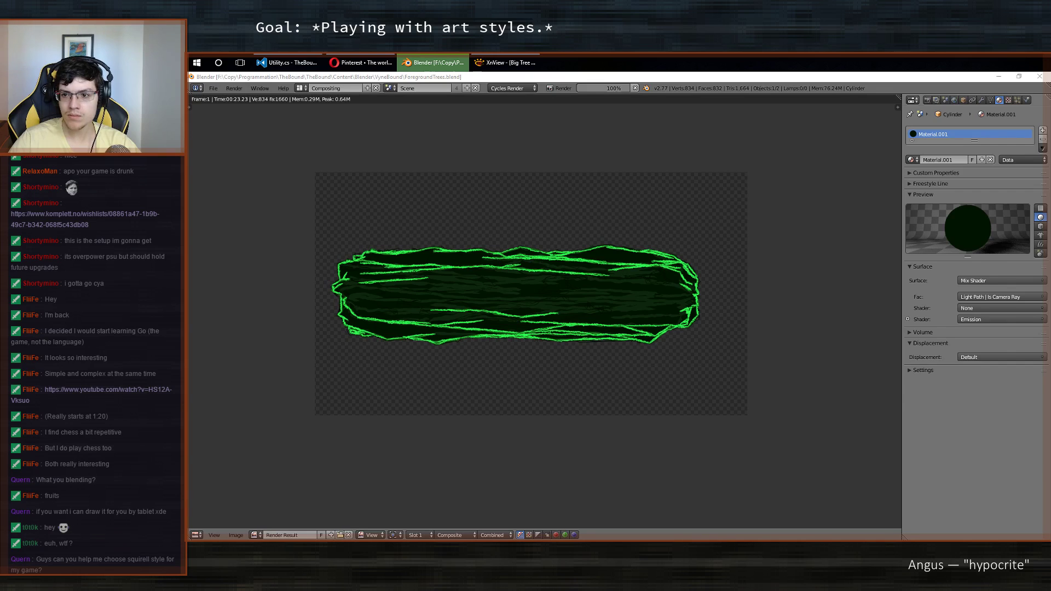
Collapse the material's Surface and Preview sections, and check the DarkLines layer of the render before returning to Composite.
click(938, 266)
click(929, 195)
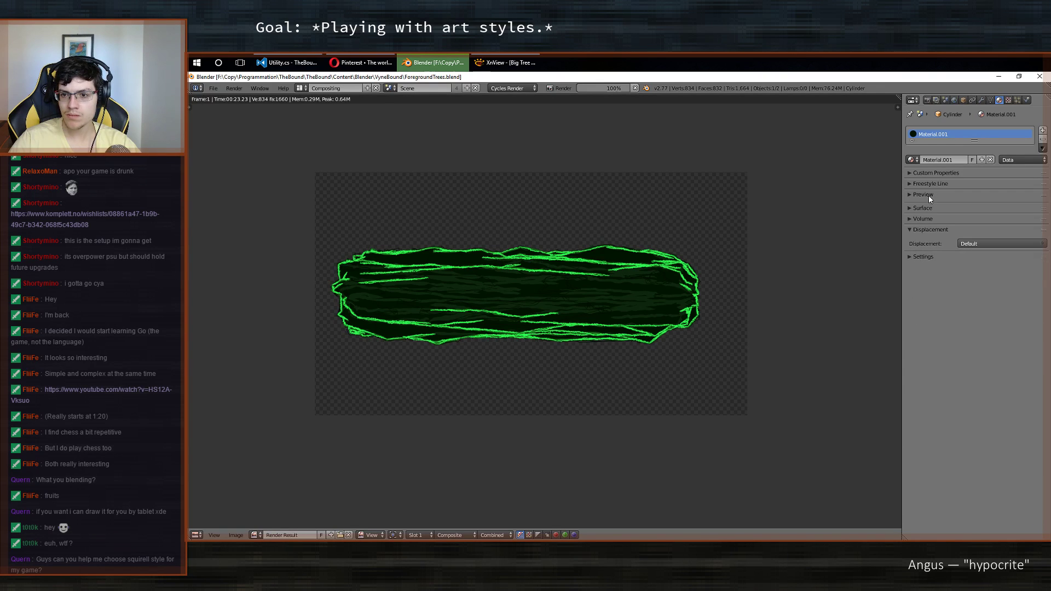
click(452, 535)
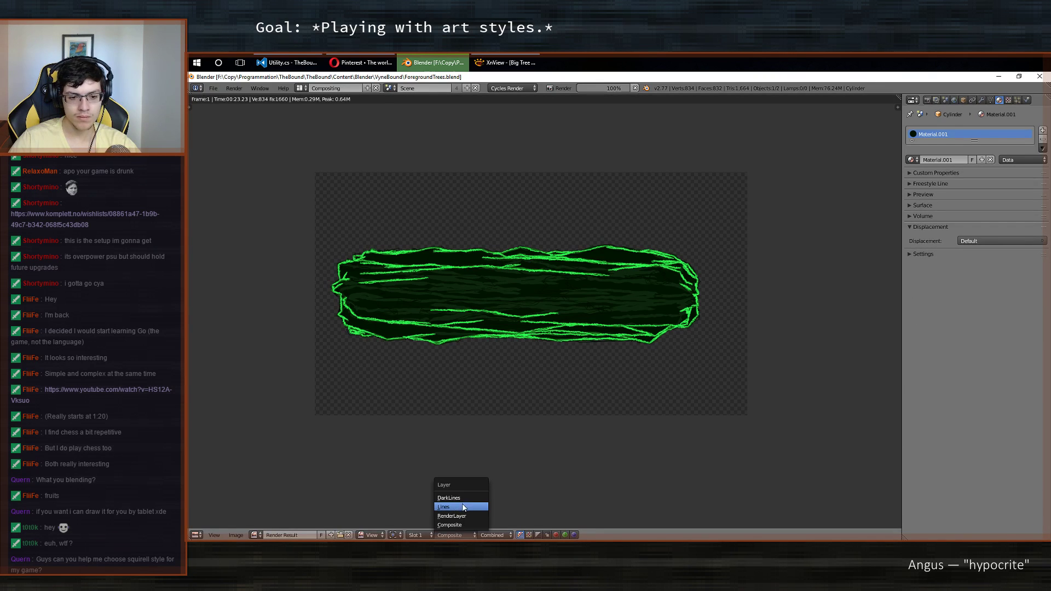
click(462, 497)
click(455, 535)
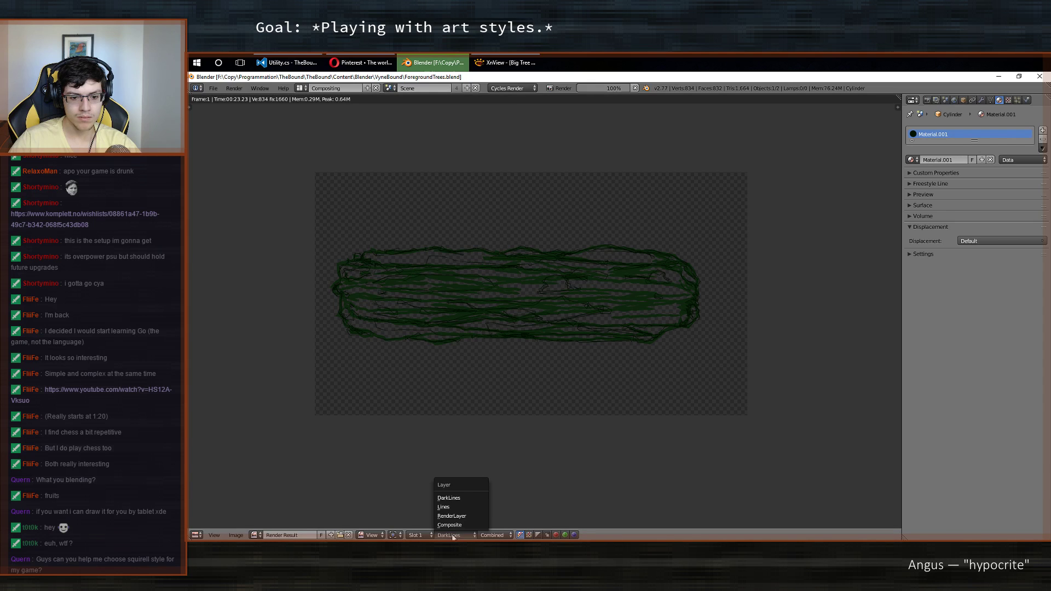
click(455, 525)
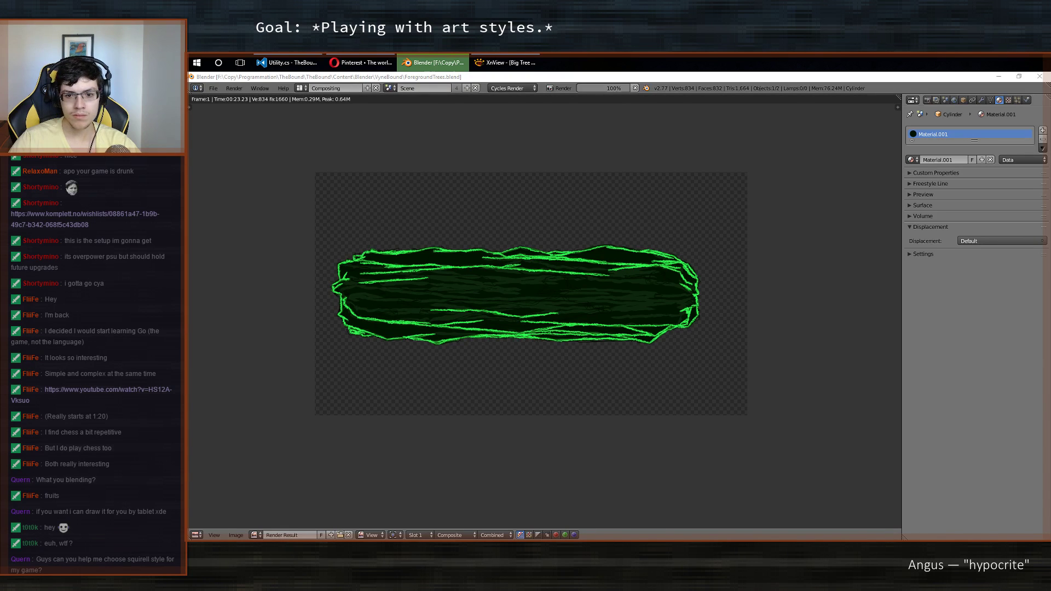
middle_drag(643, 320, 700, 323)
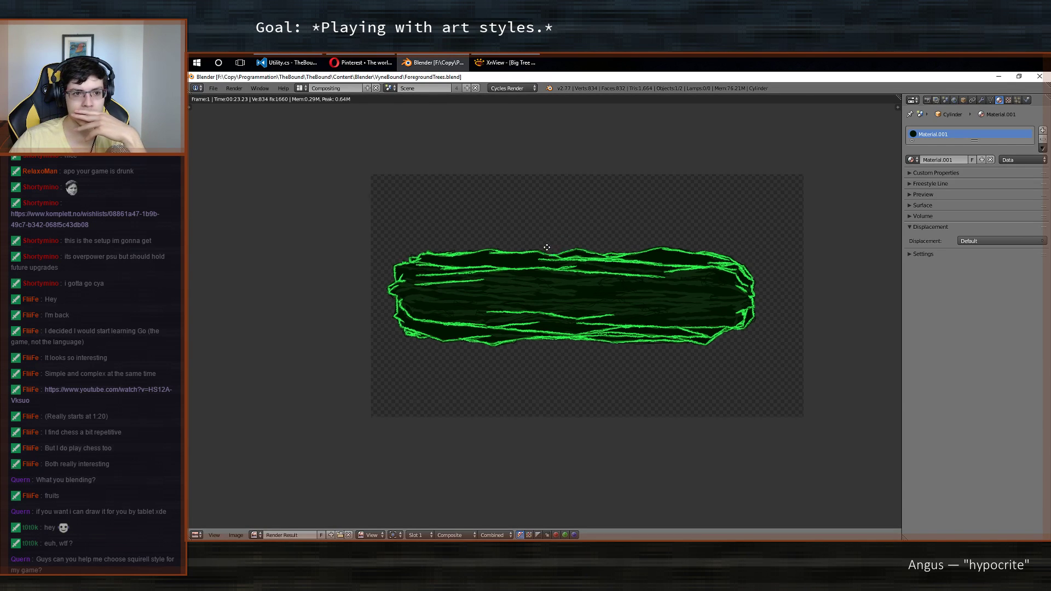
middle_drag(547, 246, 470, 222)
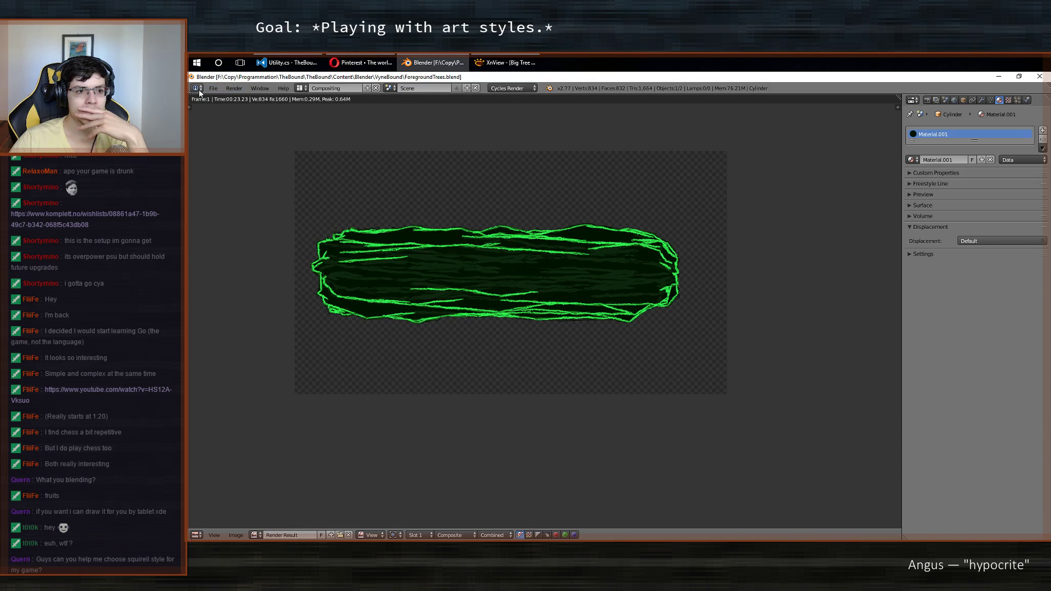
click(213, 88)
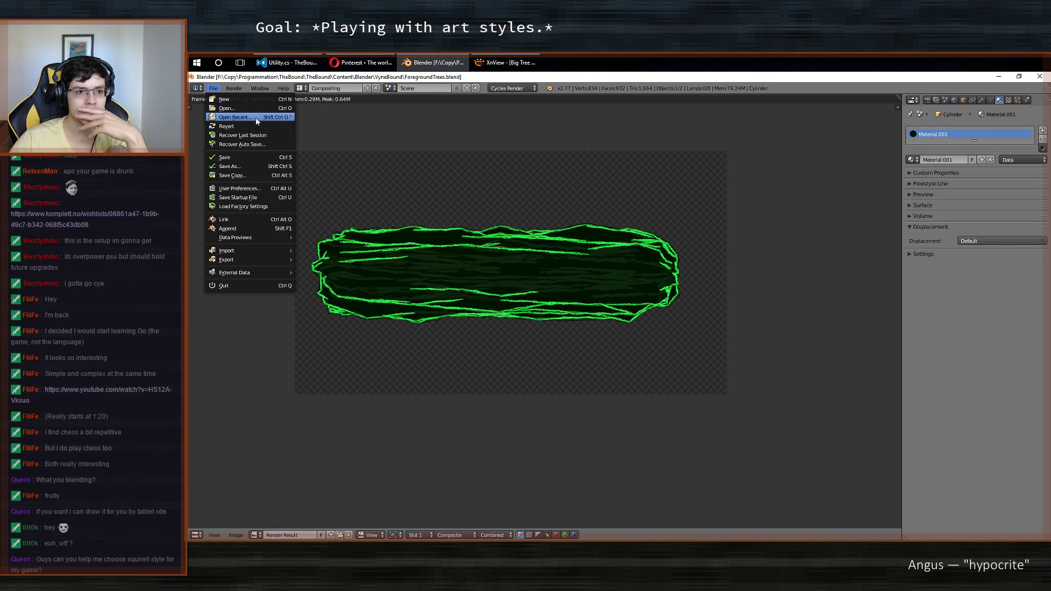
mouse_move(255, 116)
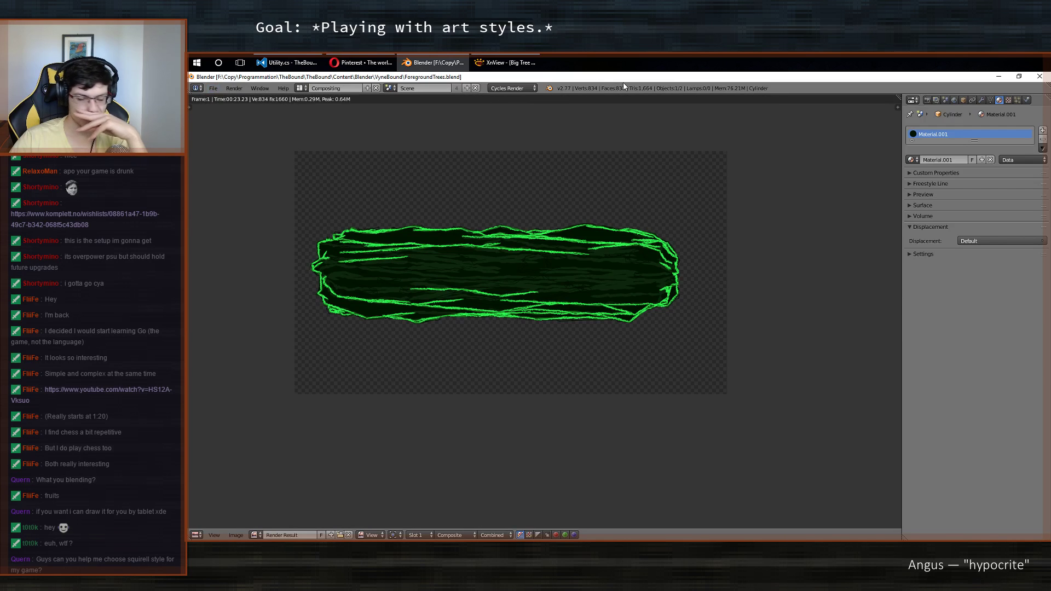
middle_drag(809, 264, 793, 314)
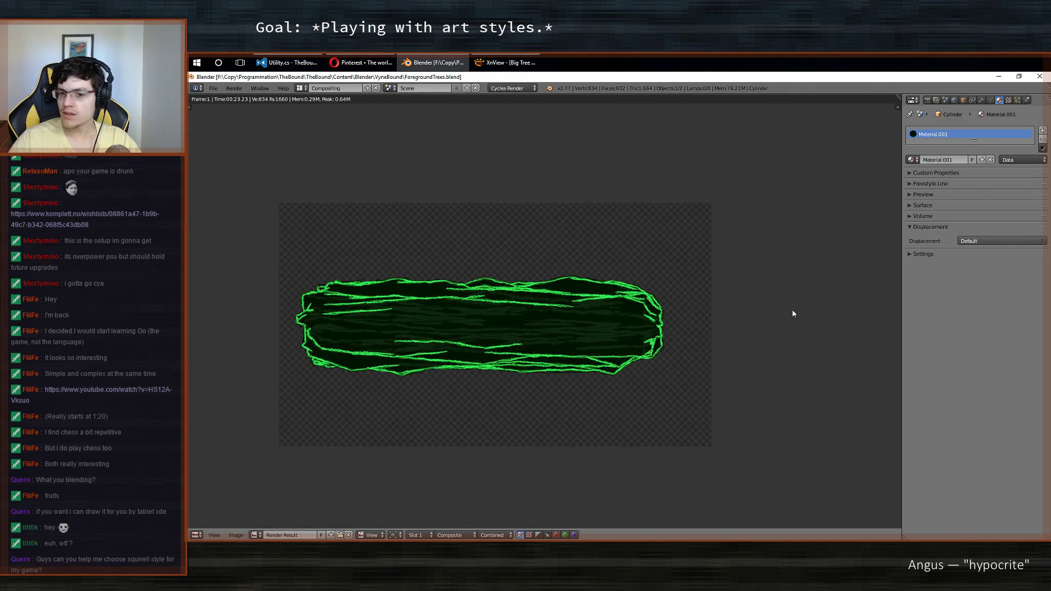
Browse the Blender documents folder for the earlier tree scene, and close the ForegroundTrees.blend window.
click(213, 88)
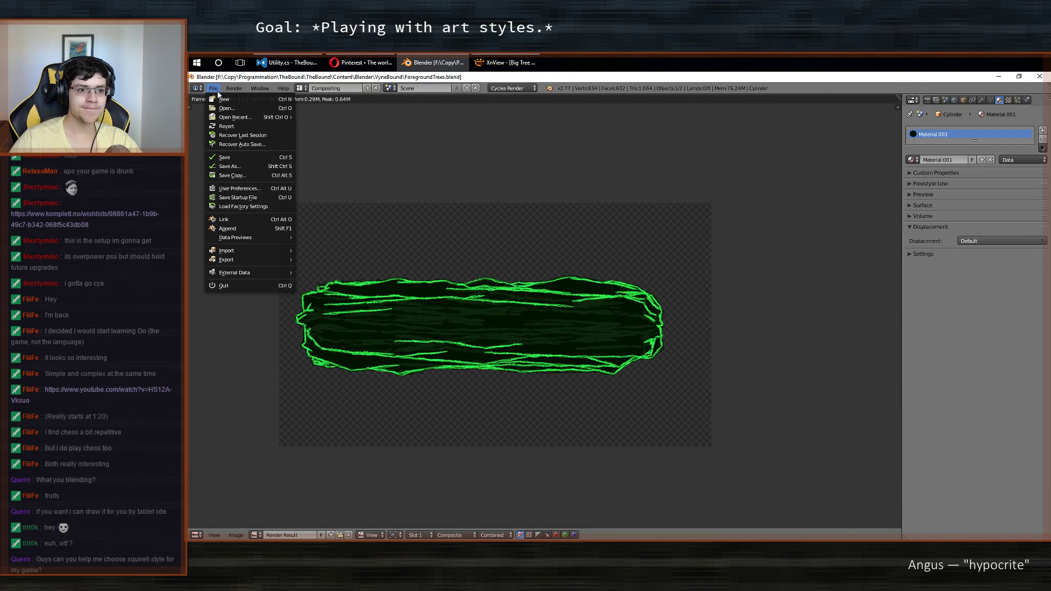
click(241, 107)
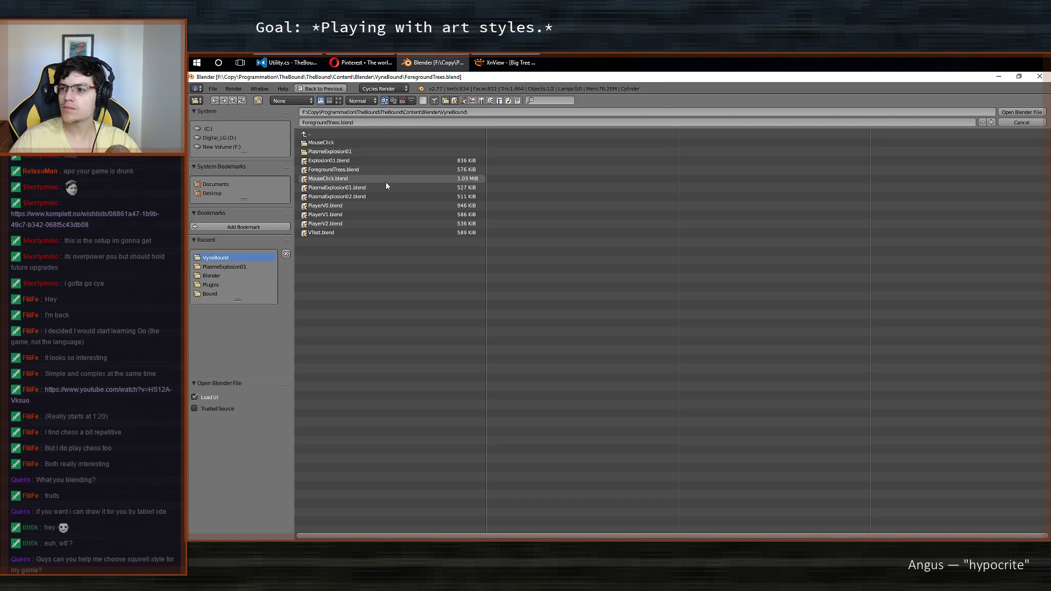
click(214, 277)
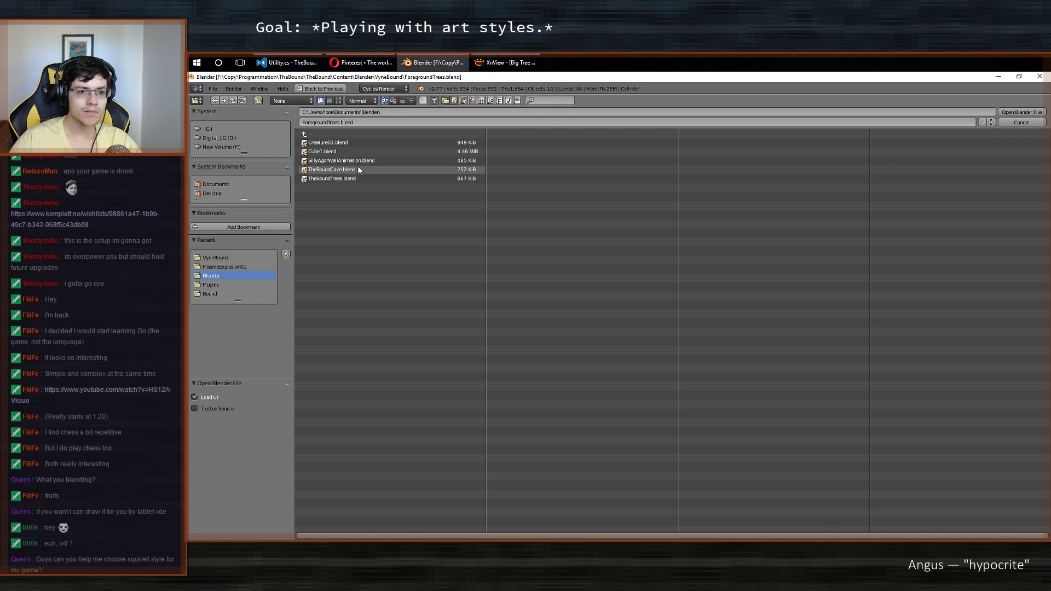
click(1034, 80)
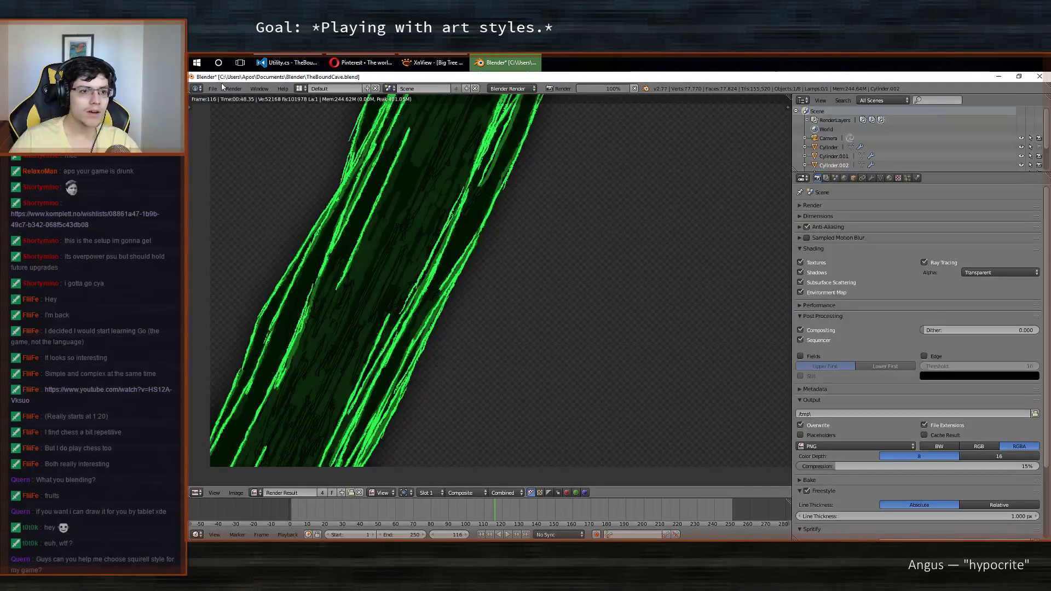
Save the open TheBoundCave scene into the VyneBound folder, overwriting ForegroundTrees.blend.
click(218, 90)
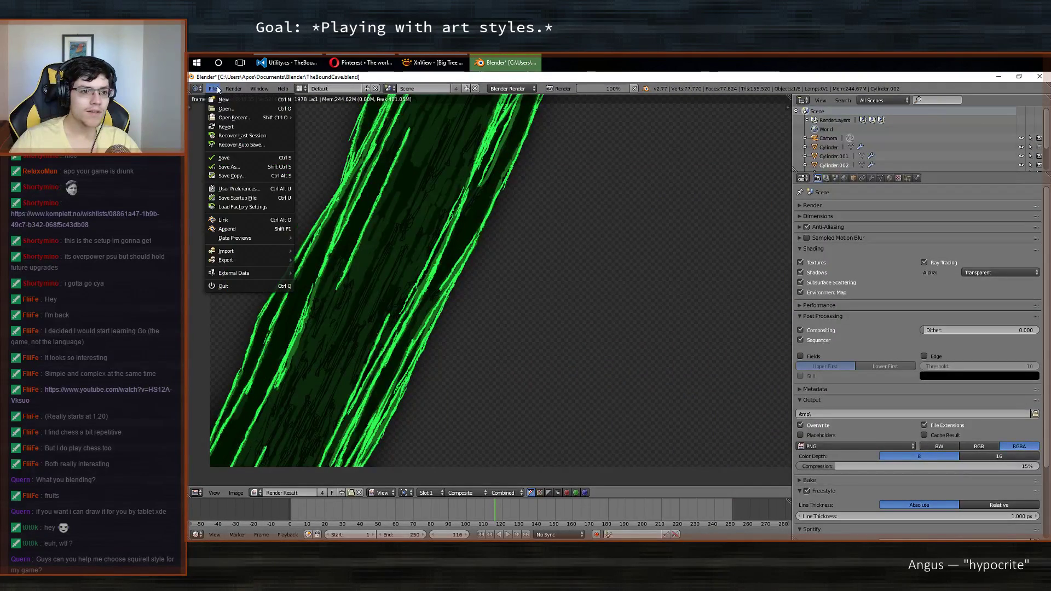
click(267, 166)
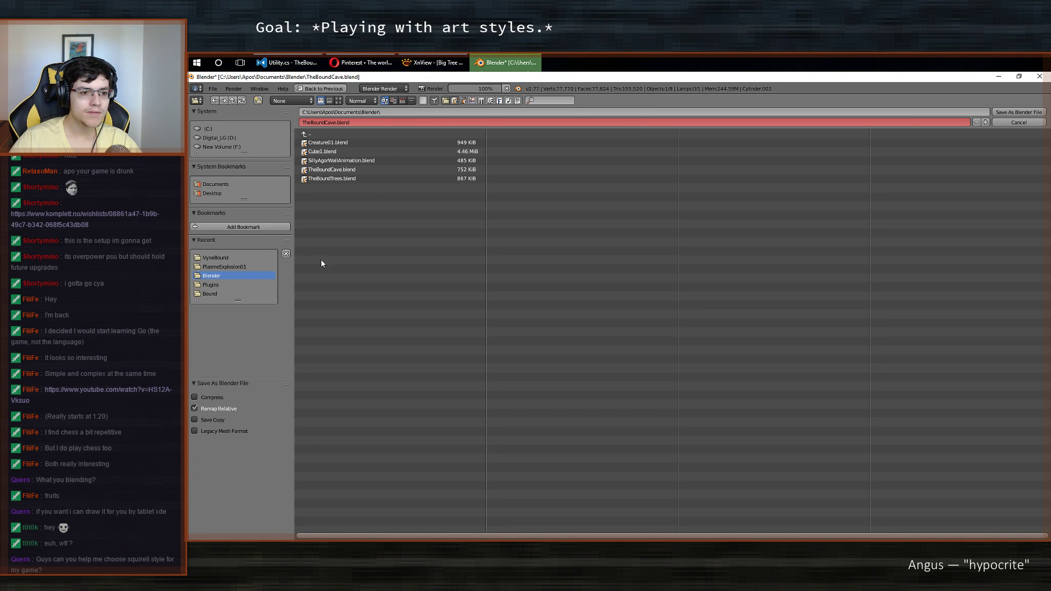
click(231, 259)
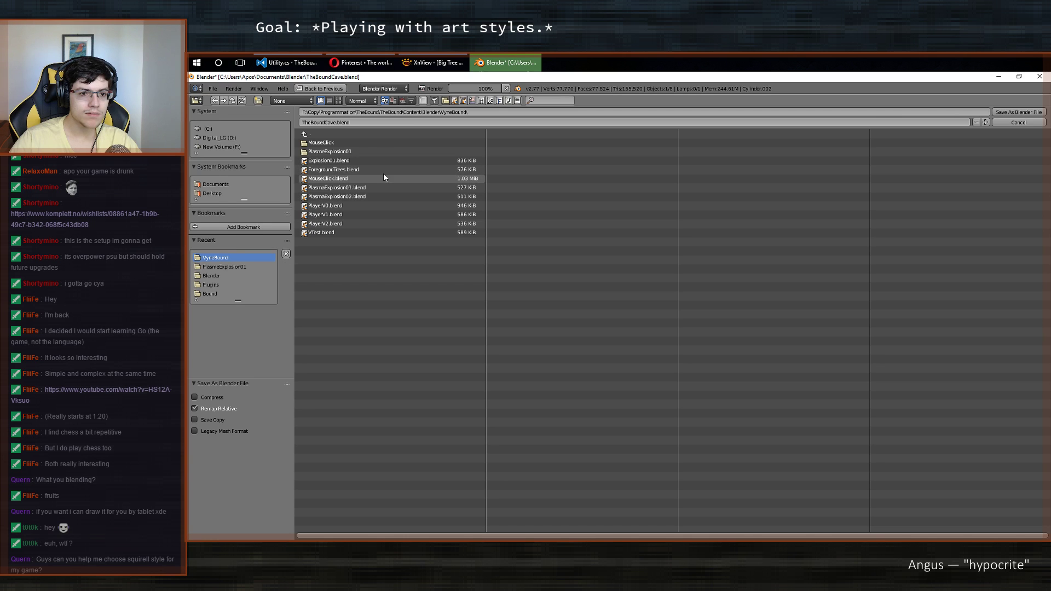
click(359, 169)
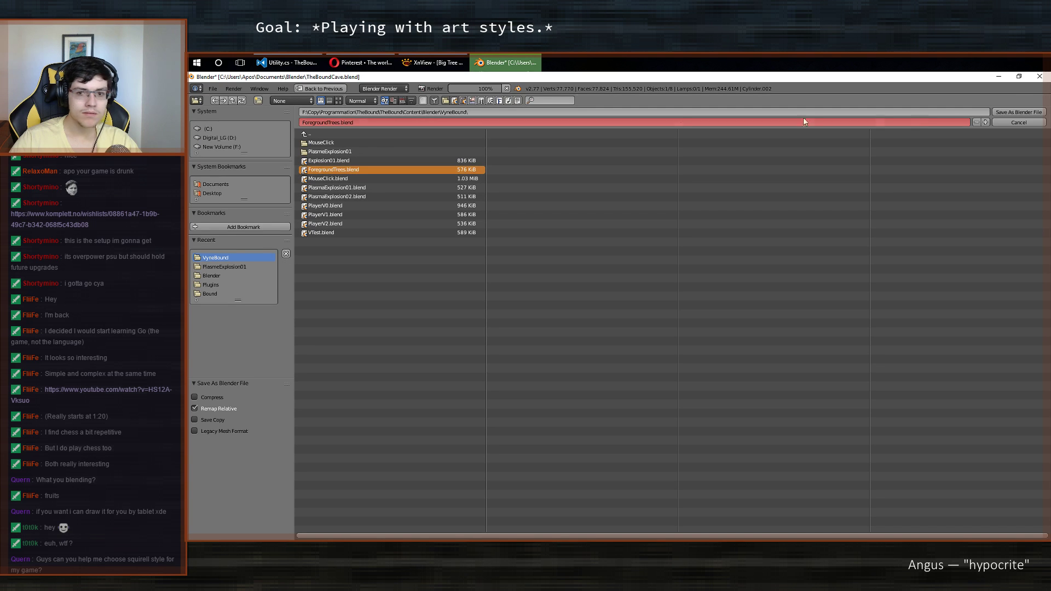
click(1014, 112)
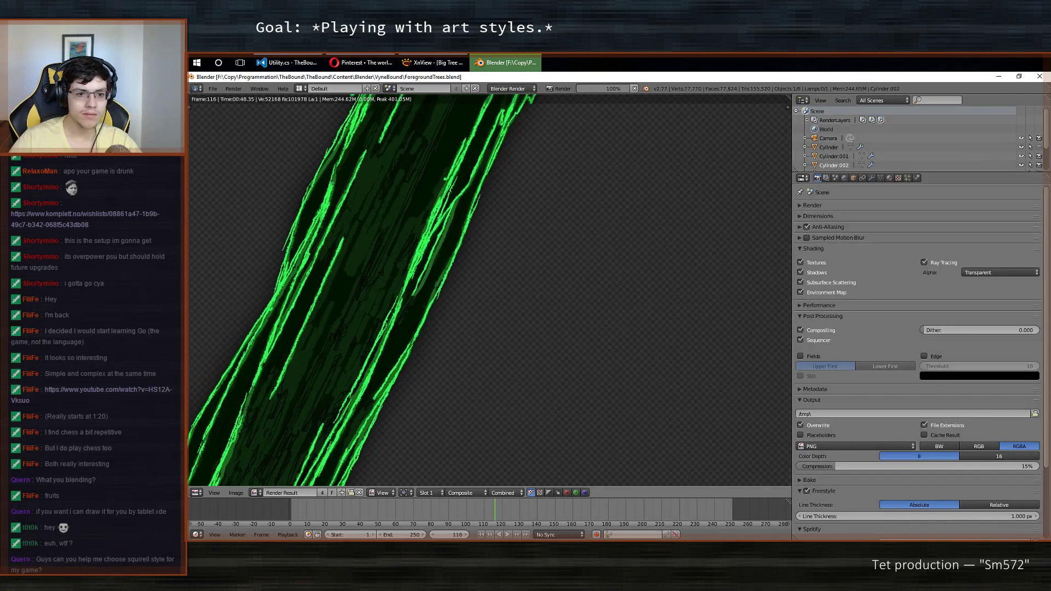
middle_drag(390, 314, 446, 299)
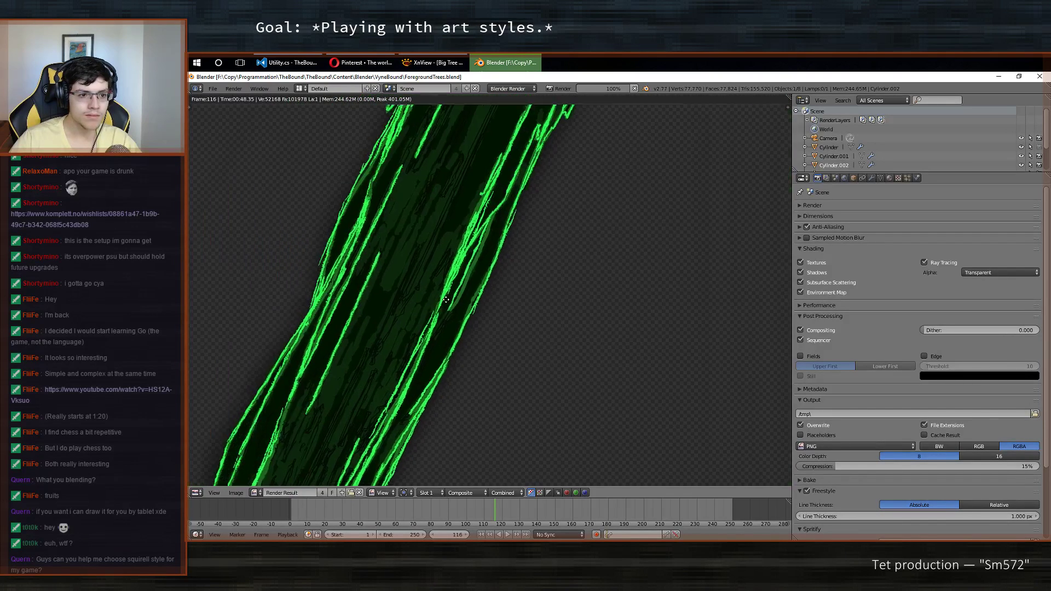
middle_drag(520, 236, 589, 232)
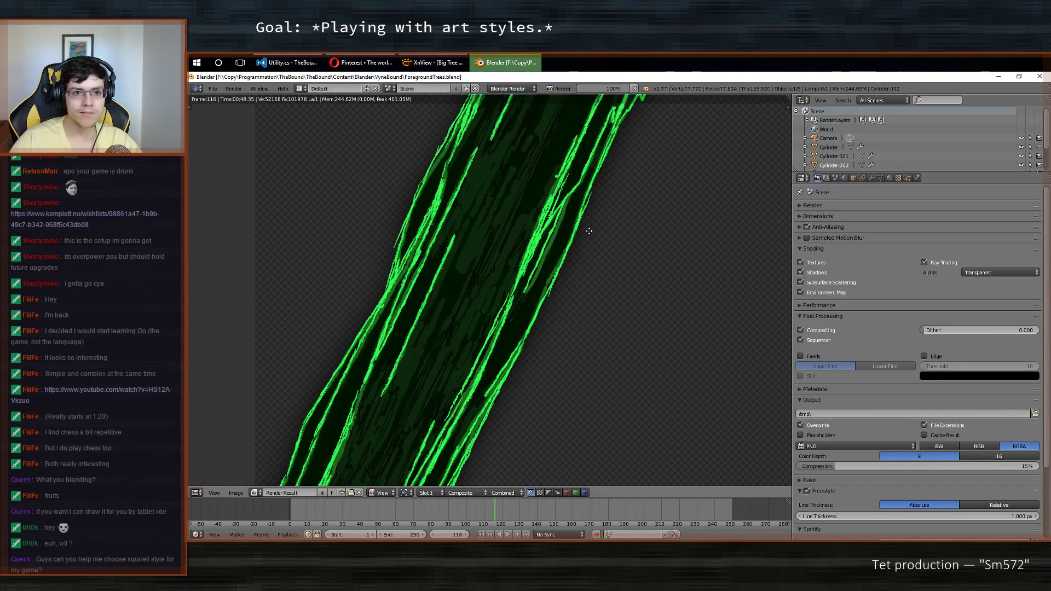
middle_drag(583, 345, 577, 285)
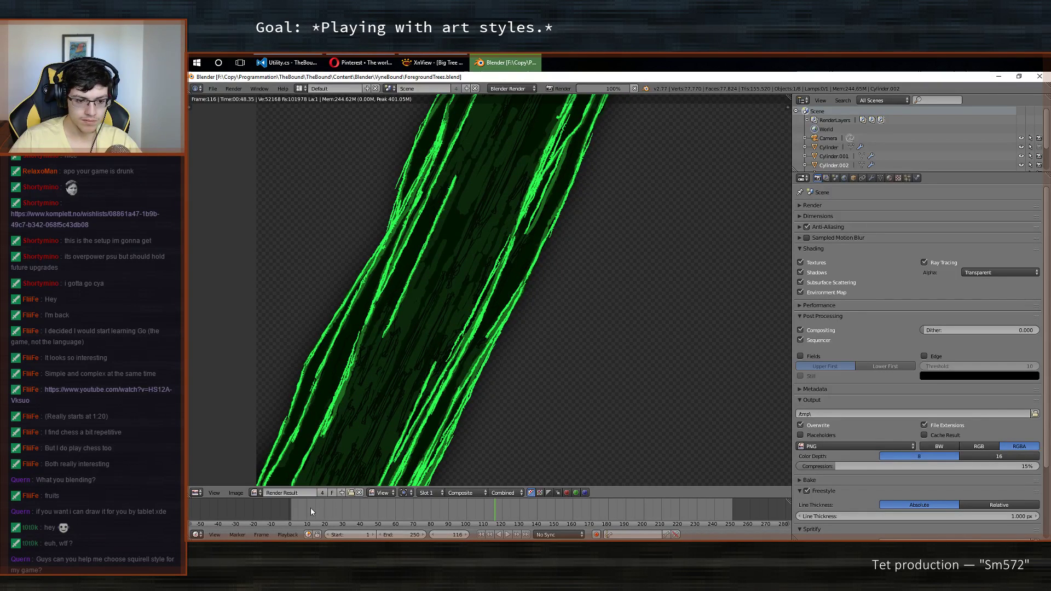
Widen the render view beside the properties area, inspect the rendered trunks, and return to the 3D scene.
middle_drag(558, 241, 484, 274)
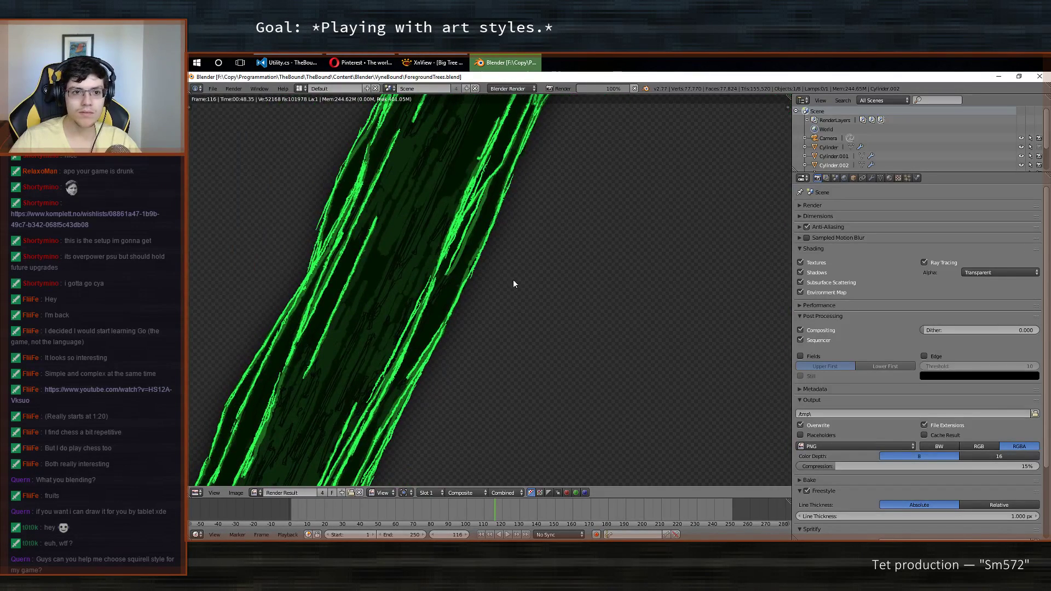
drag(791, 235, 894, 245)
scroll(649, 206, down, 2)
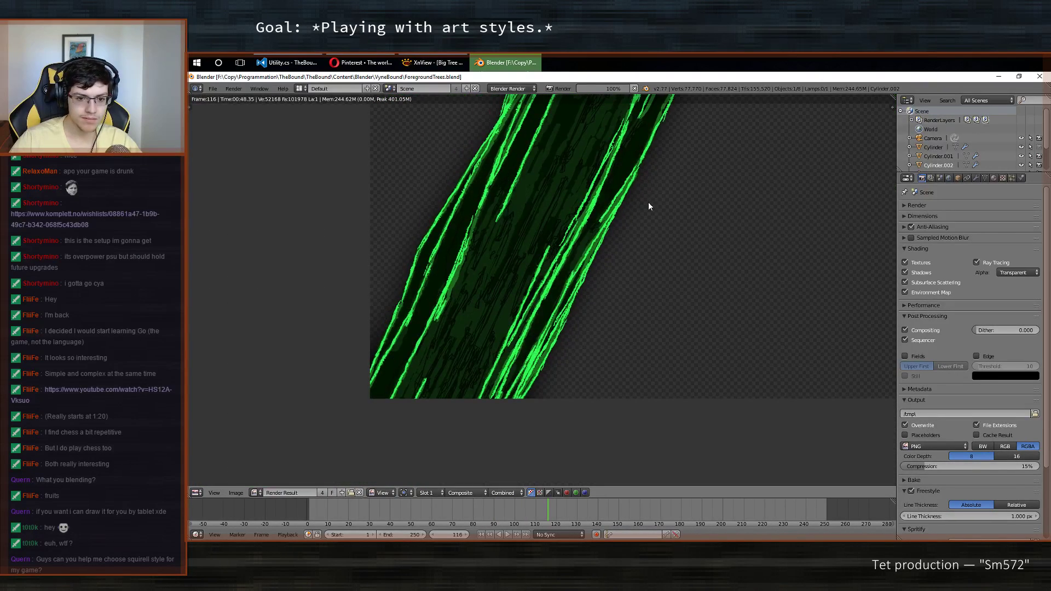
key(Escape)
middle_drag(721, 111, 556, 99)
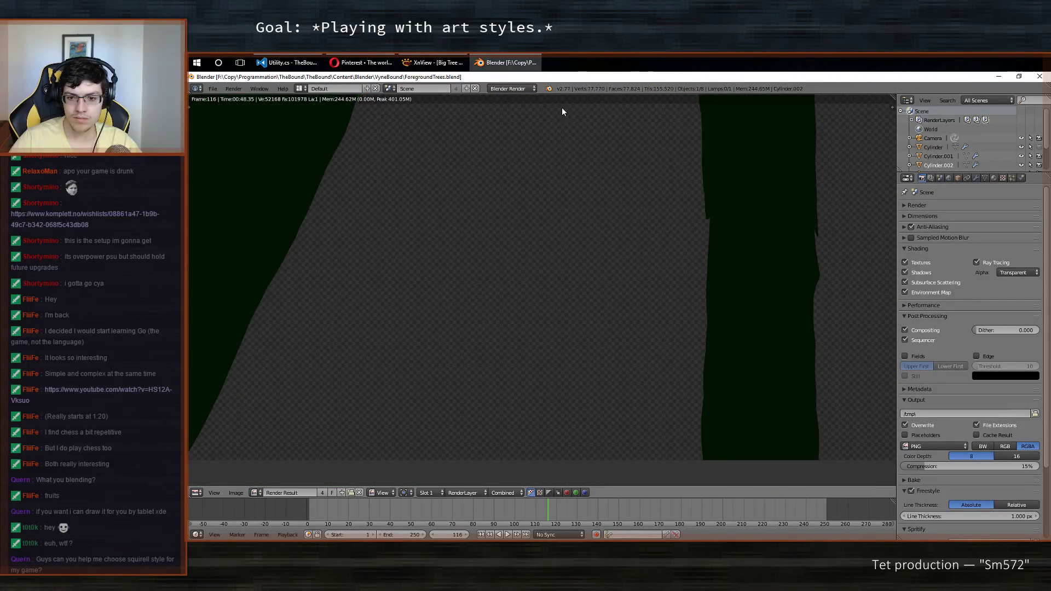
middle_drag(509, 196, 584, 326)
key(Escape)
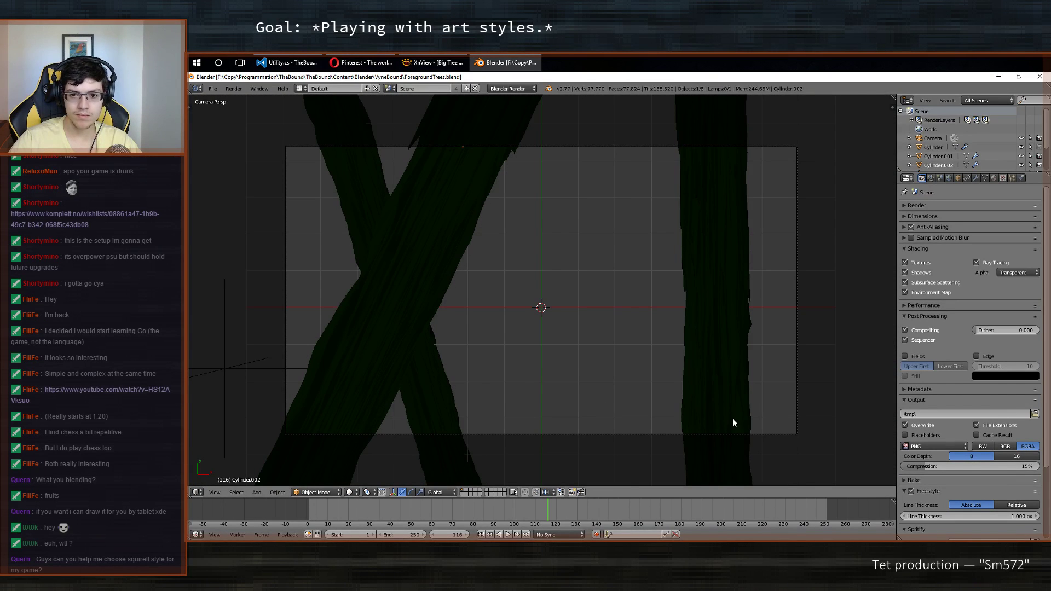
Duplicate the sphere beside the trunks in the top view, and move the two spheres farther out to the side.
scroll(733, 418, down, 2)
key(KP_5)
key(KP_1)
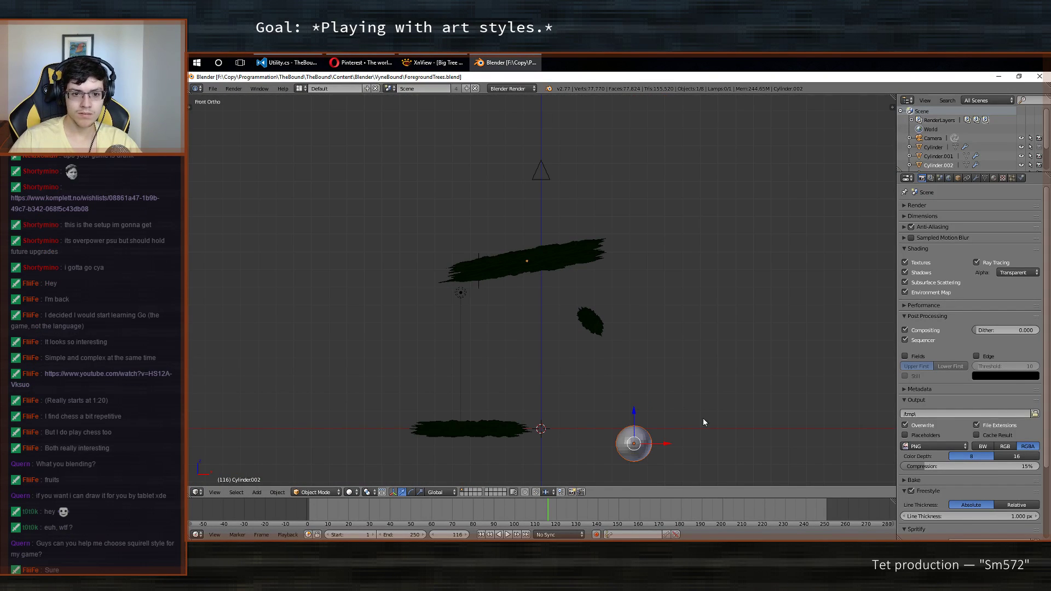
key(KP_7)
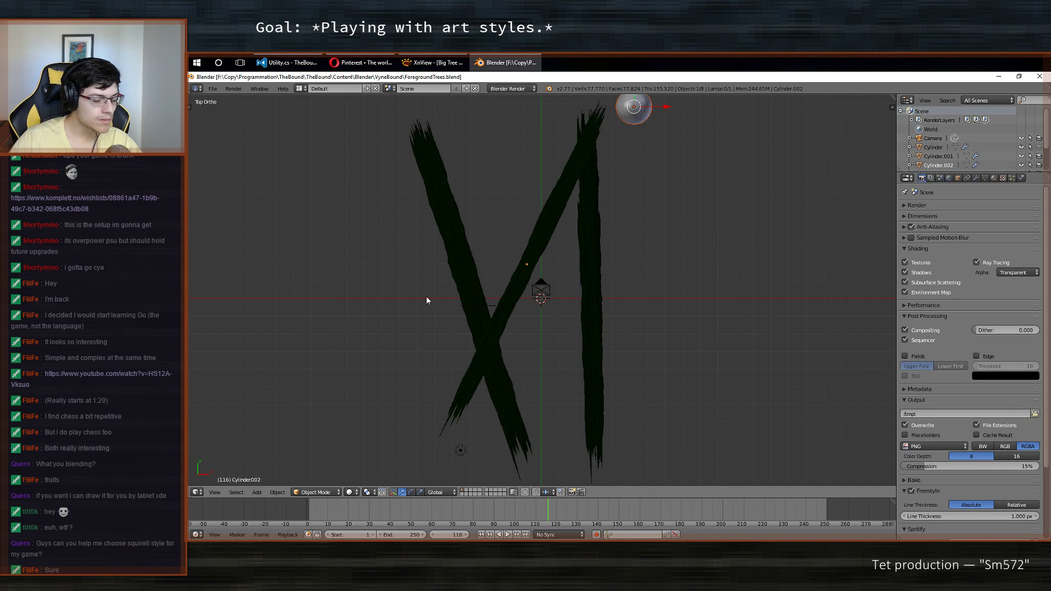
scroll(642, 183, down, 2)
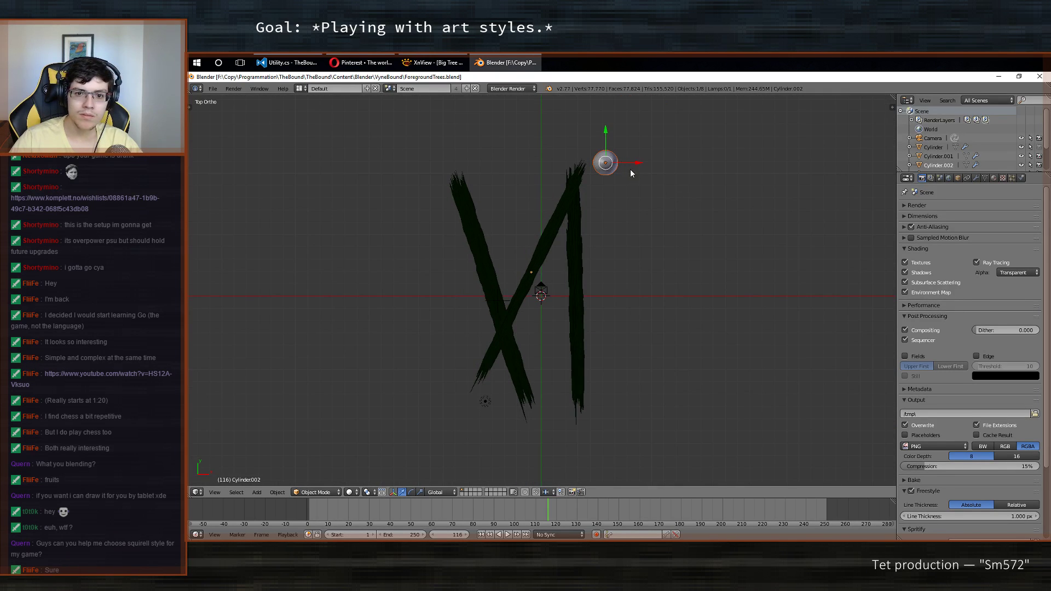
right_click(616, 167)
key(g)
right_click(617, 180)
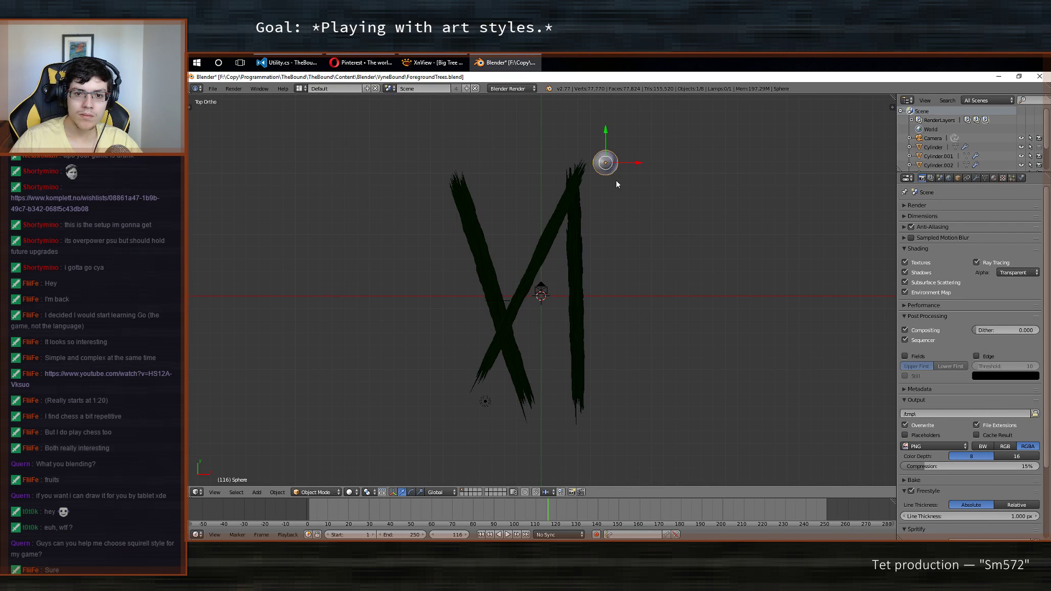
key(shift+d)
click(715, 228)
right_click(616, 179)
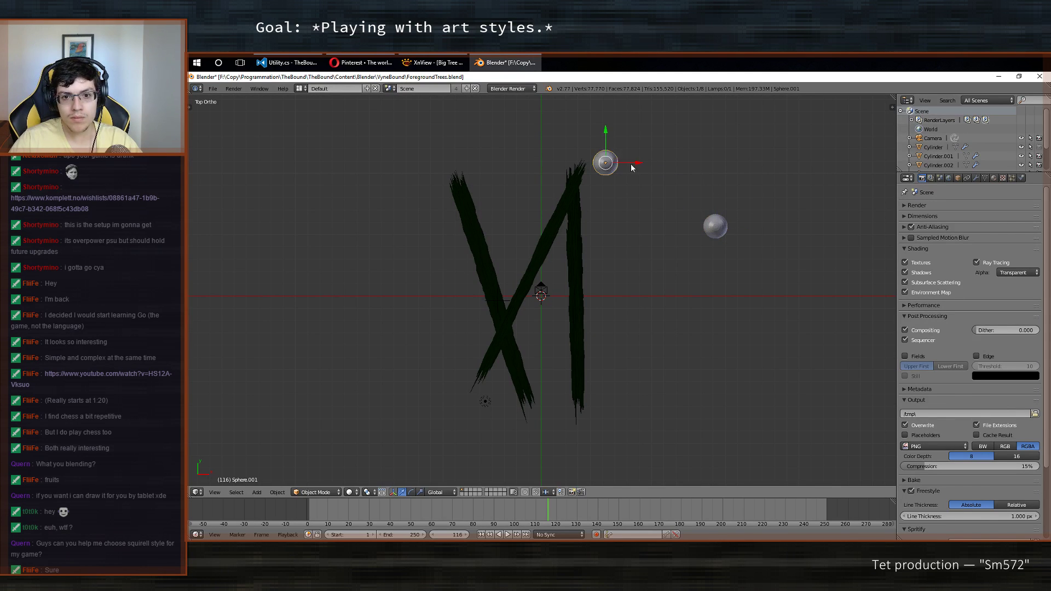
key(g)
click(727, 177)
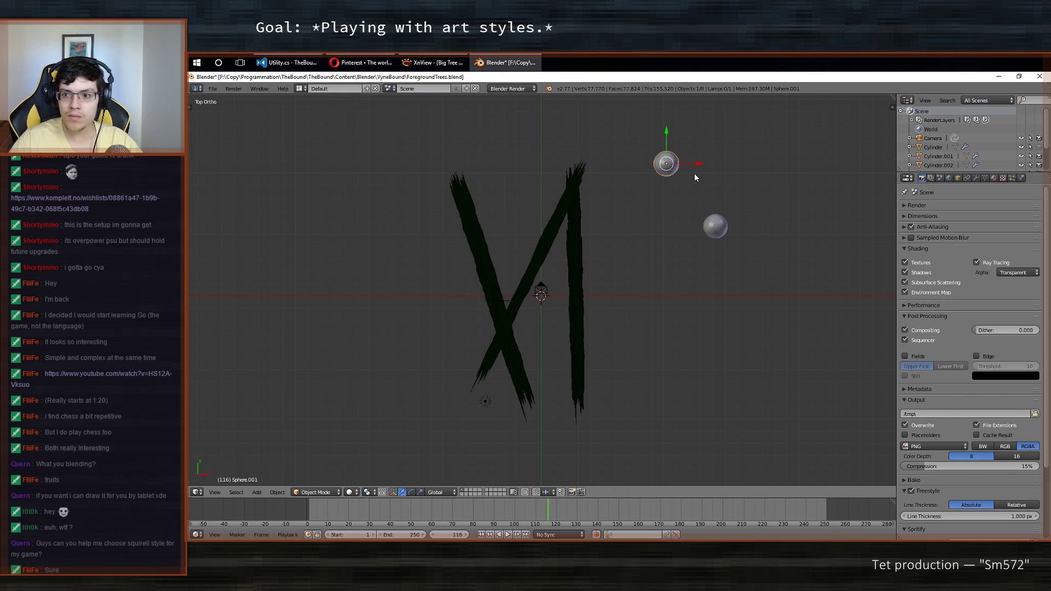
Delete both spheres beside the trunks.
key(x)
click(694, 173)
right_click(722, 217)
key(x)
click(710, 218)
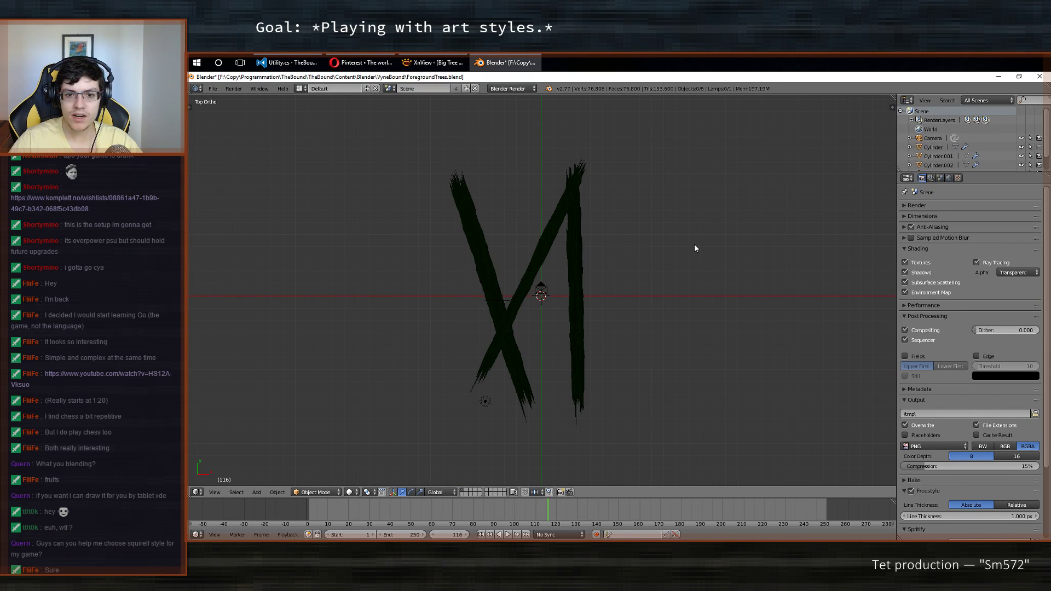
Examine the layout of the three trunks and the diagonal trunk's base mesh against the camera frame.
mouse_move(574, 301)
middle_down()
mouse_move(488, 177)
mouse_move(429, 186)
mouse_move(518, 323)
mouse_move(575, 300)
mouse_move(587, 244)
mouse_move(597, 250)
middle_up()
scroll(963, 142, down, 2)
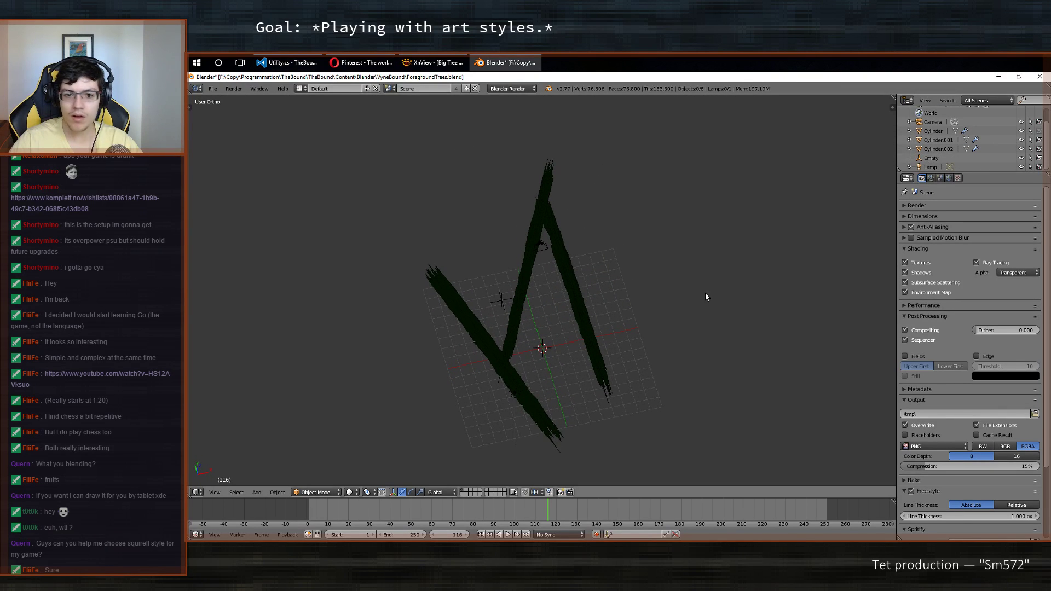
scroll(653, 338, up, 2)
key(KP_7)
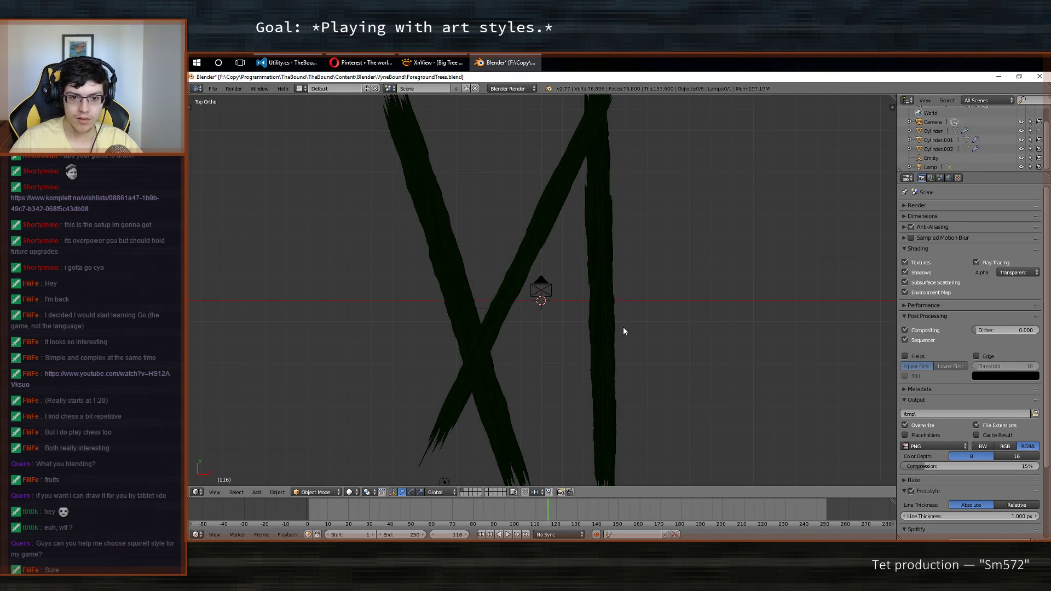
right_click(505, 296)
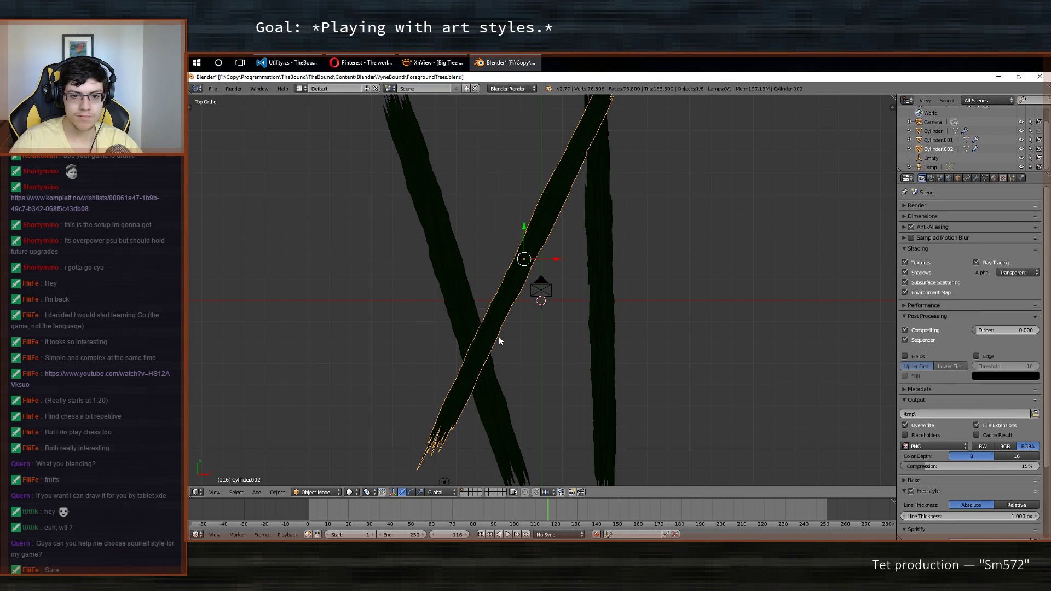
scroll(556, 358, up, 2)
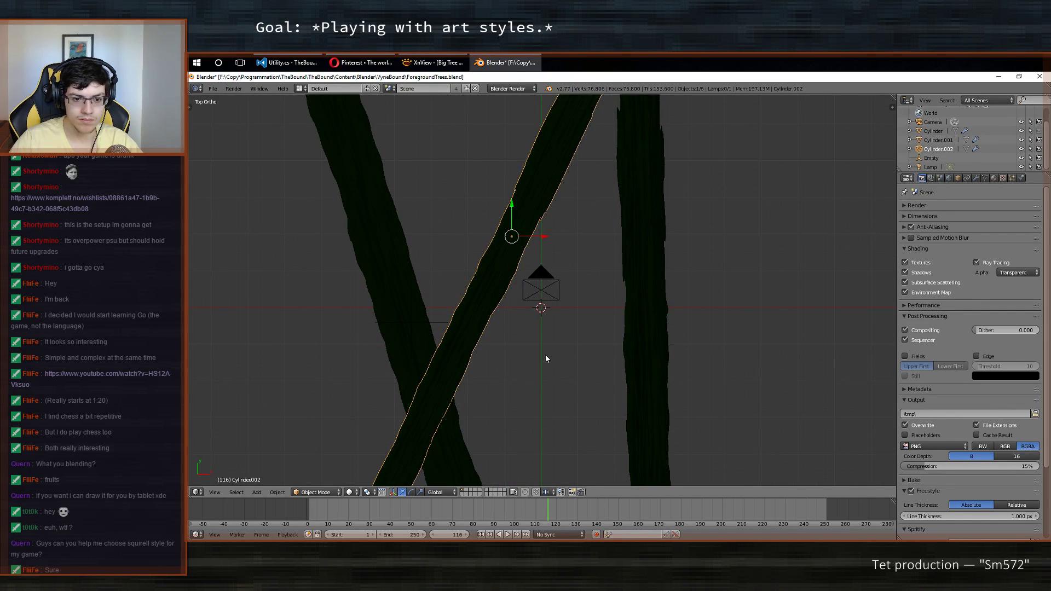
scroll(544, 358, down, 4)
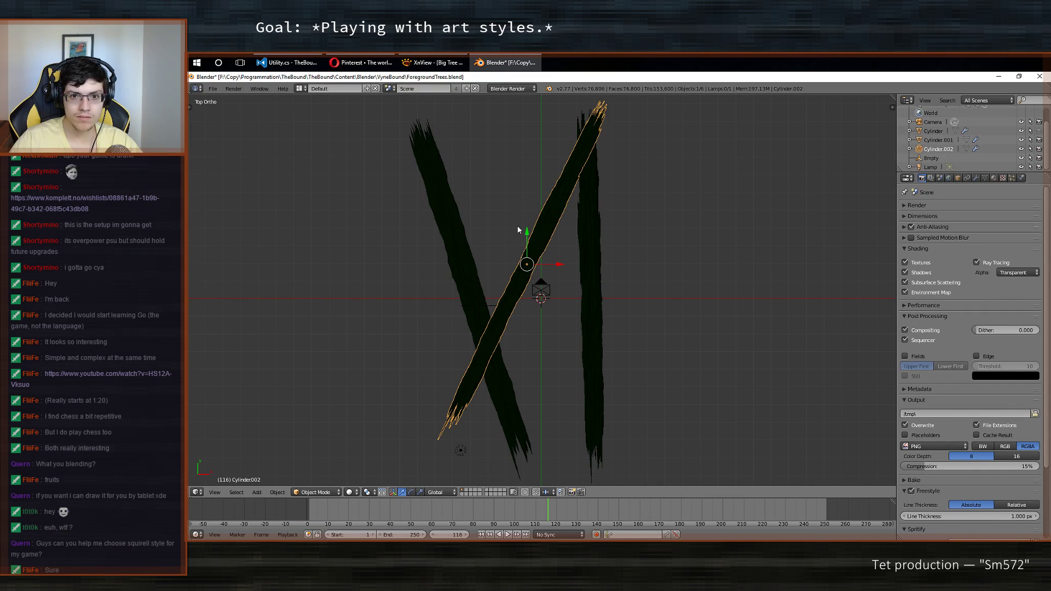
key(Tab)
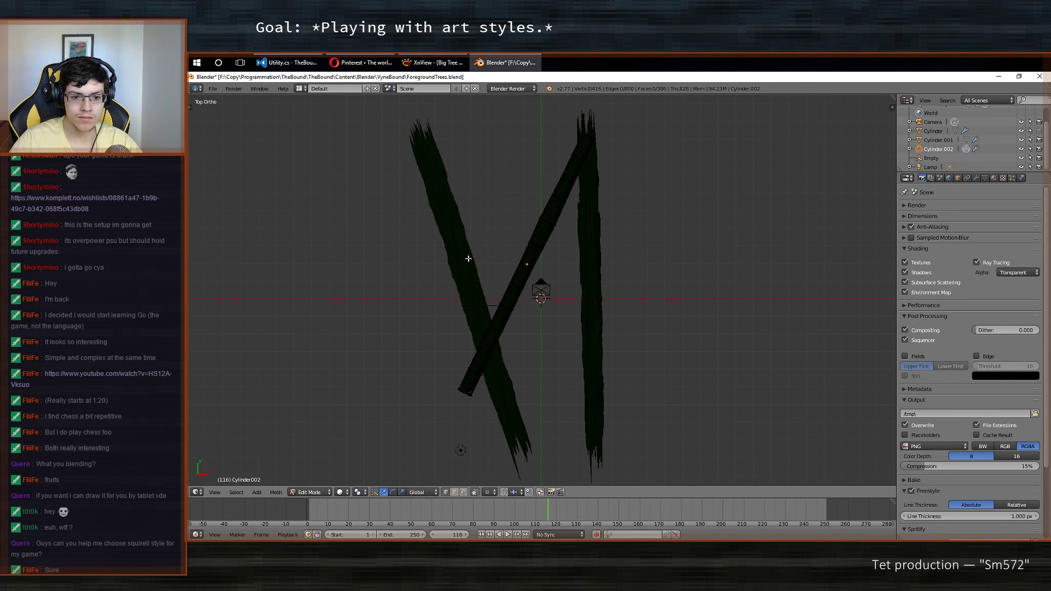
key(Tab)
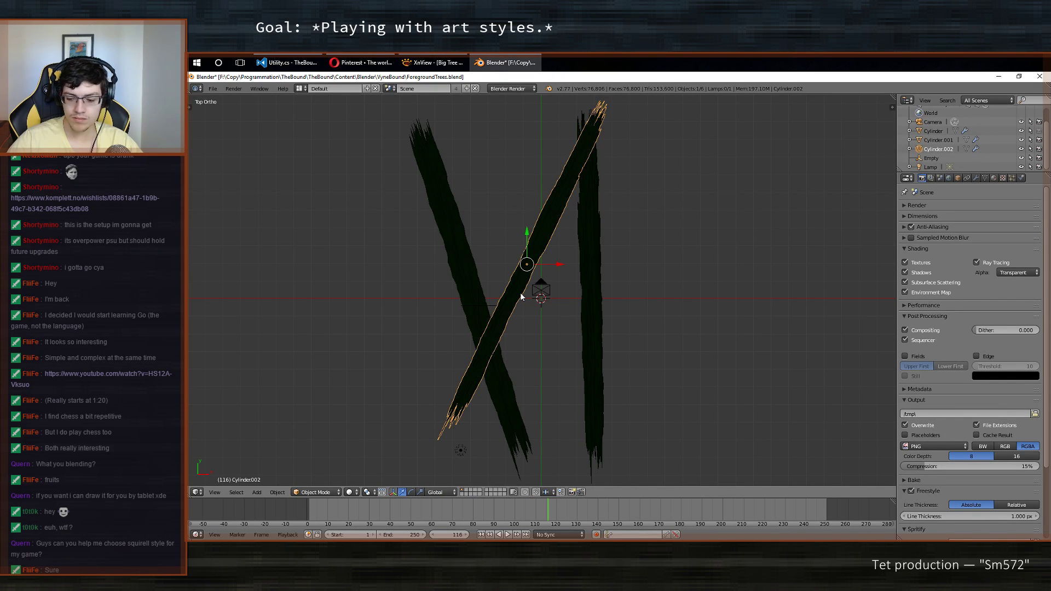
key(KP_0)
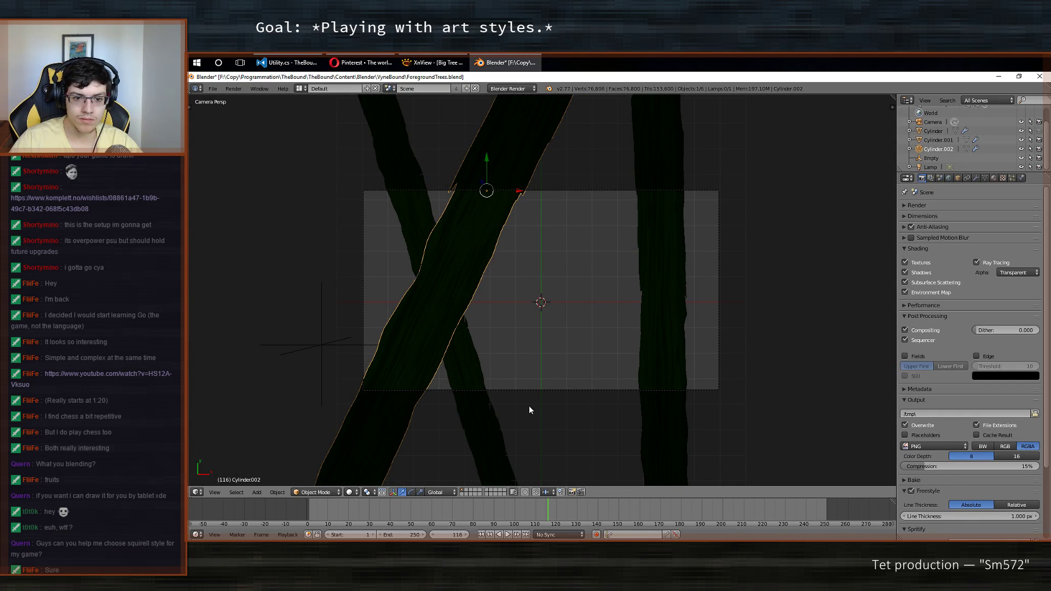
Delete the trunk behind the diagonal one and the separate vertical trunk, keeping only Cylinder.002.
right_click(474, 356)
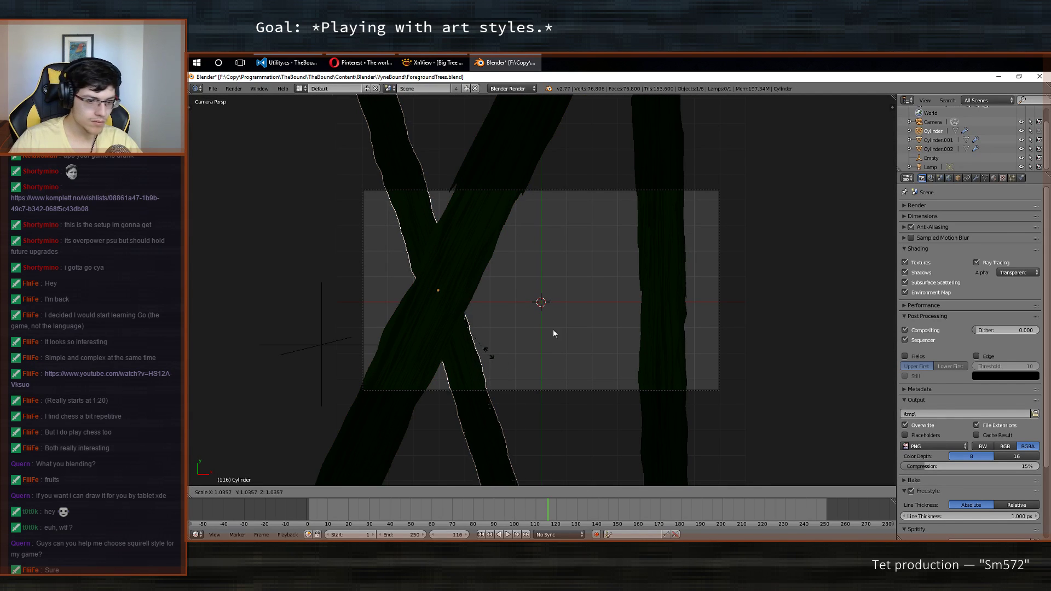
key(x)
click(534, 293)
right_click(659, 269)
key(x)
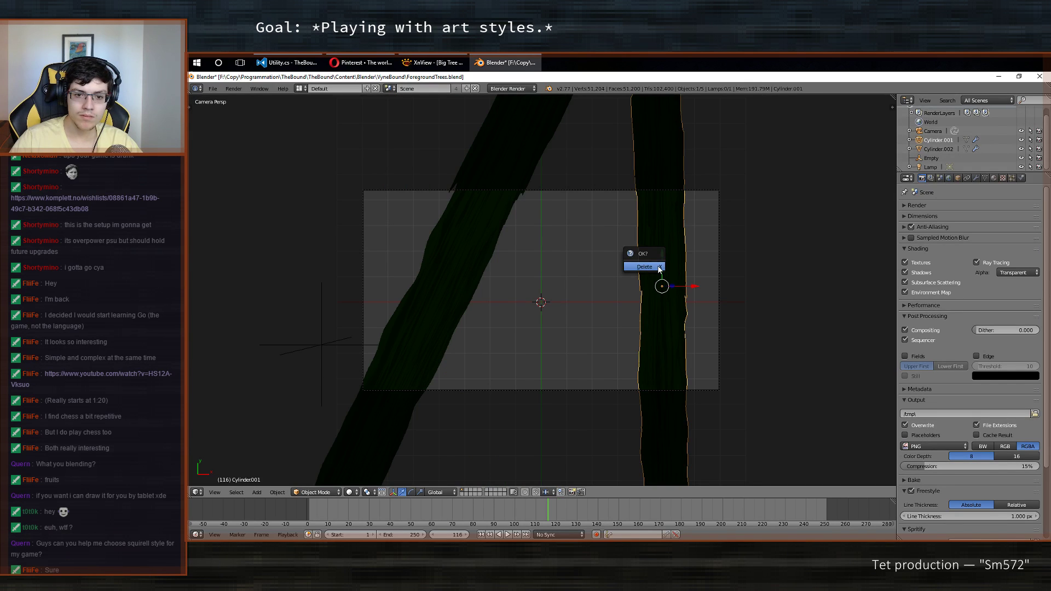
click(651, 269)
Select the remaining diagonal trunk and rotate it upright within the camera frame.
right_click(433, 252)
scroll(554, 278, down, 2)
scroll(549, 246, down, 3)
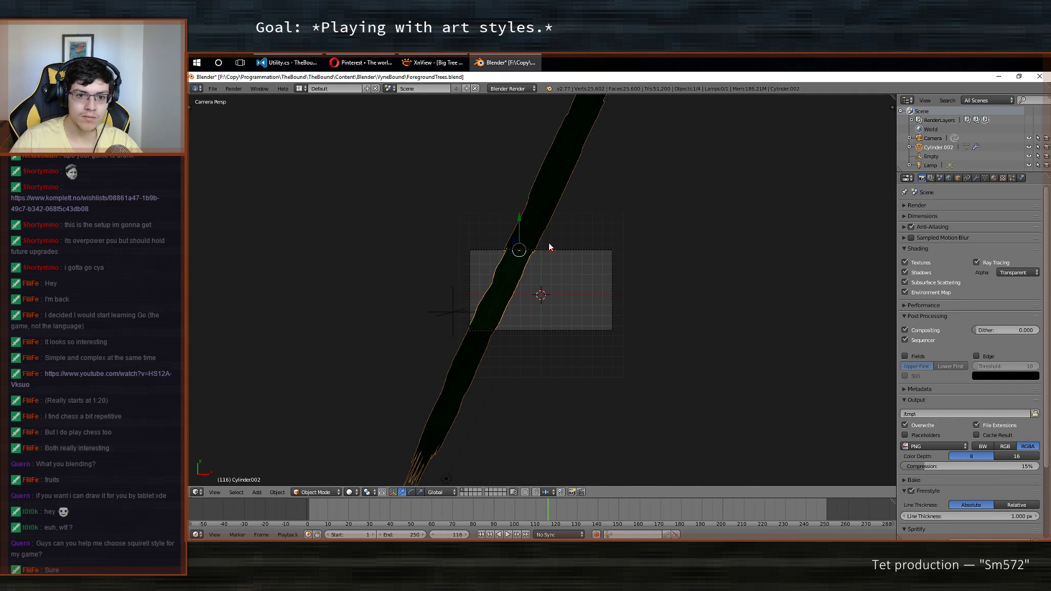
scroll(587, 251, down, 1)
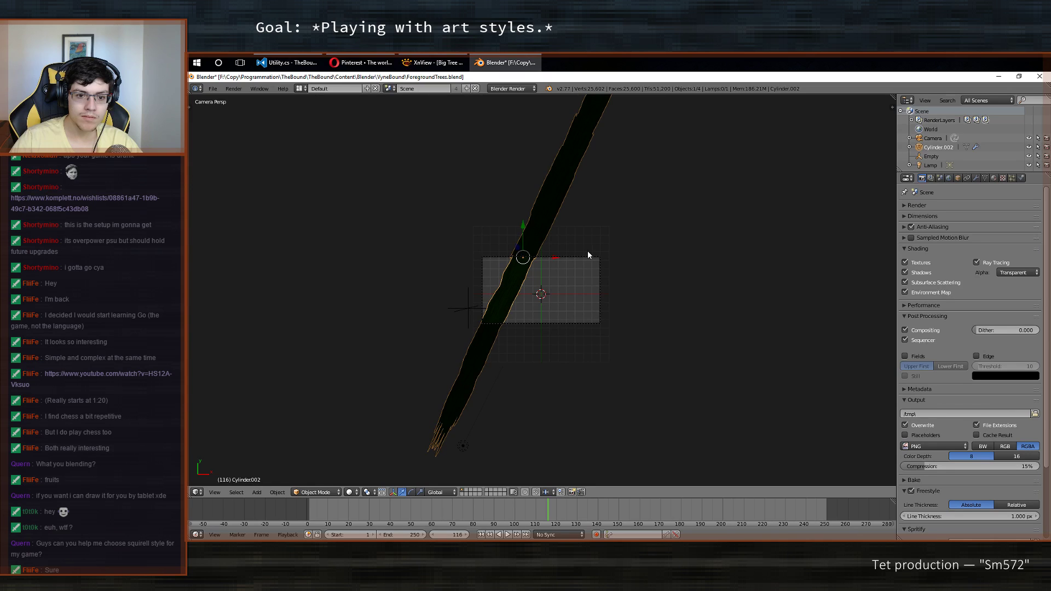
scroll(587, 250, up, 4)
scroll(567, 254, up, 2)
key(s)
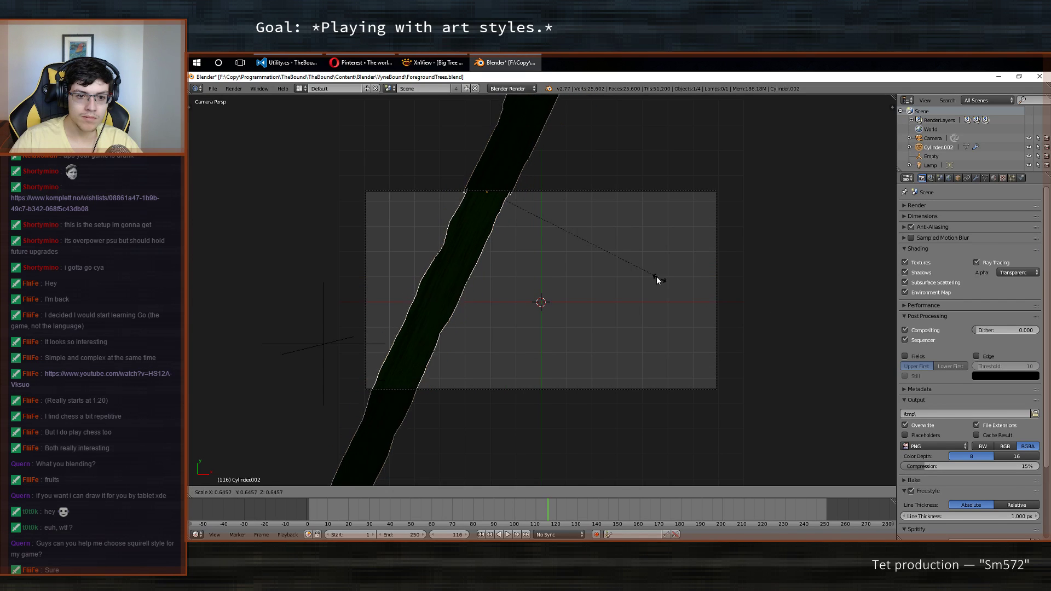
right_click(600, 257)
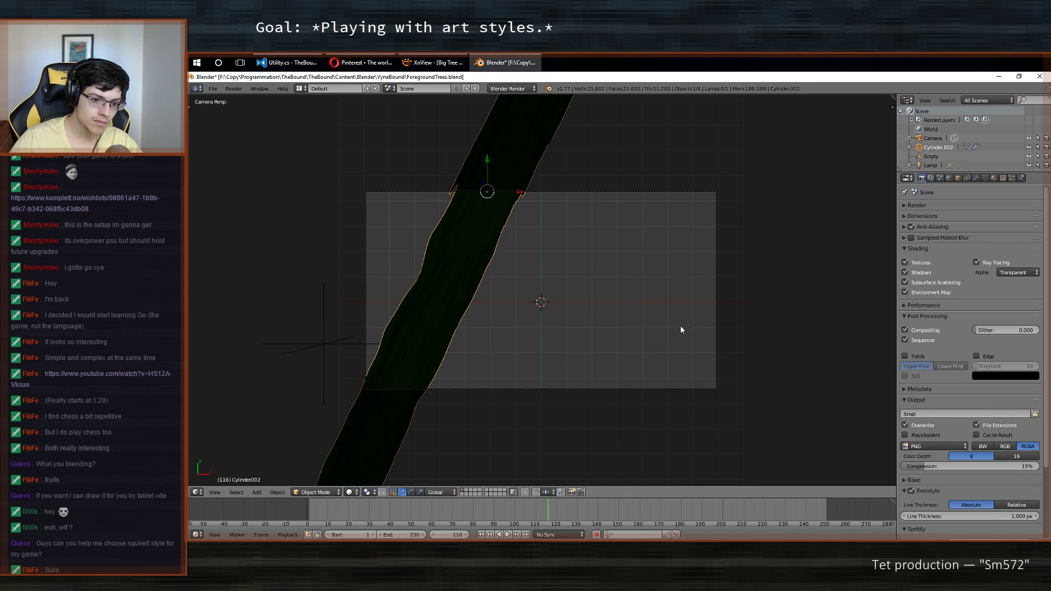
key(r)
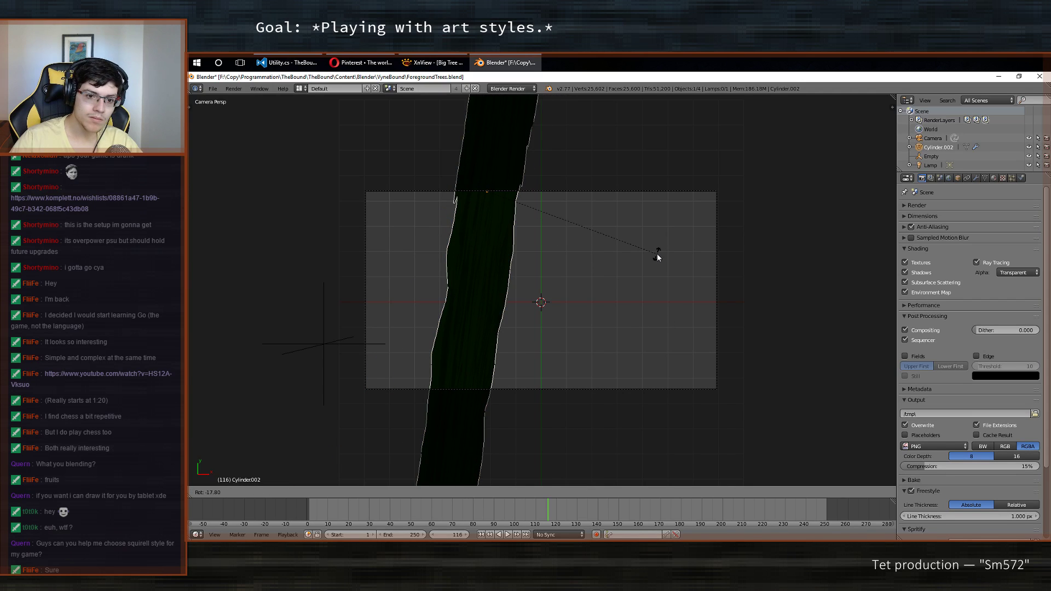
click(646, 225)
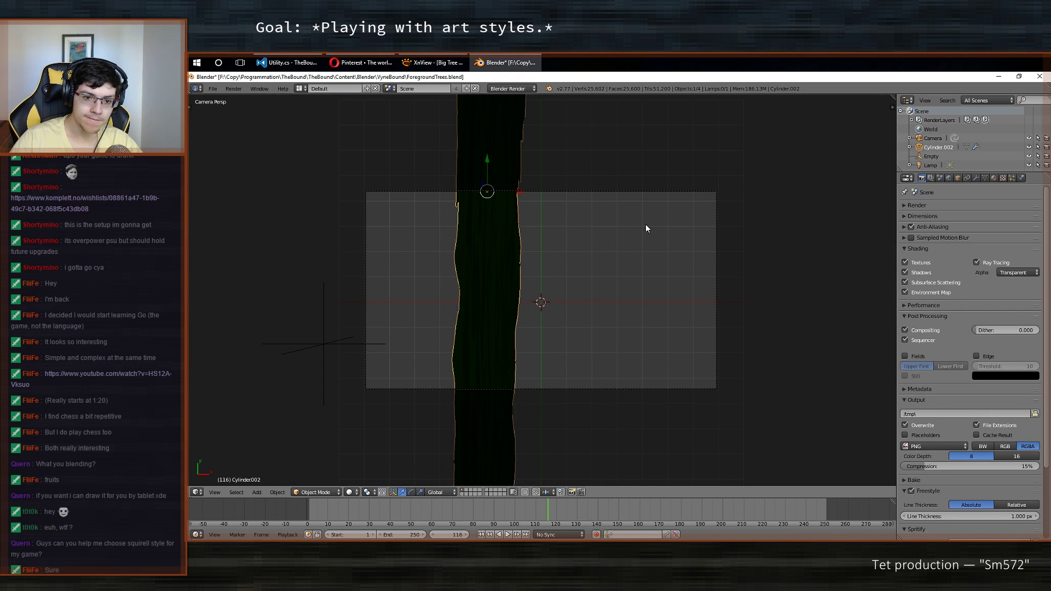
Level the trunk as seen from the right side by rotating it about 4°, and check its alignment.
scroll(665, 316, down, 5)
key(Tab)
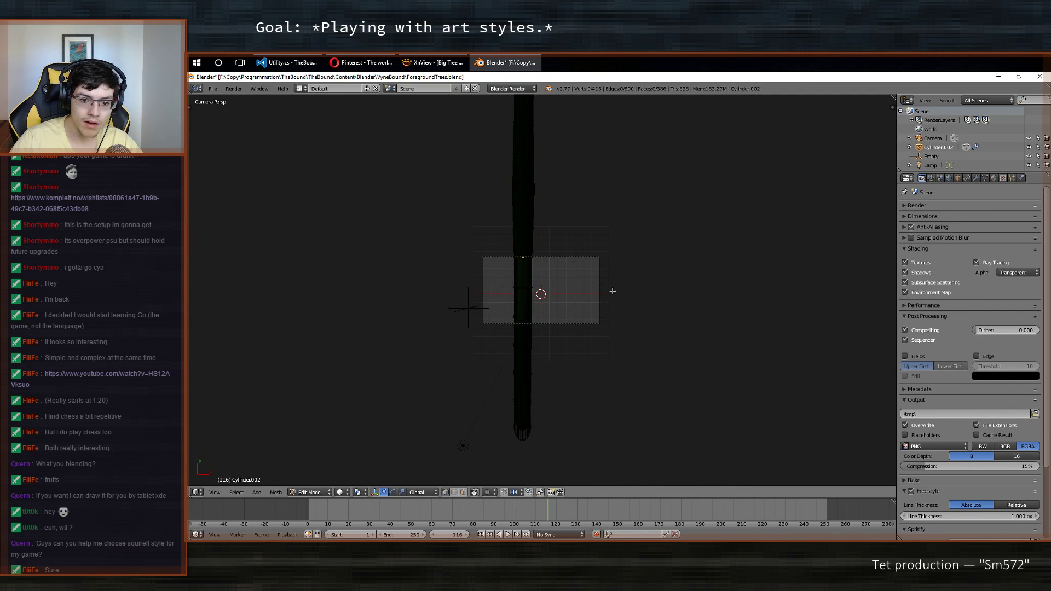
key(KP_1)
key(KP_3)
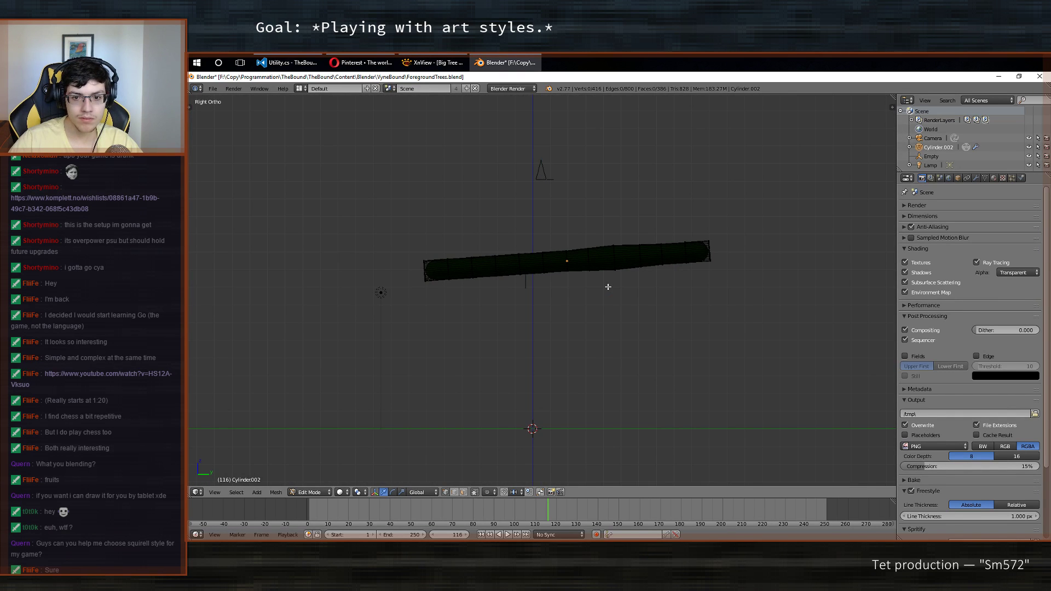
key(Tab)
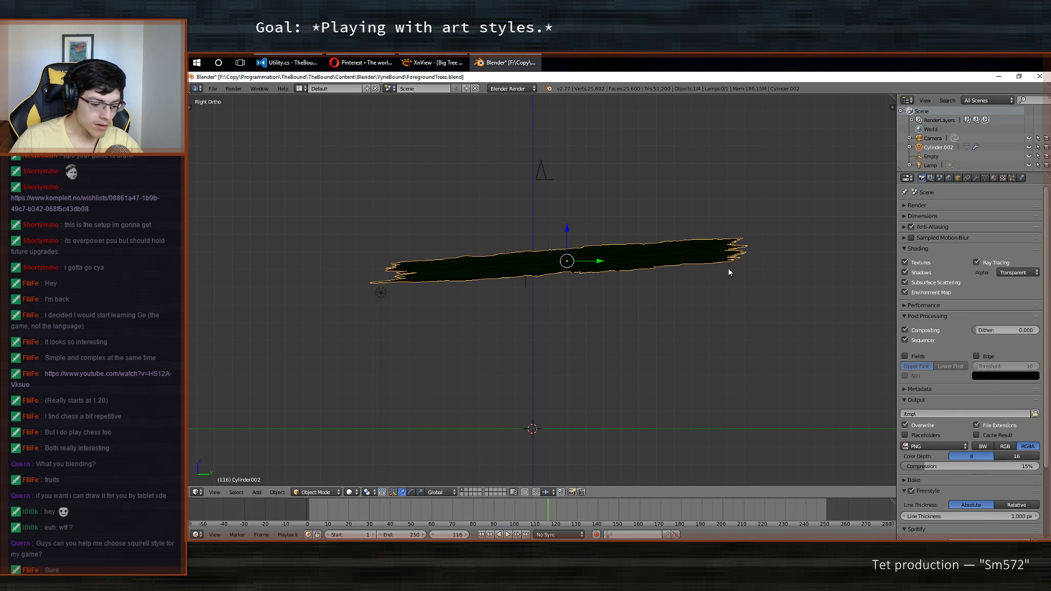
key(r)
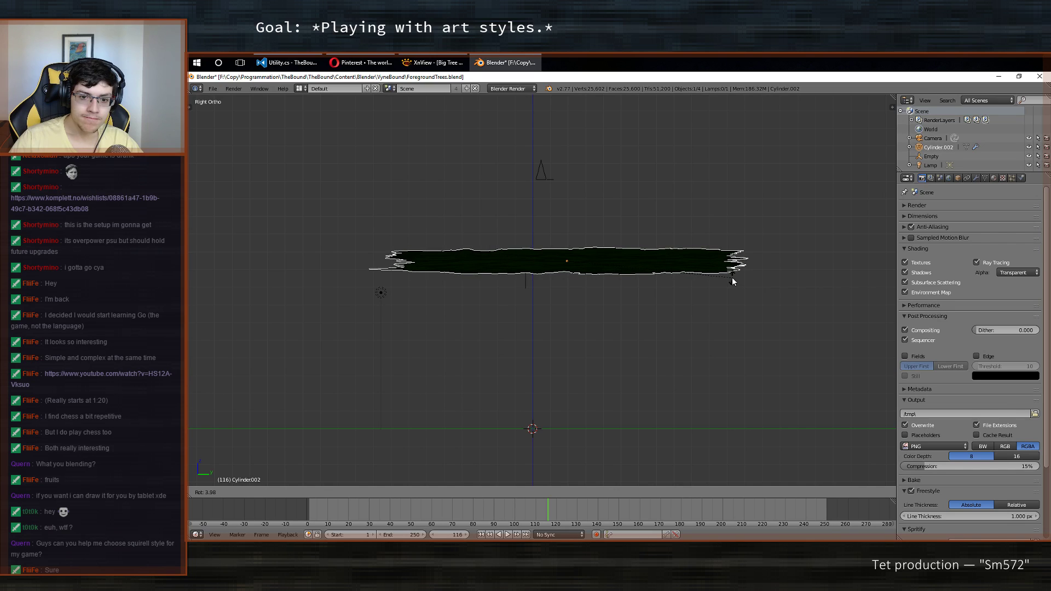
click(732, 277)
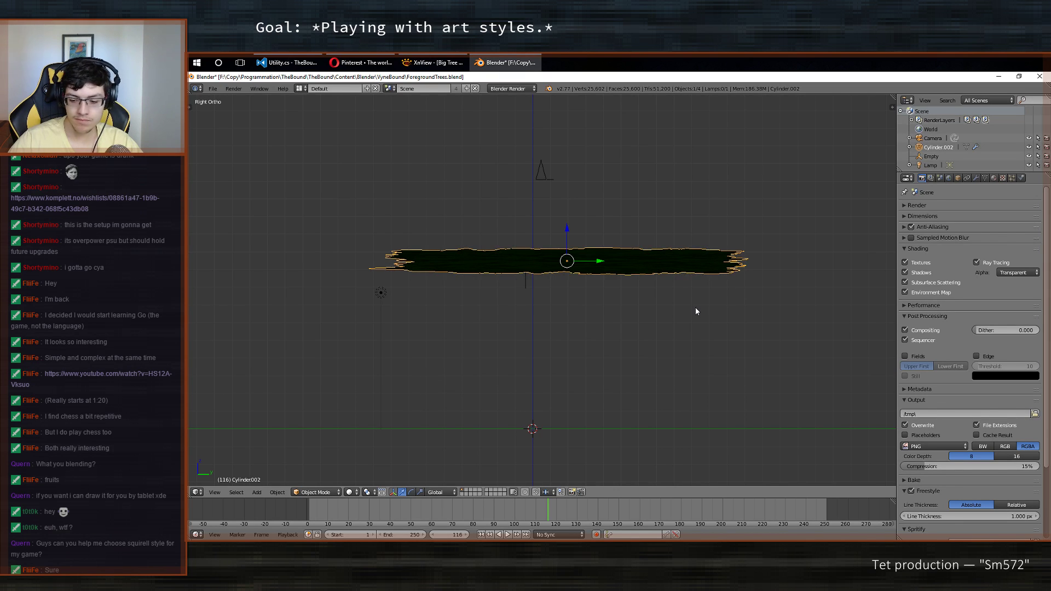
key(KP_1)
key(KP_3)
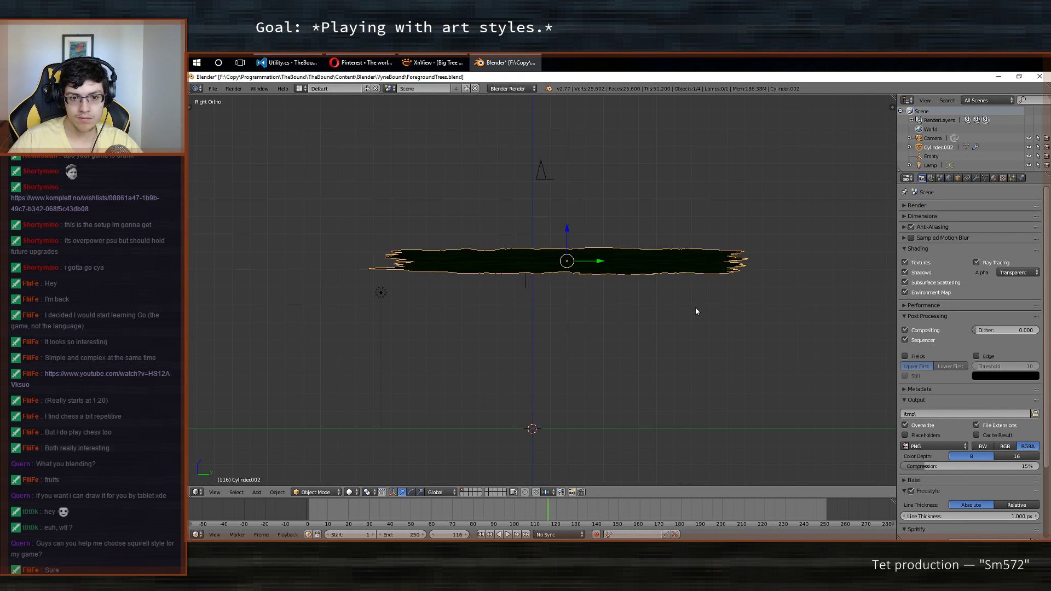
key(KP_7)
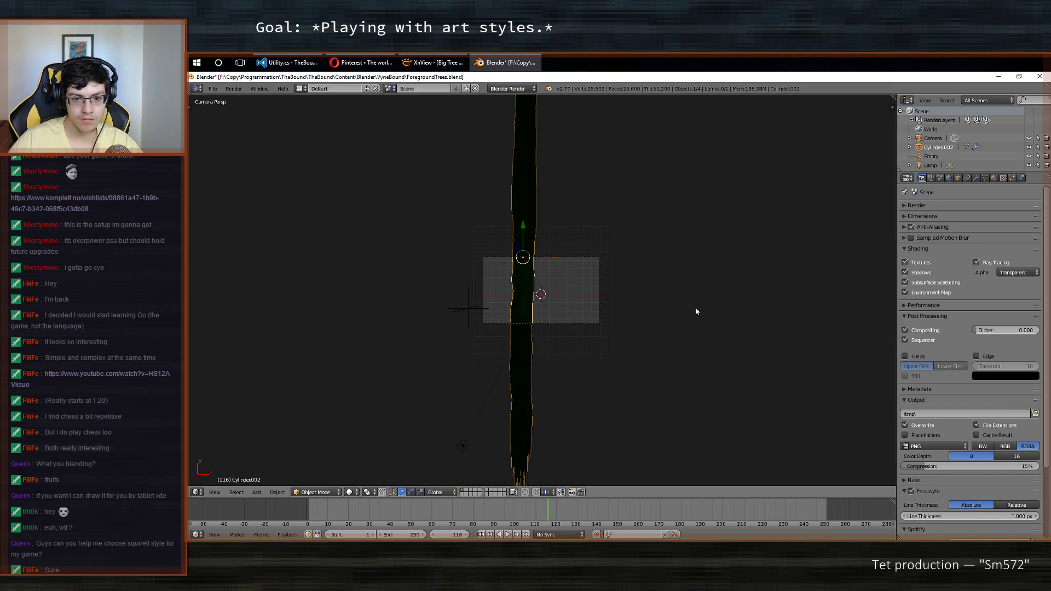
key(KP_1)
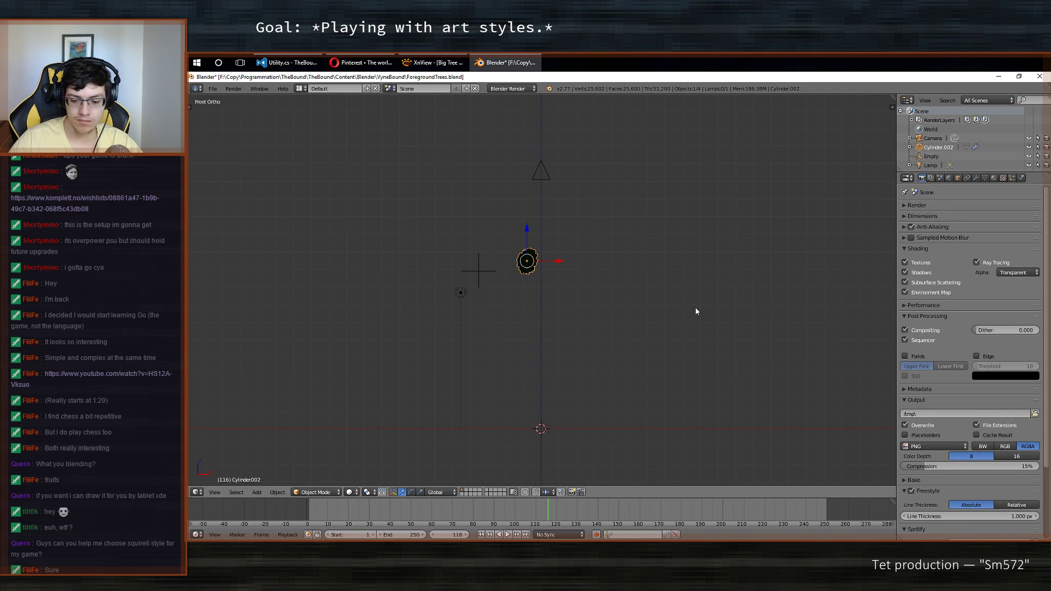
Open the trunk's base mesh for editing in the top view.
key(KP_7)
key(Tab)
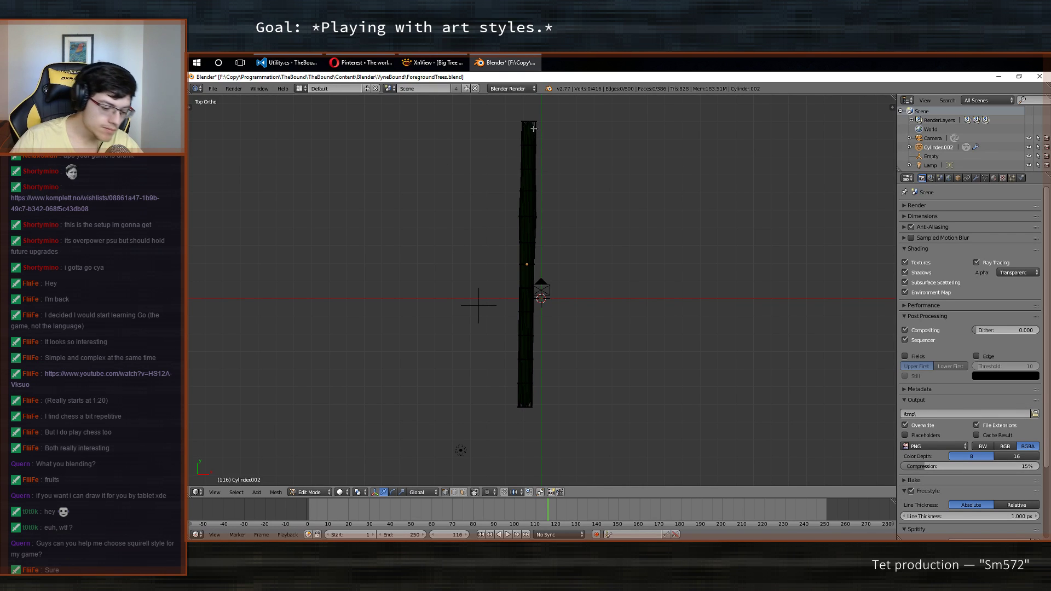
key(b)
drag(470, 112, 636, 442)
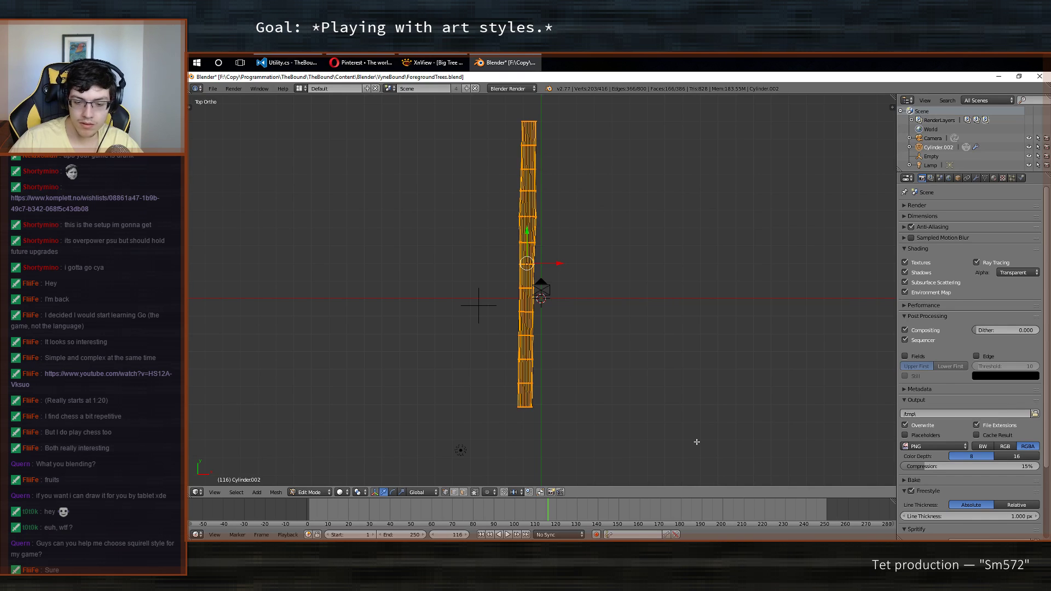
key(KP_0)
key(s)
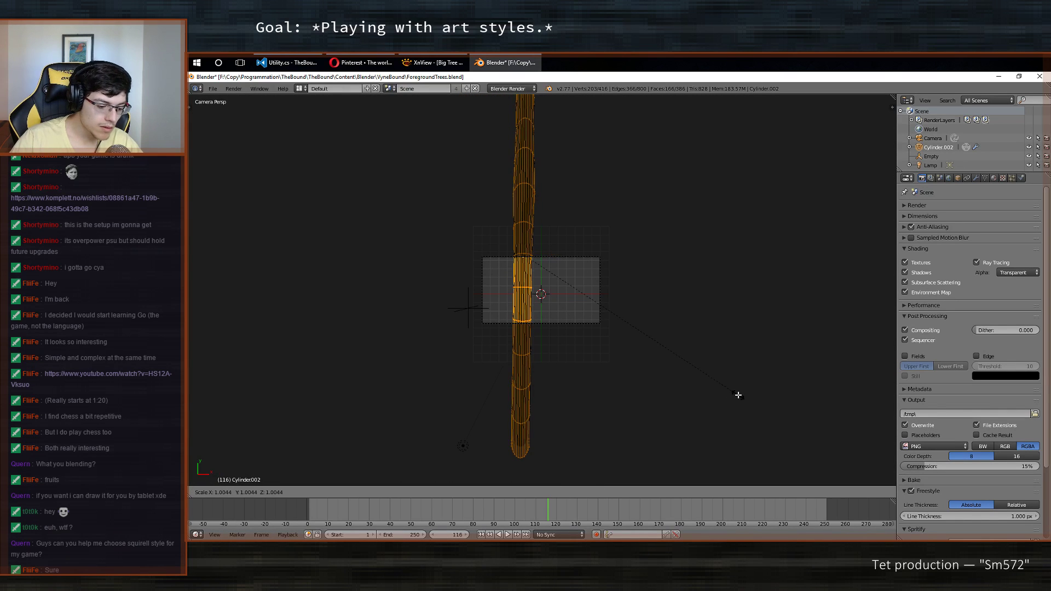
key(y)
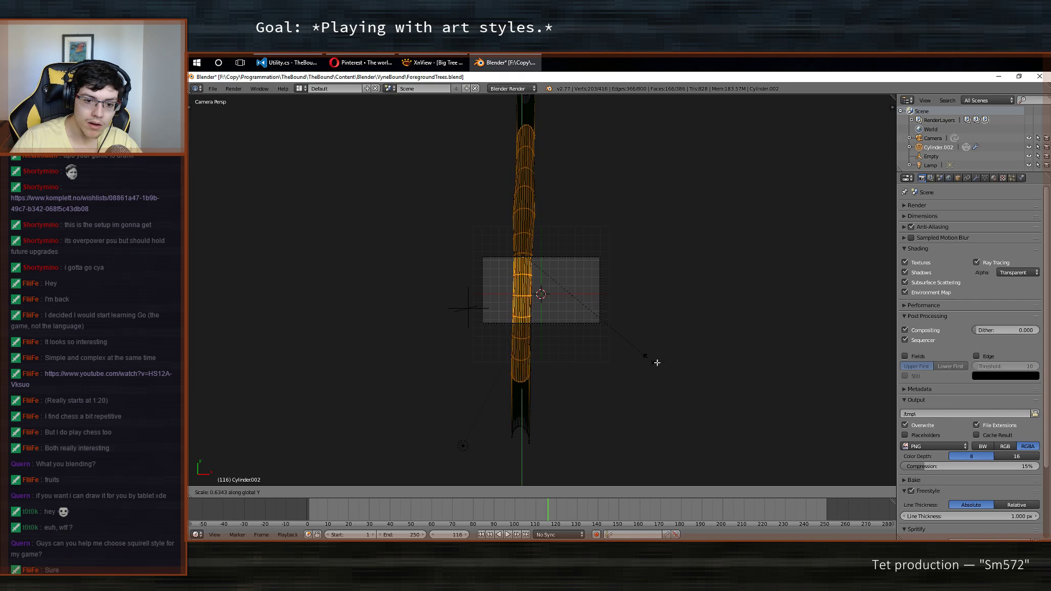
click(572, 362)
key(a)
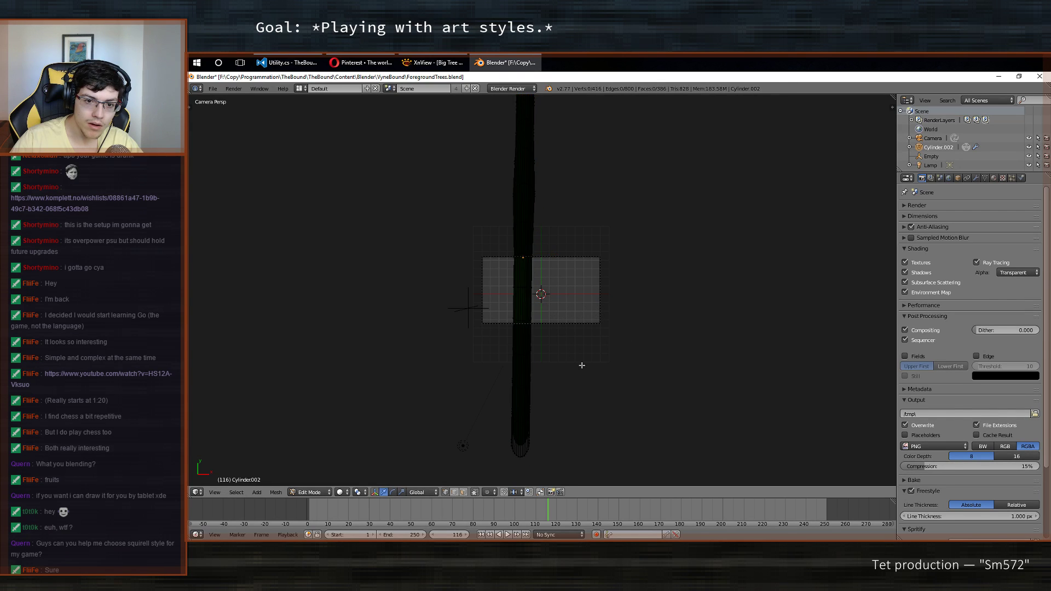
Select the whole trunk mesh, shrink it along global Y to about 0.15 of its length, and return to Object Mode.
key(a)
key(s)
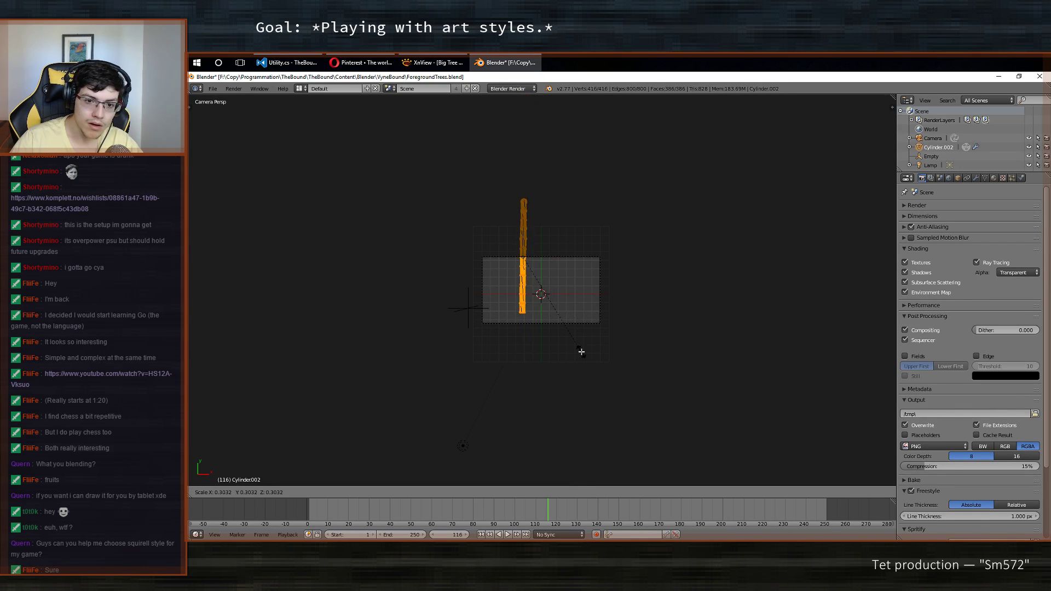
key(y)
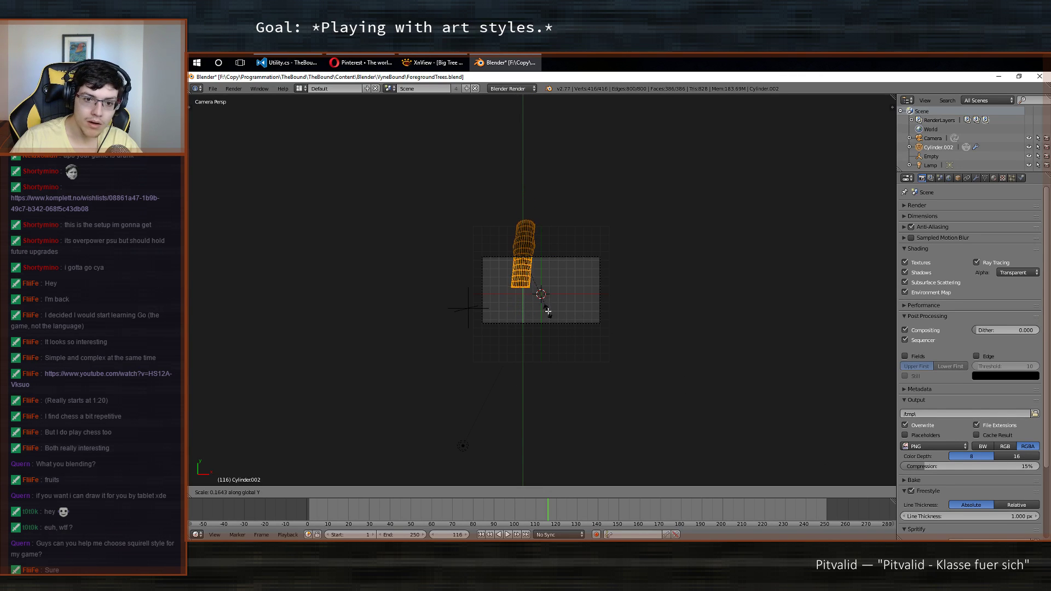
click(537, 302)
scroll(481, 288, up, 5)
scroll(481, 289, down, 5)
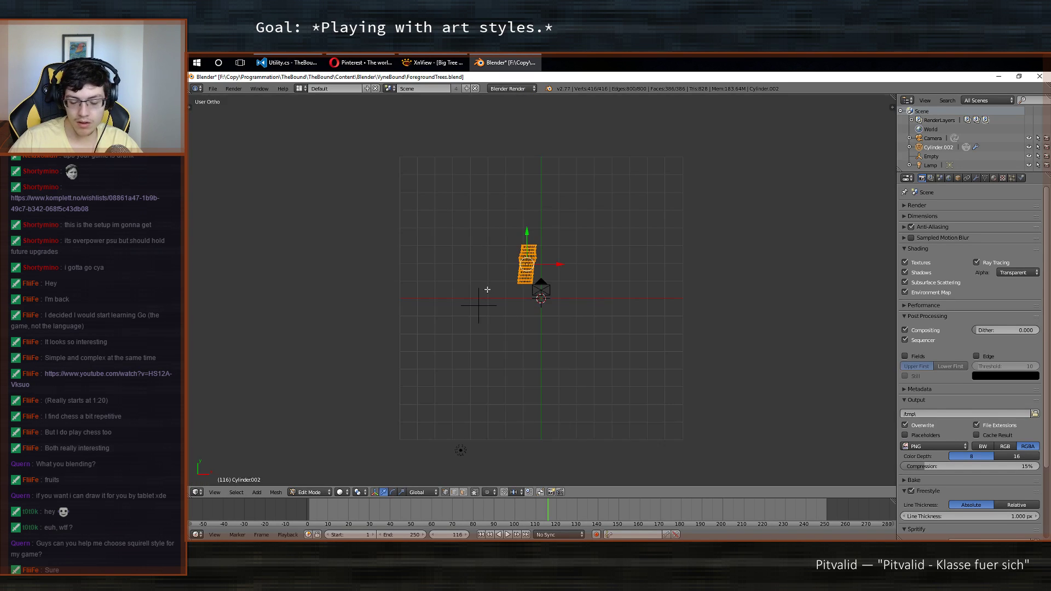
scroll(485, 289, up, 5)
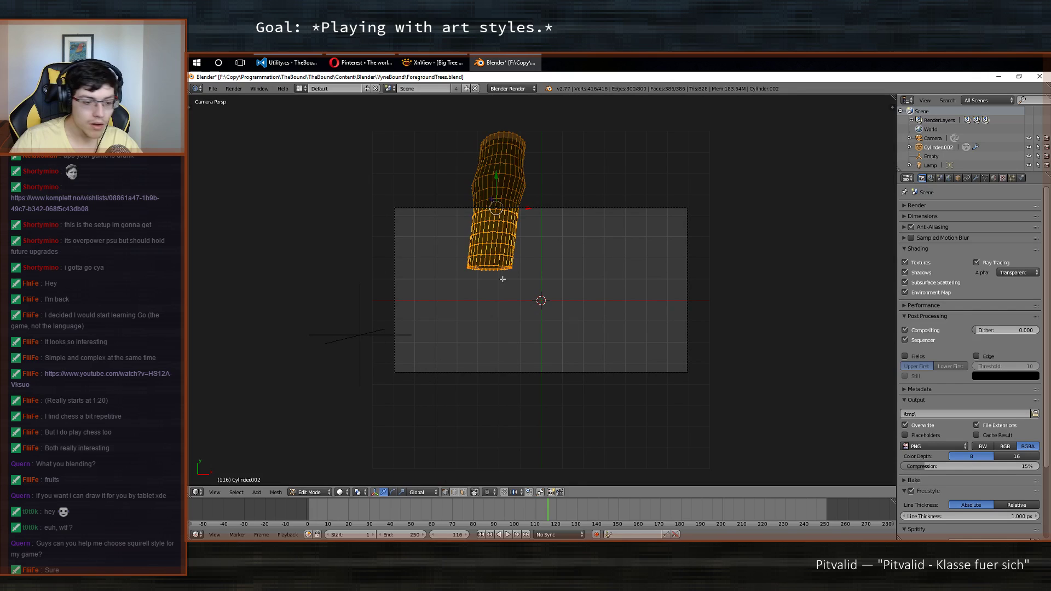
key(Tab)
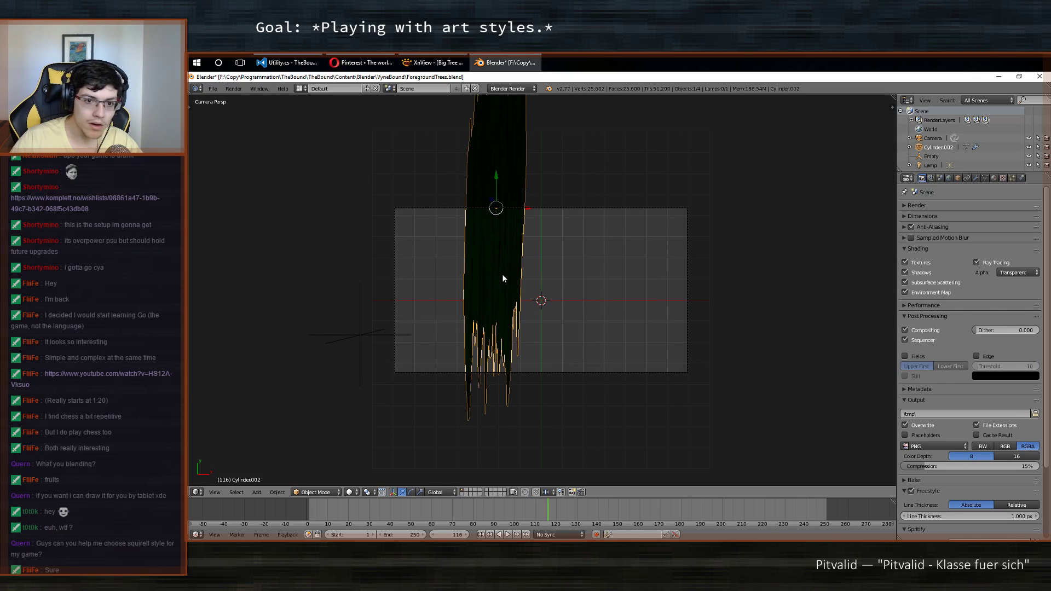
Rotate the trunk about 90° around global Z so it lies horizontally in the camera view.
key(g)
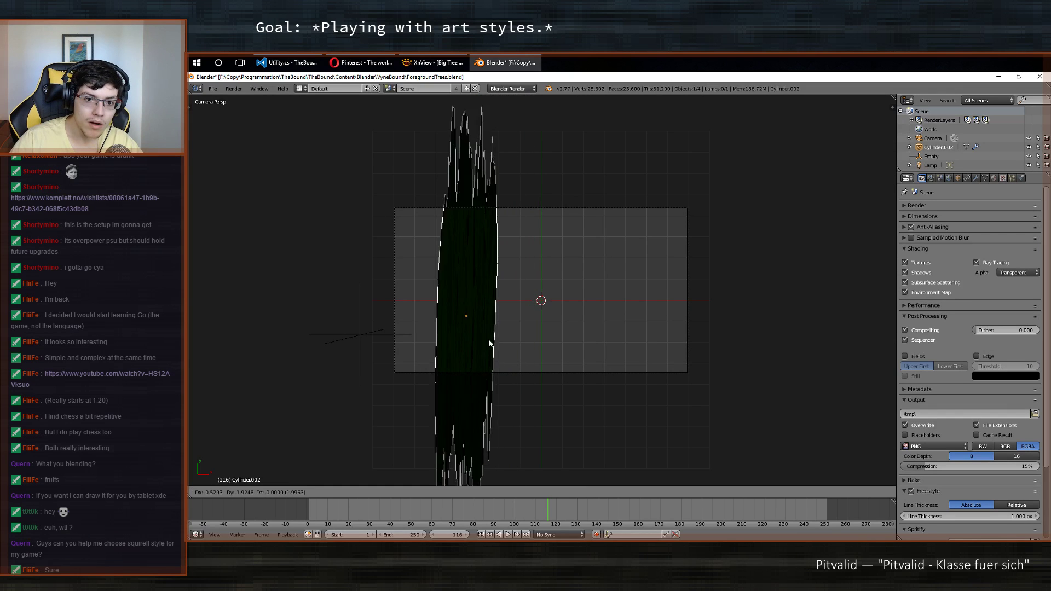
click(517, 326)
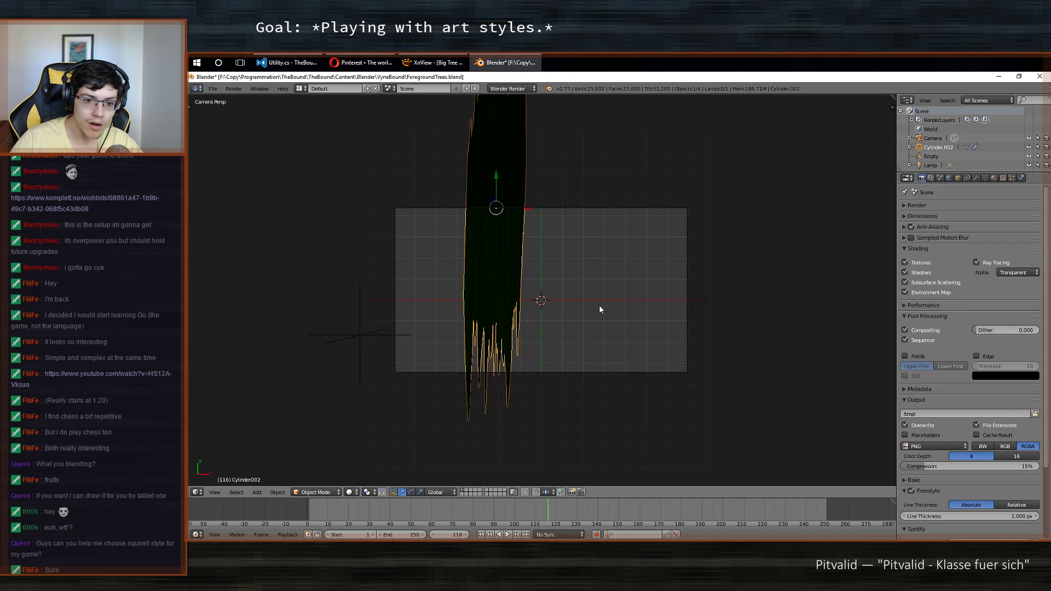
key(r)
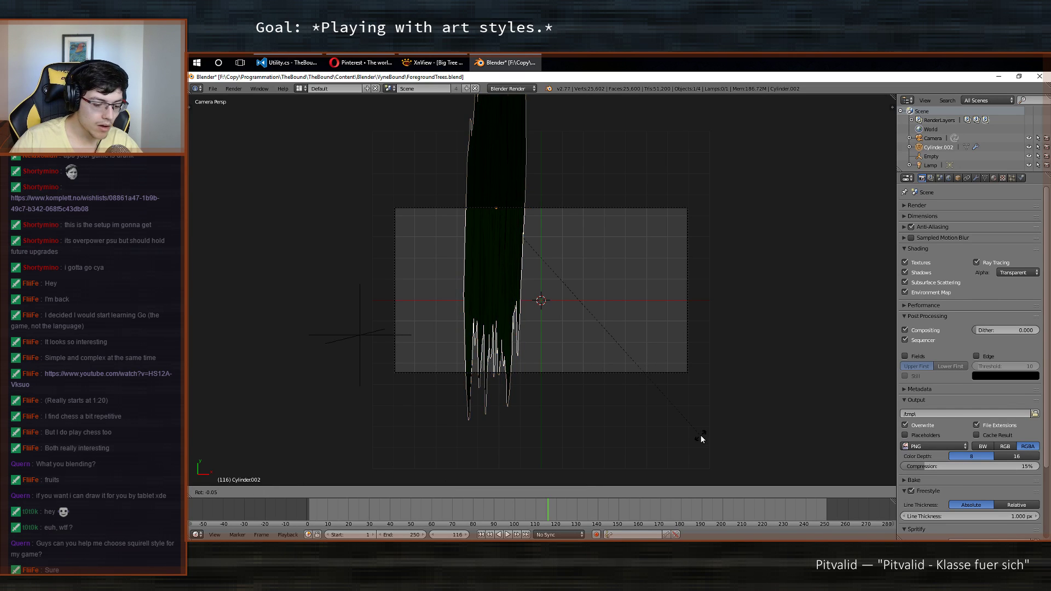
key(z)
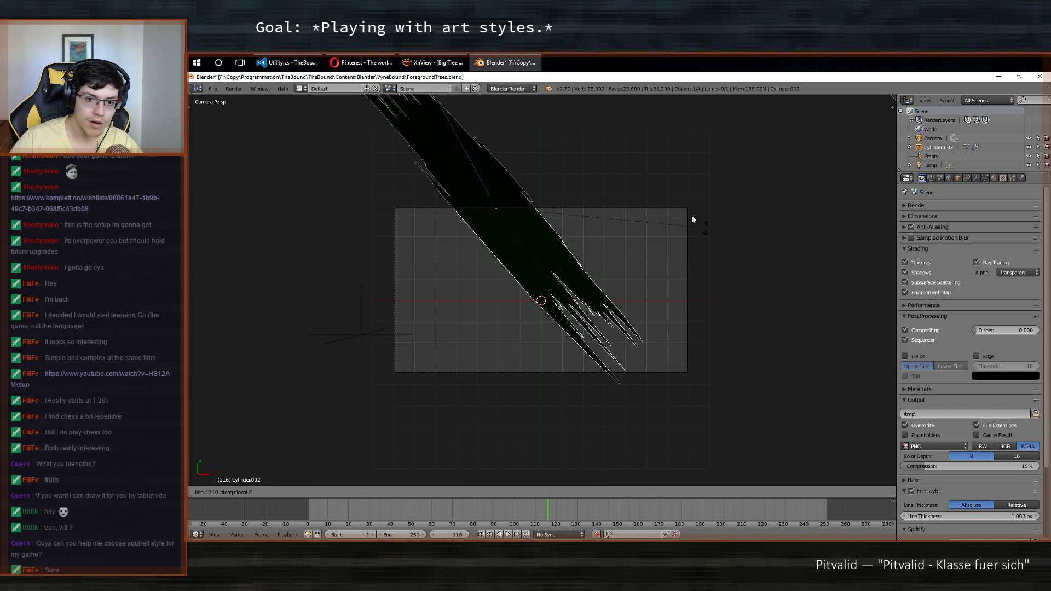
click(609, 111)
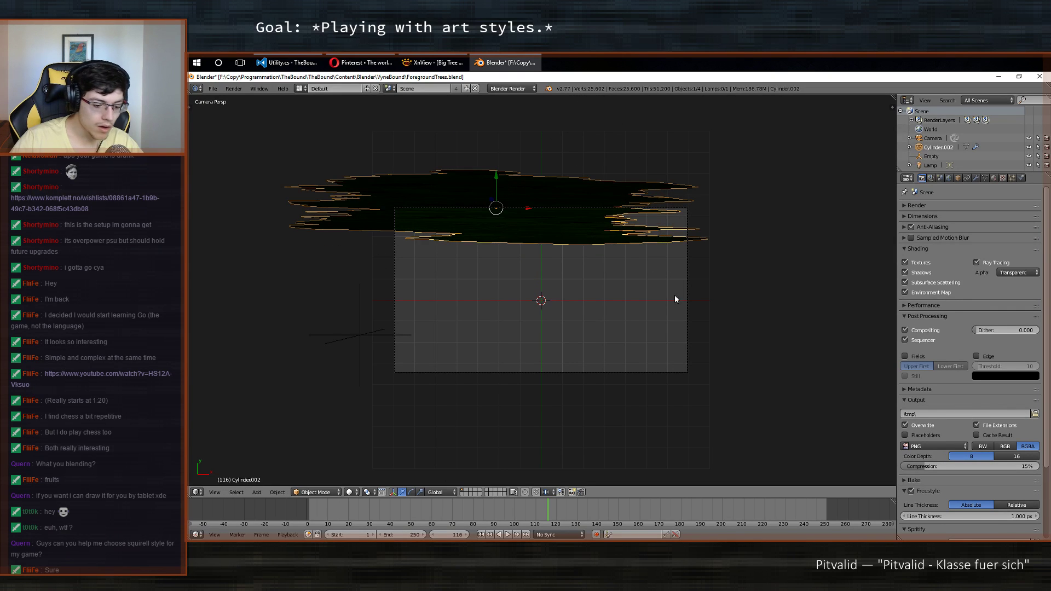
Move the trunk to the centre of the camera frame and shorten it along global X until both ends fit inside.
key(g)
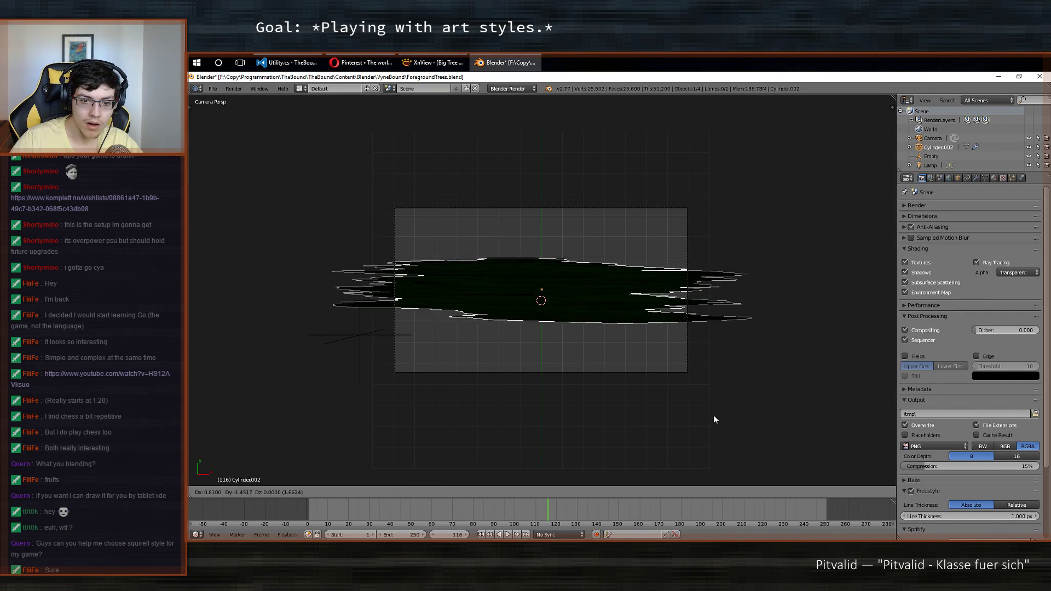
click(714, 415)
key(s)
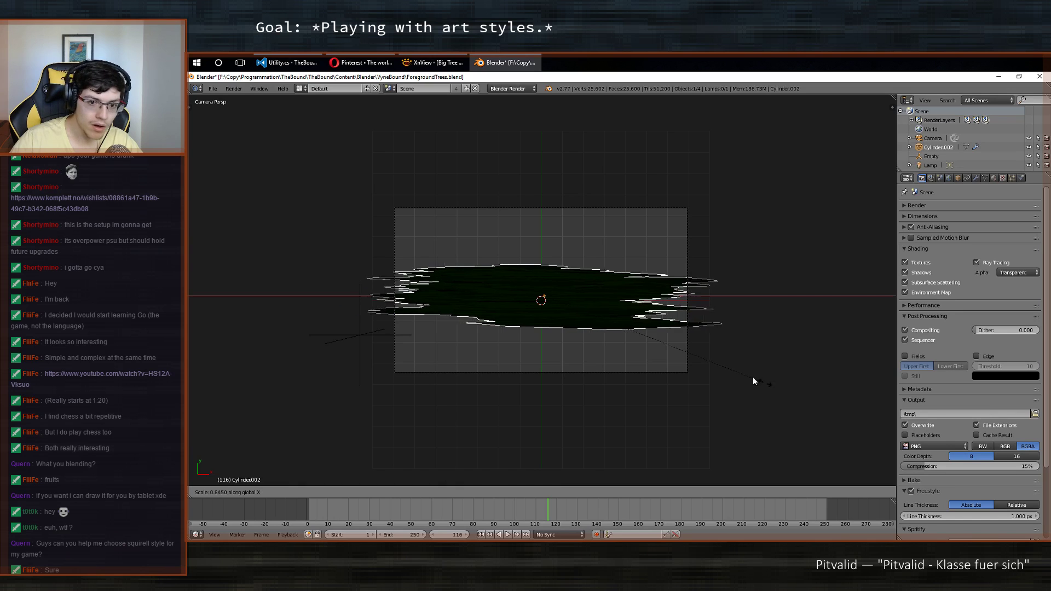
click(711, 357)
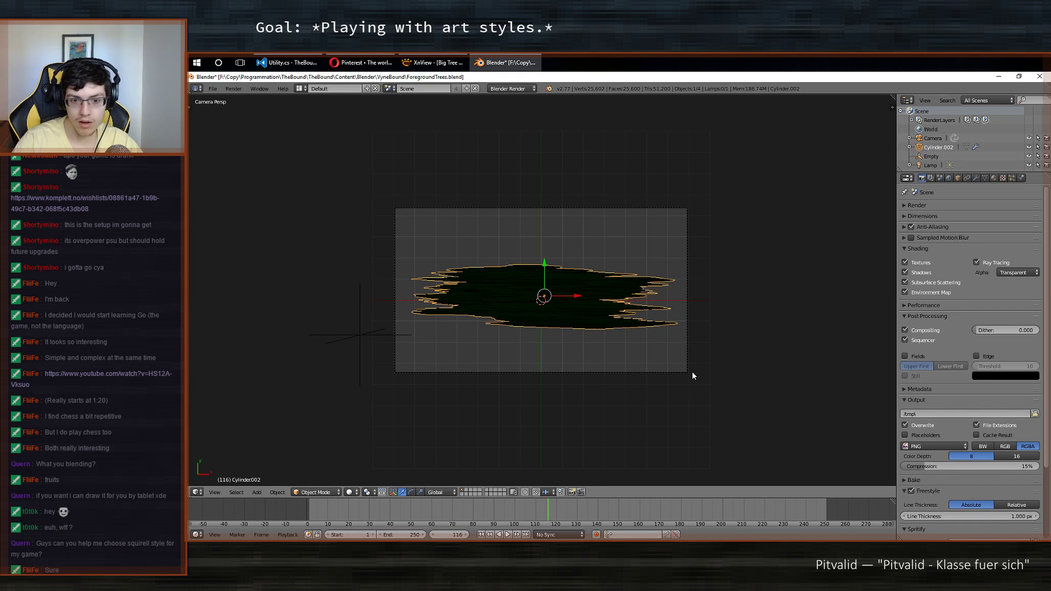
Save over ForegroundTrees.blend and render the current frame, displaying the RenderLayer layer.
key(ctrl+s)
click(693, 374)
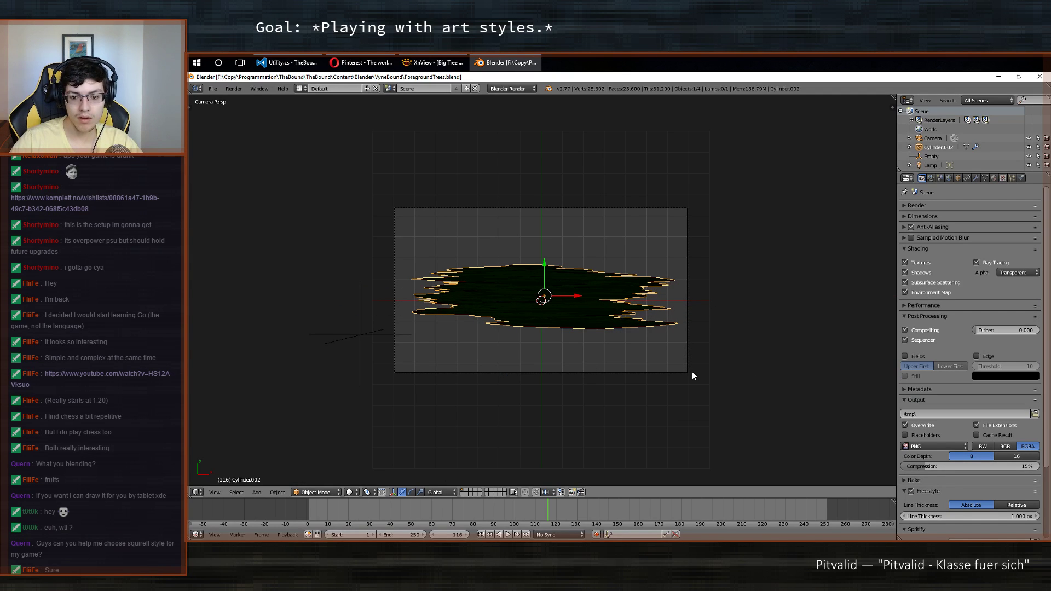
key(F12)
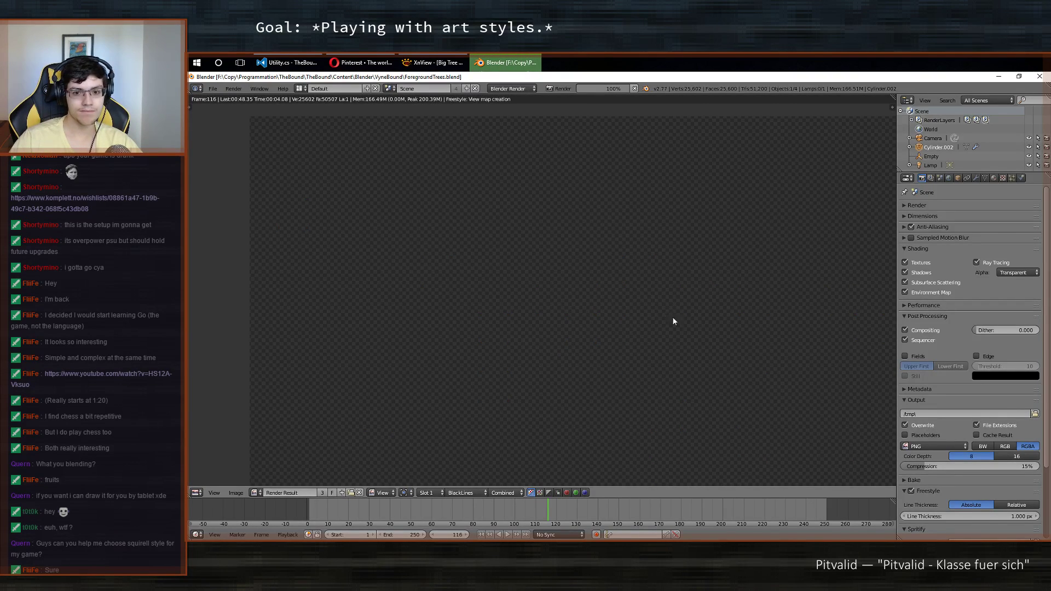
click(465, 493)
click(482, 481)
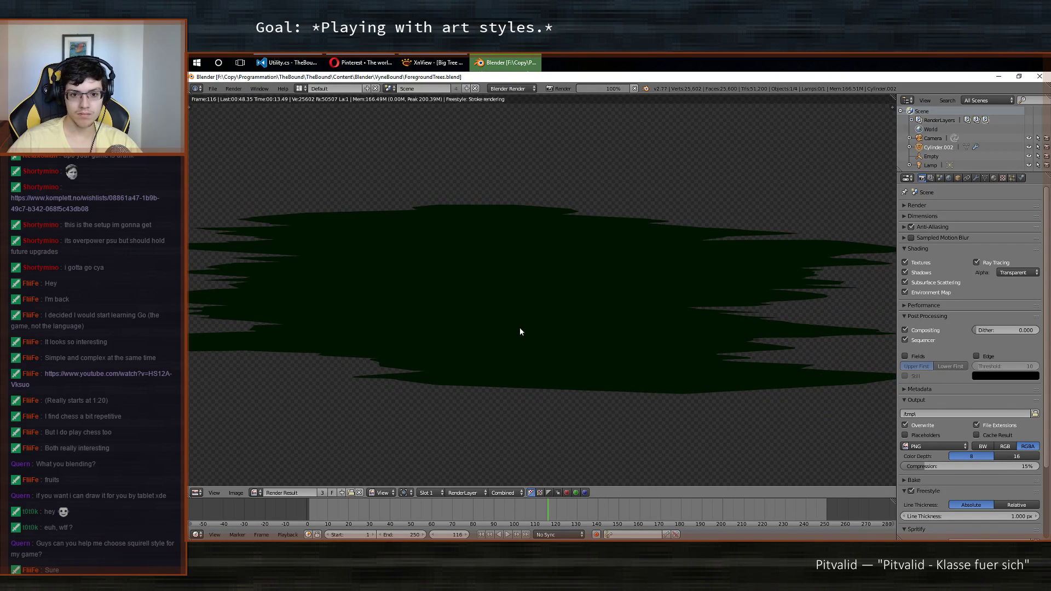
Maximize the render result and check that the whole trunk silhouette fits while the Freestyle strokes render.
key(ctrl+Up)
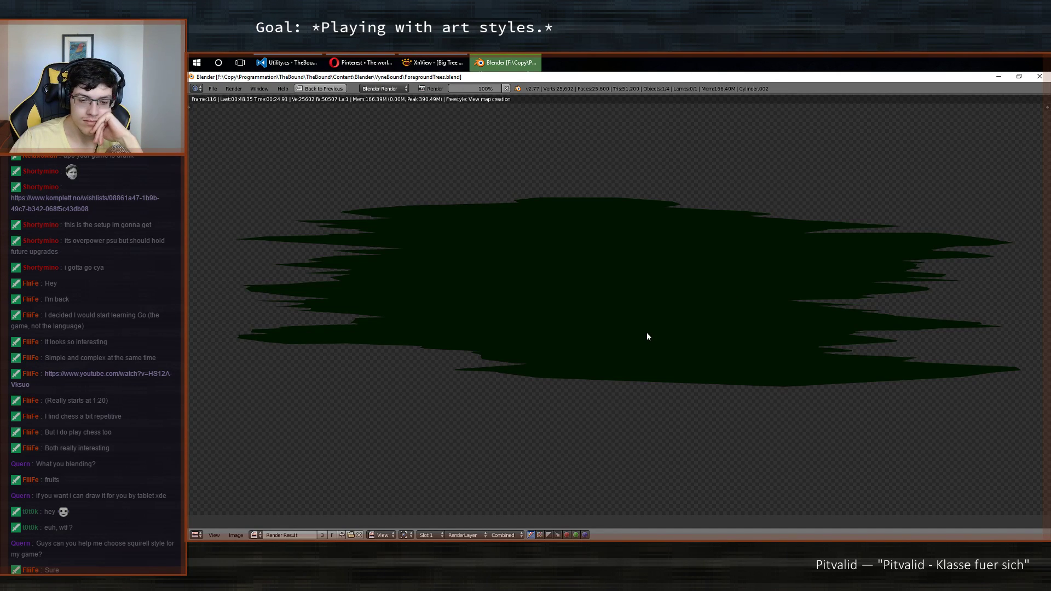
middle_drag(725, 373, 731, 409)
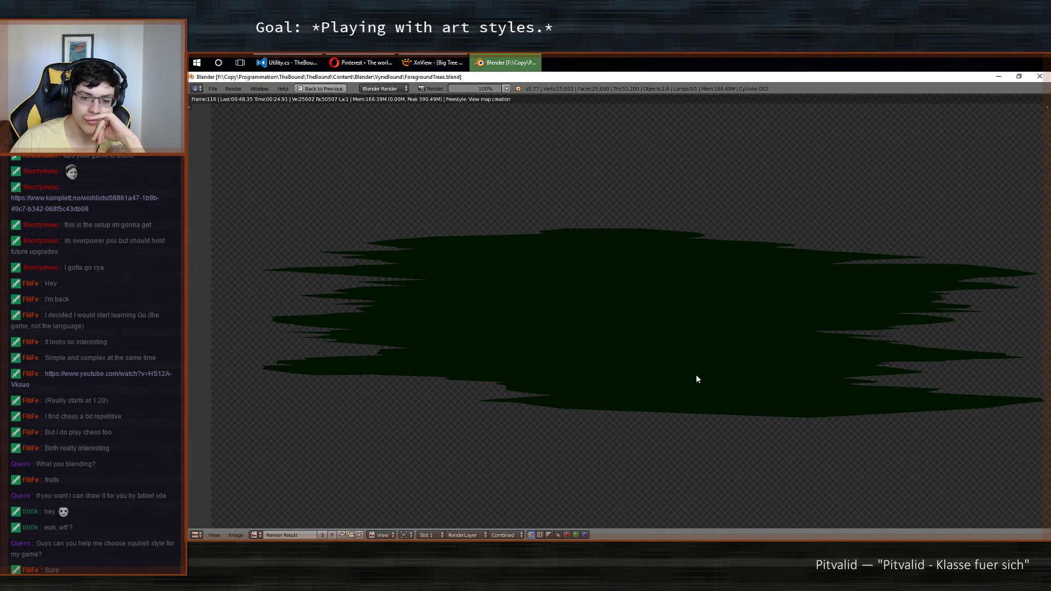
middle_drag(771, 414, 716, 408)
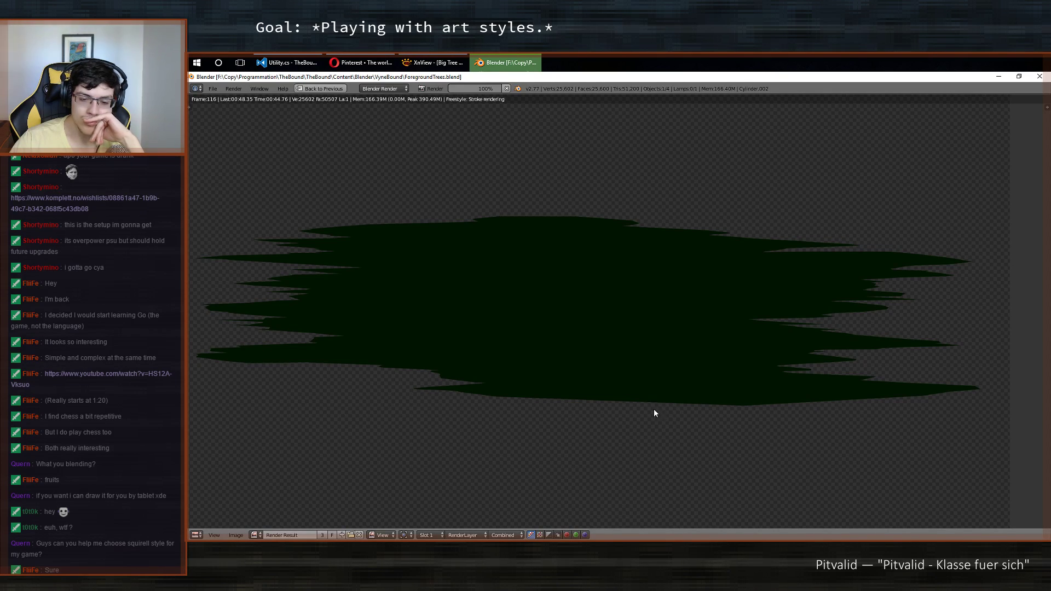
key(n)
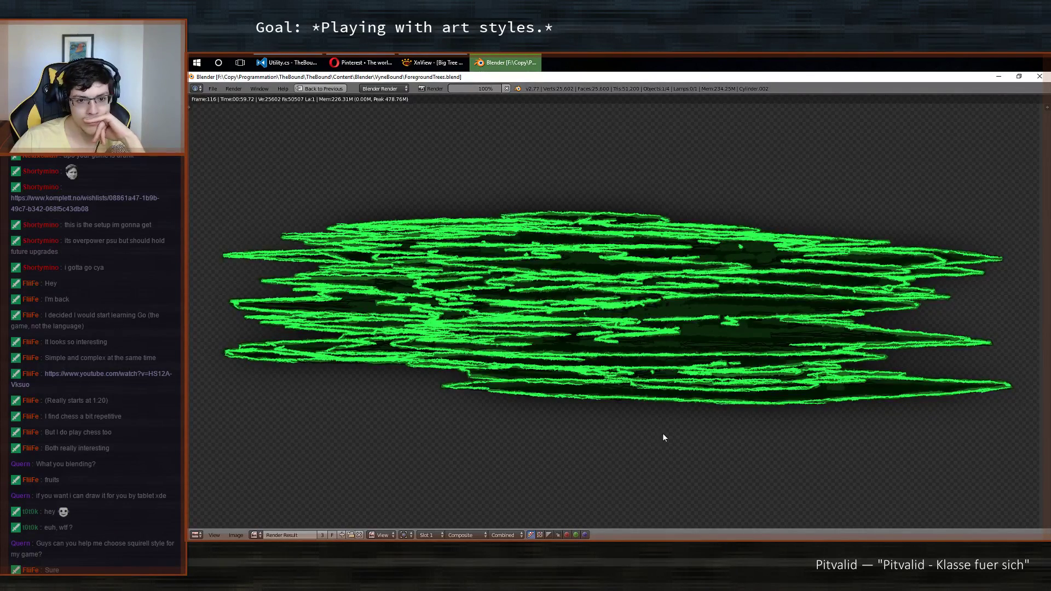
Examine the finished composite of the trunk, checking the density and shape of the green Freestyle outlines.
middle_drag(665, 436, 738, 408)
scroll(724, 405, down, 1)
scroll(723, 405, up, 1)
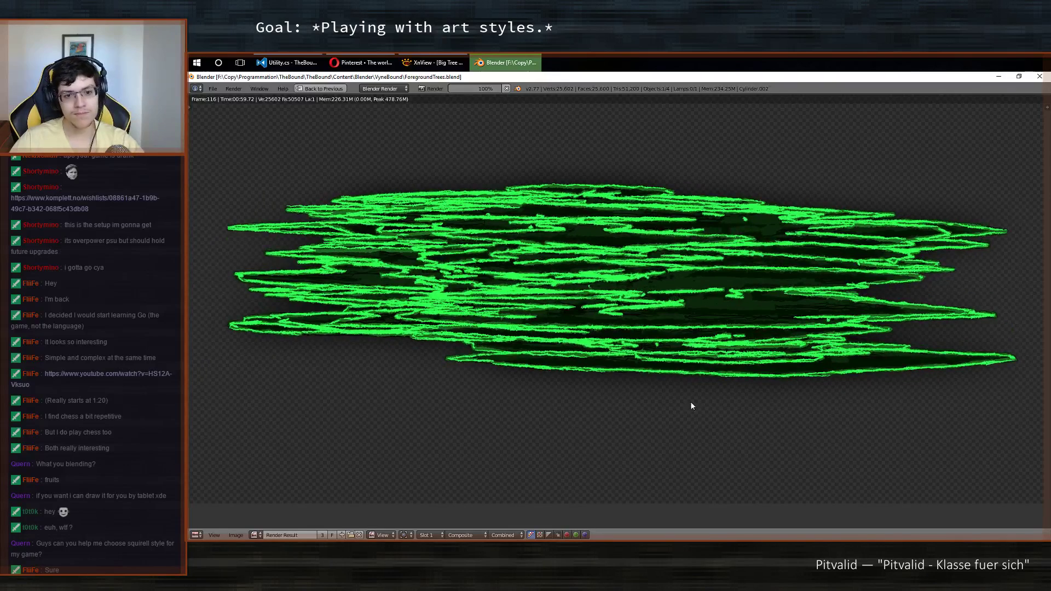
middle_drag(612, 296, 614, 351)
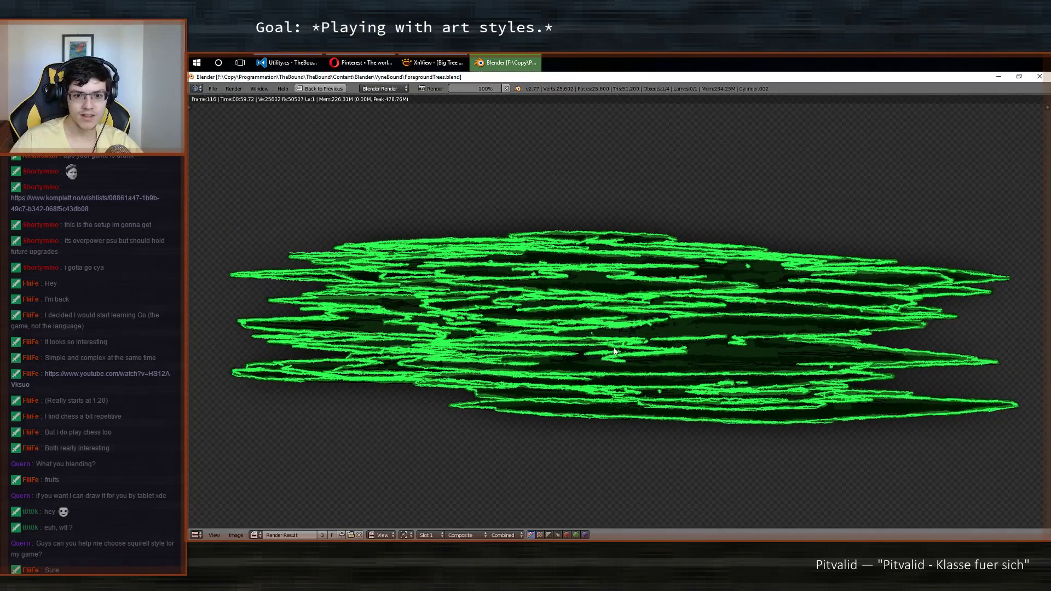
middle_drag(633, 412, 608, 343)
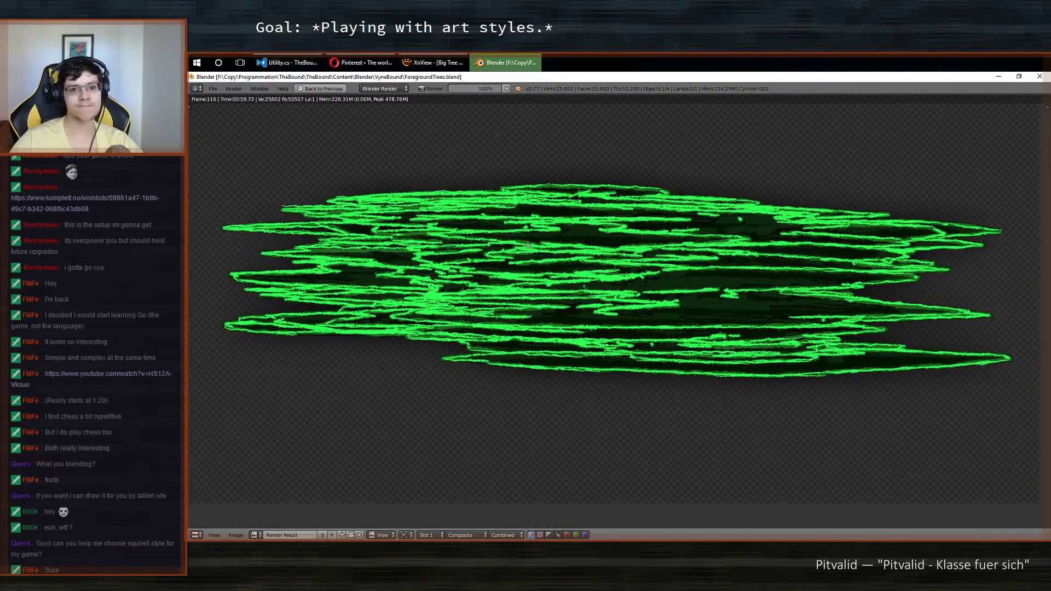
middle_drag(528, 246, 502, 225)
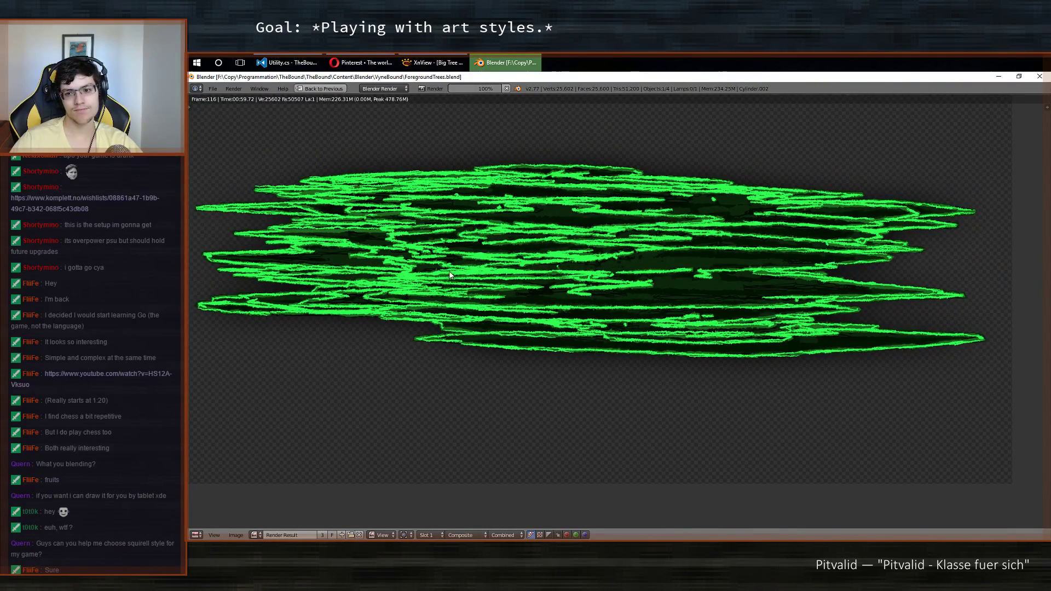
middle_drag(426, 302, 448, 351)
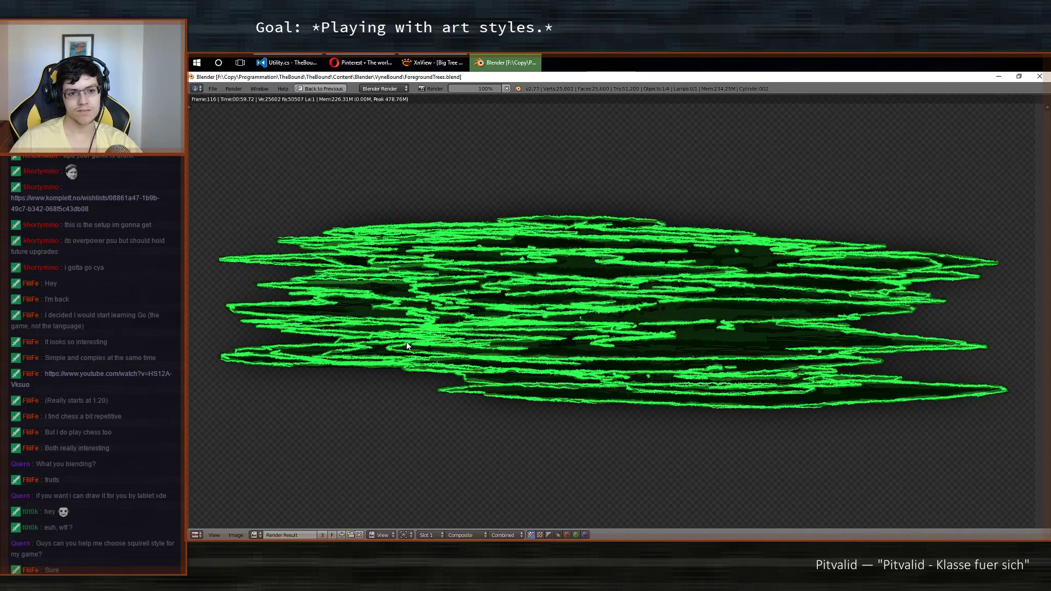
middle_drag(406, 342, 382, 369)
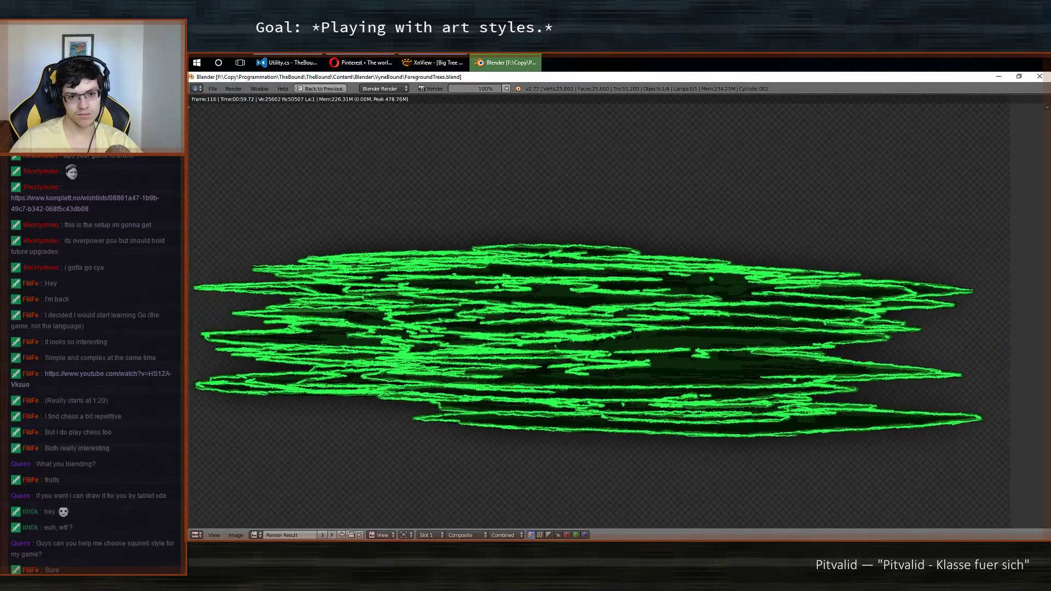
scroll(487, 362, down, 1)
scroll(474, 366, up, 1)
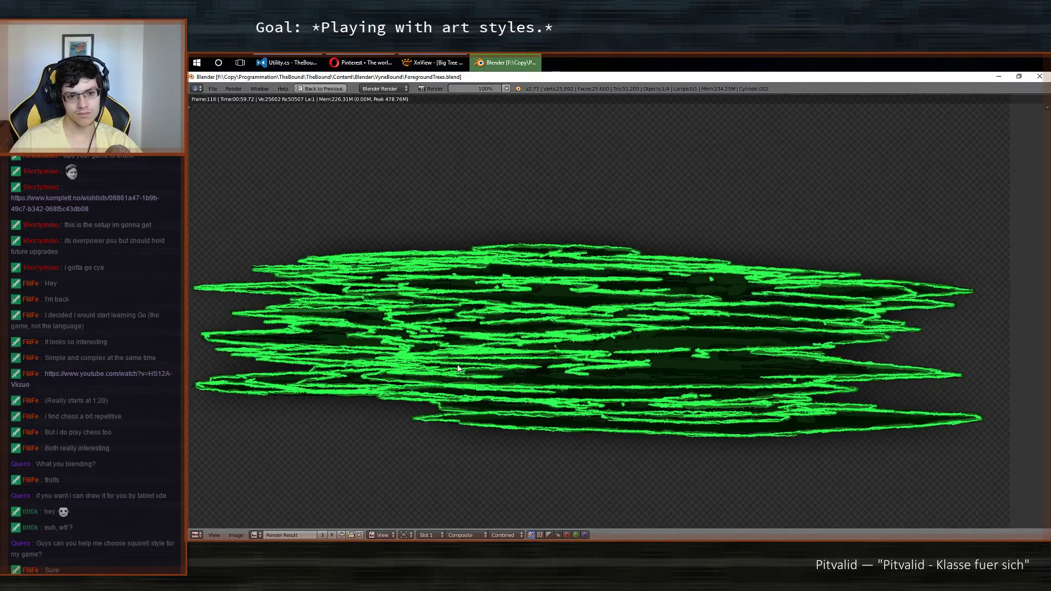
middle_drag(444, 374, 460, 308)
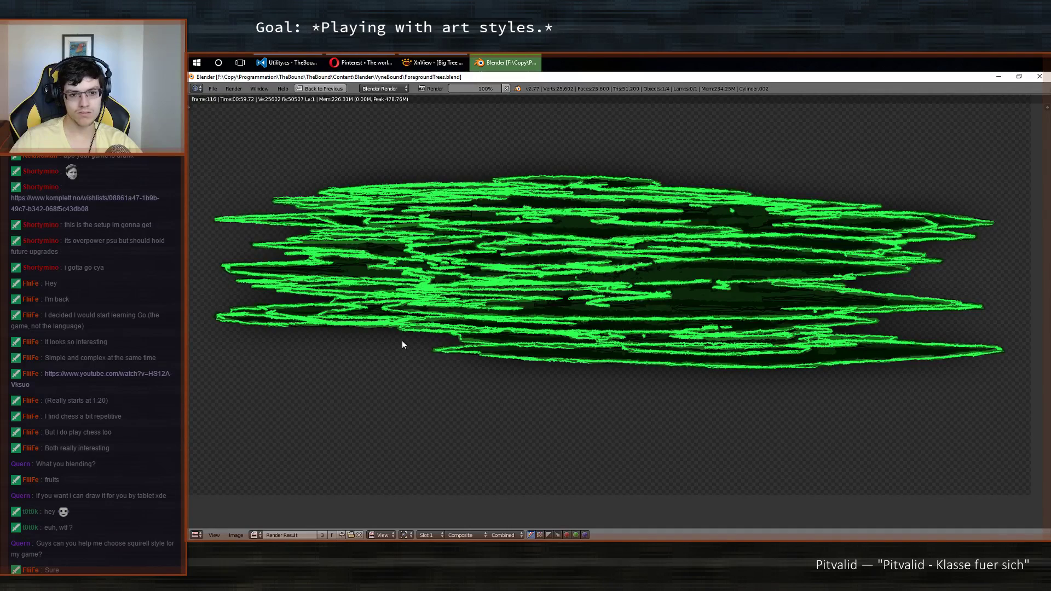
Cancel the running render job.
click(507, 88)
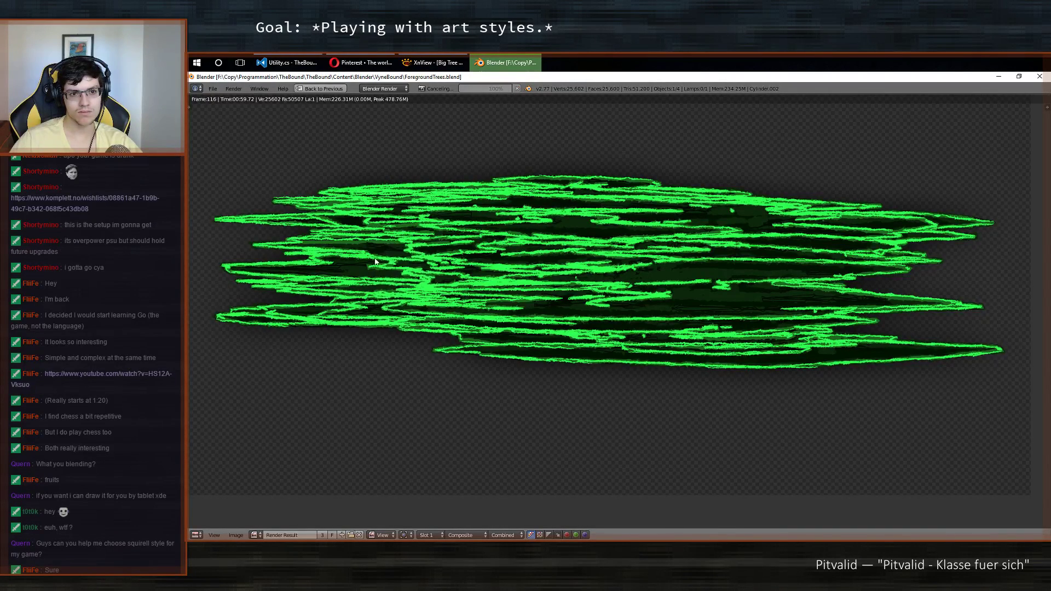
middle_drag(386, 243, 331, 297)
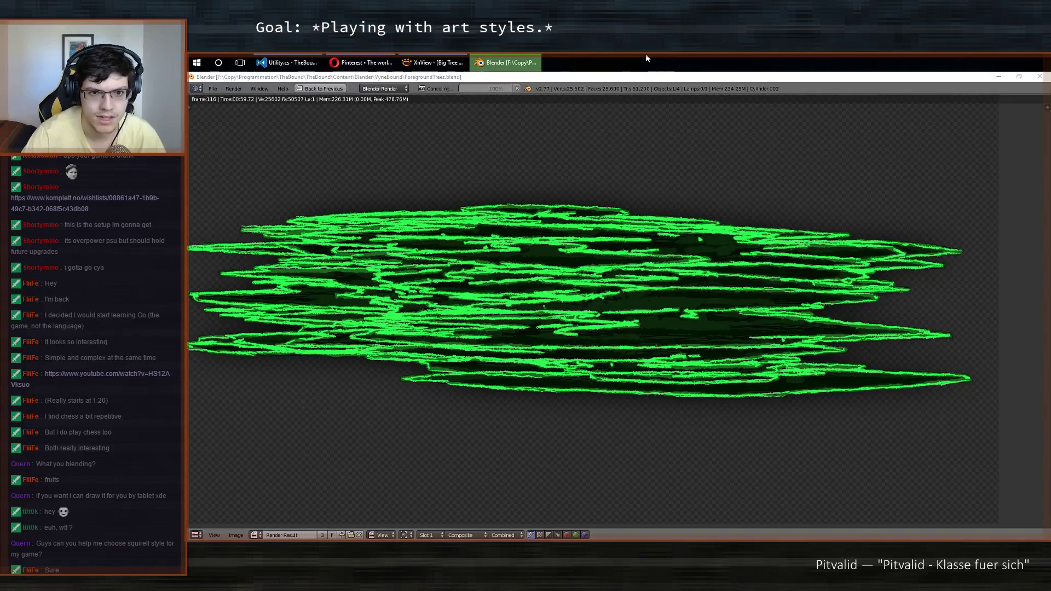
Inspect the full length of the trunk's green Freestyle outlines in the render result, including both pointed ends.
click(529, 60)
click(529, 61)
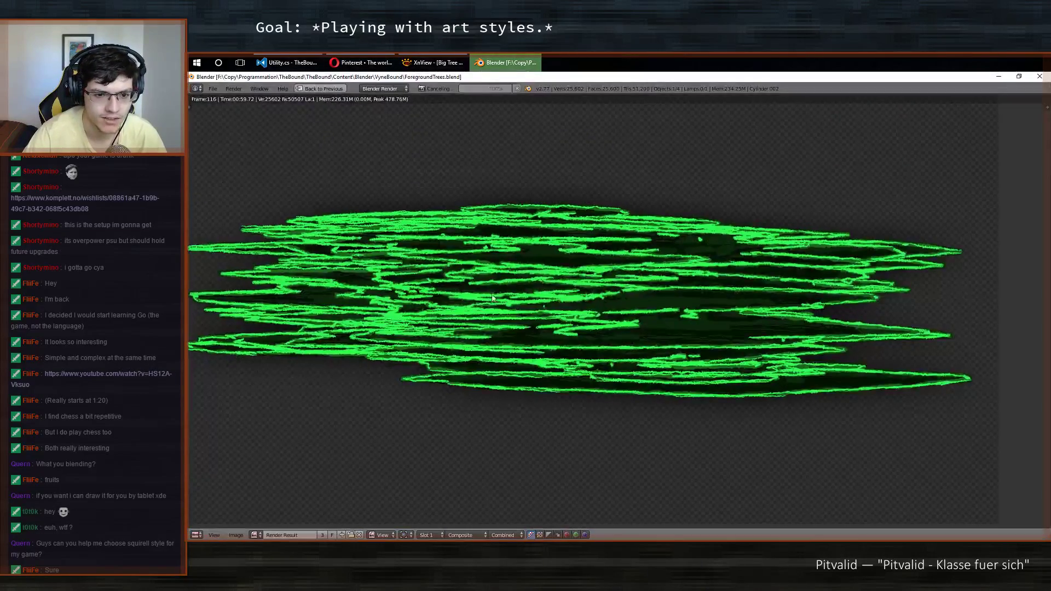
mouse_move(869, 381)
middle_down()
mouse_move(803, 369)
mouse_move(791, 350)
mouse_move(947, 296)
middle_up()
middle_drag(794, 340, 695, 356)
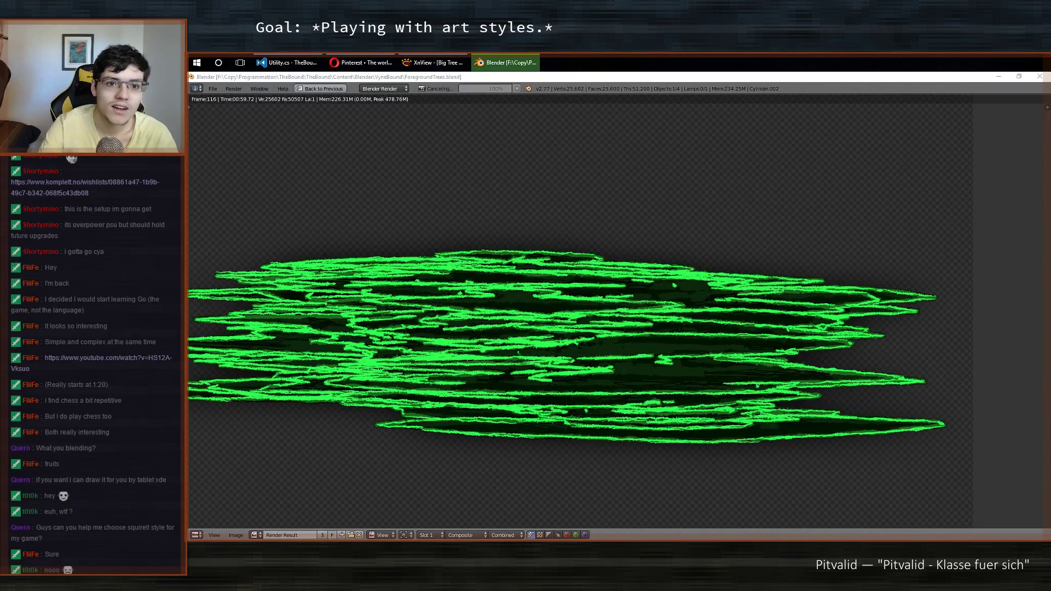
key(Home)
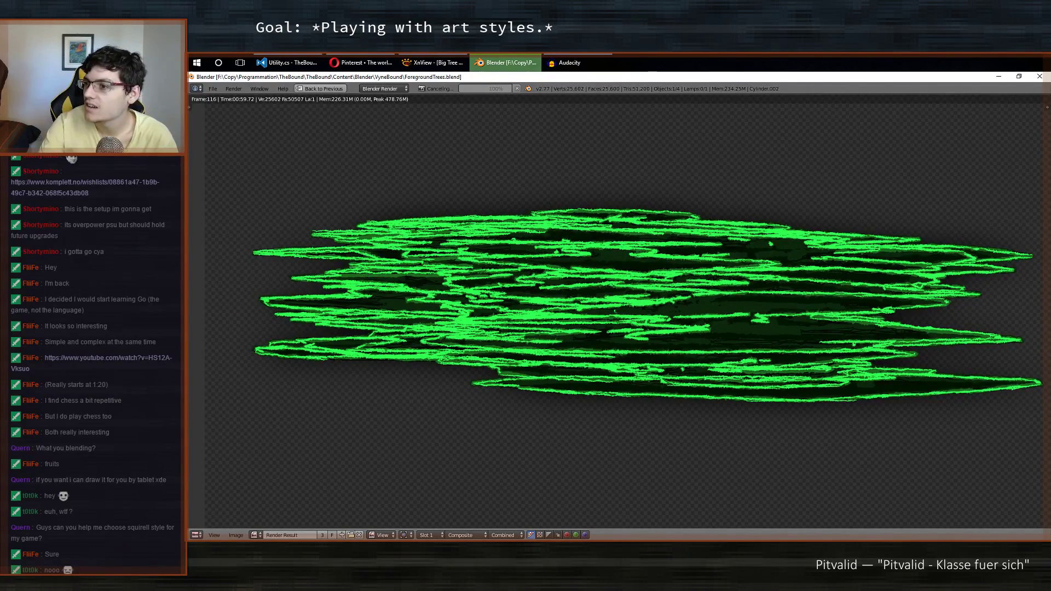
scroll(819, 224, up, 1)
scroll(530, 336, down, 1)
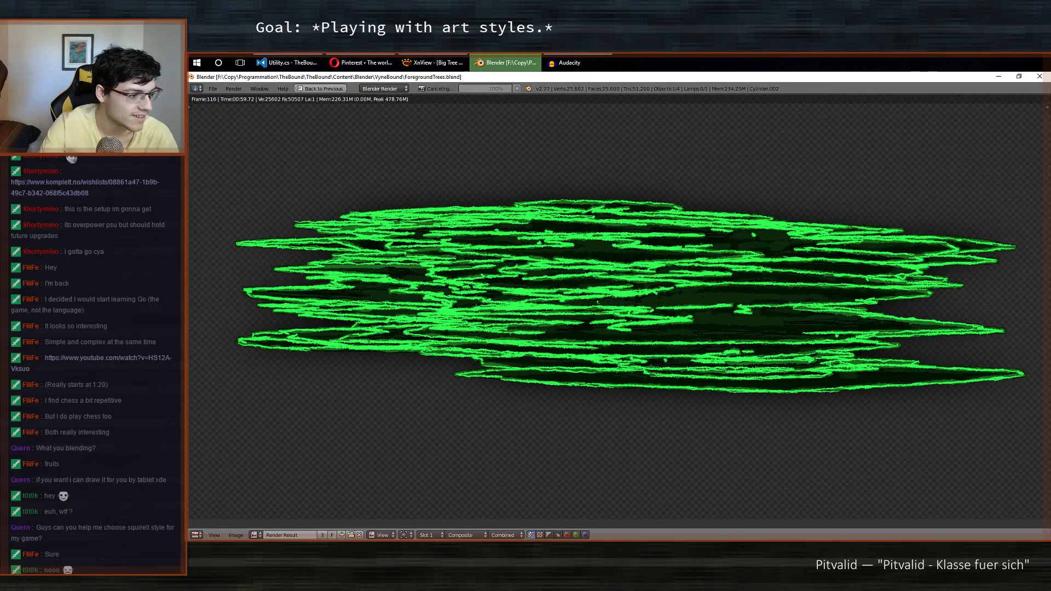
Switch to Audacity and record a microphone test clip of about 14 seconds on a new stereo track.
click(569, 62)
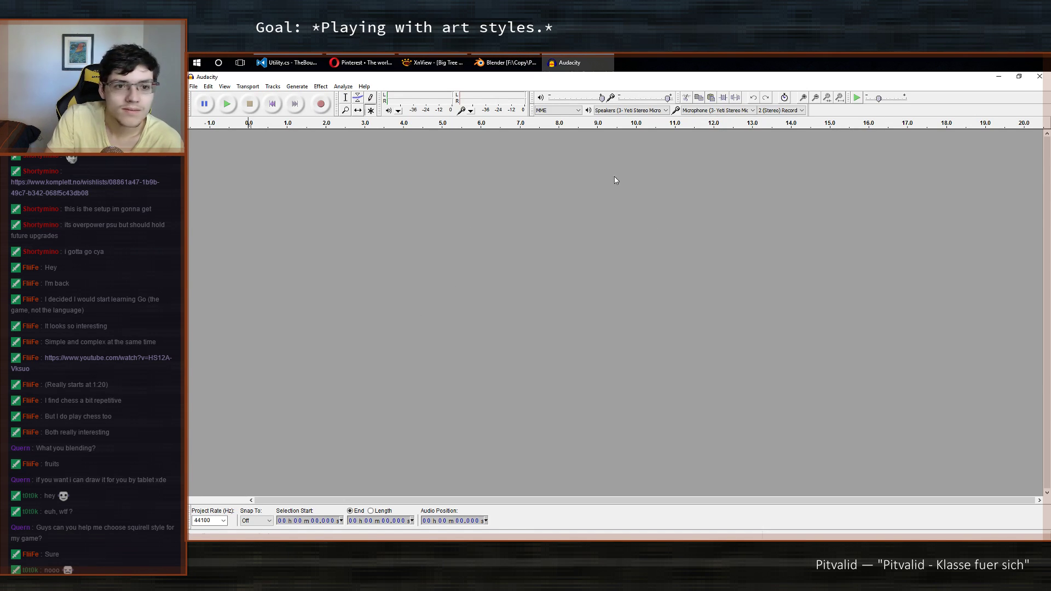
click(322, 105)
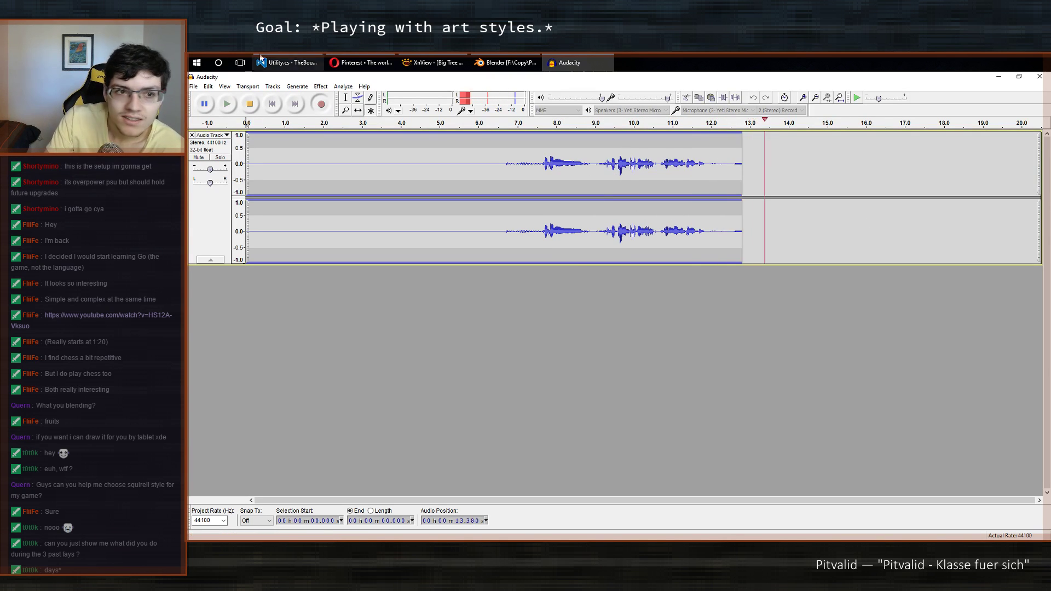
key(space)
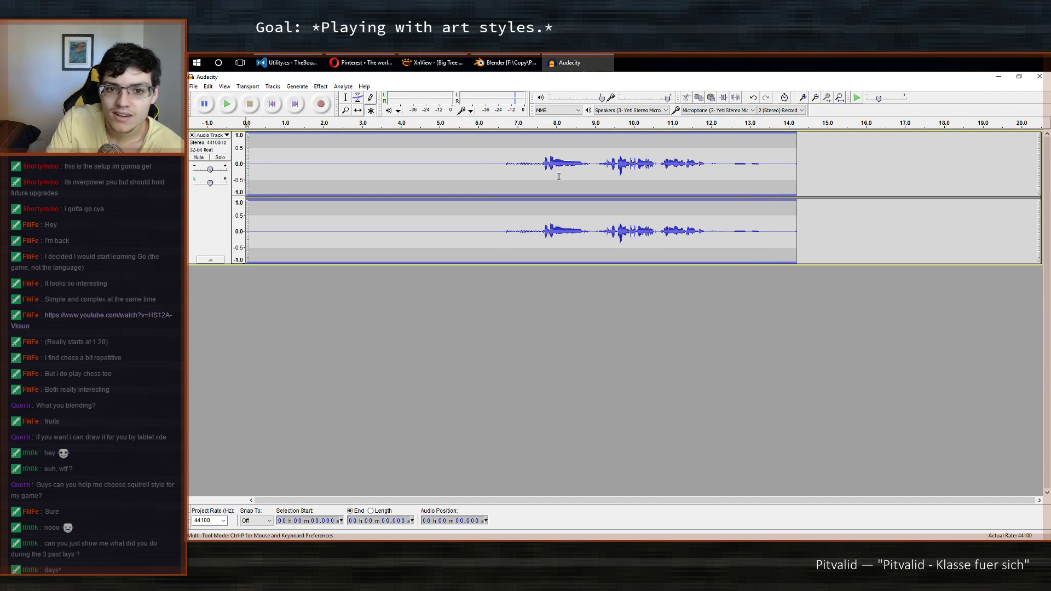
Examine the waveform of the recorded speech between about 6.5 and 14 seconds at several magnifications.
drag(481, 160, 856, 159)
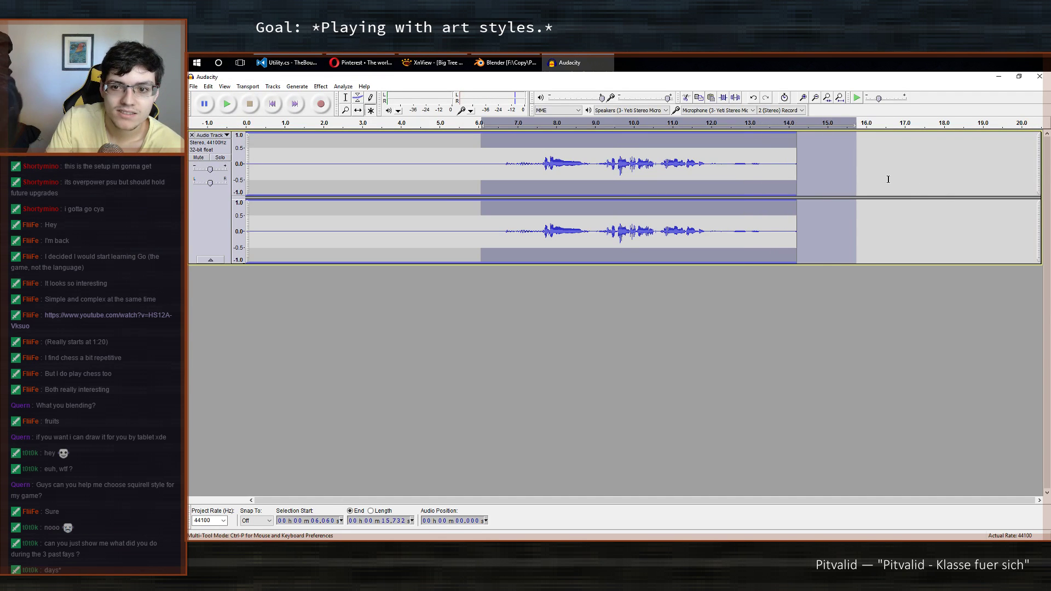
click(888, 179)
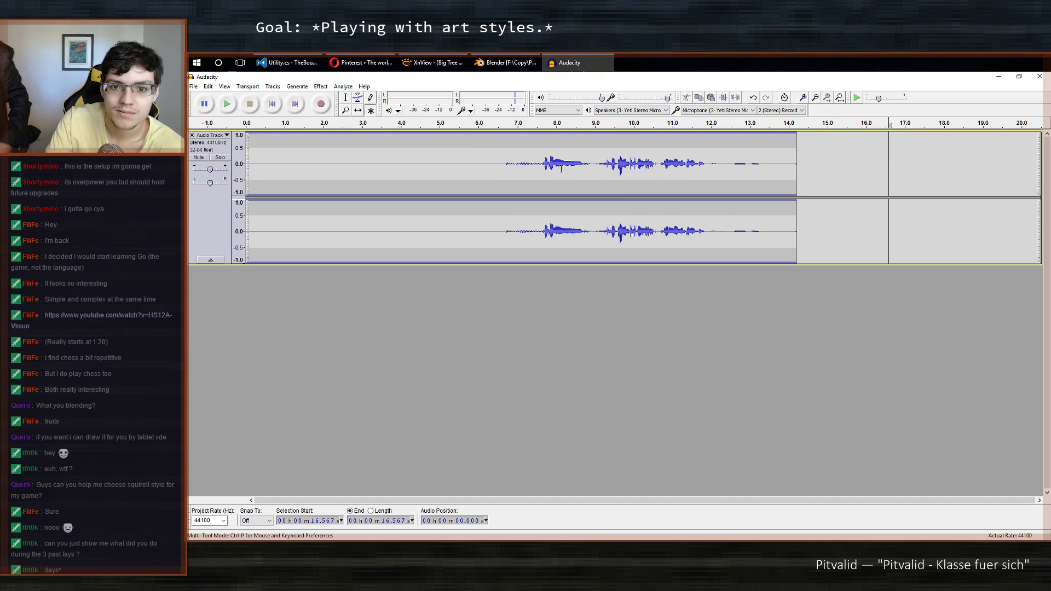
drag(498, 166, 789, 148)
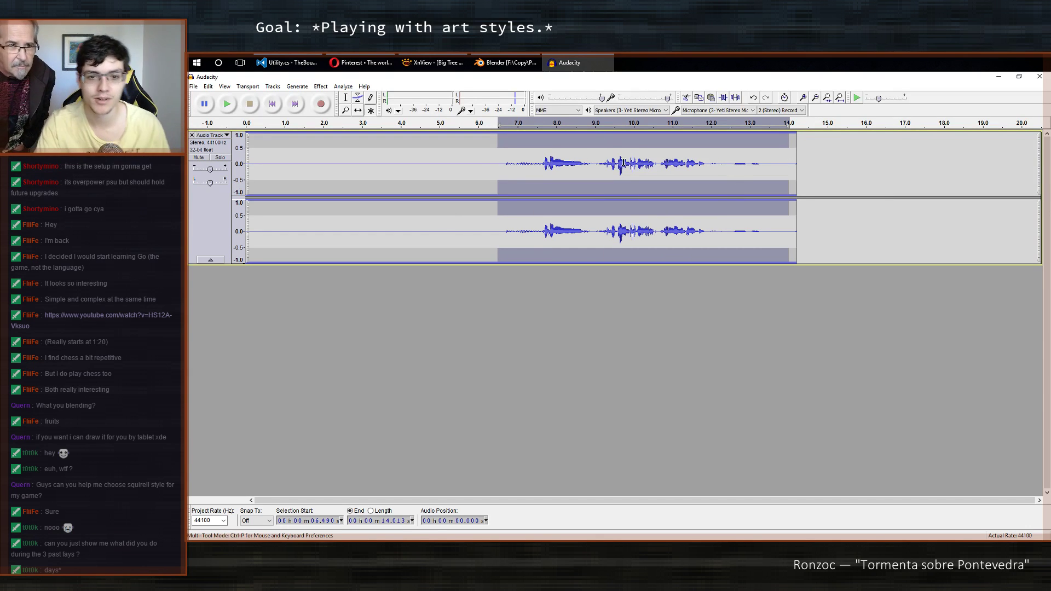
ctrl+scroll(627, 174, up, 4)
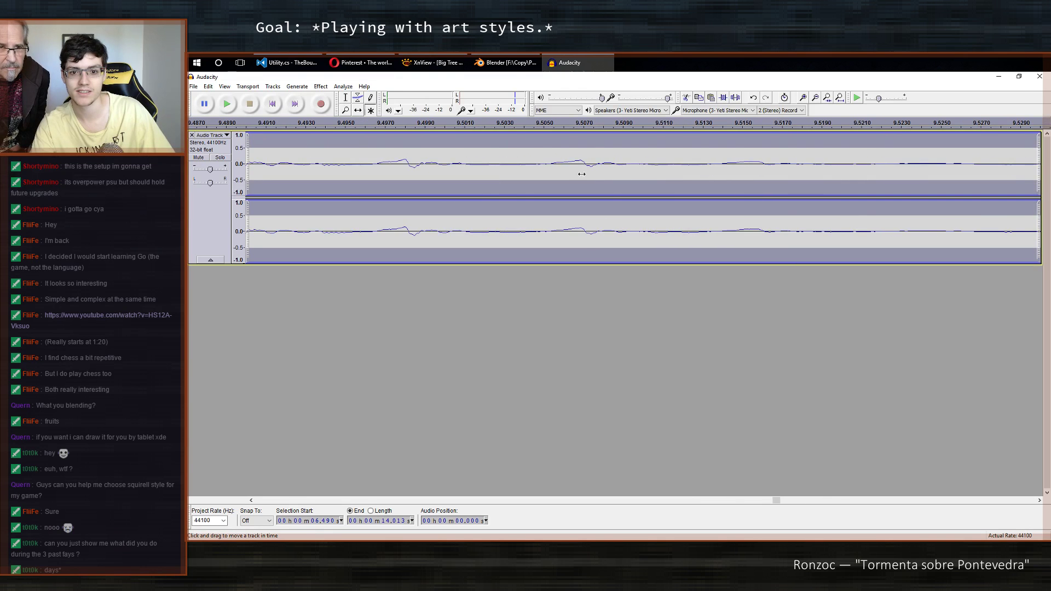
ctrl+scroll(612, 175, down, 1)
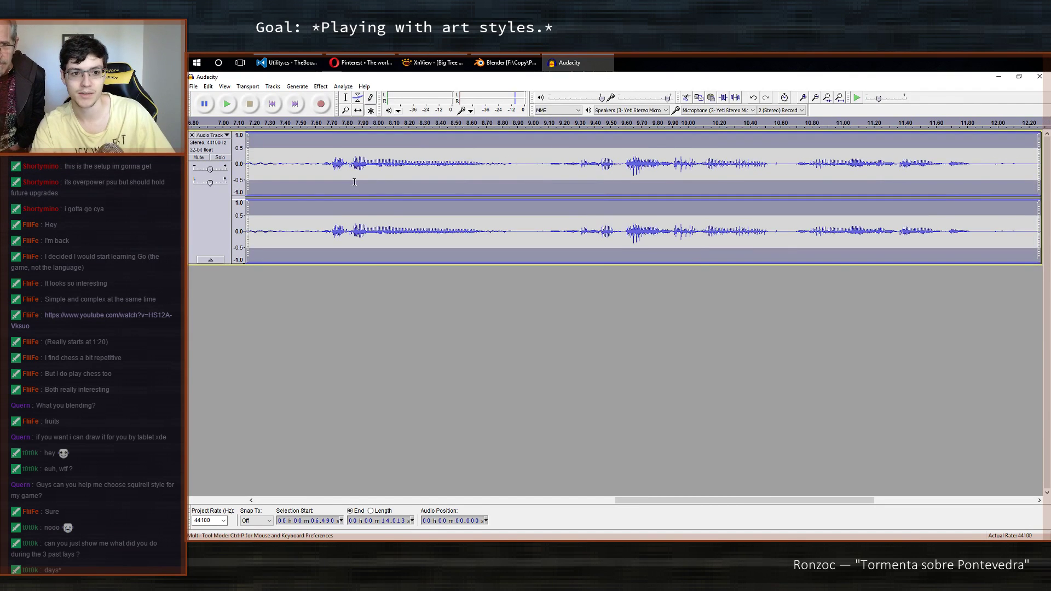
click(404, 166)
ctrl+scroll(418, 169, down, 3)
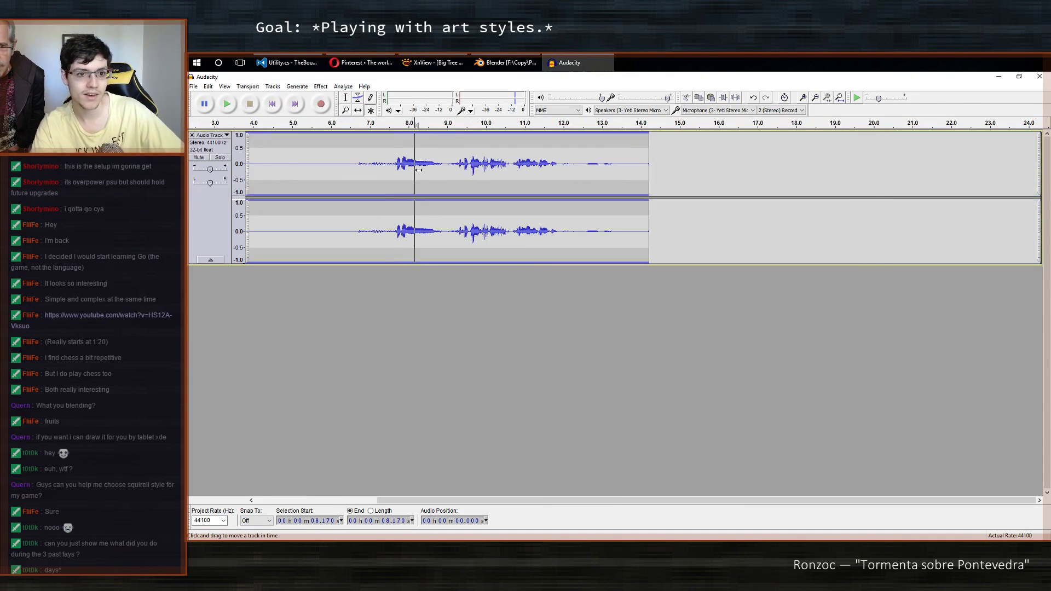
Return to the start of the timeline at normal magnification and undo the audio recording.
click(273, 104)
key(ctrl+1)
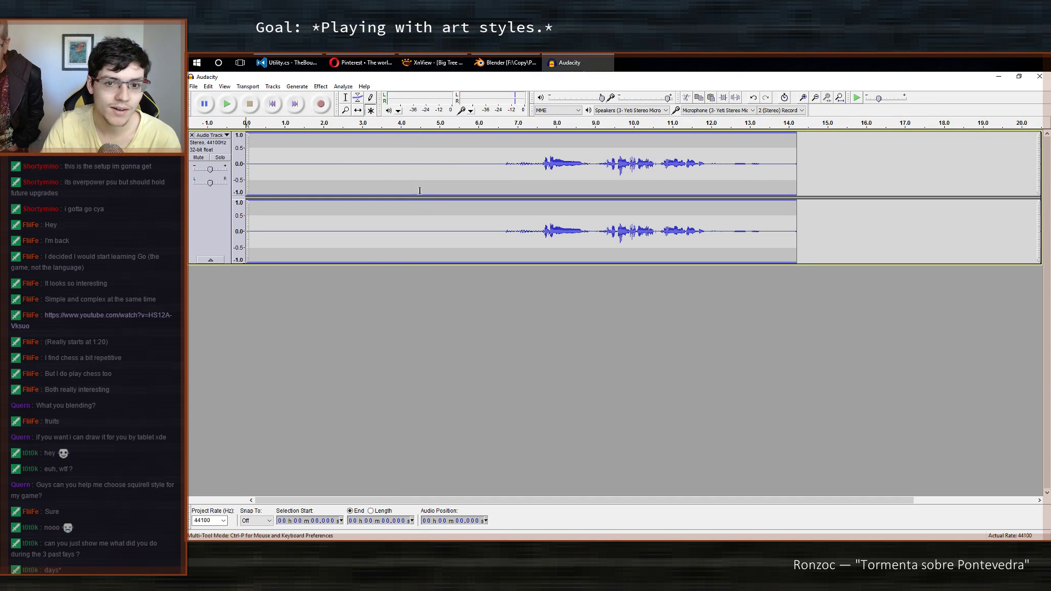
key(ctrl+z)
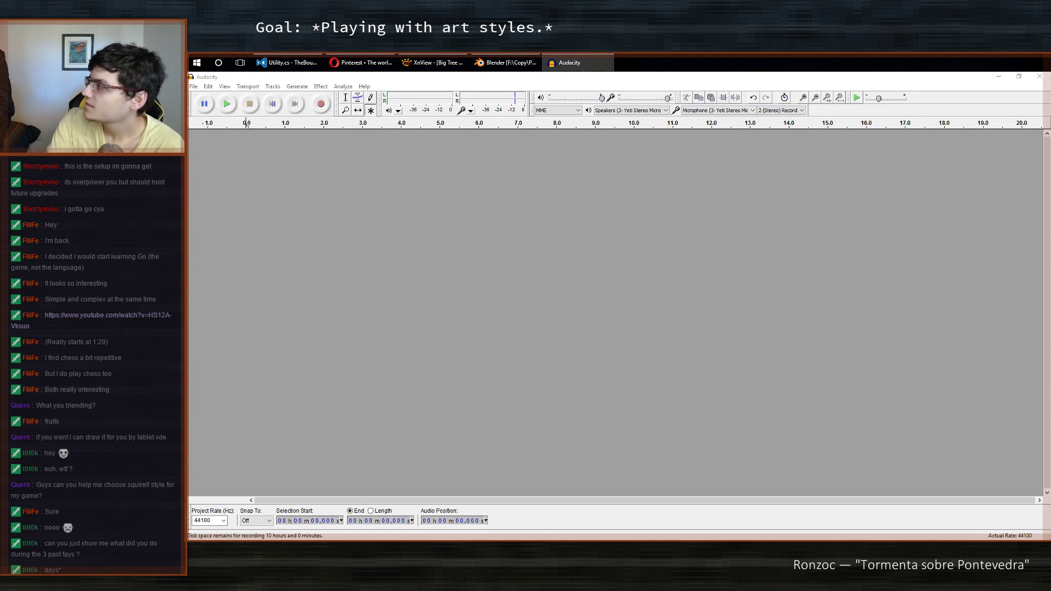
click(475, 202)
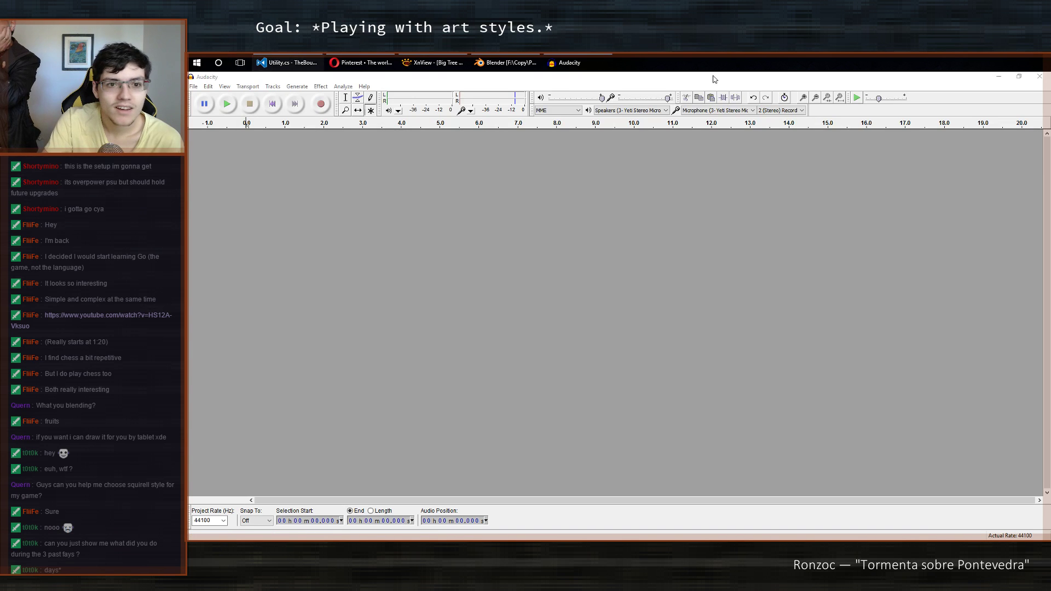
Switch to Blender, then XnView, to compare the trunk render with the trunk outlines in Big Tree Render.png at full screen.
click(503, 66)
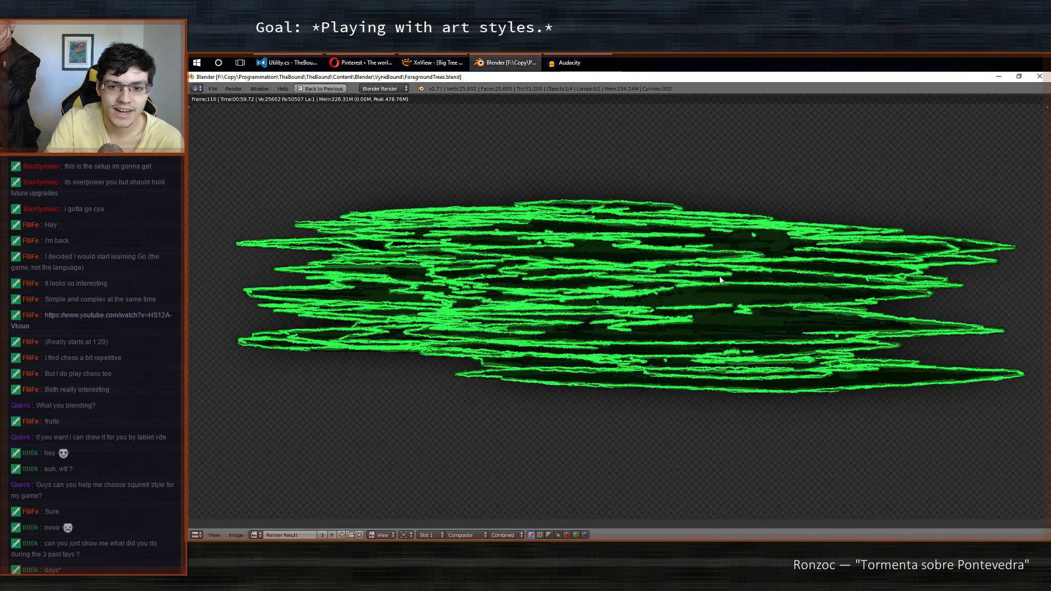
middle_drag(547, 383, 437, 466)
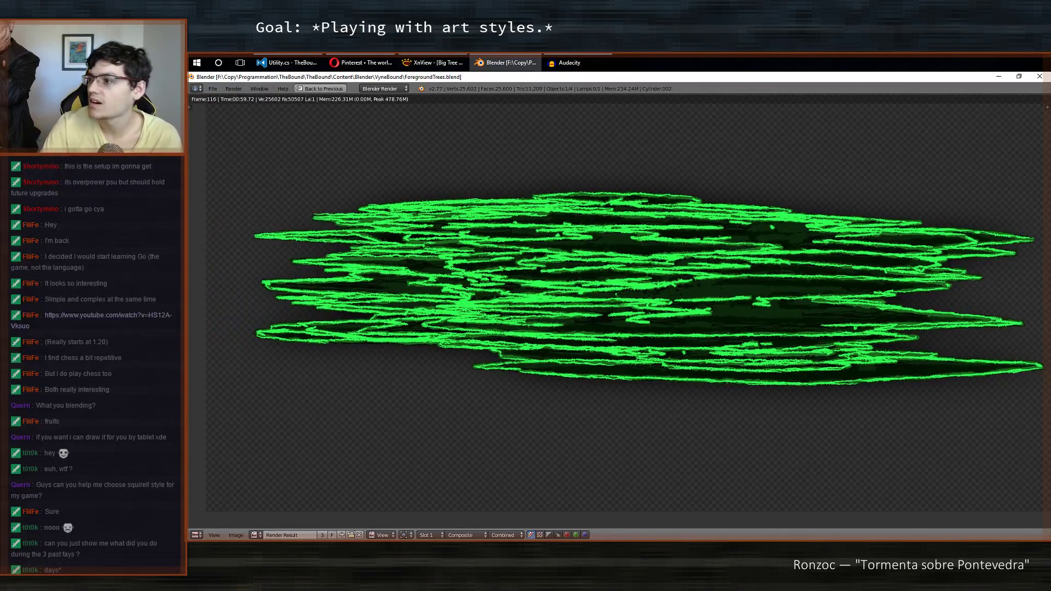
click(437, 61)
double_click(653, 365)
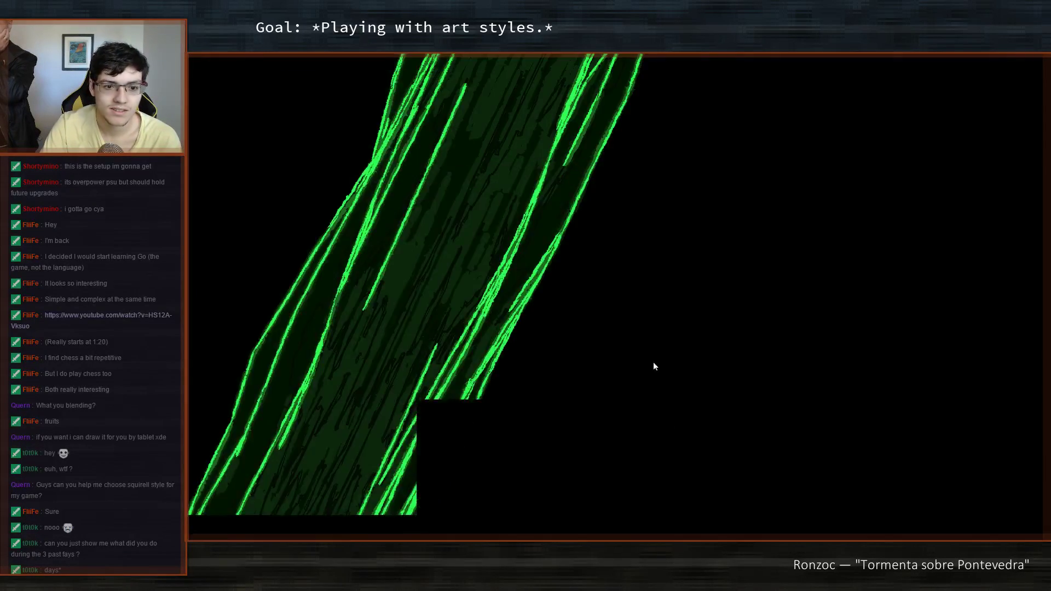
mouse_move(448, 189)
mouse_down()
mouse_move(695, 314)
mouse_move(520, 466)
mouse_move(678, 139)
mouse_up()
drag(725, 284, 279, 277)
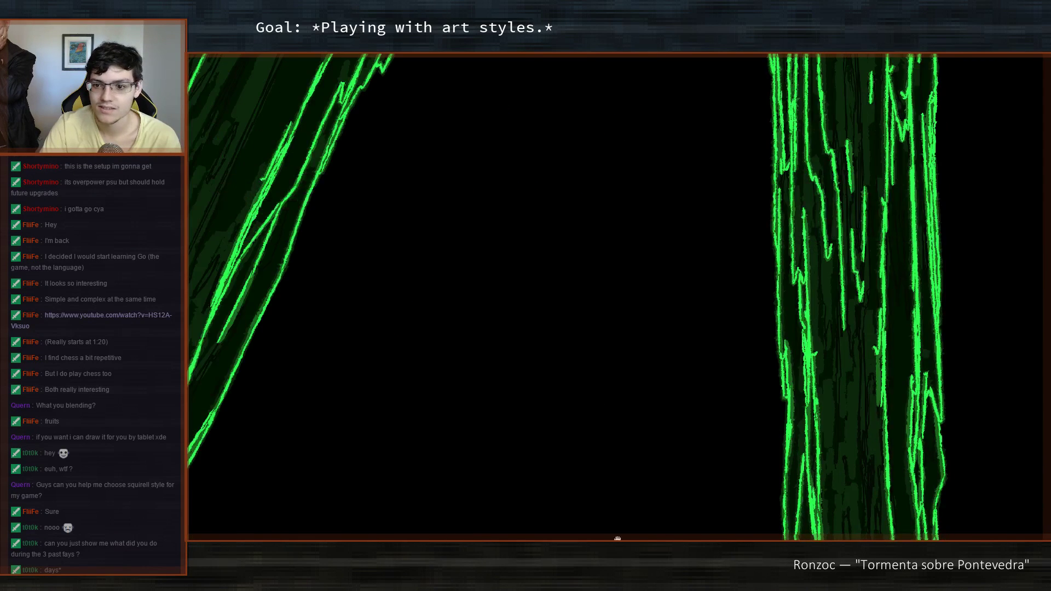
drag(801, 262, 876, 313)
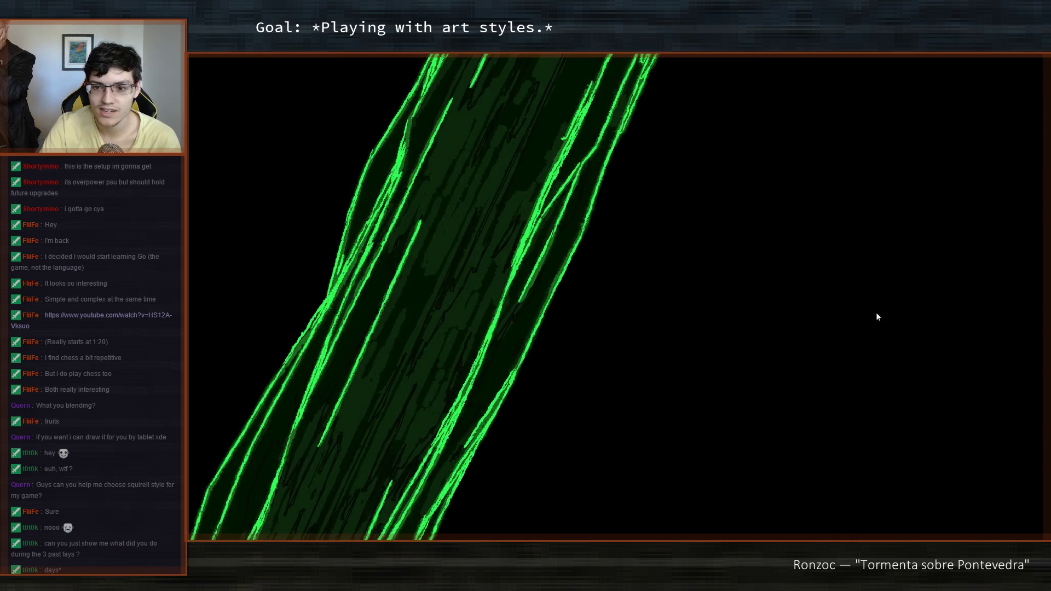
key(Escape)
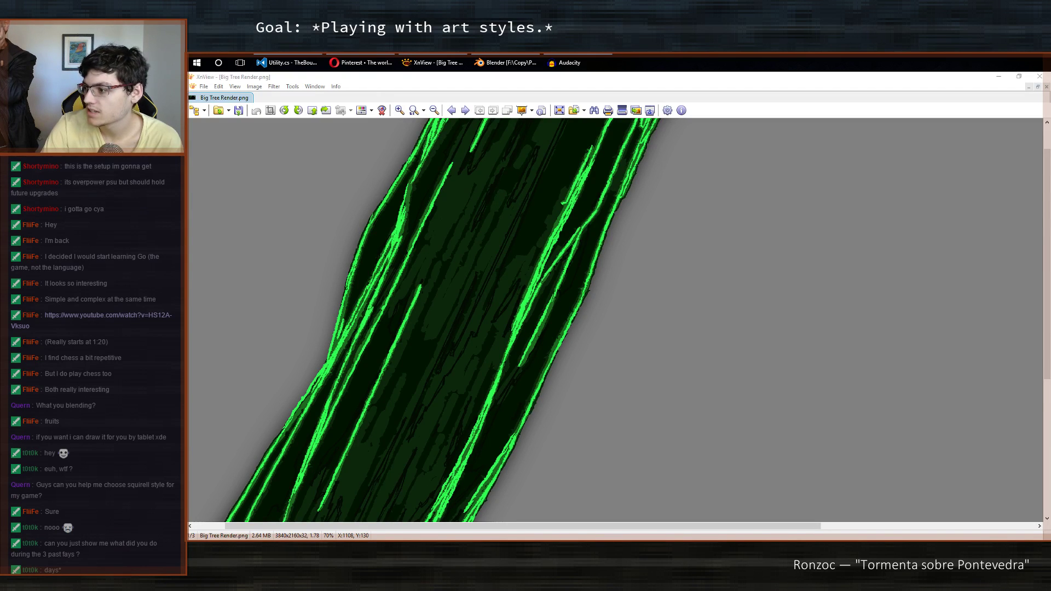
Display the next image in the folder at full screen as a style reference.
click(465, 110)
key(Return)
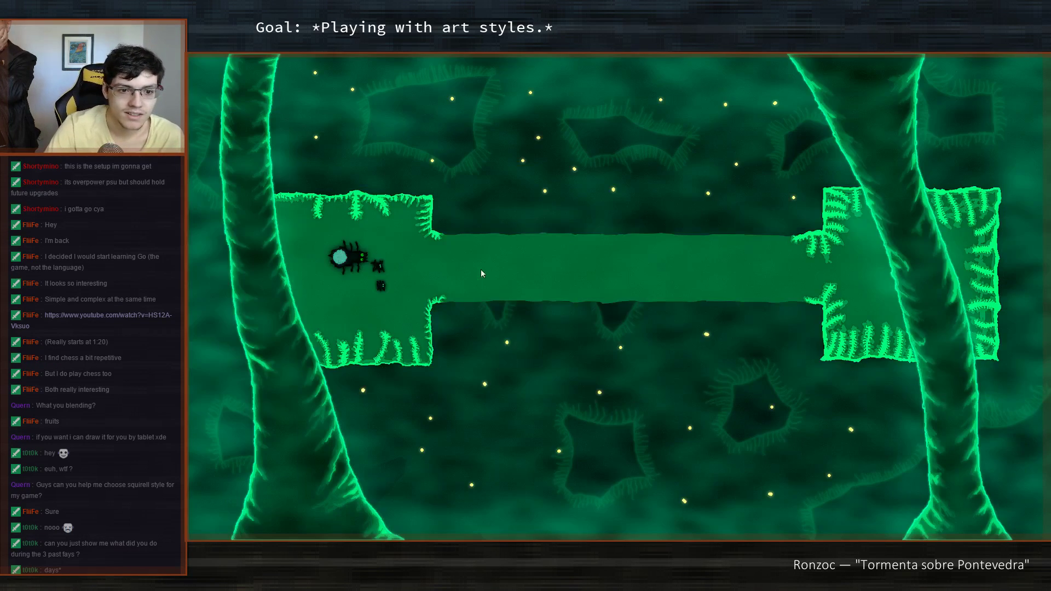